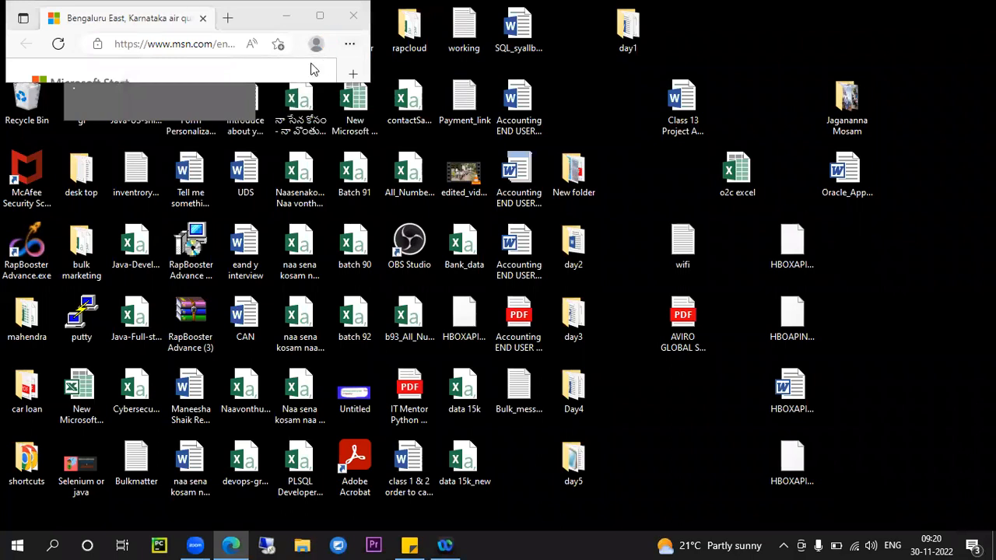
Connect to the remote server 183.82.101.37, dismissing the script error and the Manage Your Server window
left_click(318, 18)
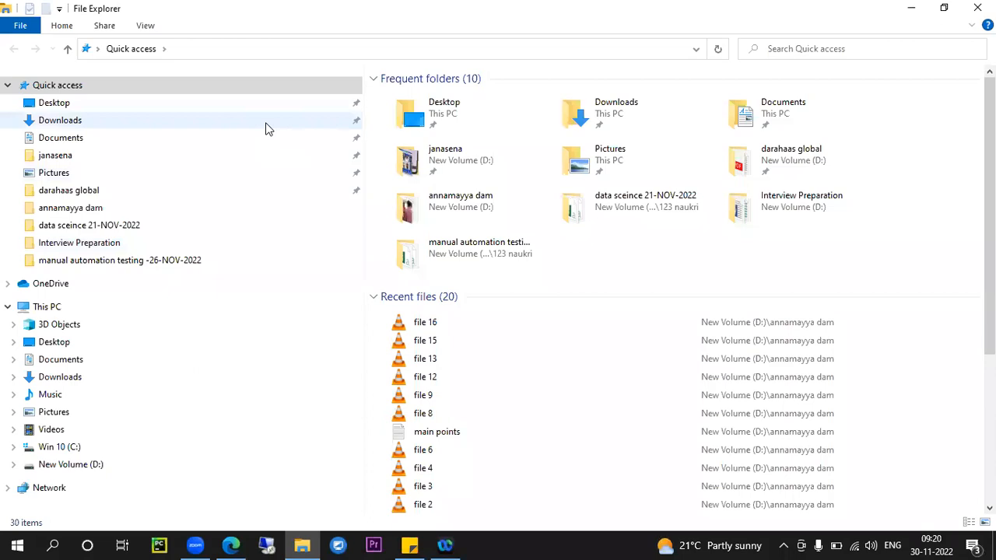
left_click(268, 547)
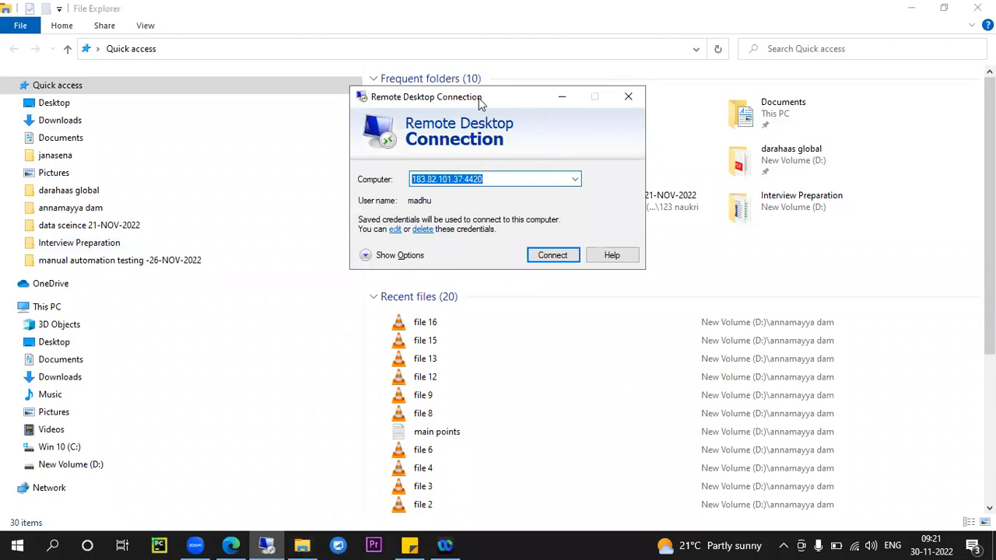
left_click_drag(479, 98, 350, 12)
left_click(420, 170)
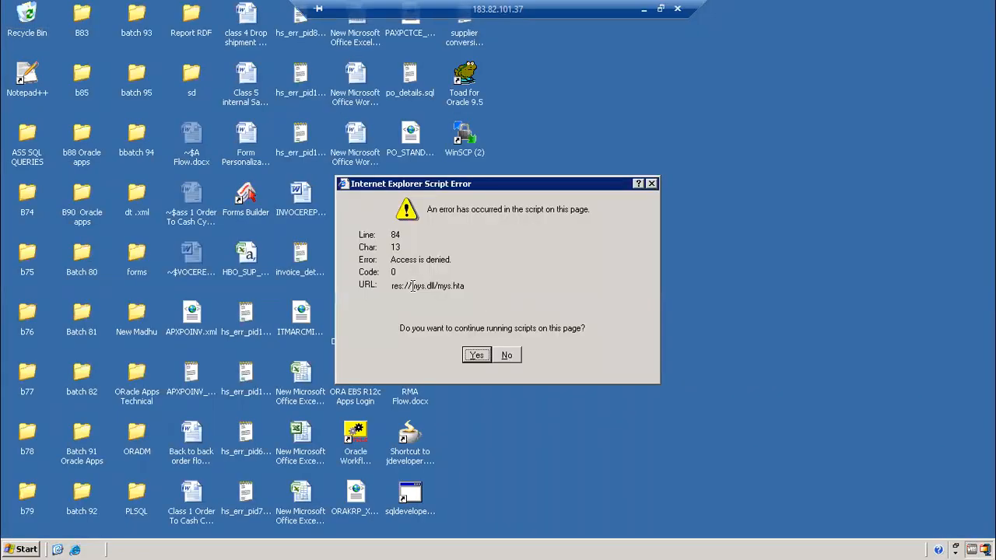
left_click(506, 353)
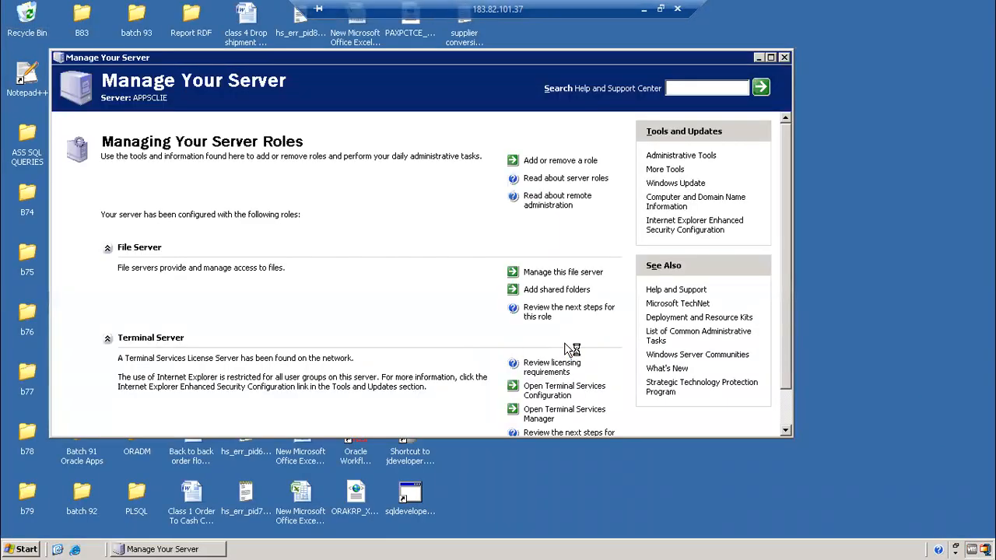
left_click(788, 58)
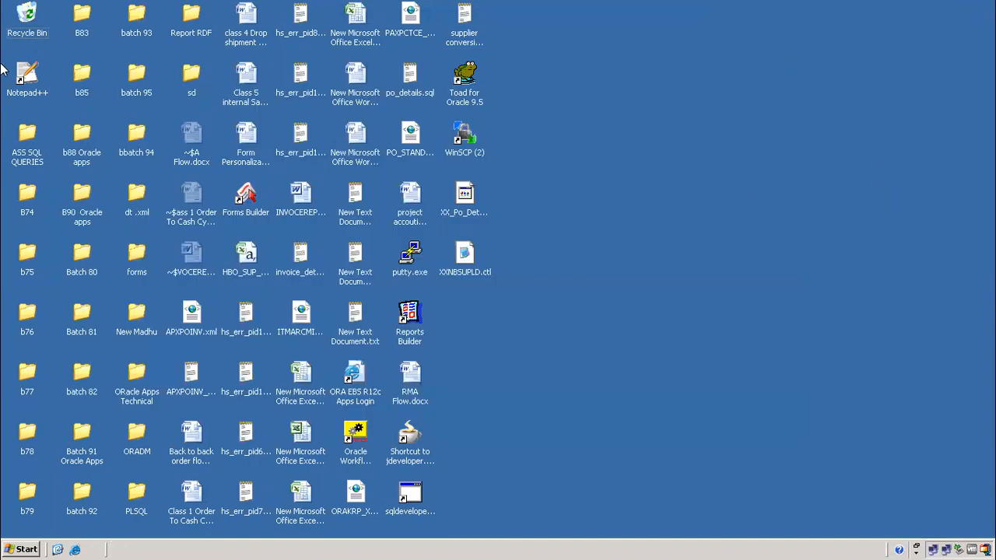
Launch Notepad++ and open the class 16 notes file
left_click(28, 87)
double_click(28, 87)
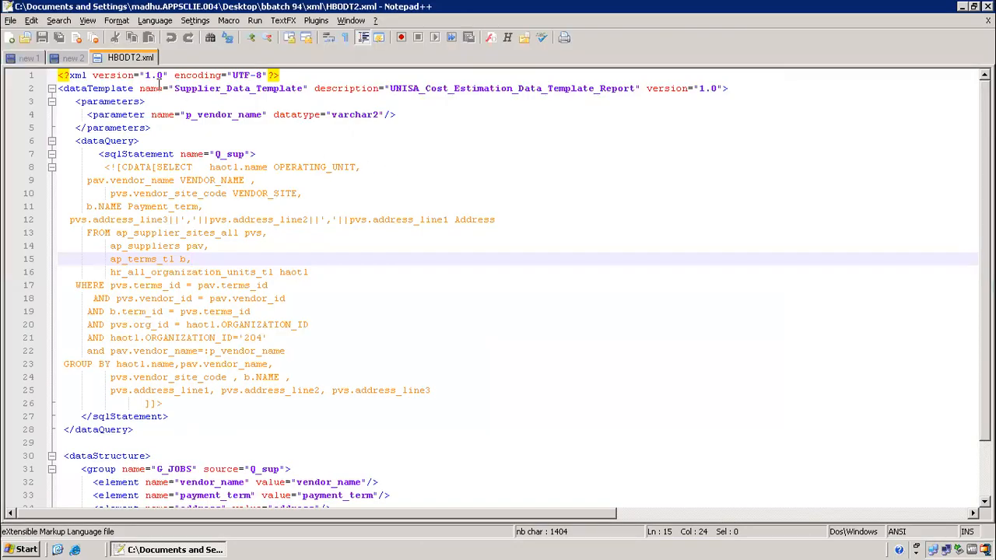
left_click(25, 37)
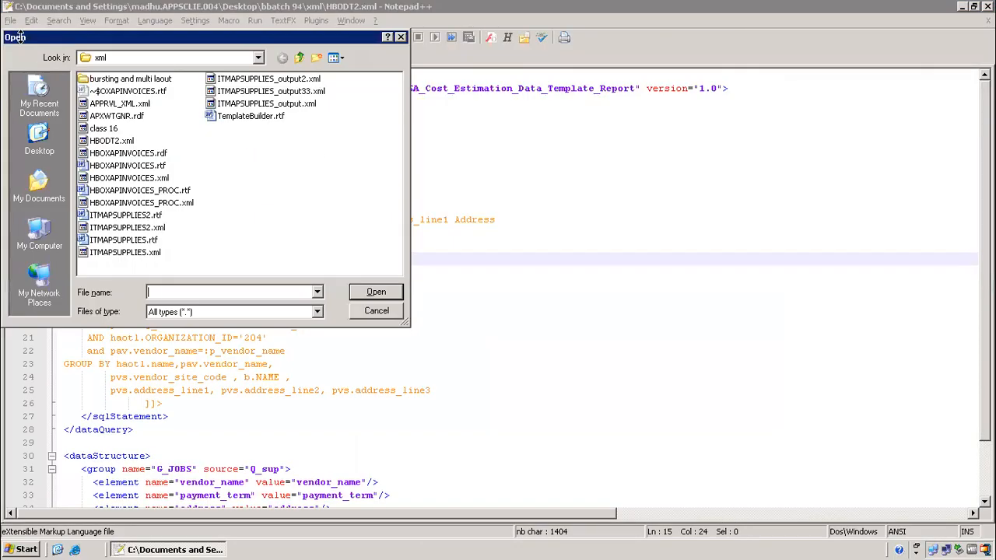
left_click(125, 79)
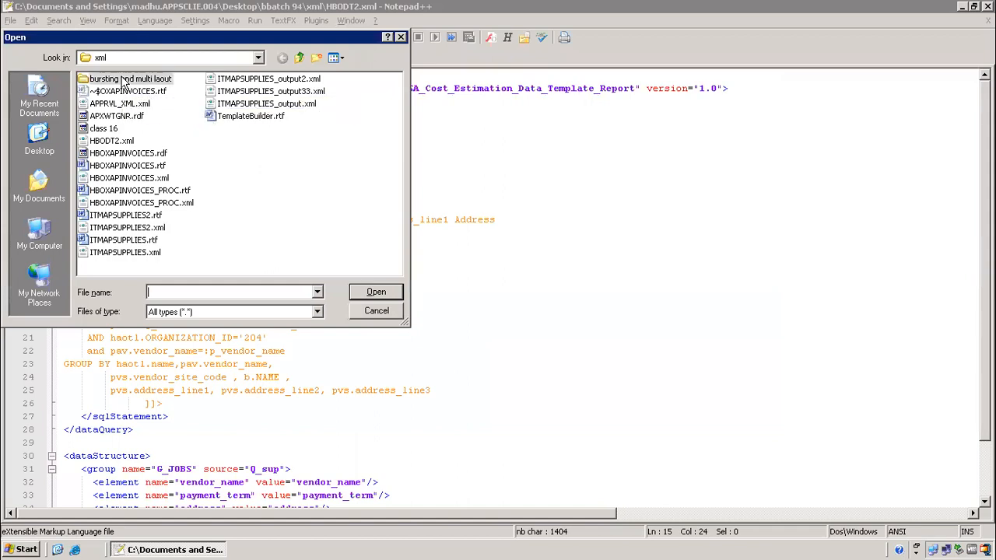
left_click(97, 130)
left_click(377, 294)
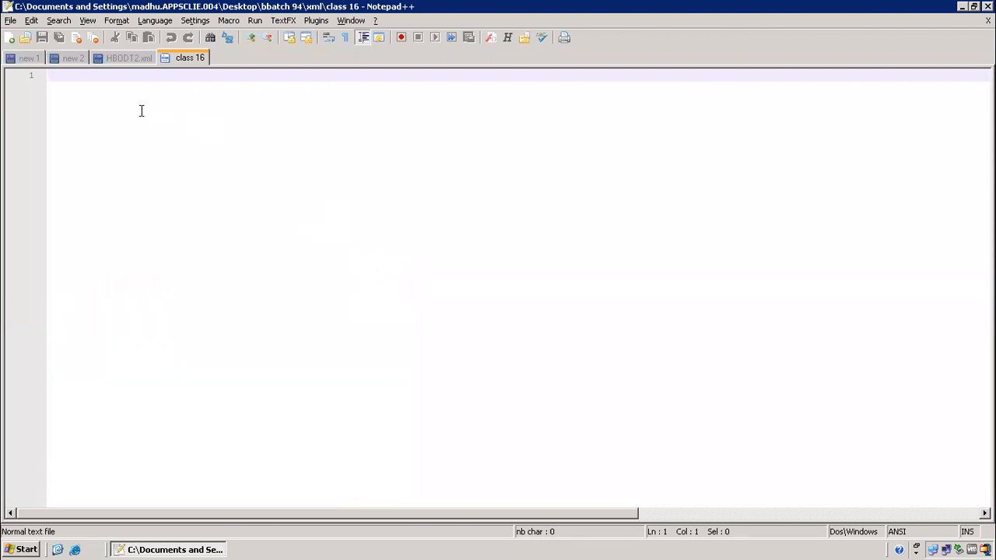
Write the heading 'data model errors' with a dash line beneath it
type("output post p")
key("ctrl+a")
key("BackSpace")
type("data model errors")
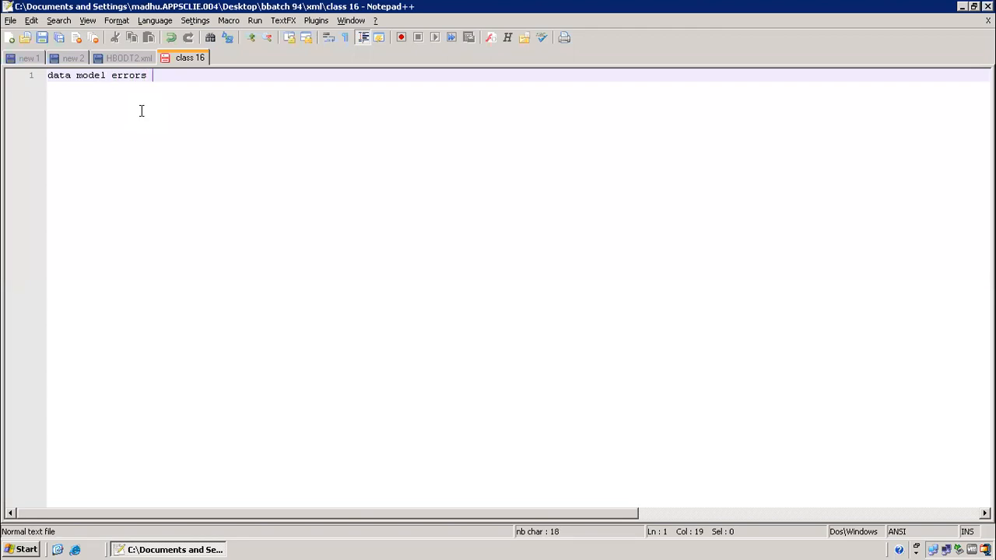
key("ctrl+a")
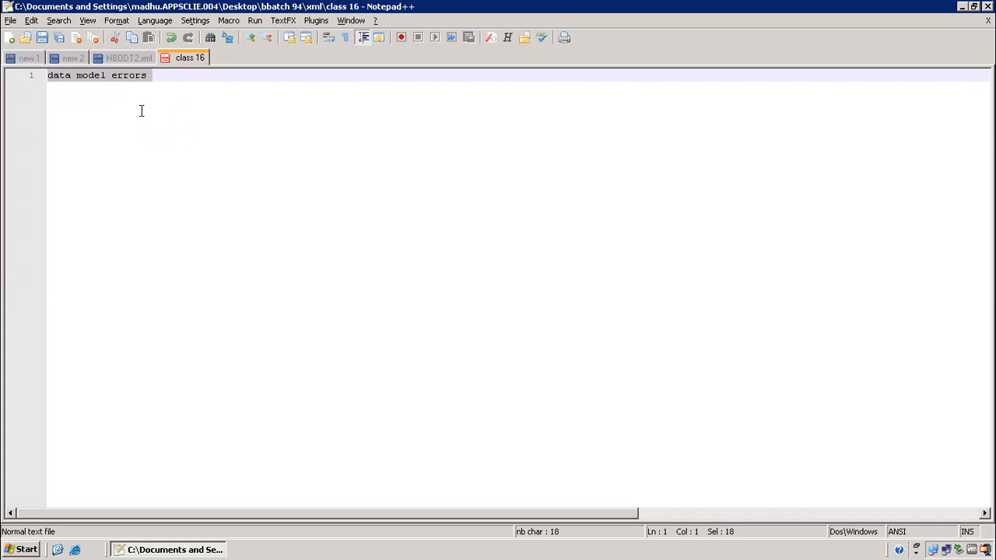
left_click(169, 76)
left_click(3, 76)
scroll(3, 75, "up", 8)
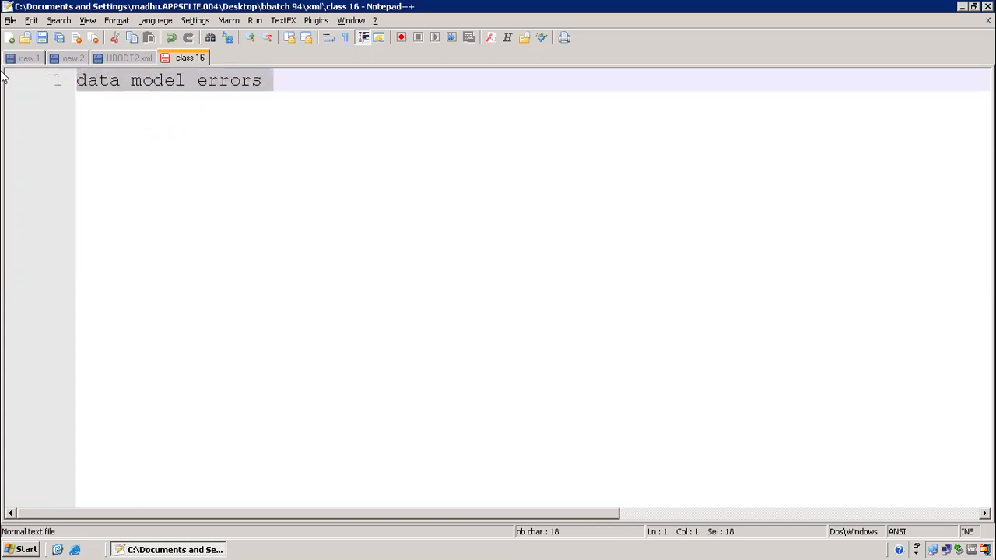
scroll(4, 75, "up", 2)
key("End")
key("Return")
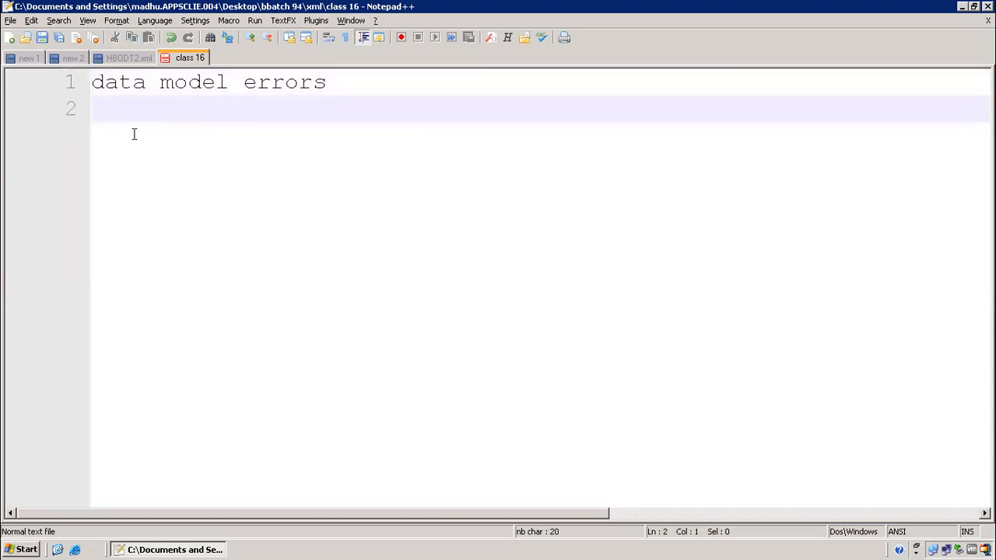
type("----------------------")
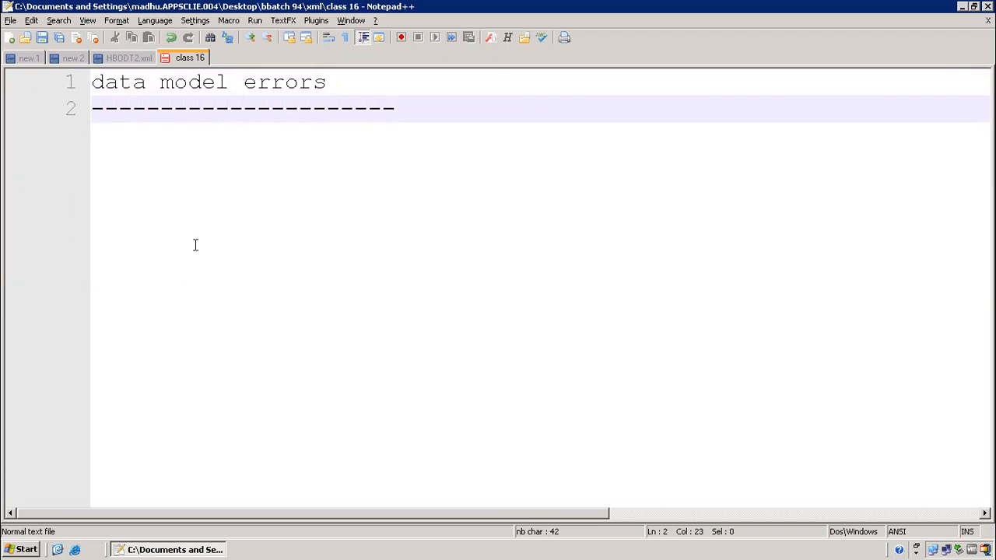
Add the heading 'converting rdf to xml publisher' underlined with dashes, then open the Oracle login page
left_click(57, 550)
left_click(527, 347)
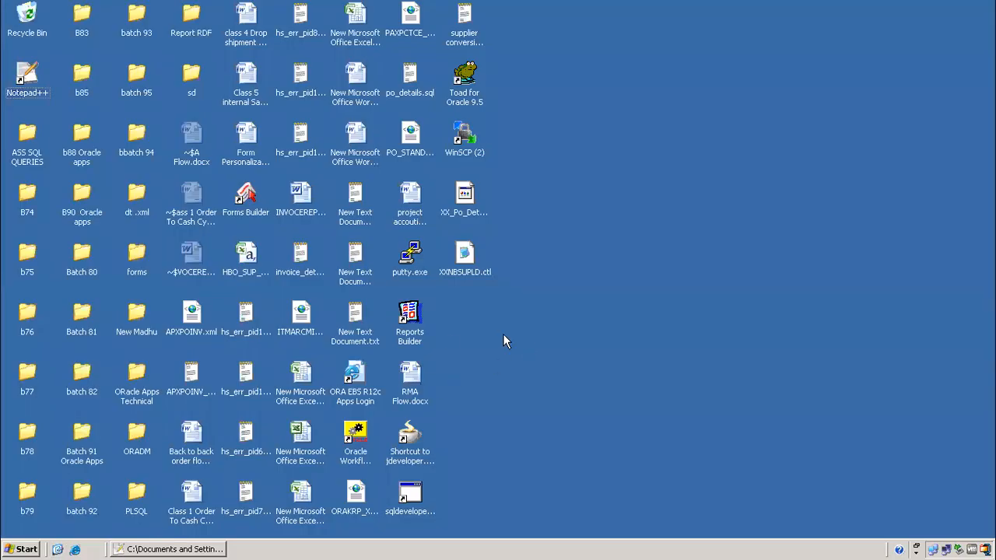
left_click(184, 550)
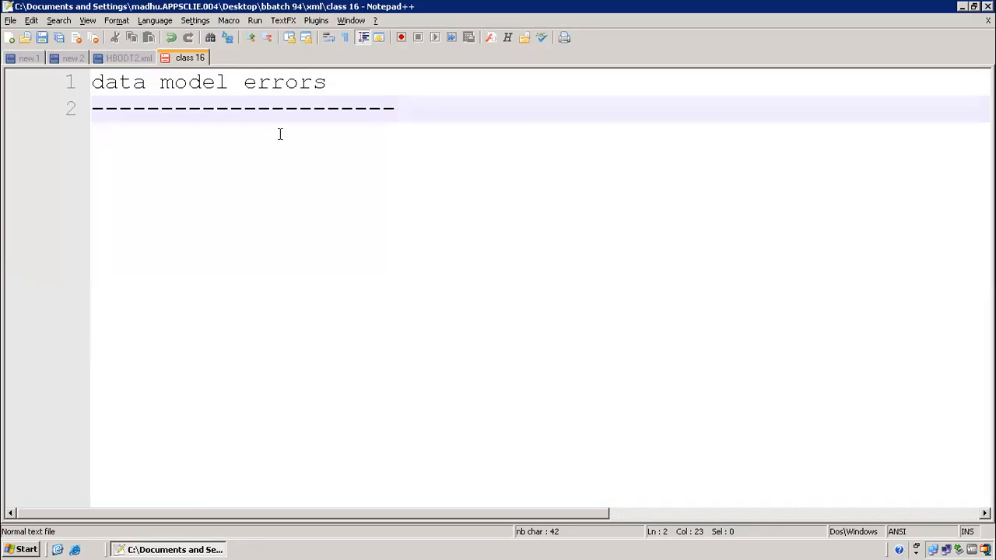
key("Return")
type("converting rdf to xml publisher")
key("Return")
type("---------------------------")
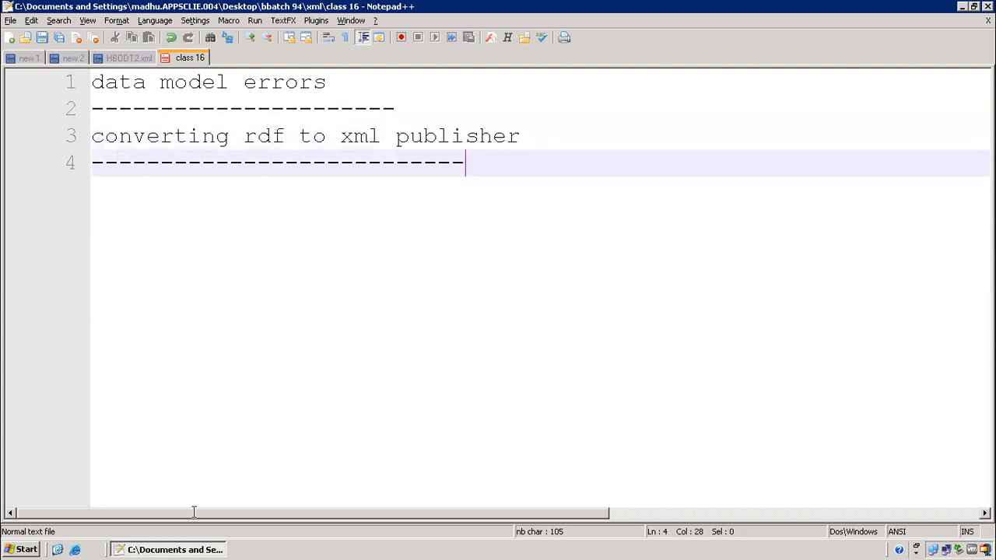
left_click(57, 550)
double_click(354, 379)
Sign in with the user name and password, then open Profile under Application Developer
left_click(576, 246)
type("opera")
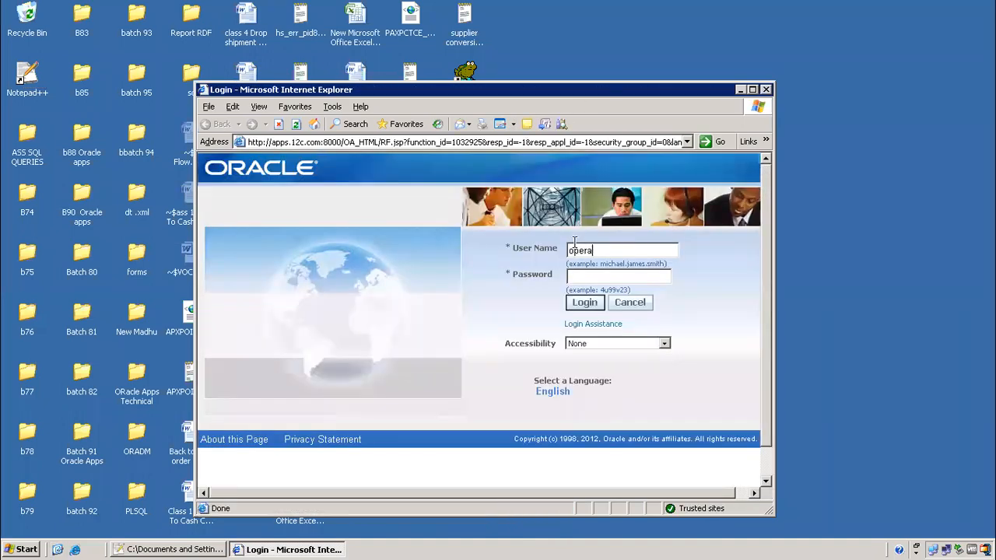
type("tionswelcome")
key("Return")
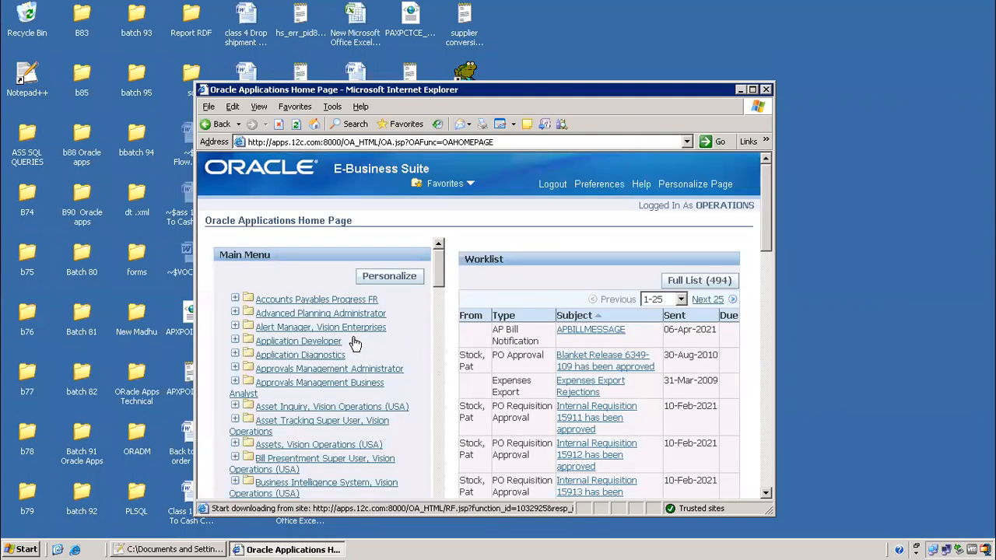
left_click(289, 342)
left_click(271, 354)
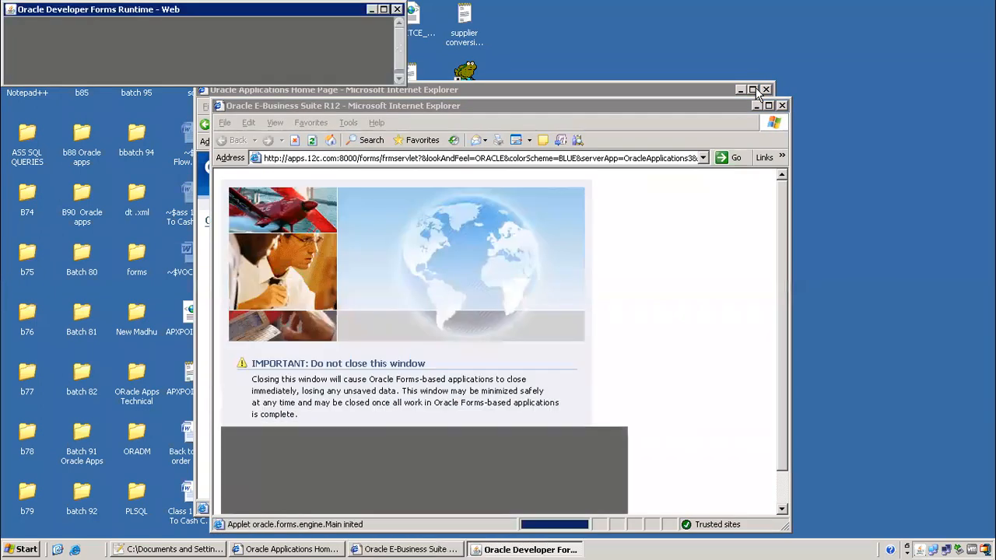
left_click(752, 90)
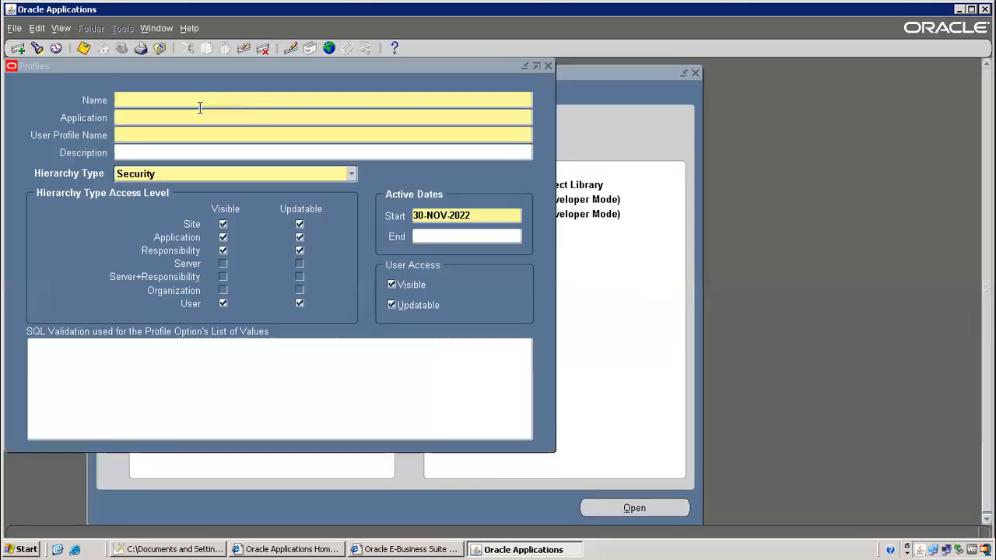
Close the Profiles form and switch to the Payables, Vision Operations (USA) responsibility
left_click(158, 48)
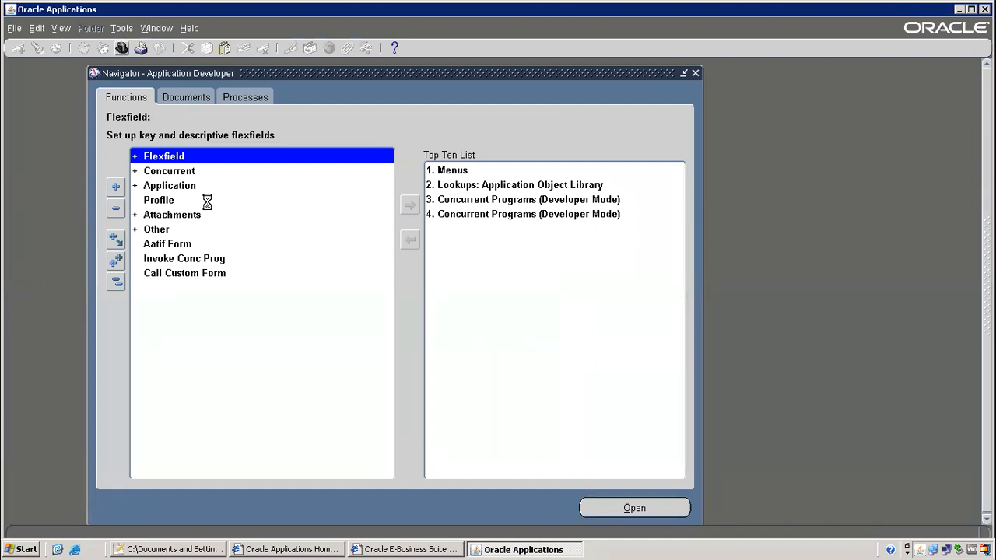
type("pay%")
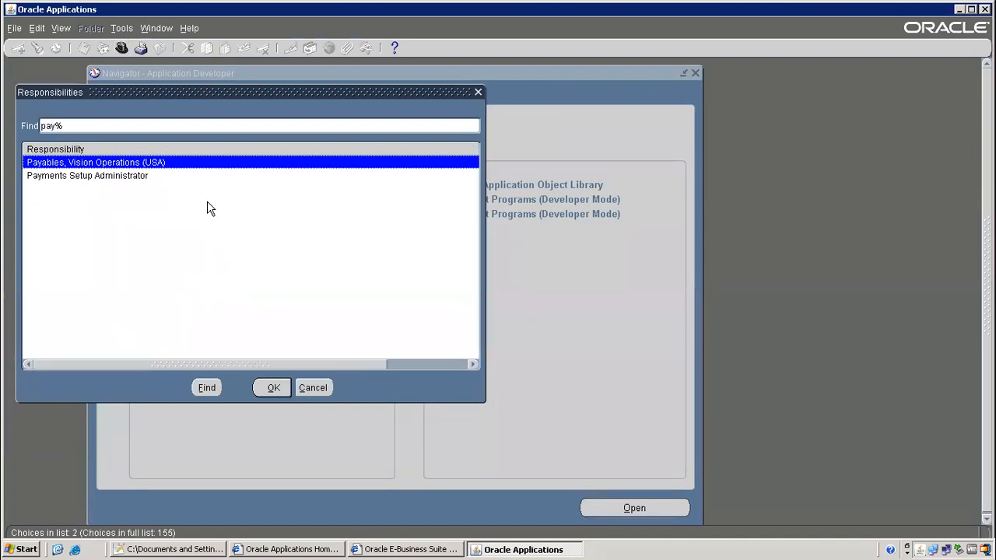
key("Return")
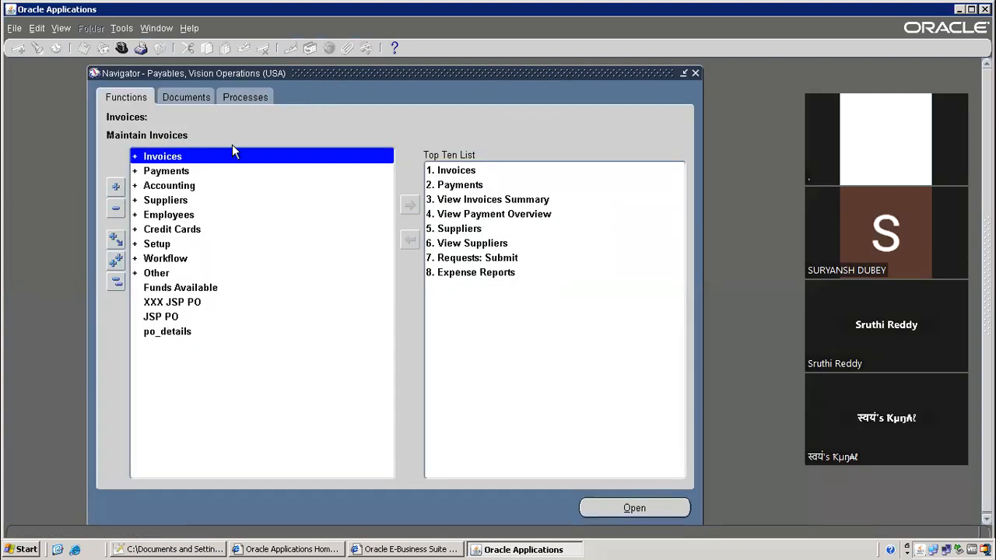
Find all submitted requests and scroll through the request list
left_click(64, 28)
left_click(71, 214)
left_click(435, 383)
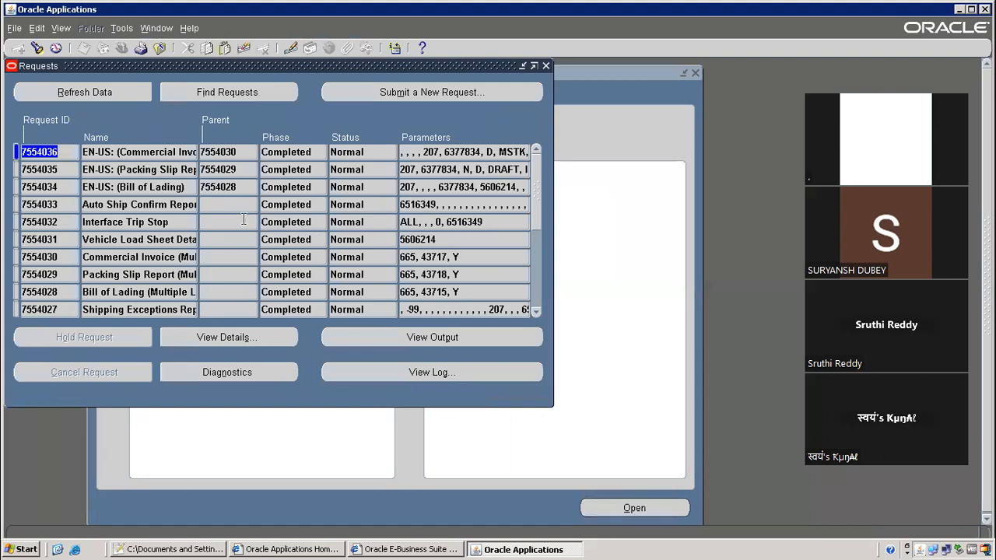
left_click(536, 312)
left_click(536, 311)
left_click(537, 311)
left_click(536, 312)
left_click(536, 312)
left_click(536, 311)
left_click(537, 311)
left_click(536, 312)
left_click(536, 312)
left_click(536, 311)
left_click(536, 311)
left_click(536, 311)
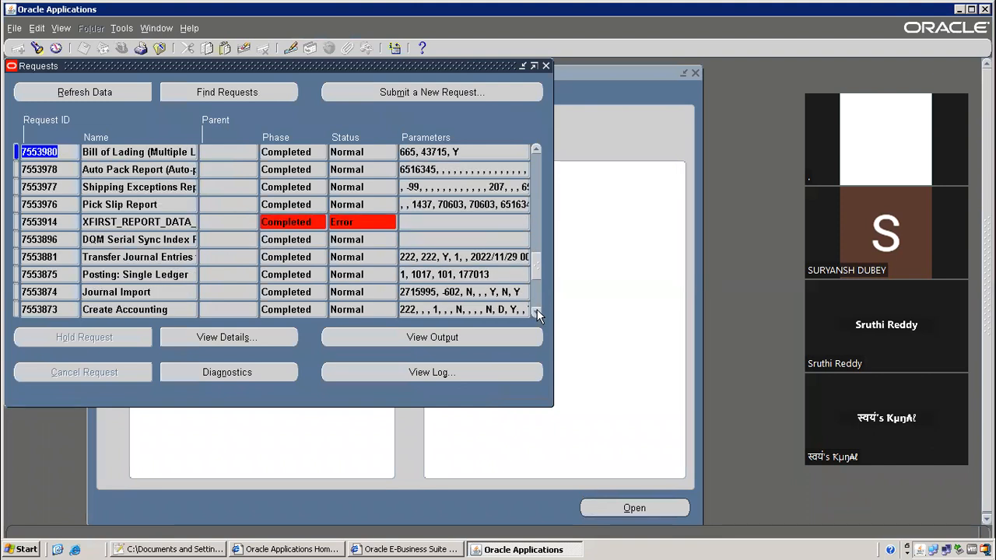
left_click(536, 312)
left_click(536, 312)
left_click(537, 311)
left_click(537, 311)
left_click(536, 312)
left_click(537, 312)
left_click(536, 311)
left_click(537, 311)
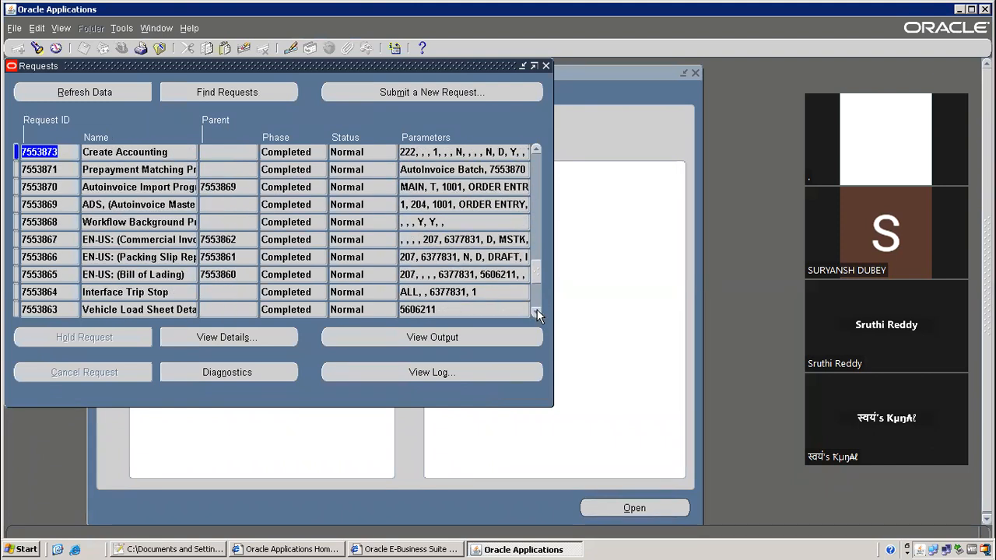
left_click(536, 311)
left_click(536, 312)
left_click(536, 311)
left_click(536, 311)
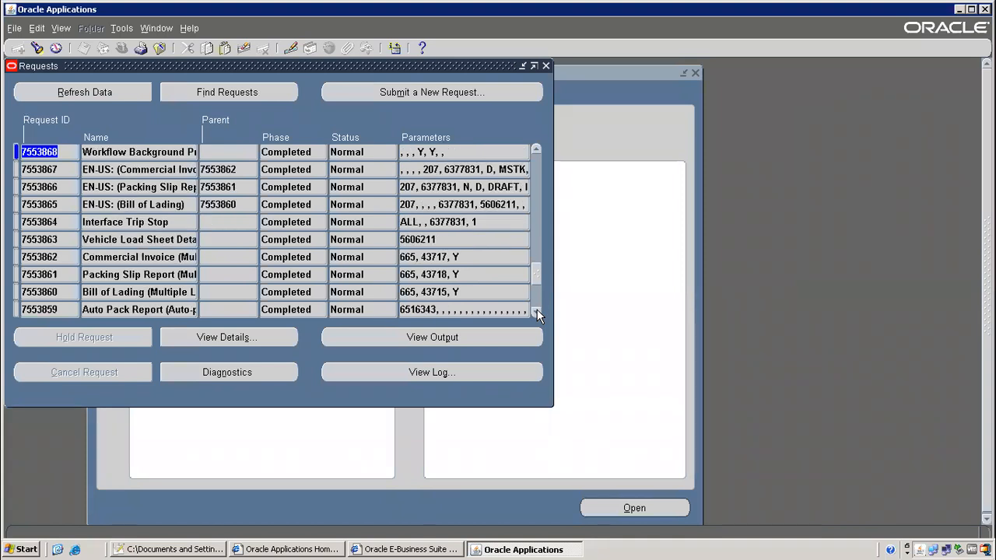
left_click(536, 312)
left_click(536, 312)
left_click(537, 312)
left_click(536, 311)
left_click(536, 311)
left_click(536, 311)
left_click(536, 311)
left_click(536, 311)
left_click(536, 311)
left_click(536, 311)
left_click(536, 311)
left_click(536, 311)
left_click(536, 311)
left_click(536, 311)
left_click(537, 312)
left_click(536, 312)
left_click(536, 312)
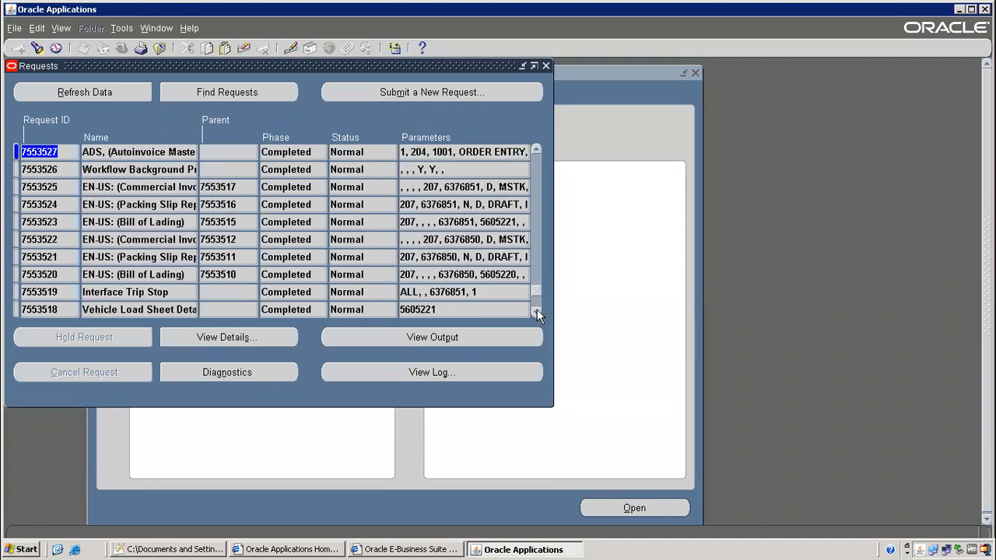
Query the Requests window for programs whose Name matches HBO%
left_click(152, 150)
key("F11")
type("HBO%")
key("ctrl+F11")
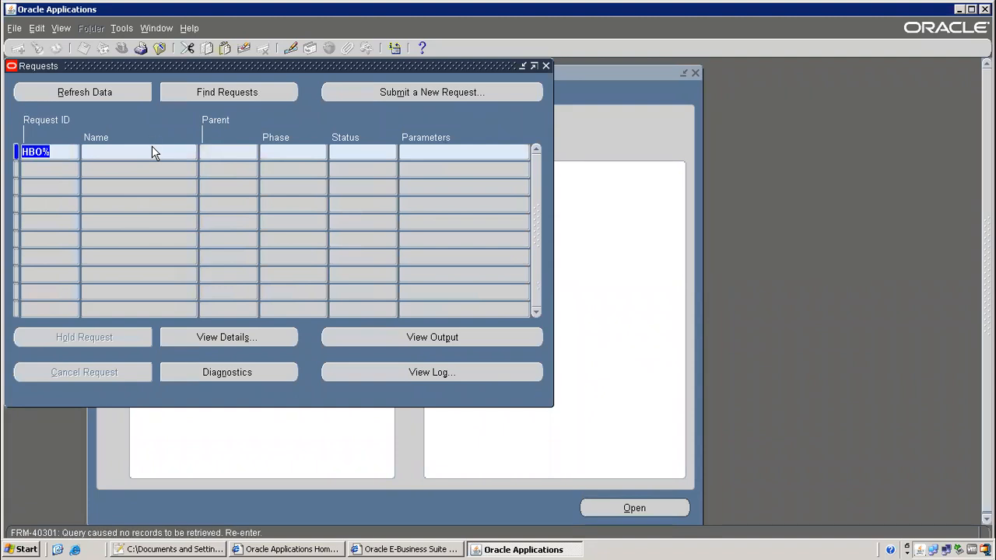
key("Tab")
type("HBO%")
key("BackSpace")
key("BackSpace")
key("BackSpace")
key("BackSpace")
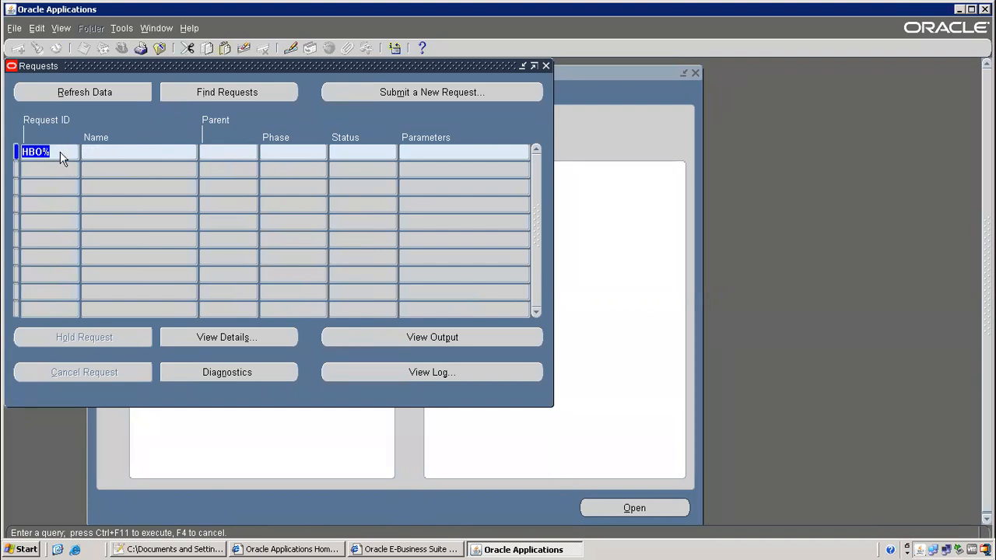
left_click_drag(17, 151, 124, 153)
key("ctrl+x")
left_click(162, 154)
key("ctrl+v")
key("ctrl+F11")
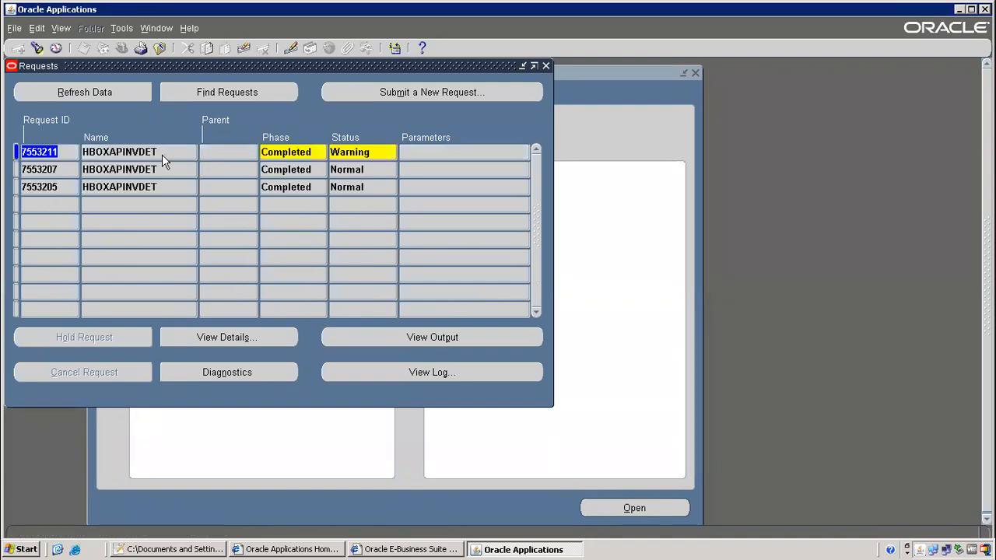
Review request 7553207's details and completion options, noting its RTF layout
left_click(149, 185)
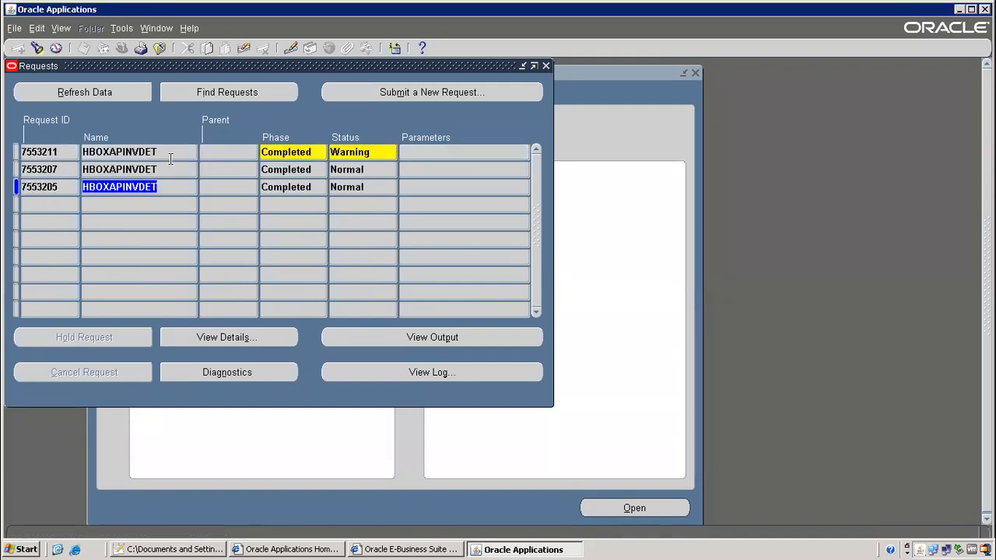
left_click(174, 165)
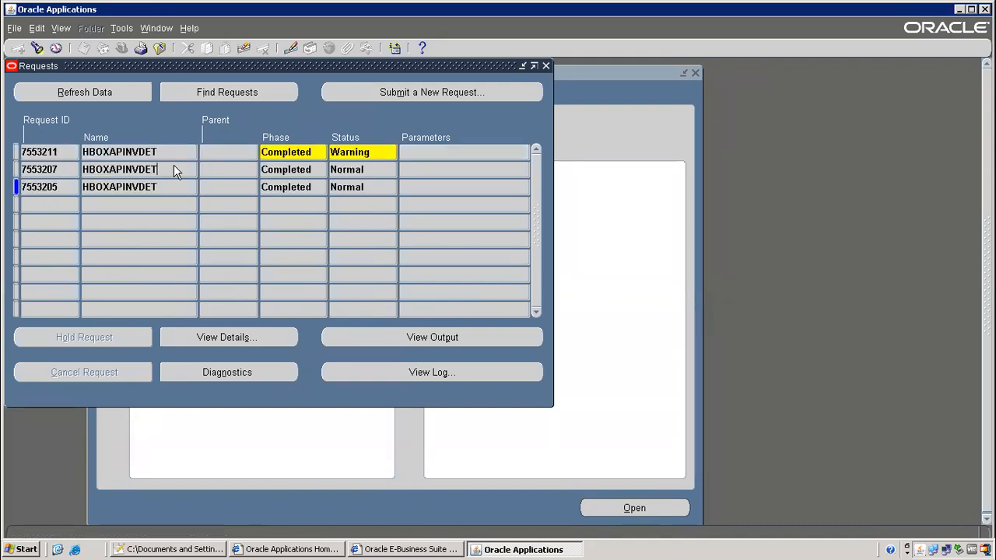
left_click(278, 336)
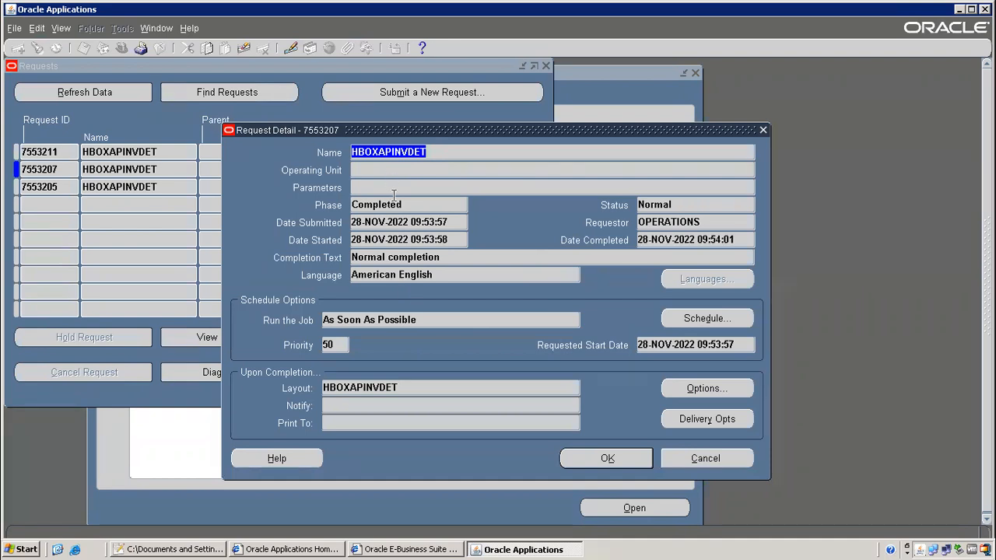
left_click_drag(324, 387, 380, 389)
left_click(693, 388)
left_click_drag(314, 154, 334, 154)
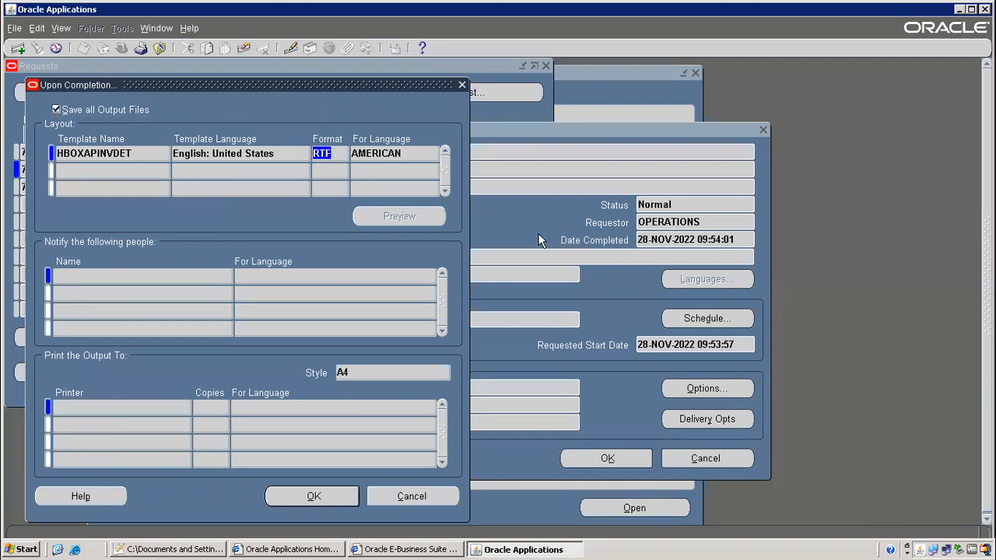
left_click(459, 85)
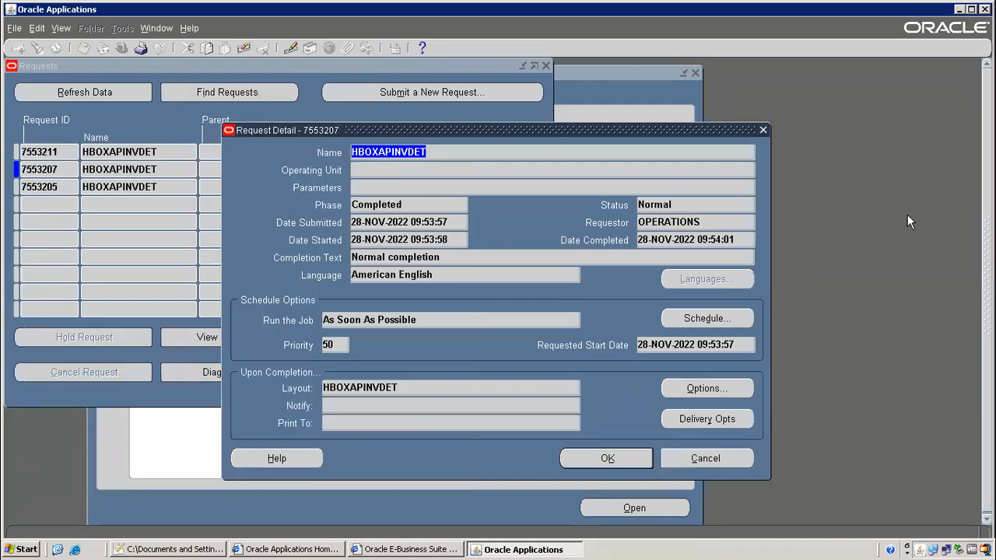
left_click(763, 130)
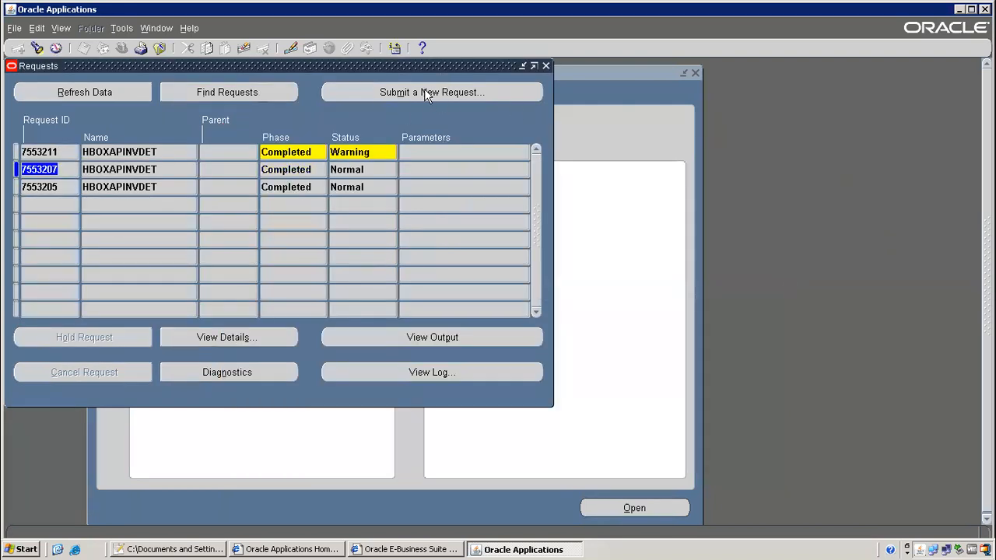
Start a single request copied from a prior HBOXAPINVDET run and review its output format list unchanged
left_click(266, 309)
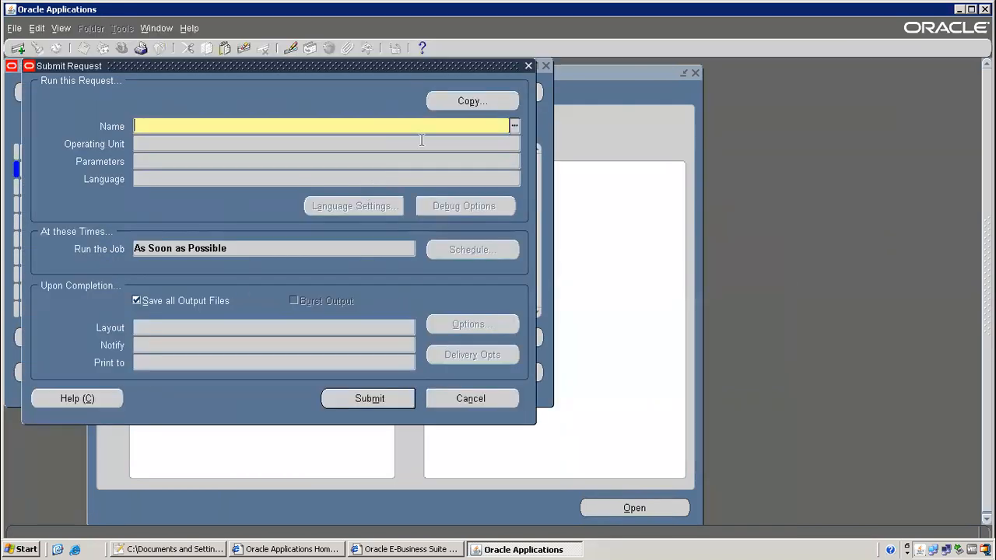
left_click(458, 102)
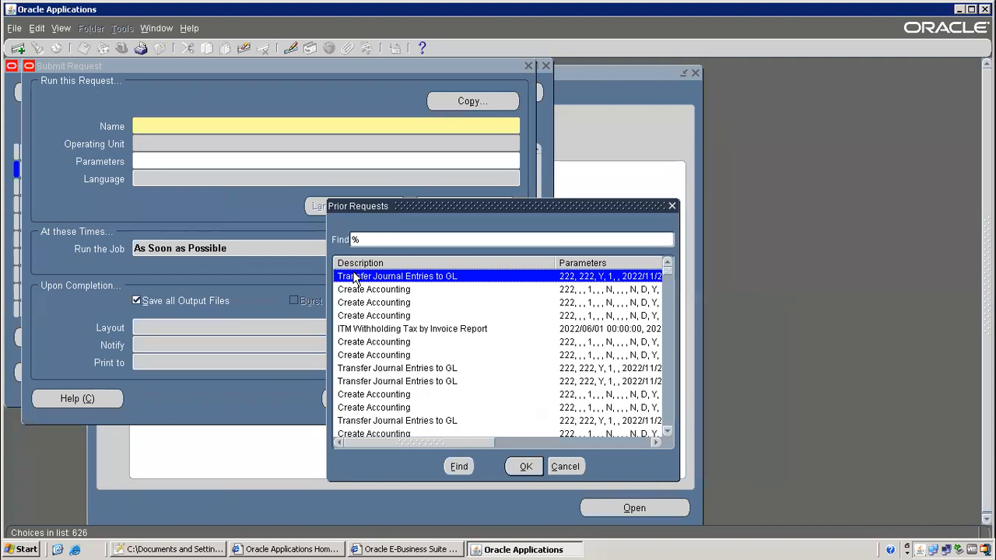
type("hBO")
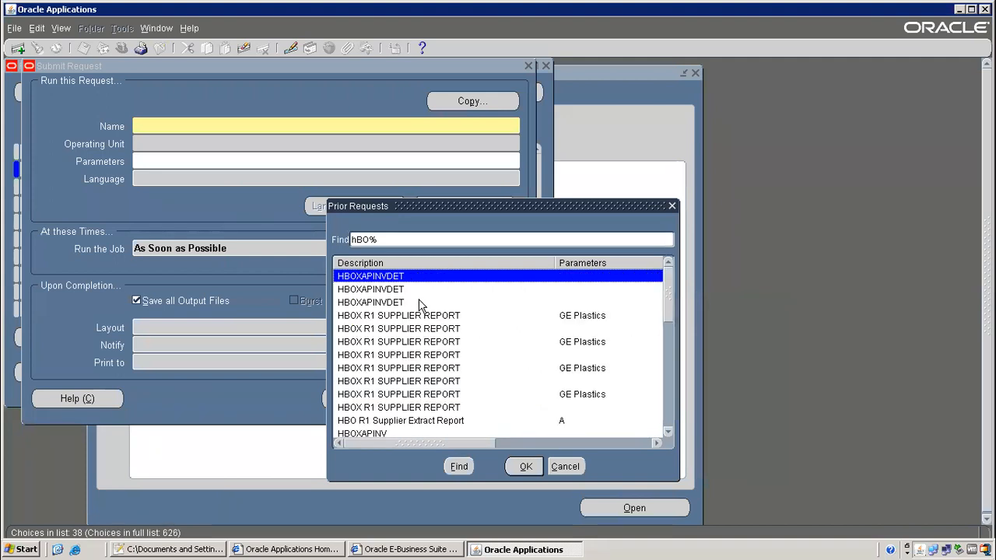
double_click(413, 274)
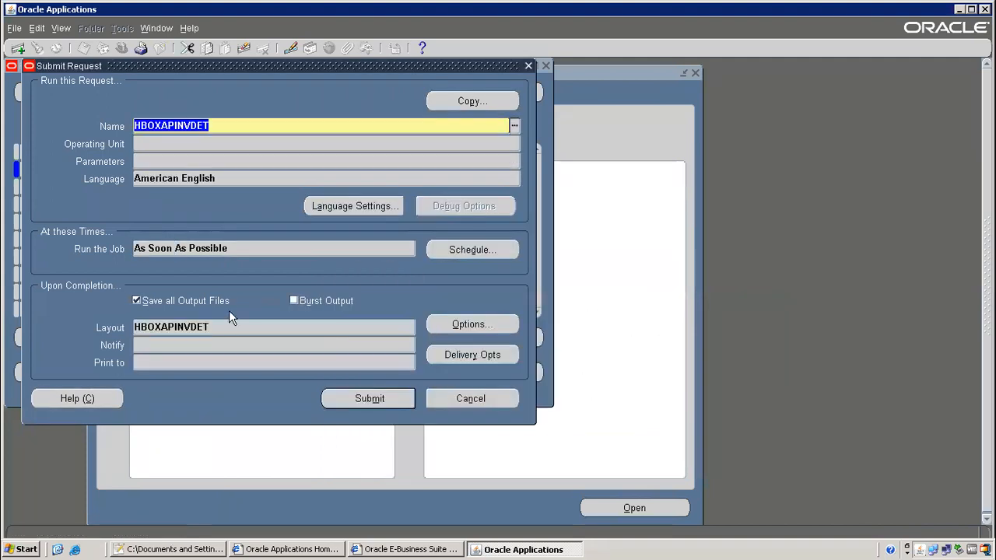
left_click(484, 325)
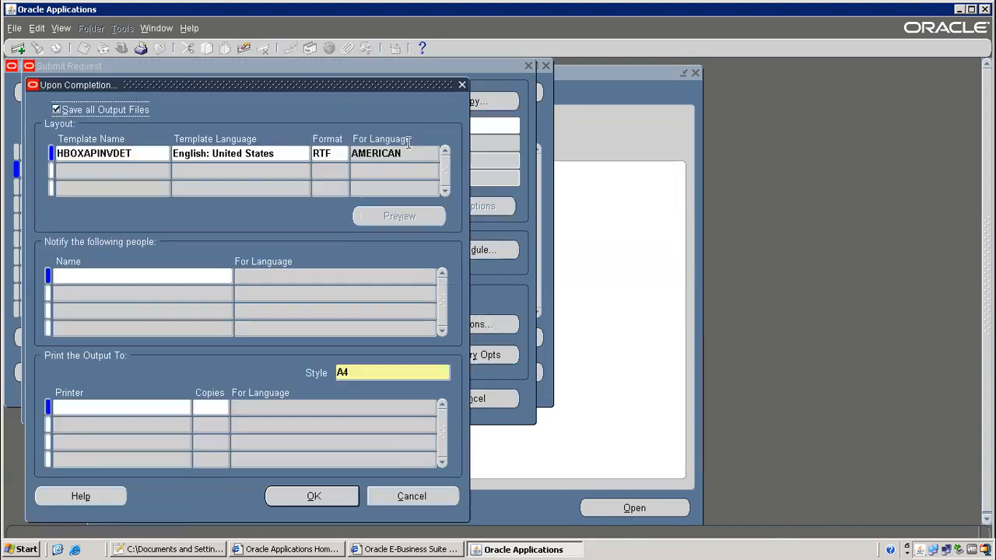
left_click(341, 154)
left_click(343, 154)
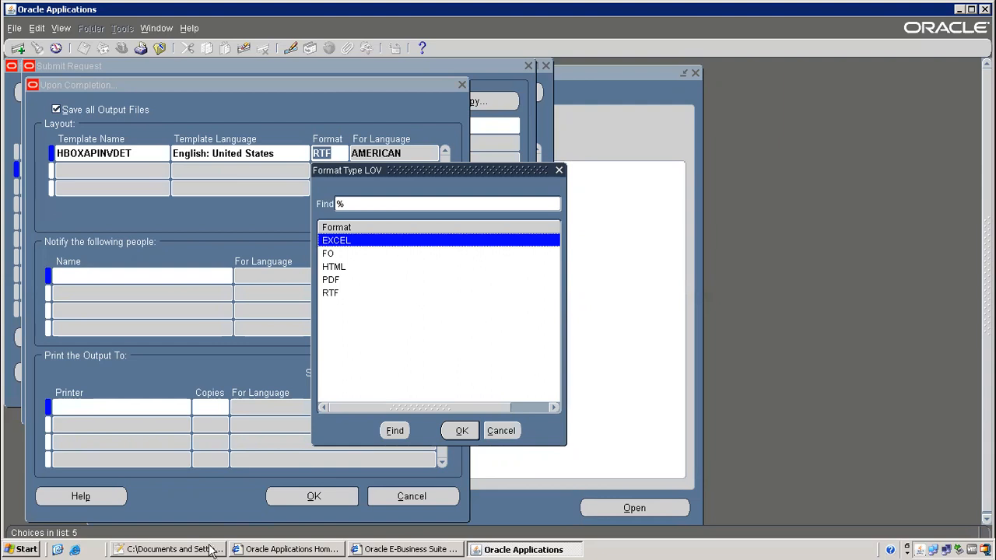
left_click(512, 440)
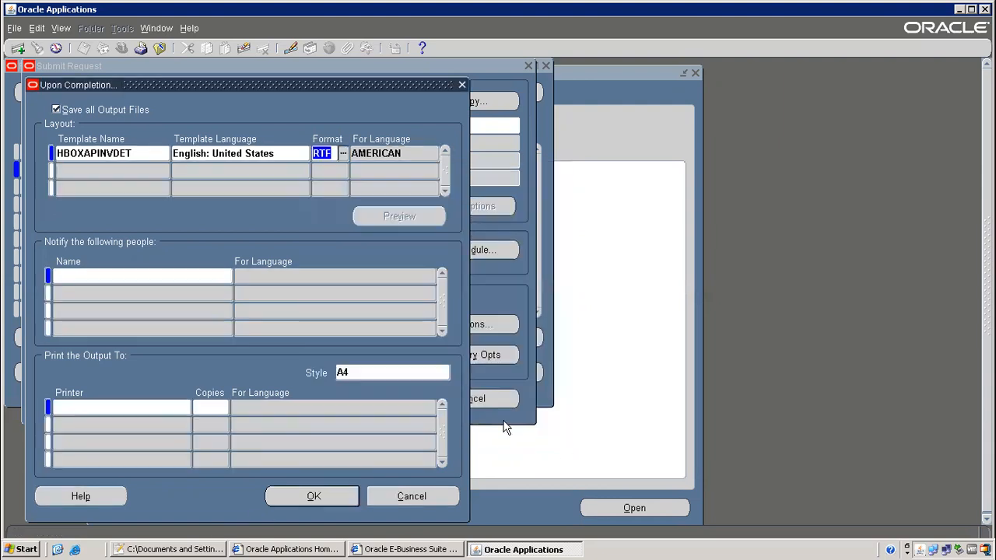
left_click(415, 496)
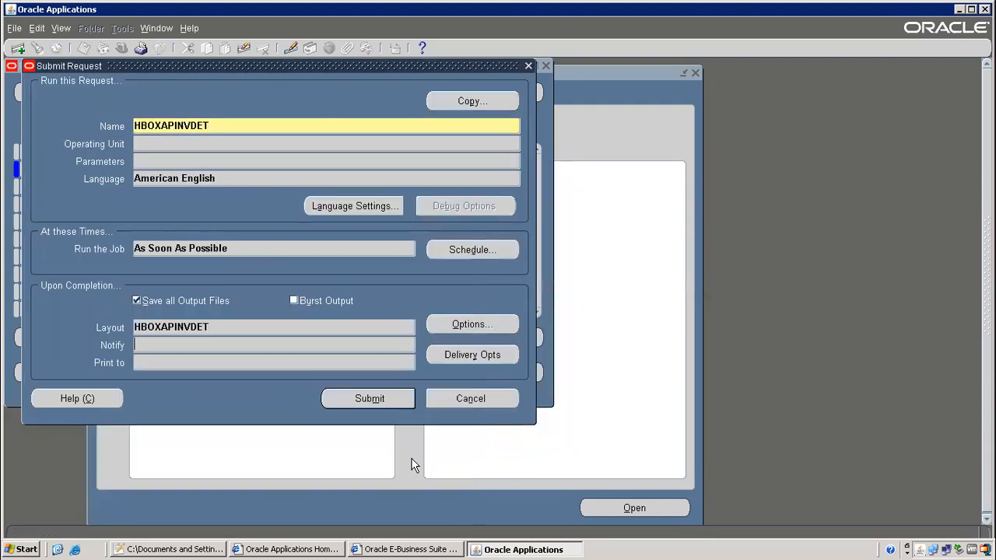
Copy the HBOXAPINVDET program name and close the request form without saving
double_click(183, 126)
right_click(184, 128)
left_click(196, 153)
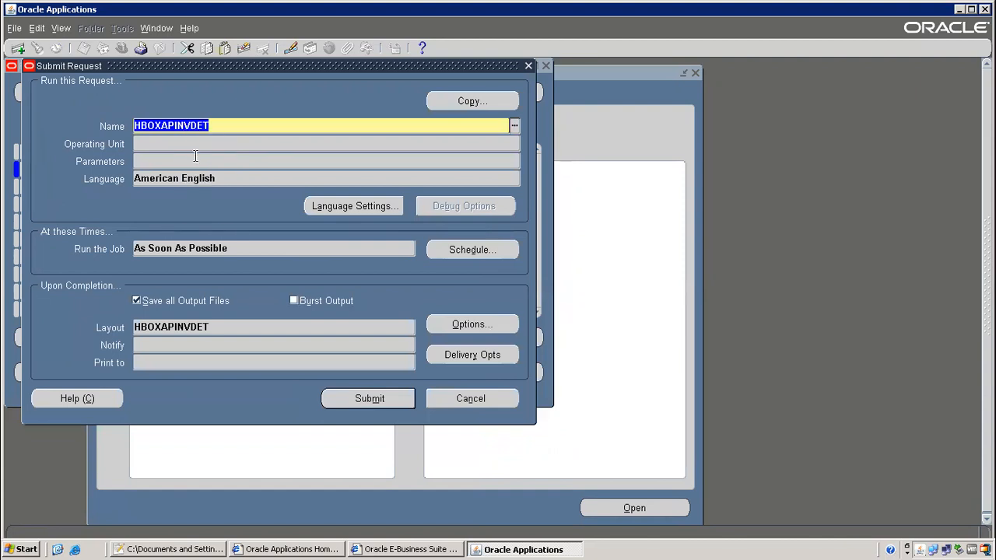
key("F4")
left_click(541, 329)
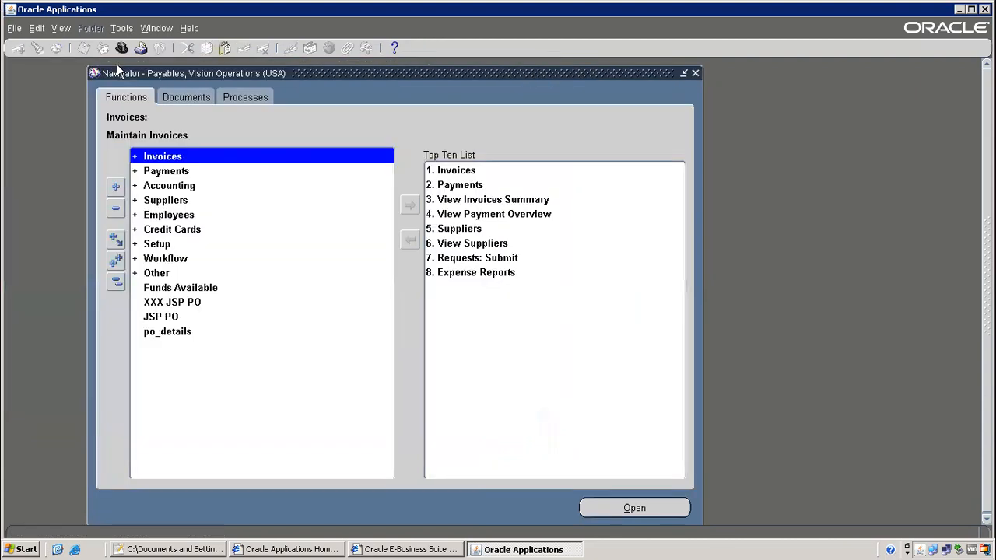
Switch to the System Administrator responsibility
left_click(125, 52)
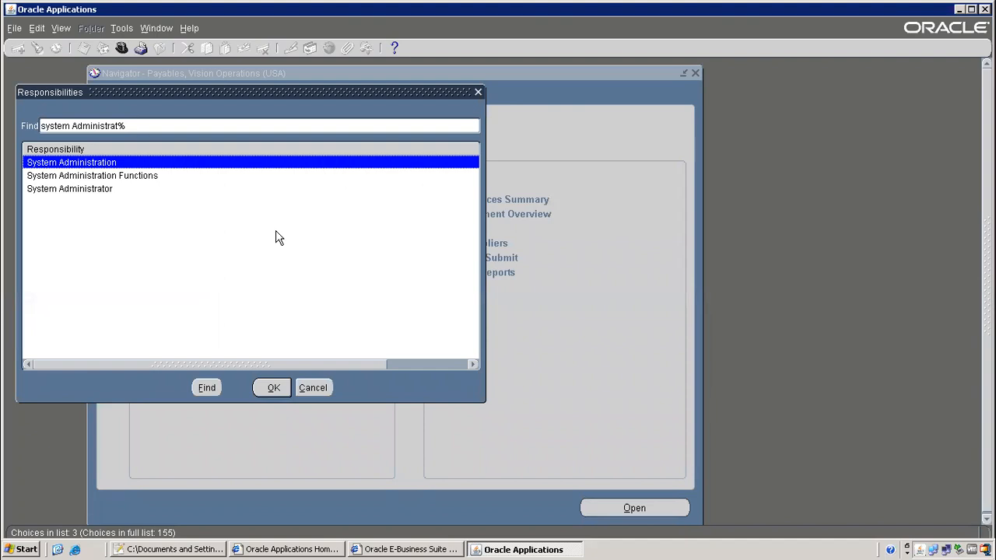
key("Down")
key("Down")
key("Return")
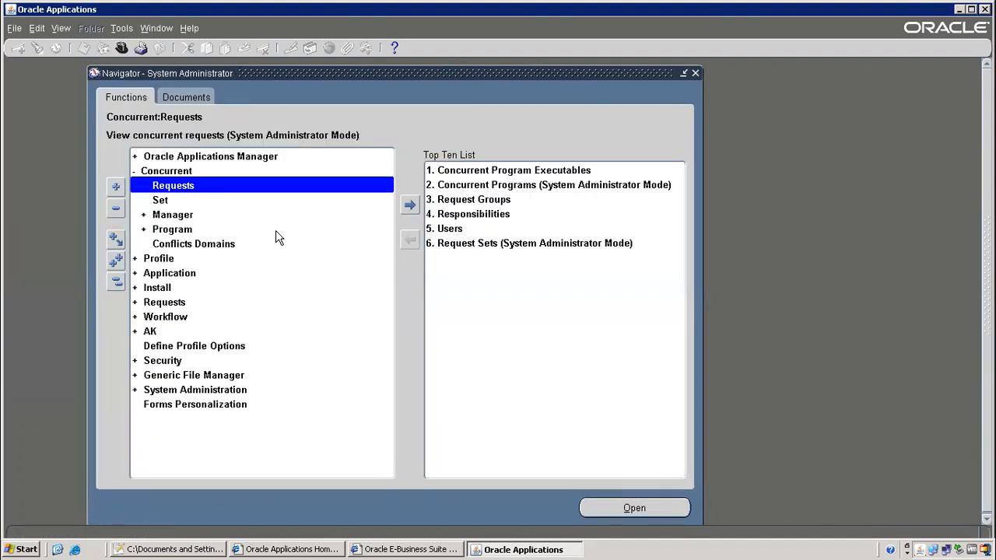
Query the HBOXAPINVDET concurrent program definition and inspect its output format choices
double_click(279, 238)
key("F11")
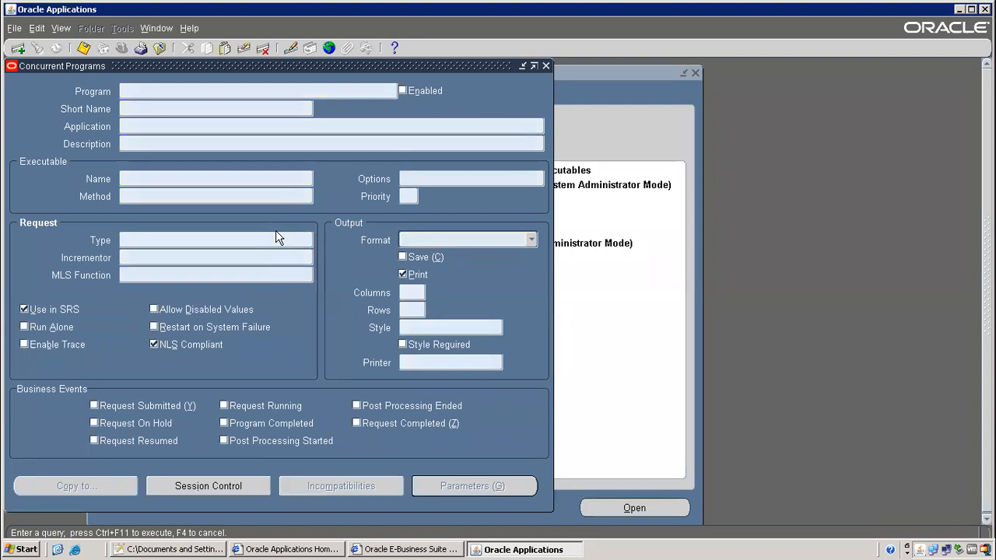
type("HBOXAPINVDET")
key("ctrl+F11")
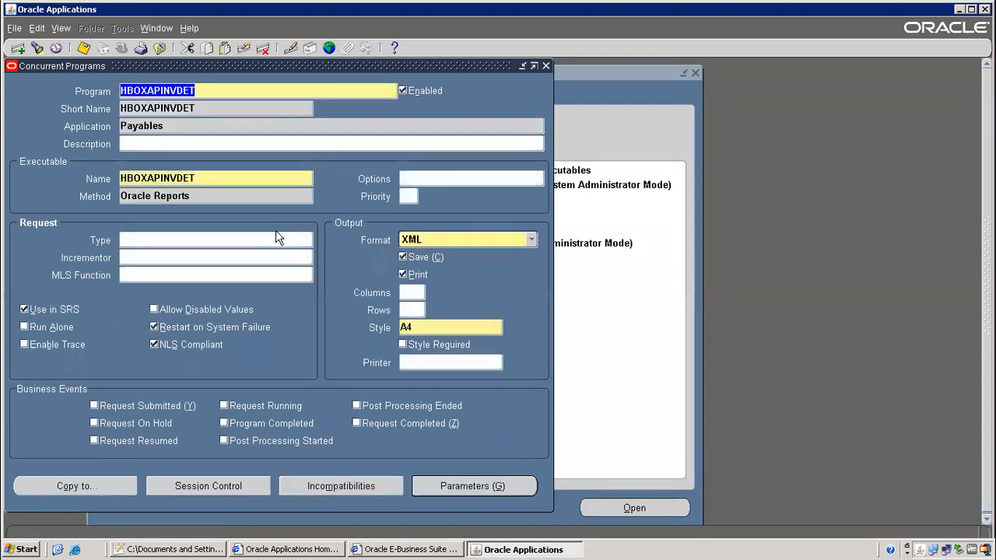
left_click(502, 243)
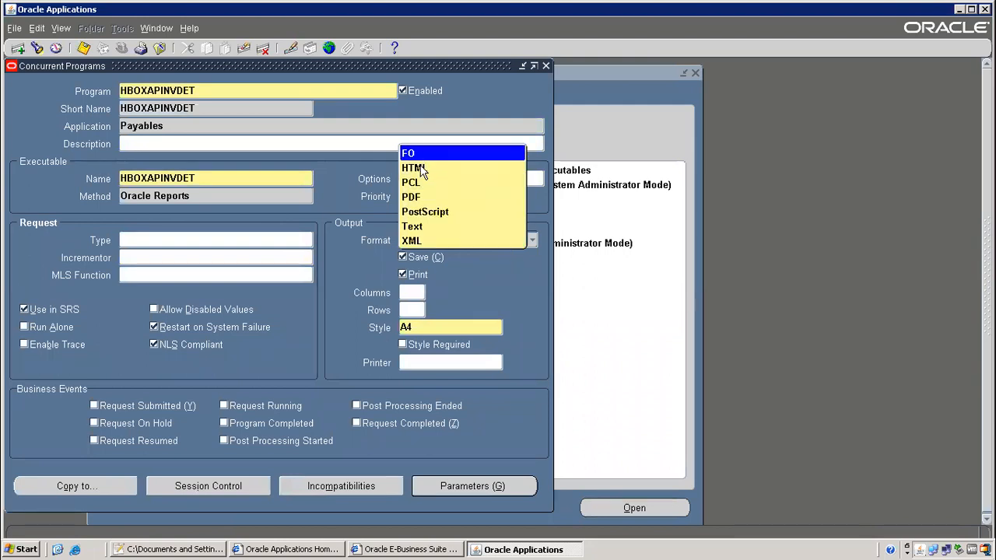
key("Down")
key("Down")
key("Down")
key("Down")
key("Down")
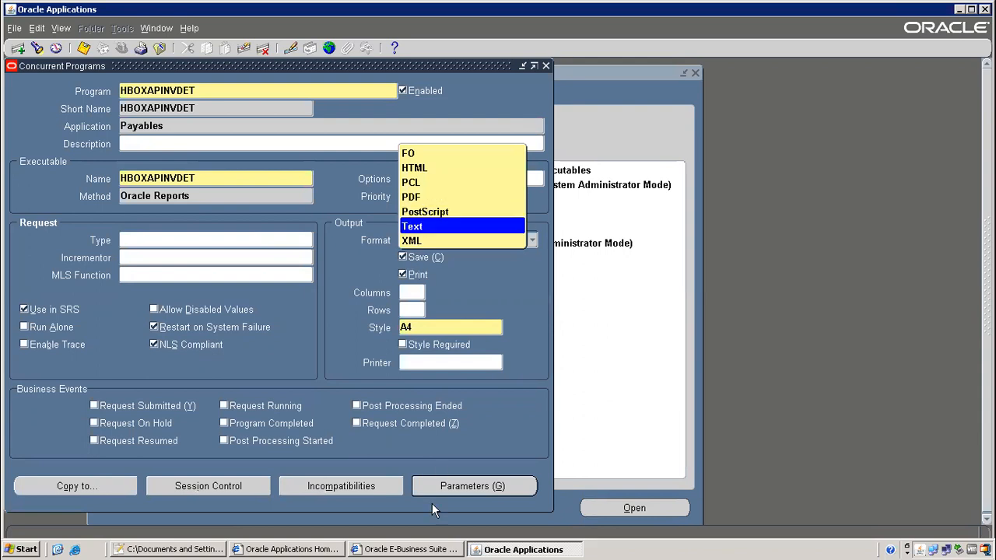
left_click(214, 550)
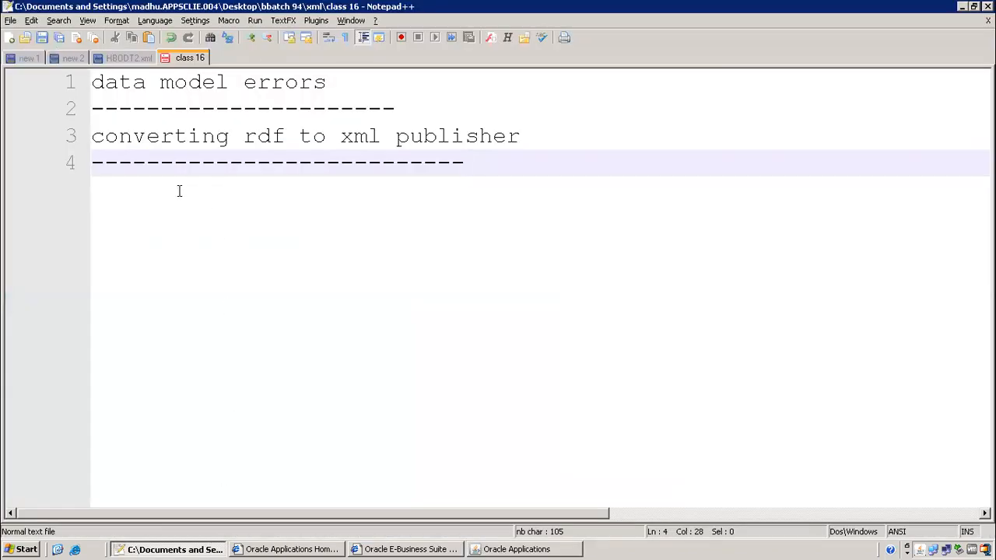
Below the dashes on line 4, insert '1099 Payament report' followed by a '1)' item
left_click_drag(119, 137, 491, 162)
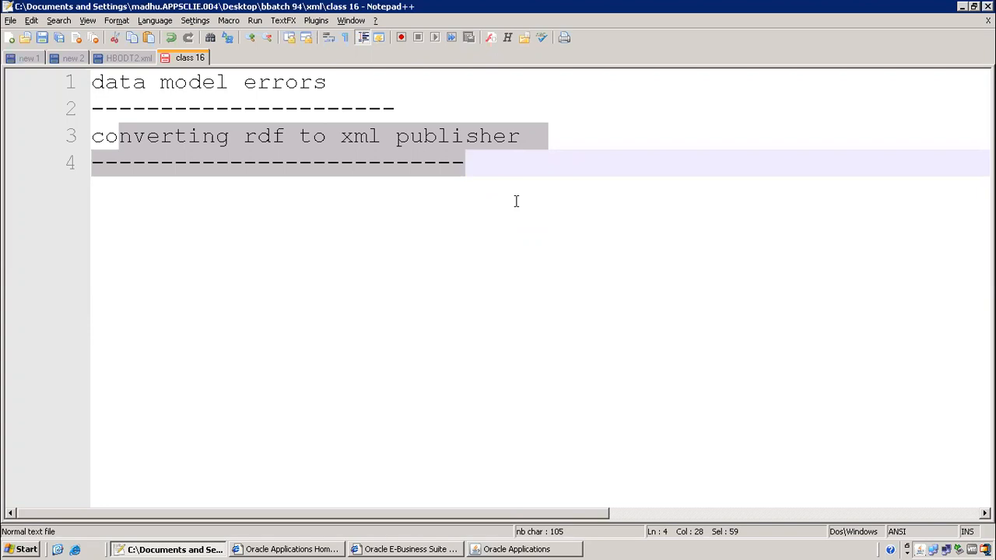
left_click(456, 243)
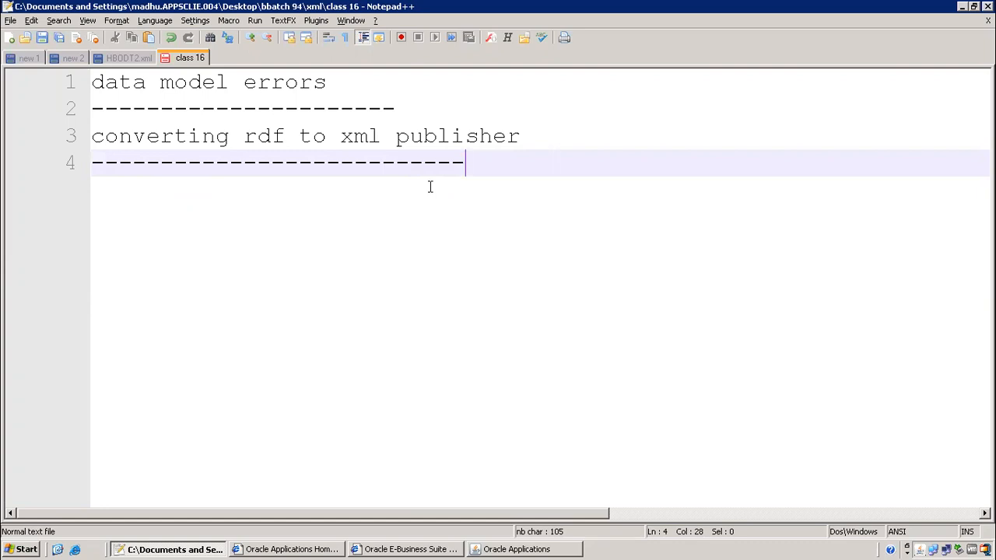
key("Return")
type("1)")
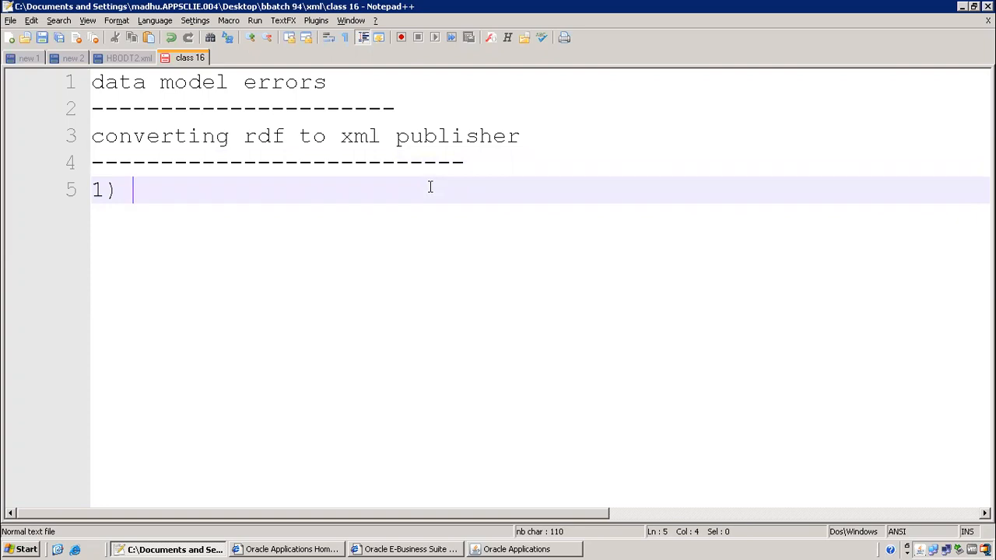
key("Up")
key("End")
key("Return")
type("1099 Pay")
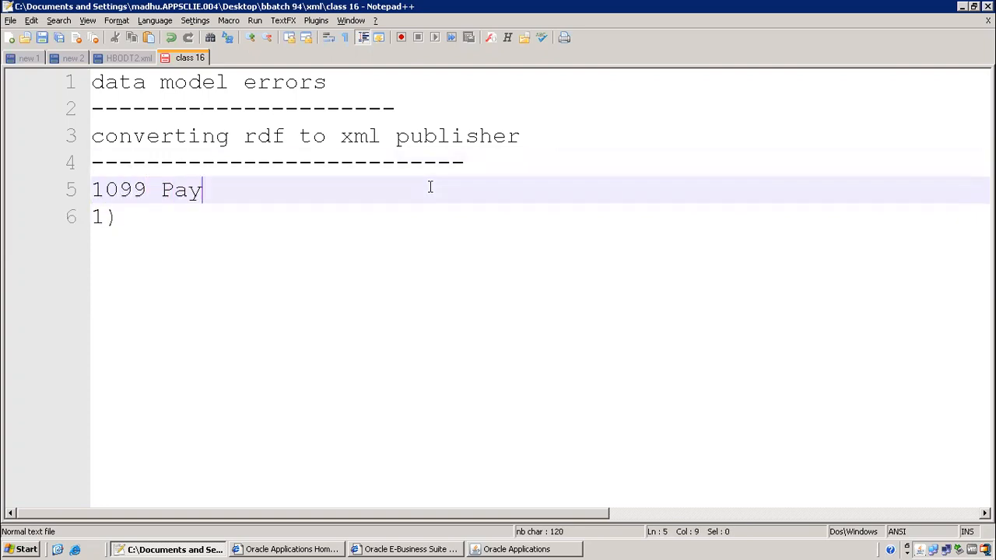
type("ament report")
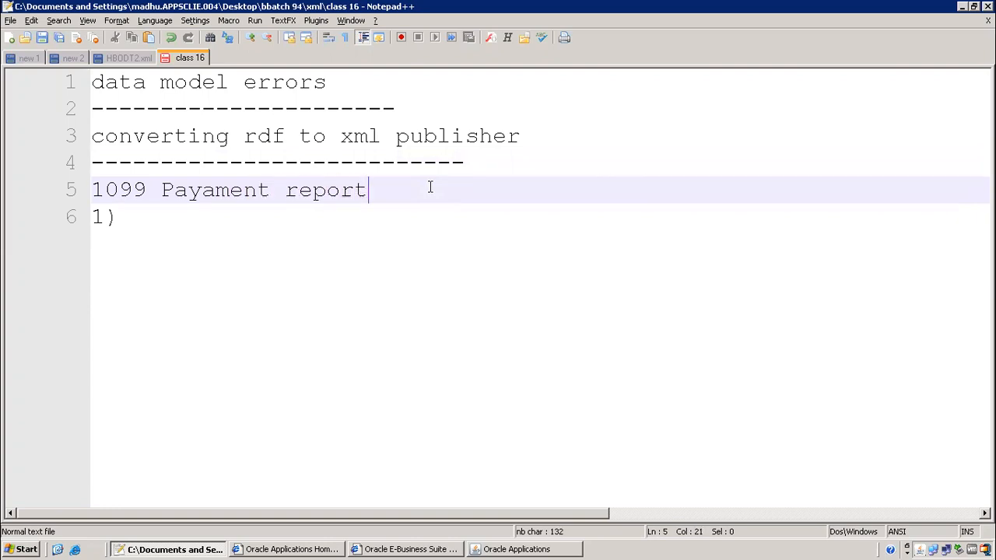
left_click_drag(146, 192, 50, 162)
left_click(167, 221)
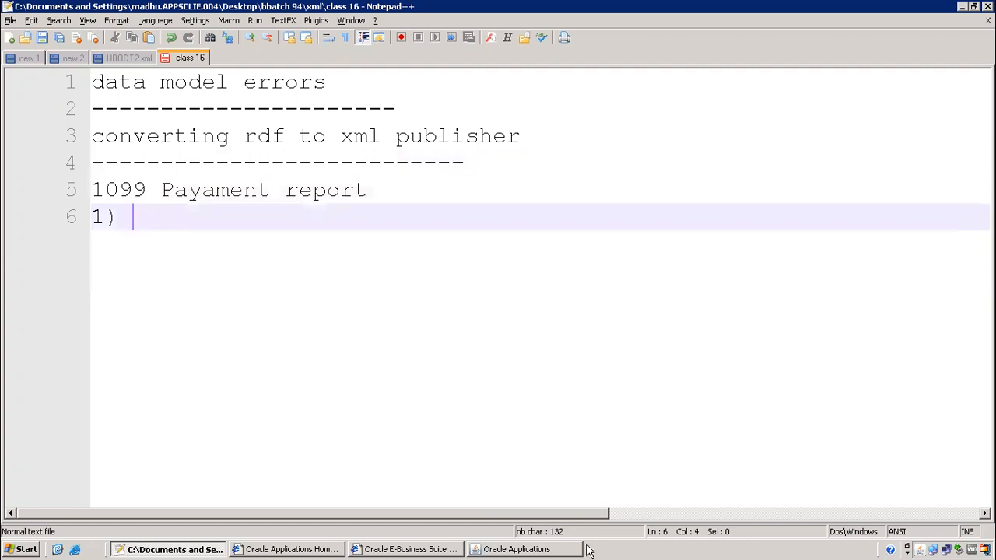
left_click(556, 550)
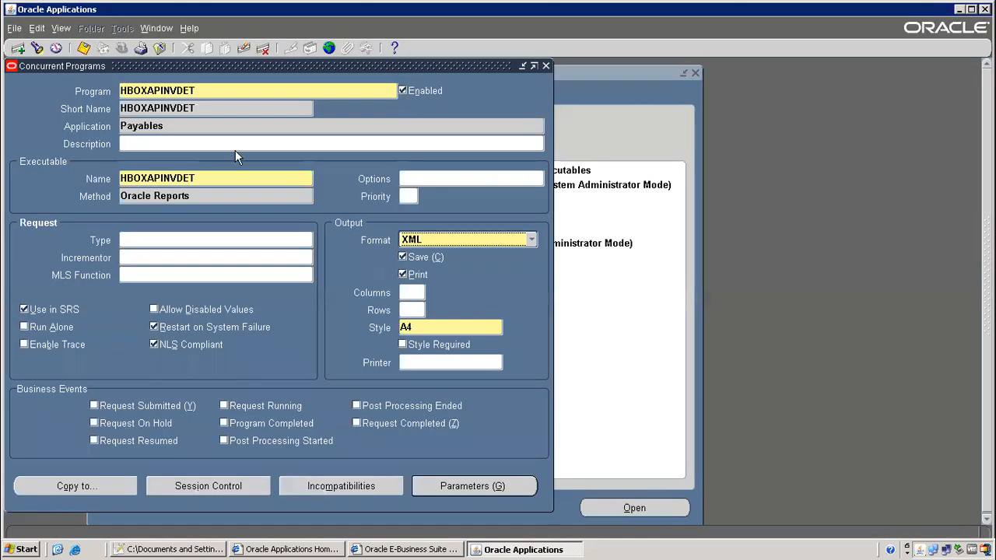
Query the concurrent programs for 1099%Pay% to bring up the 1099 Payments Report
double_click(198, 90)
key("F11")
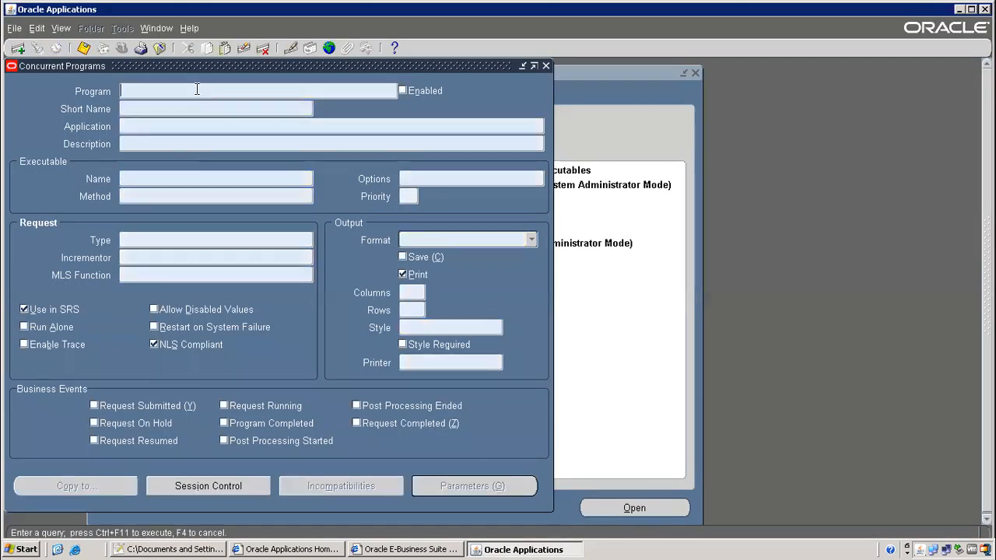
type("1099%Pay%")
key("ctrl+F11")
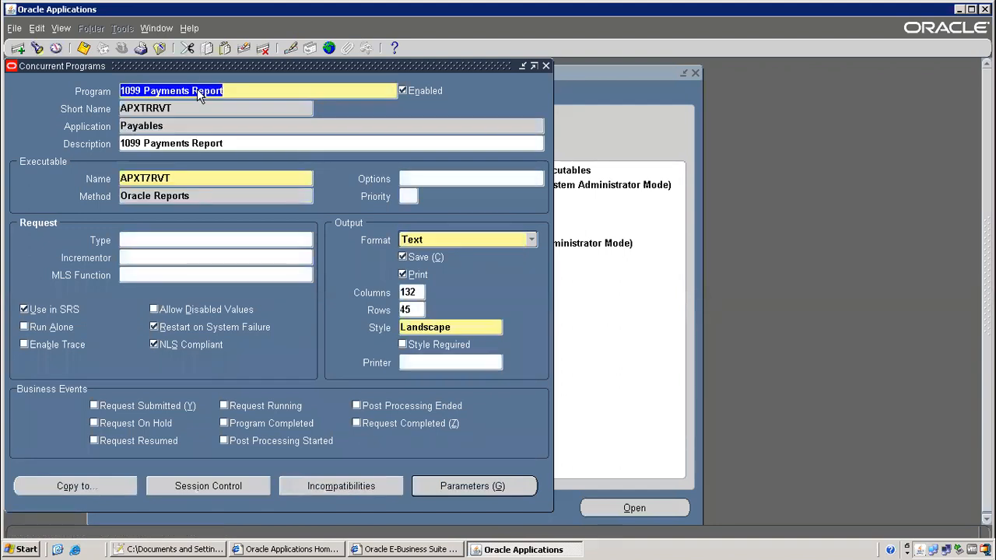
Copy the application name Payables and close the program definition
double_click(157, 129)
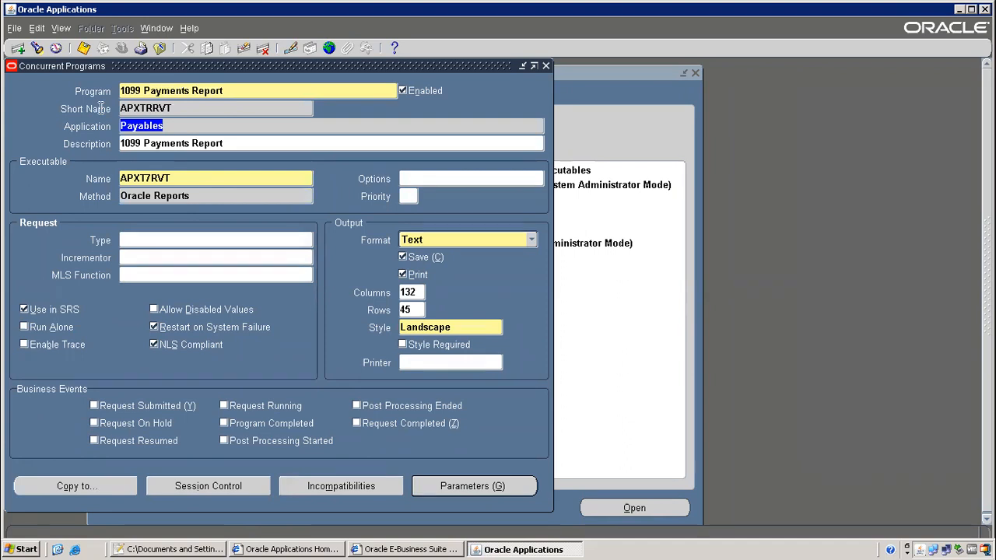
right_click(156, 134)
left_click(170, 151)
left_click(159, 48)
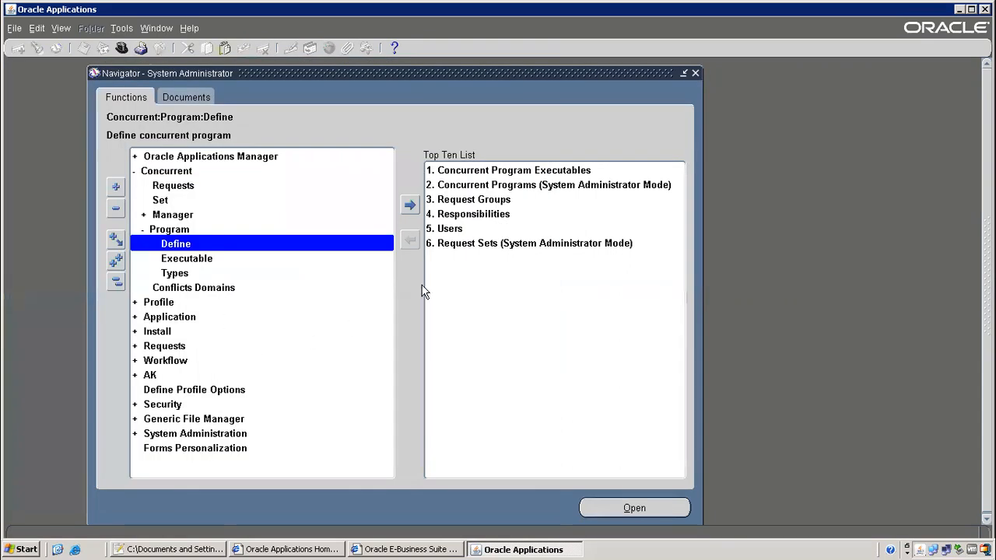
Query the Responsibilities form for Payables and browse records such as CMC_PAY and CMC_TRA_COMM
double_click(467, 215)
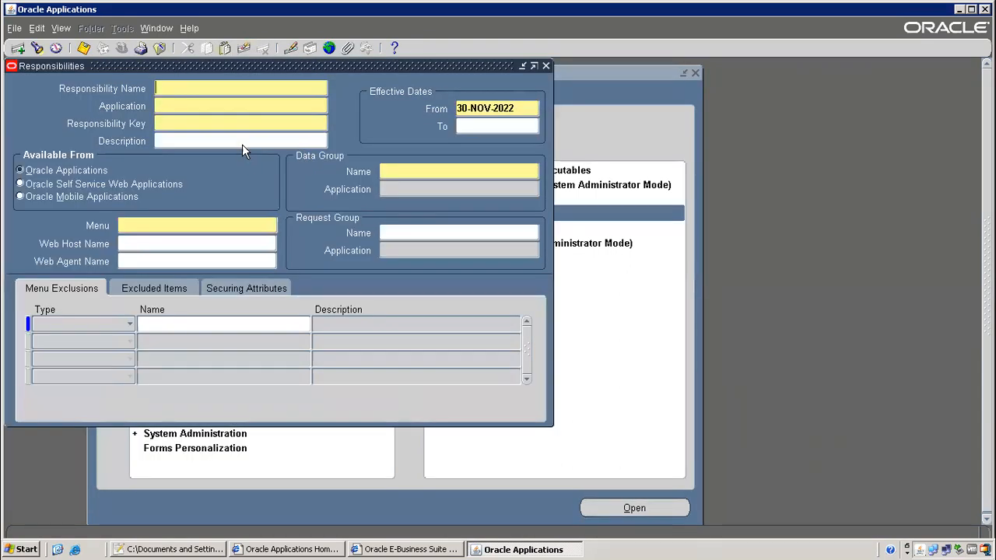
key("F11")
left_click(201, 106)
key("ctrl+v")
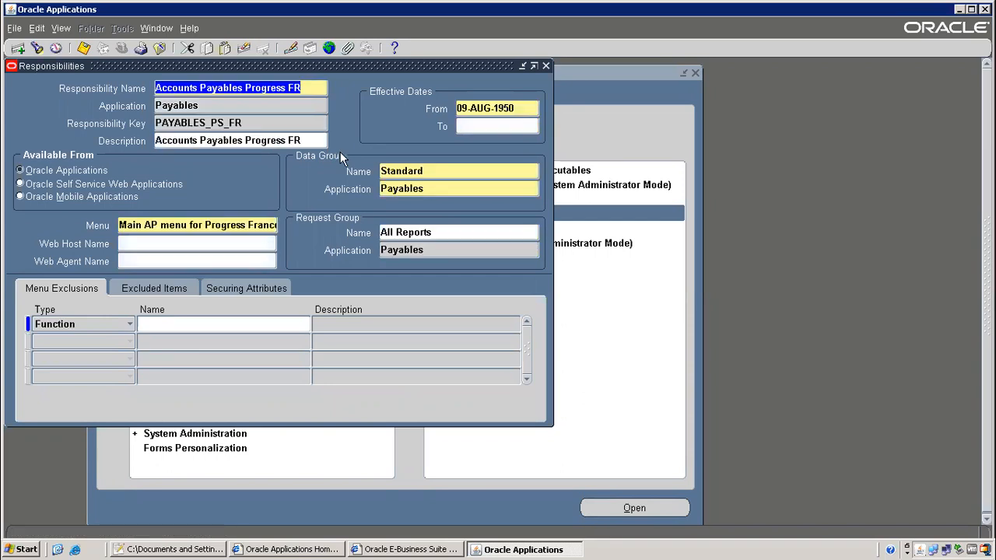
key("Down")
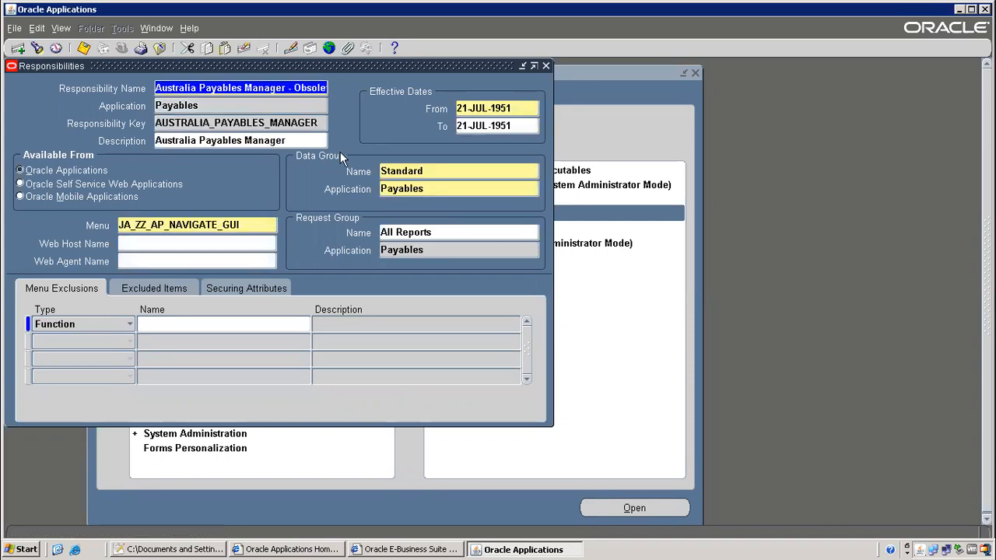
key("Down")
key("Down")
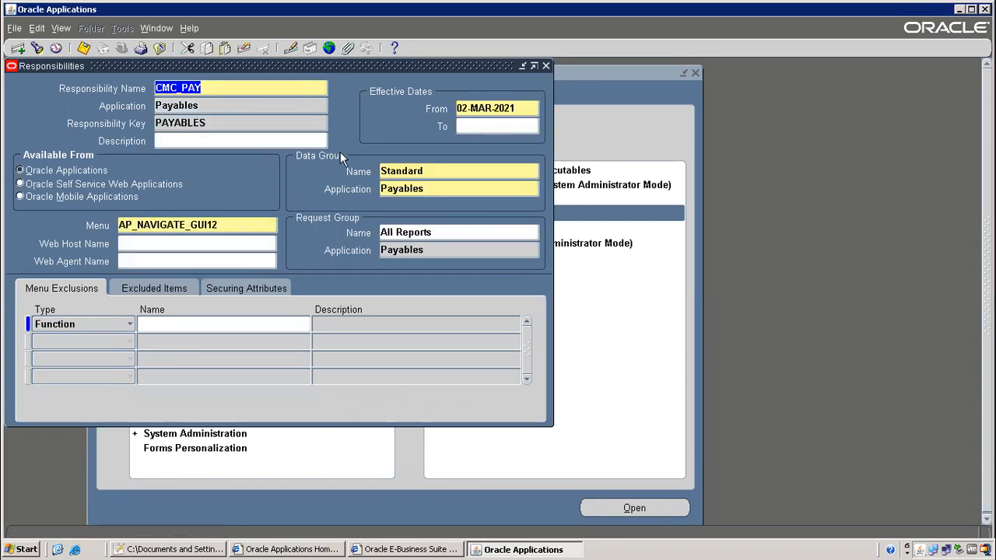
key("Down")
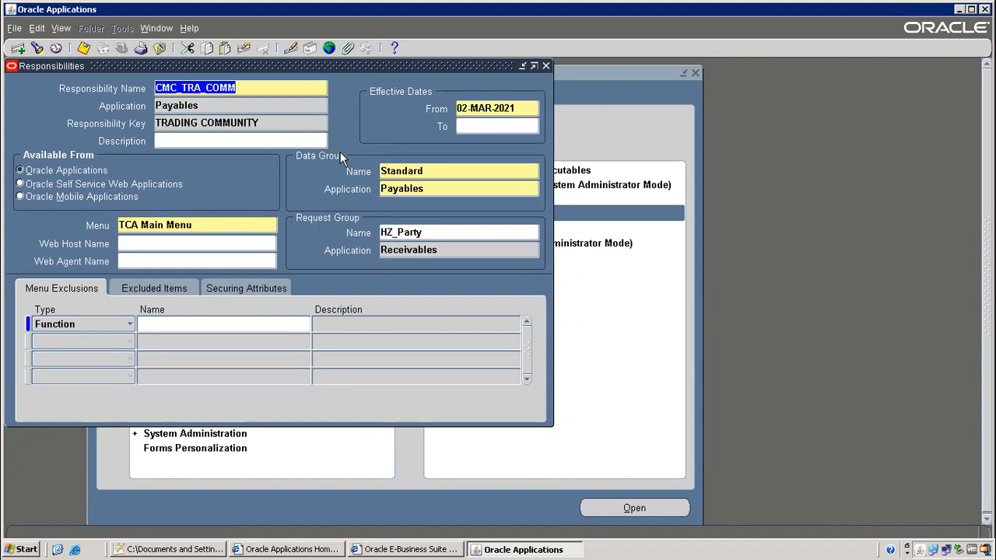
key("Down")
key("Down")
key("Down")
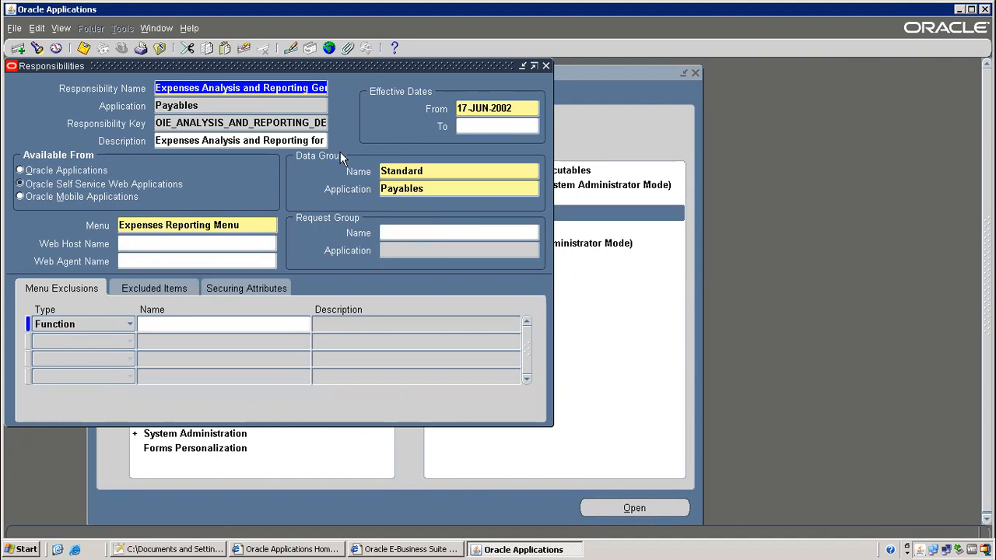
left_click_drag(159, 66, 388, 251)
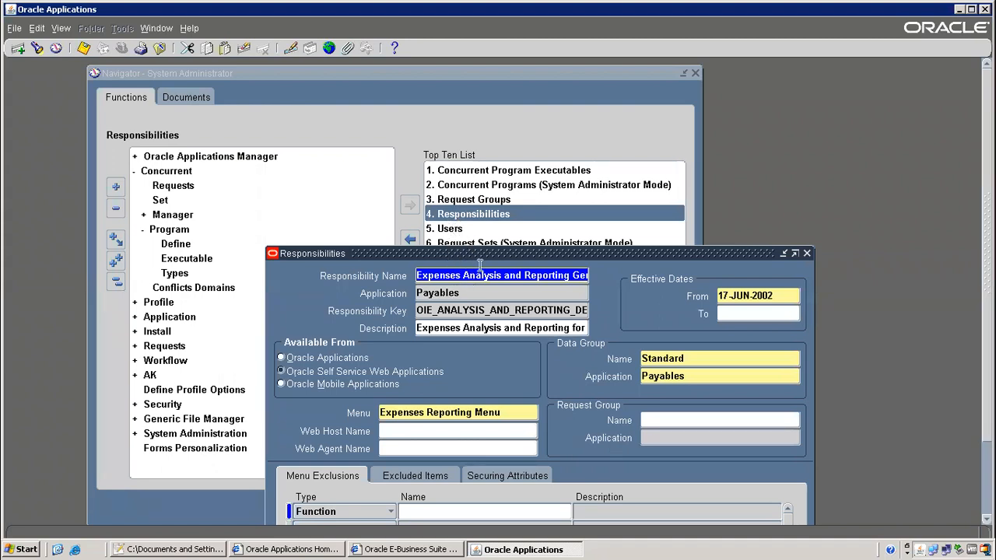
In the Notepad++ notes, select the '1099 Payament report' heading and the '1)' line
left_click(221, 550)
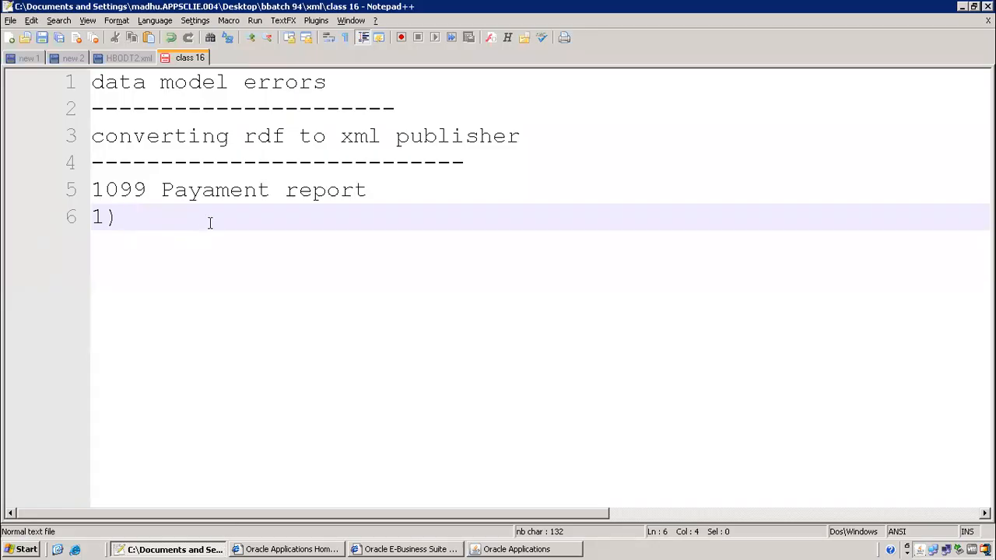
left_click(119, 192)
key("shift+End")
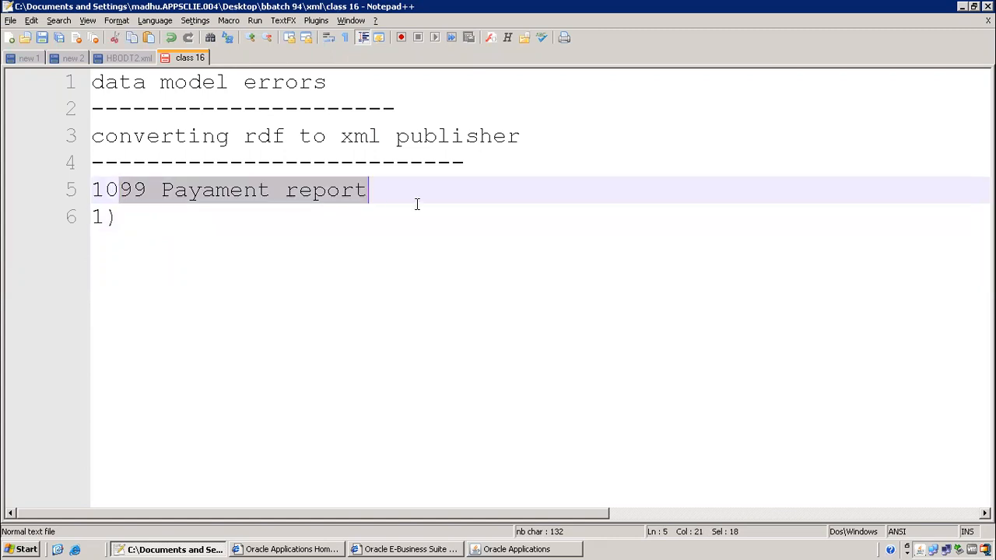
key("shift+Down")
left_click(524, 550)
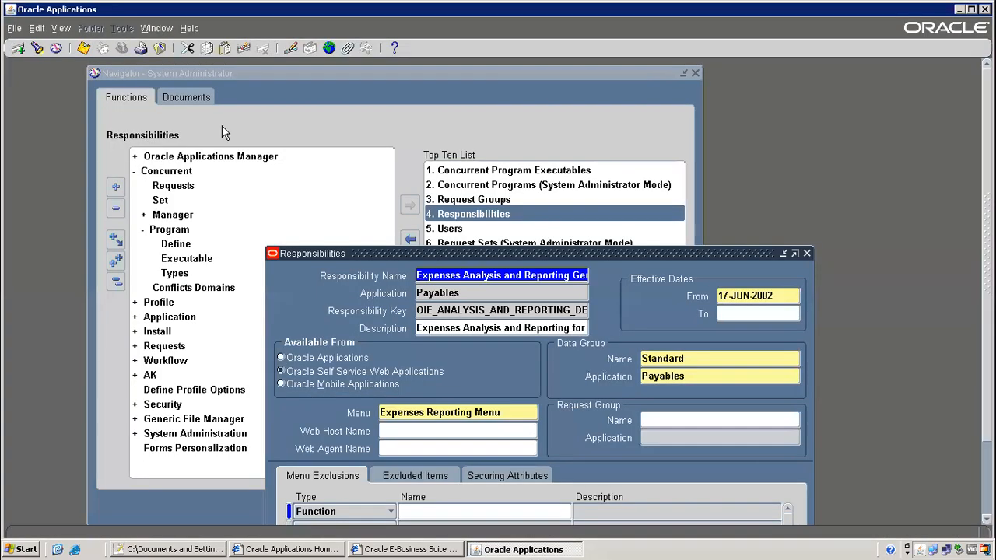
Switch to the Payables, Vision Operations (USA) responsibility
left_click(286, 111)
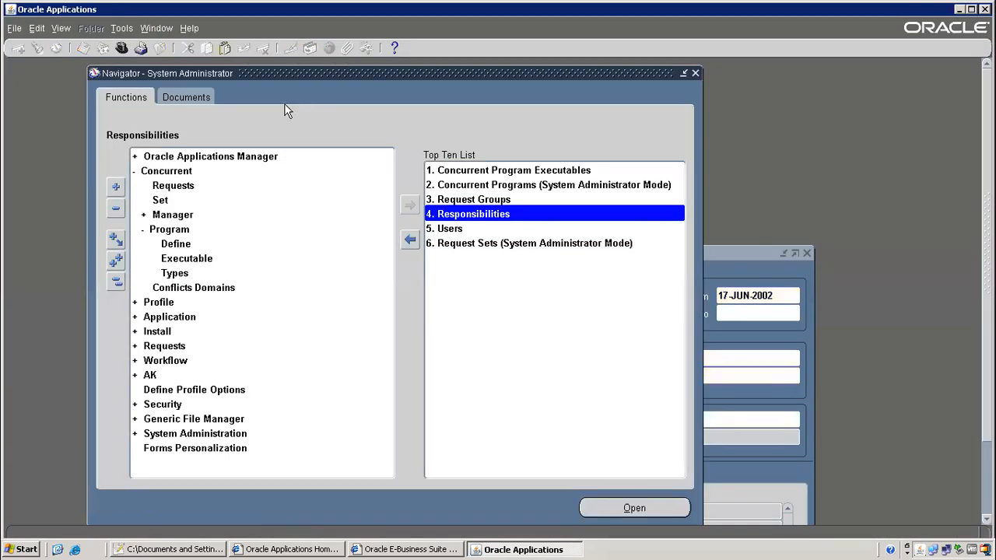
left_click(121, 47)
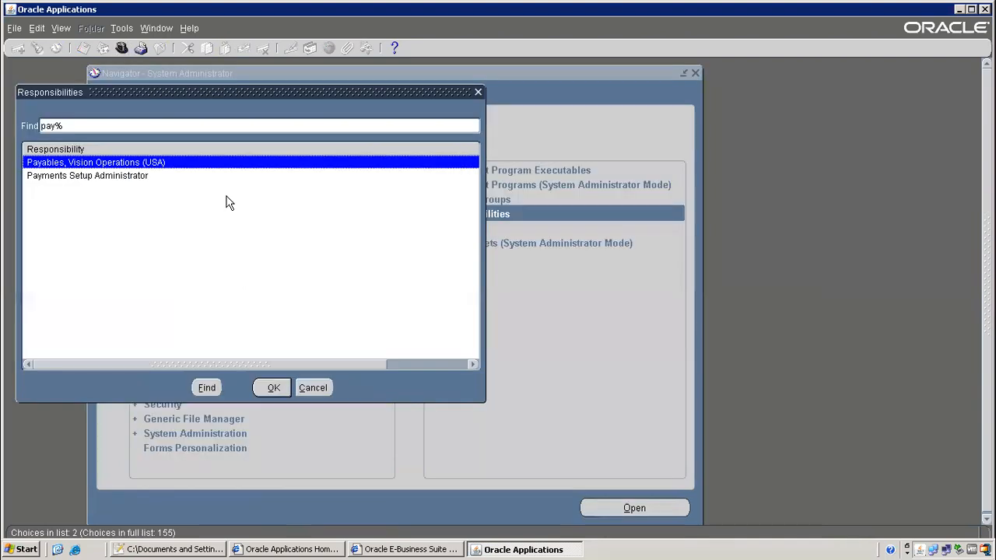
double_click(165, 163)
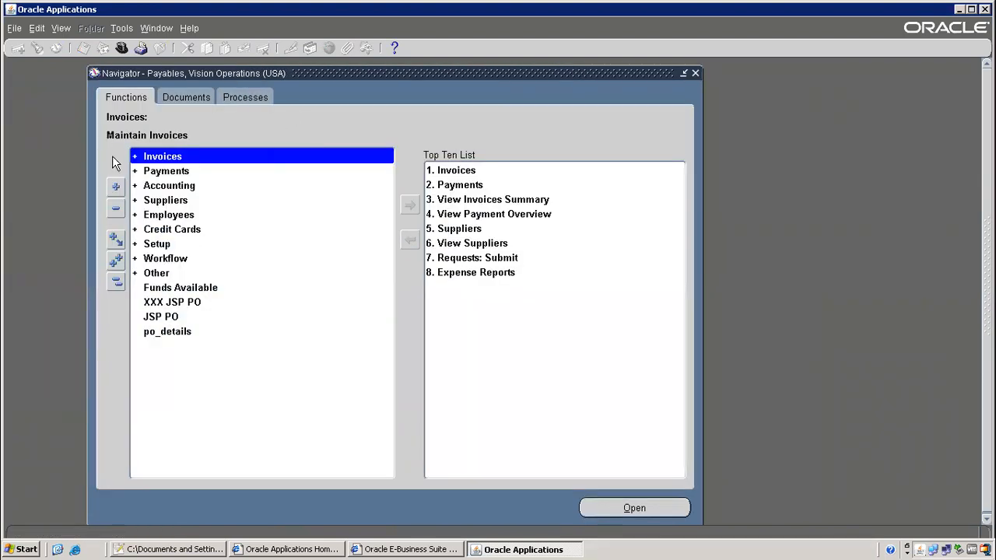
Bring up the Find Requests dialog from View > Requests
left_click(72, 33)
left_click(72, 31)
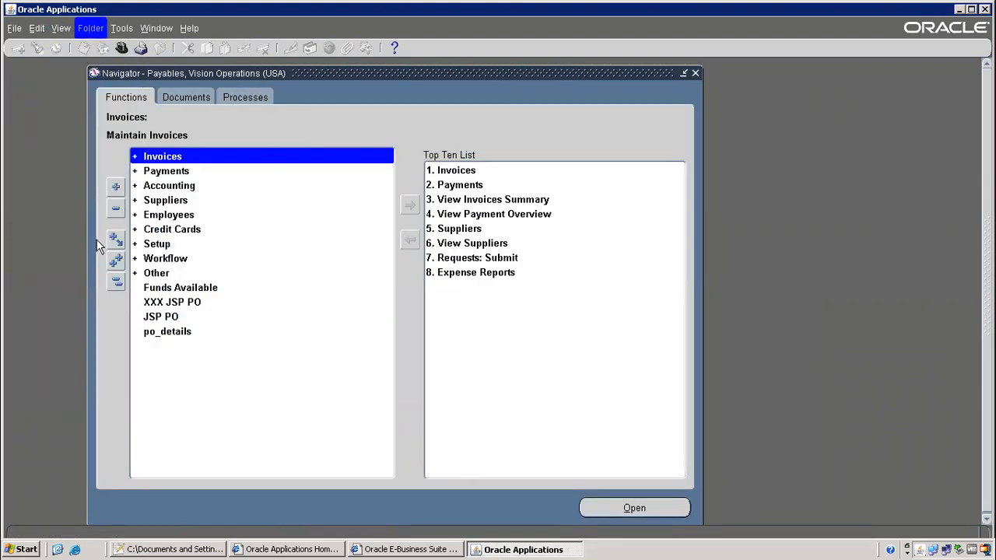
left_click(64, 33)
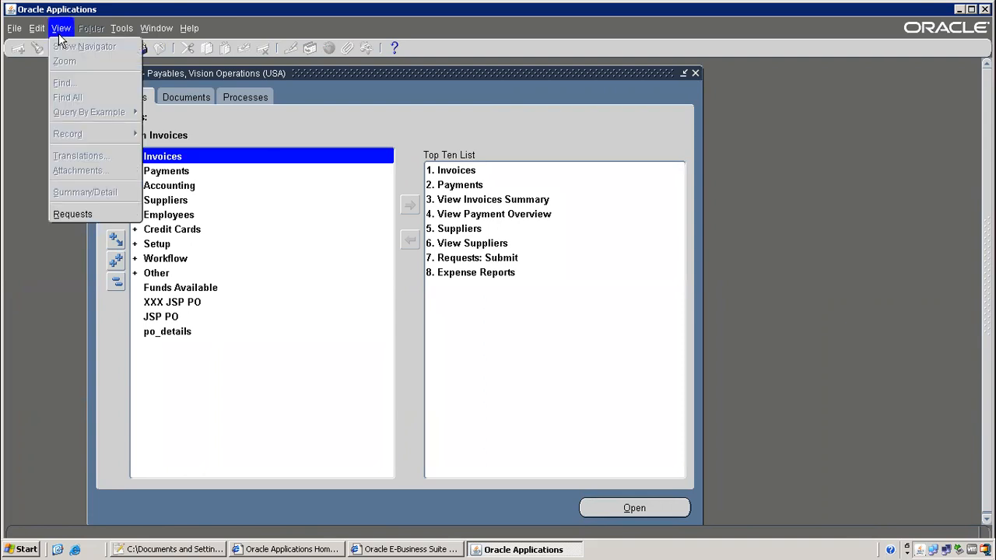
left_click(77, 215)
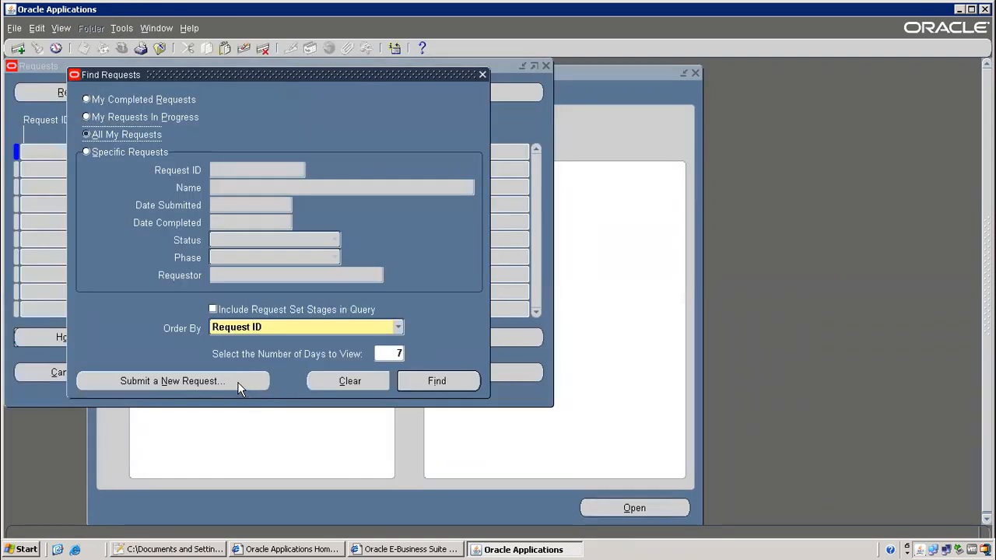
Find the 1099 Payments Report in a single-request list by searching 'Paya' and '1099', then cancel
left_click(238, 381)
left_click(267, 311)
type("Paya")
key("Tab")
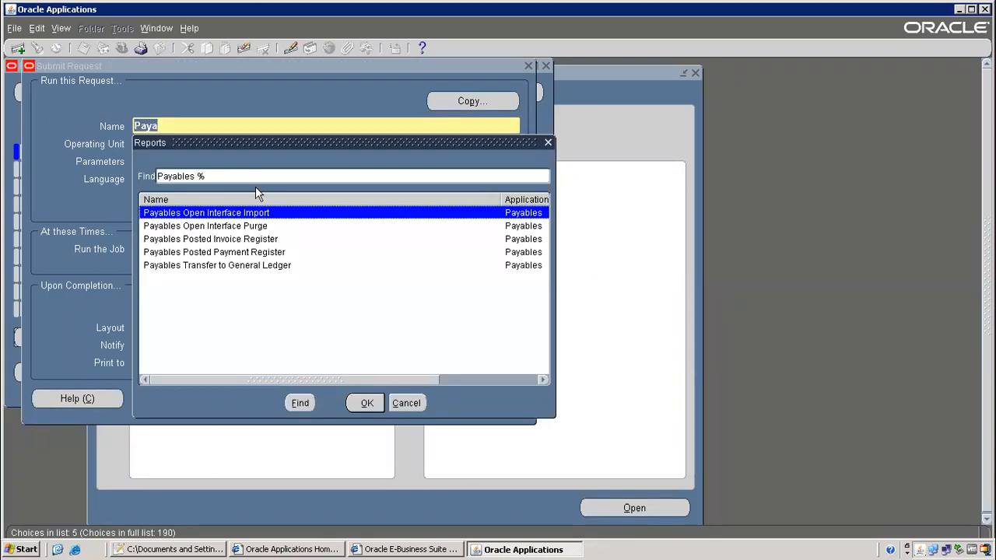
left_click(406, 403)
type("1099")
key("Tab")
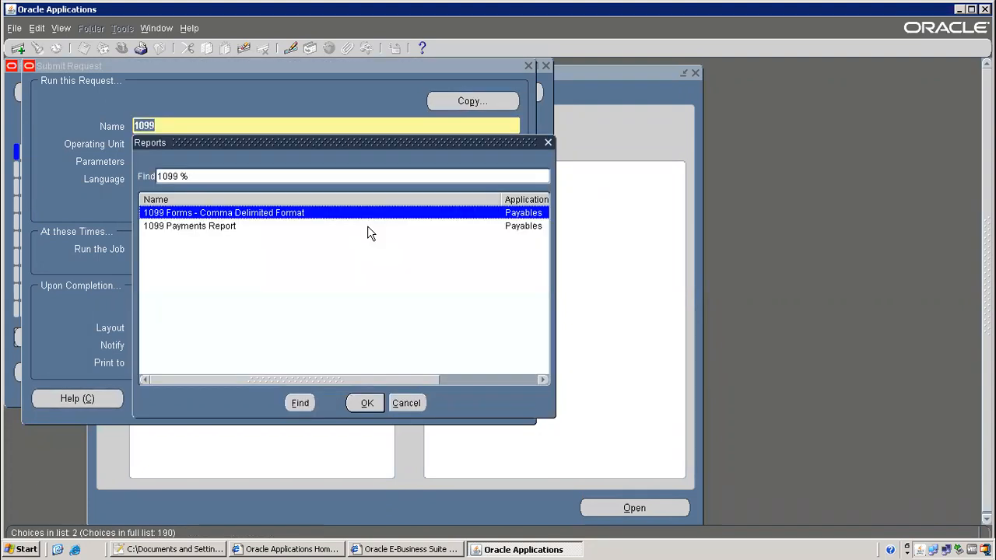
left_click(202, 227)
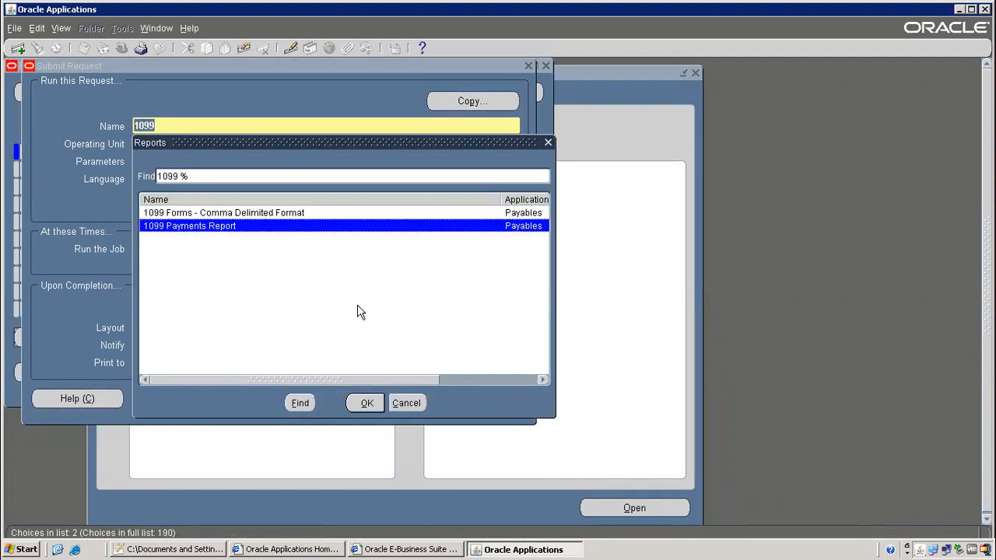
left_click(420, 405)
left_click(467, 402)
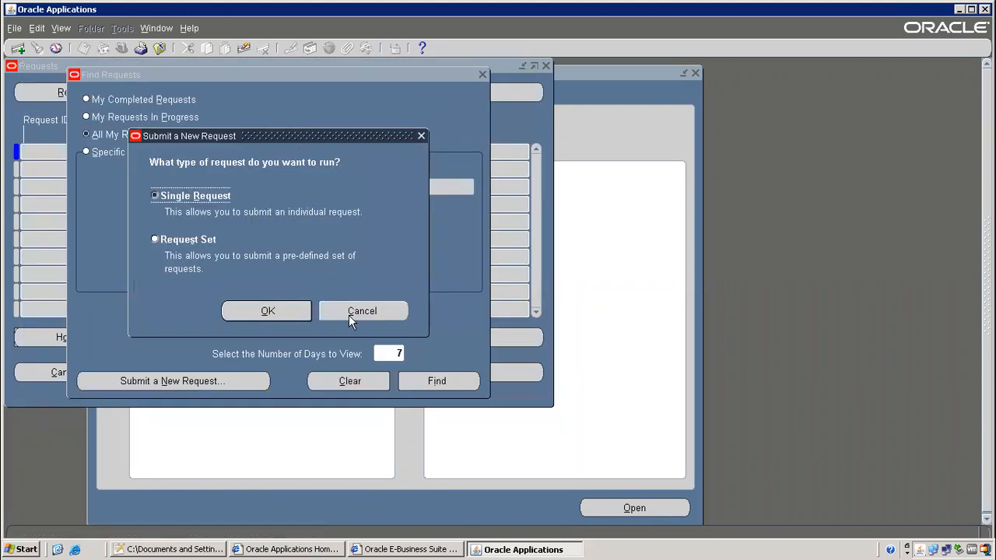
left_click(350, 312)
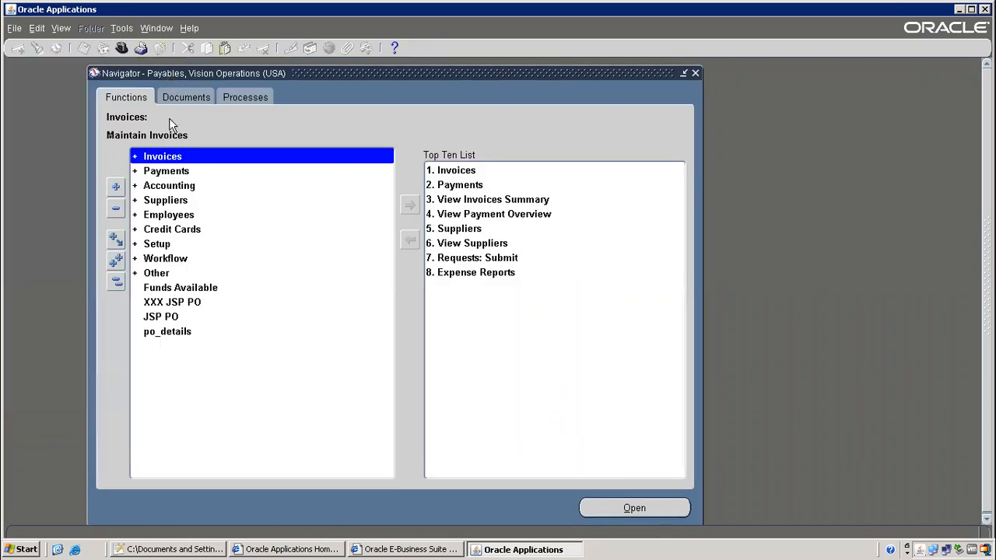
Browse responsibilities filtered by 'pay', cancel without switching, and return to the Notepad++ notes
left_click(123, 47)
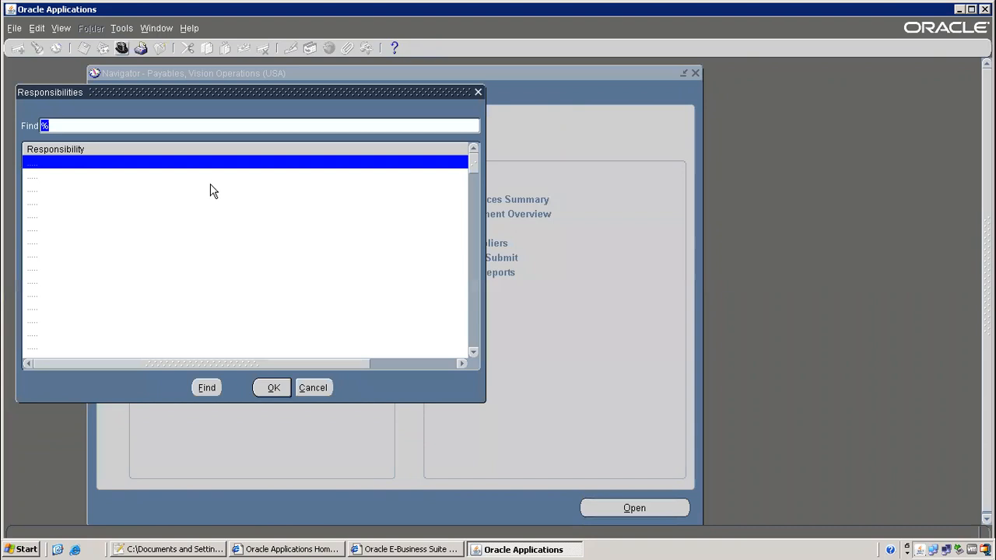
type("ay")
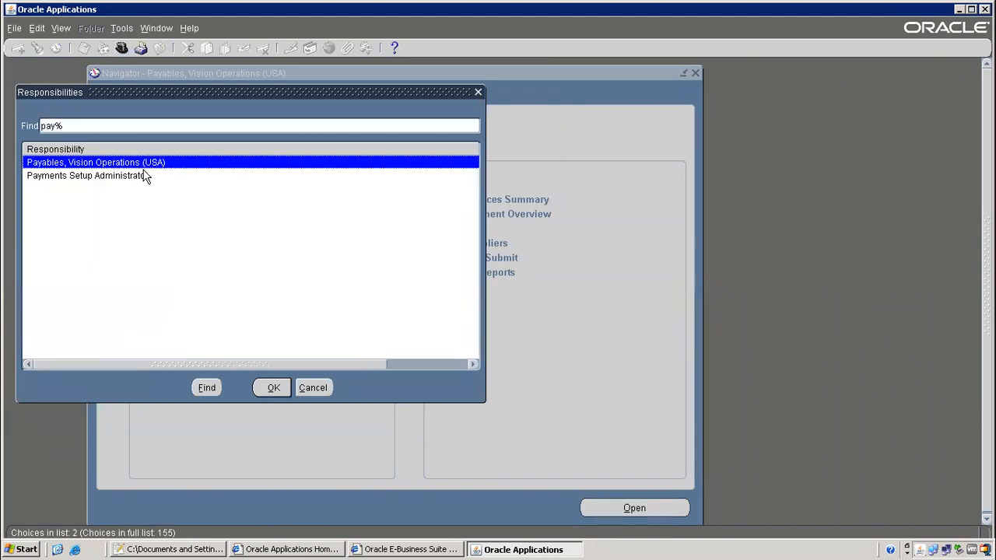
left_click(308, 387)
left_click(201, 549)
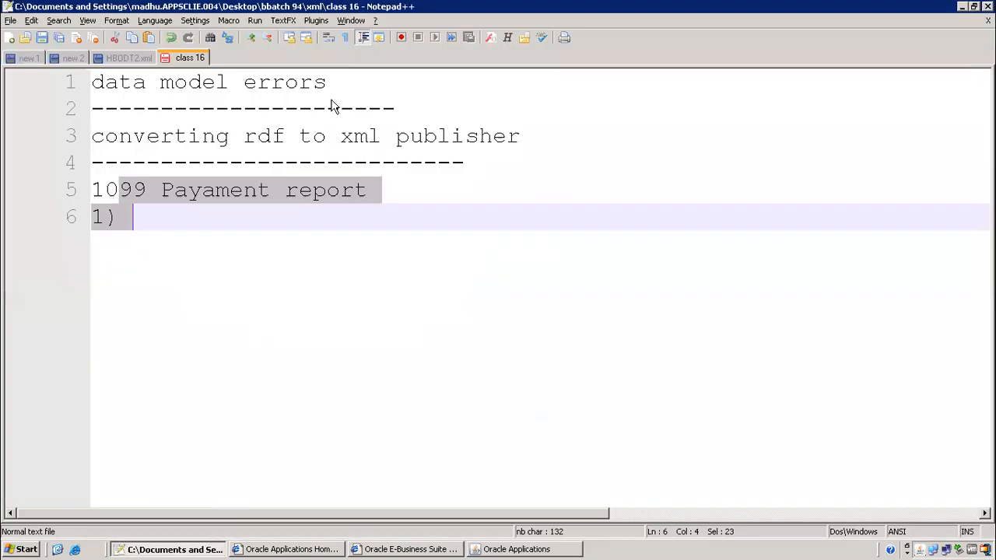
Complete the note '1) identify report which is attached under which responsiblity'
left_click(197, 217)
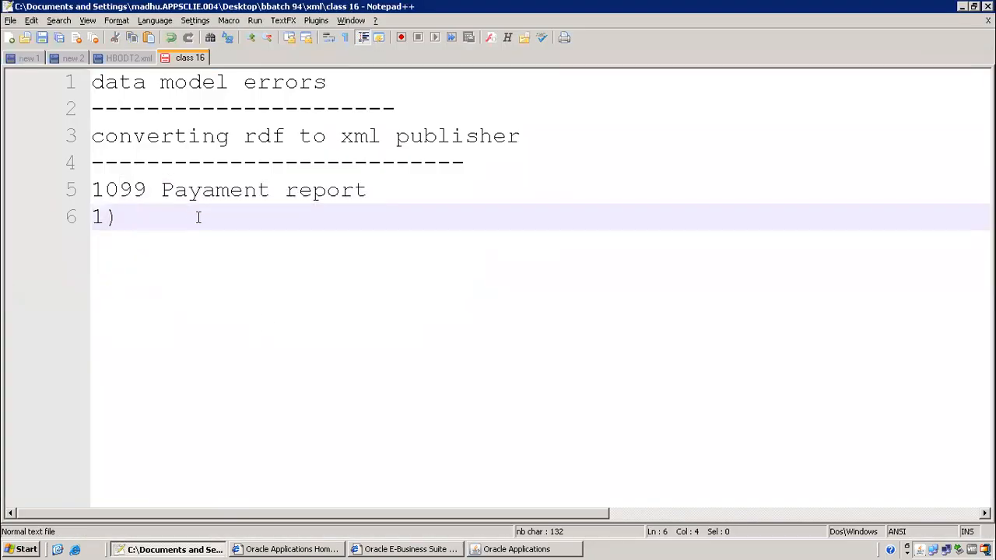
type("dentify report which is attached under")
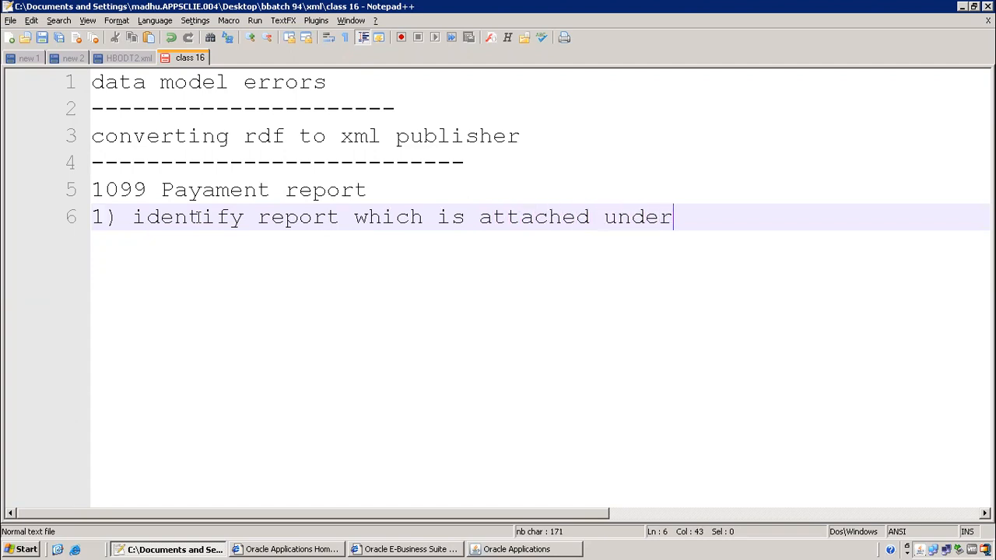
type(" which responsiblity")
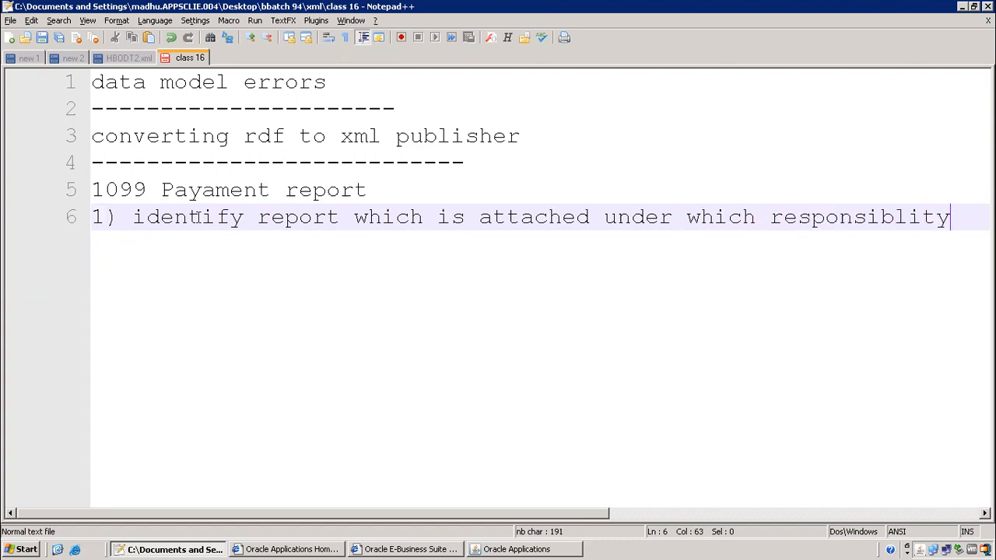
key("Return")
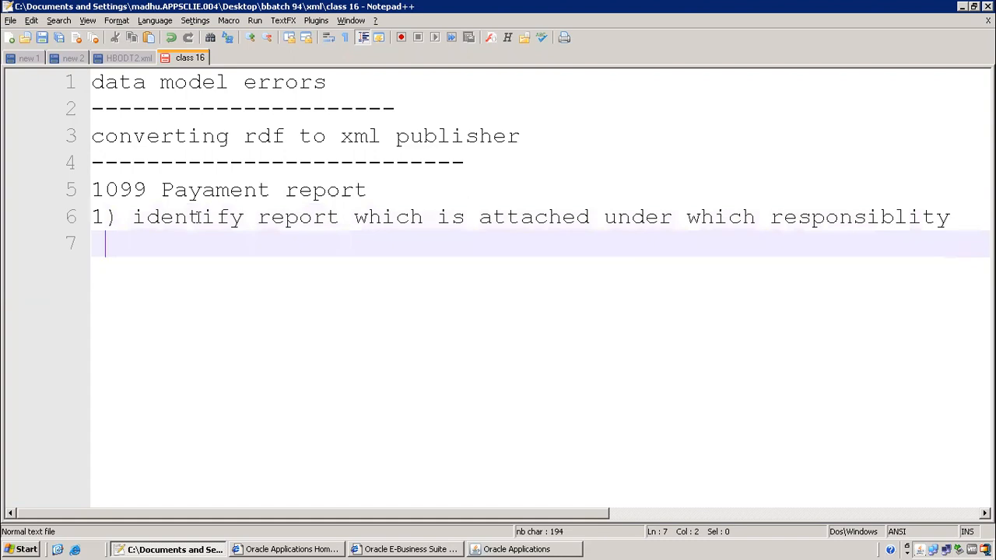
List 'concurrent program', 'request group' and 'responsibility' on separate lines, with a blank line above
type("concurre")
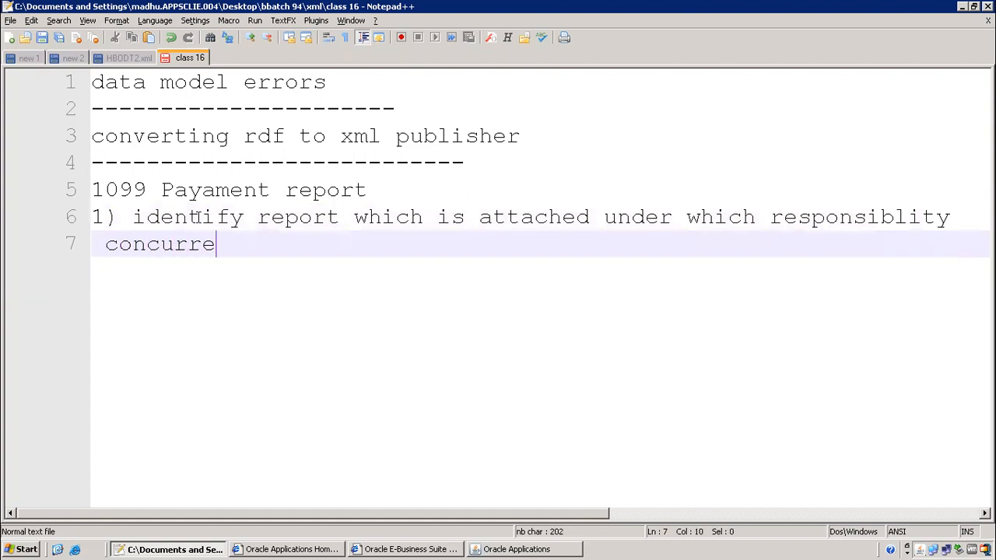
type("nt program")
key("Return")
type("request group")
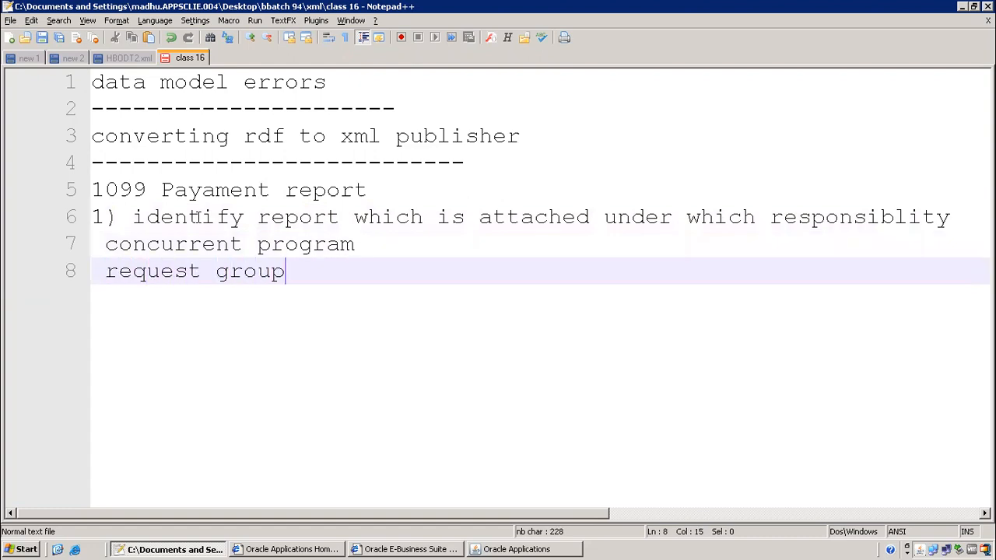
key("Return")
type("res")
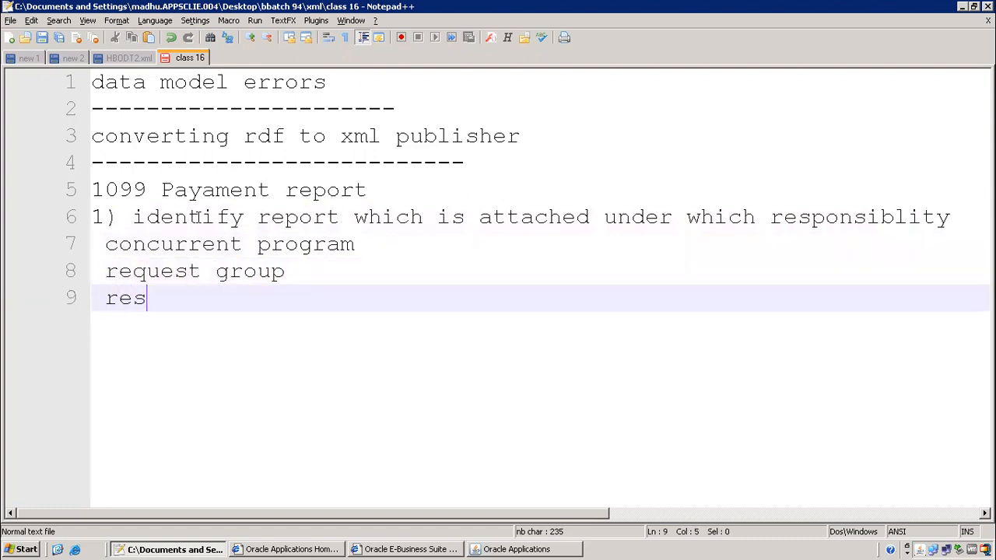
type("ponsilbit")
key("BackSpace")
key("BackSpace")
key("BackSpace")
key("BackSpace")
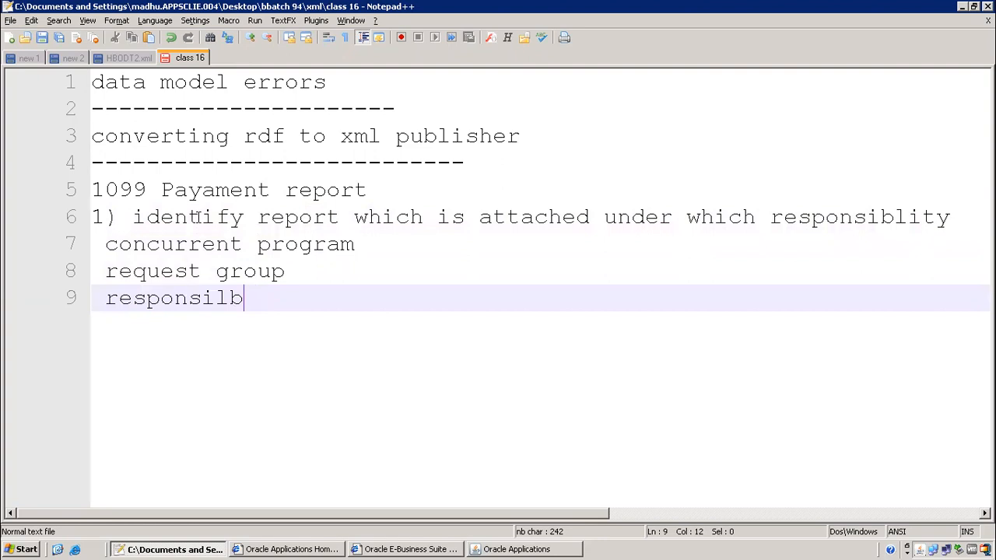
type("bility")
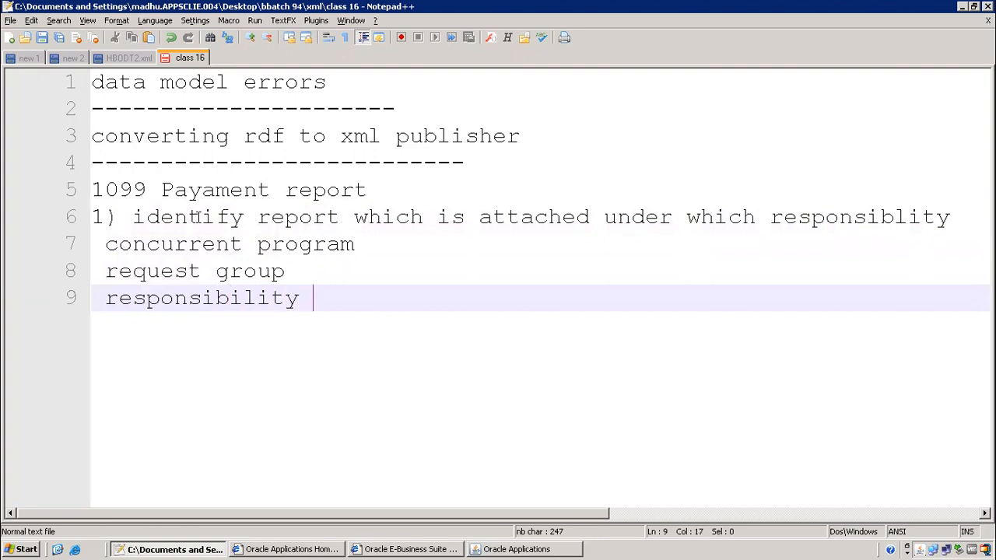
left_click(93, 237)
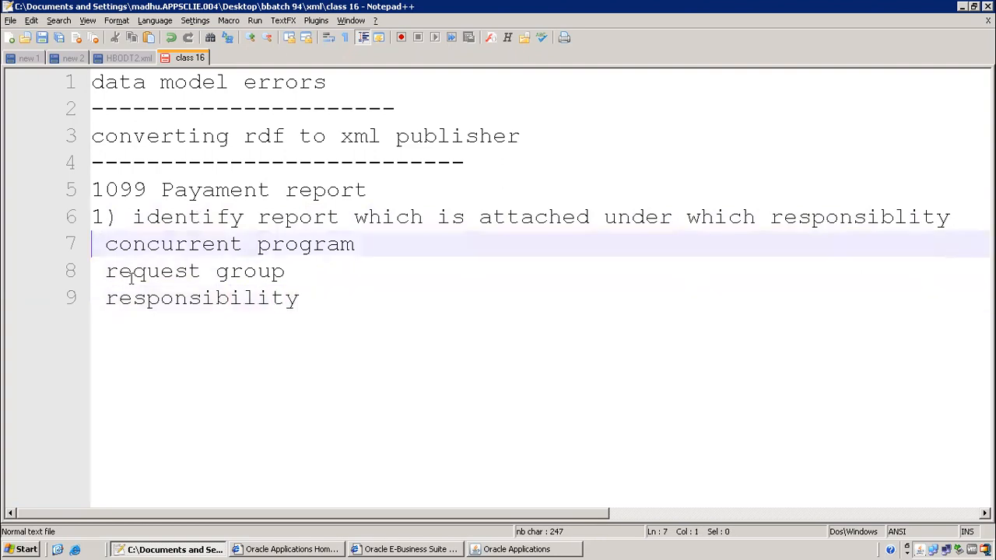
key("Return")
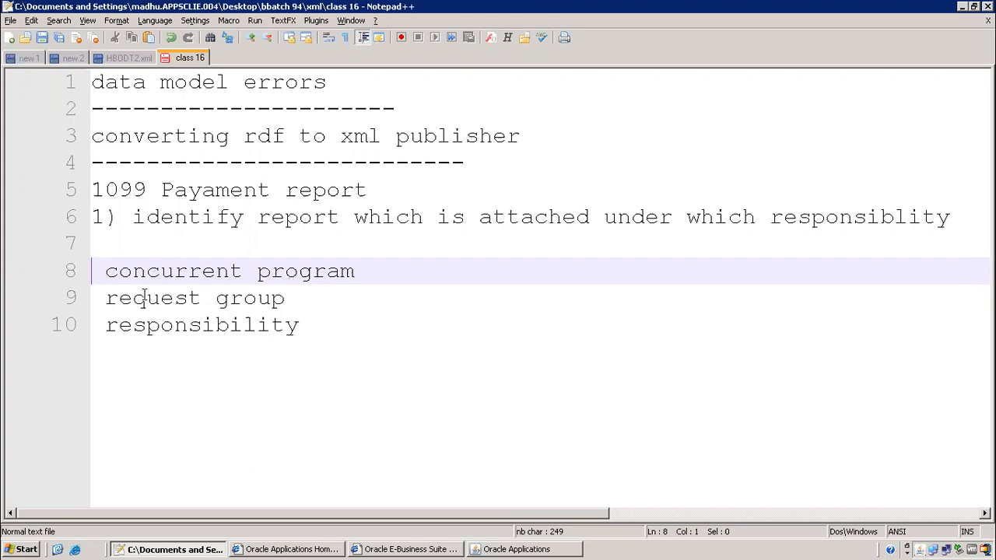
left_click(510, 547)
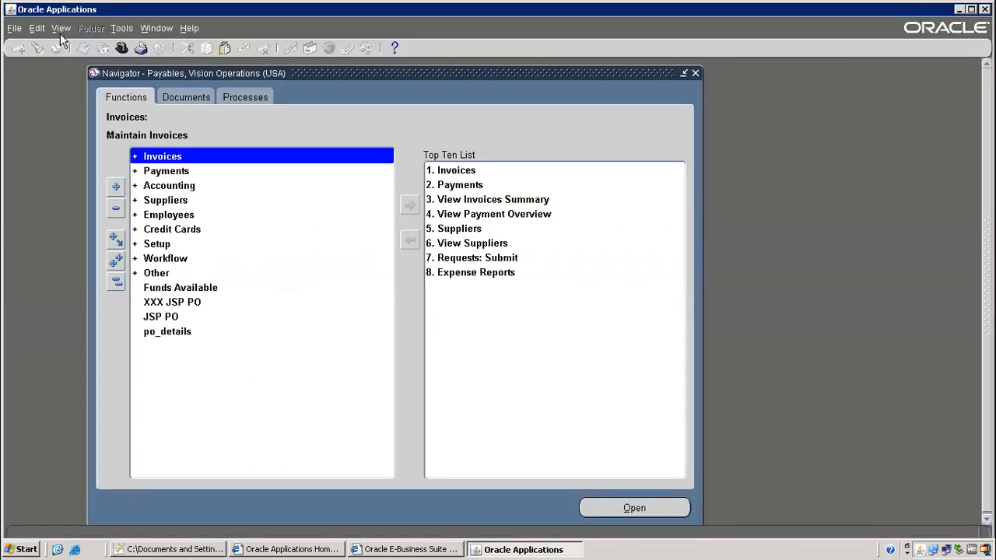
Switch to System Administrator and open the concurrent program definition form
left_click(121, 47)
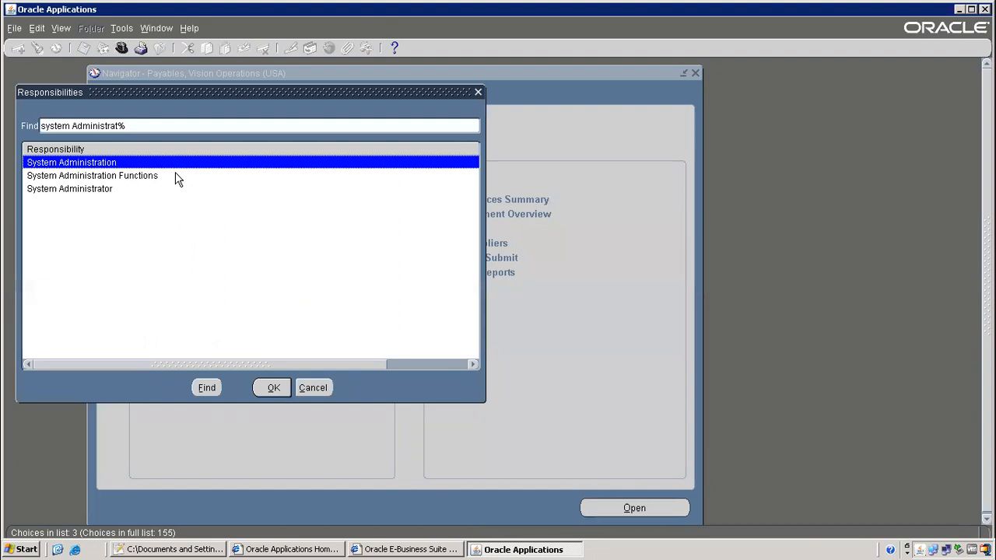
key("Down")
key("Down")
key("Return")
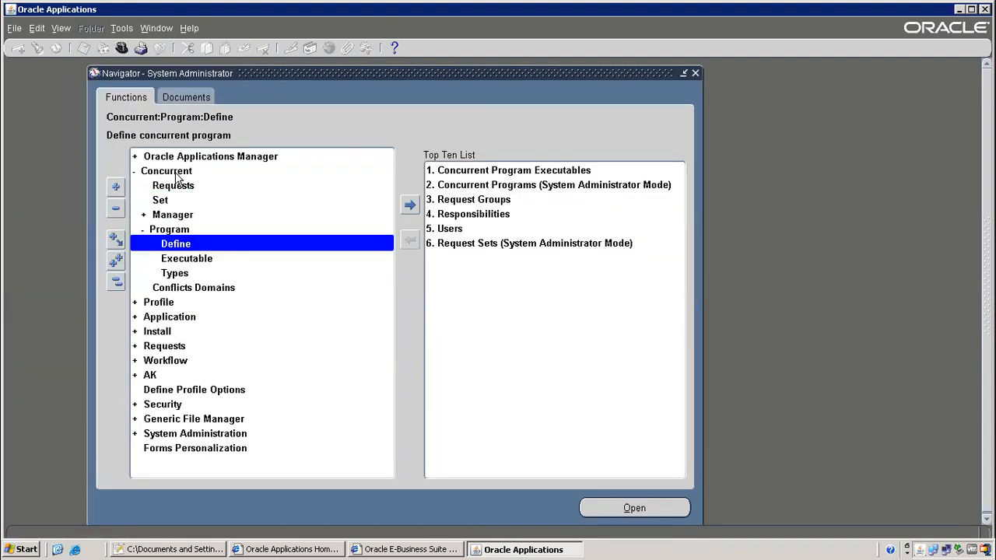
key("Return")
Query a program and copy its record-history table name, FND_CONCURRENT_PROGRAMS_VL
key("ctrl+F11")
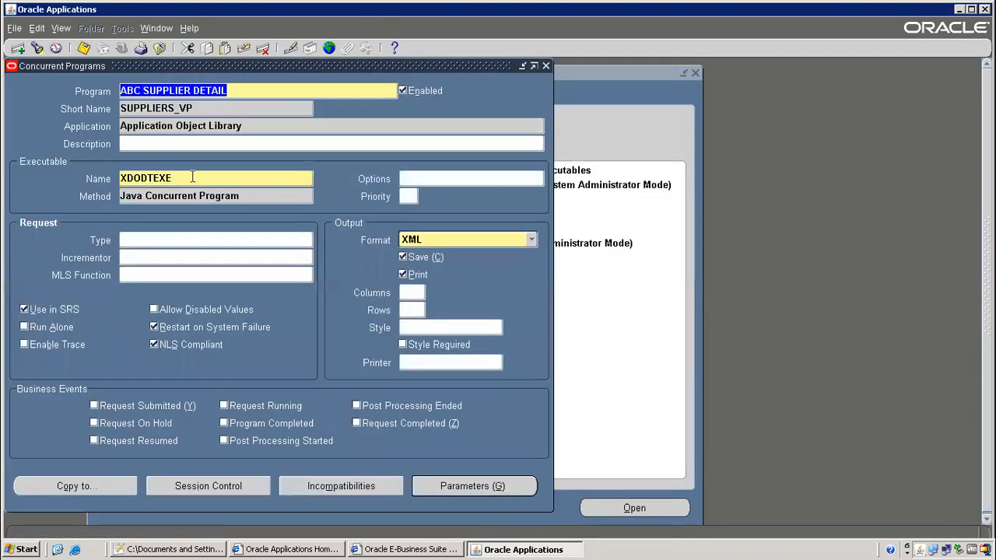
left_click(189, 28)
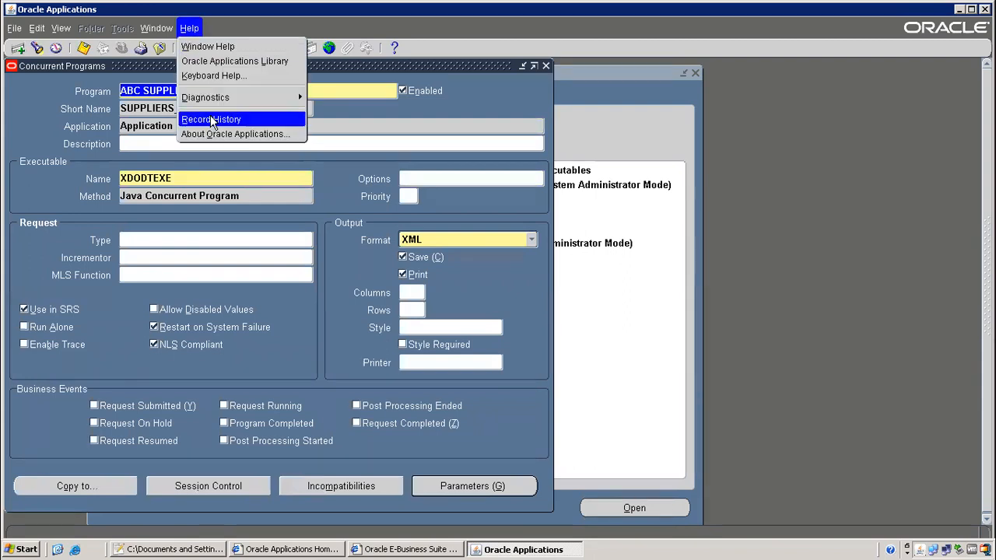
left_click(211, 119)
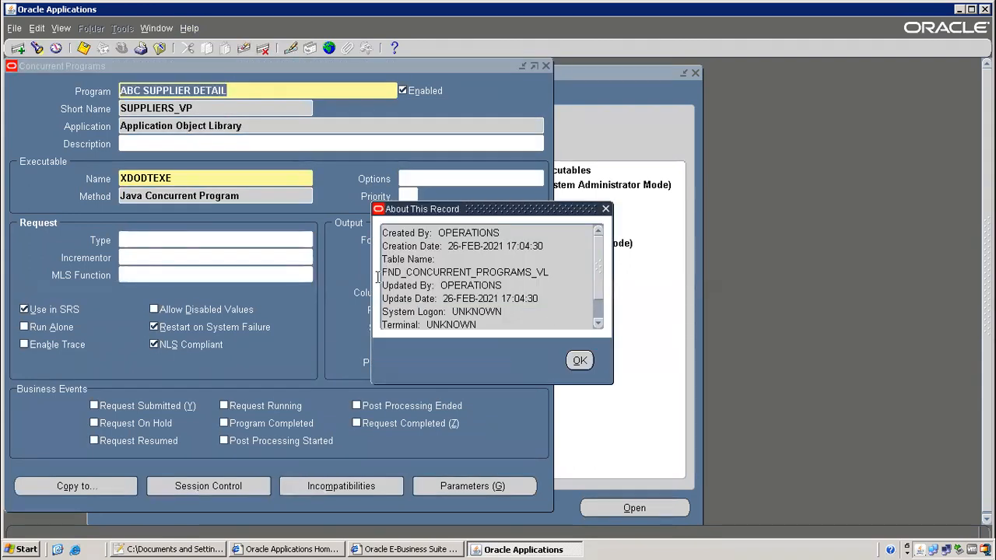
left_click_drag(384, 272, 354, 265)
key("ctrl+c")
left_click(558, 272)
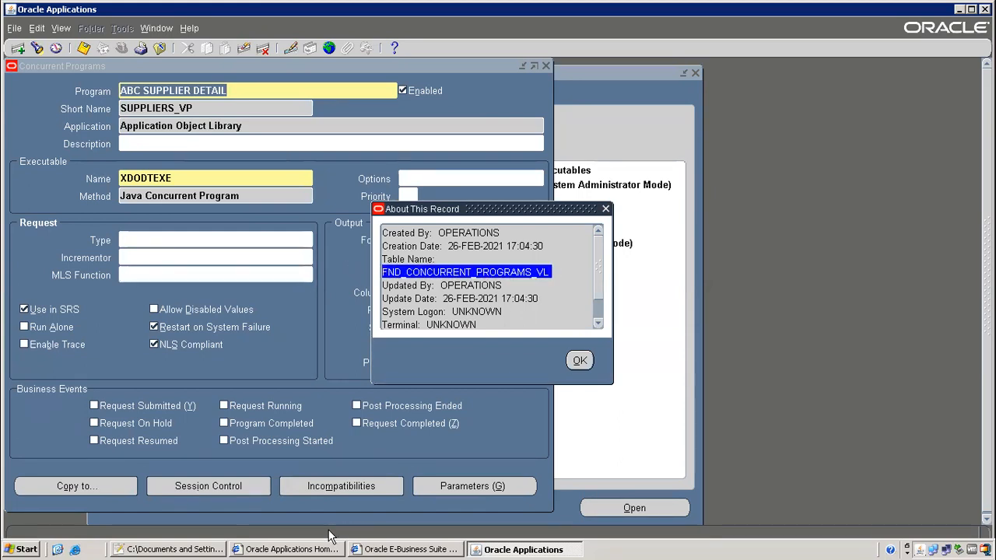
left_click(211, 544)
Append dashes and FND_CONCURRENT_PROGRAMS_VL to the concurrent program line, and dashes after request group
left_click(355, 271)
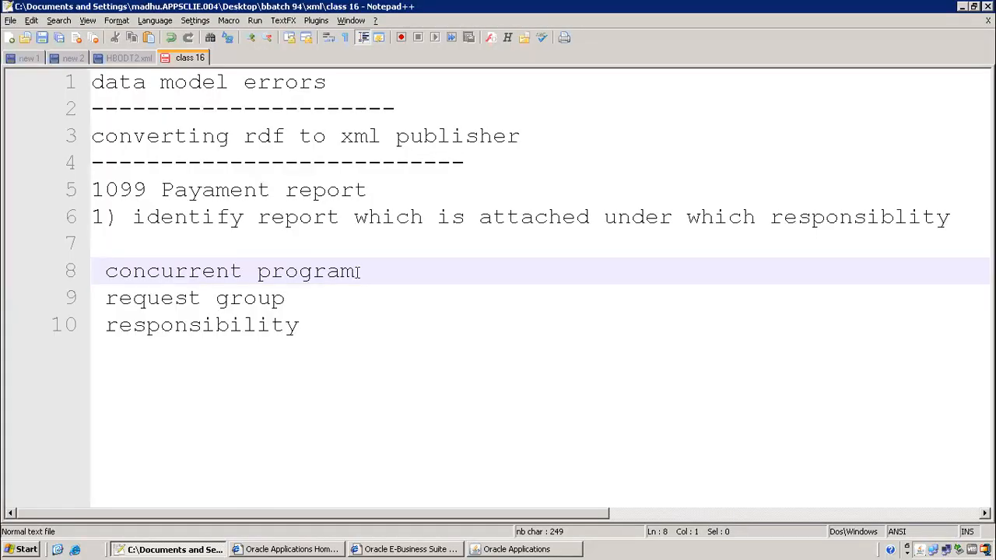
type("----------")
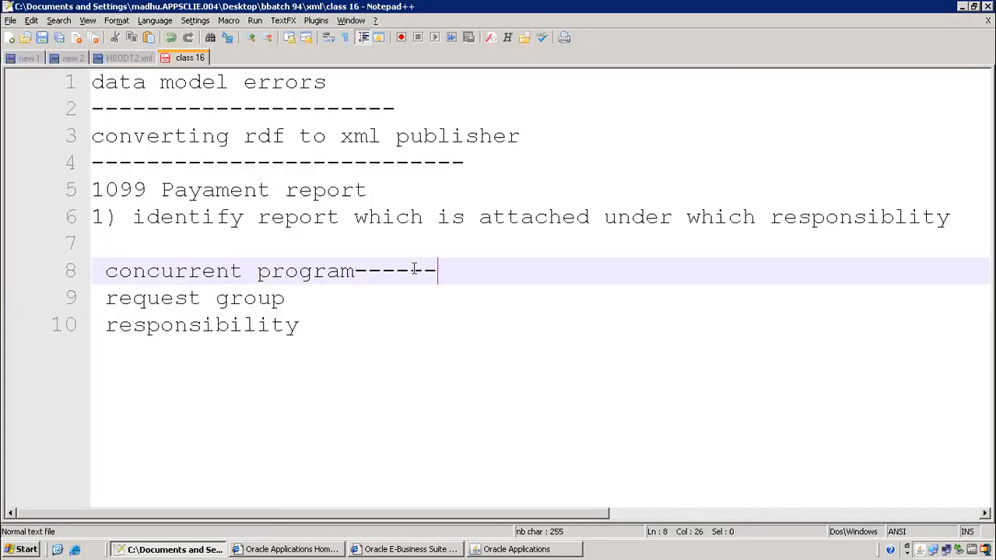
key("ctrl+v")
left_click(350, 302)
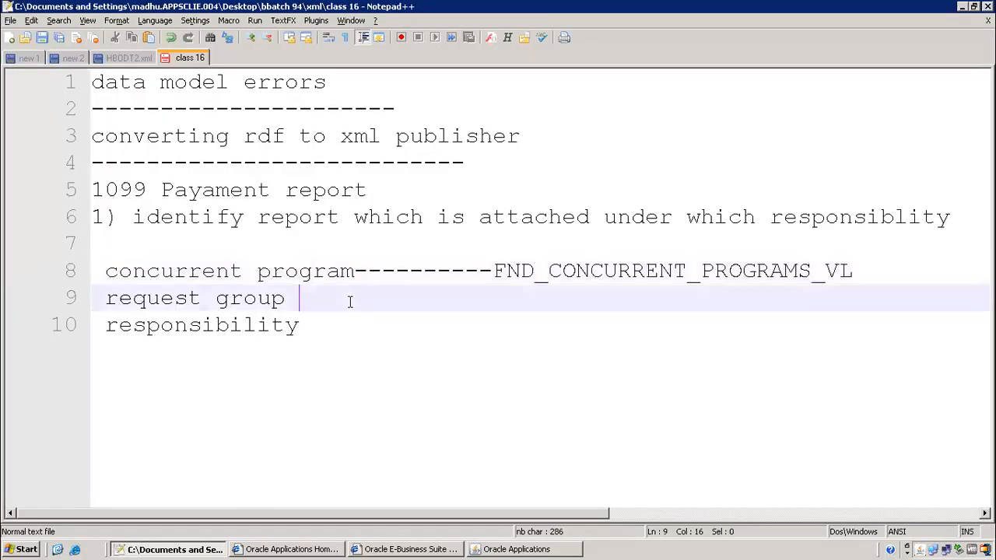
type("-----")
key("alt+Tab")
left_click(582, 360)
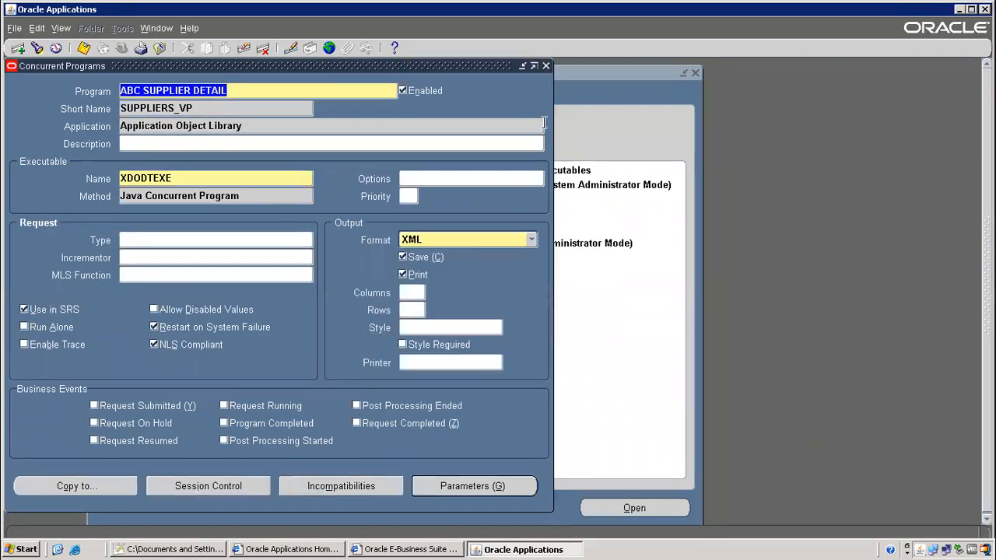
Open and query the Request Groups form, then try Record History, which returns an error
left_click(545, 67)
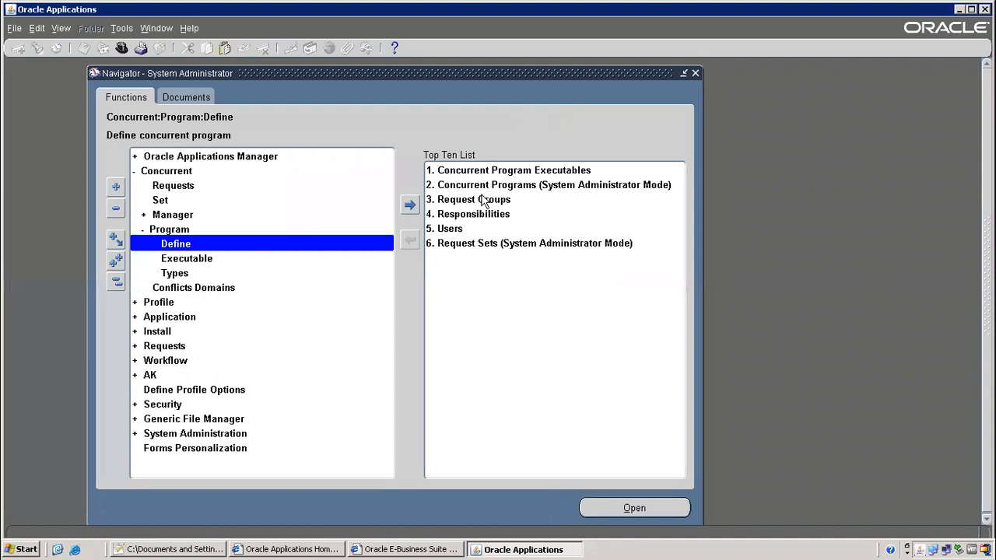
double_click(483, 200)
key("F11")
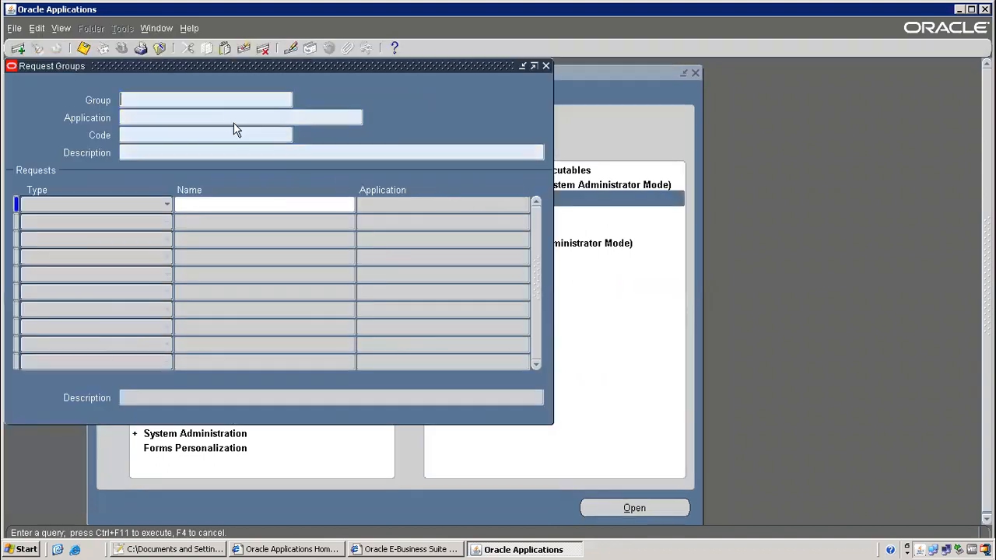
key("ctrl+F11")
left_click(192, 28)
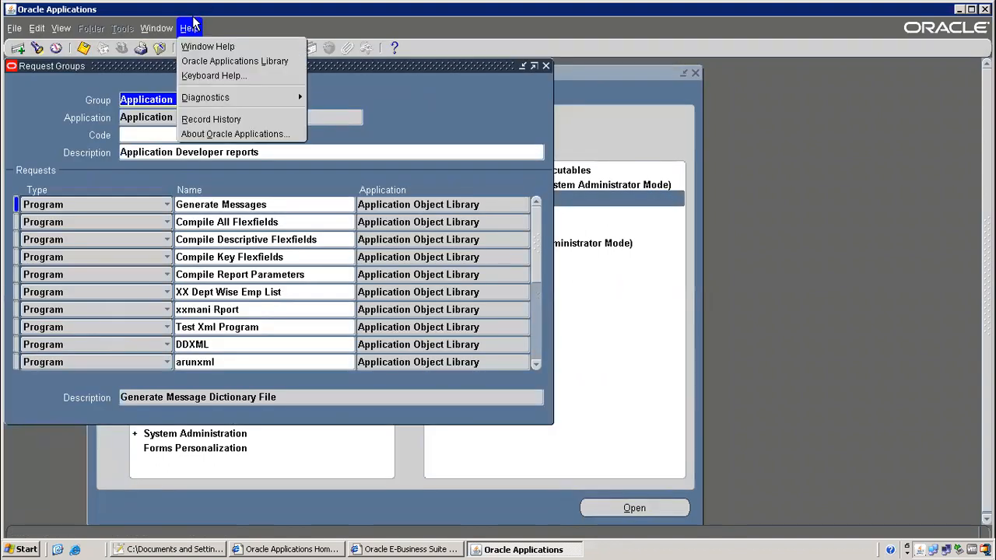
left_click(240, 119)
left_click(607, 346)
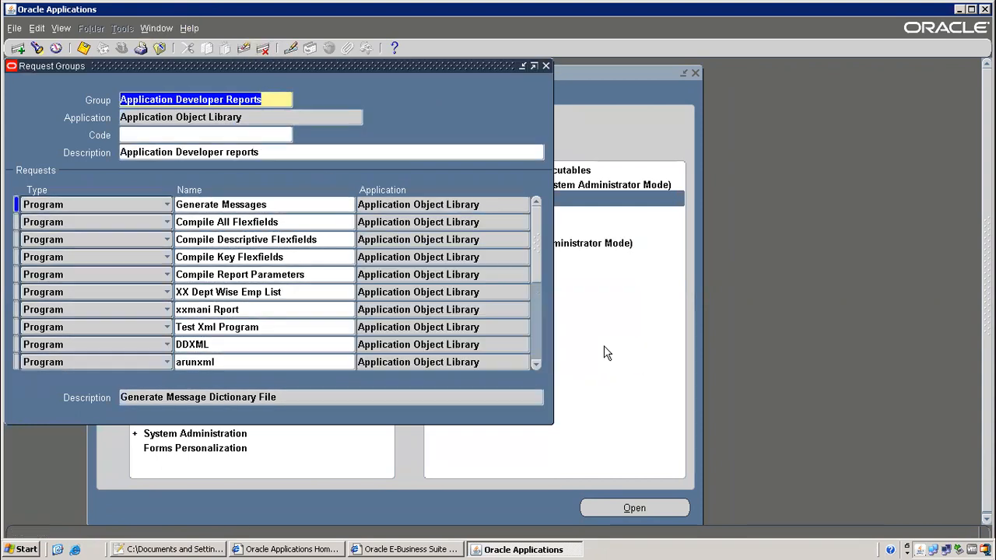
Move through further request groups, retrying Record History after each error
left_click_drag(121, 117, 208, 117)
left_click(232, 102)
key("Down")
key("Down")
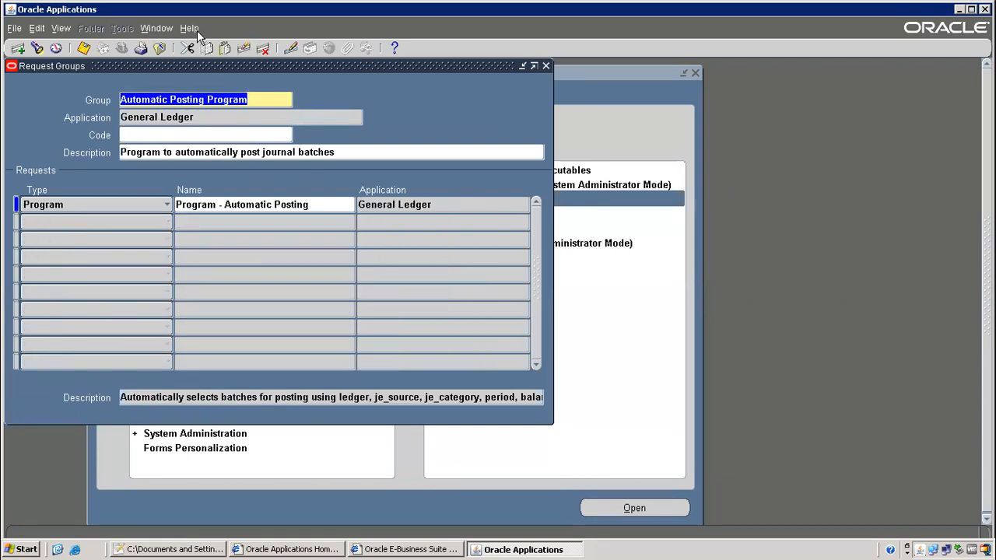
left_click(189, 29)
left_click(208, 119)
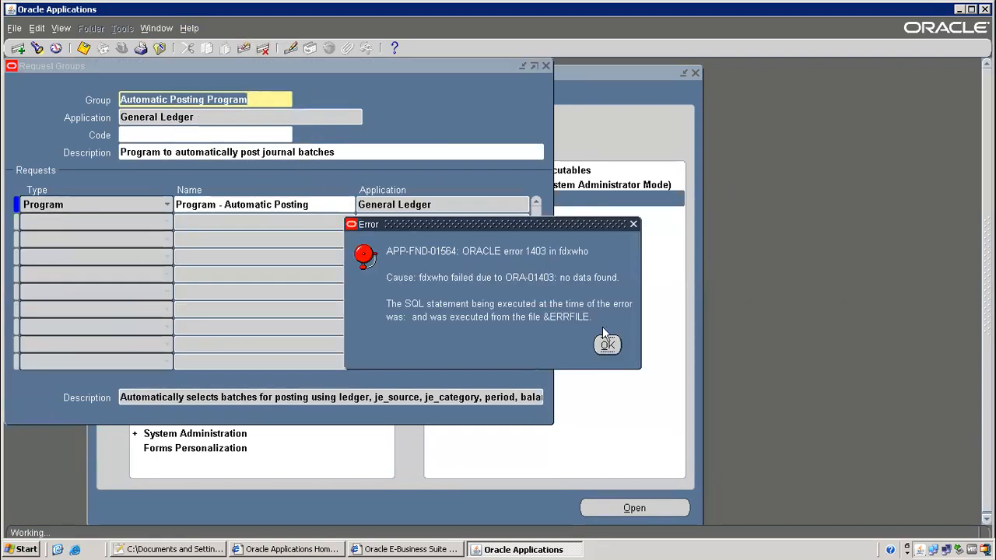
left_click(607, 346)
key("Down")
key("Down")
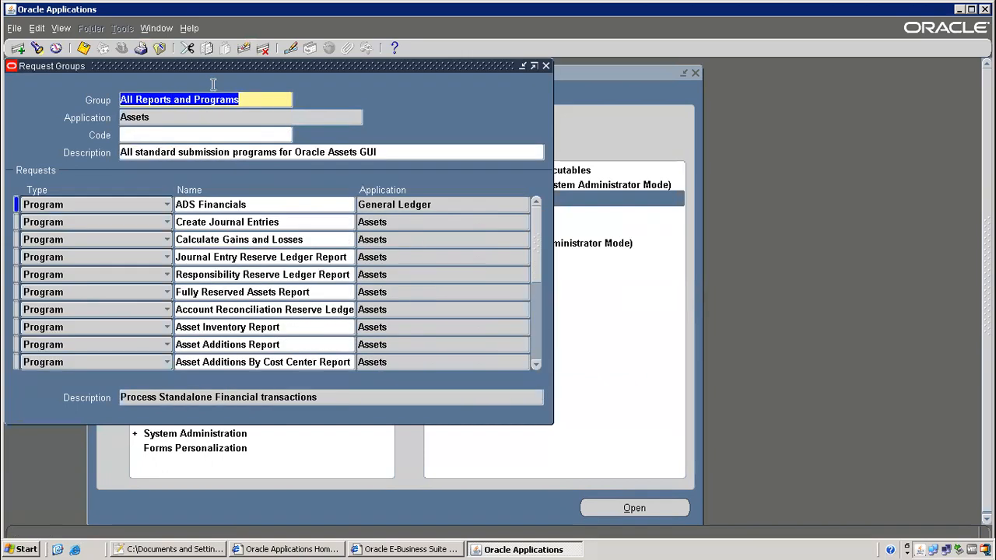
left_click(189, 29)
left_click(210, 119)
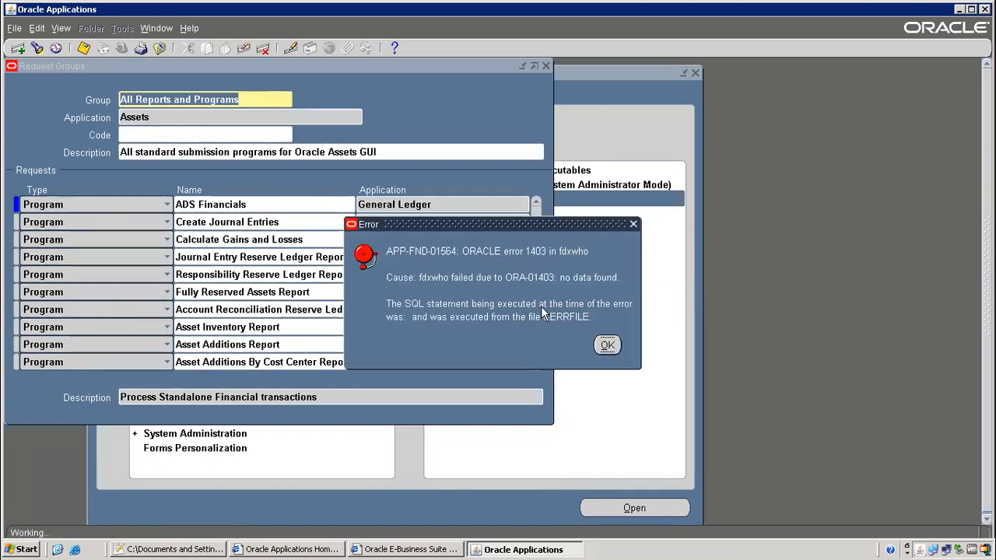
left_click(607, 346)
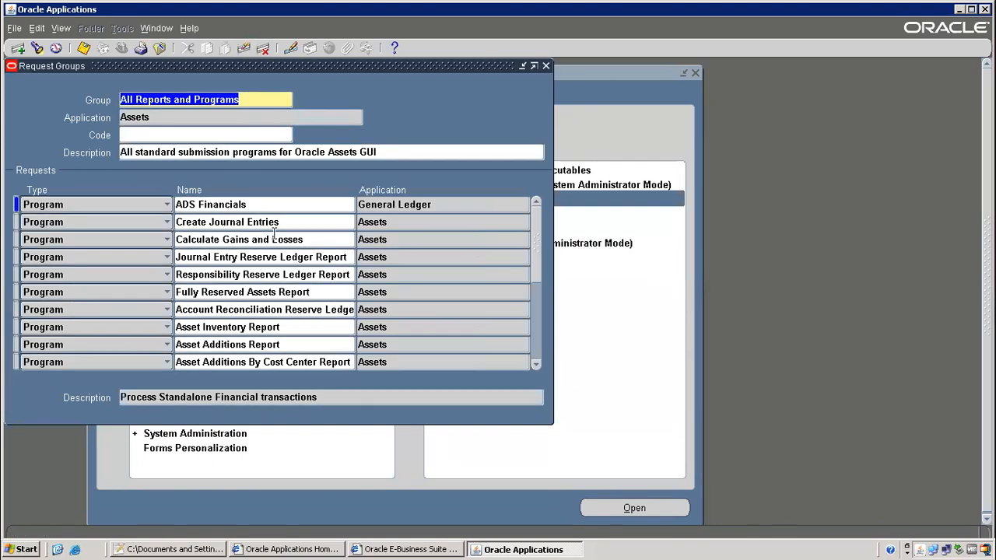
Open the Calculate Gains and Losses row's record history and copy FND_REQUEST_GROUP_UNITS
left_click(276, 239)
left_click(189, 28)
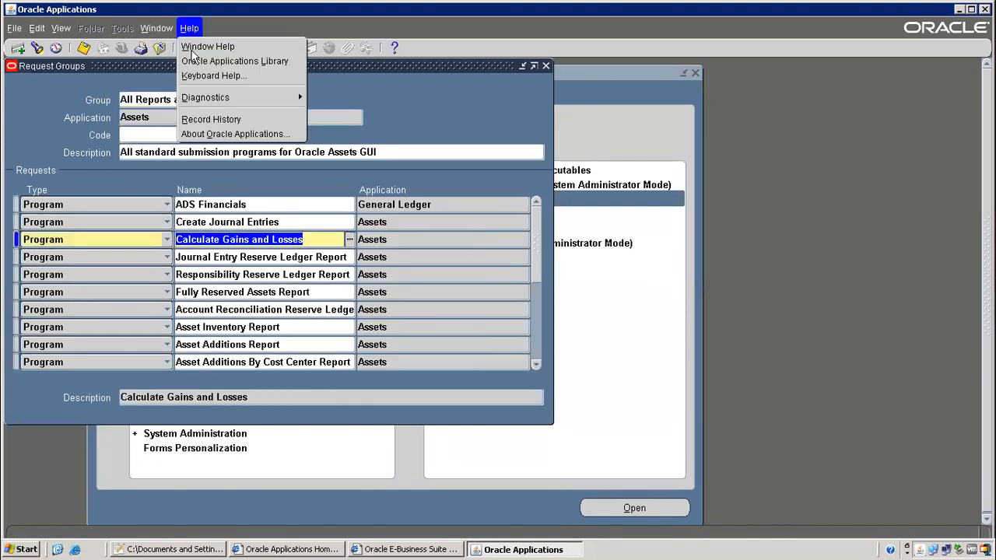
left_click(210, 119)
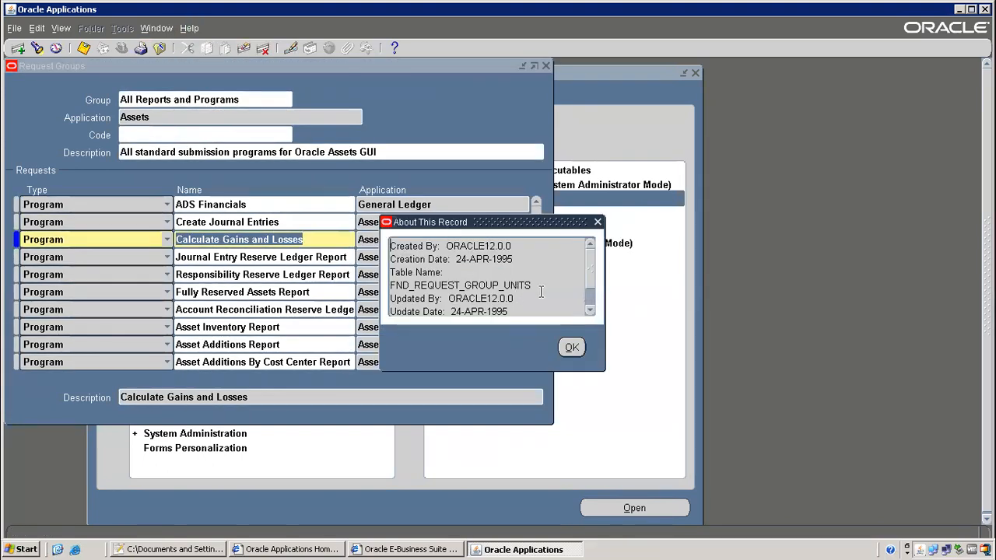
mouse_move(391, 285)
left_mouse_down()
mouse_move(545, 302)
mouse_move(375, 286)
left_mouse_up()
key("ctrl+c")
left_click(464, 286)
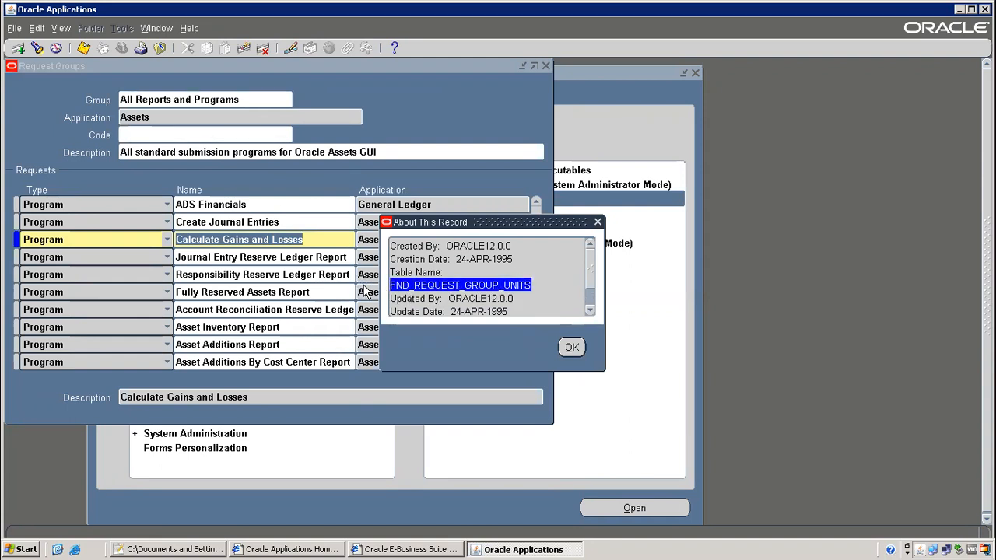
Paste FND_REQUEST_GROUP_UNITS beside request group and add dashes after the responsibility line
left_click(222, 551)
key("ctrl+v")
left_click(359, 331)
type("------")
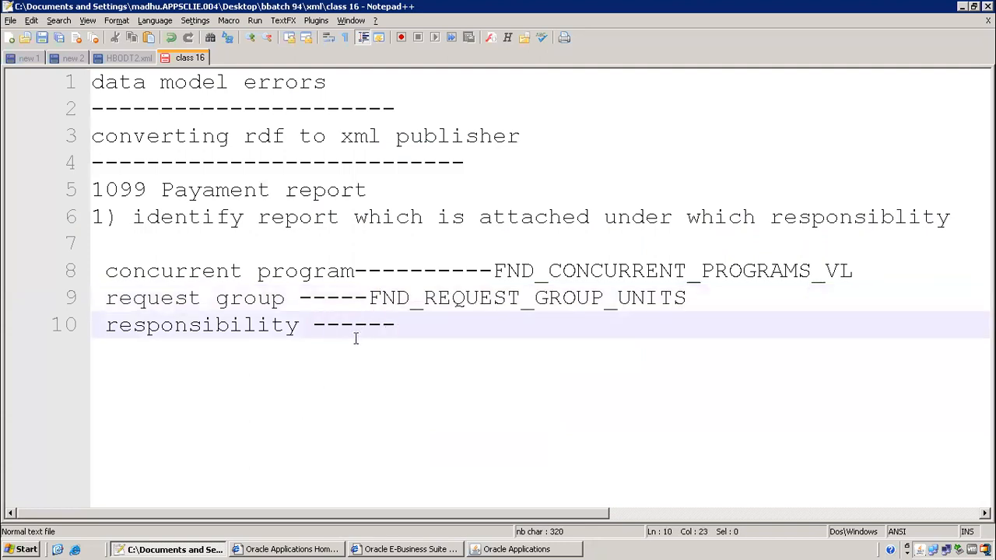
key("alt+Tab")
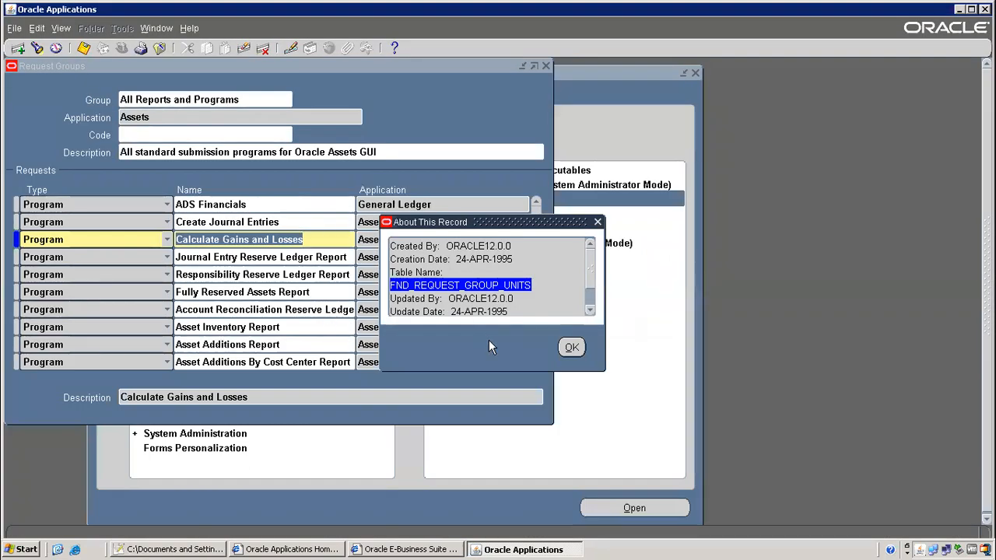
Query a record in the Responsibilities form and select its record-history table, FND_RESPONSIBILITY_VL
left_click(569, 349)
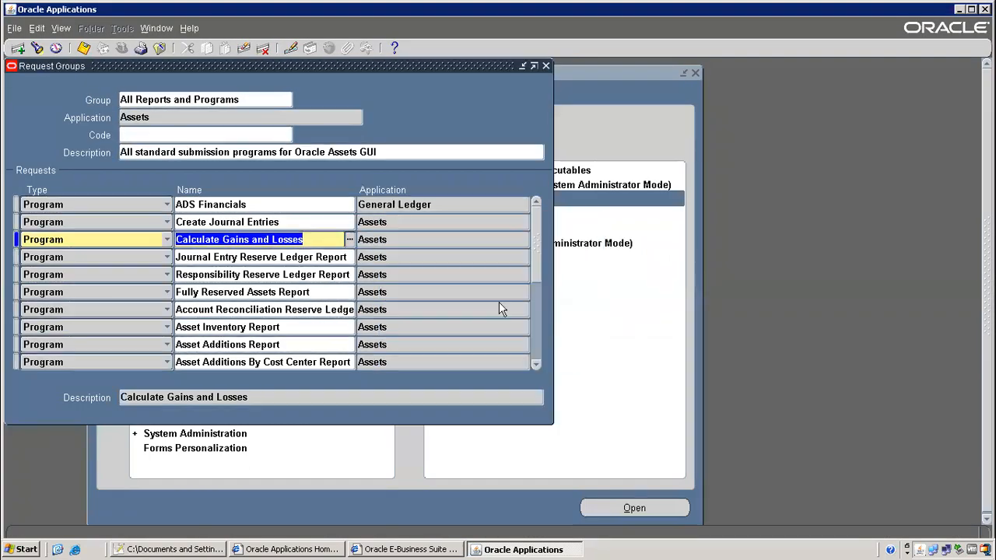
left_click(161, 48)
left_click(477, 213)
double_click(476, 213)
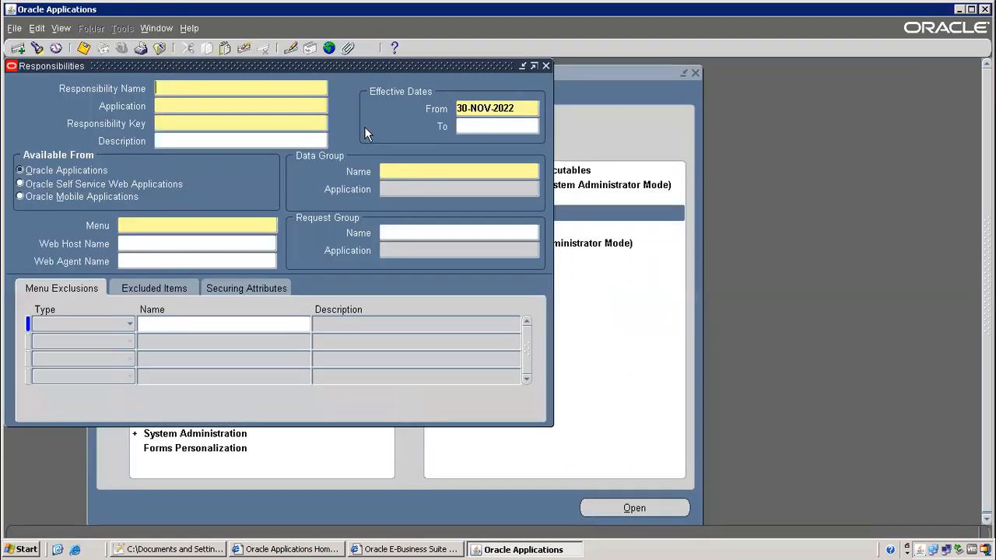
key("F11")
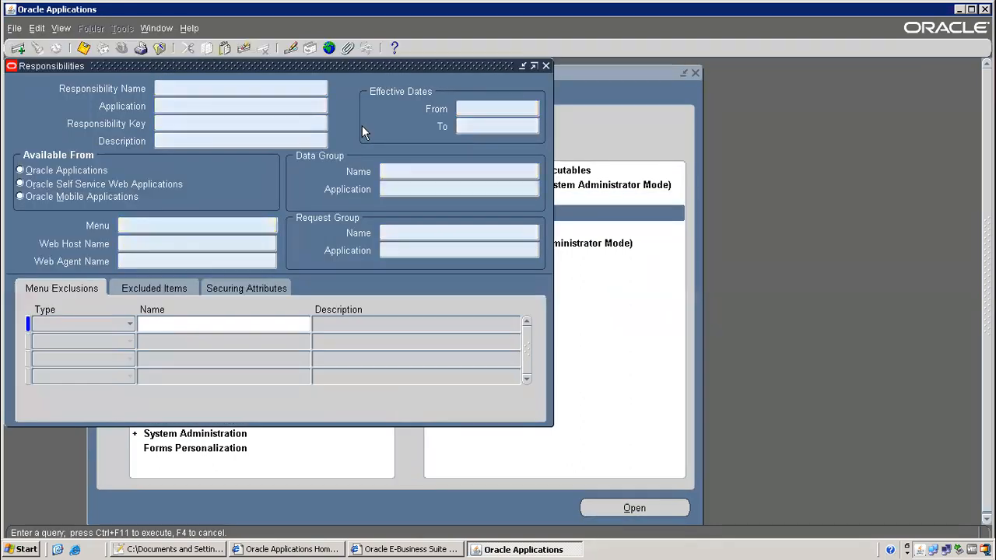
key("ctrl+F11")
left_click(189, 28)
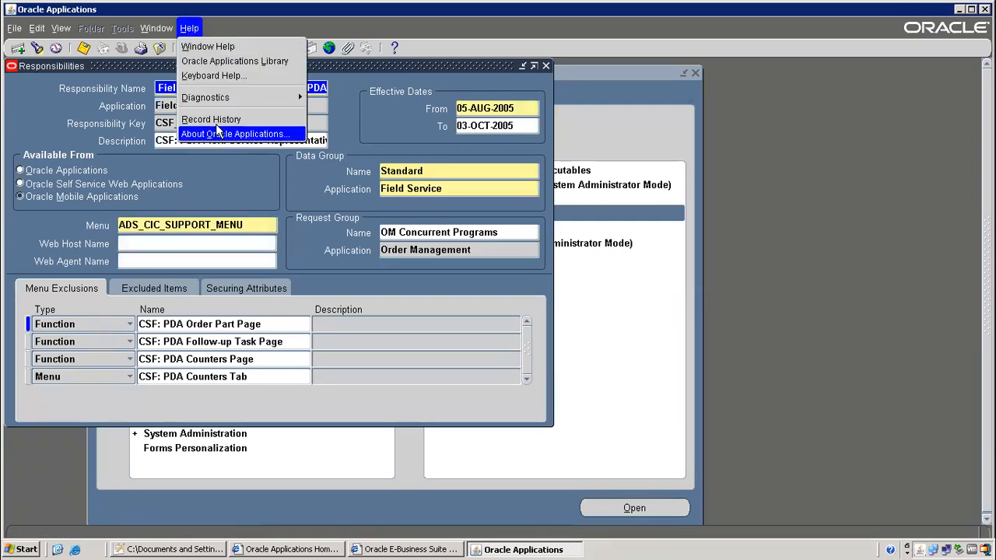
left_click(226, 127)
left_click_drag(450, 259, 568, 259)
key("ctrl+c")
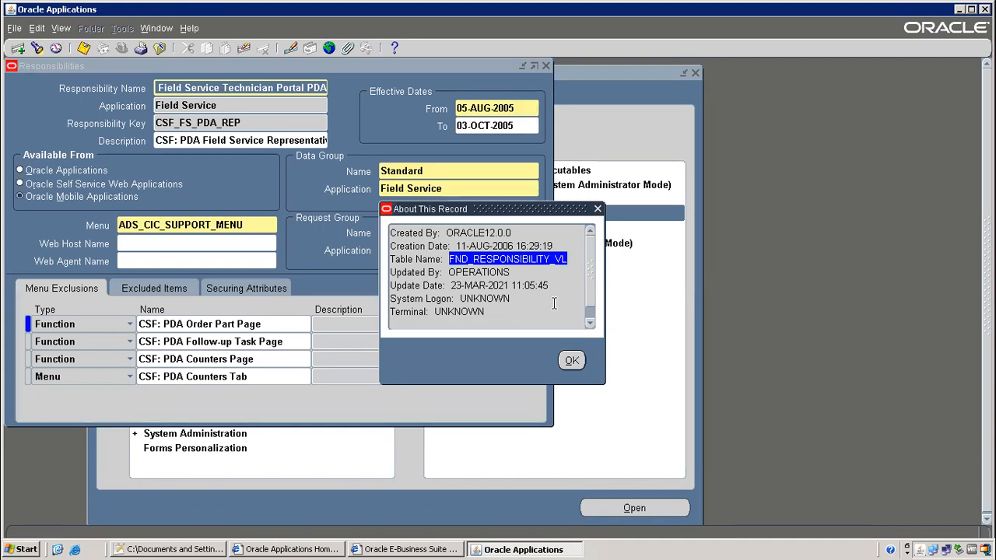
key("alt+Tab")
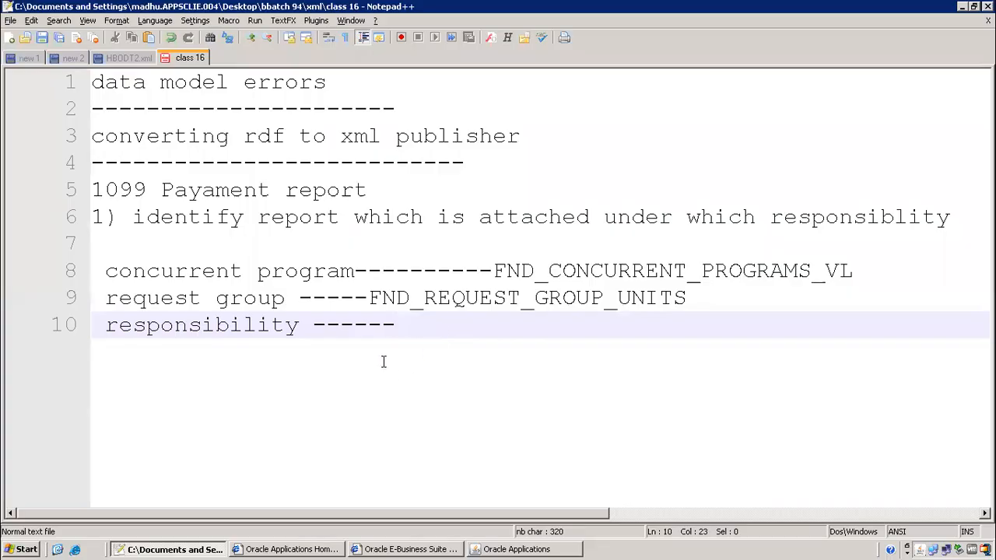
Paste FND_RESPONSIBILITY_VL after the responsibility dashes and select notes lines 7–10
key("ctrl+v")
left_click_drag(396, 265, 676, 381)
left_click(377, 299)
left_click_drag(389, 245, 738, 378)
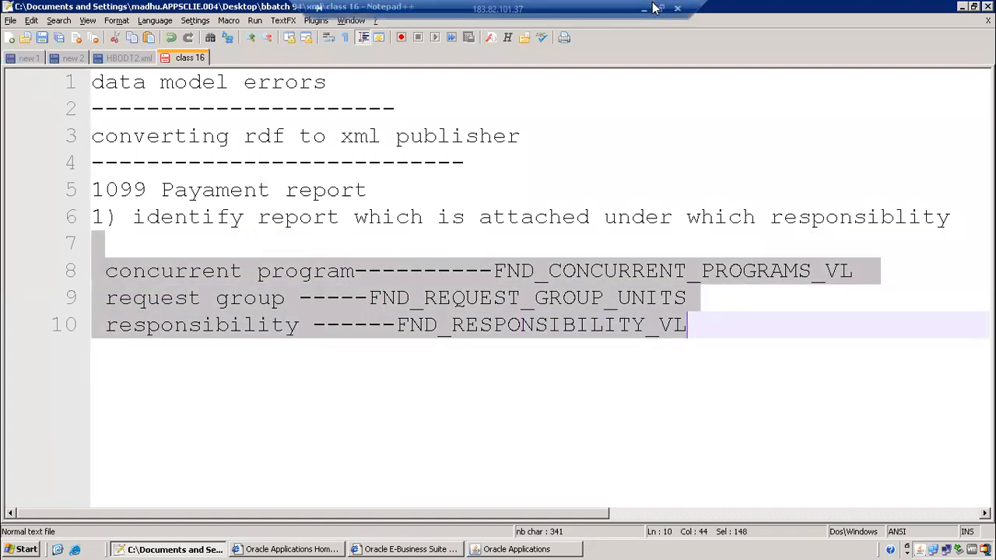
Leave the remote session and open a new Microsoft Edge tab for a web search
left_click(652, 9)
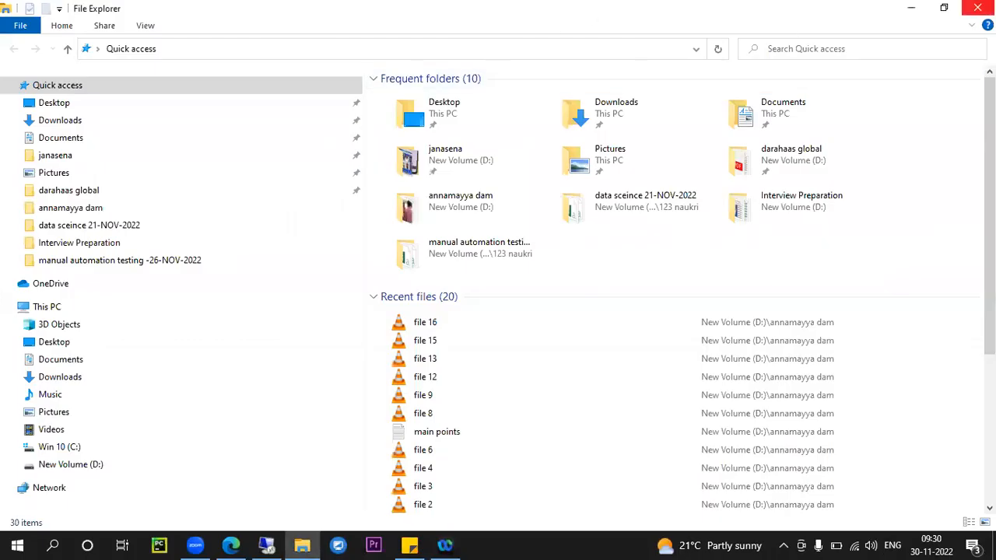
key("alt+Tab")
left_click(224, 11)
left_click(214, 35)
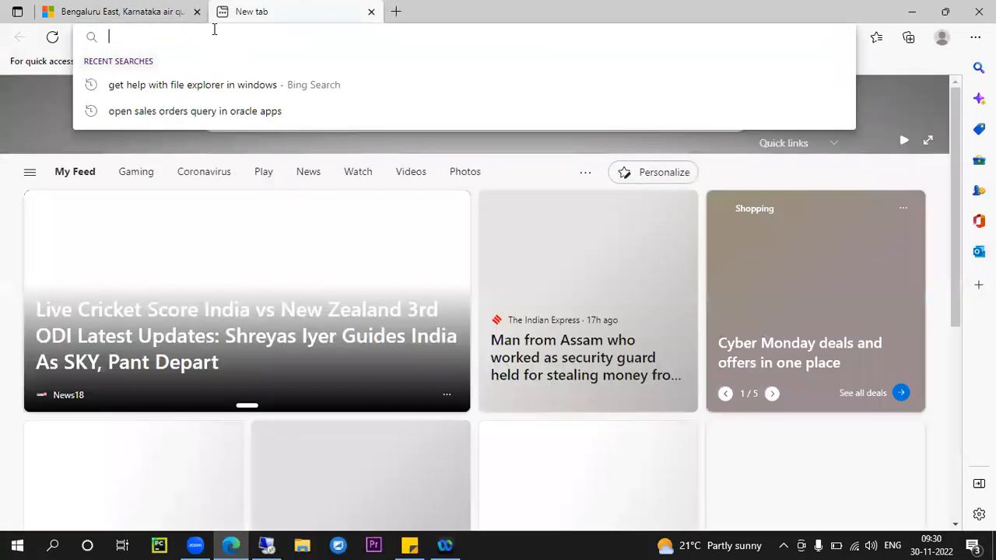
Search Bing for 'find responsibility for concurrent program' using the suggested query
type("concurren")
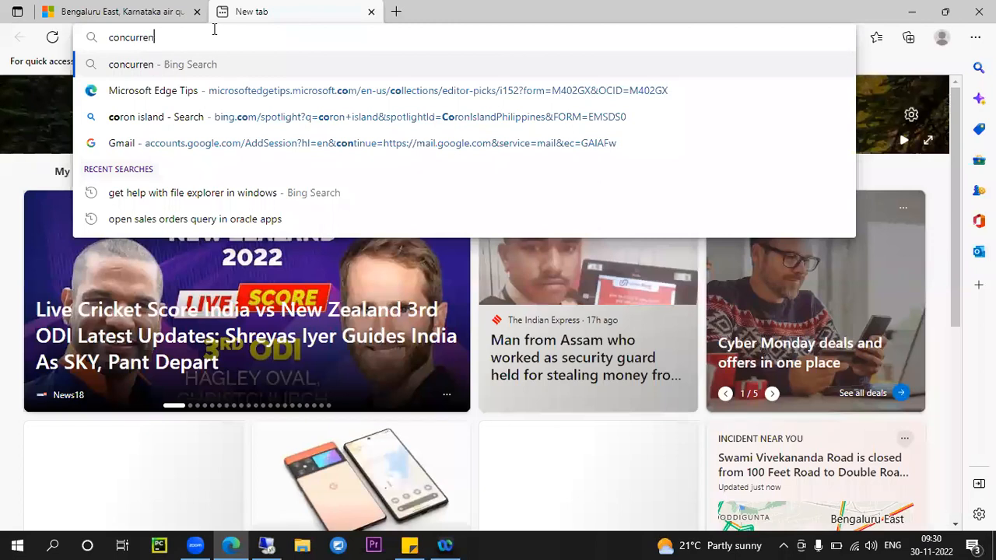
type("t program query")
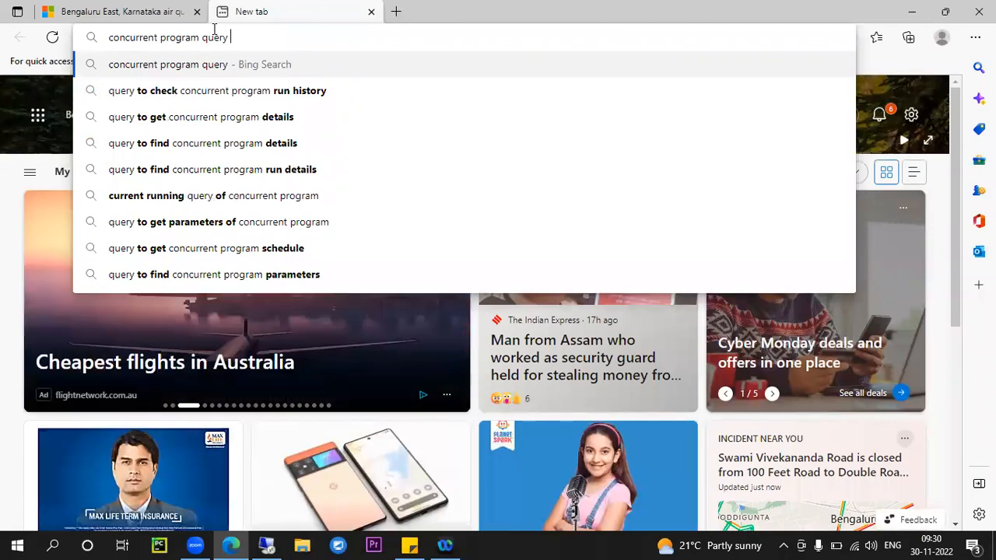
type(" and")
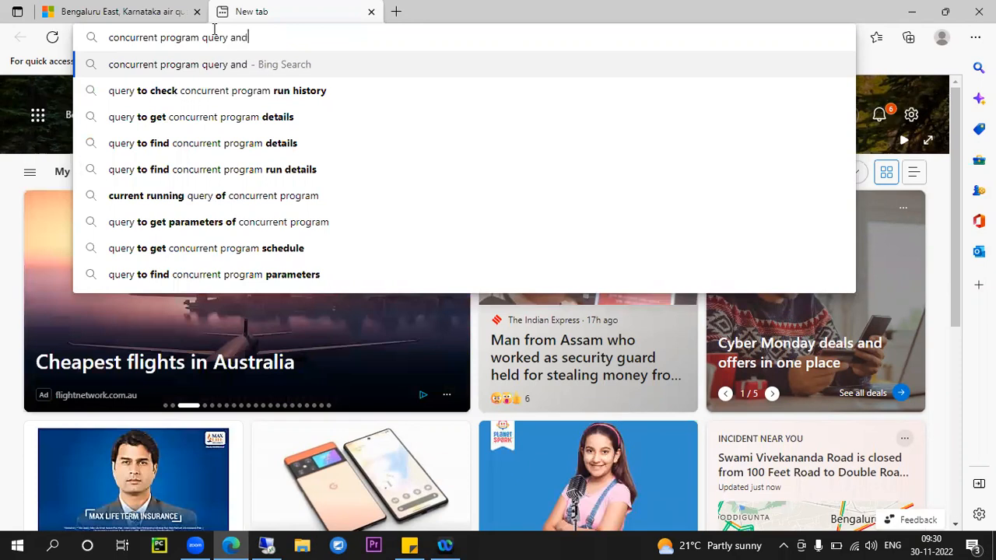
key("BackSpace")
key("BackSpace")
key("BackSpace")
key("BackSpace")
key("BackSpace")
key("BackSpace")
key("BackSpace")
key("BackSpace")
key("BackSpace")
type("respon")
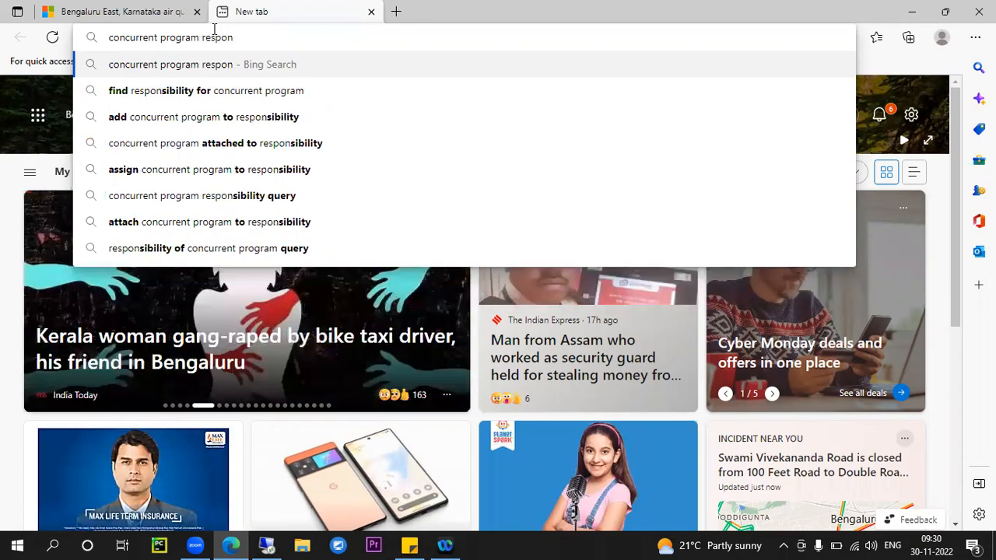
key("Down")
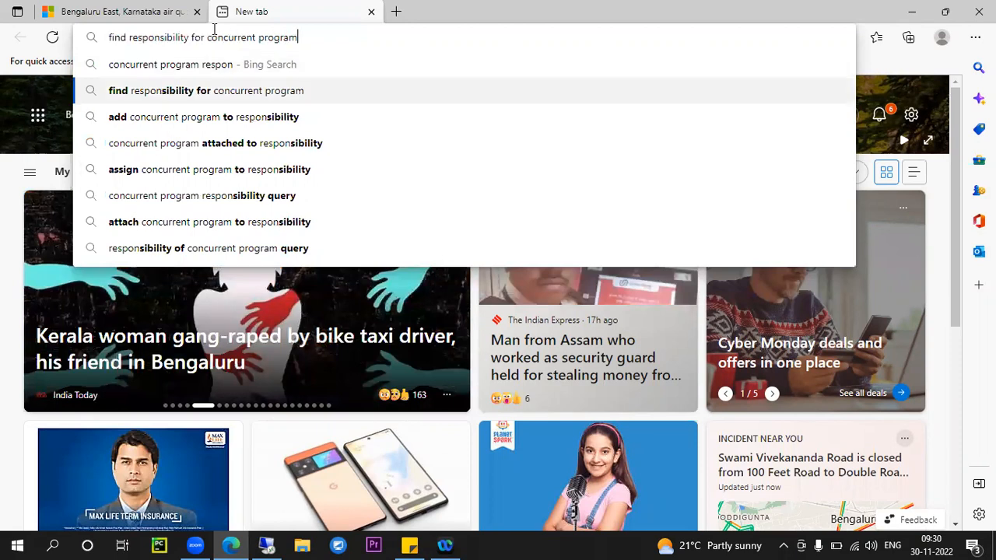
key("Return")
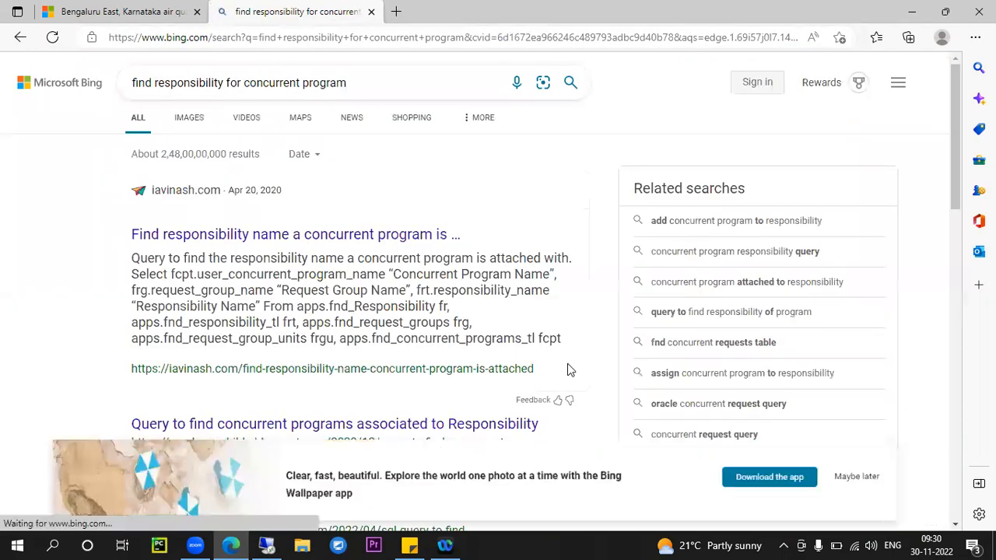
Open the iavinash.com article on finding a concurrent program's responsibility in a new tab
right_click(416, 235)
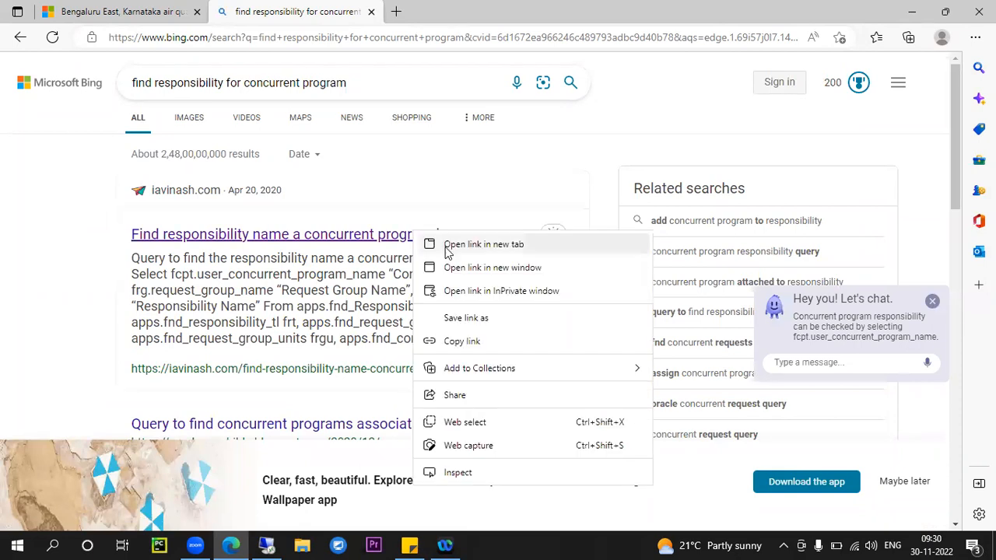
left_click(467, 245)
left_click(487, 14)
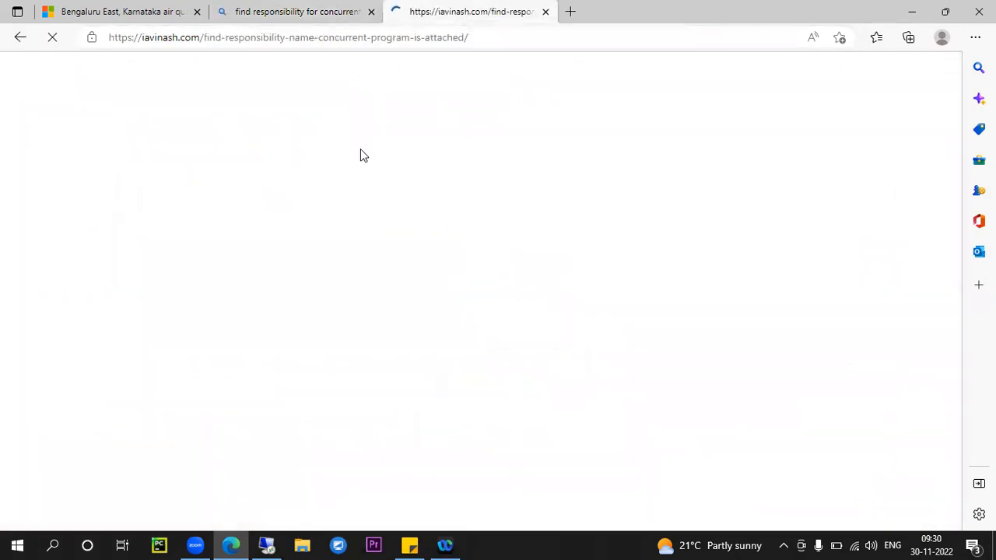
scroll(311, 193, "down", 10)
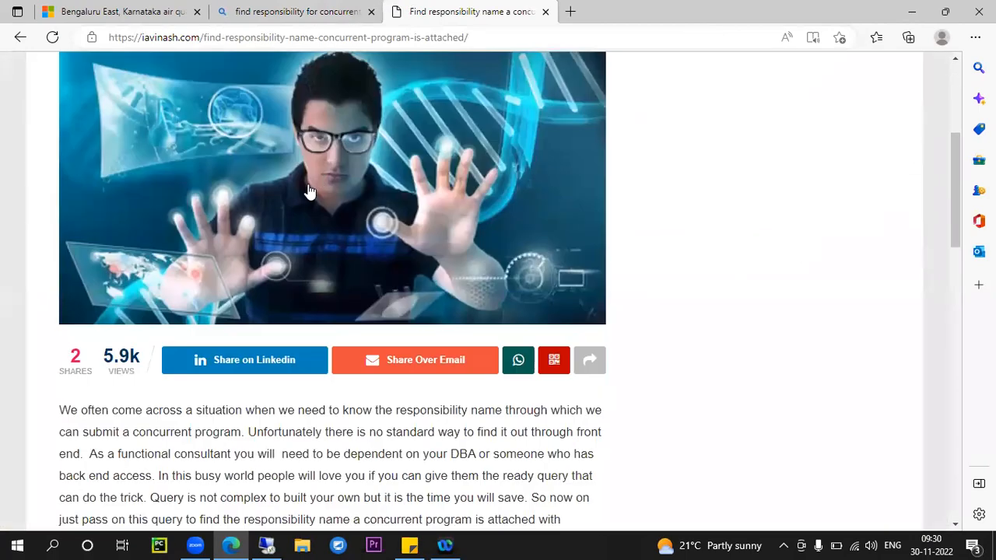
scroll(288, 209, "down", 1)
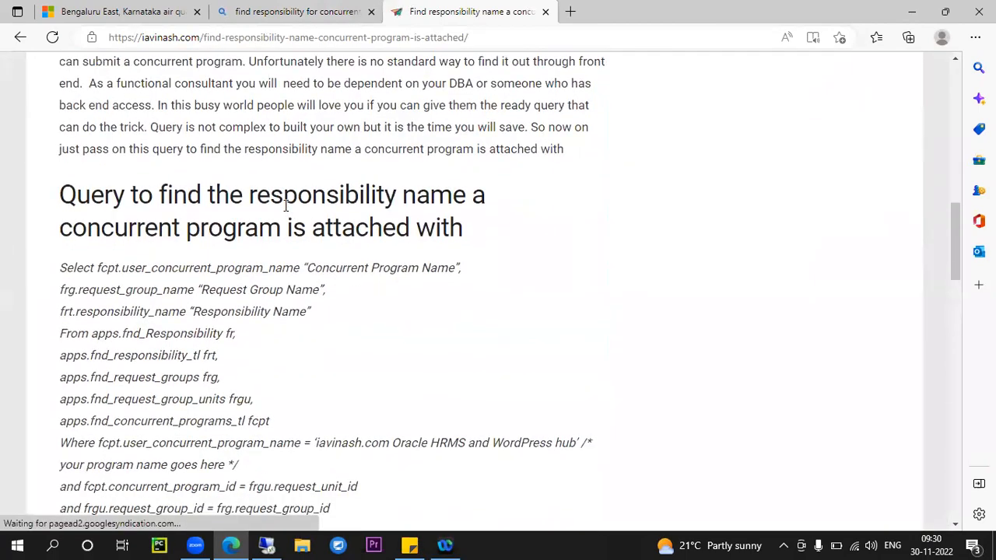
scroll(286, 205, "up", 1)
Copy the article's responsibility-lookup SQL query and return to the Notepad++ notes
left_click_drag(61, 268, 473, 305)
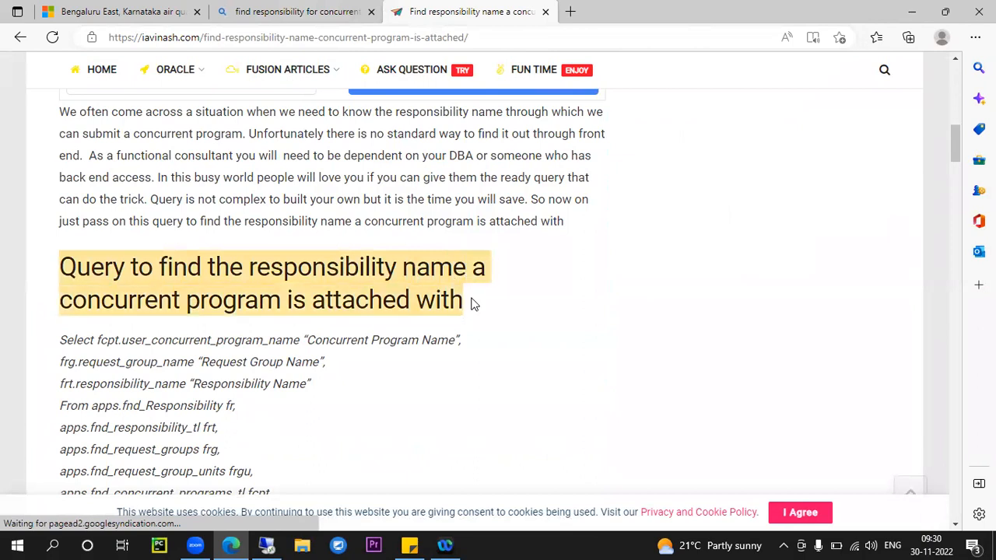
scroll(400, 312, "down", 4)
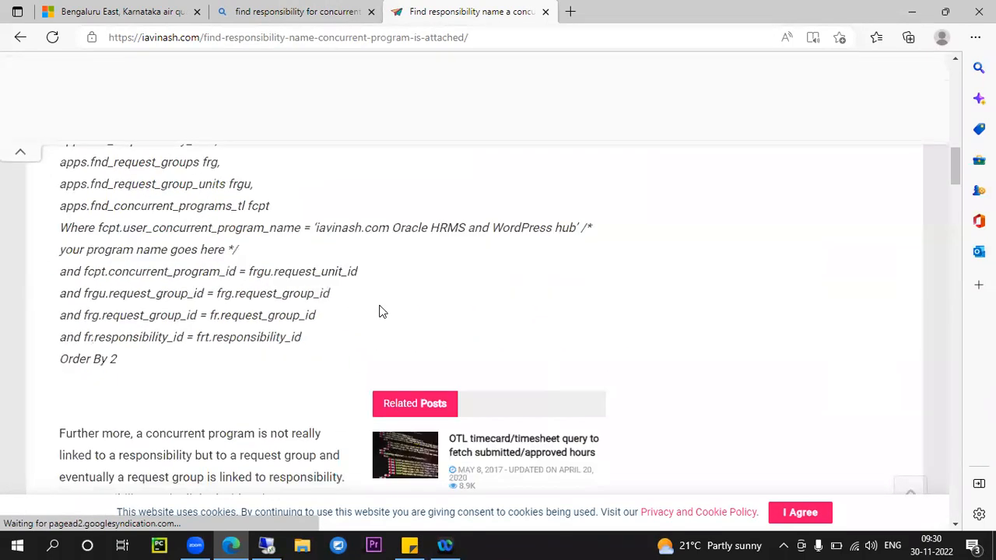
scroll(382, 311, "up", 2)
left_click_drag(64, 199, 218, 524)
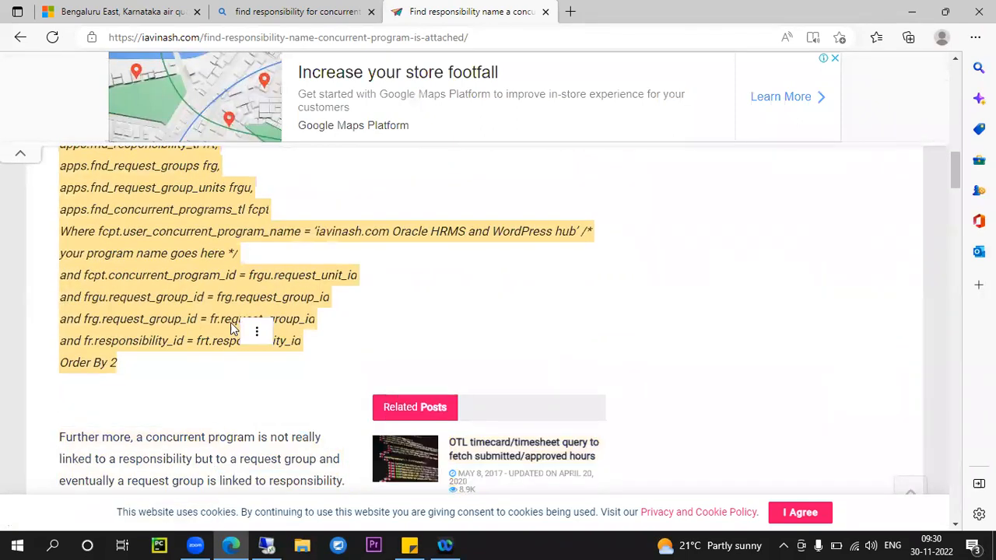
right_click(209, 308)
left_click(249, 224)
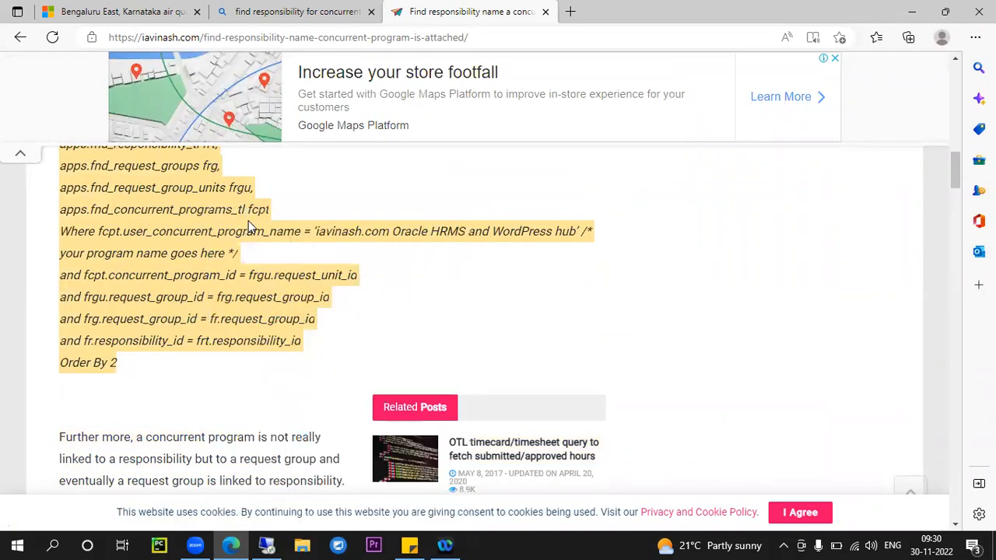
left_click(267, 545)
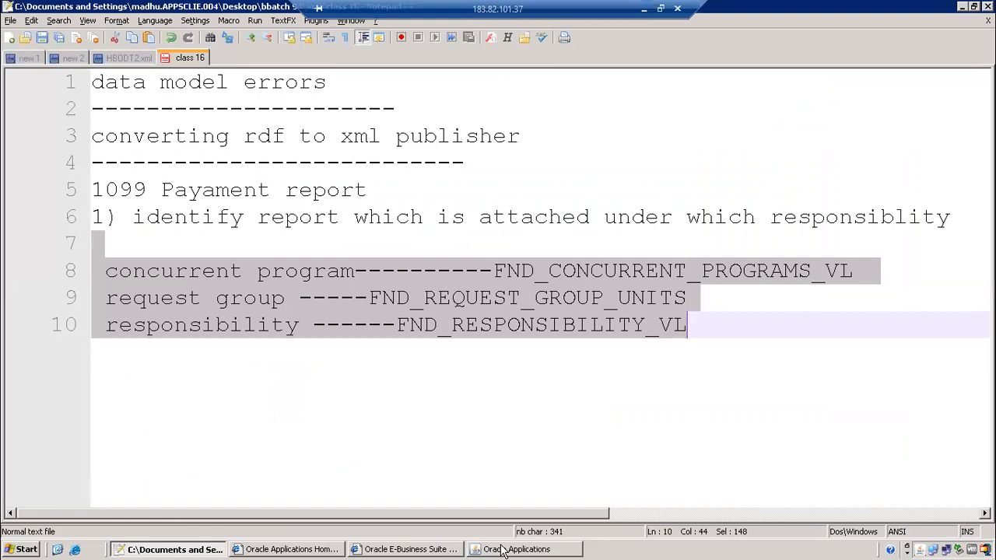
Launch Toad for Oracle 9.5, paste the copied query, and place the caret at line 9's program name
left_click(57, 549)
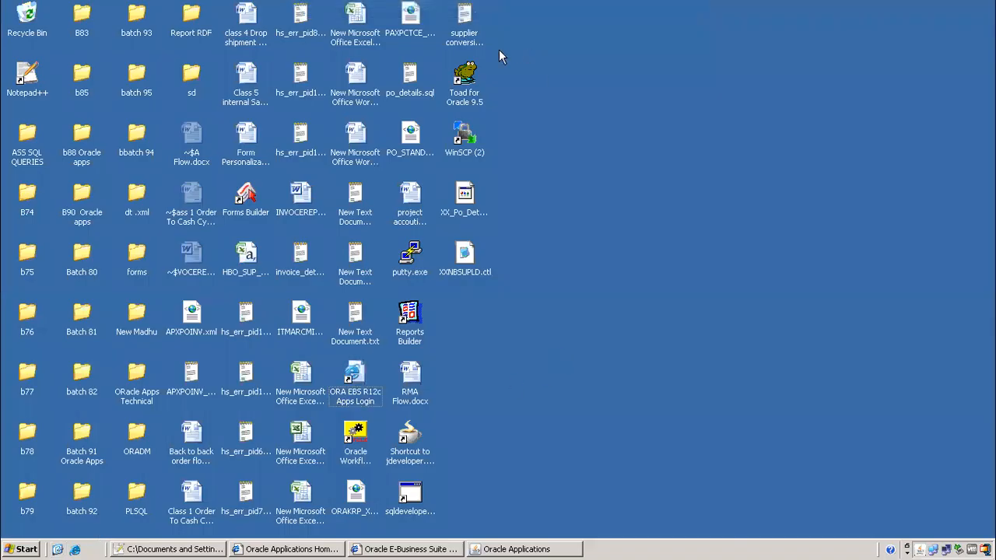
double_click(461, 71)
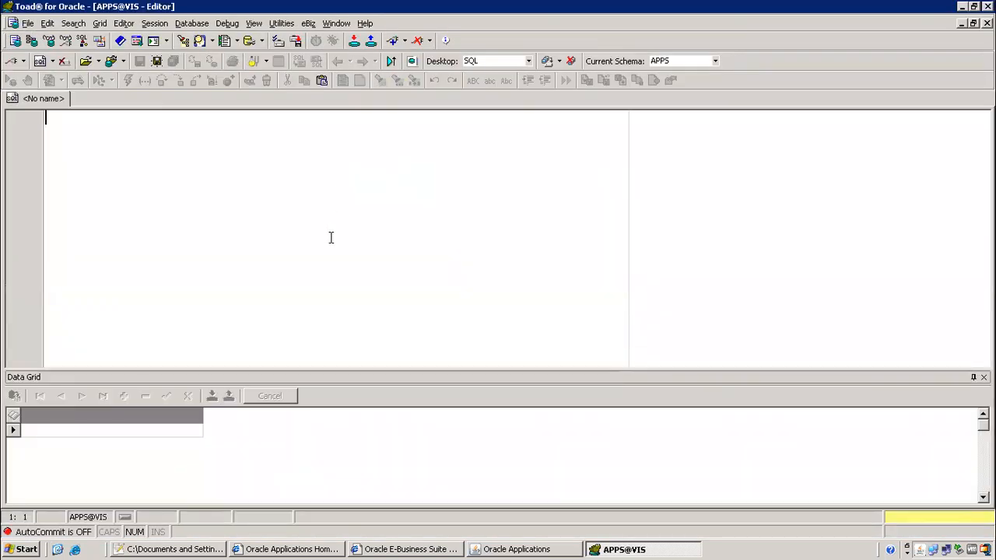
key("ctrl+v")
key("ctrl+a")
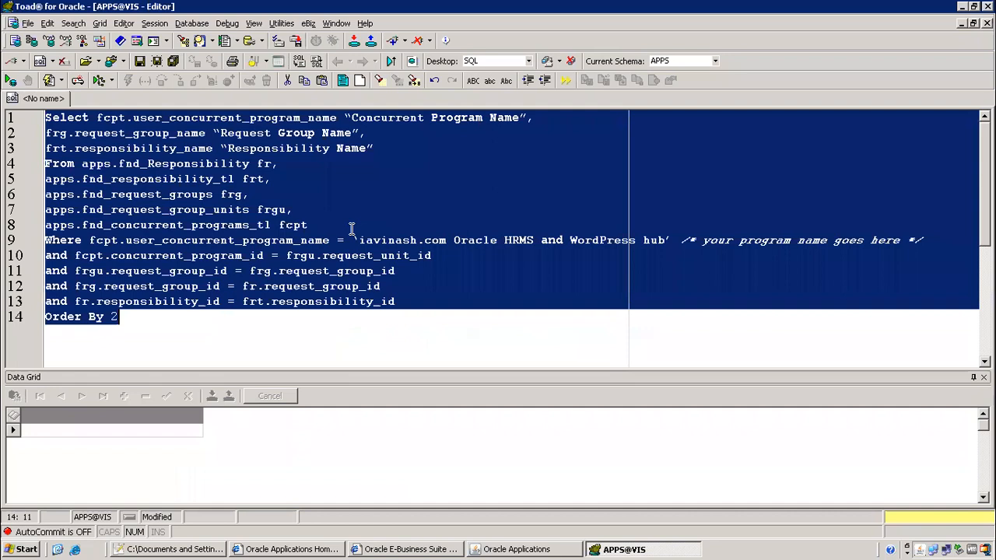
key("F9")
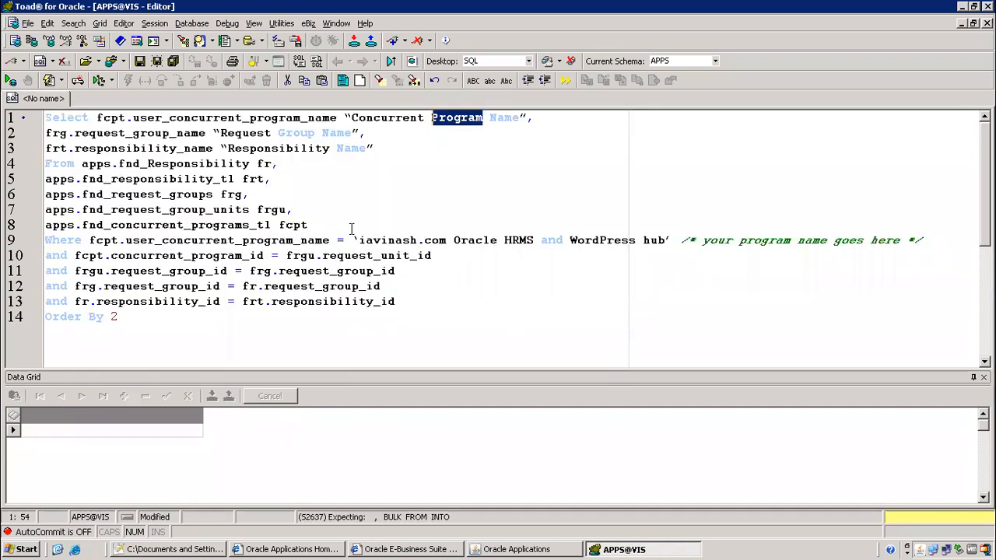
left_click(447, 182)
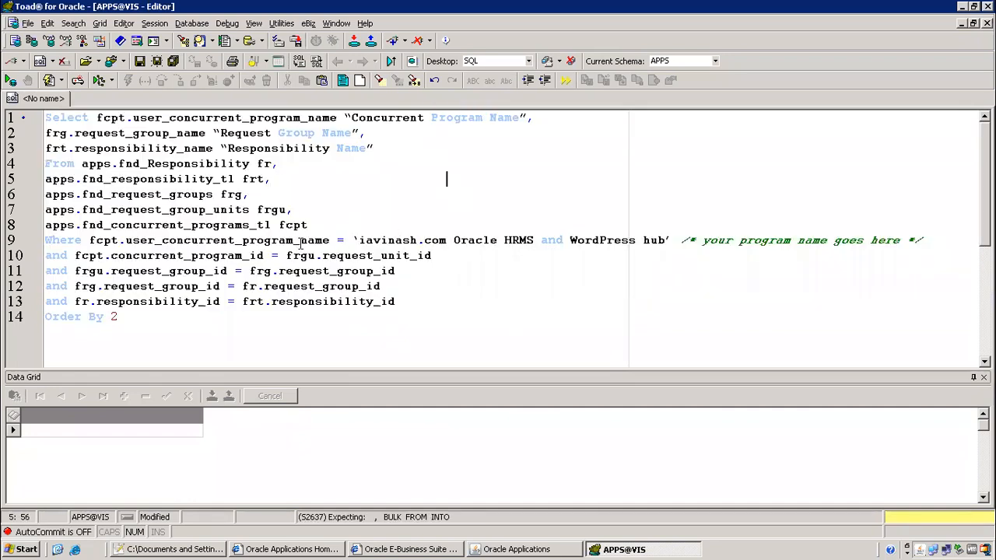
left_click(351, 240)
Query Concurrent Programs for '1099%Pay%' to show the 1099 Payments Report definition (APXTRRVT)
left_click(486, 549)
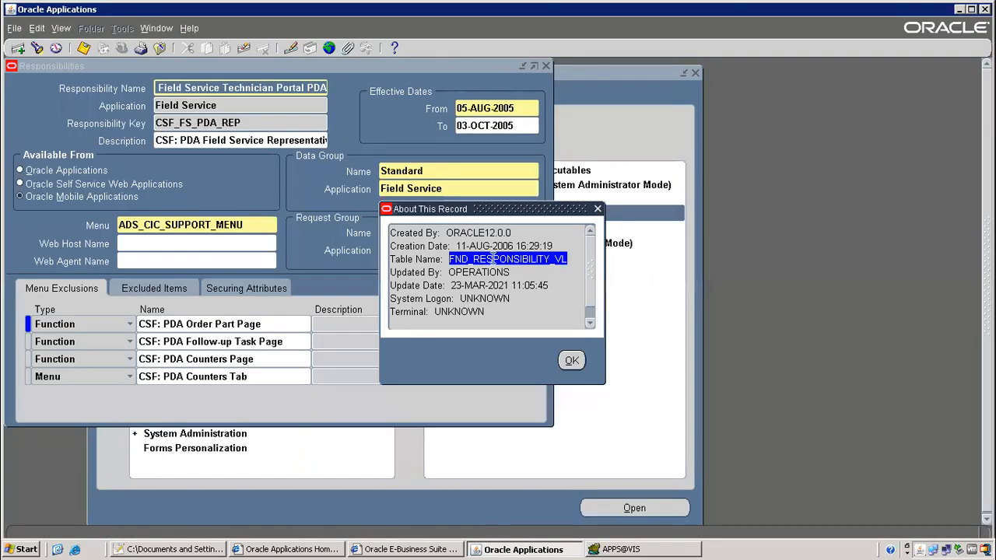
left_click(574, 363)
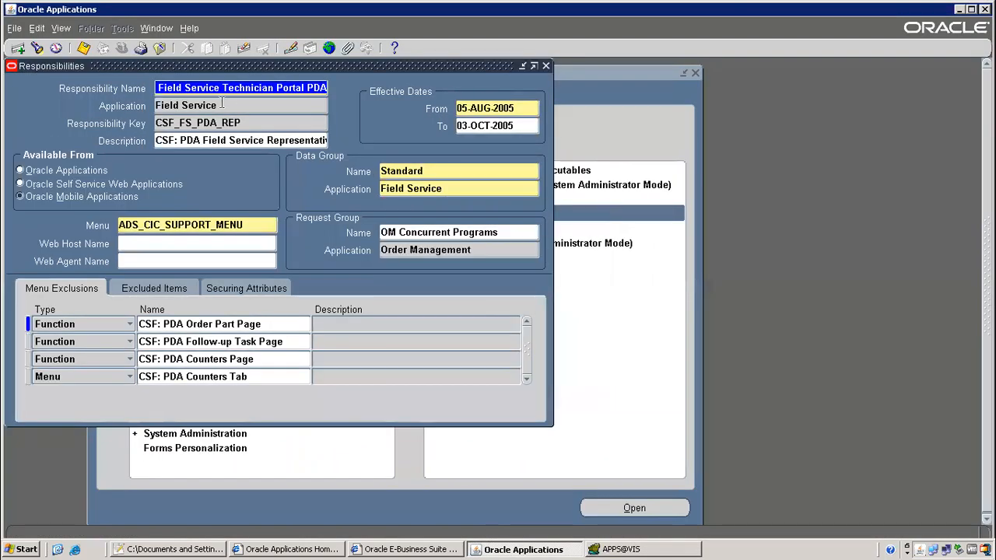
key("F4")
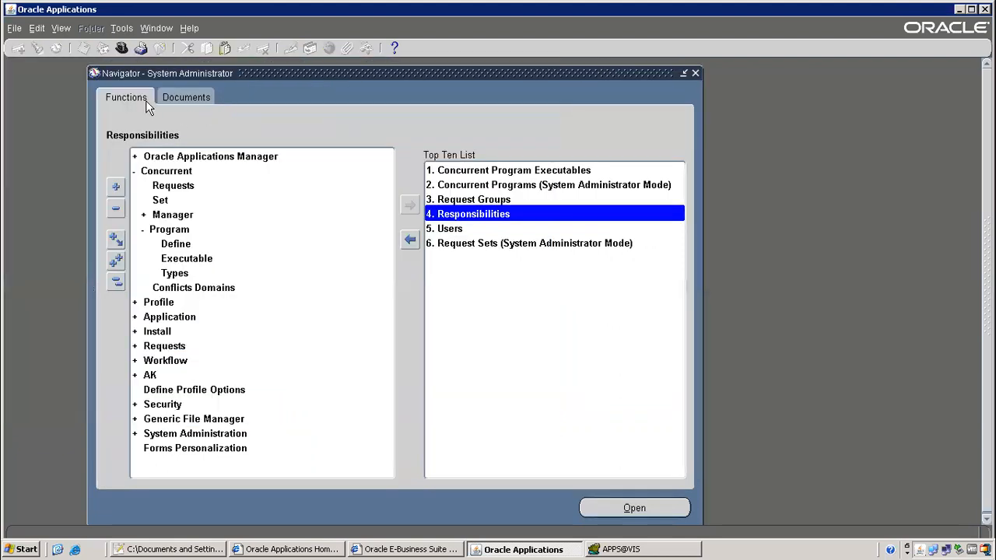
double_click(470, 189)
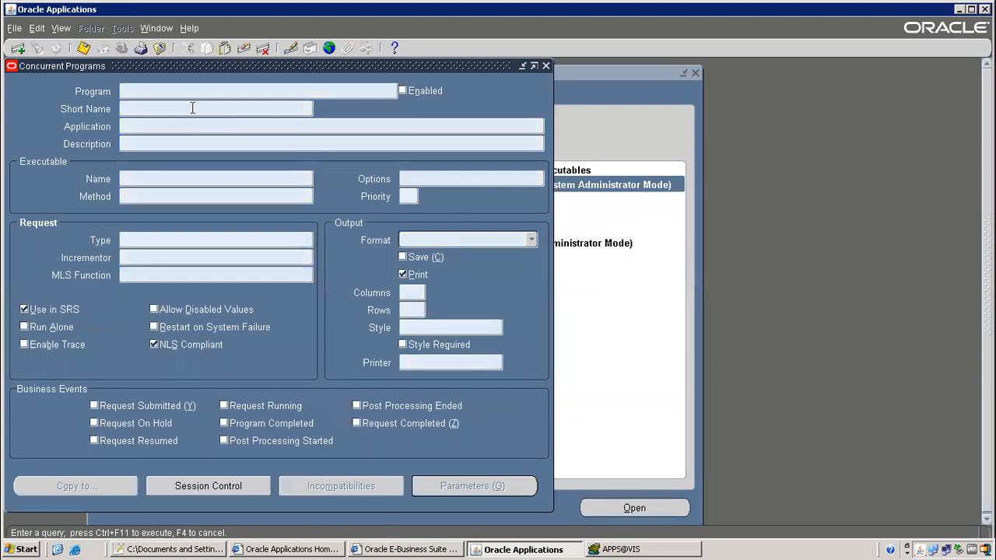
type("1099%Pay%")
key("ctrl+F11")
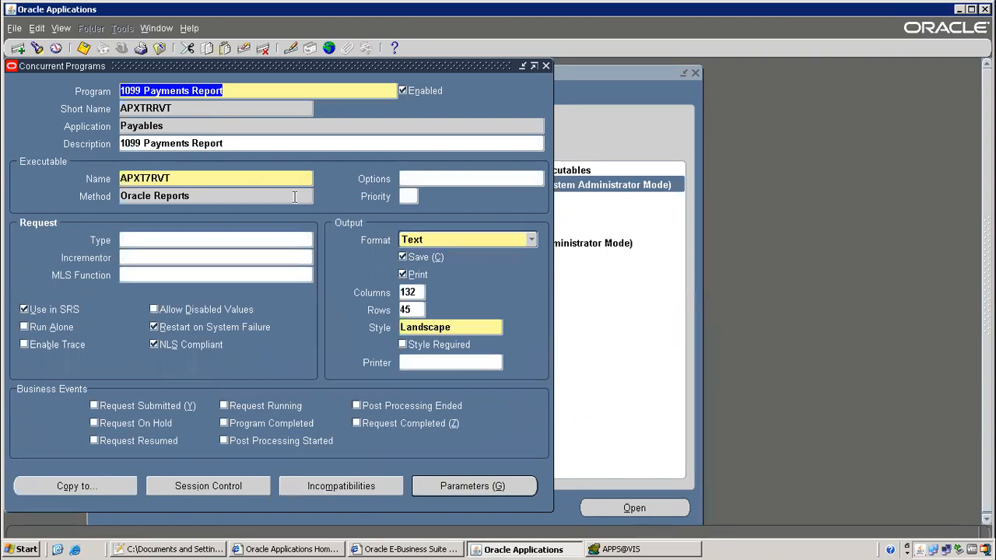
key("alt+Tab")
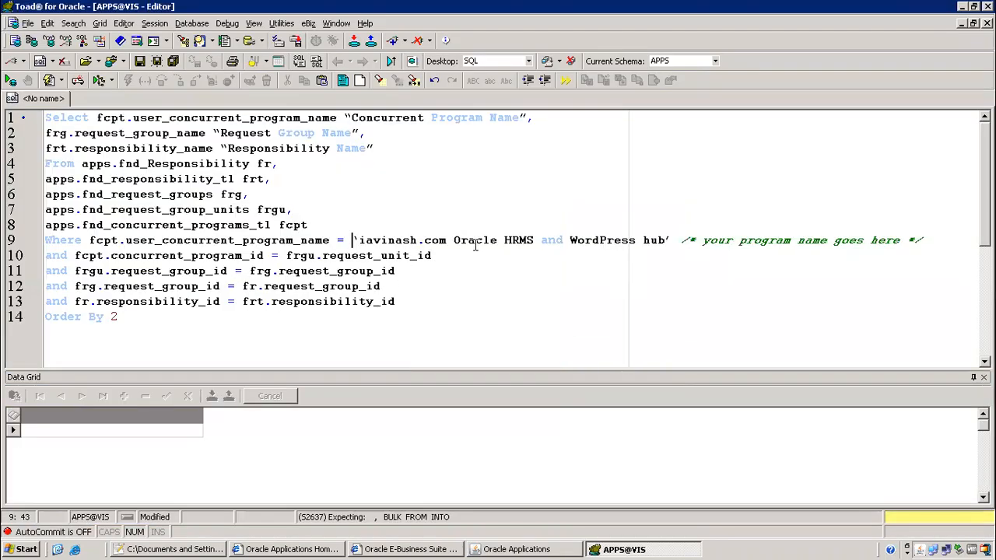
Filter line 9 on '1099 Payments Report', remove the leftover placeholder, and run the query
type("''")
key("Left")
key("ctrl+v")
key("Right")
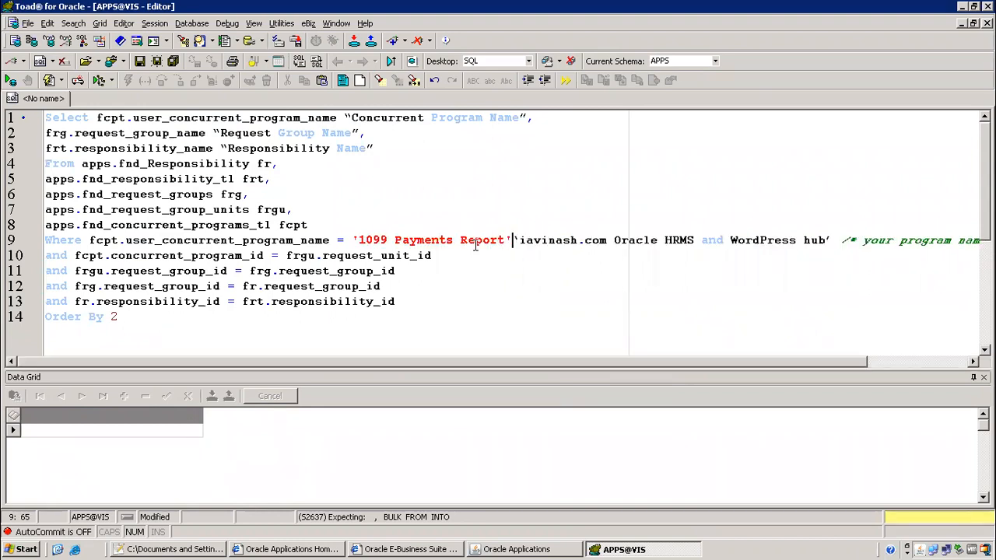
key("shift+End")
key("Delete")
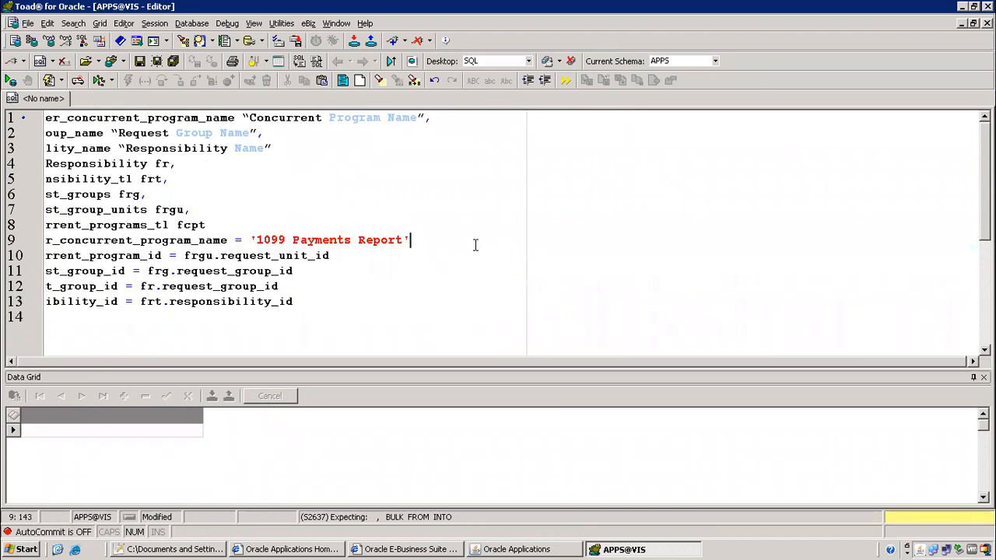
key("F9")
key("Return")
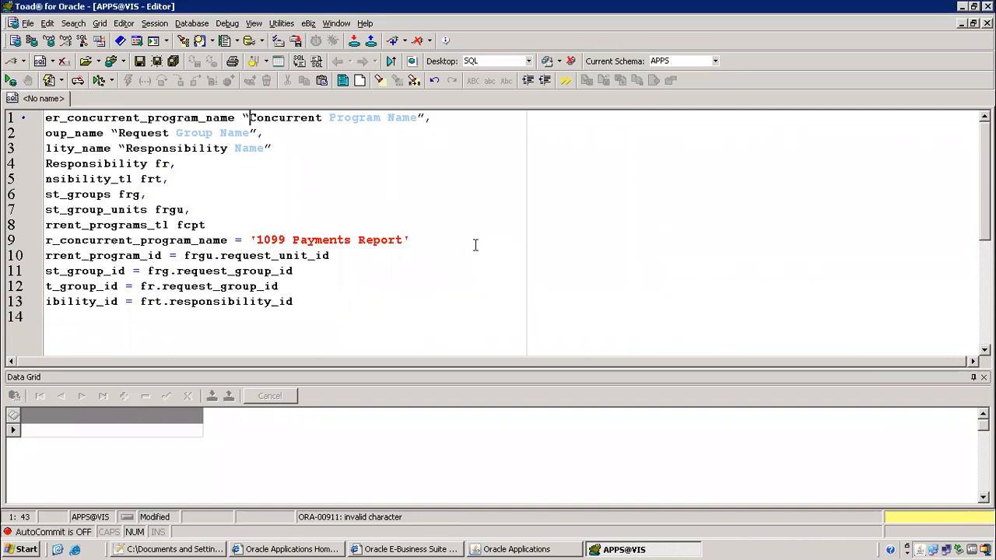
Replace the curly opening quote of the Concurrent program alias with a straight quote
key("BackSpace")
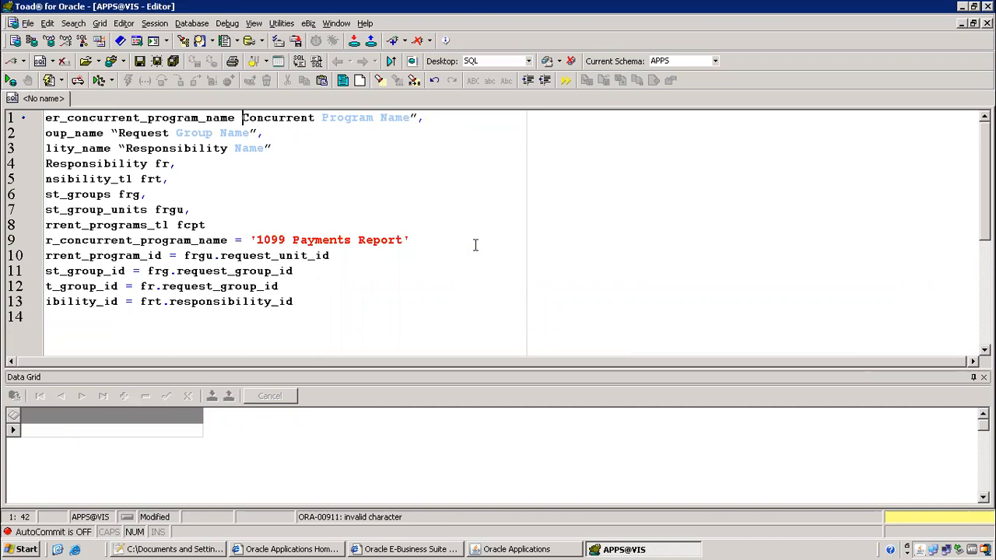
type("\"")
key("End")
key("Left")
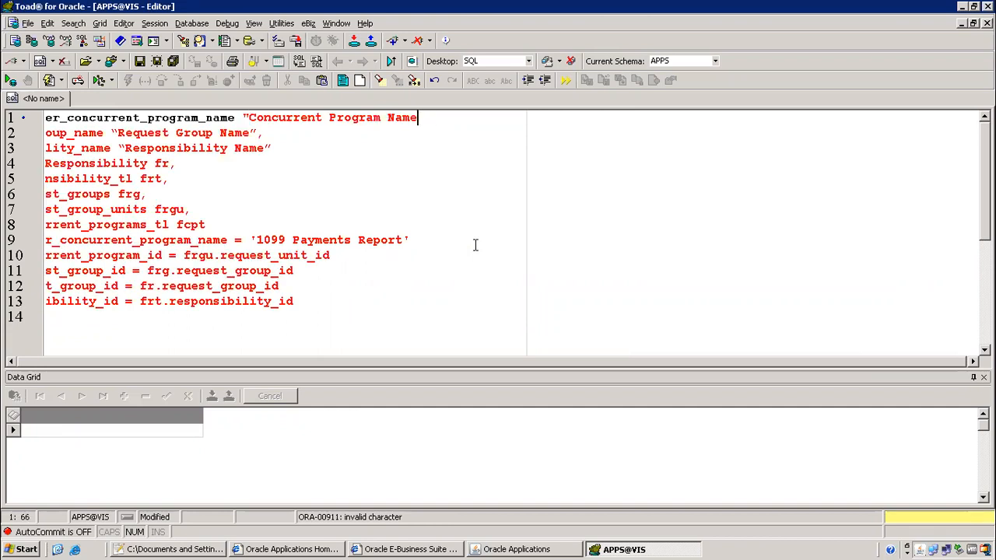
key("Left")
key("Left")
key("Left")
key("Left")
key("Left")
key("Left")
key("Left")
key("Left")
key("Left")
key("Left")
key("Left")
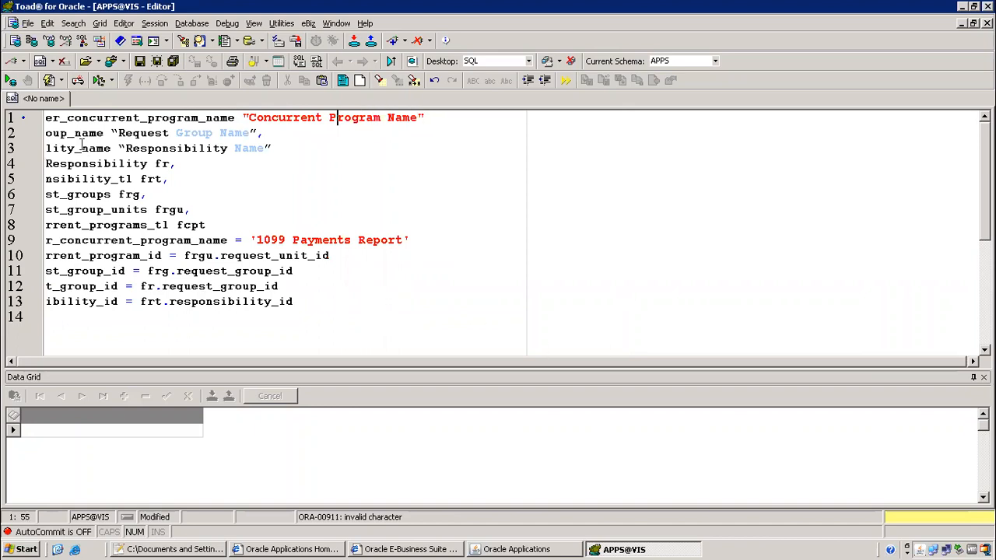
Straighten both quotes around the Request Group Name alias on line 2
left_click_drag(107, 129, 264, 132)
left_click(255, 130)
key("BackSpace")
type("\"")
left_click(118, 133)
key("BackSpace")
key("BackSpace")
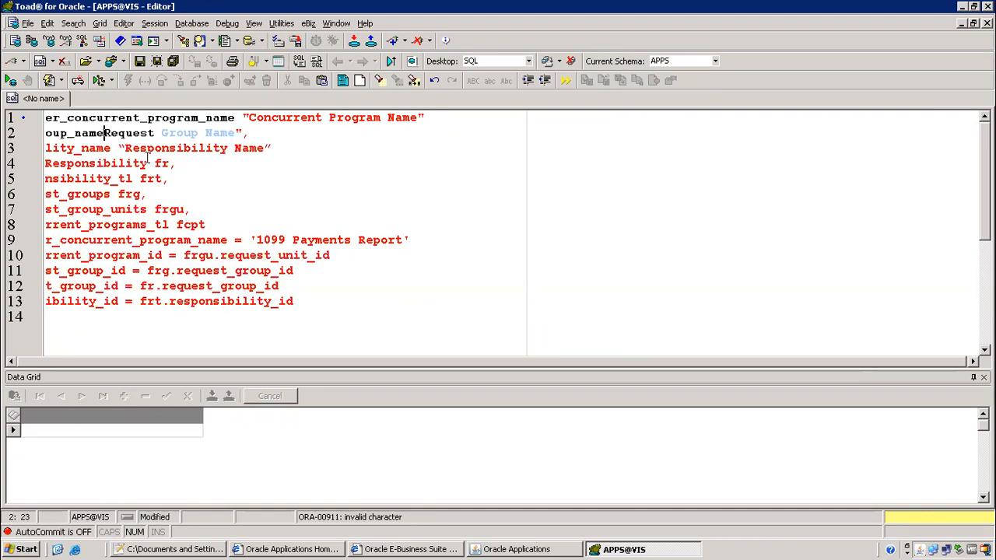
type("\"")
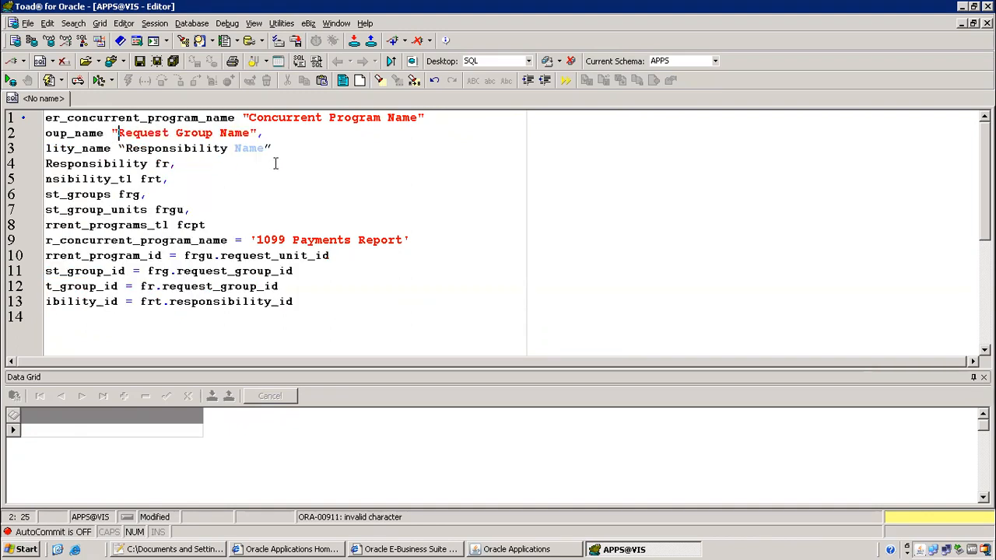
Straighten the quote before the Responsibility alias on line 3 and rerun the query
left_click(271, 148)
left_click(125, 148)
key("BackSpace")
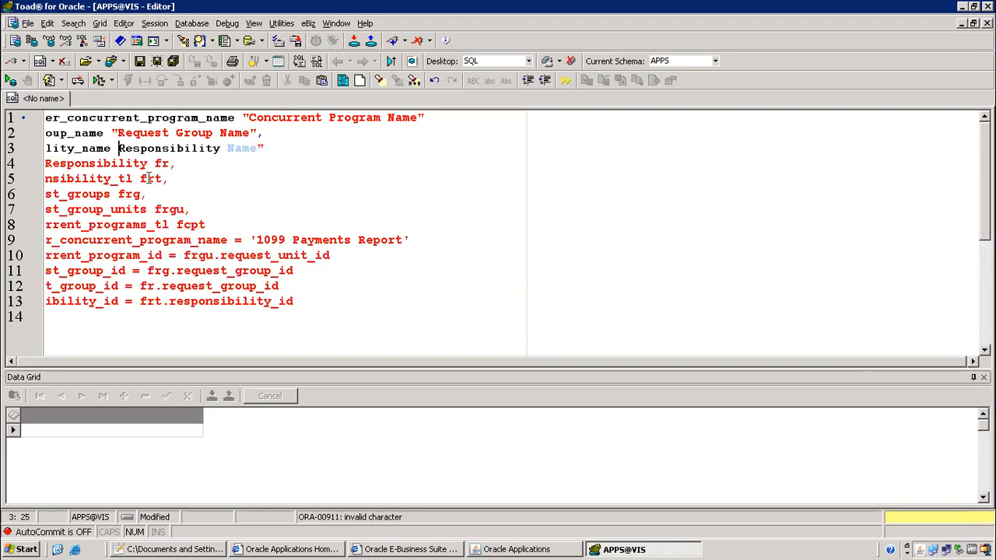
type("\"")
left_click(208, 195)
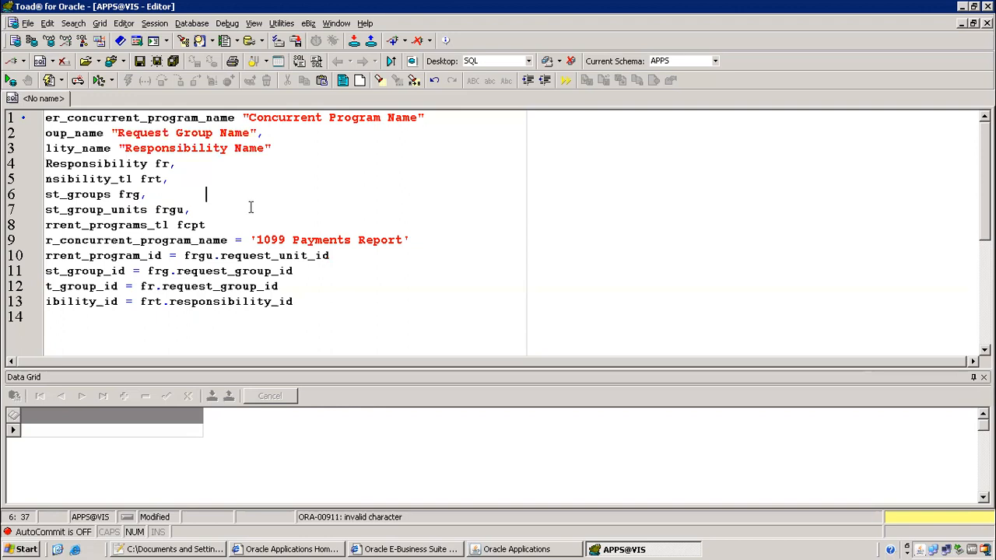
key("F9")
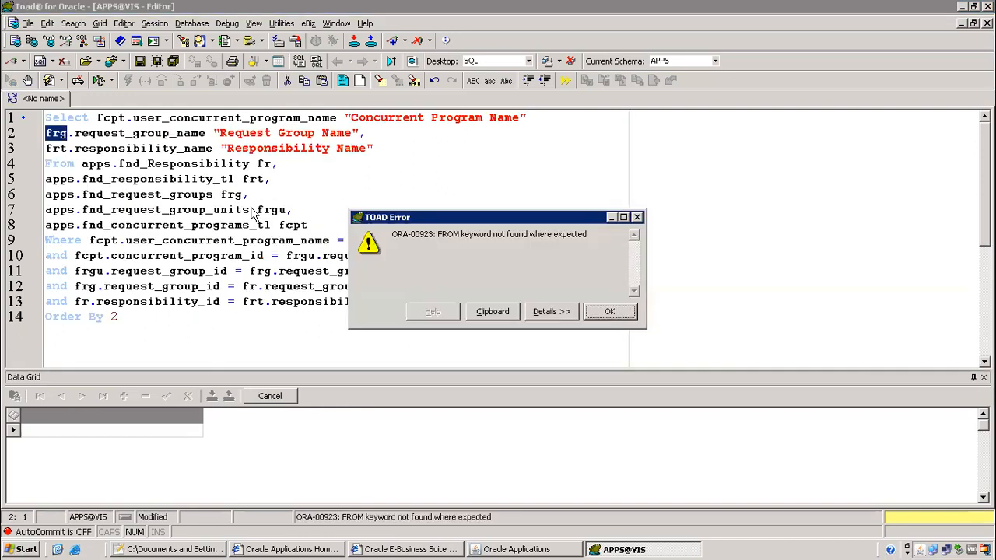
Add the missing comma at the end of line 1 and rerun the query
left_click(611, 318)
left_click(549, 116)
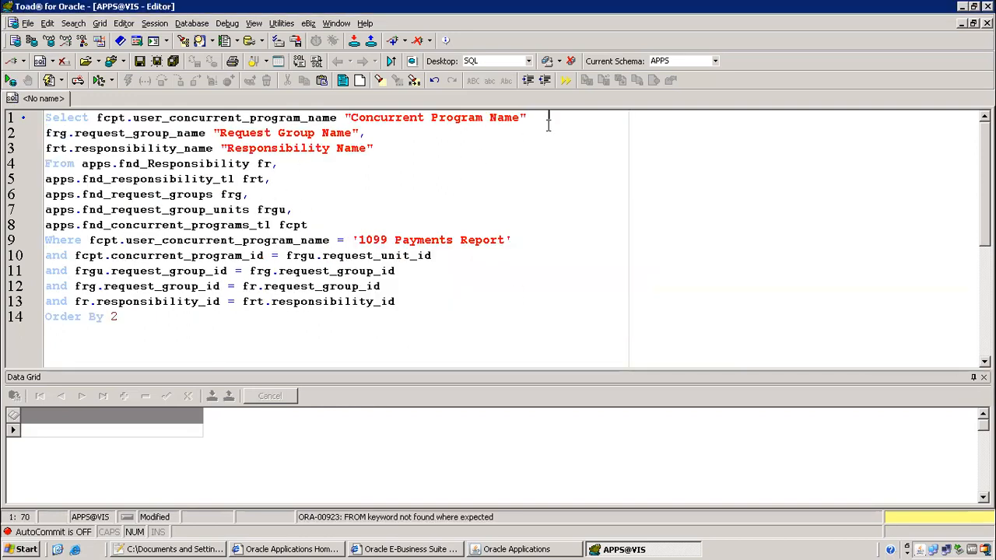
type(",")
key("F9")
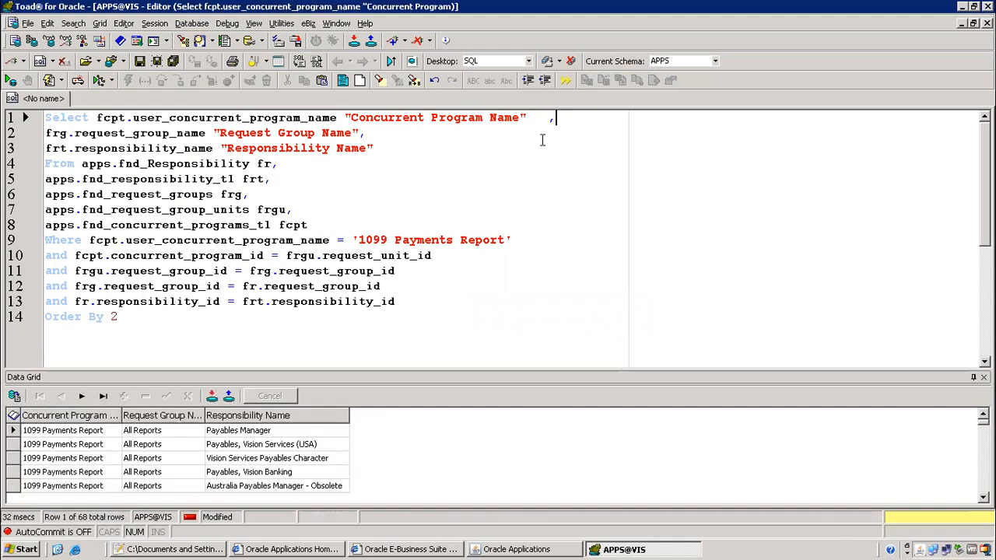
Browse the 68 result rows and pick the Payables Vision Sweden responsibility
left_click(78, 432)
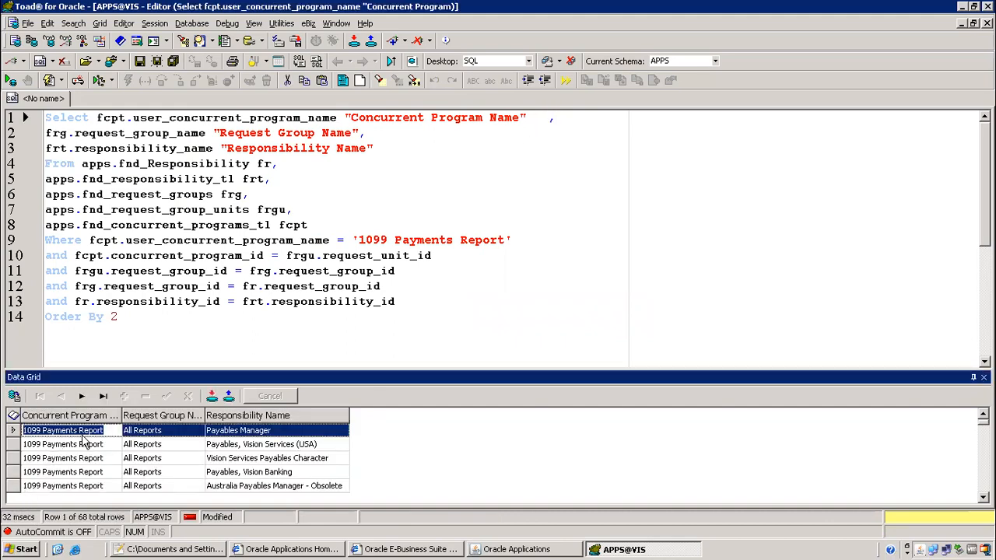
left_click(236, 435)
left_click(281, 445)
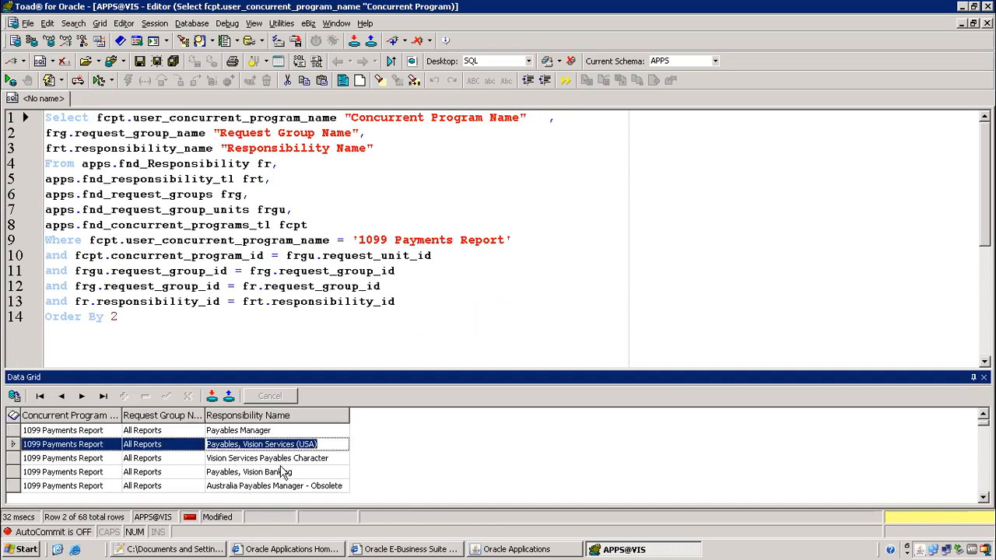
left_click(268, 472)
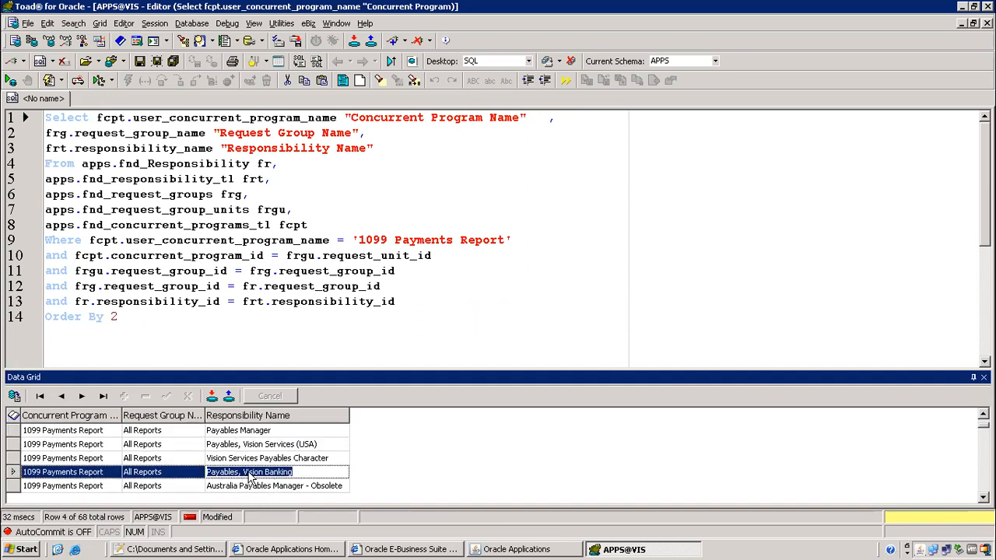
scroll(265, 481, "down", 3)
scroll(274, 468, "down", 4)
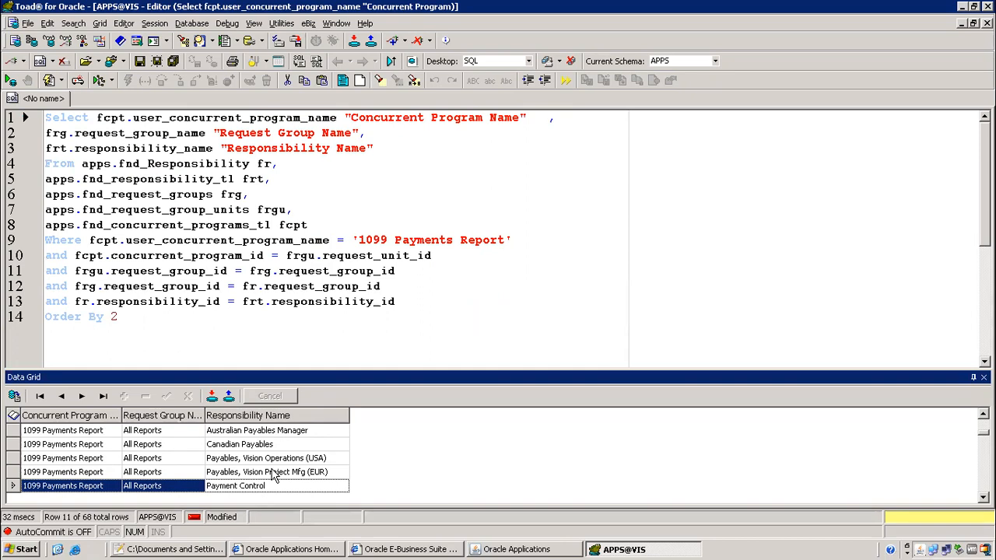
scroll(278, 453, "down", 3)
scroll(234, 471, "down", 4)
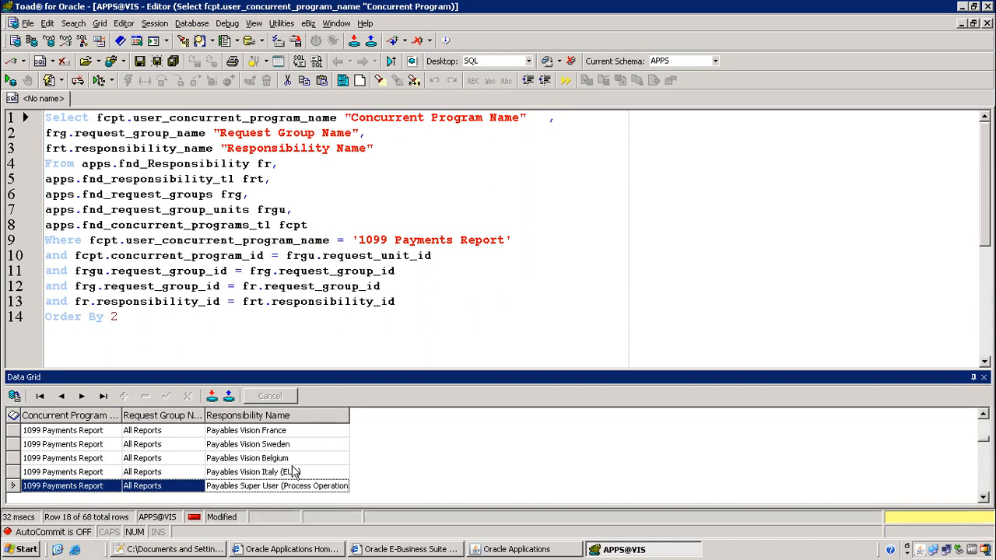
left_click(243, 449)
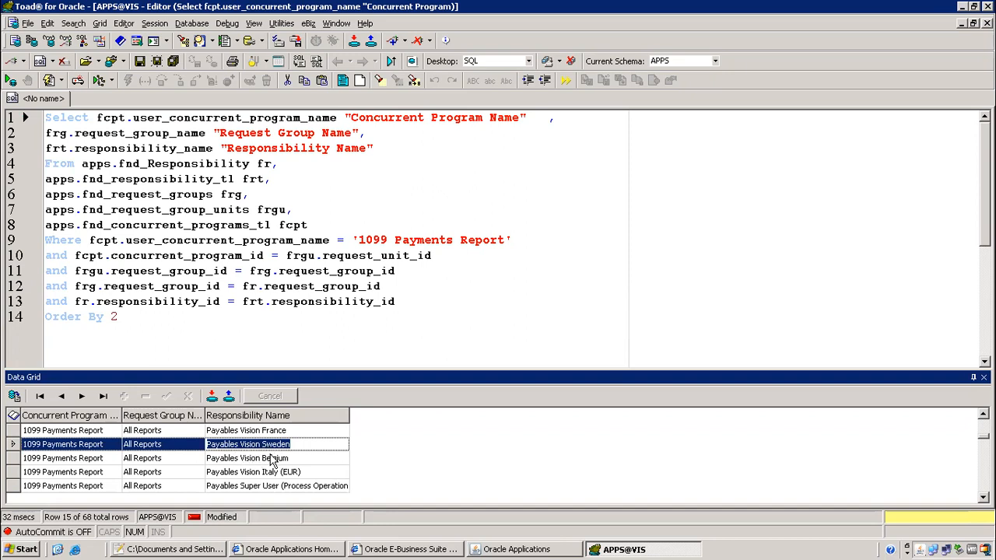
Close the concurrent program definition and query the demo user in the Users form
left_click(504, 549)
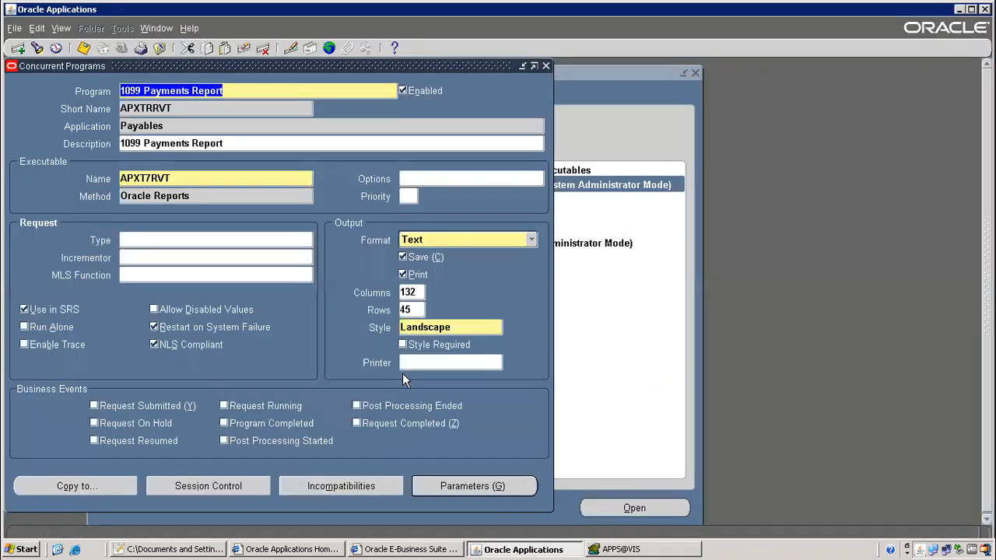
left_click(159, 48)
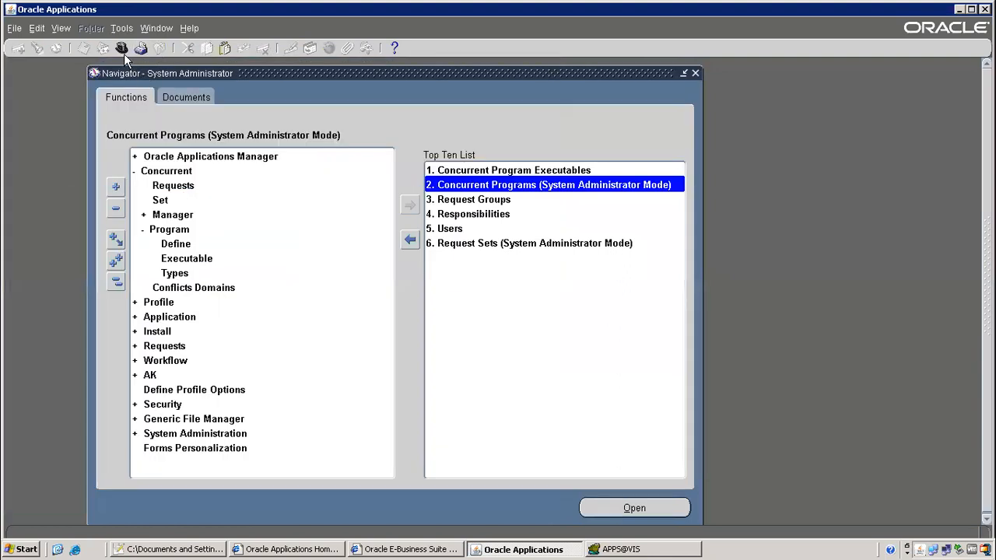
double_click(455, 228)
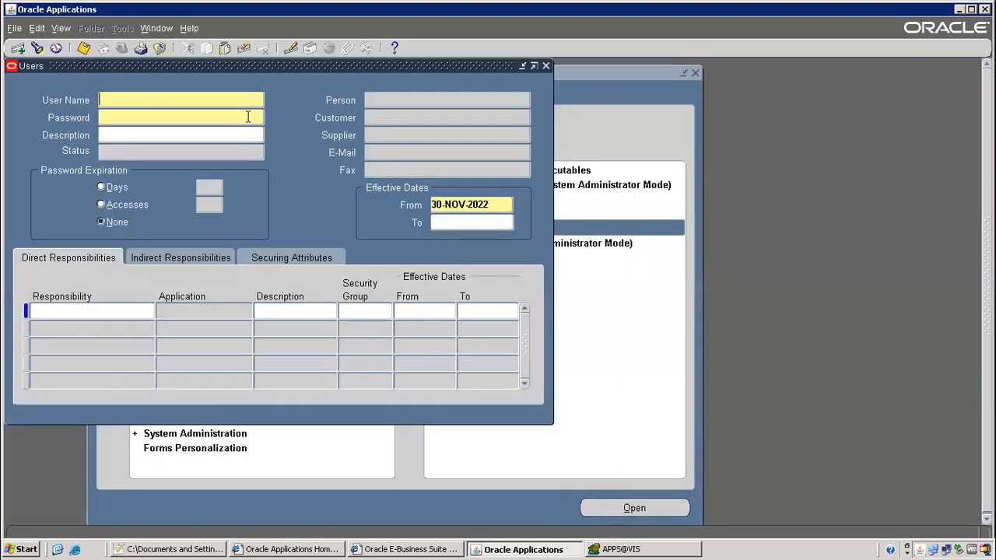
key("F11")
type("OPERATIONS")
key("ctrl+F11")
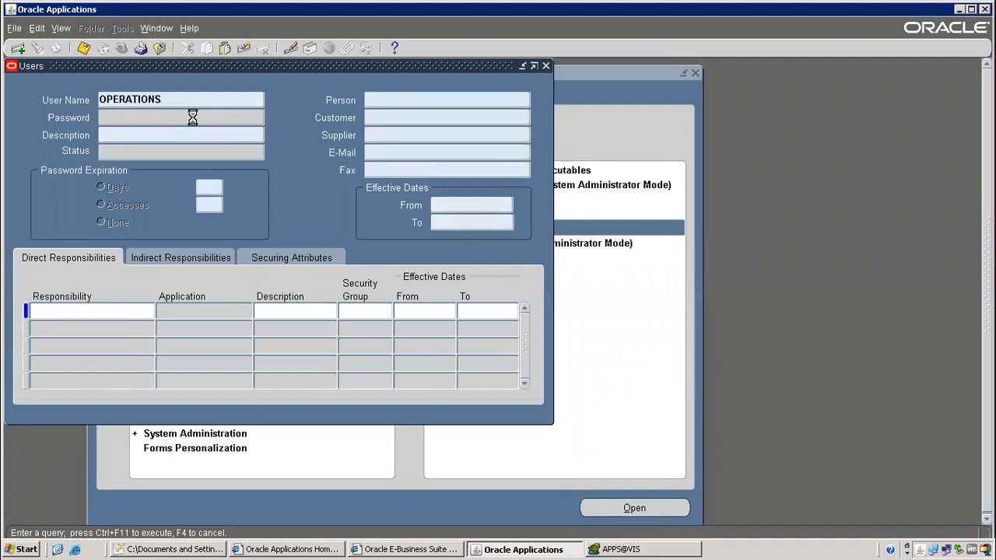
Add Payables Vision Sweden as a new responsibility row, save, and close the form
left_click(92, 330)
key("ctrl+Down")
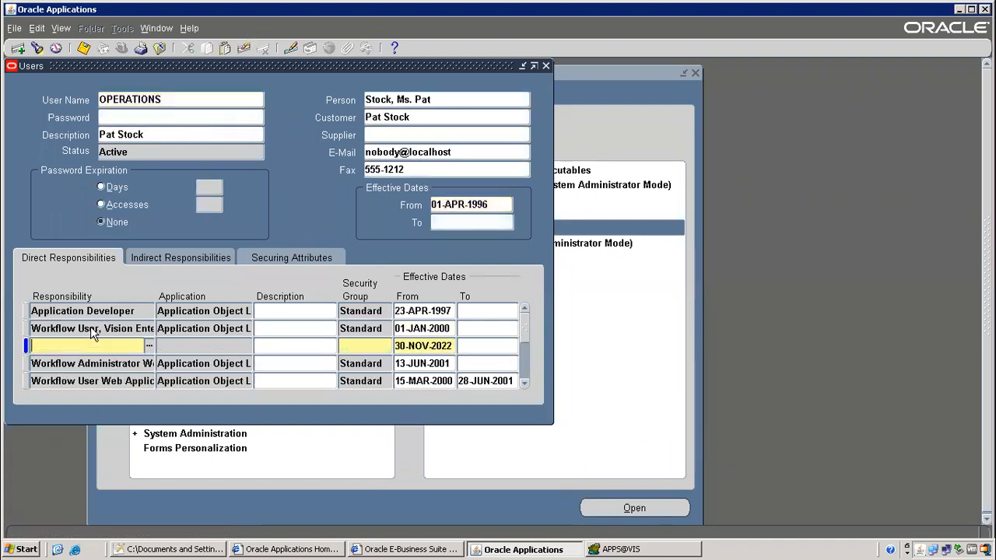
type("Payable%Sw%")
key("Tab")
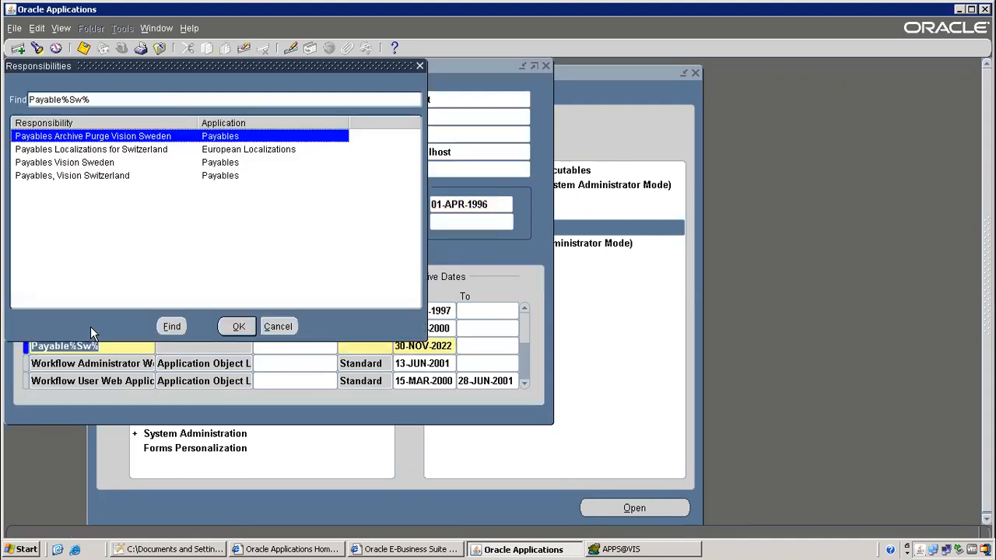
double_click(221, 163)
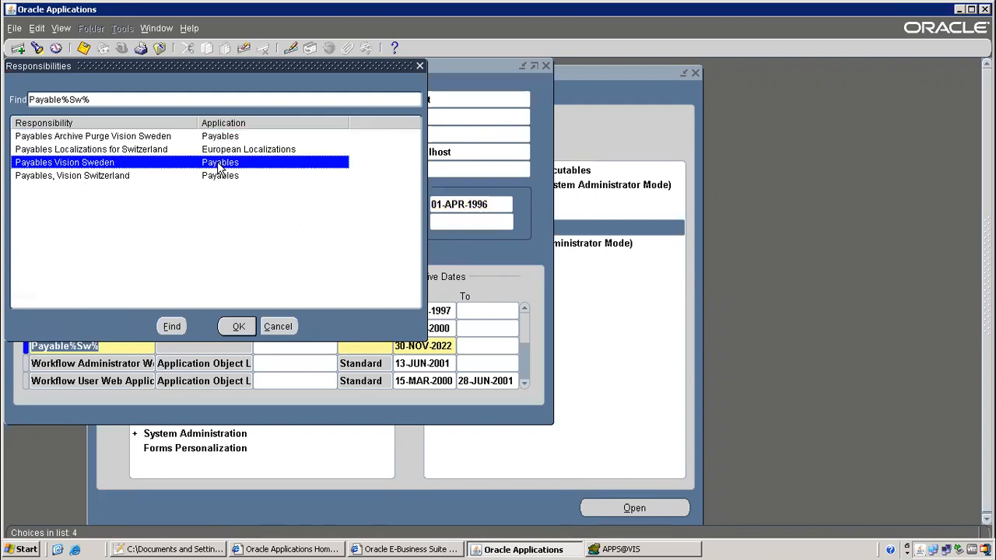
left_click(83, 47)
left_click(161, 47)
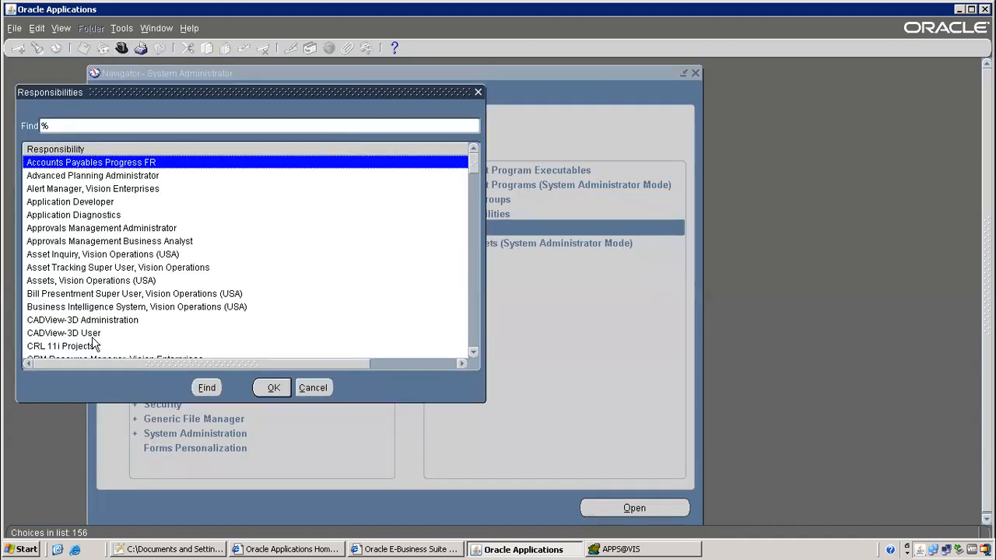
Switch to Payables Vision Sweden and start a new single request
type("pay")
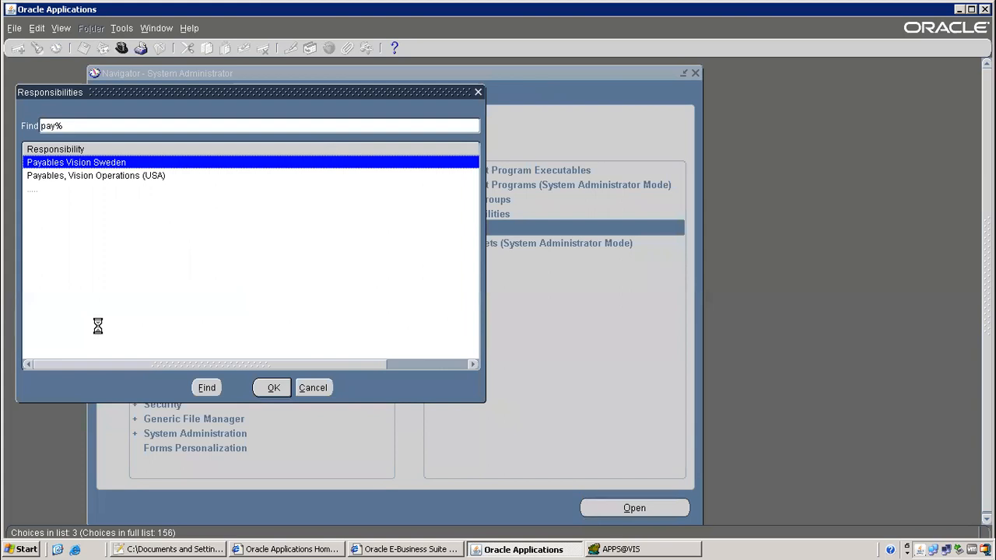
double_click(109, 162)
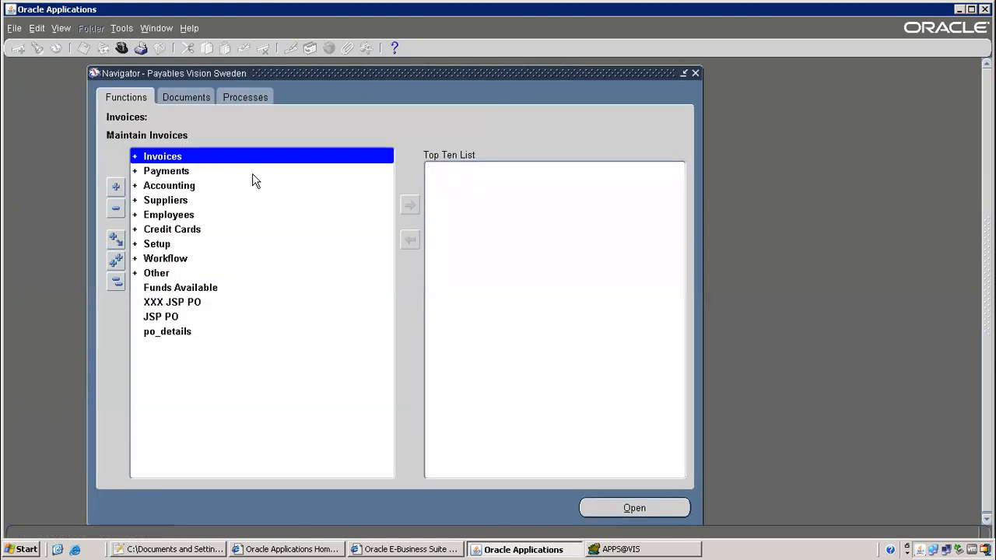
left_click(61, 28)
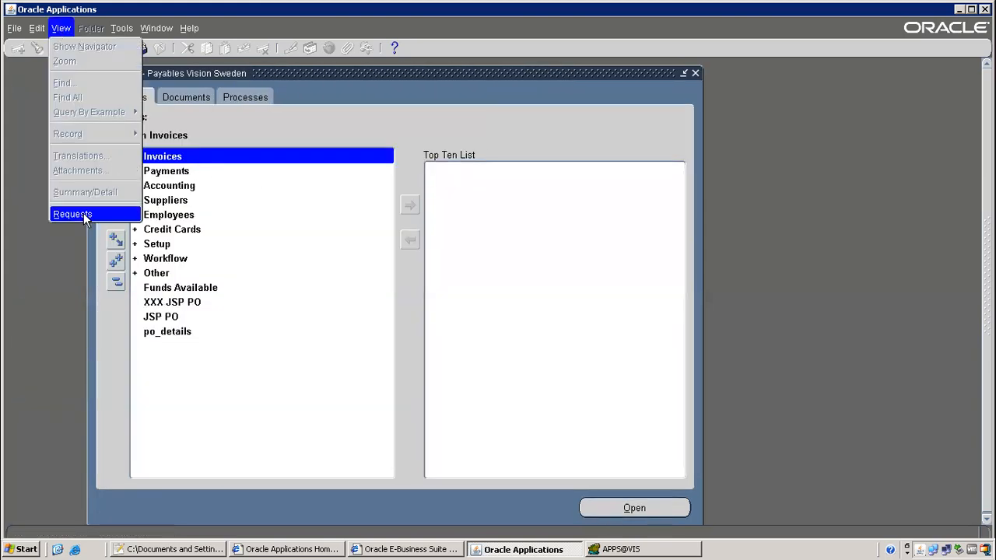
left_click(83, 213)
left_click(227, 387)
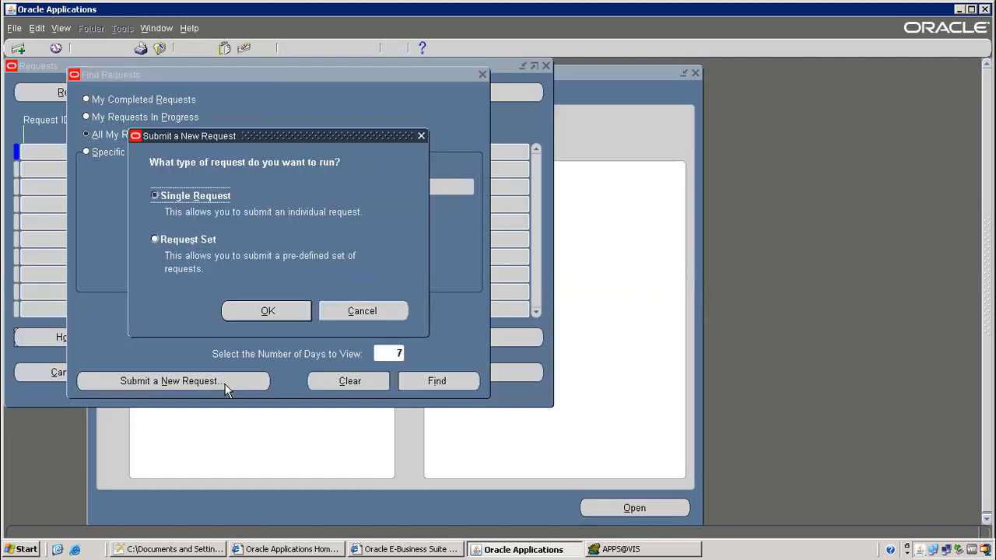
left_click(267, 311)
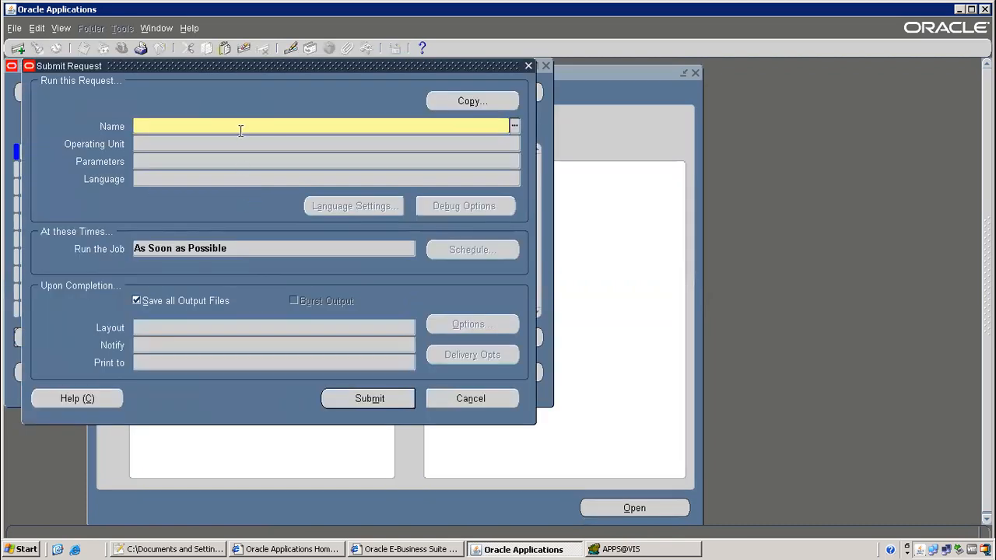
Choose 1099 Payments Report as the request name, then return to the class notes
type("1099")
key("Tab")
key("Down")
key("Return")
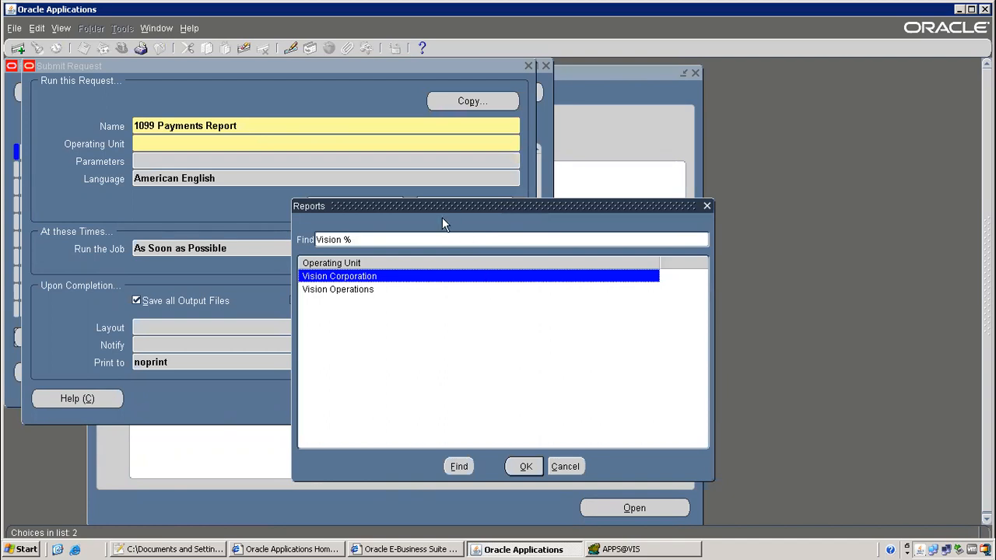
left_click(179, 550)
left_click(165, 198)
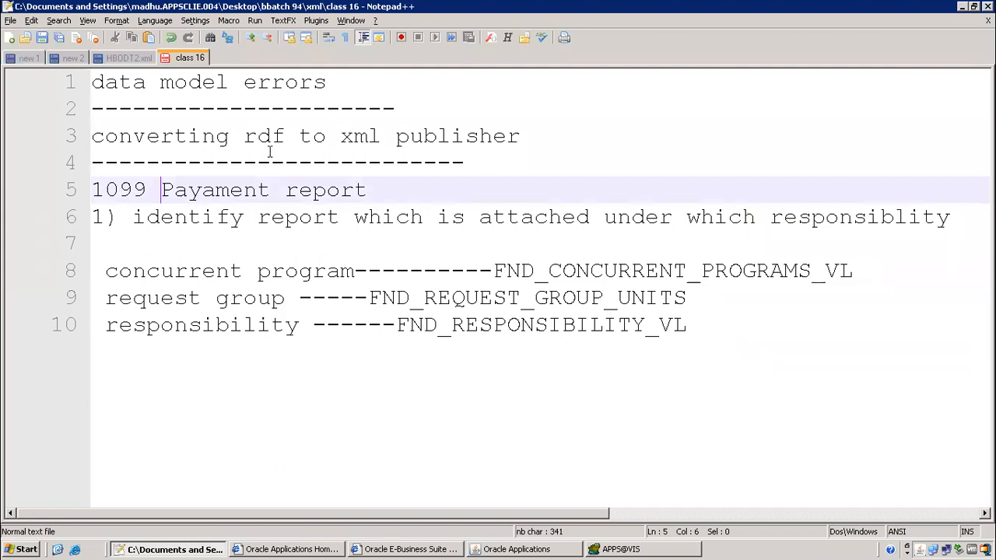
Review the RDF-to-XML Publisher note lines, then select the Toad query's table list
left_click_drag(104, 133, 489, 162)
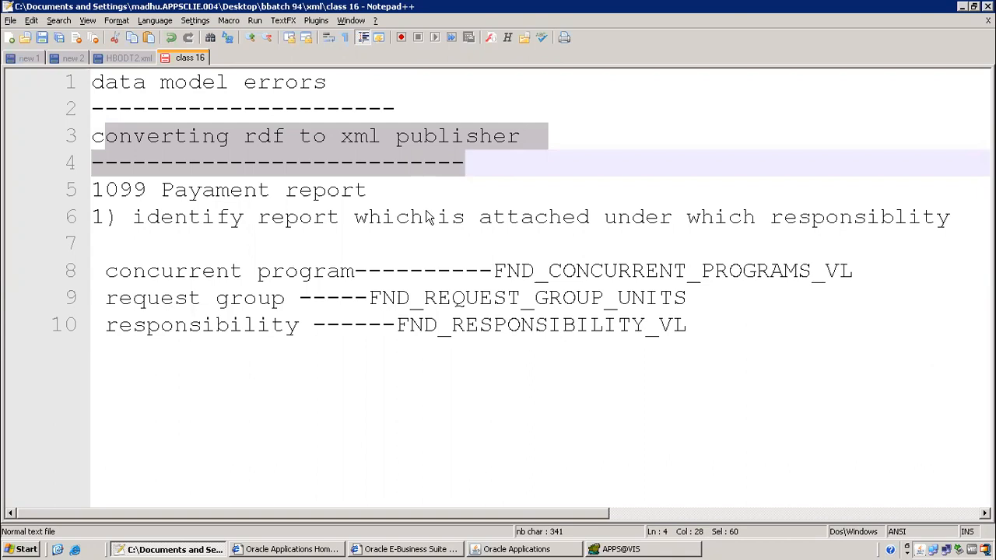
left_click(622, 549)
left_click_drag(83, 164, 288, 222)
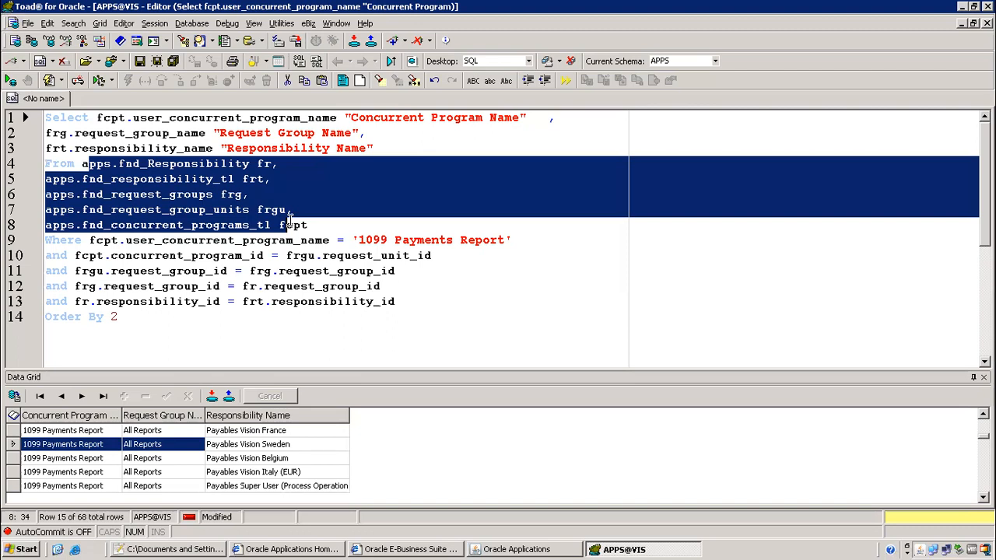
Select the apps schema prefix on line 4, trying xx_dell before restoring apps
left_click(257, 211)
left_click(81, 164)
left_click_drag(81, 163, 119, 166)
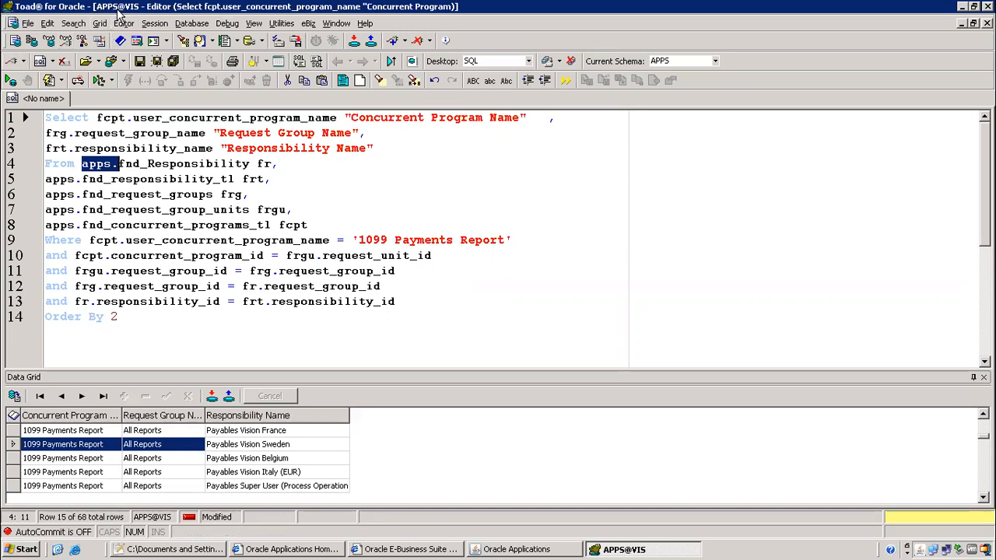
left_click(83, 179)
left_click_drag(82, 163, 113, 164)
type("xx_del")
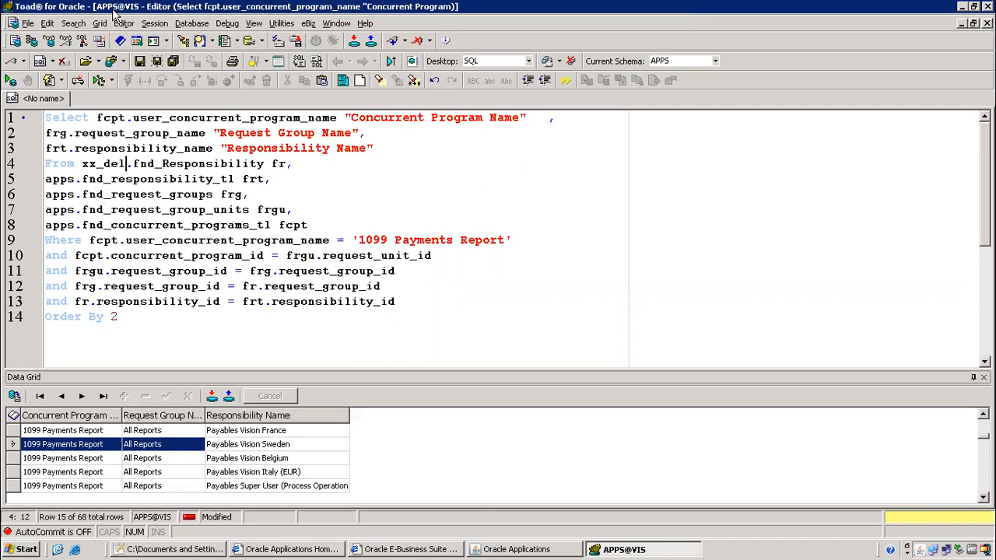
type("l")
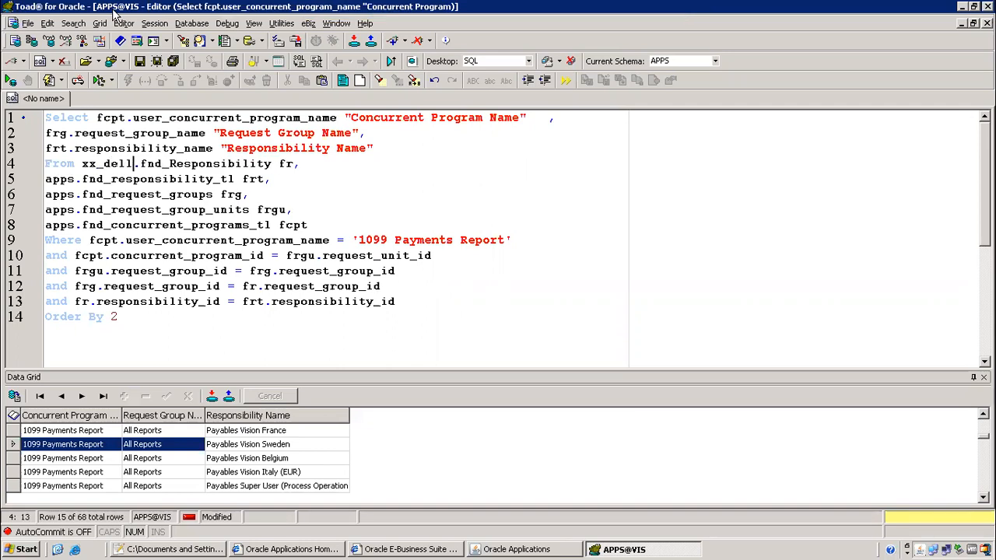
key("BackSpace")
key("BackSpace")
key("BackSpace")
key("BackSpace")
key("BackSpace")
key("BackSpace")
key("BackSpace")
type("apps")
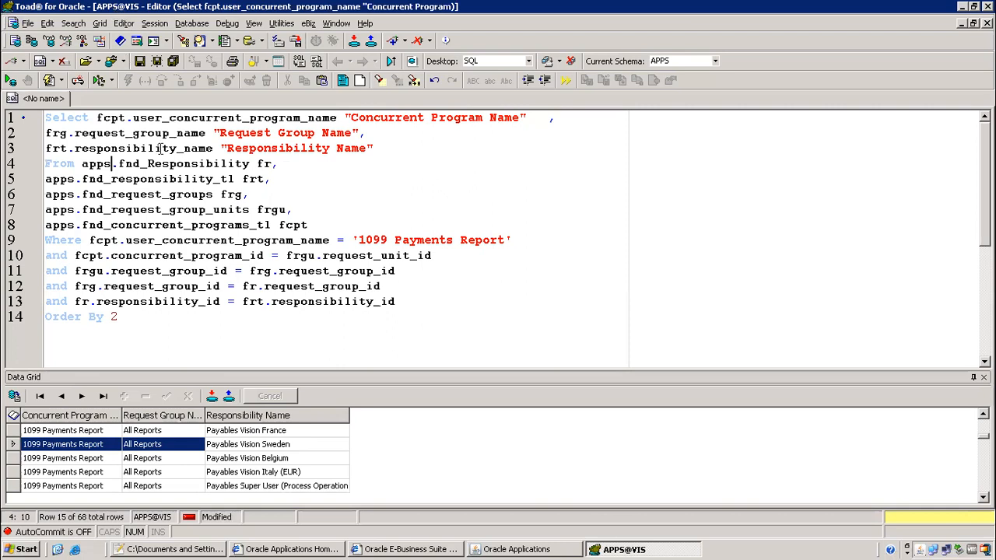
left_click(116, 165)
Delete the apps. prefix from the table names on lines 4–8 and rerun the query
left_click_drag(119, 164, 81, 164)
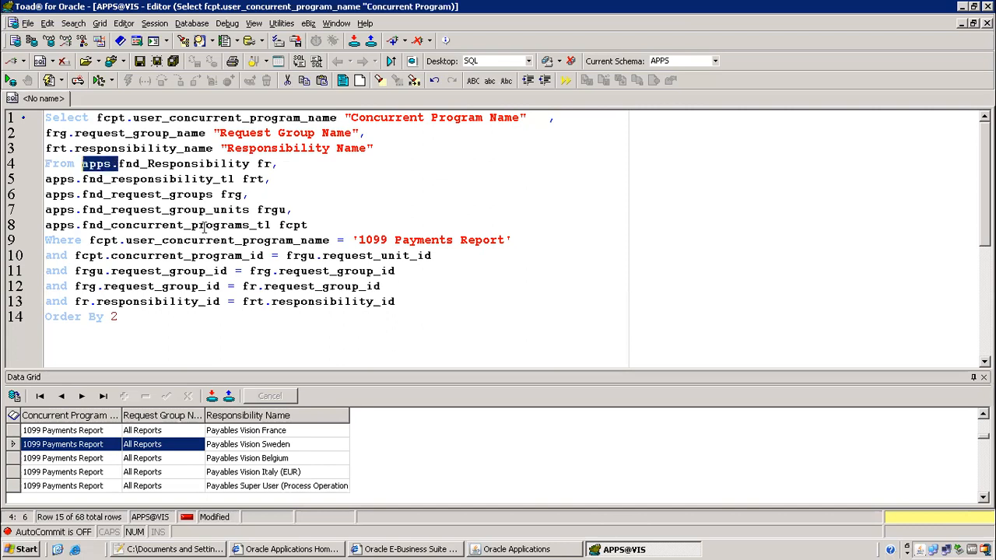
key("Delete")
key("Down")
key("shift+Home")
key("Delete")
key("Down")
key("Delete")
key("Delete")
key("Delete")
key("Delete")
key("Delete")
key("Down")
key("Delete")
key("Delete")
key("Delete")
key("Delete")
key("Delete")
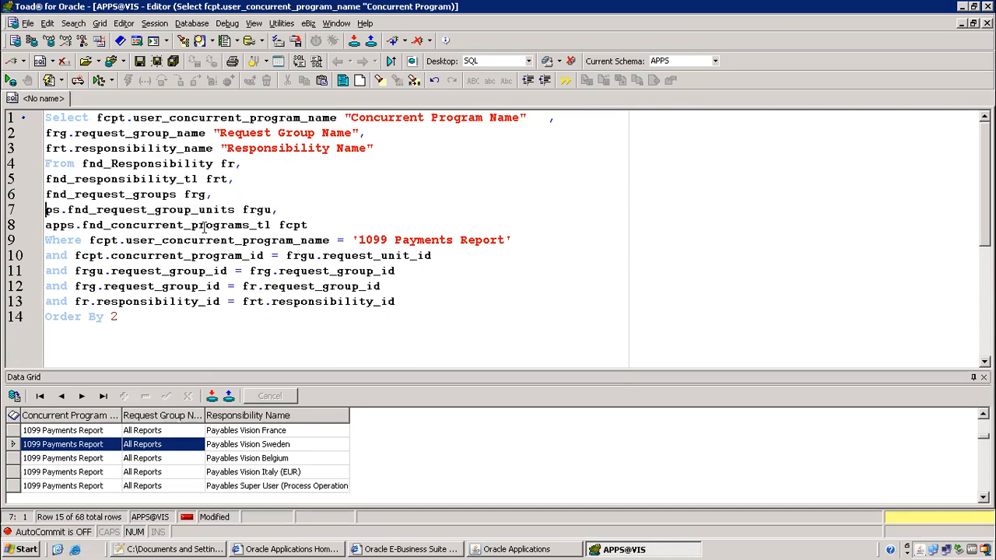
key("Down")
key("Delete")
key("Delete")
key("Delete")
key("Delete")
key("Delete")
key("F9")
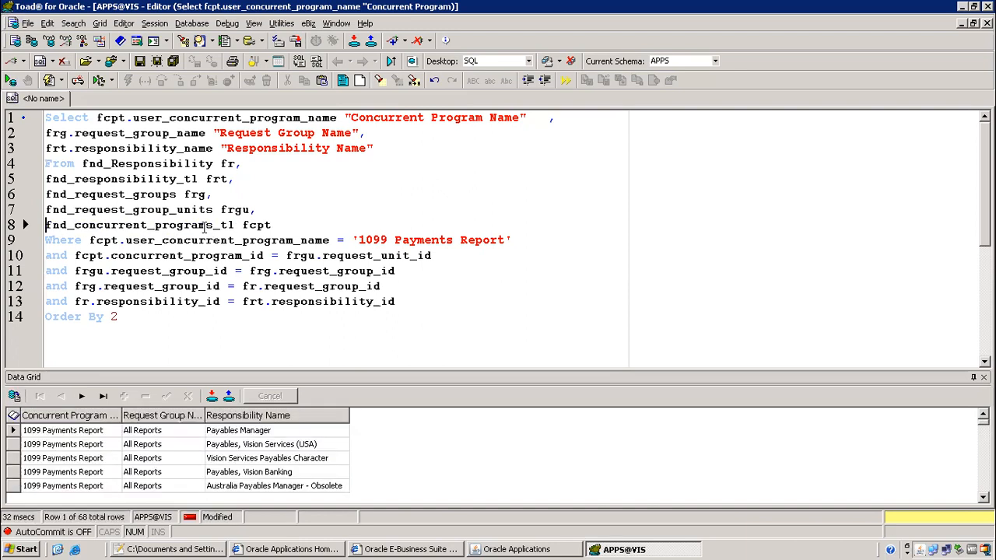
left_click(222, 550)
Review the step 1 notes in Notepad++ by selecting and deselecting lines of text
left_click_drag(145, 218, 695, 367)
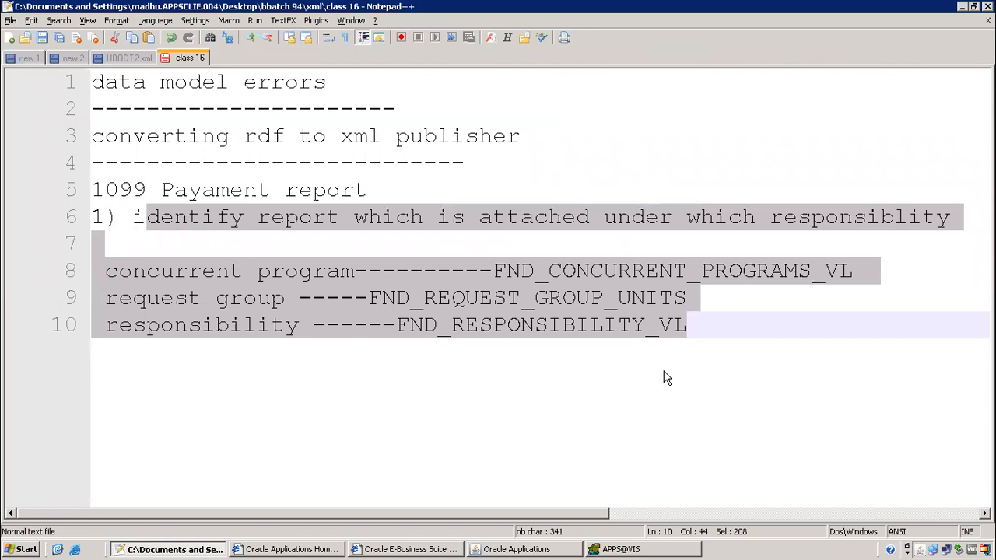
left_click(690, 325)
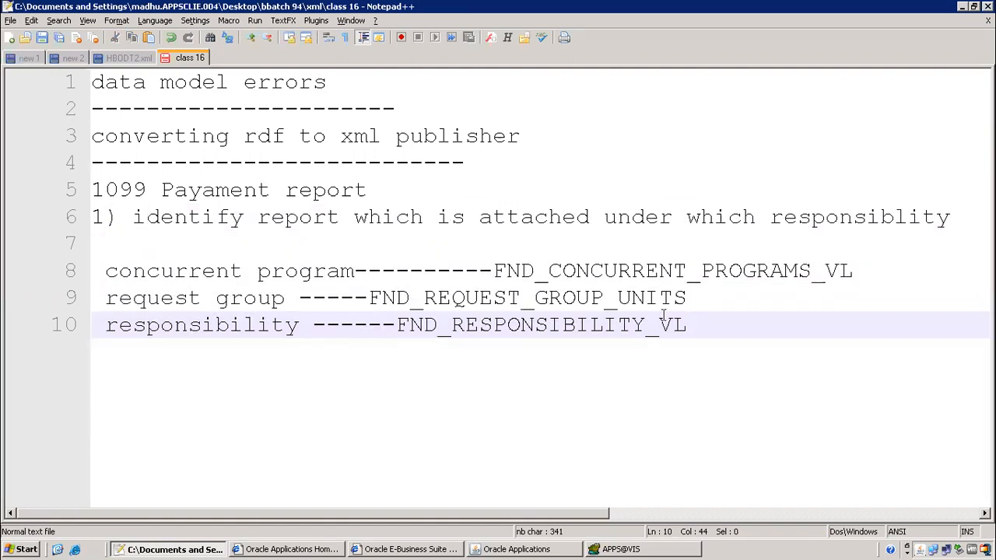
left_click_drag(660, 324, 706, 322)
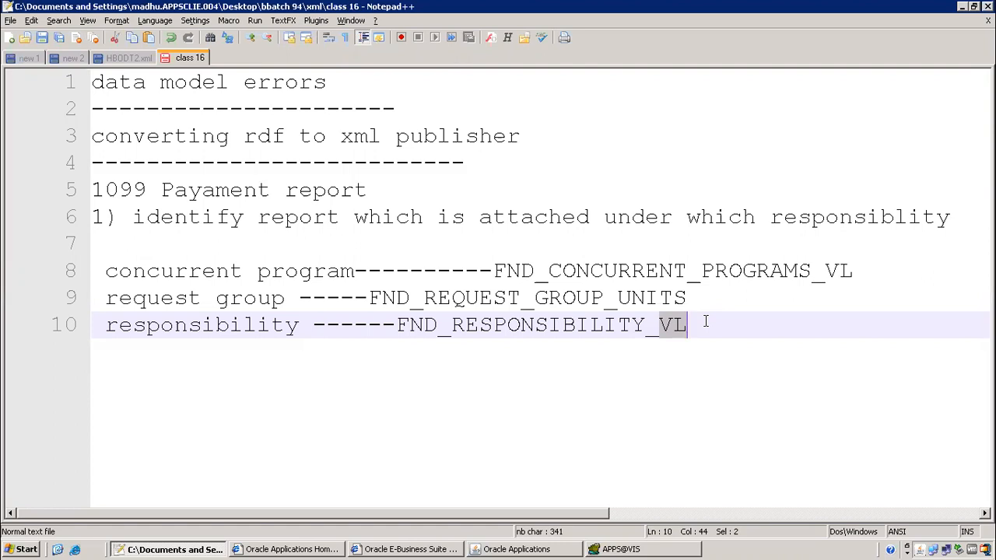
left_click(771, 320)
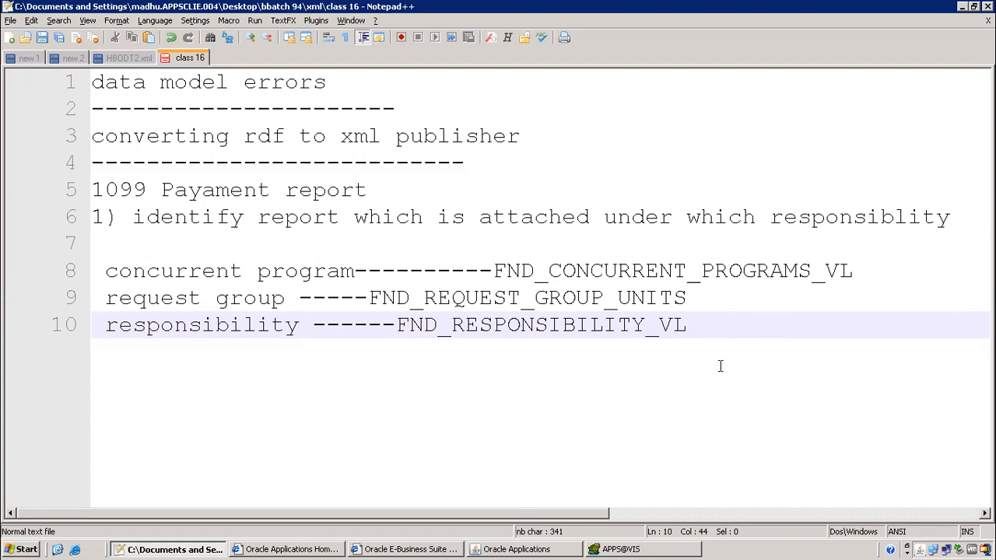
left_click_drag(153, 137, 565, 142)
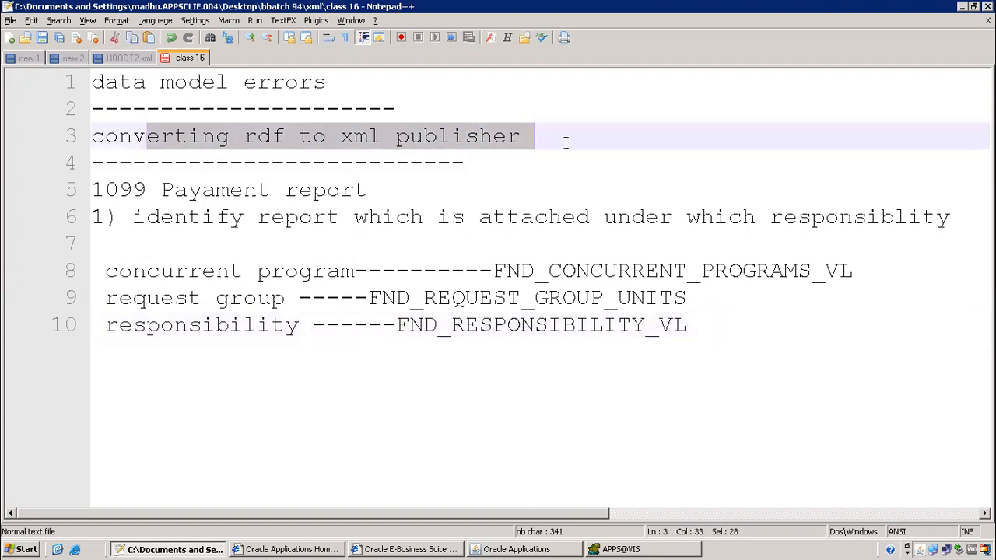
left_click(561, 183)
left_click_drag(147, 109, 639, 189)
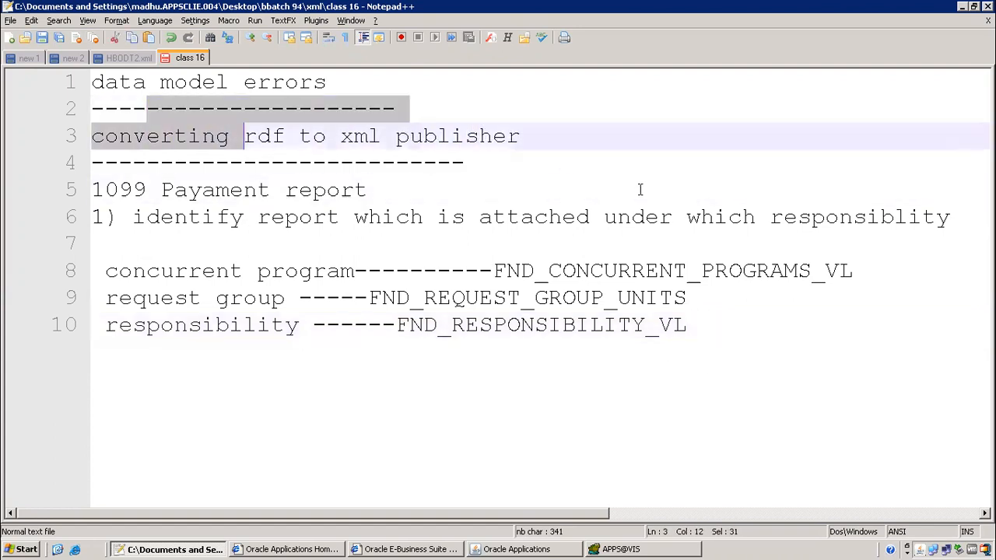
Add the line '2) submit report and check out put' after line 10, then return to Oracle
left_click(716, 331)
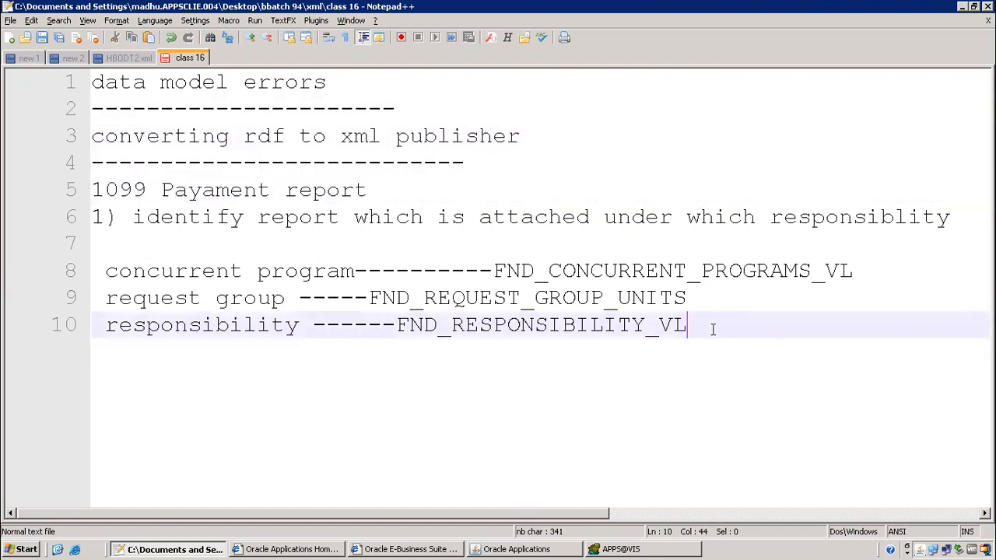
key("Return")
type("2) ")
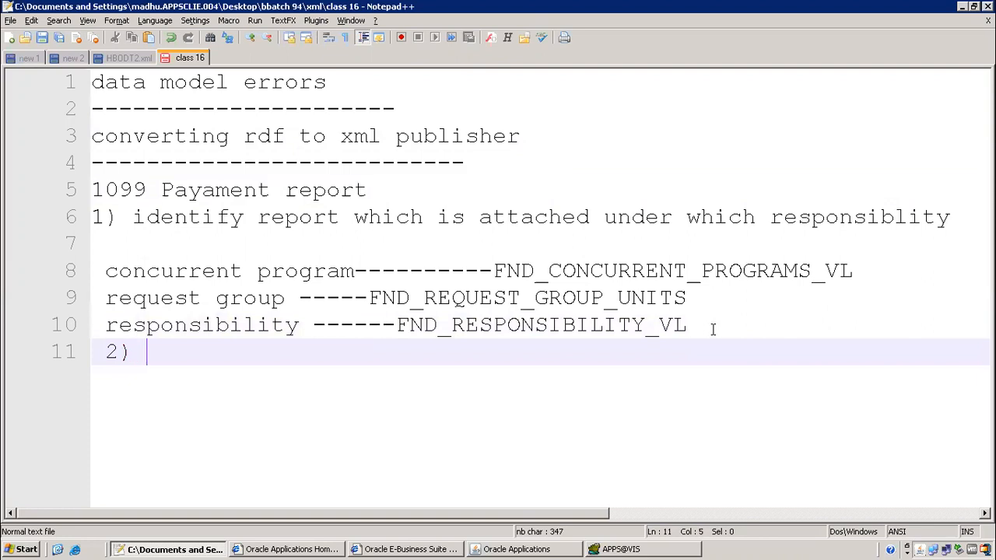
type("submit ")
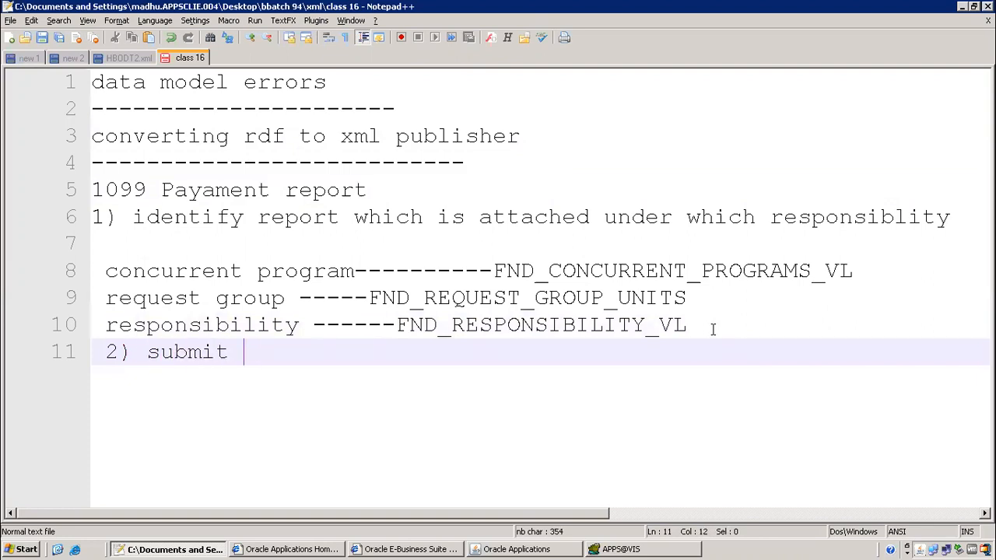
type("report and check out ")
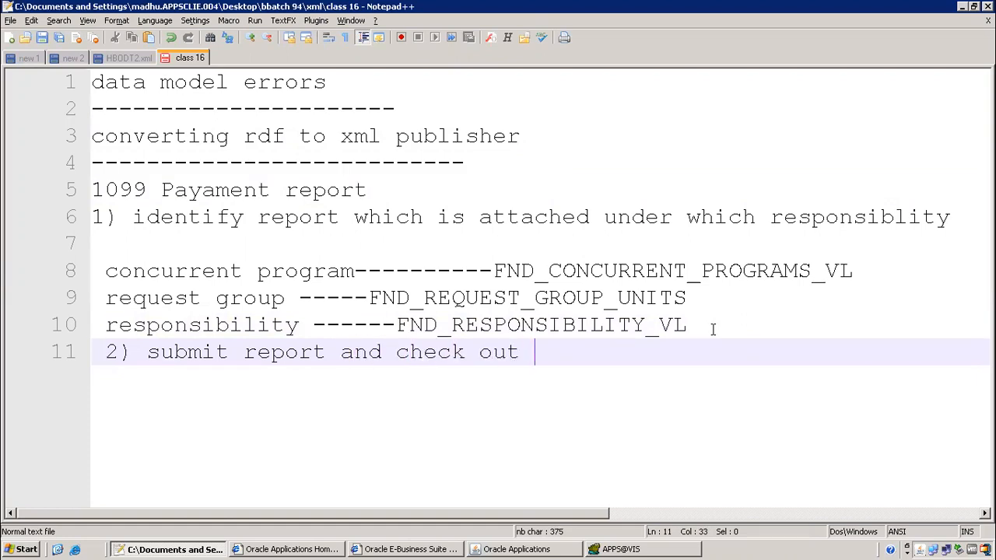
type("put")
key("Return")
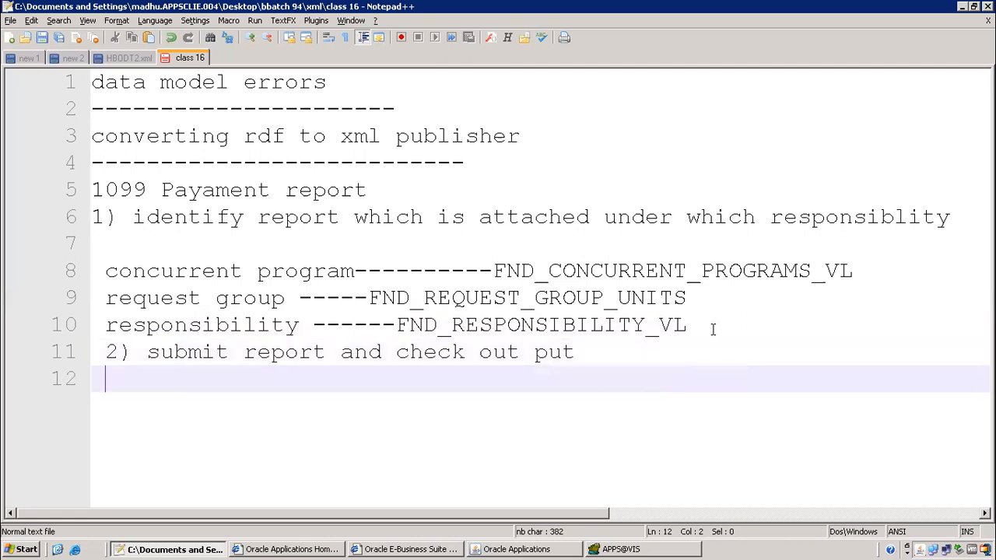
left_click(541, 549)
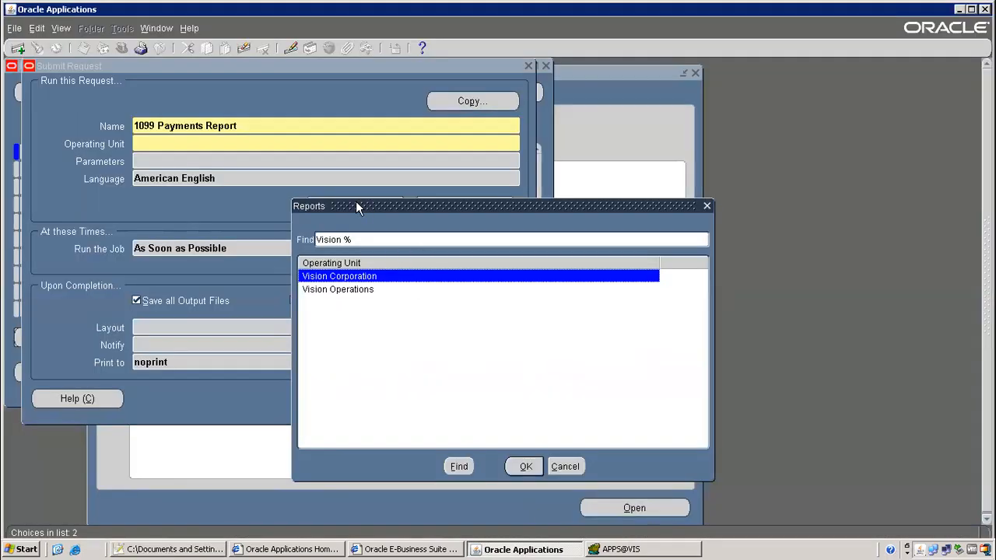
Accept Vision Corporation as the operating unit and close the request form without submitting
left_click(527, 467)
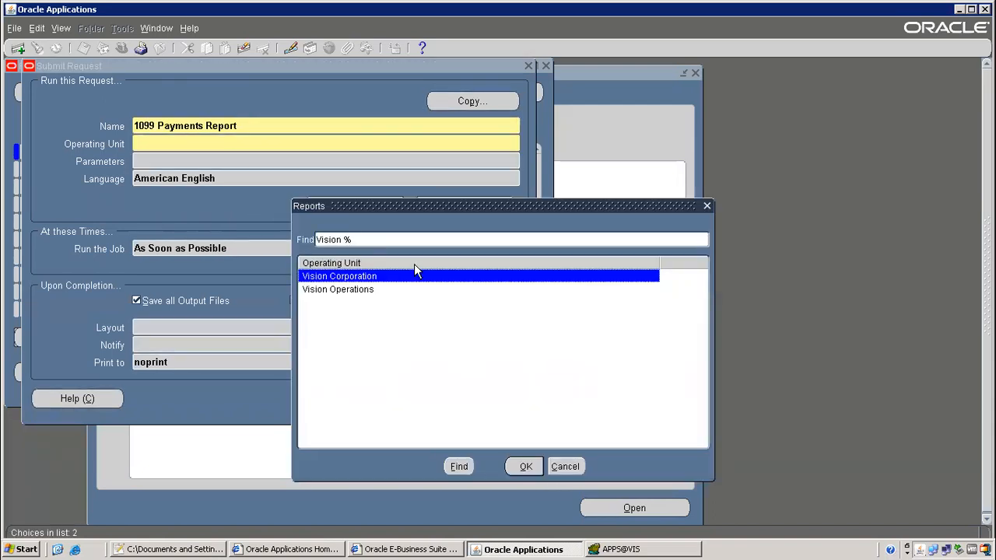
left_click(526, 466)
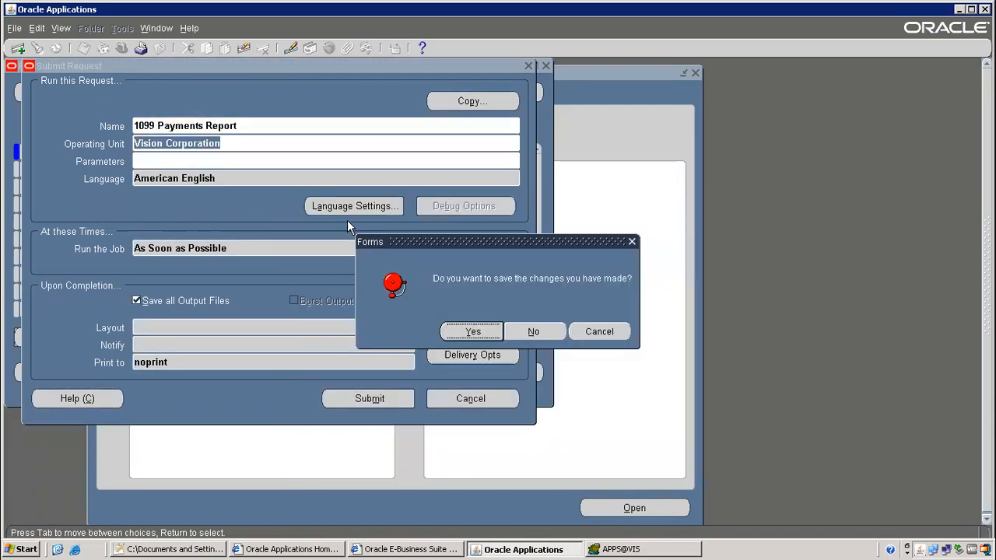
left_click(542, 334)
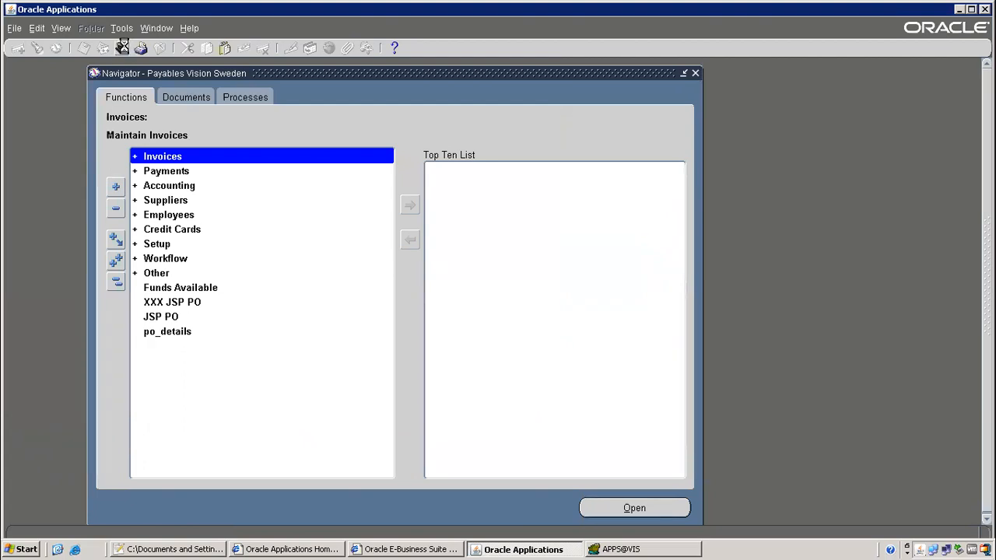
Switch to the Payables, Vision Operations (USA) responsibility and open a new Submit Request form
left_click(122, 48)
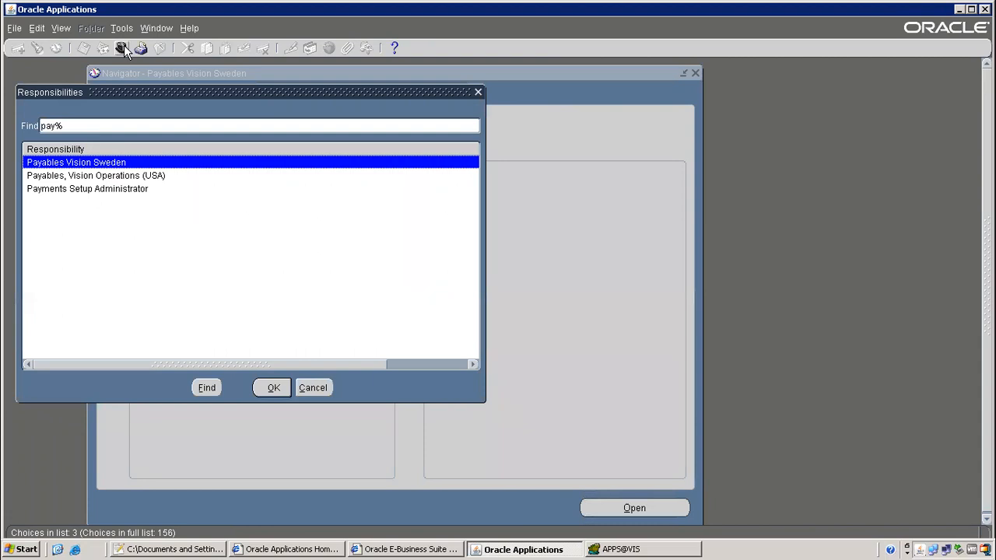
double_click(66, 176)
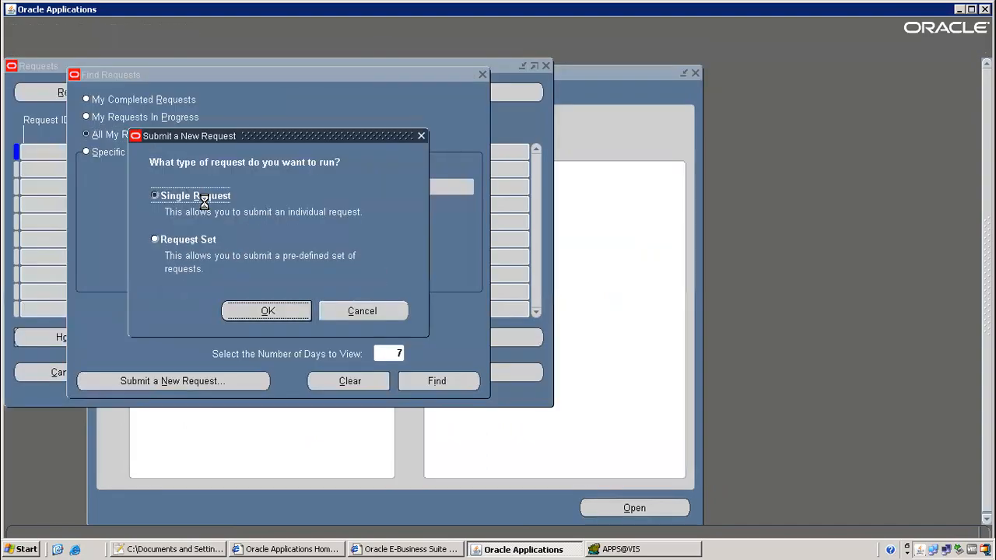
key("Return")
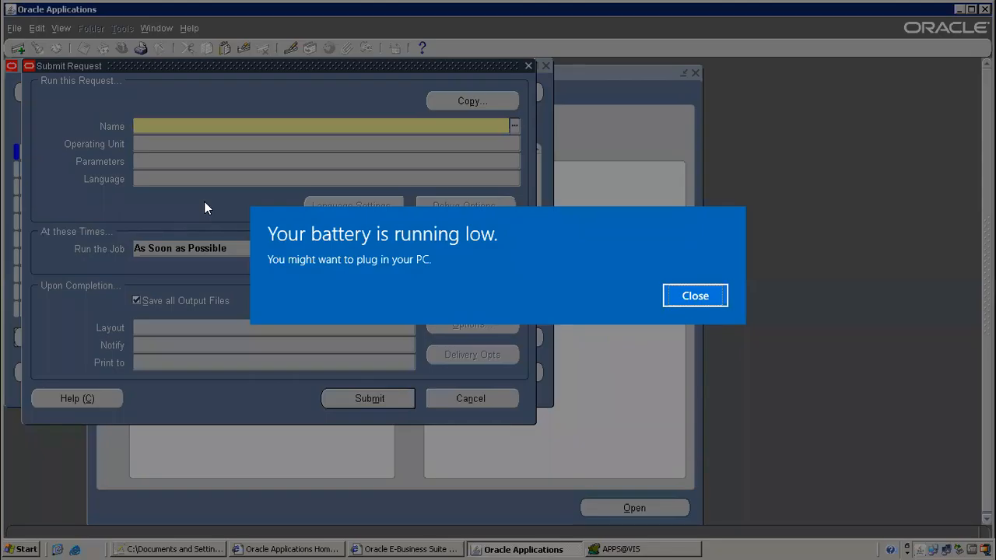
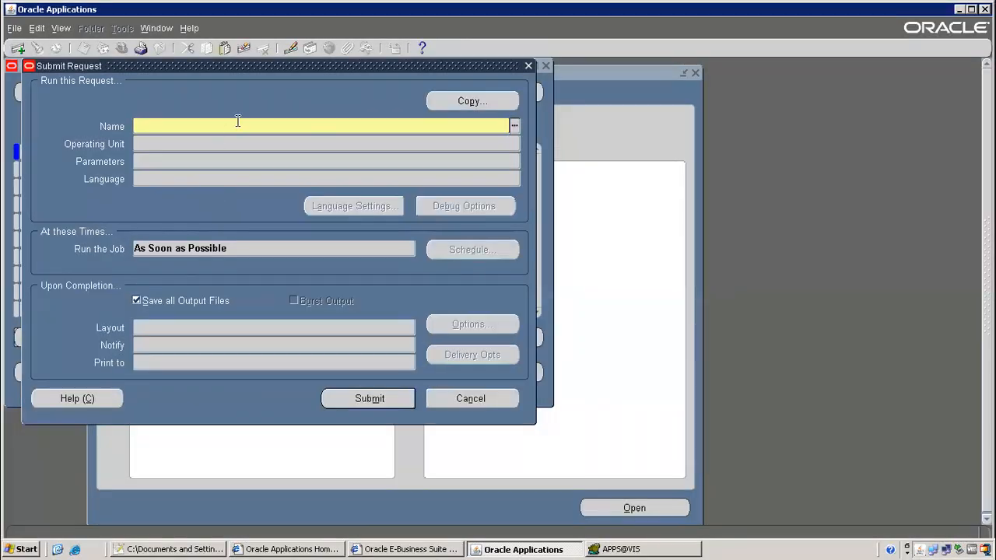
Choose the 1099 Payments Report with operating unit Vision Operations and focus its Group By parameter
type("1099 Pay")
key("Tab")
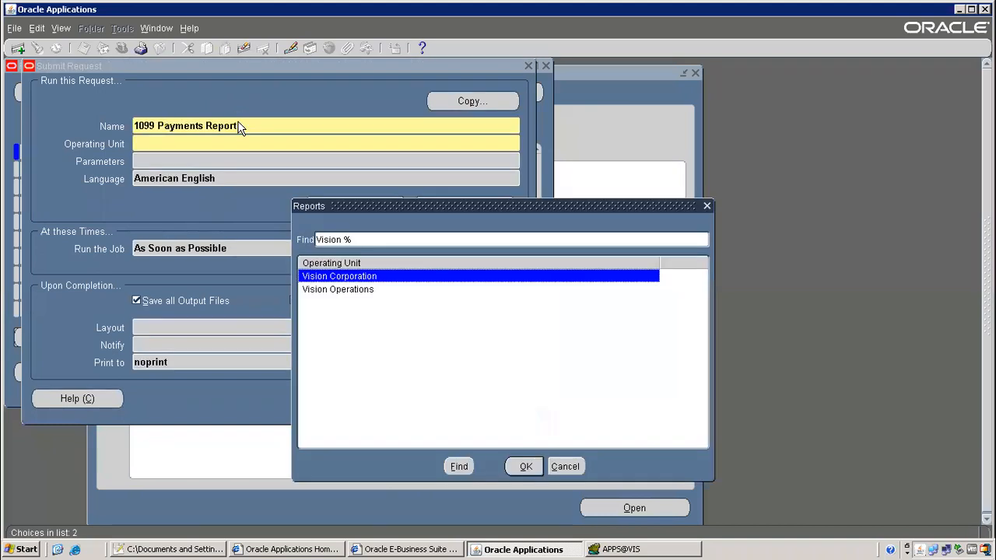
double_click(352, 290)
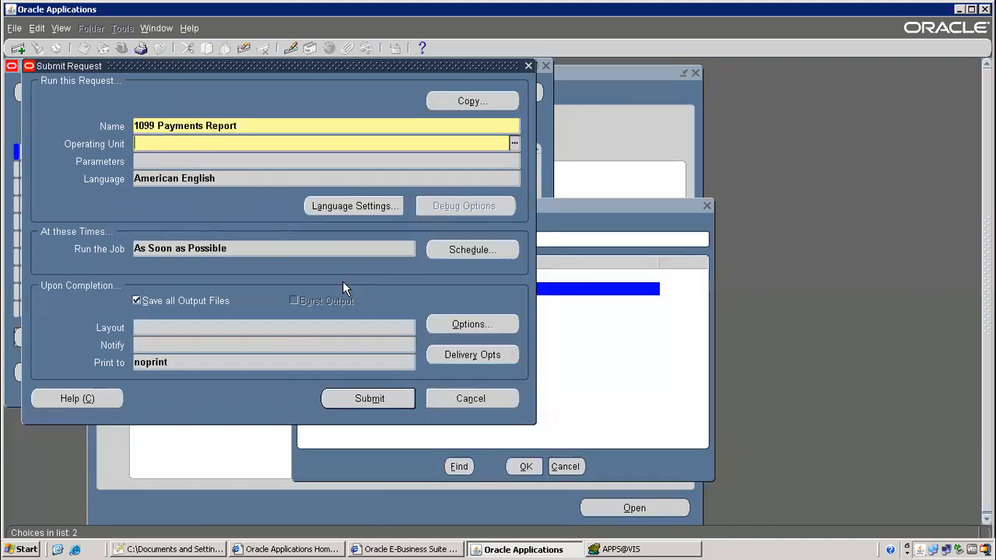
left_click(537, 210)
left_click(593, 196)
Keep Group By as Supplier and Reporting Option as Summary
left_click(600, 192)
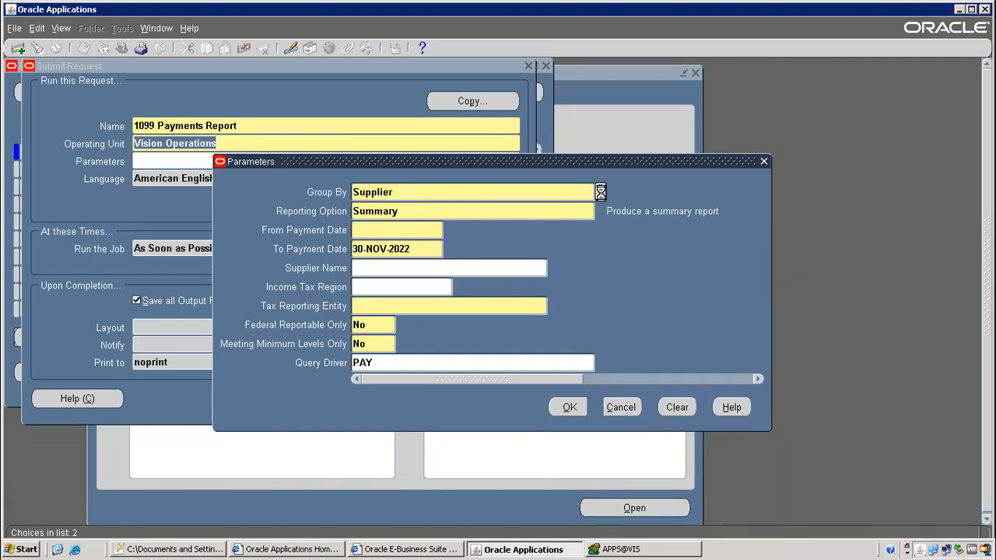
left_click(223, 346)
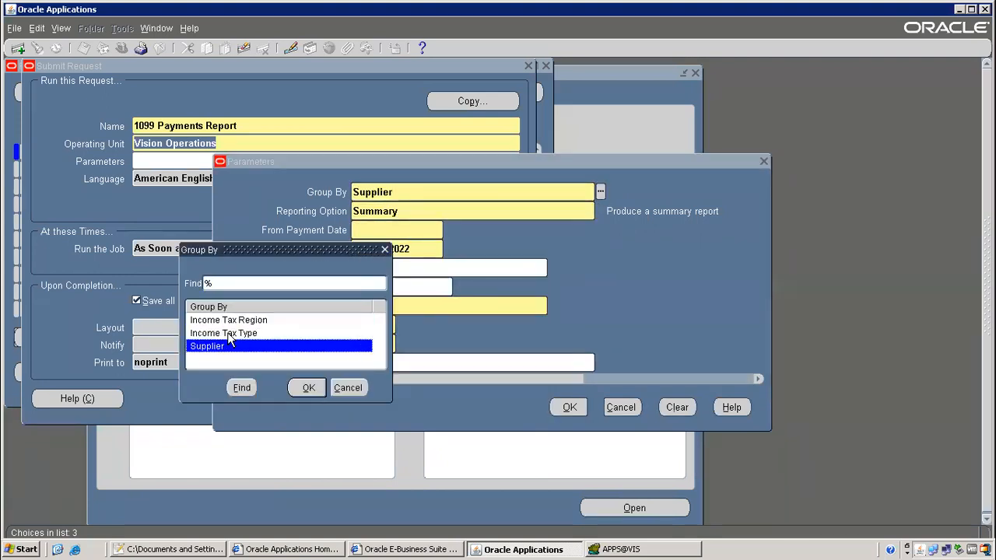
left_click(237, 333)
left_click_drag(265, 255, 884, 175)
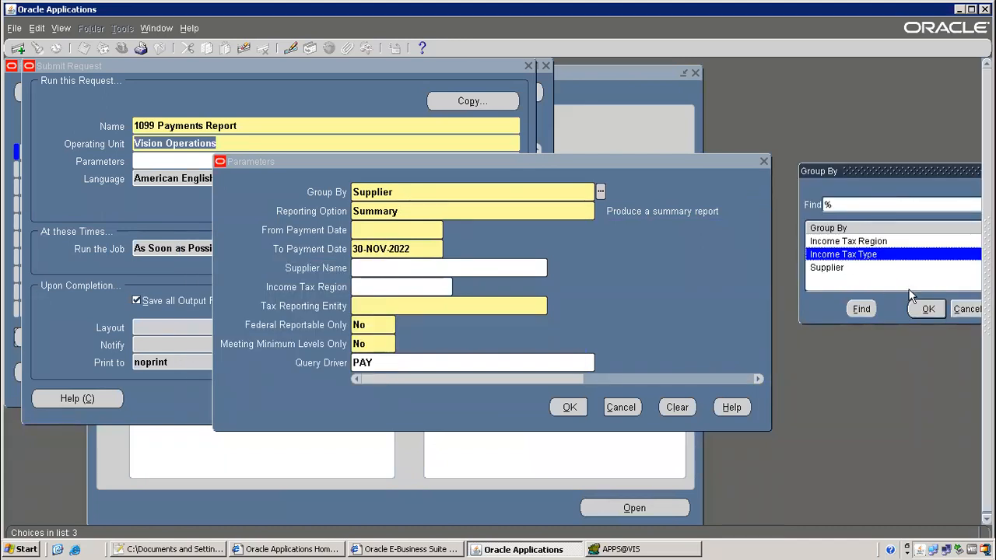
left_click(973, 309)
key("Tab")
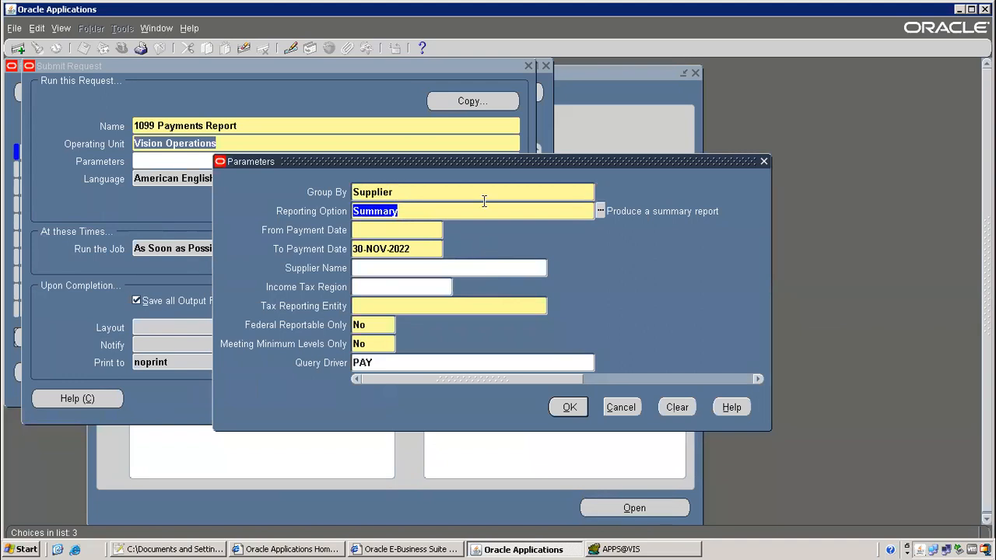
left_click(600, 212)
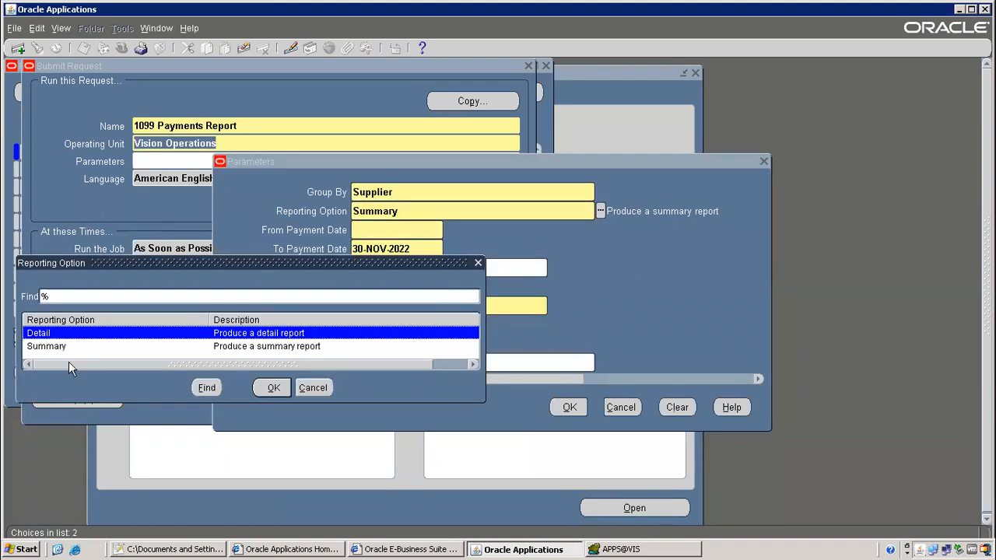
left_click(313, 388)
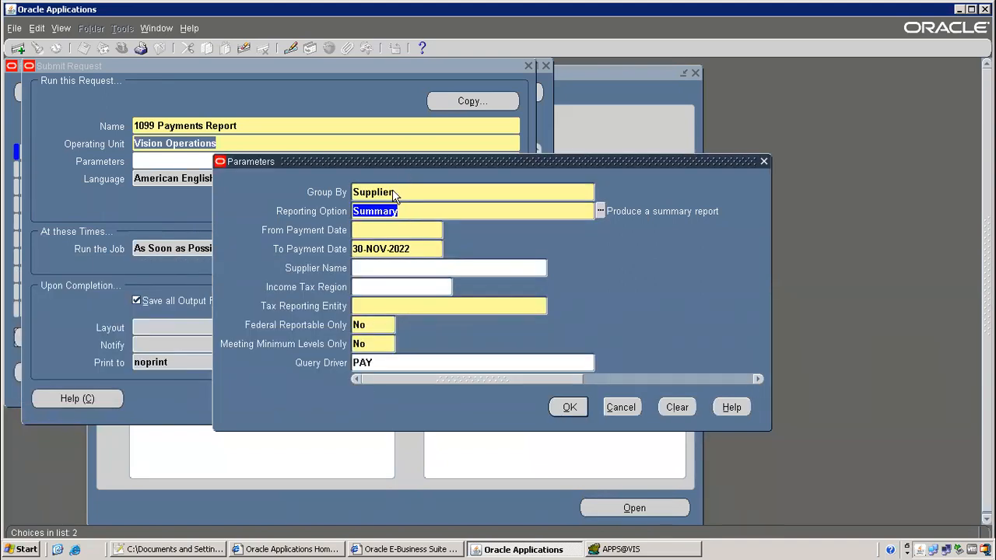
Set the payment date range from 01-JUN-2005 to 10-JUN-2005
left_click(377, 231)
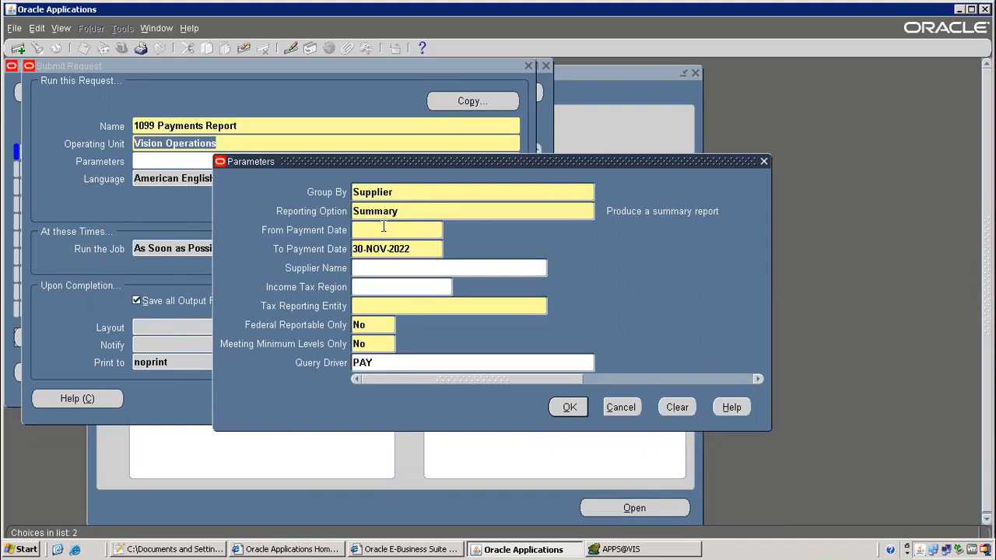
type("01-jun-2005")
key("Tab")
type("10-ju")
type("n-2005")
key("Tab")
Pick supplier Advantage Corp, enter tax entity Vision Operations, and confirm the parameters
type("Ad")
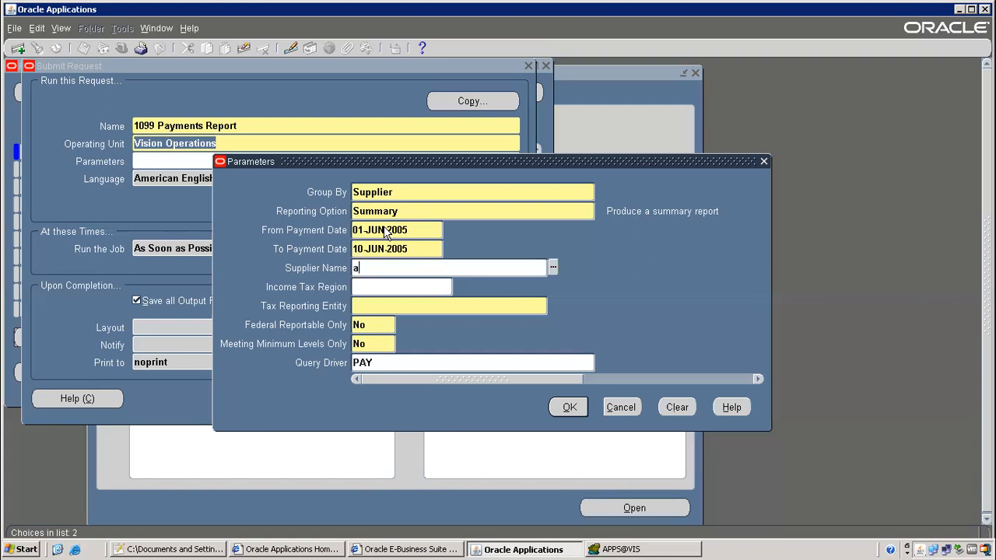
key("Tab")
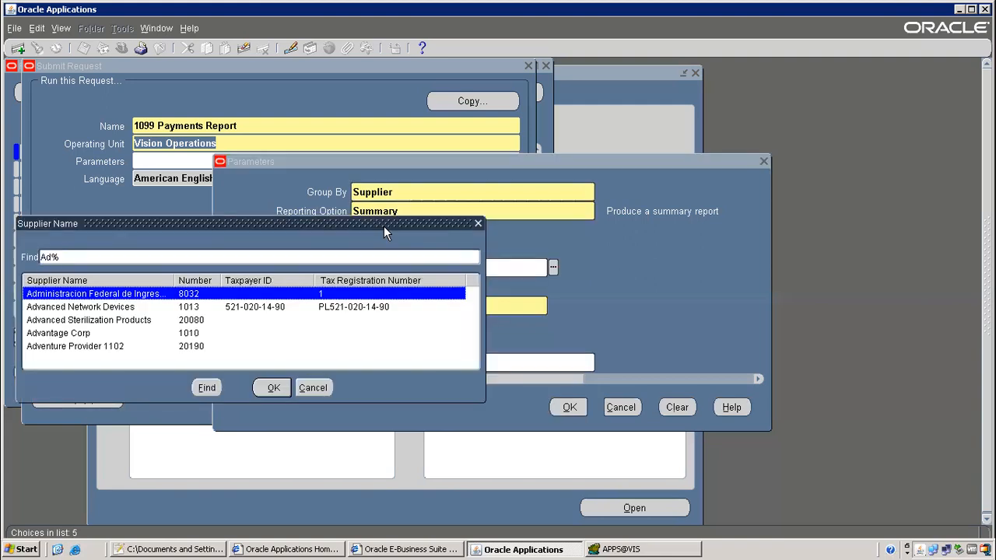
double_click(56, 336)
left_click(396, 308)
type("vsii")
type("ision")
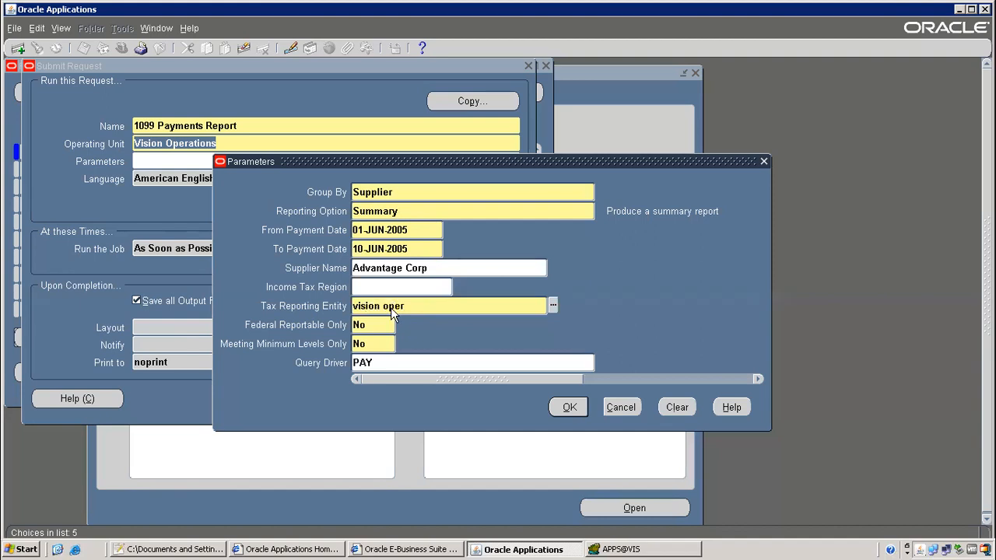
type(" oper")
key("Tab")
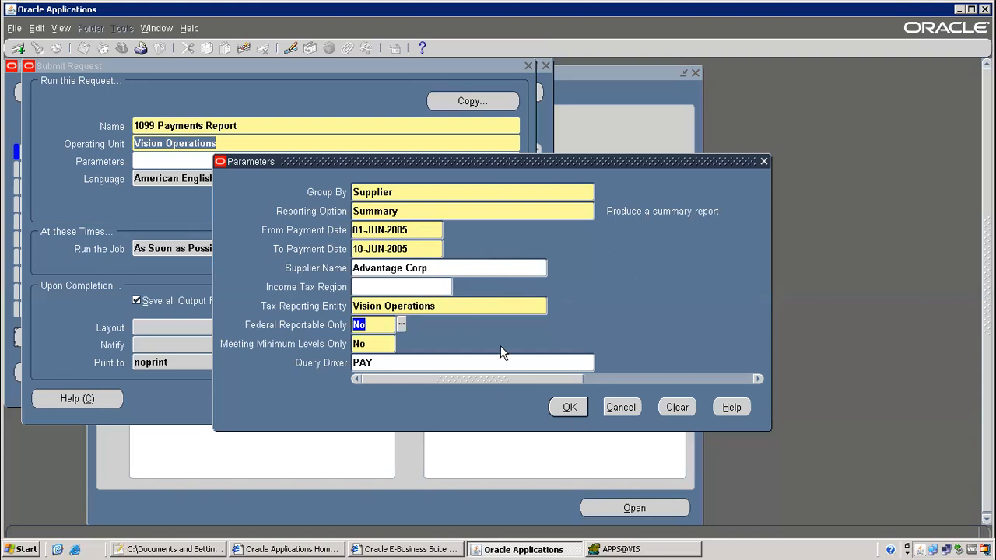
left_click(570, 409)
left_click(322, 155)
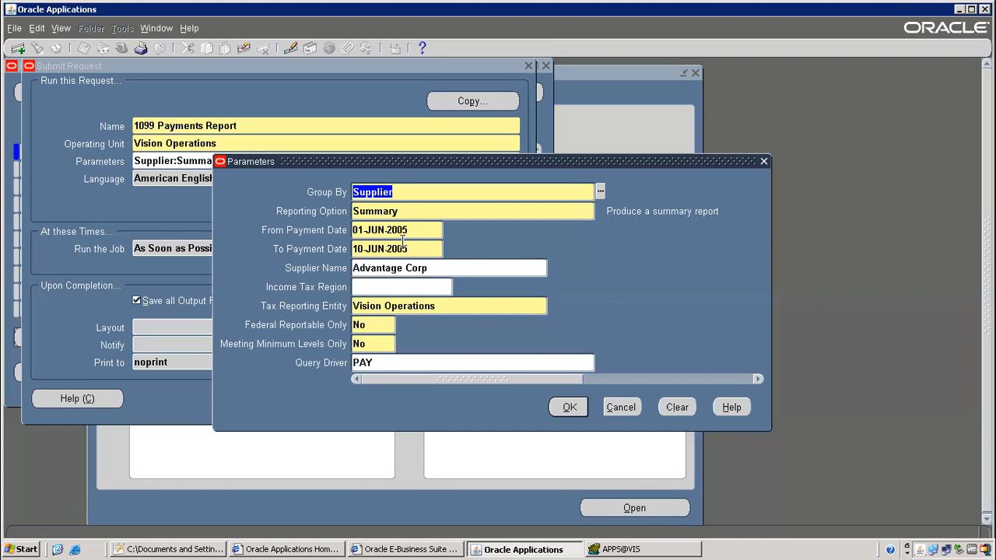
left_click(570, 408)
Submit the 1099 Payments Report request without adding another and list recent requests
left_click(373, 399)
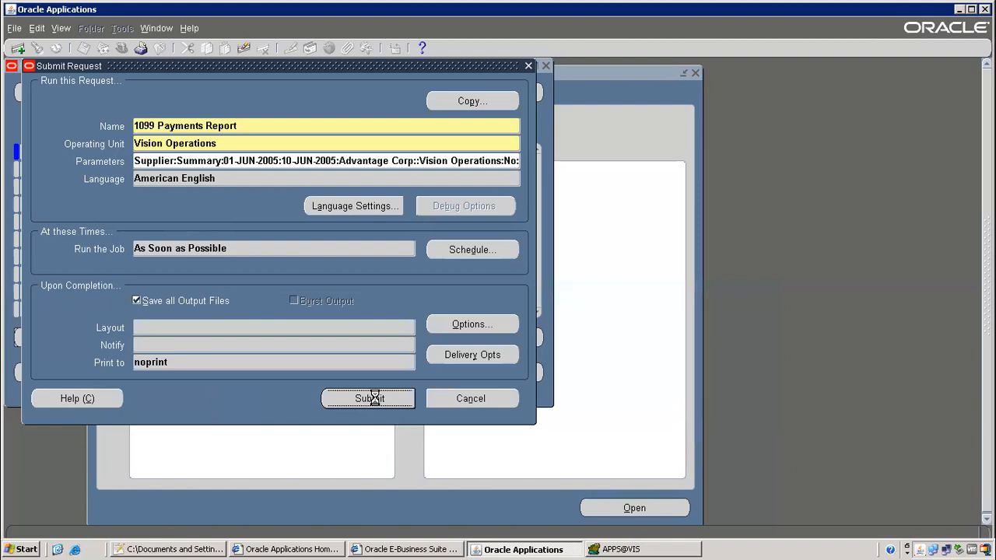
left_click(534, 333)
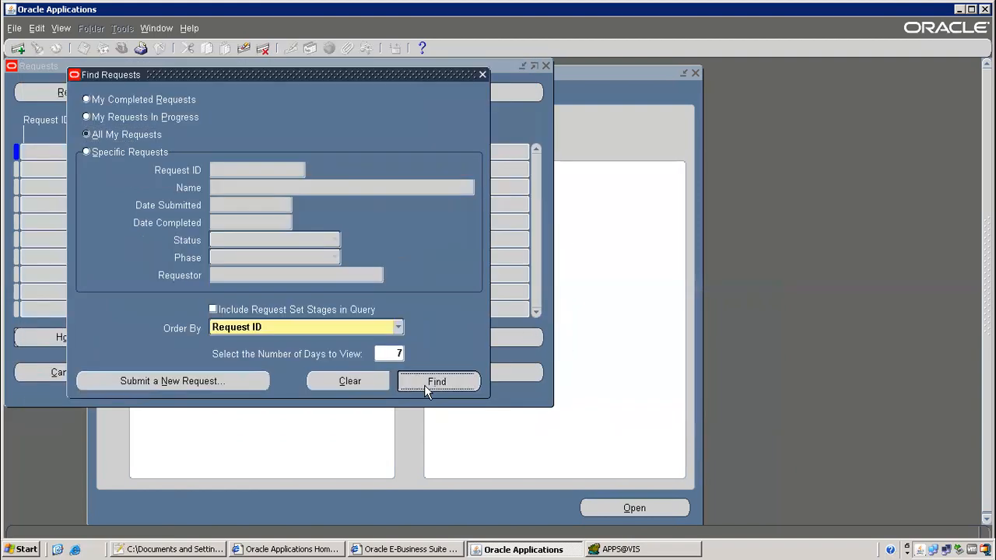
left_click(427, 384)
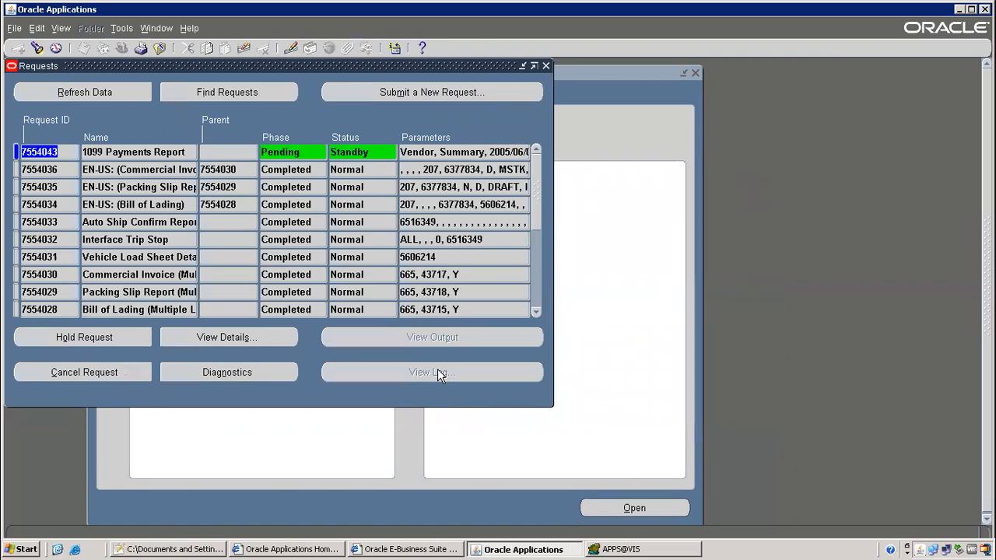
Refresh the requests until the report shows Completed, then view its output
left_click(84, 93)
left_click(82, 90)
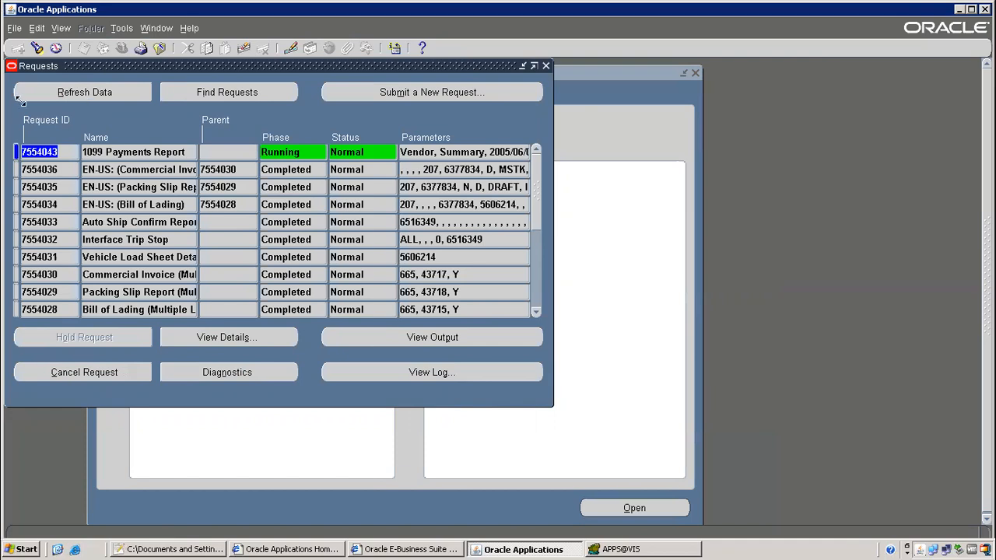
left_click(88, 94)
left_click(102, 92)
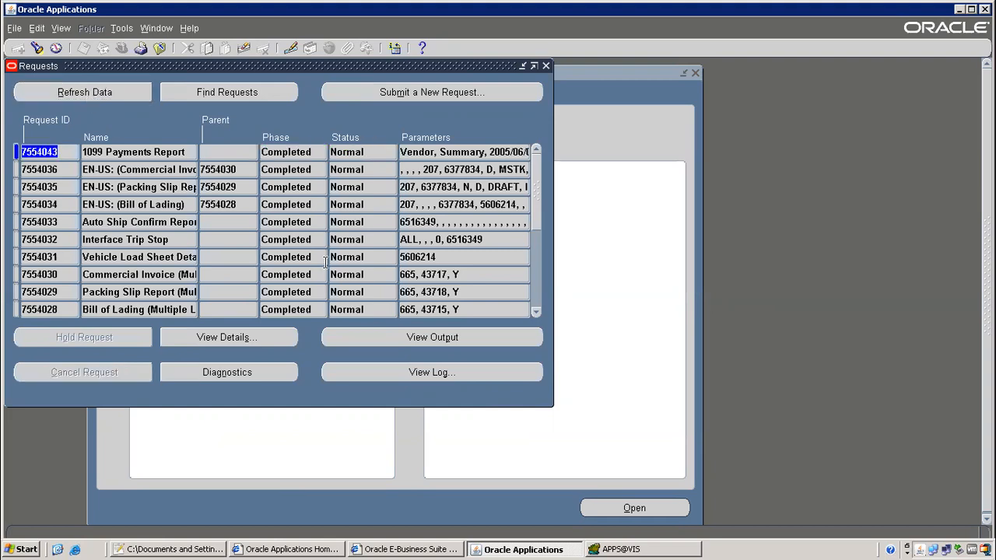
left_click(366, 340)
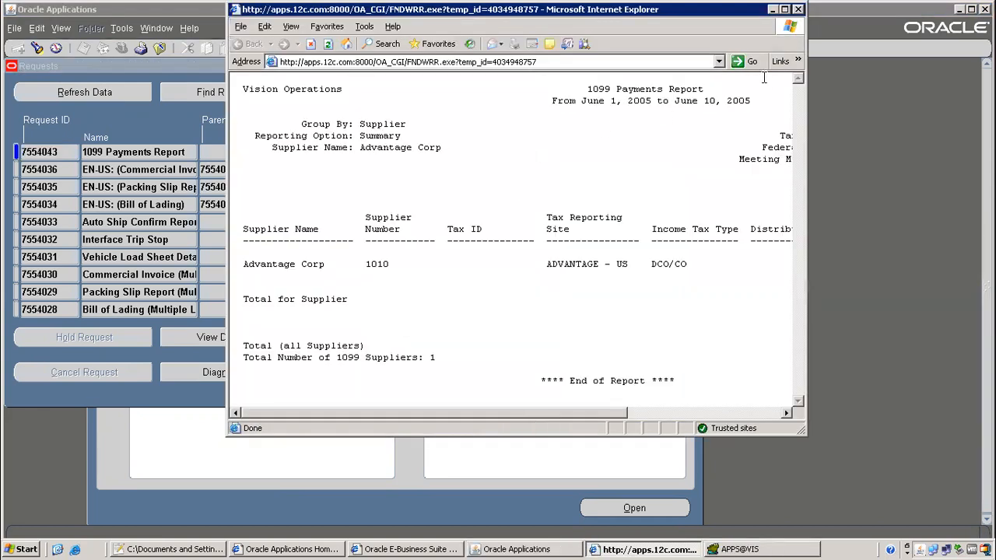
Maximize the report output window and select, then deselect, the report text
left_click(785, 9)
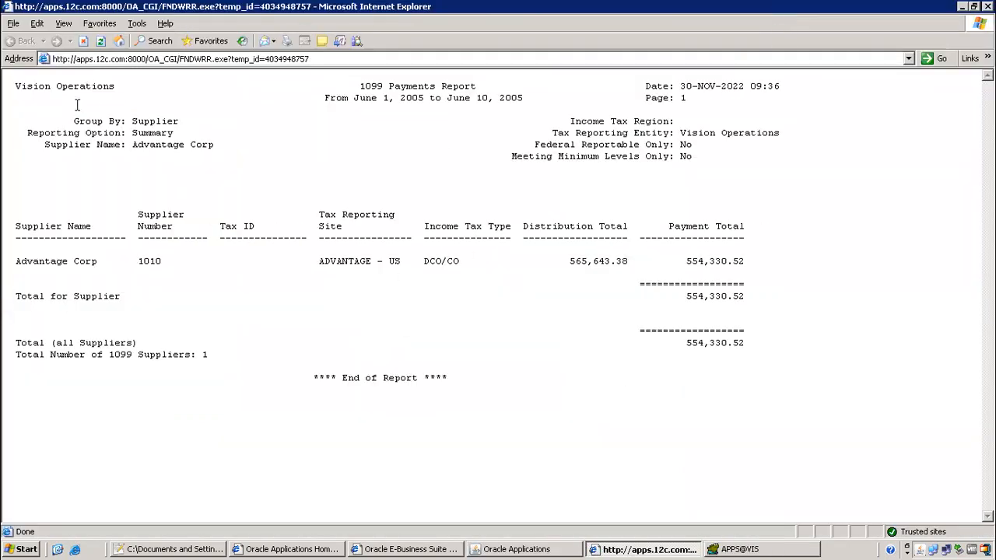
left_click_drag(74, 100, 691, 99)
left_click_drag(580, 160, 812, 463)
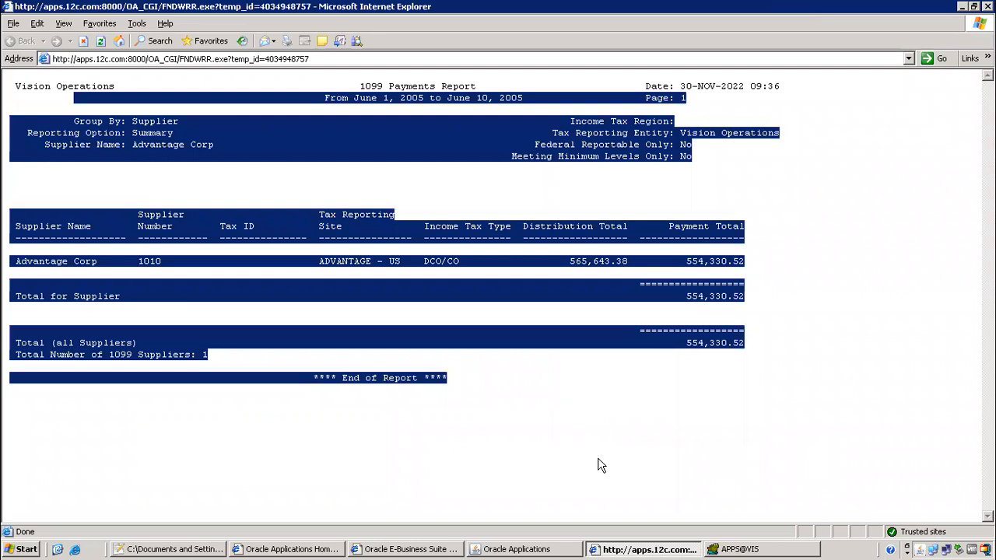
left_click(64, 182)
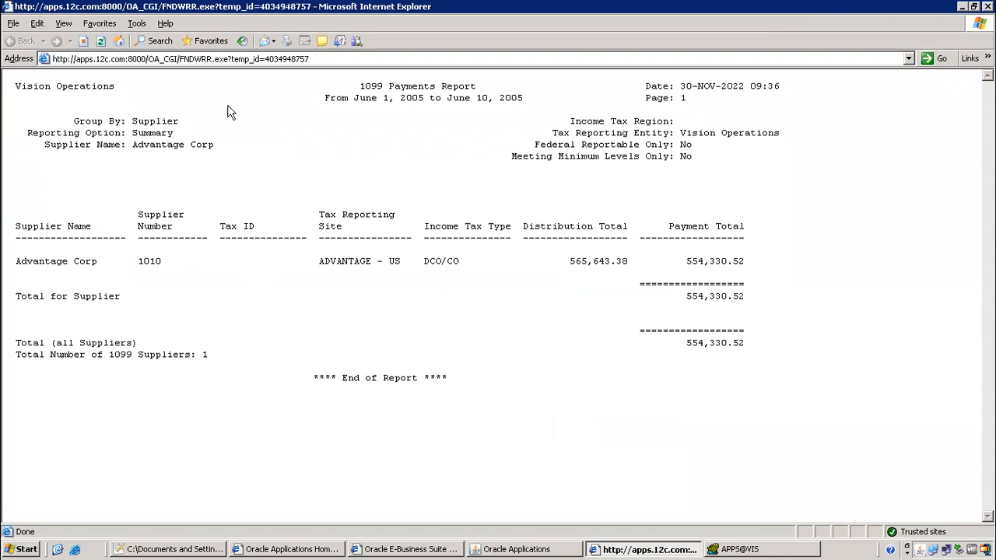
left_click(26, 550)
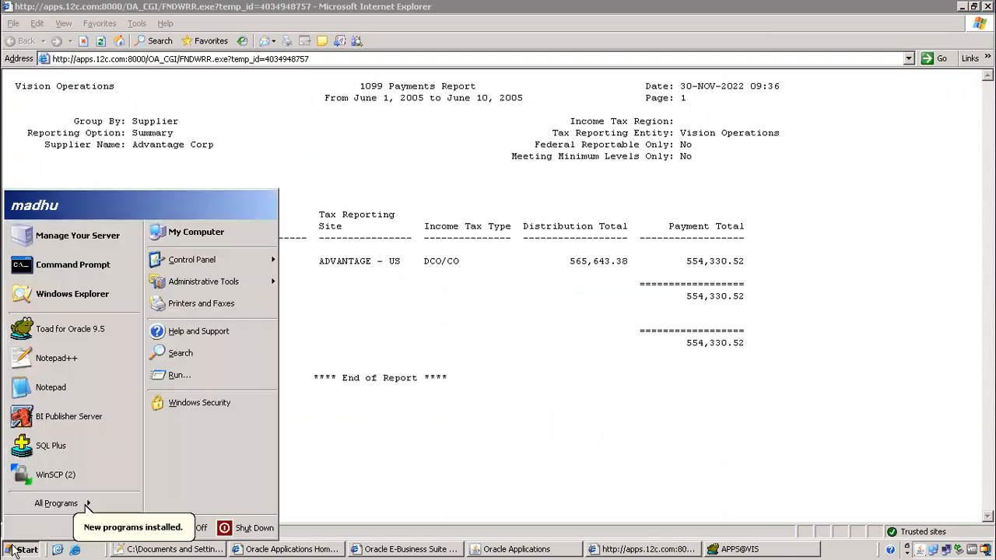
Launch Microsoft Word through Run with winword and restore its window size
left_click(186, 377)
type("wi")
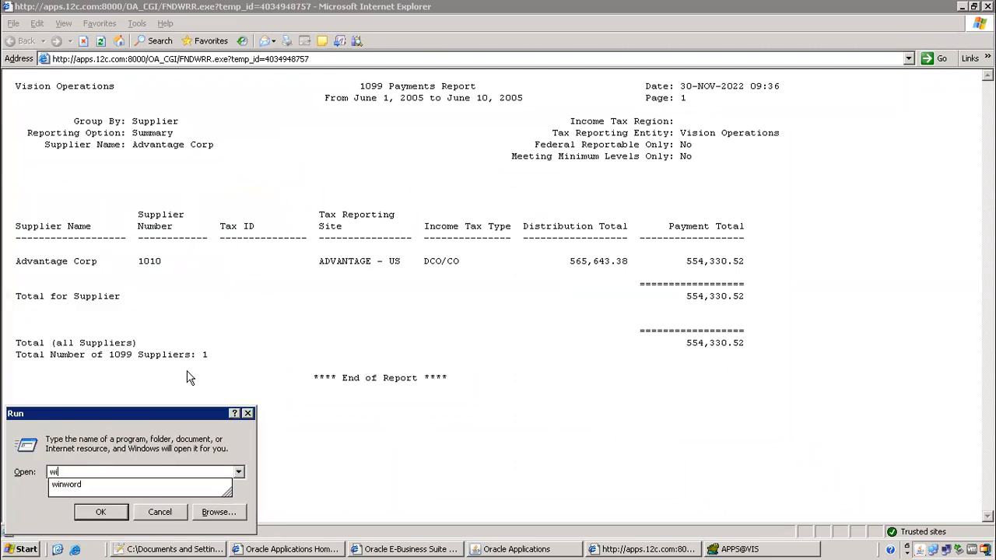
key("Down")
key("Return")
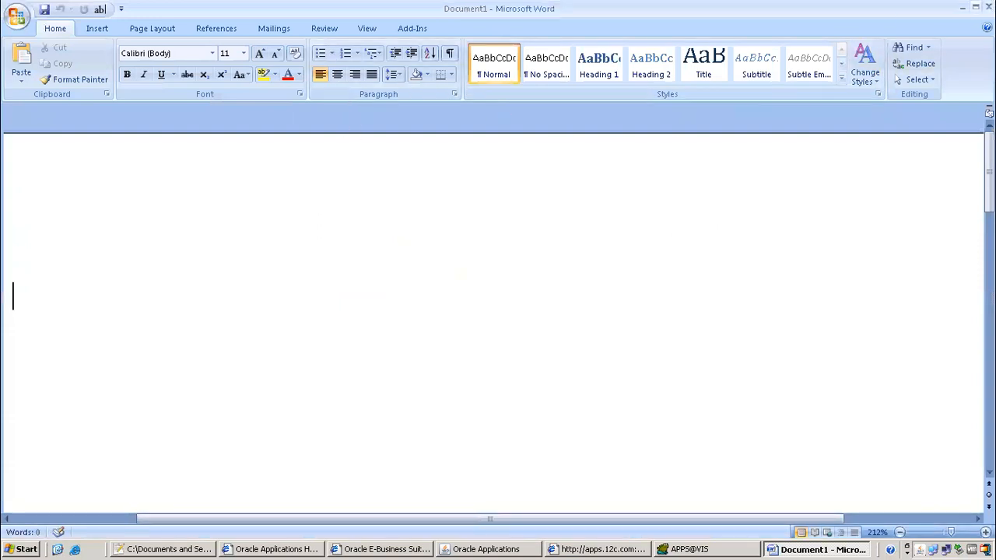
double_click(563, 14)
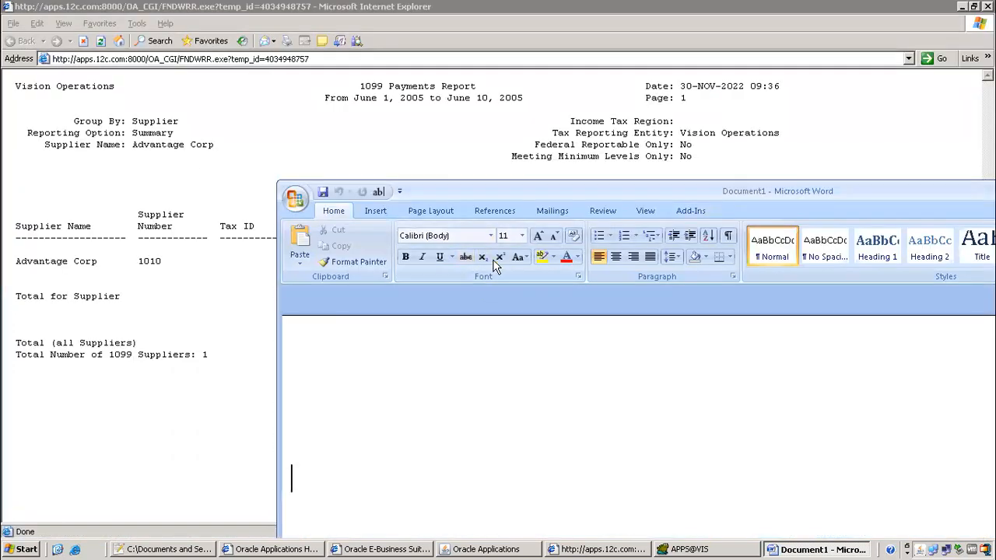
Bring the report output back in front and select, then deselect, its Group By-to-totals text
left_click(67, 211)
left_click_drag(84, 119, 714, 417)
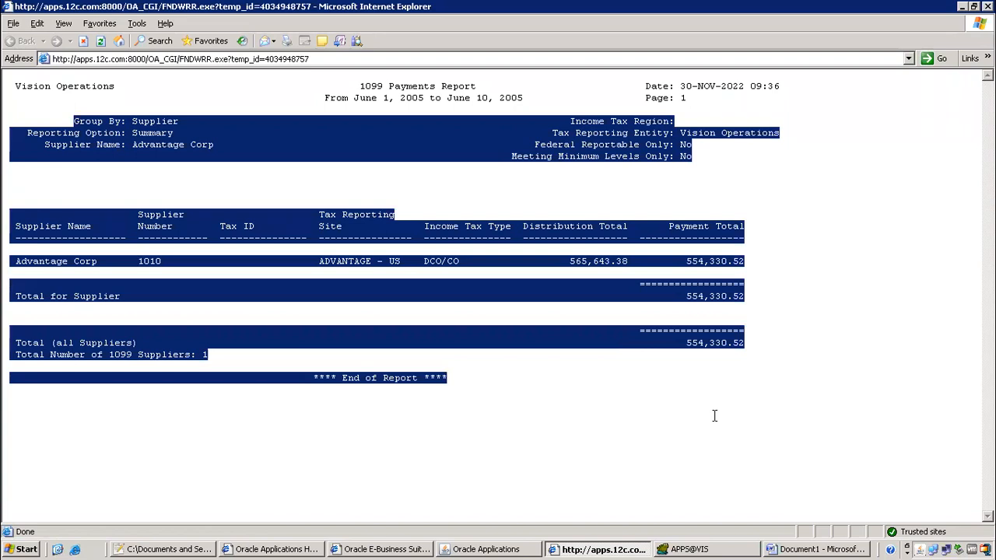
left_click(609, 407)
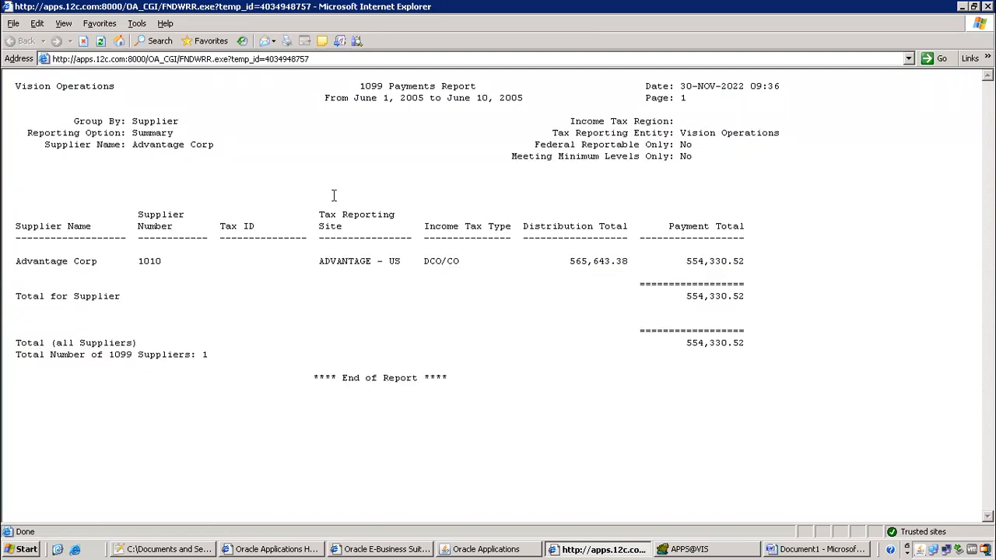
left_click_drag(143, 123, 934, 362)
left_click(736, 366)
Start Save As, browse to Desktop\bbatch 94\xml, and create and open a new 1099 folder
left_click(14, 23)
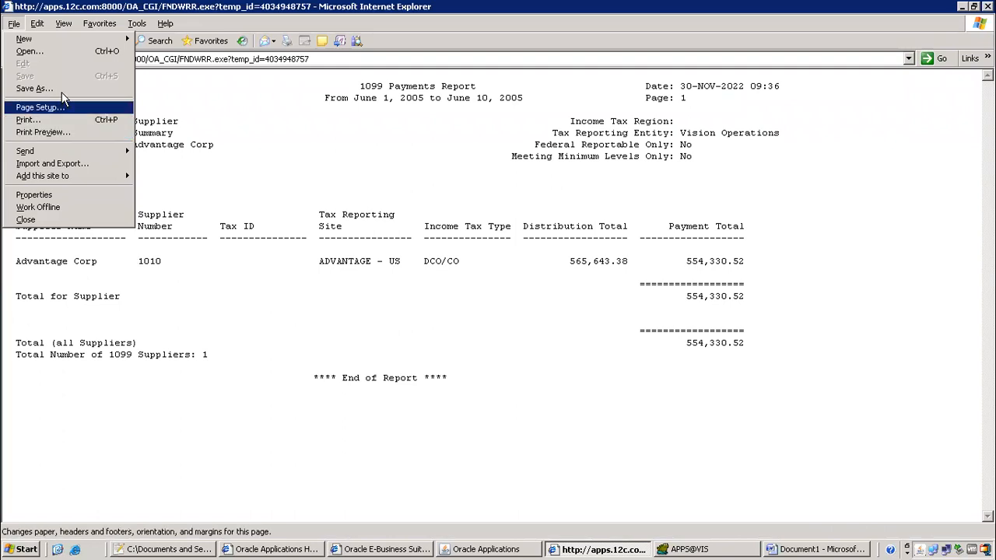
left_click(34, 88)
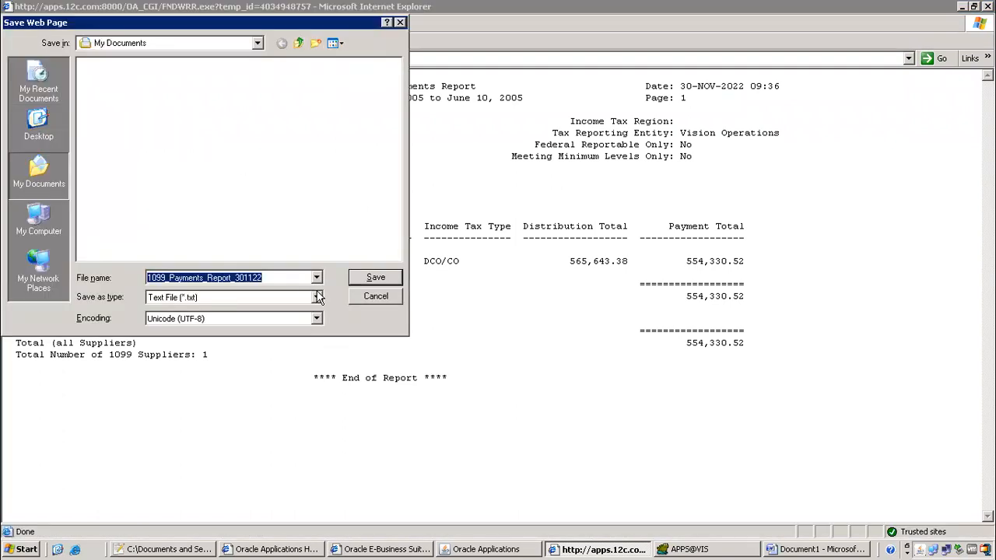
left_click(56, 226)
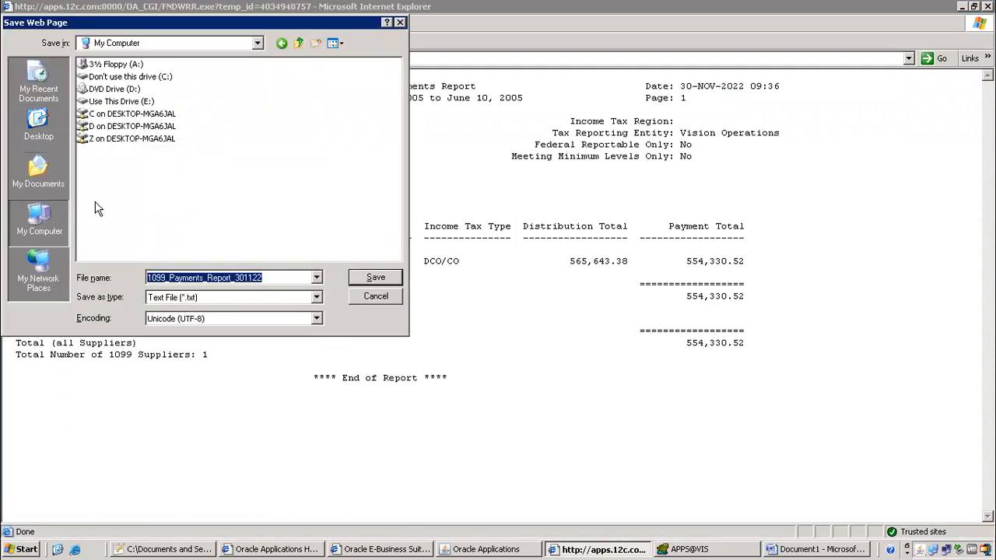
left_click(62, 140)
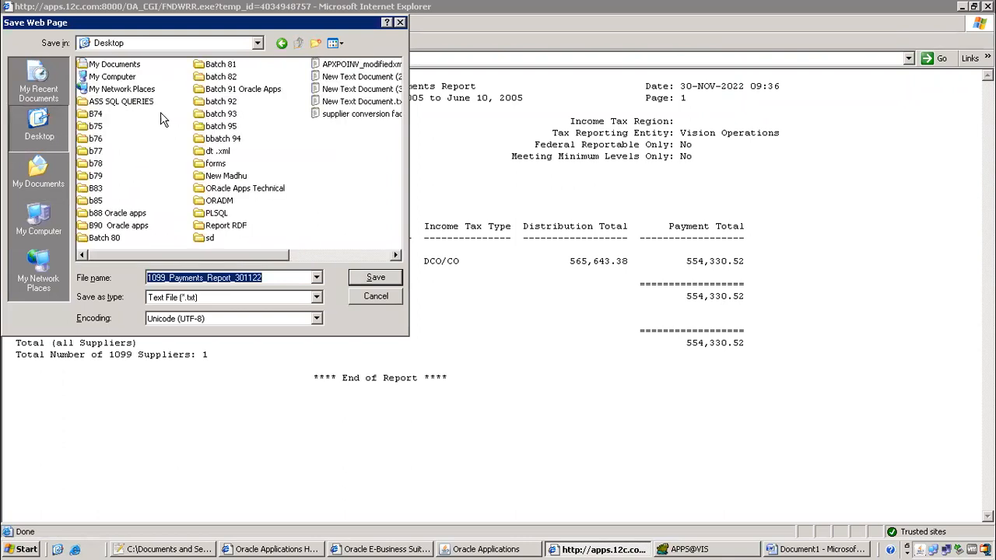
double_click(235, 143)
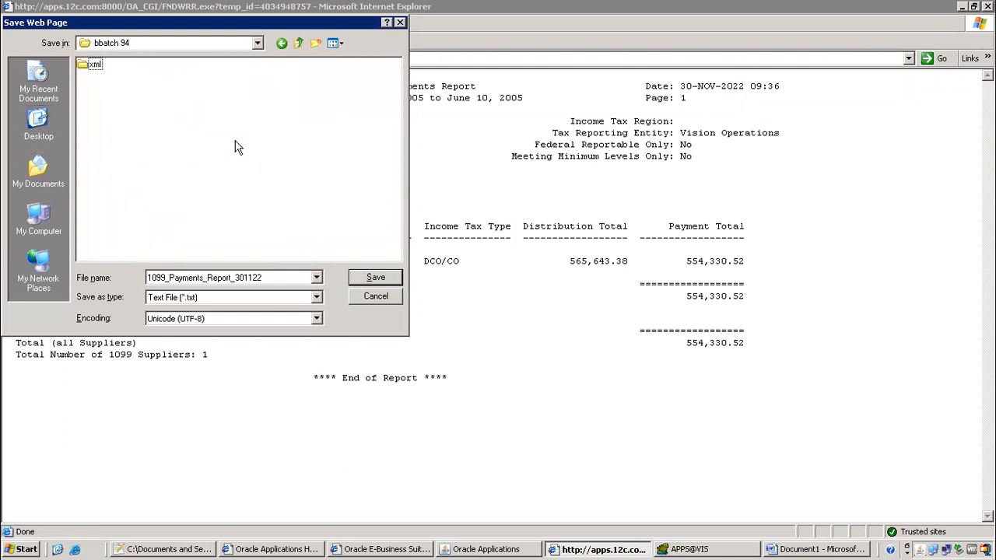
double_click(92, 63)
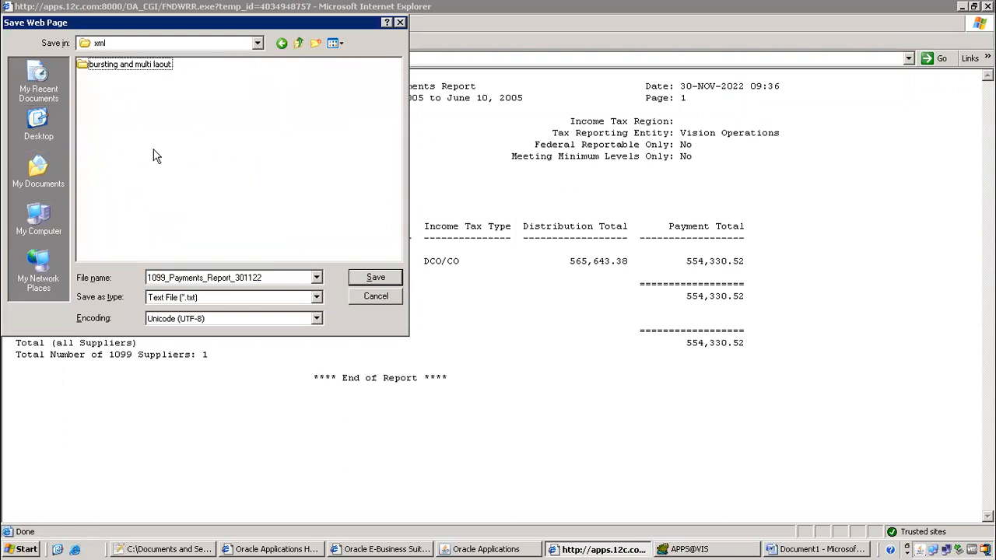
left_click(314, 44)
type("1099")
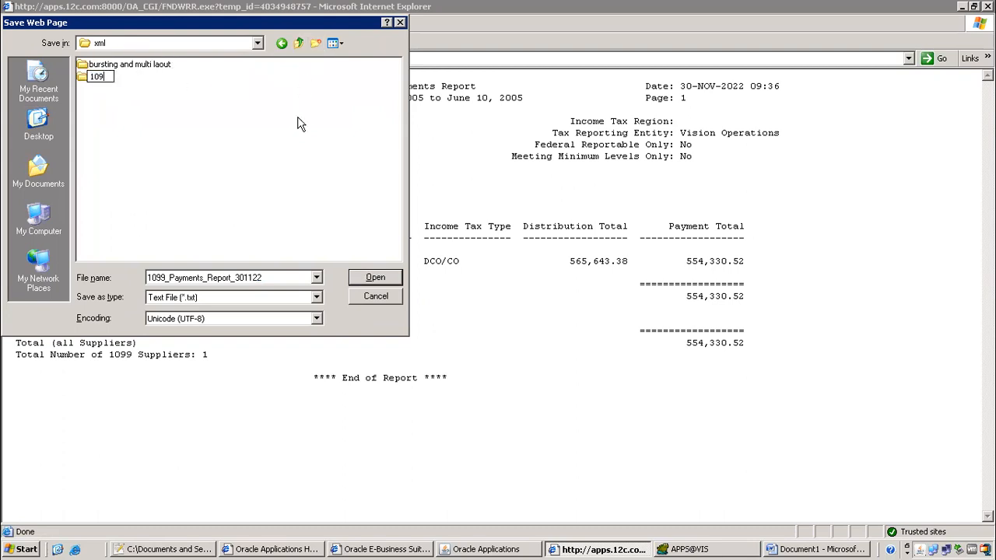
key("Return")
key("Return")
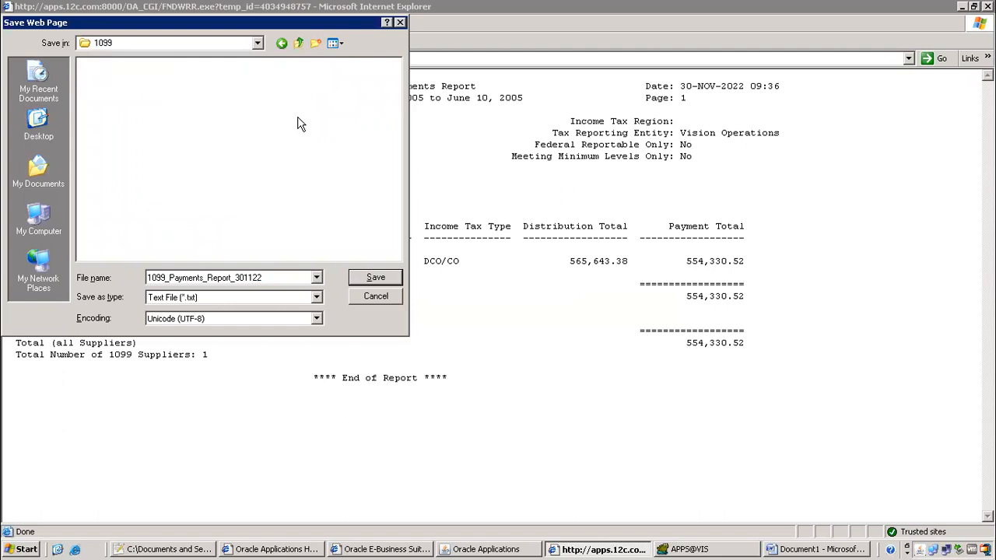
Save the output as 1099_Payments_Report_supplier_summary in the 1099 folder
left_click(274, 274)
left_click_drag(276, 24, 682, 252)
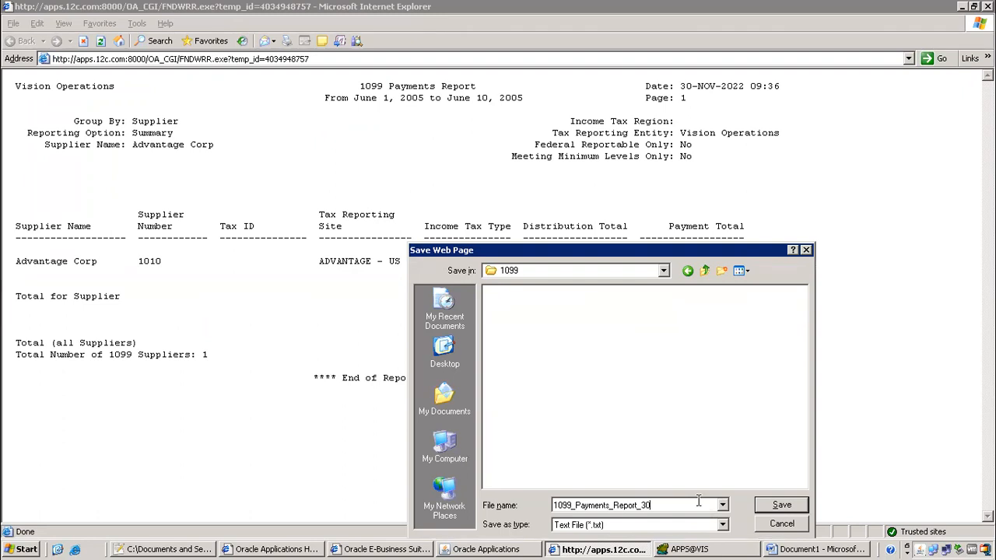
type("s")
type("upplier_summary")
key("Return")
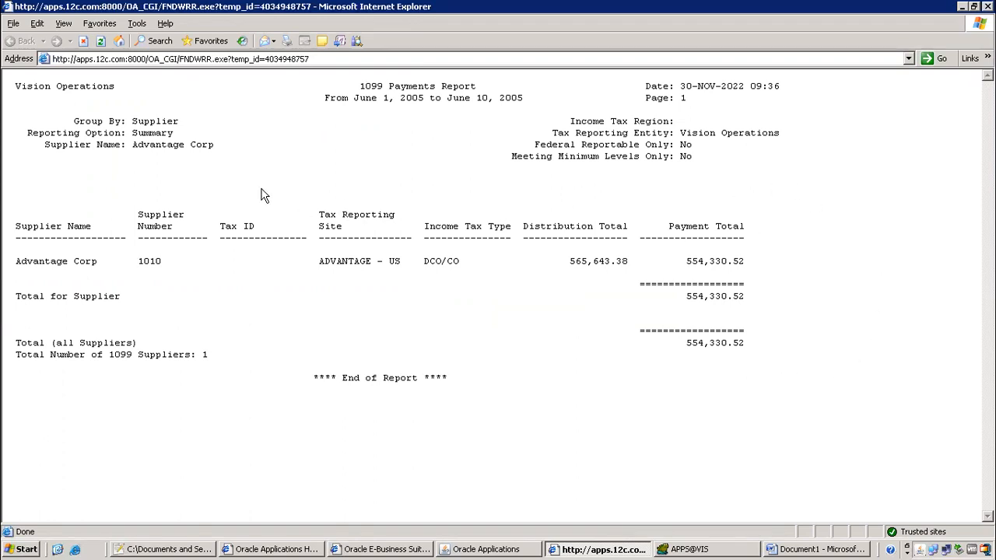
Close the report output window and select the step 2 text in the class 16 notes
left_click_drag(261, 155, 819, 371)
left_click(819, 371)
mouse_move(320, 7)
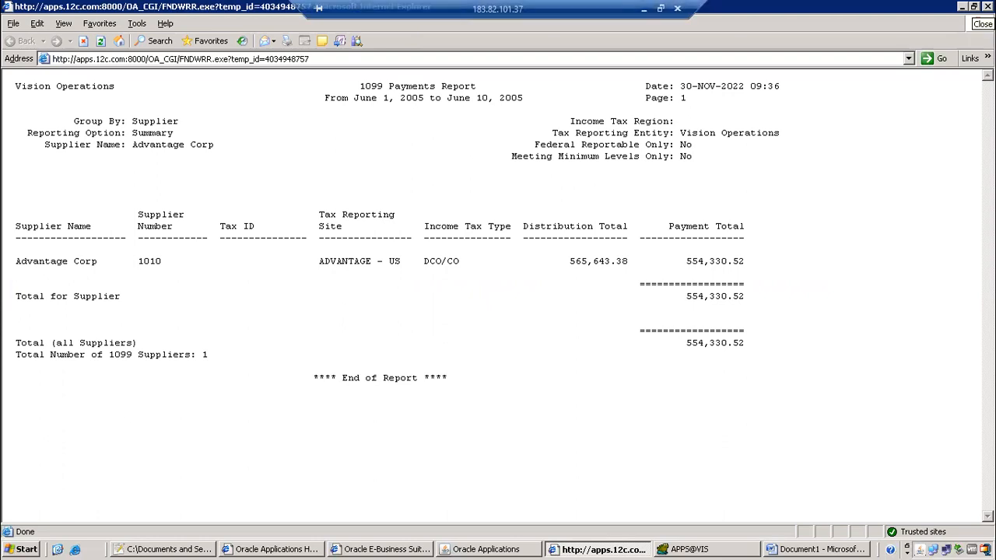
left_click(988, 7)
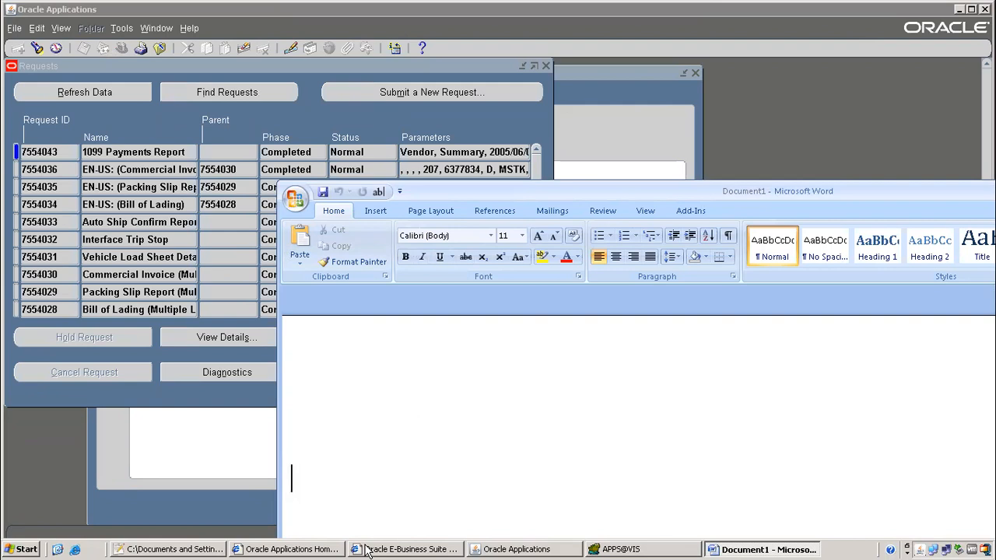
left_click(194, 548)
left_click_drag(147, 352, 606, 359)
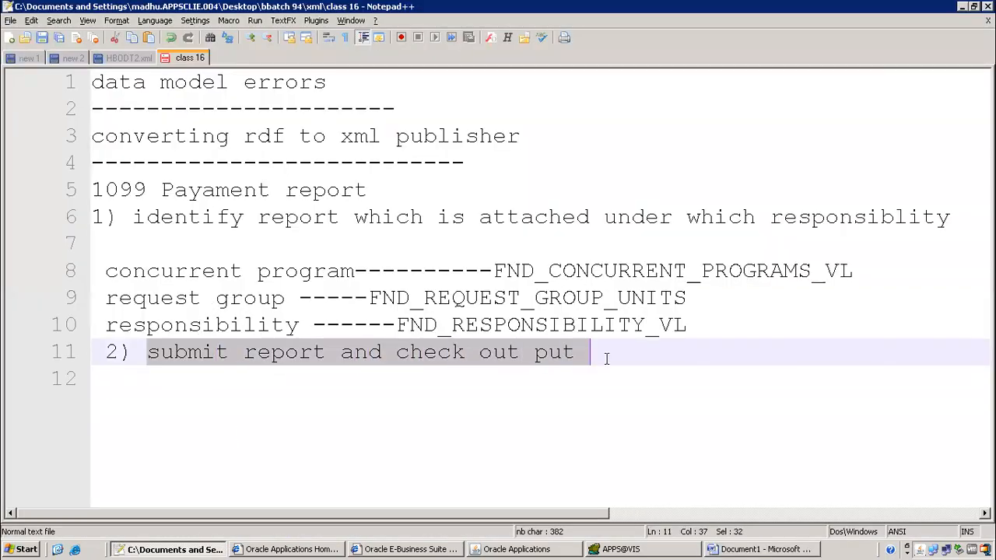
Append ' and save output' to step 2 on line 11 and start a '3)' line
left_click(602, 358)
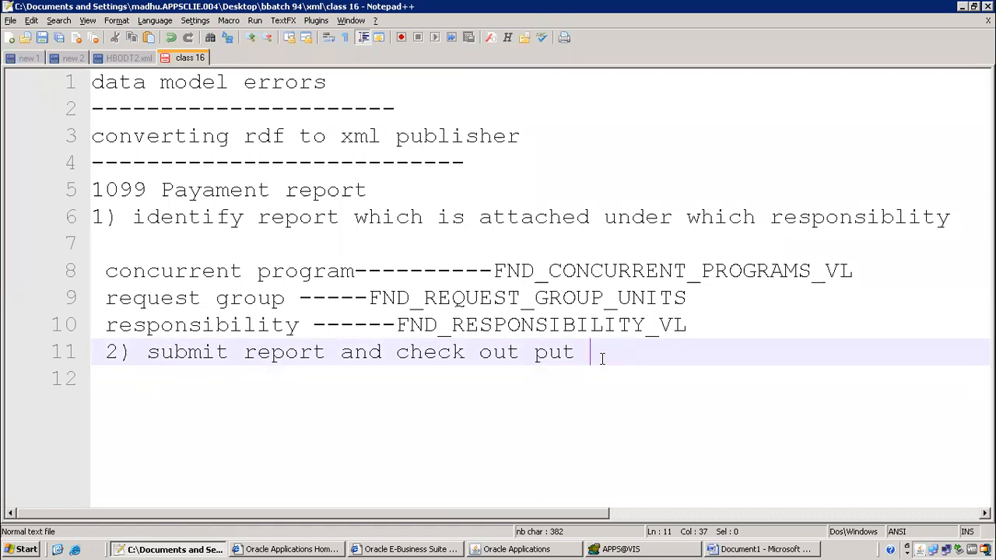
type("sand save output")
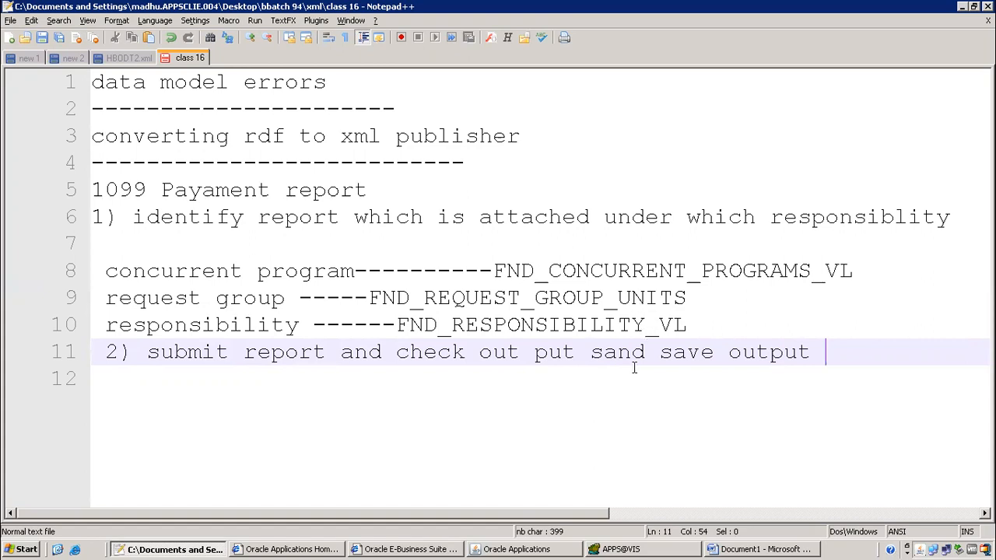
left_click(604, 356)
key("BackSpace")
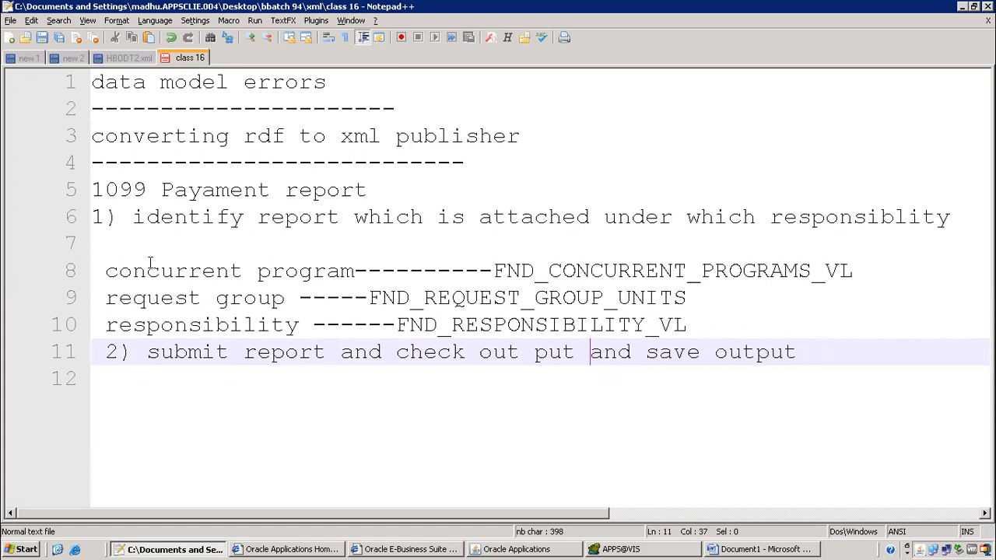
left_click(816, 355)
key("Return")
type("3)")
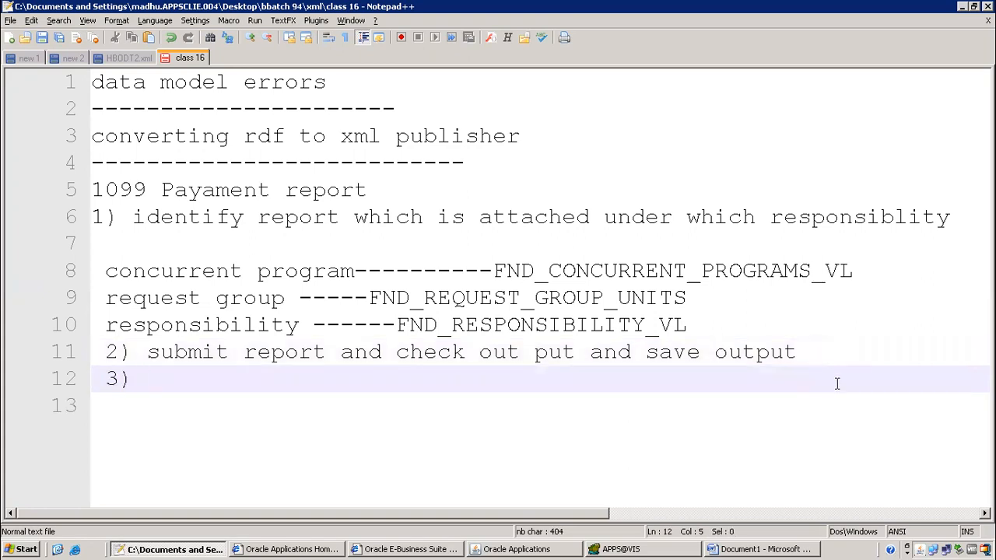
left_click(510, 549)
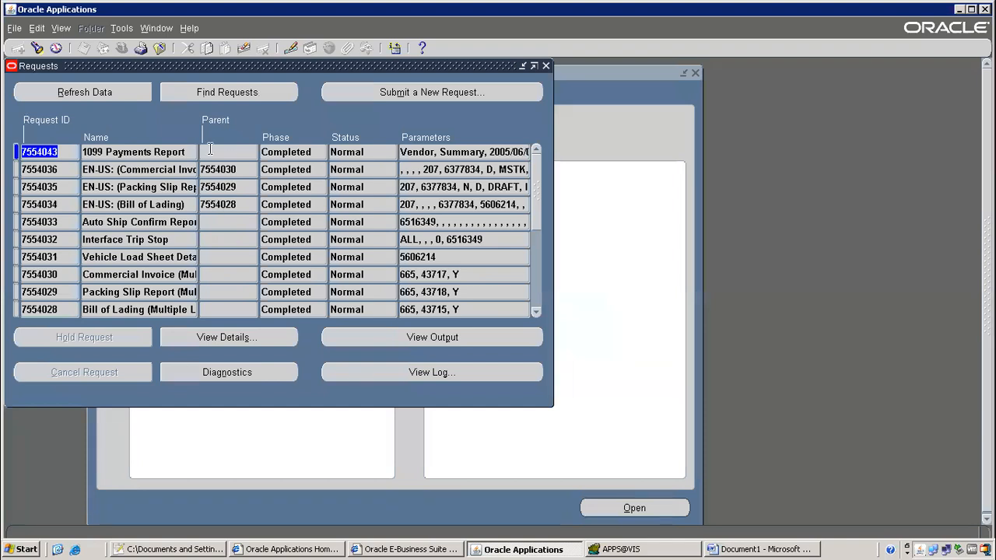
Close the Requests window and switch to the System Administrator responsibility
left_click(545, 66)
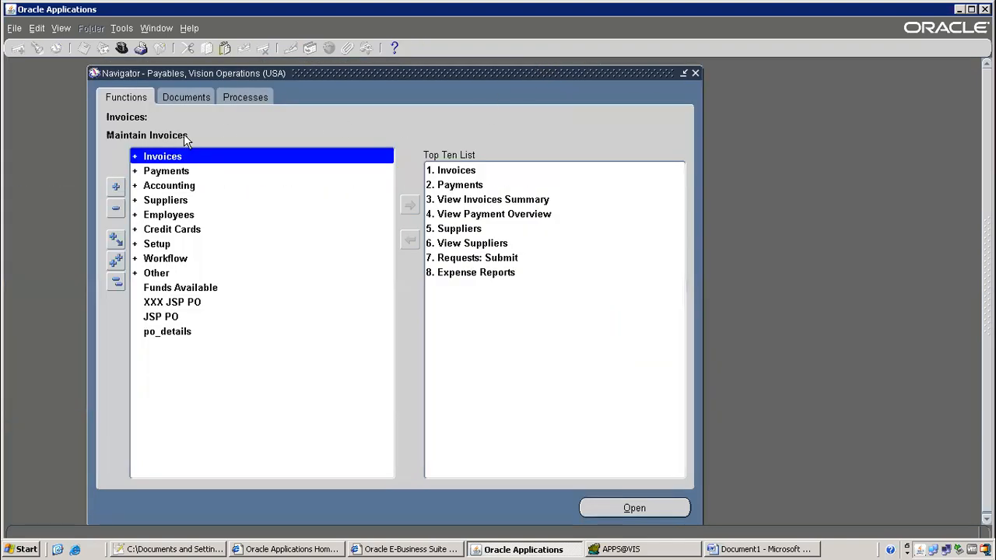
left_click(121, 47)
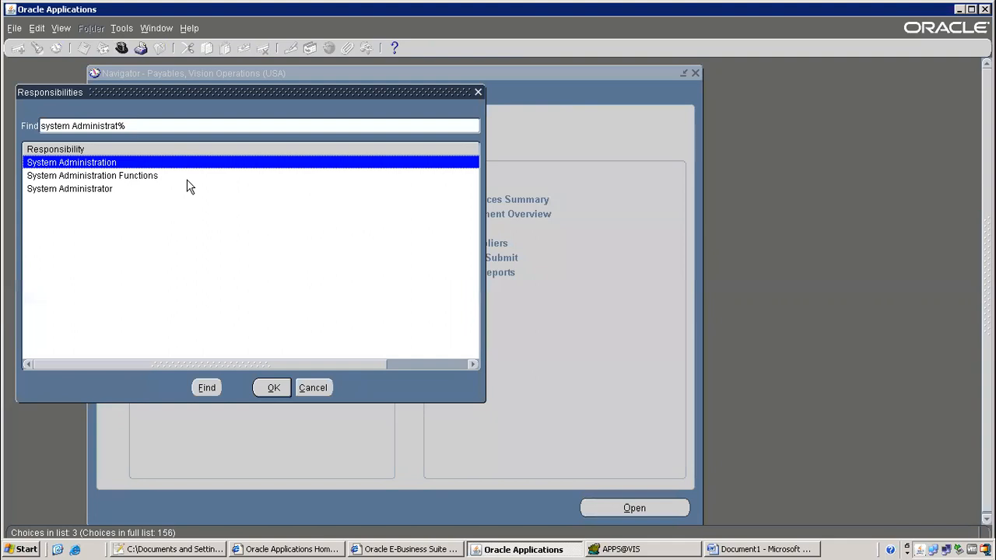
key("Down")
key("Down")
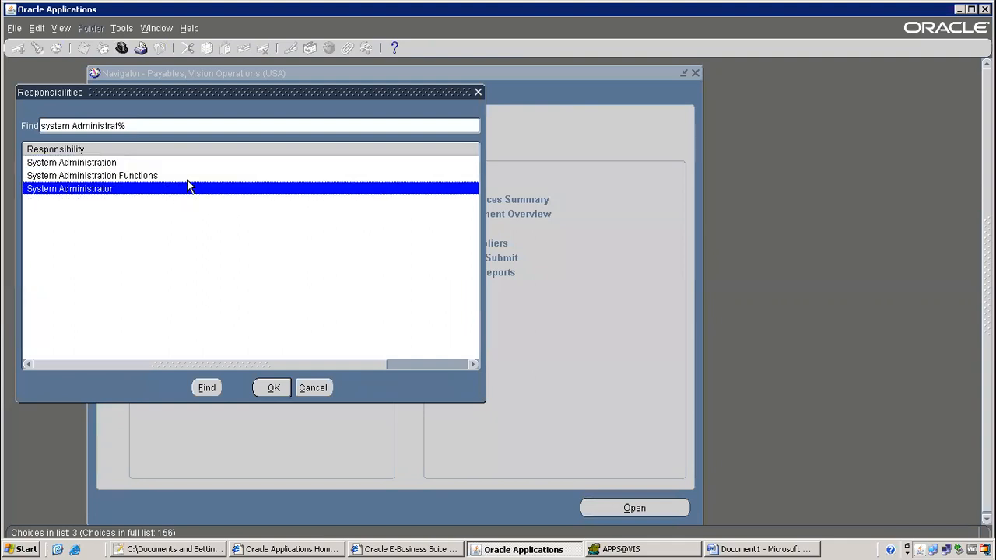
key("Return")
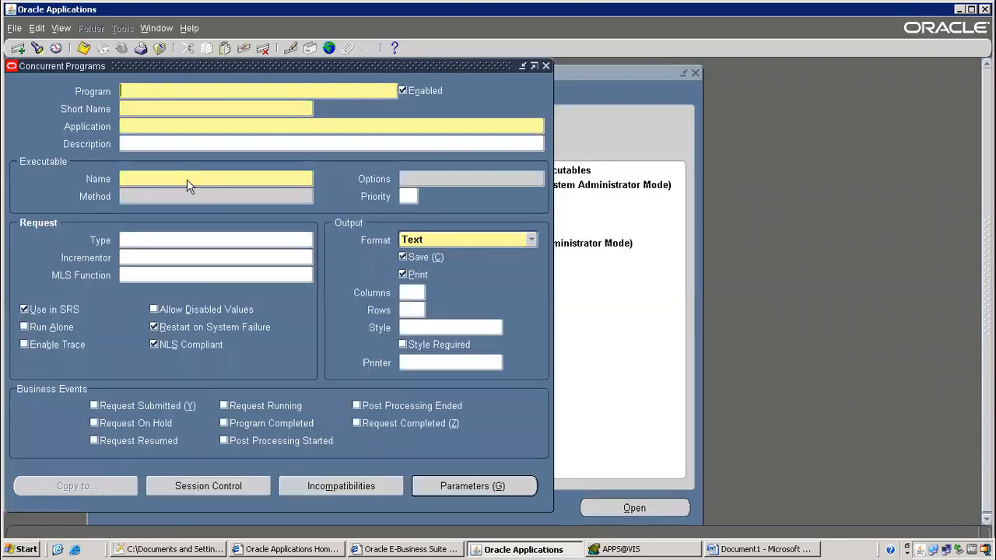
Query Concurrent Programs for 1099%Pay% and copy its executable name APXT7RVT
key("F11")
key("ctrl+v")
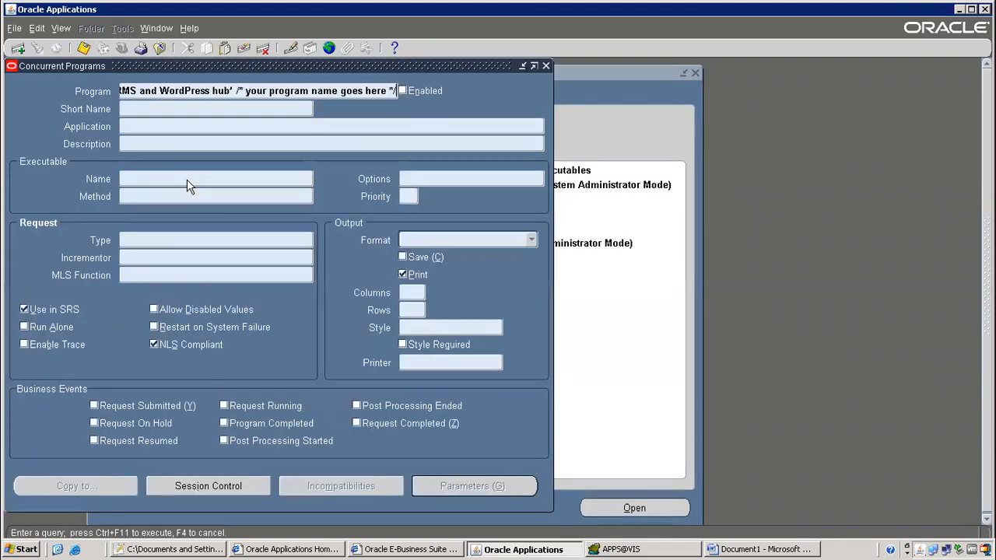
key("shift+Home")
key("Delete")
type("1099")
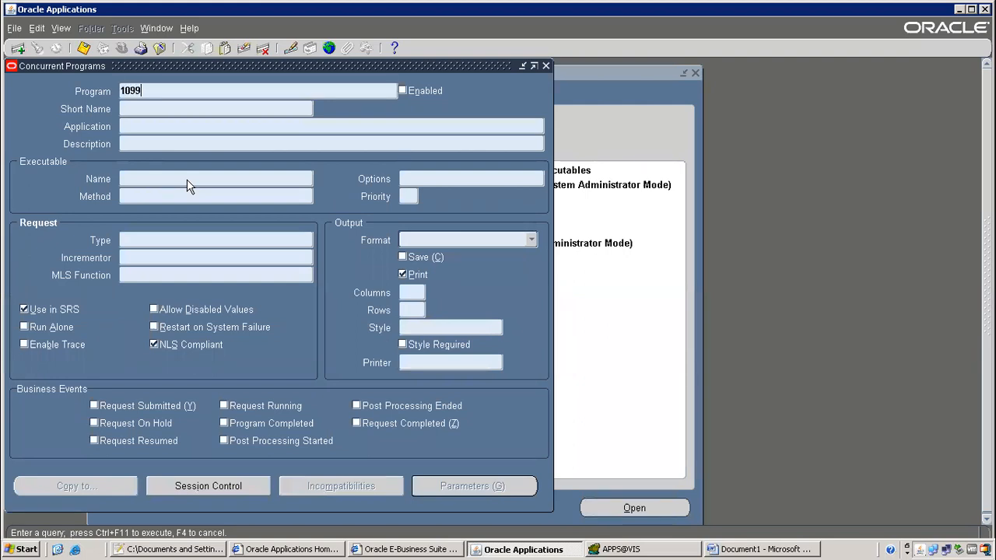
type("%Pay%")
key("ctrl+F11")
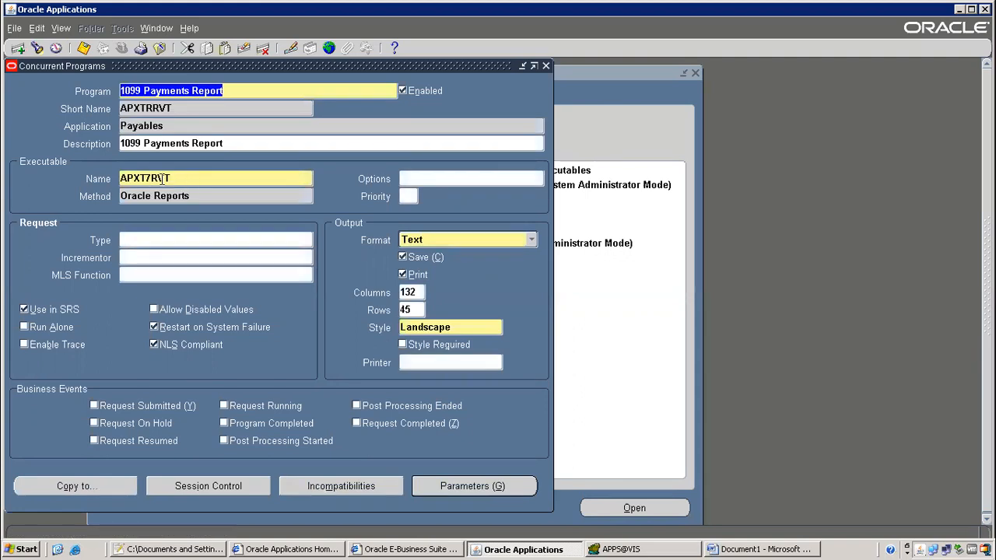
double_click(167, 177)
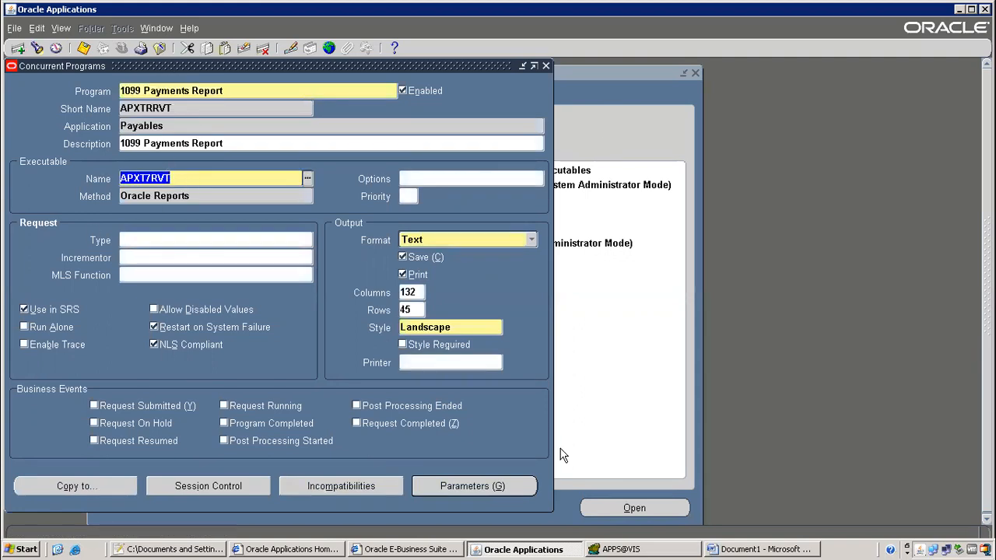
right_click(158, 179)
left_click(181, 206)
Query executable APXT7RVT in the Executable form, copy its execution file name, then show the desktop
left_click(159, 48)
left_click(192, 261)
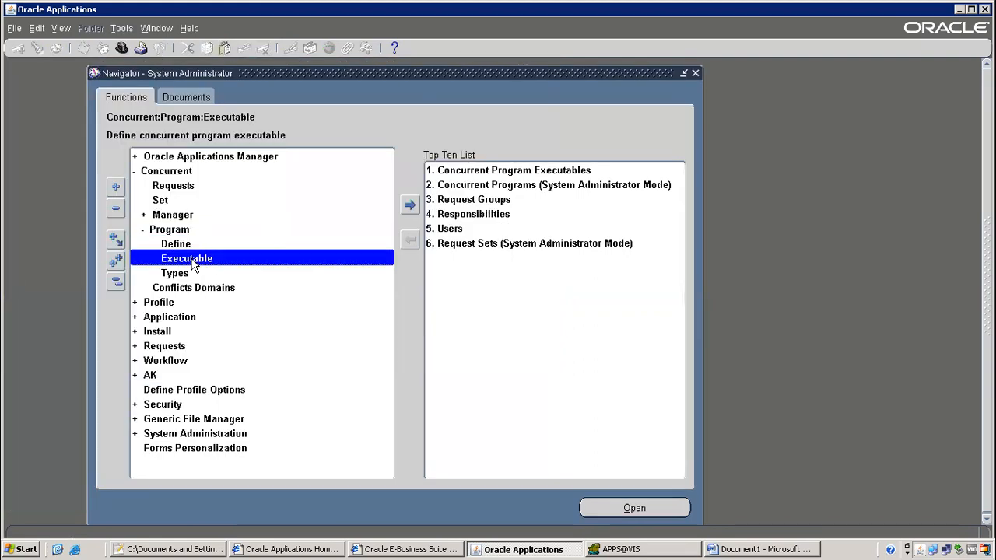
double_click(192, 263)
key("F11")
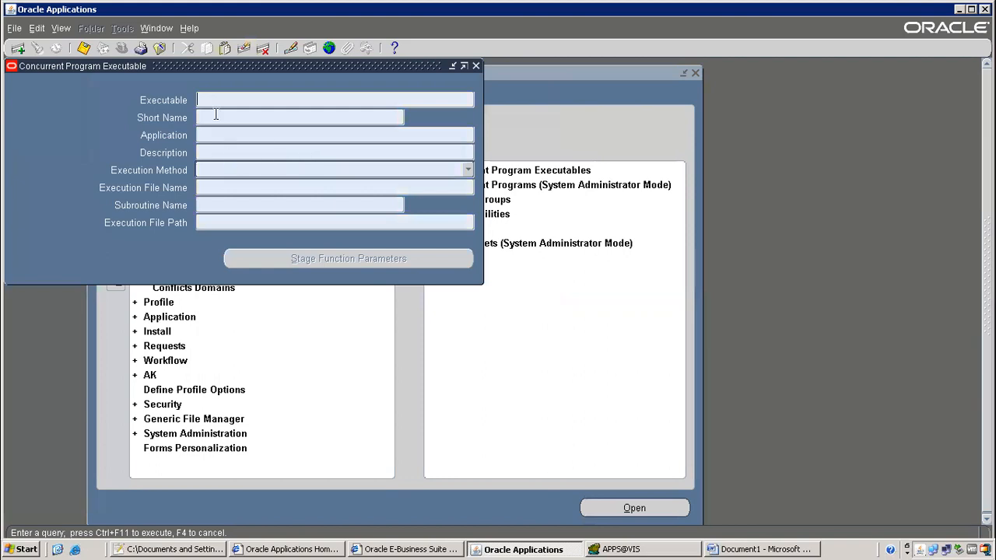
key("ctrl+F11")
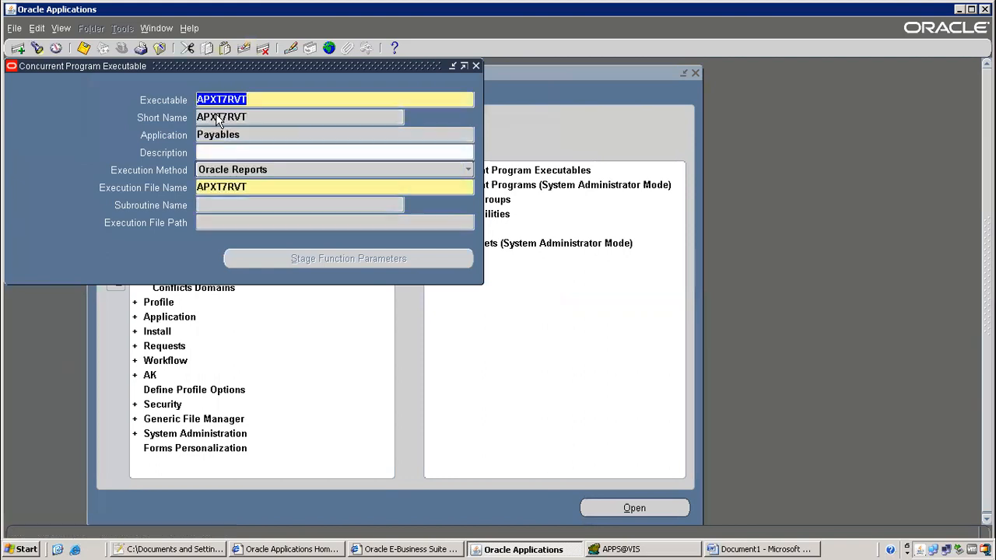
double_click(246, 187)
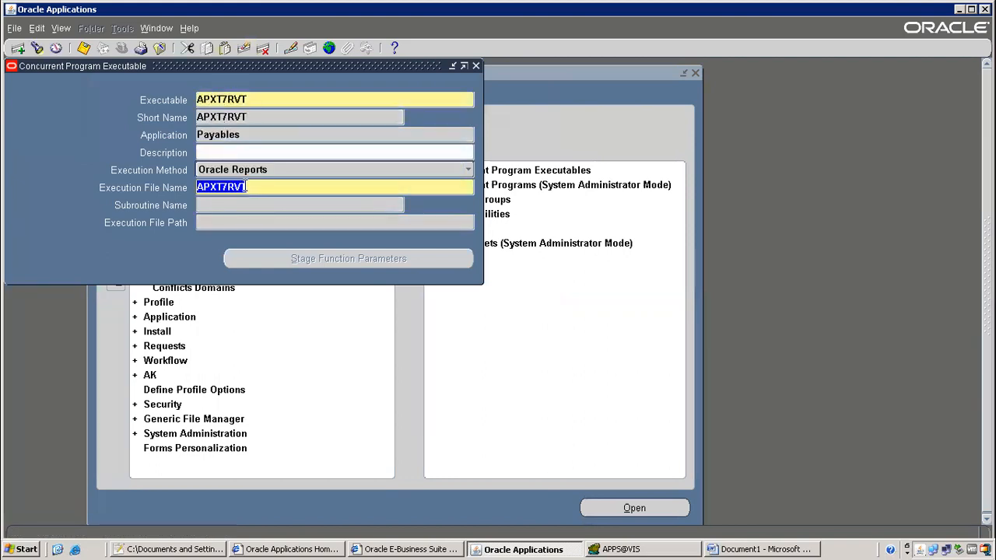
right_click(246, 187)
left_click(256, 212)
double_click(212, 134)
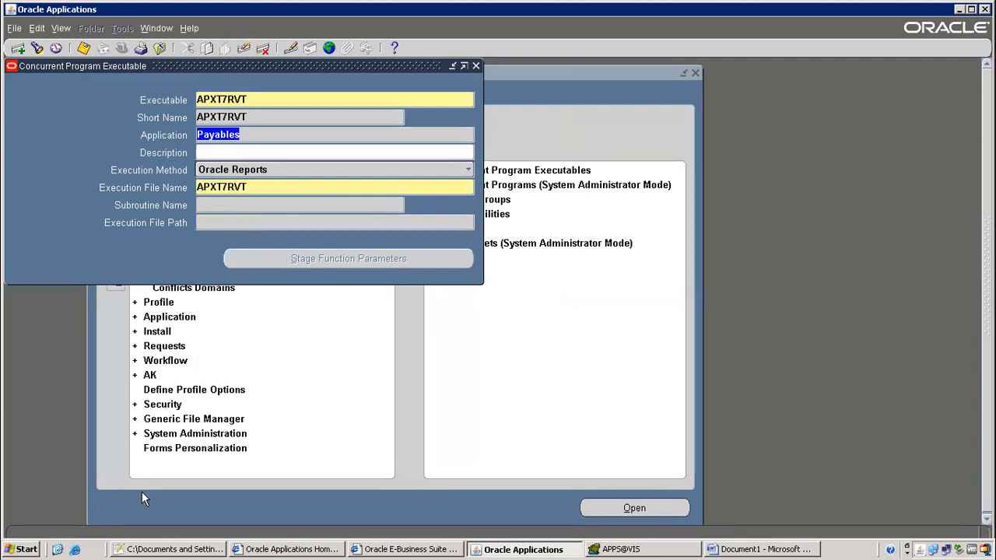
left_click(58, 550)
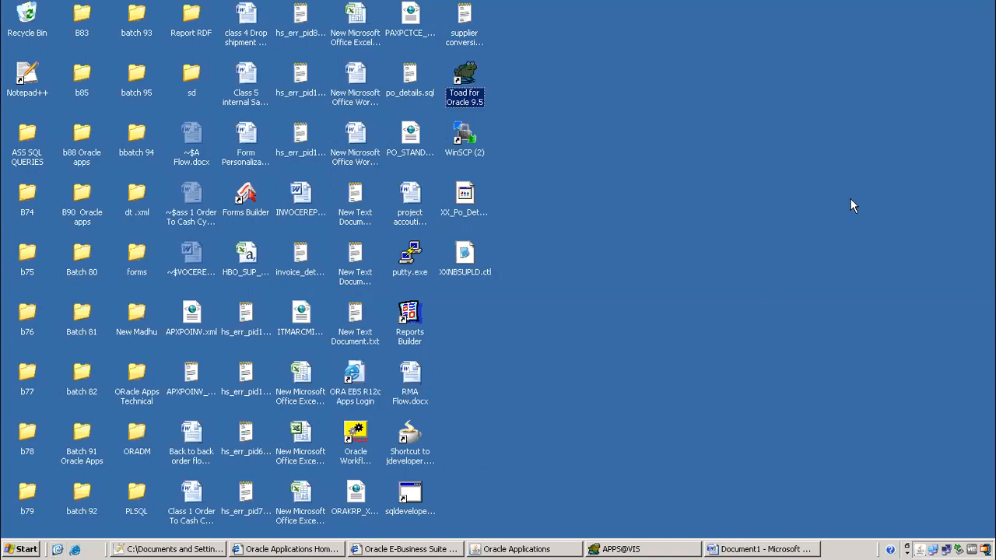
Launch WinSCP, log in to the stored server session, and go up to the root directory
double_click(468, 155)
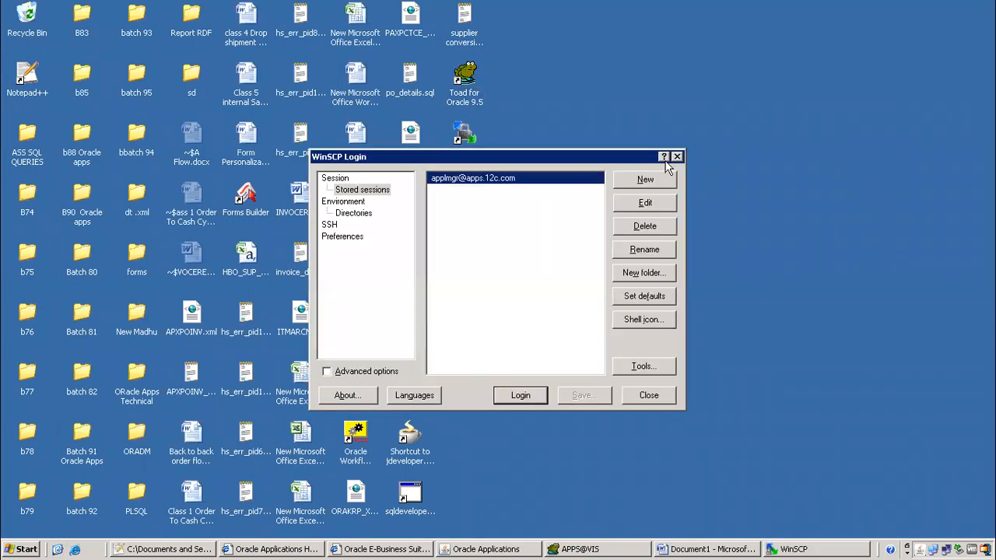
left_click(521, 395)
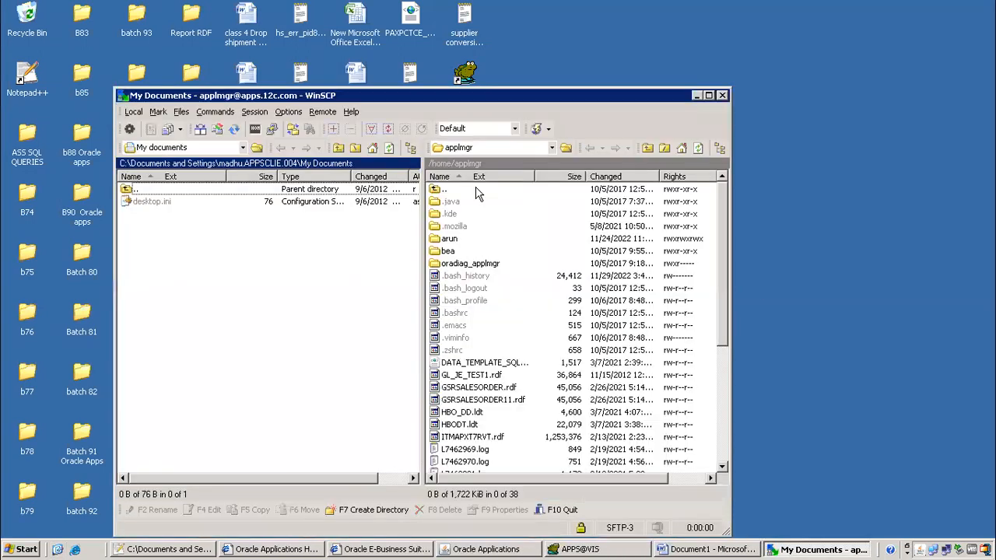
left_click(646, 148)
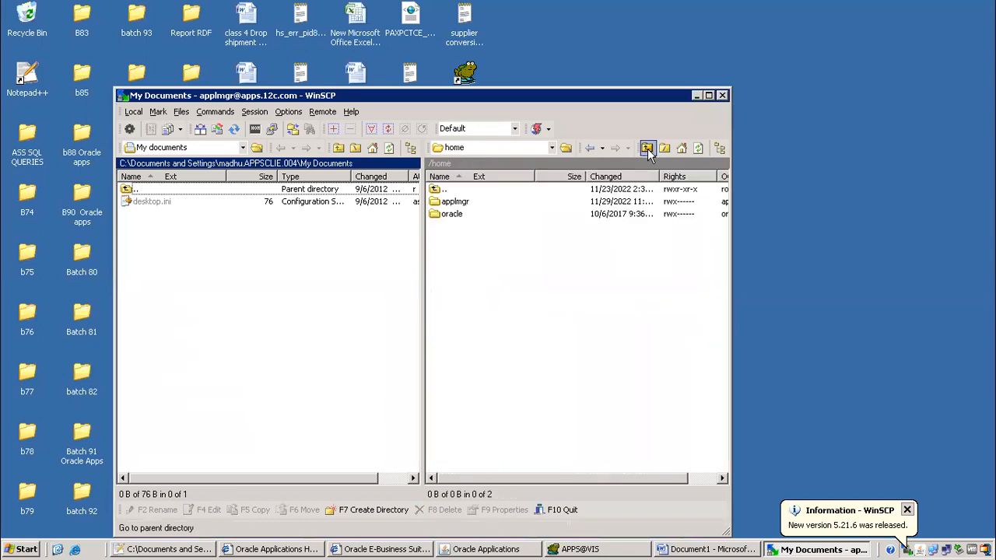
left_click(647, 148)
Open /oraAS/oracle/VIS/fs1/EBSapps/appl on the server
double_click(461, 376)
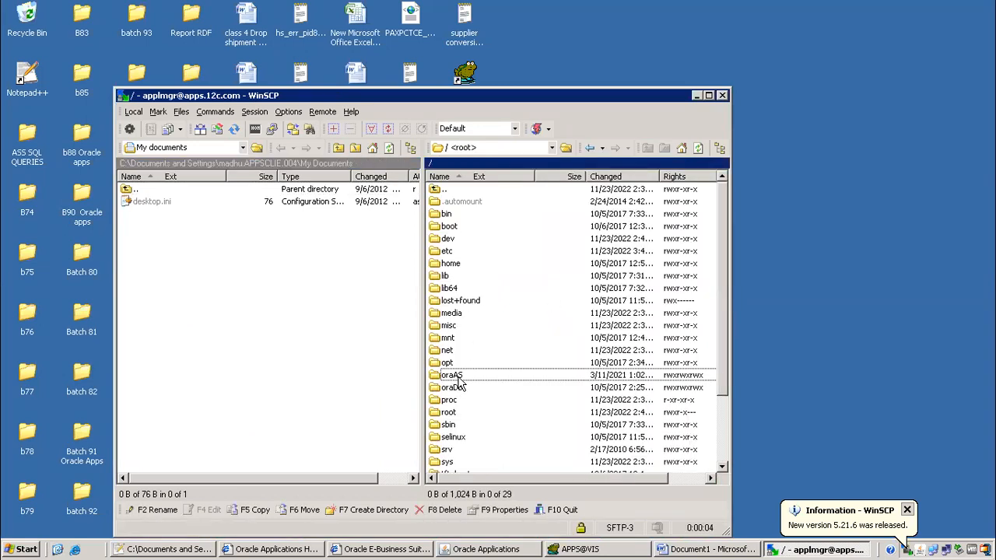
double_click(451, 213)
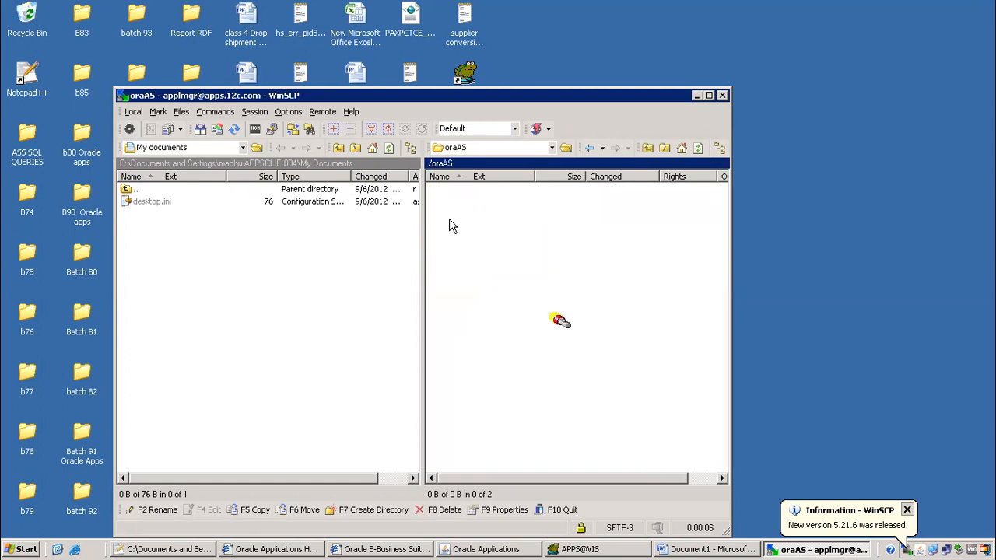
double_click(452, 214)
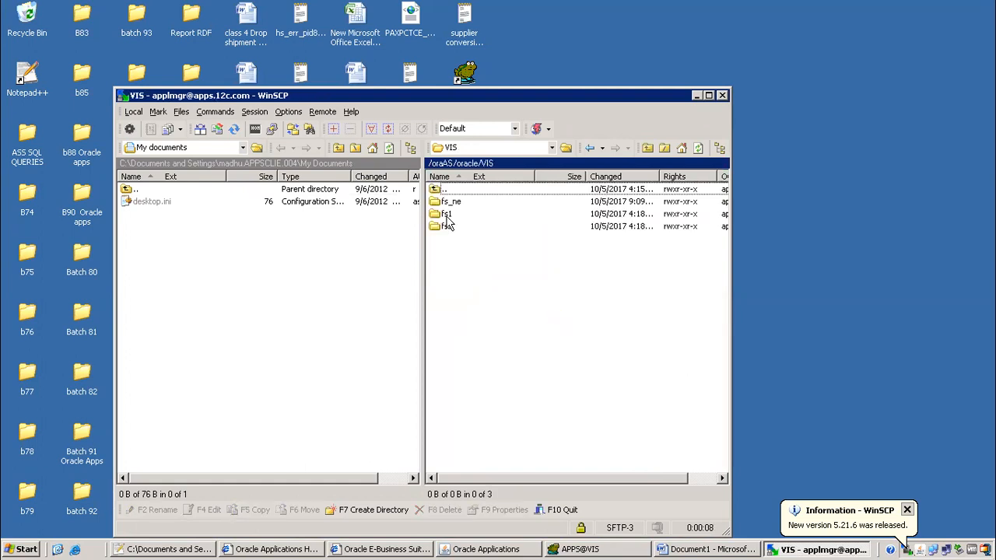
double_click(456, 204)
double_click(457, 204)
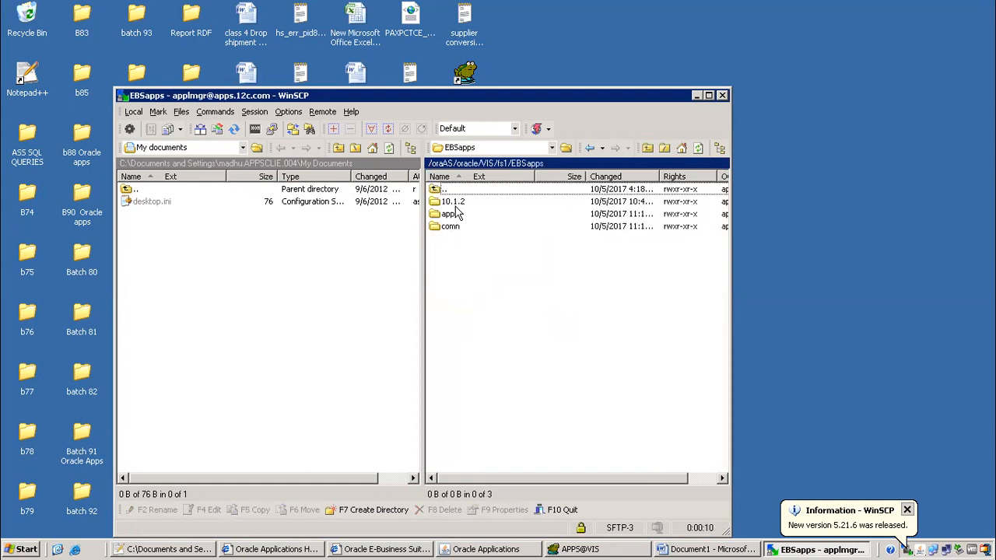
double_click(449, 215)
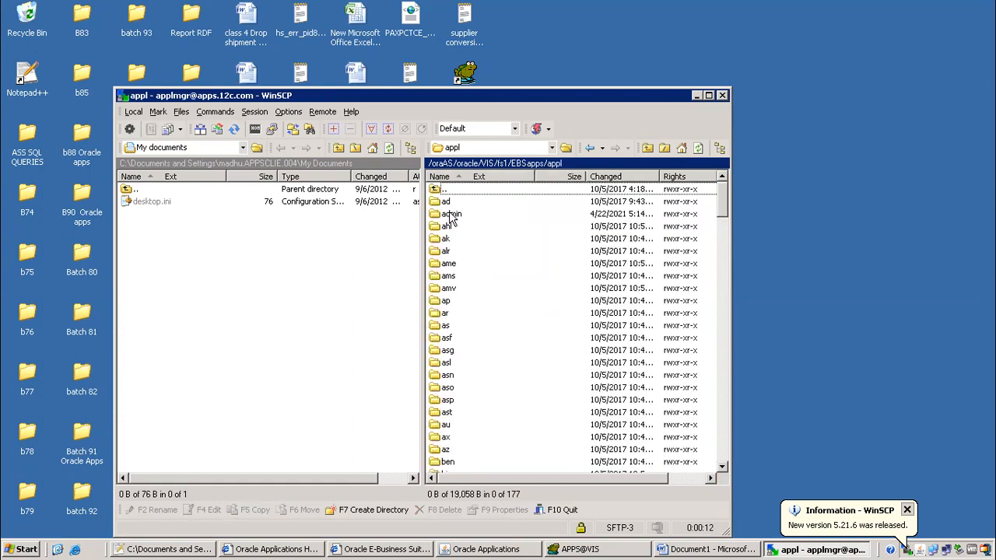
Continue into ap/12.0.0/reports/US
key("a")
key("p")
key("Return")
key("Down")
key("Return")
key("r")
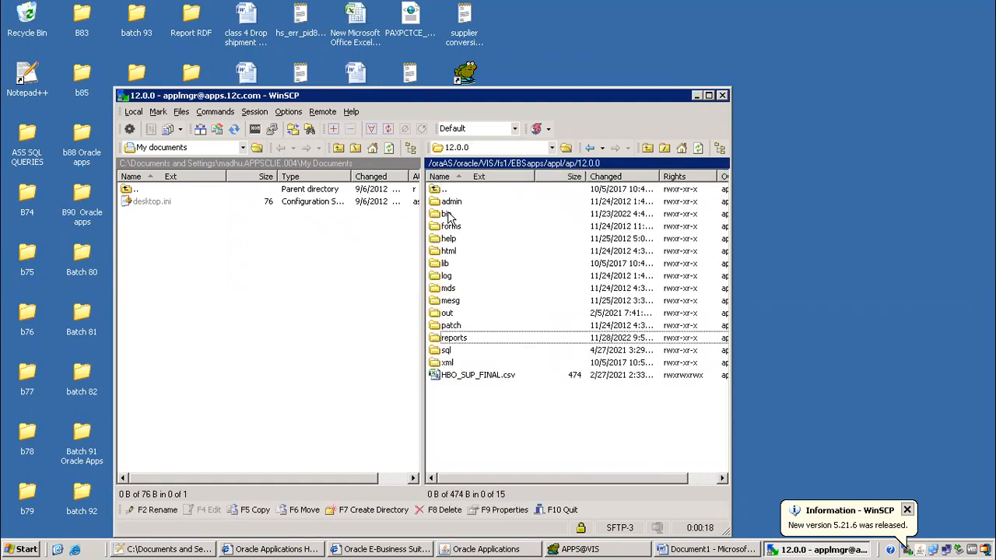
key("Return")
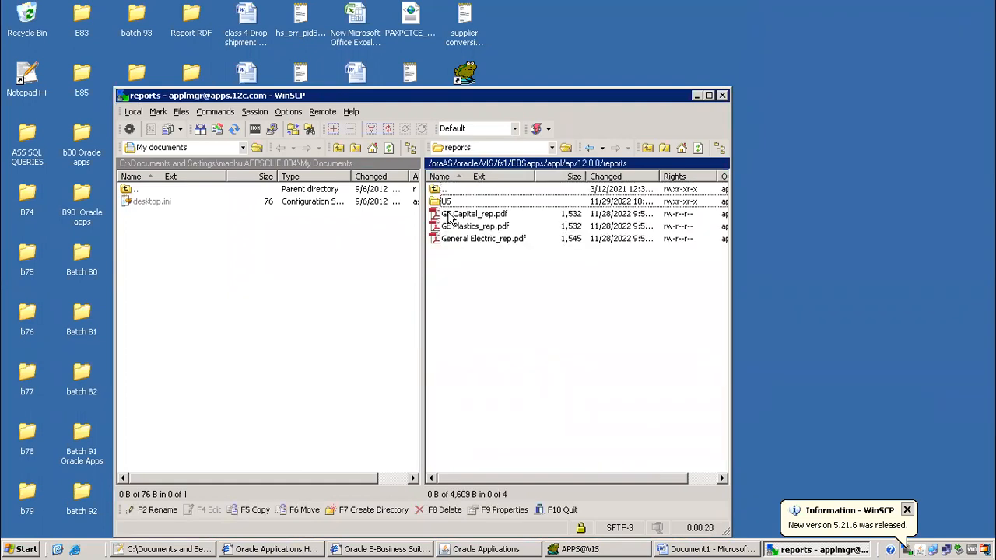
key("Return")
Browse the US .rdf report files and maximize the WinSCP window
left_click(466, 253)
key("Down")
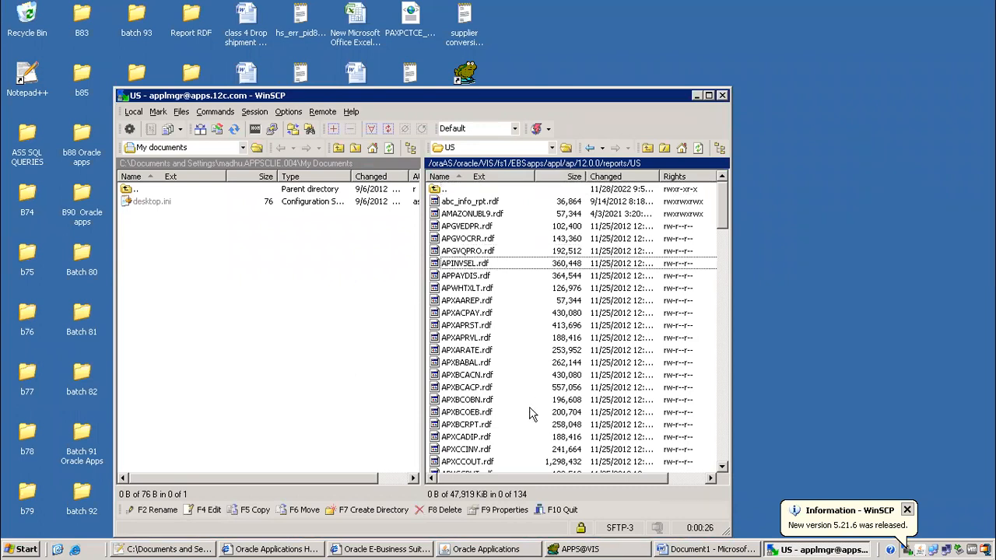
left_click(468, 314)
key("Down")
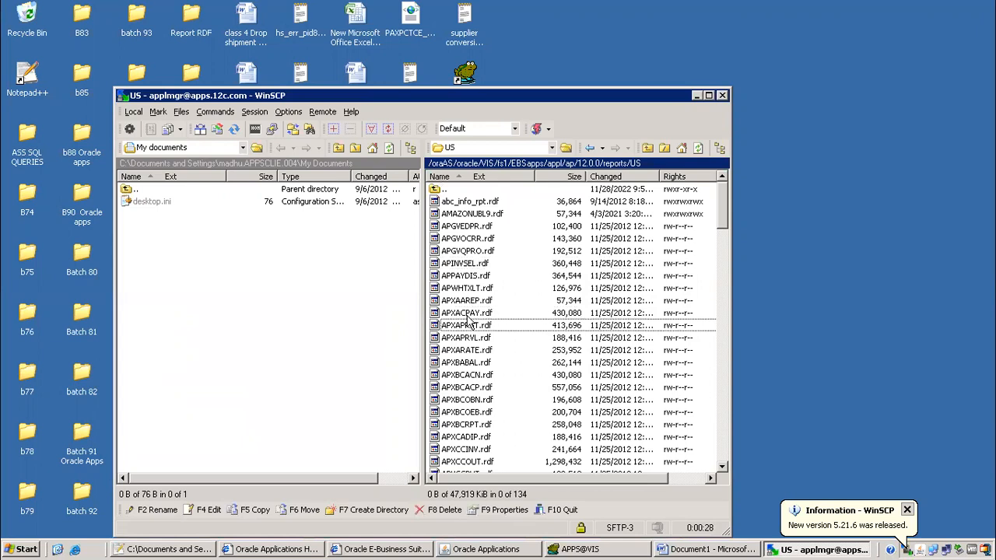
left_click(708, 95)
Browse the remote report files in WinSCP, from APINVSEL.rdf down to APXXPXPL.rdf
left_click(533, 179)
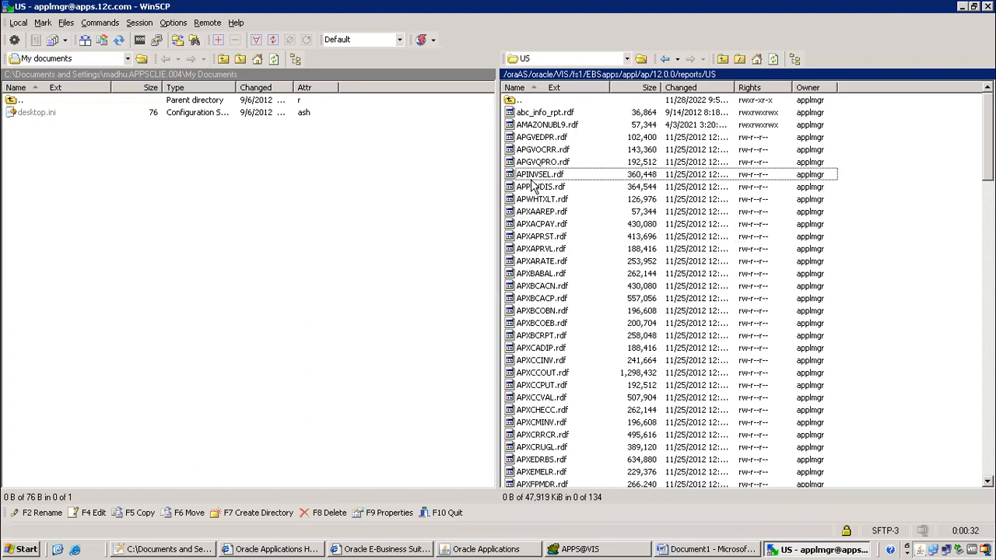
key("Down")
key("End")
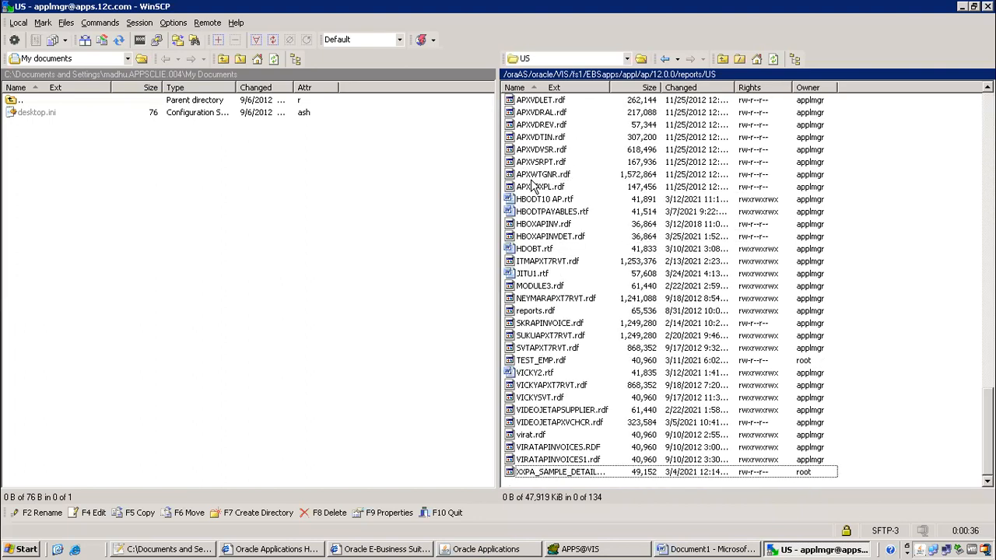
left_click(539, 177)
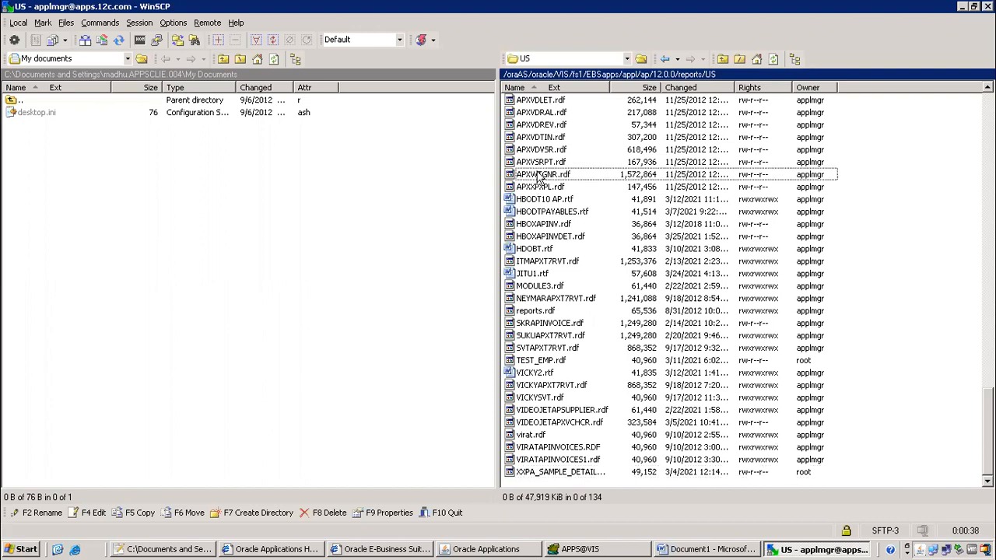
key("Down")
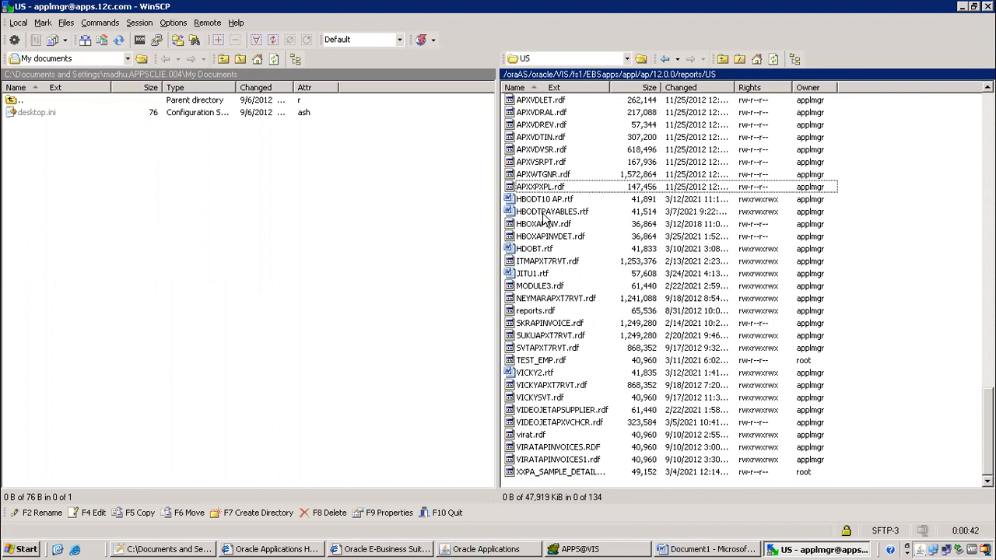
scroll(562, 249, "up", 9)
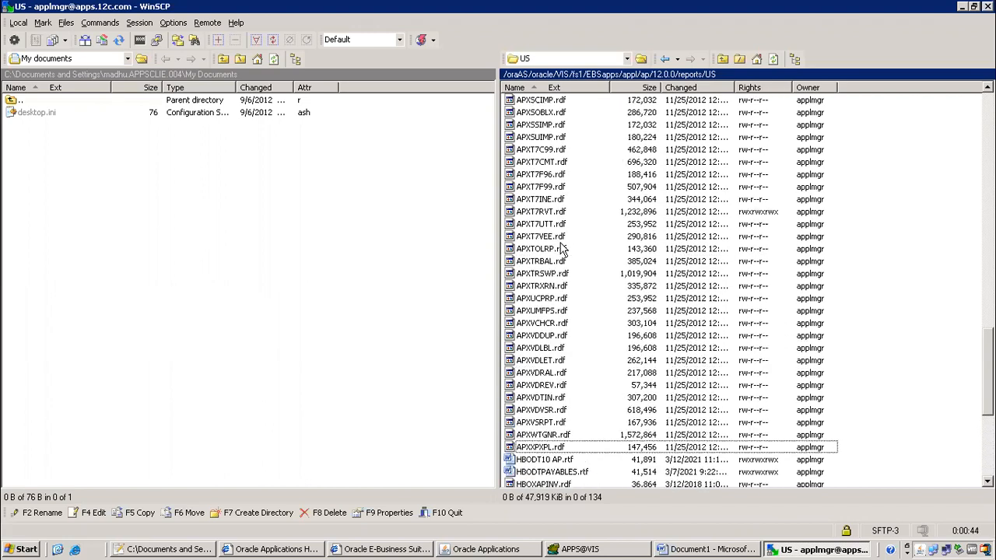
scroll(562, 249, "up", 8)
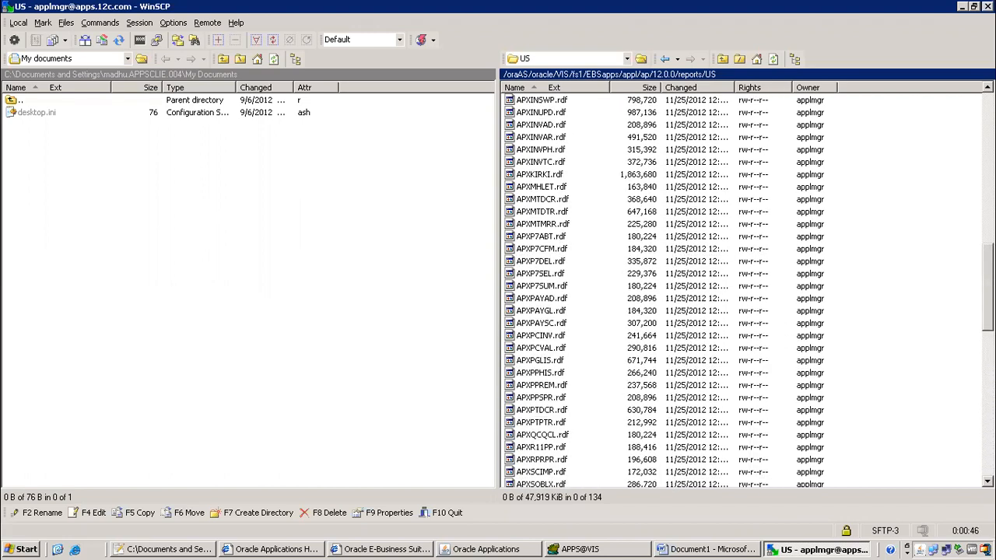
scroll(562, 249, "up", 10)
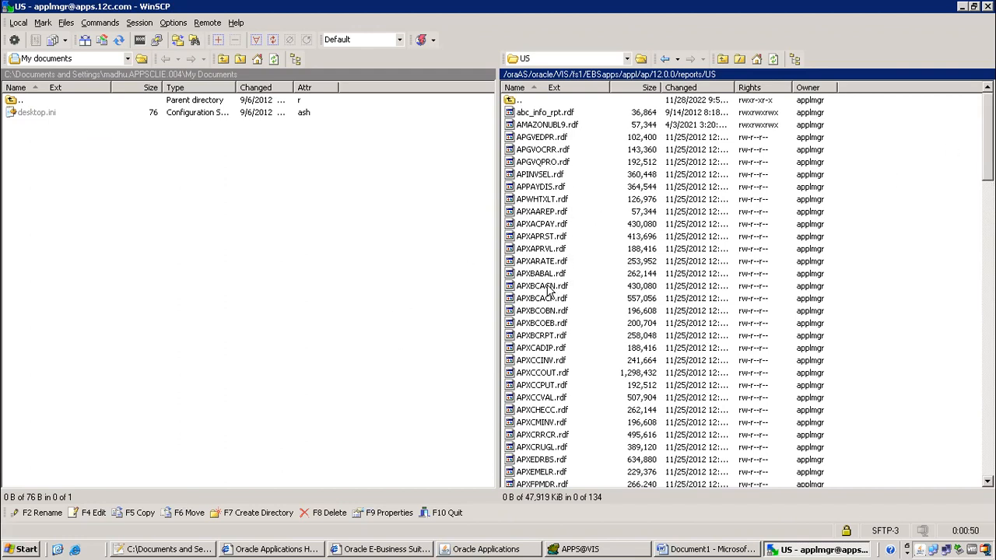
Check the APXT7 execution file name in the Oracle Applications executable form, then return to WinSCP
key("alt+Tab")
key("alt+Tab")
key("alt+Tab")
key("alt+Tab")
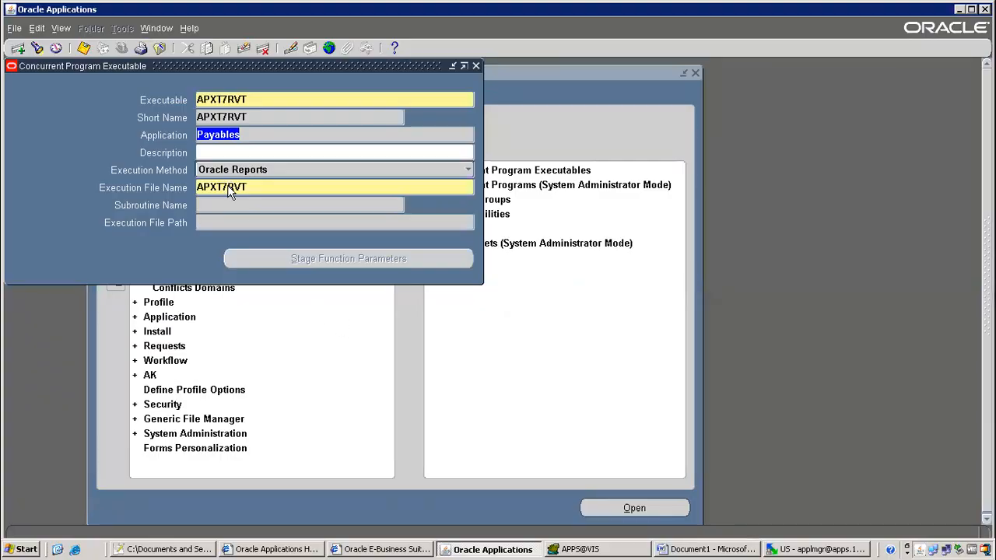
left_click_drag(228, 191, 218, 192)
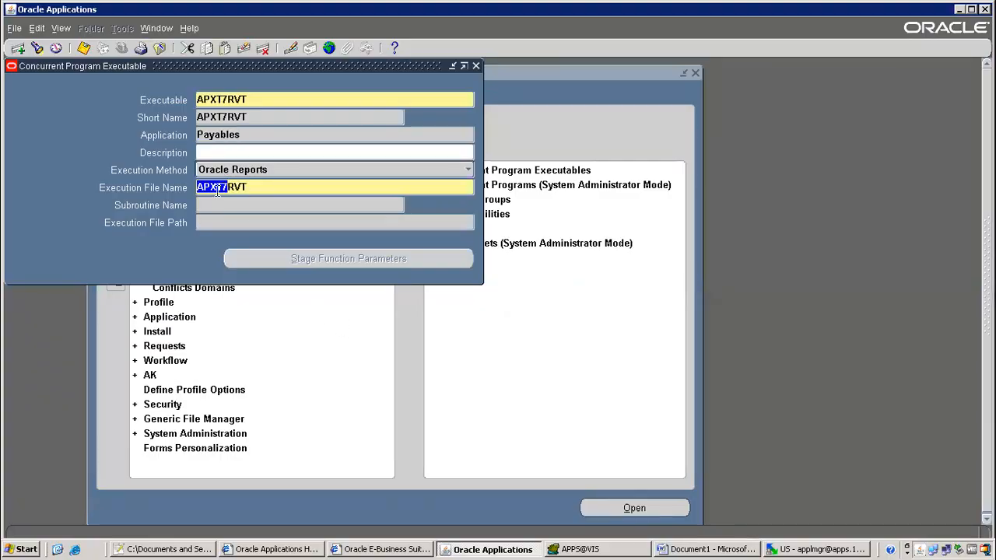
key("alt+Tab")
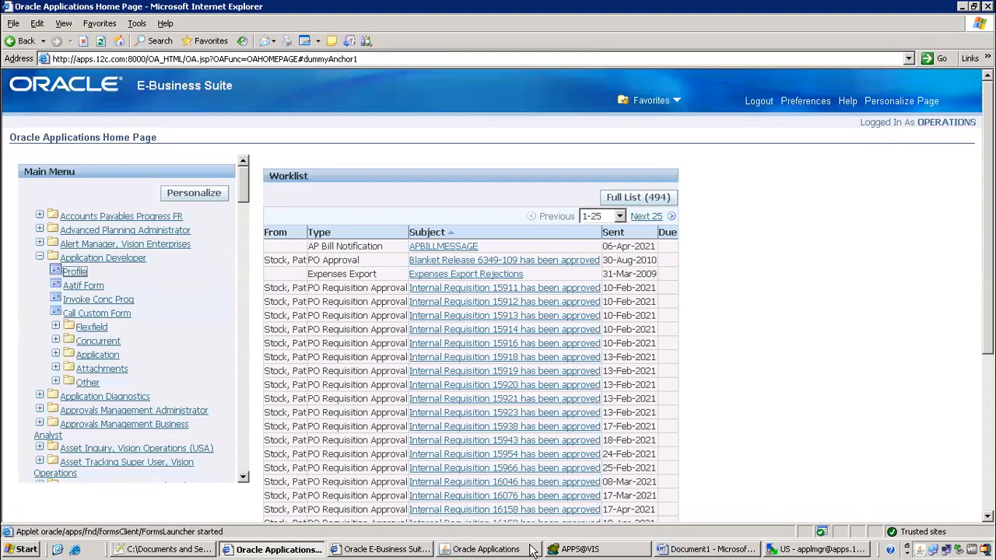
left_click(817, 549)
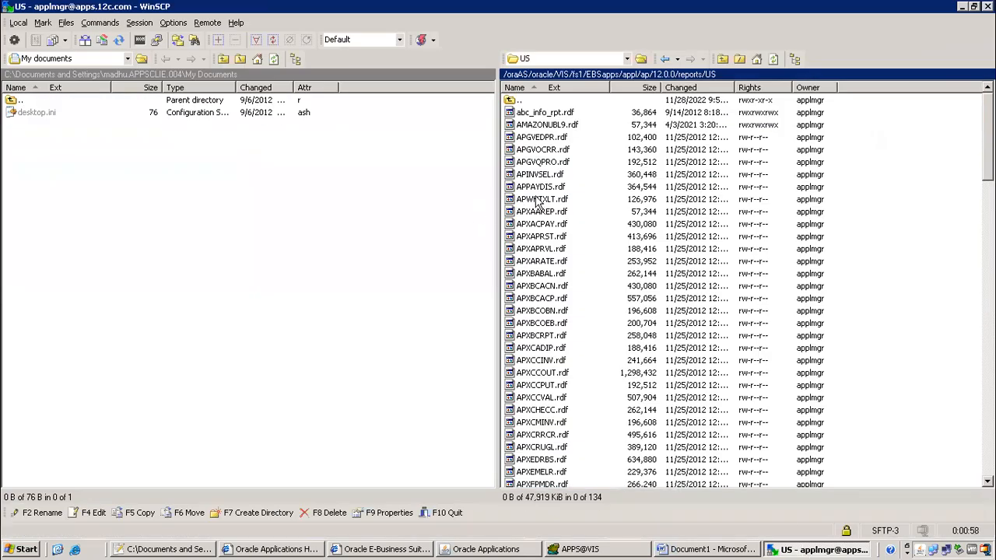
Sort the remote files by extension and select APXT7RVT.rdf
left_click(561, 88)
left_click(549, 151)
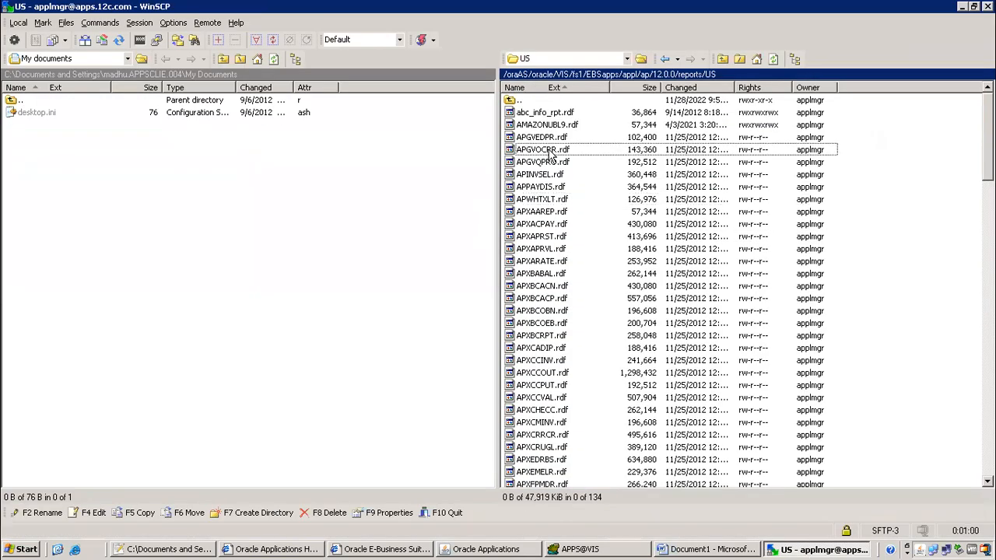
key("Down")
key("Down")
key("Down")
key("Down")
key("Down")
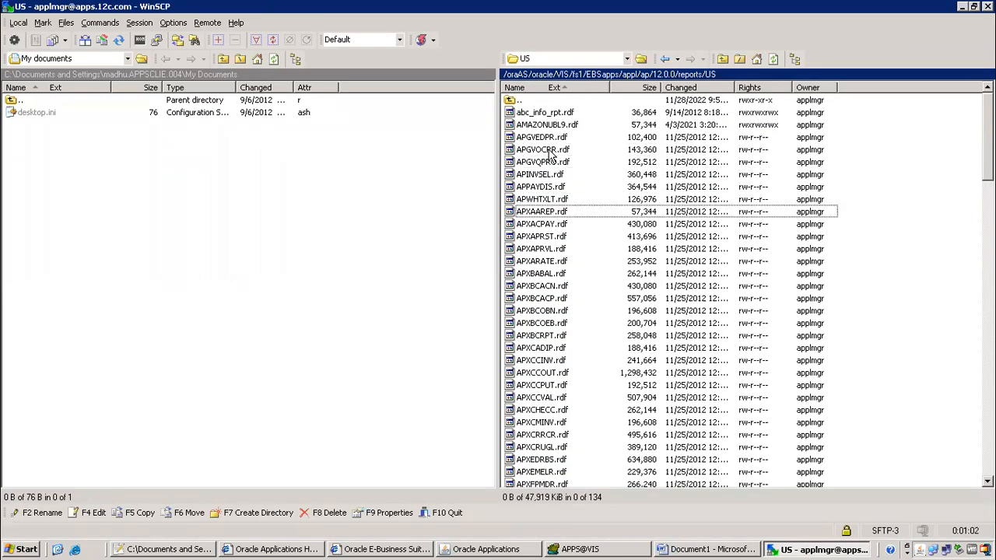
scroll(567, 326, "down", 6)
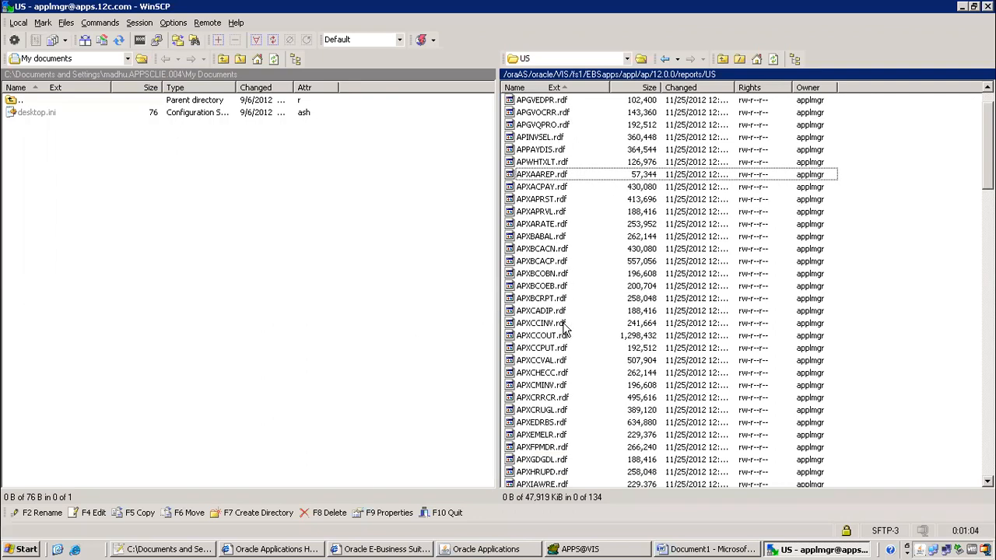
scroll(567, 358, "down", 5)
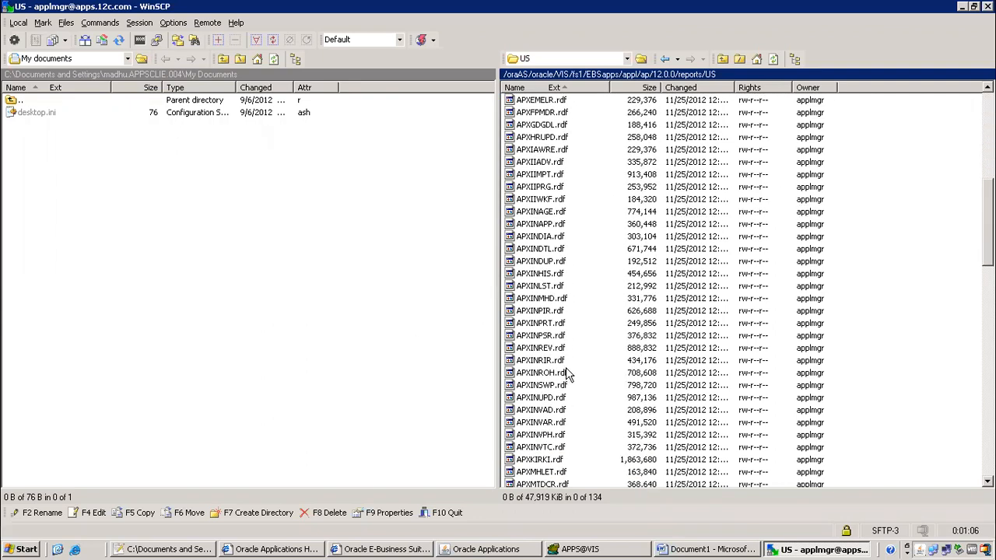
scroll(570, 405, "down", 11)
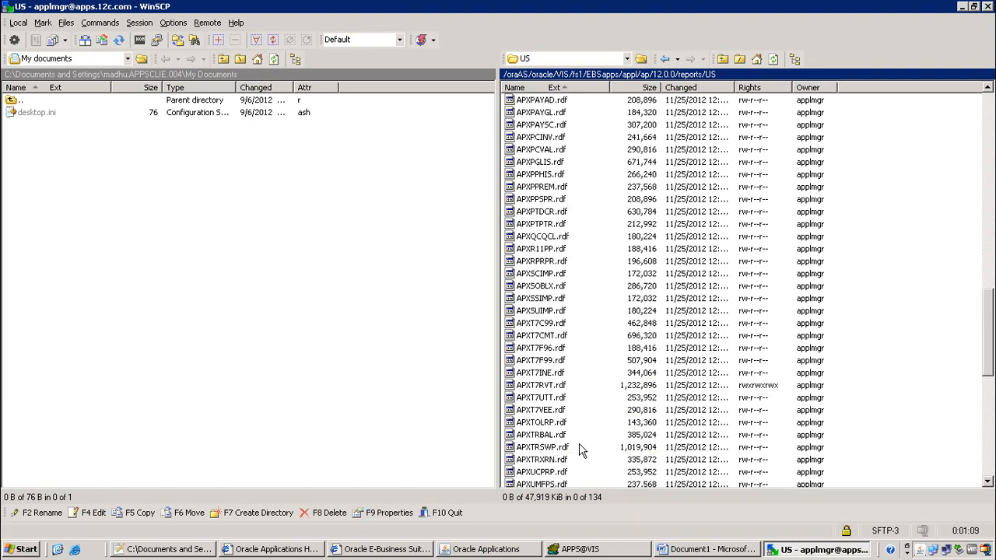
left_click(542, 400)
left_click(545, 387)
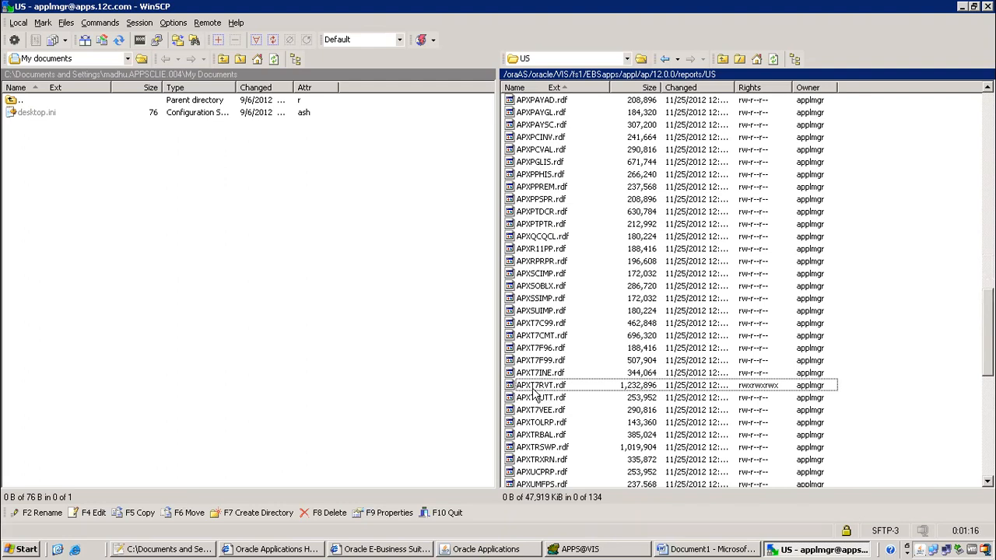
left_click(127, 59)
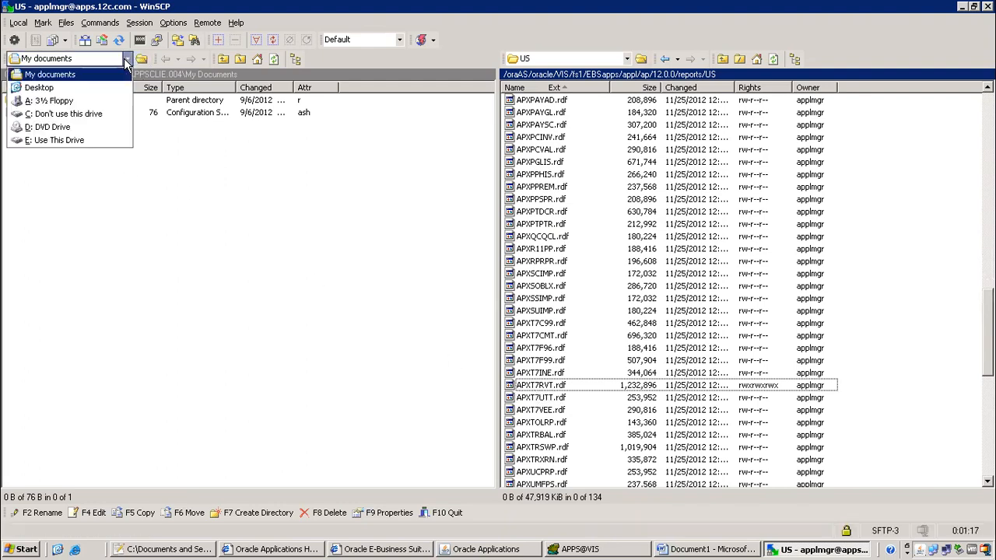
Copy APXT7RVT.rdf into the local Desktop\bbatch 94\xml\1099 folder, then show the desktop
left_click(82, 89)
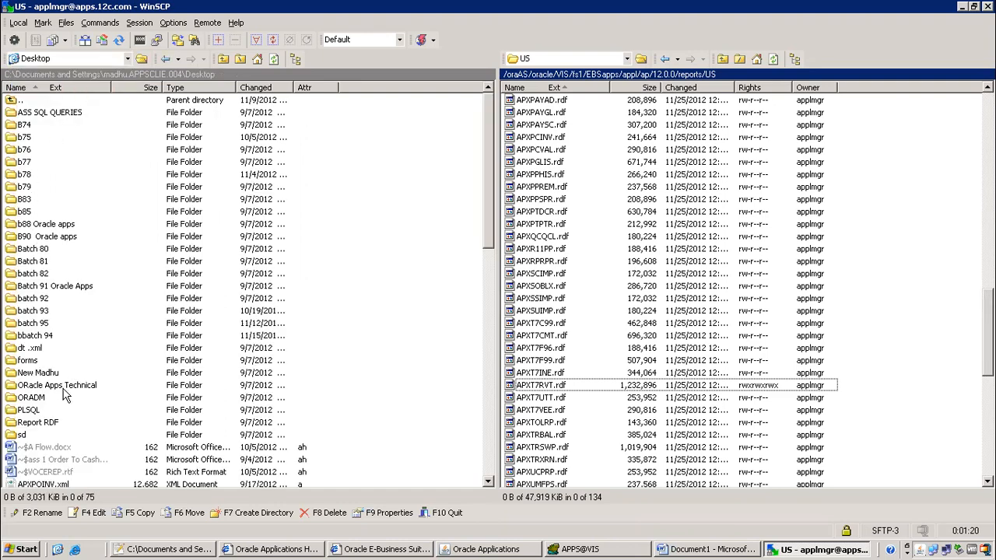
double_click(39, 337)
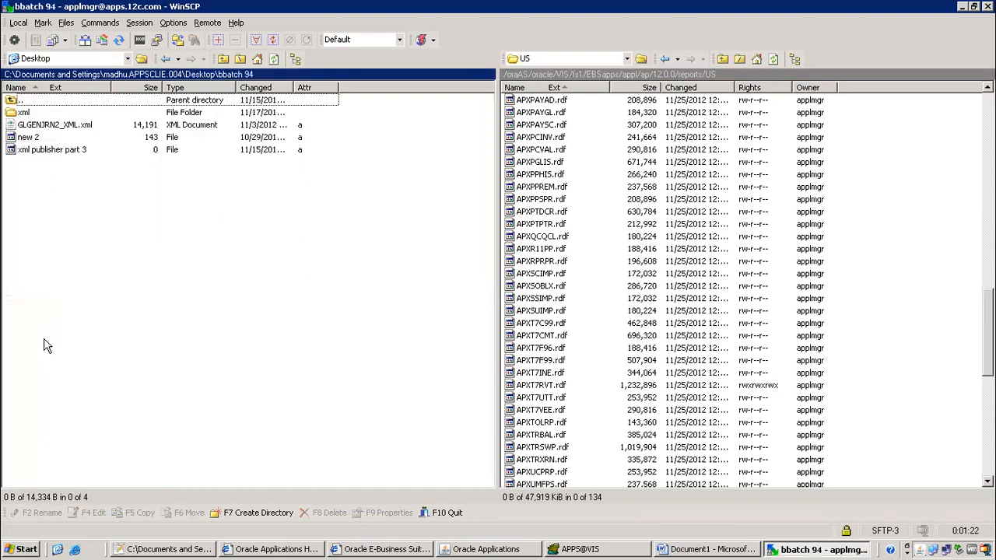
double_click(28, 116)
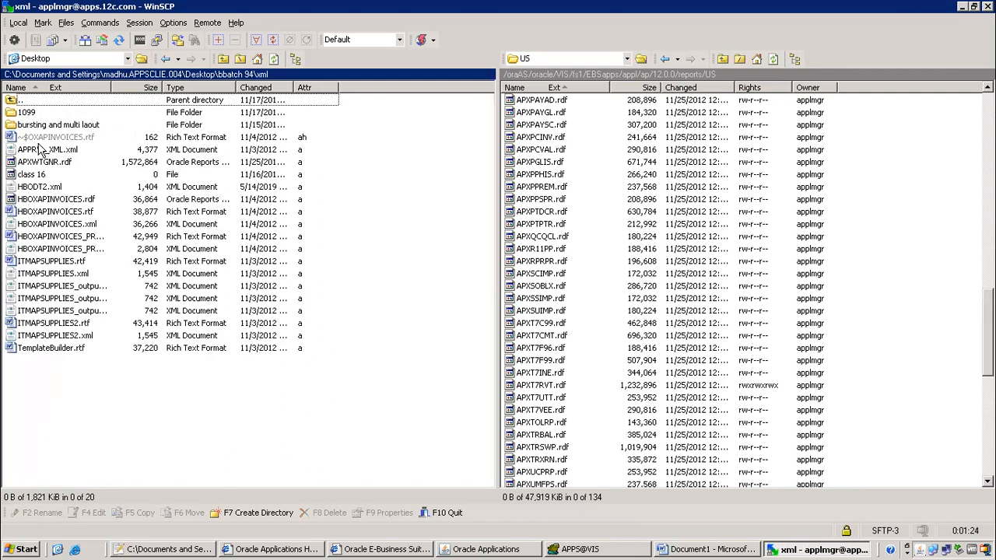
double_click(30, 115)
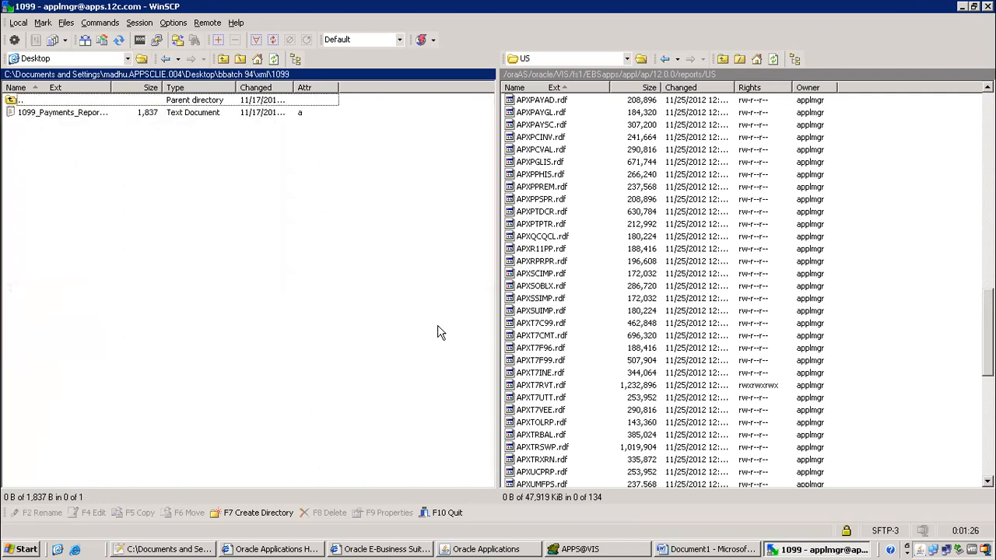
left_click_drag(546, 386, 92, 222)
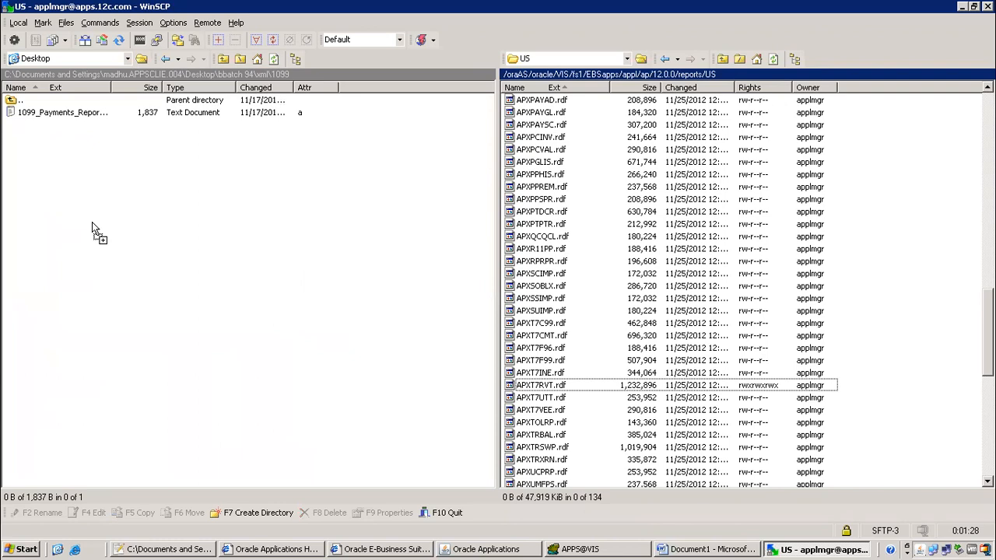
left_click(536, 332)
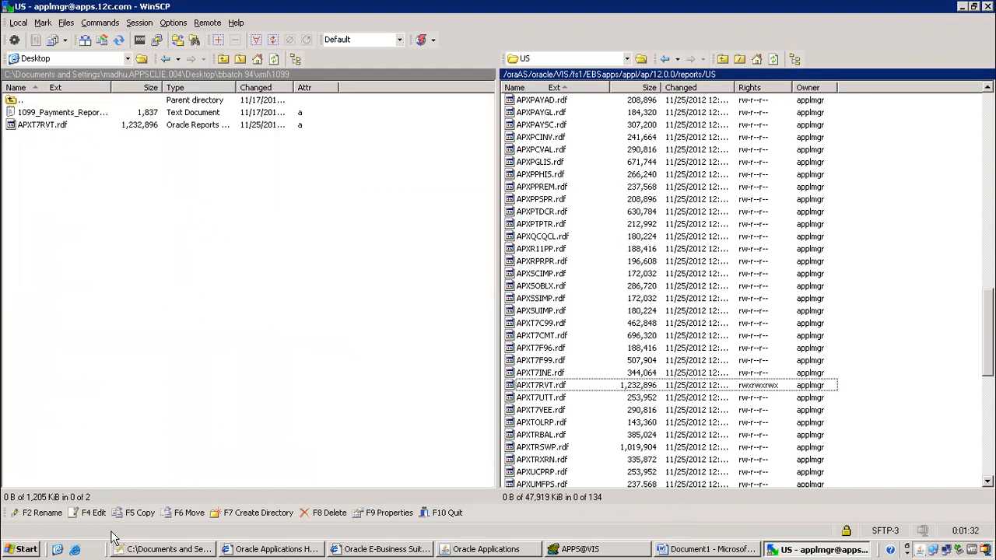
left_click(55, 550)
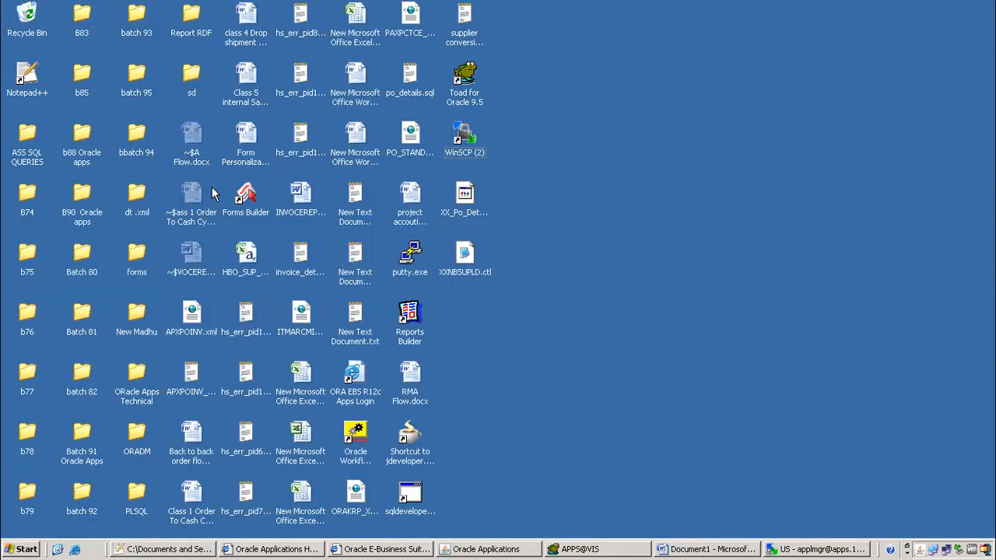
Open the bbatch 94\xml\1099 folder in a maximized Explorer window
double_click(147, 141)
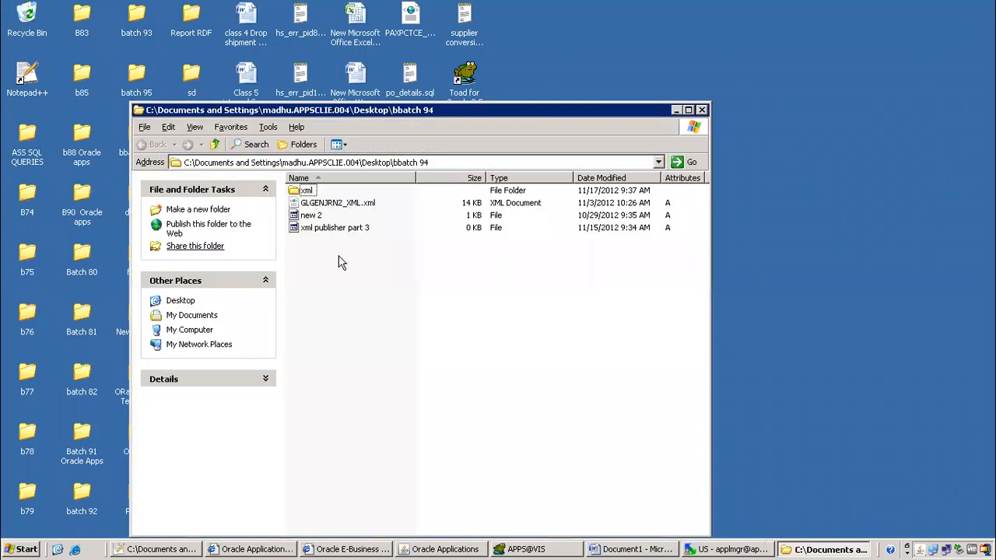
double_click(305, 191)
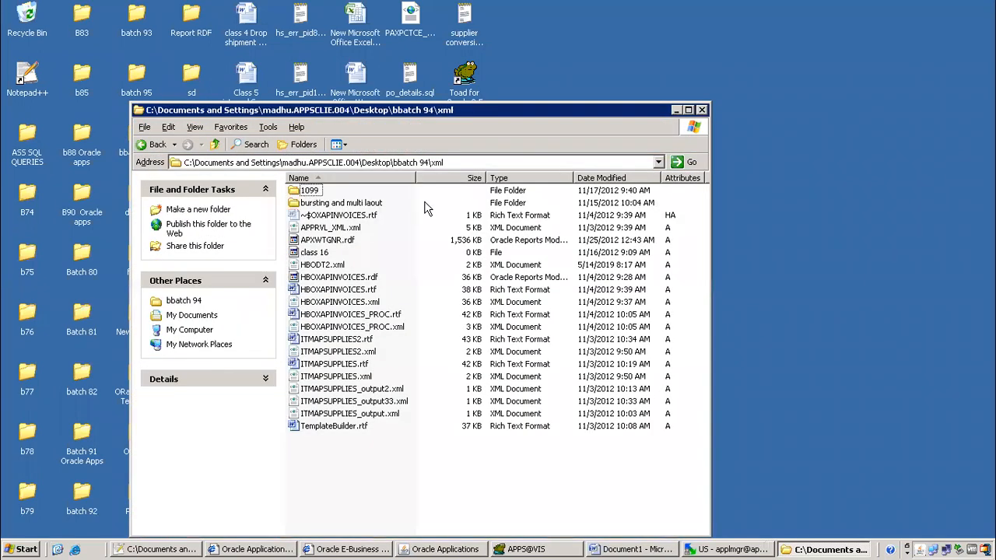
left_click(307, 192)
double_click(307, 192)
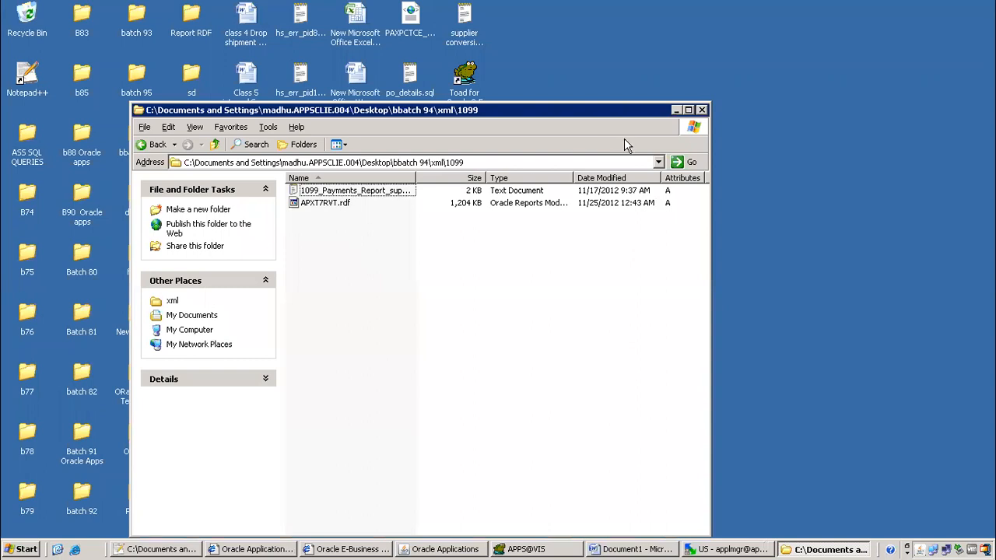
left_click(688, 111)
Duplicate APXT7RVT.rdf and rename the copy ITMAPXT7RVTNEW.rdf
left_click(205, 100)
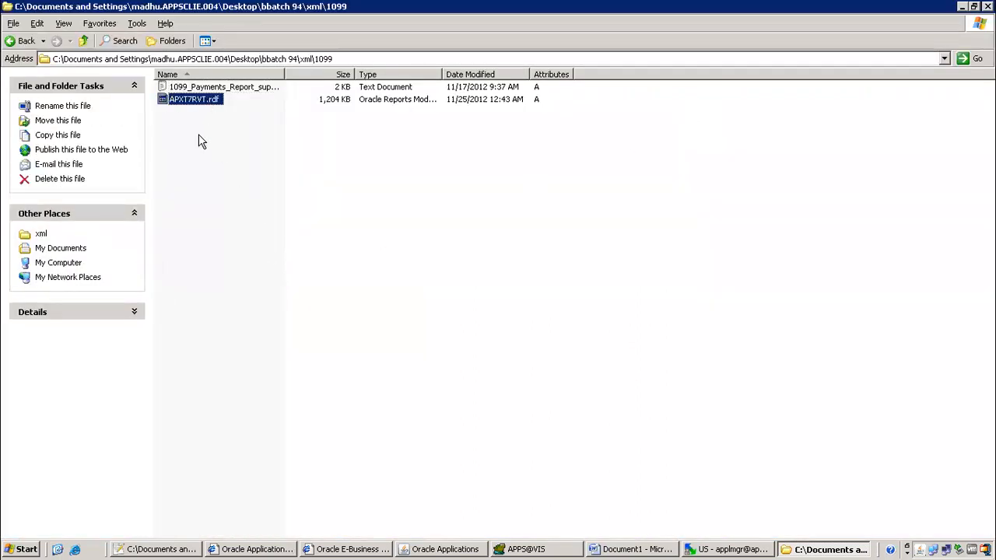
key("ctrl+c")
key("ctrl+v")
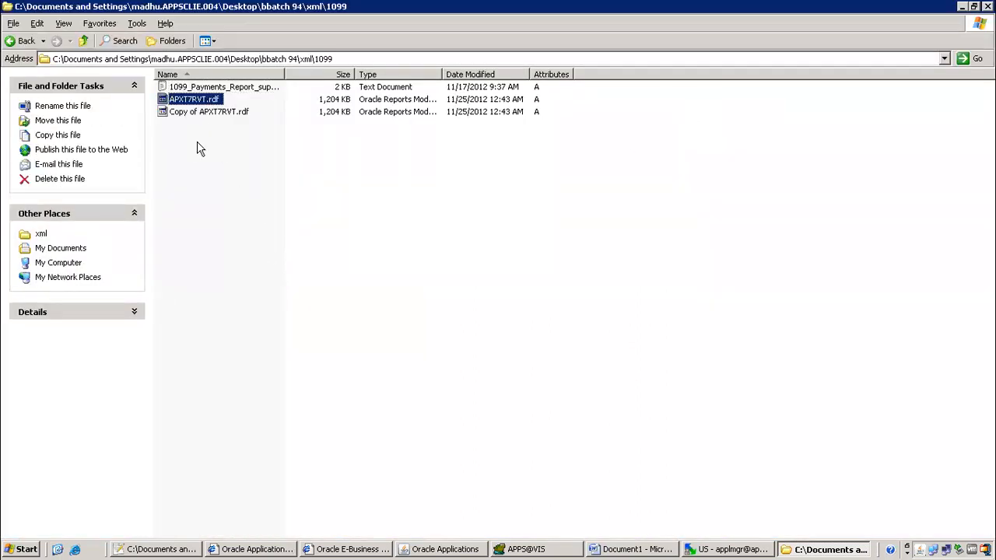
left_click(207, 114)
left_click(206, 113)
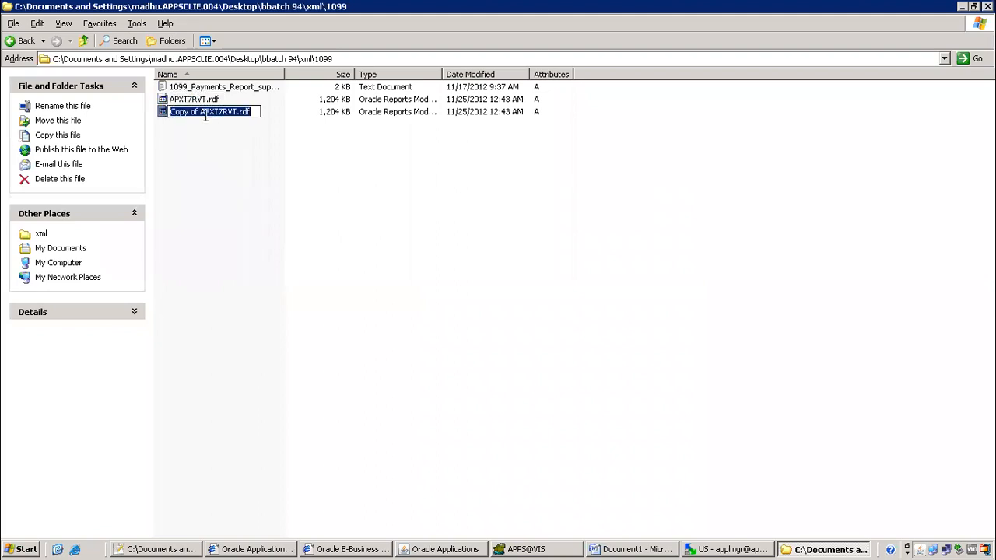
left_click(206, 110)
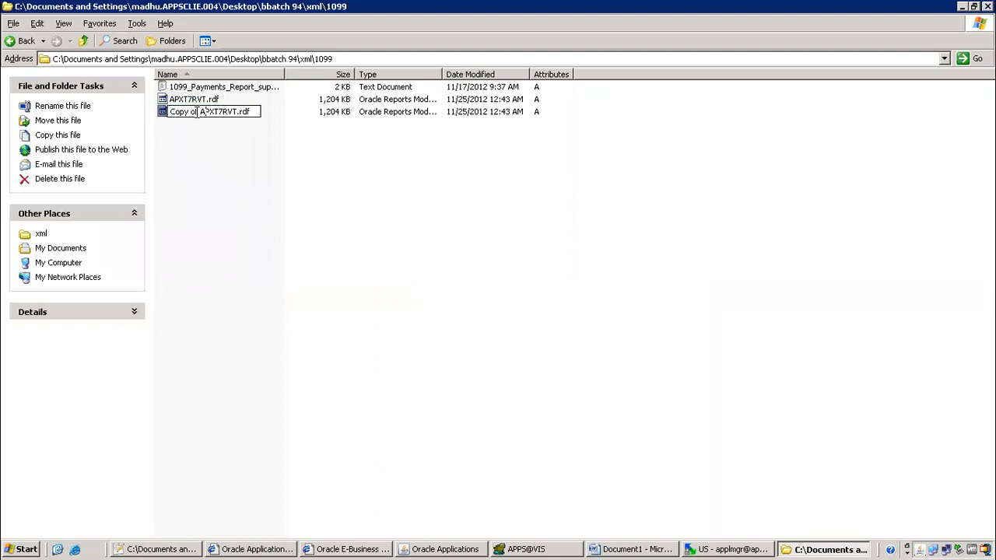
left_click_drag(202, 112, 68, 116)
type("b94")
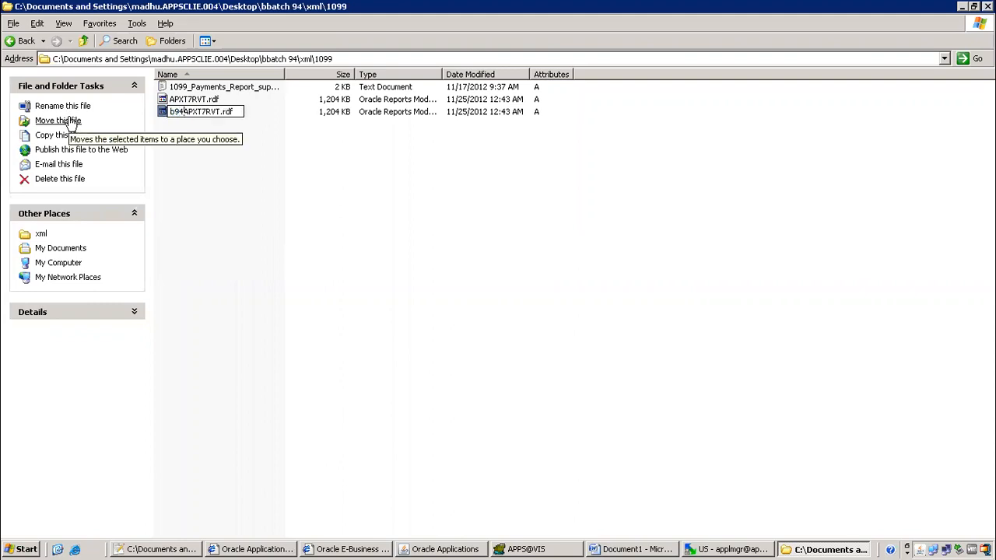
key("BackSpace")
key("BackSpace")
key("BackSpace")
type("itm")
key("BackSpace")
key("BackSpace")
key("BackSpace")
type("ITM")
type("NEW")
left_click(224, 180)
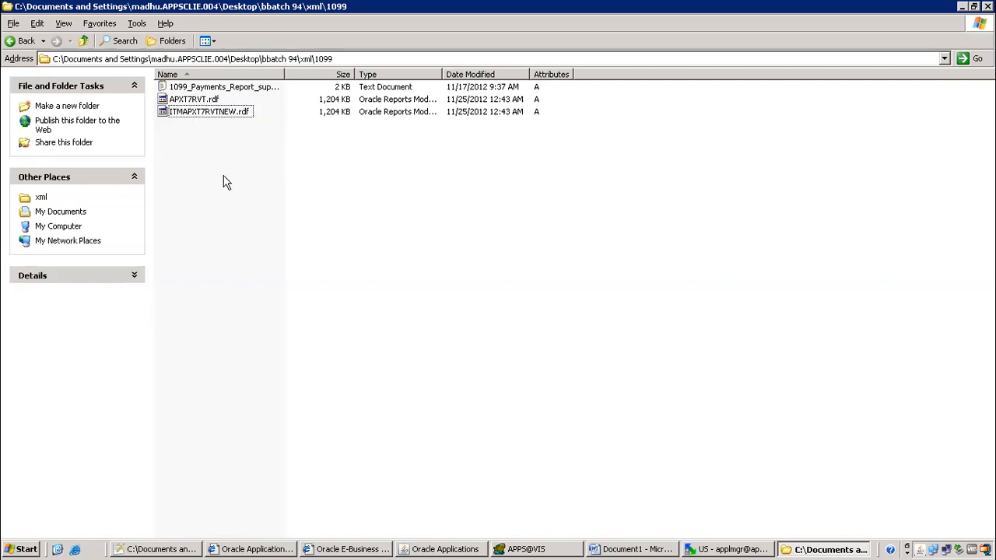
Leave the ITMAPXT7RVTNEW.rdf name unchanged and return to the desktop
left_click(241, 113)
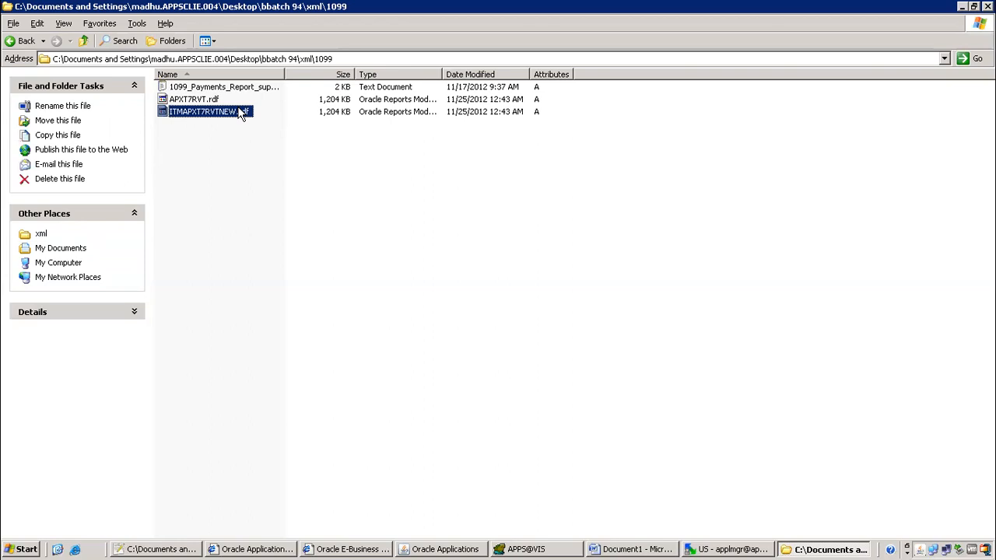
left_click(242, 113)
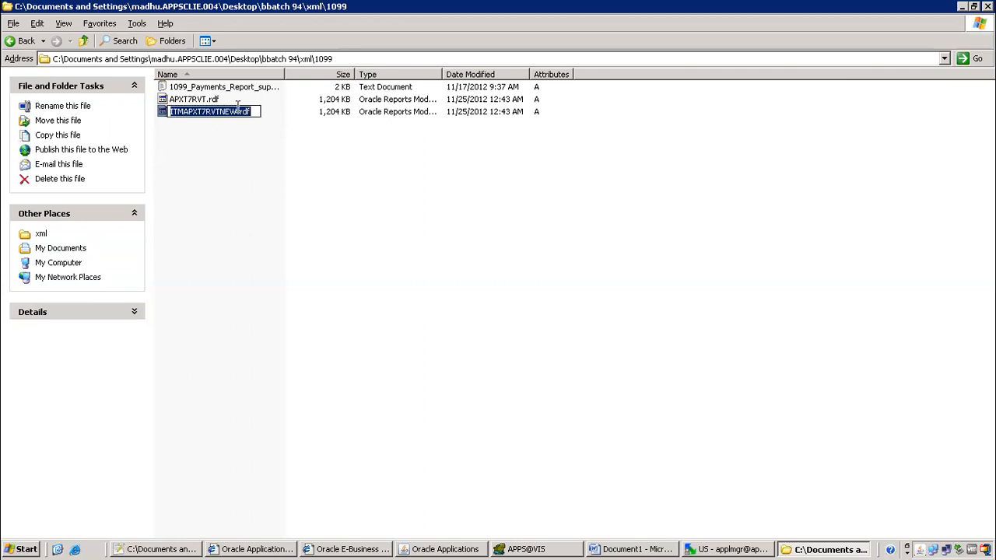
left_click(251, 164)
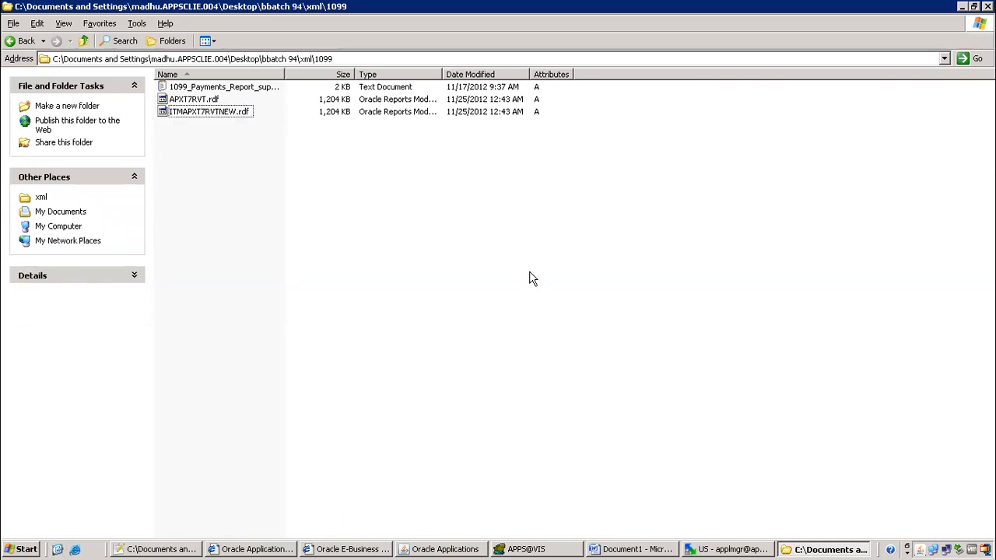
left_click(59, 550)
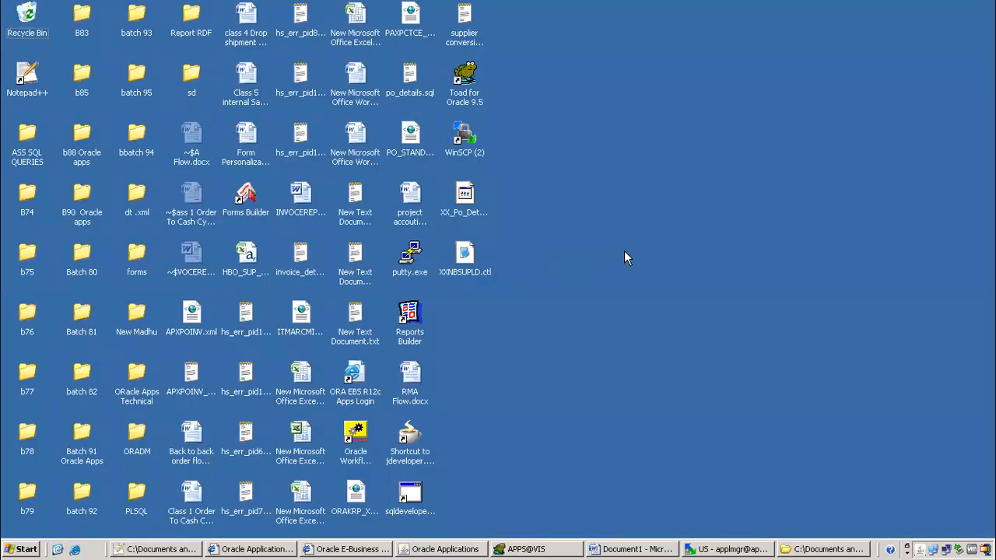
Launch Reports Builder, dismiss the preference warning and wizard, and enter the vis database
double_click(414, 316)
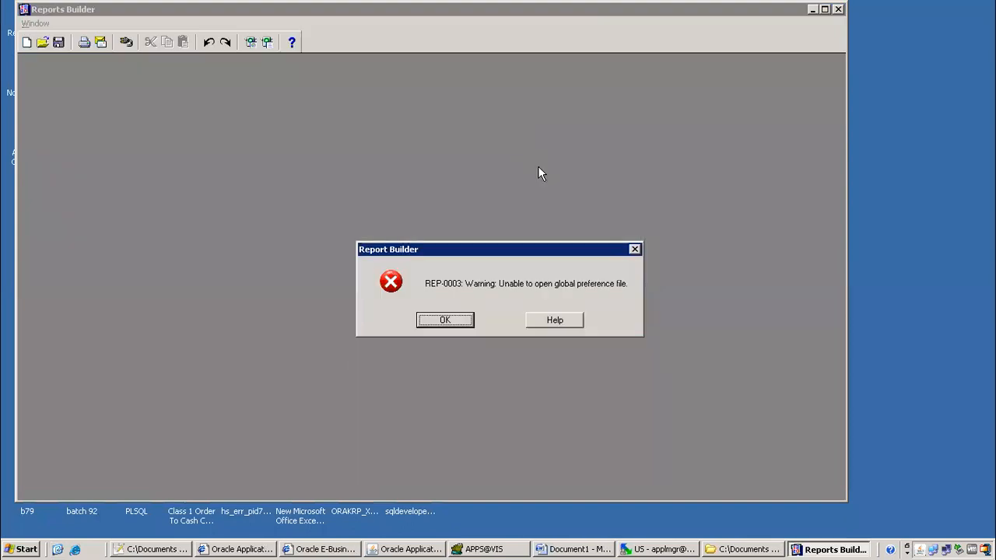
left_click(454, 327)
left_click(490, 370)
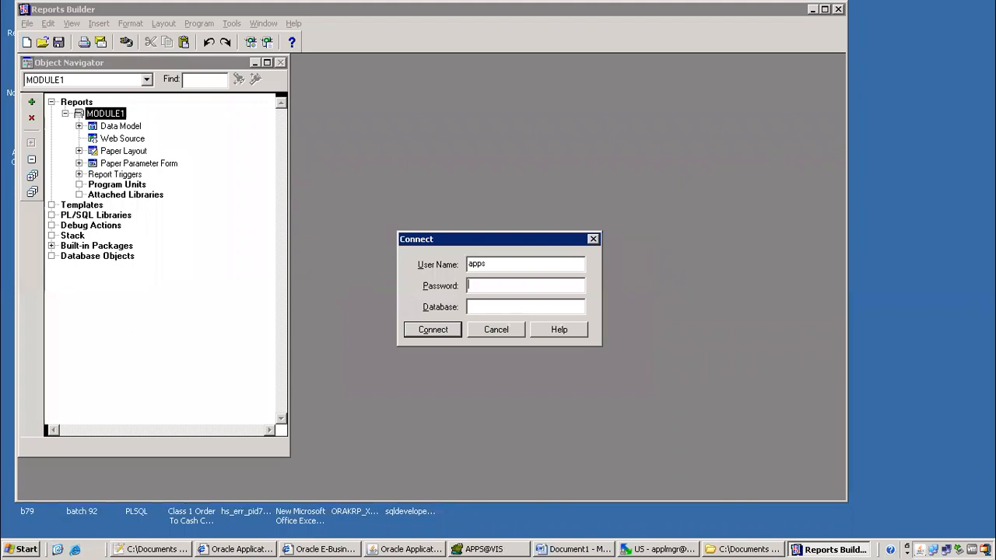
key("Tab")
type("vis")
key("Return")
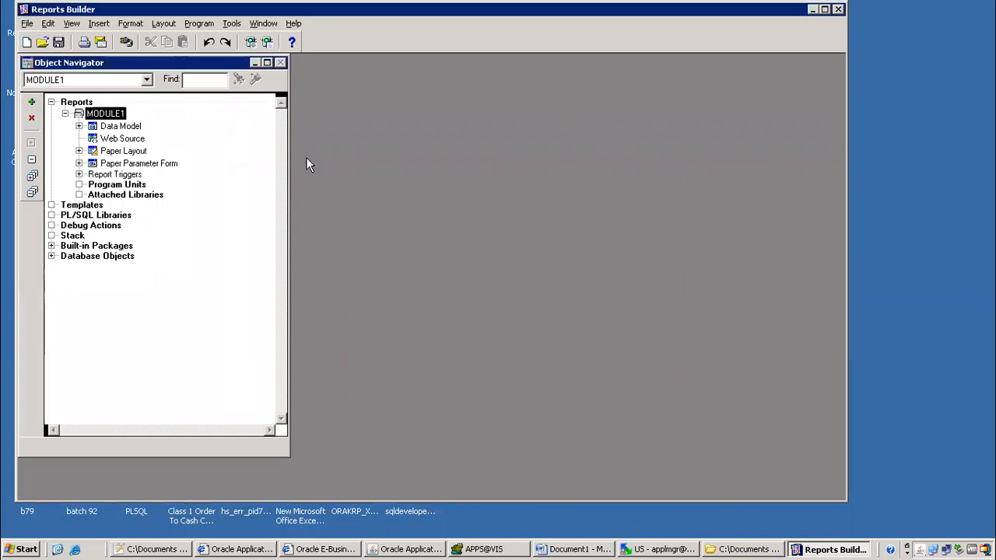
Open ITMAPXT7RVTNEW.rdf from the 1099 folder, logging in with the database password
key("ctrl+o")
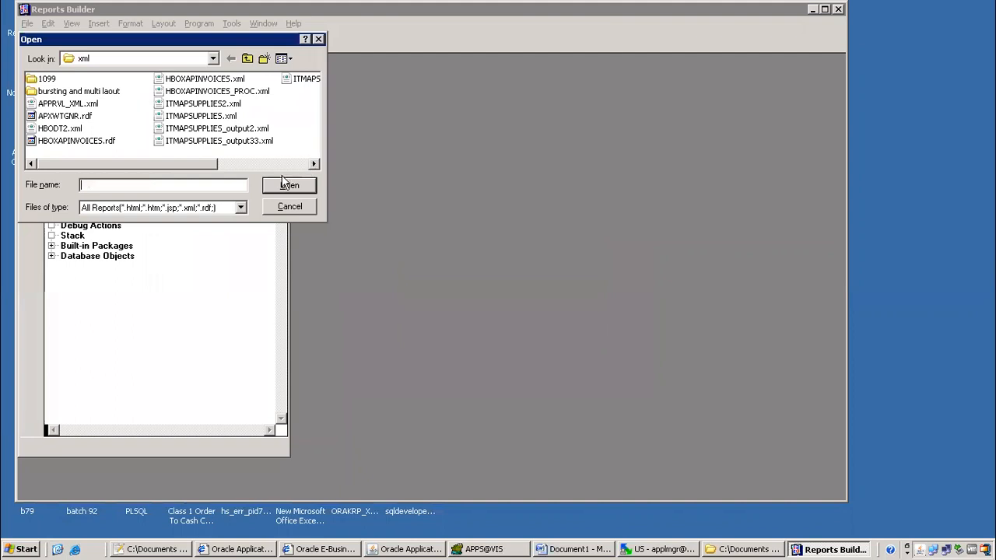
key("ctrl+v")
left_click(281, 190)
left_click(405, 321)
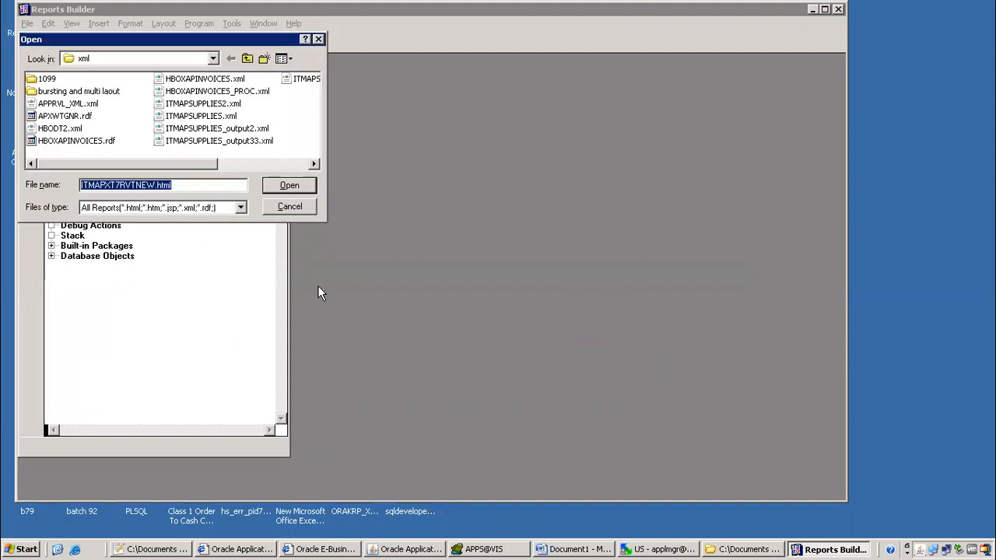
left_click(47, 79)
double_click(46, 79)
left_click(75, 92)
left_click(290, 187)
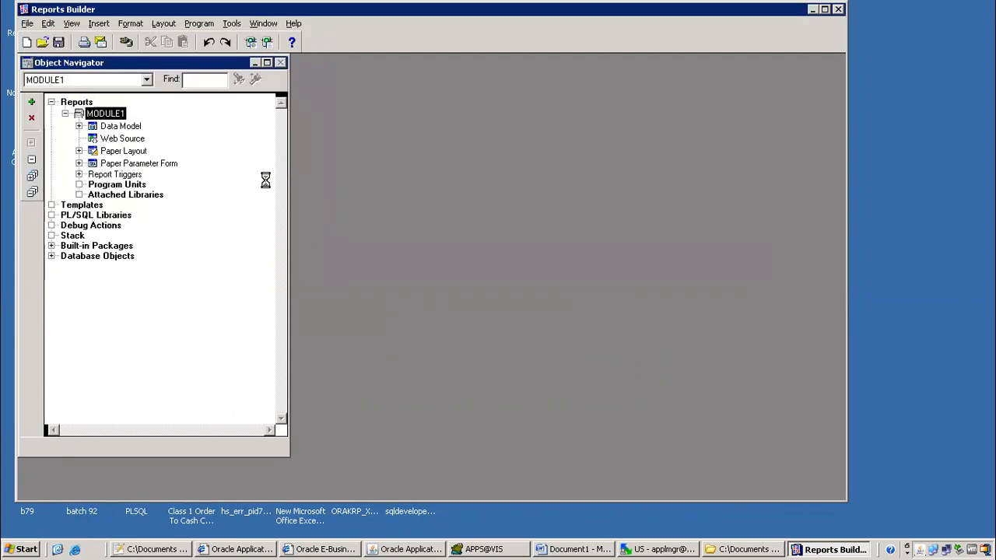
key("Tab")
type("apps")
key("Return")
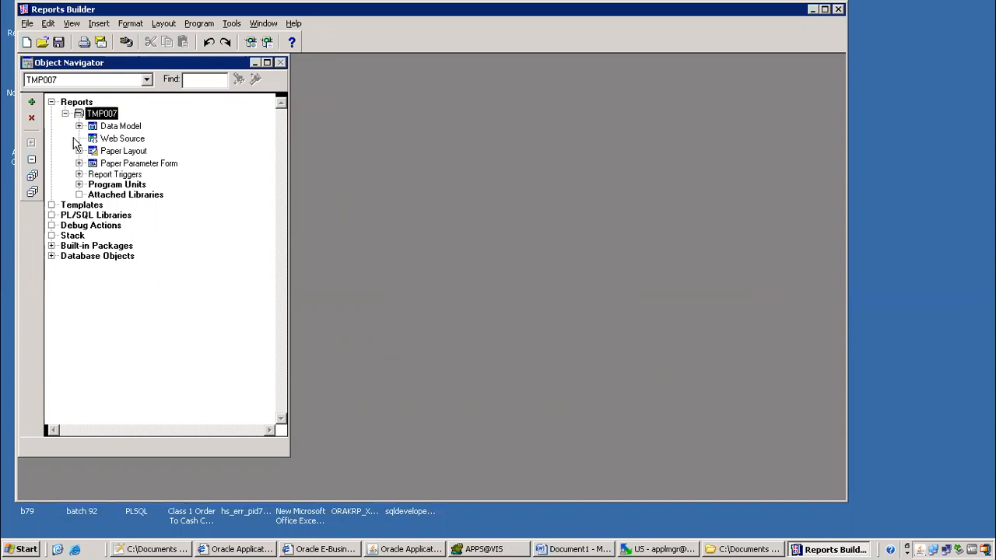
left_click(28, 25)
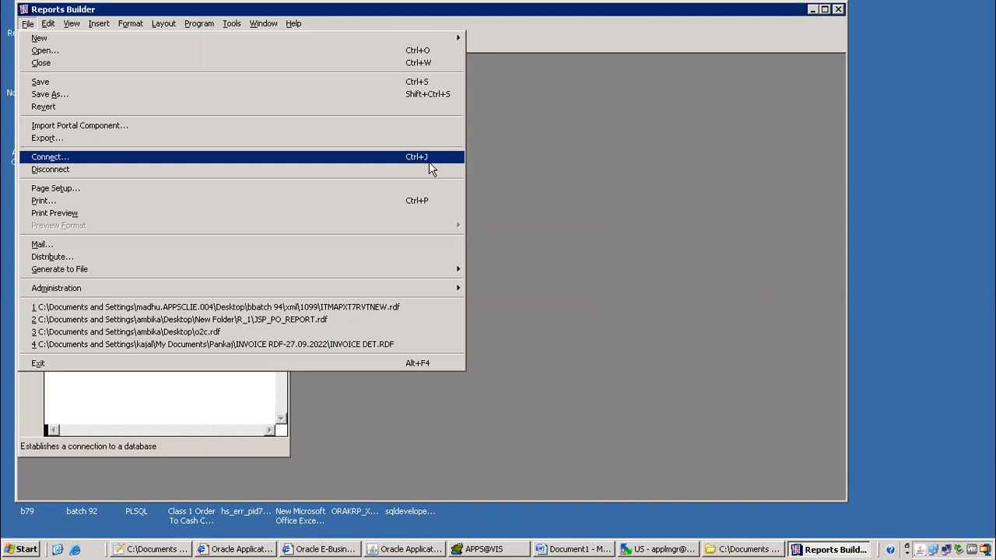
Compile the TMP007 report, acknowledge the success message, and switch to Oracle Applications
left_click(514, 164)
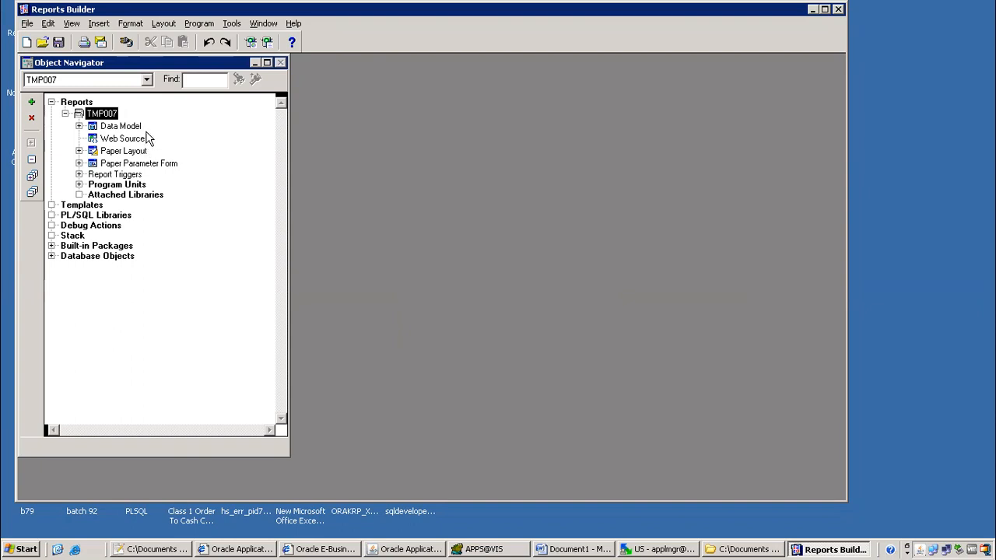
key("ctrl+shift+k")
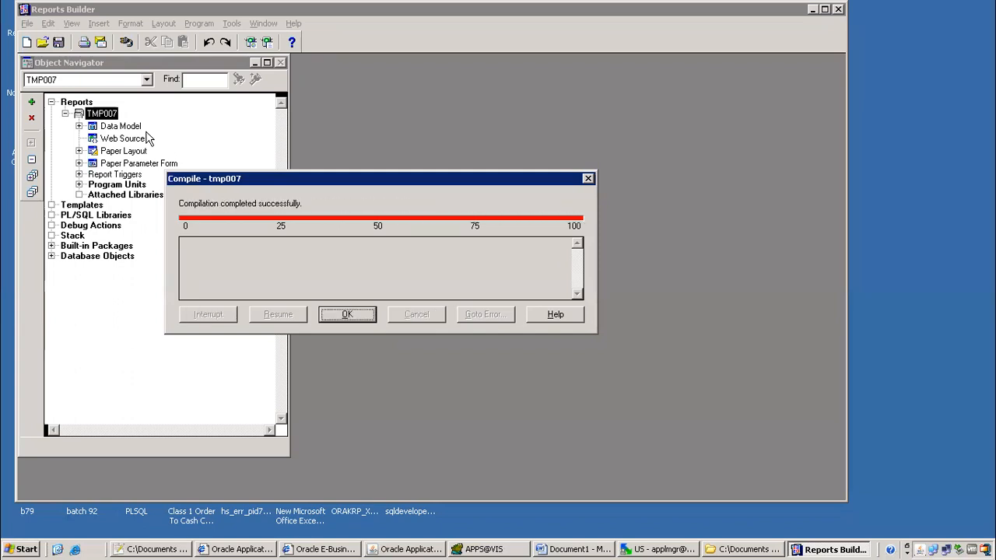
left_click(345, 316)
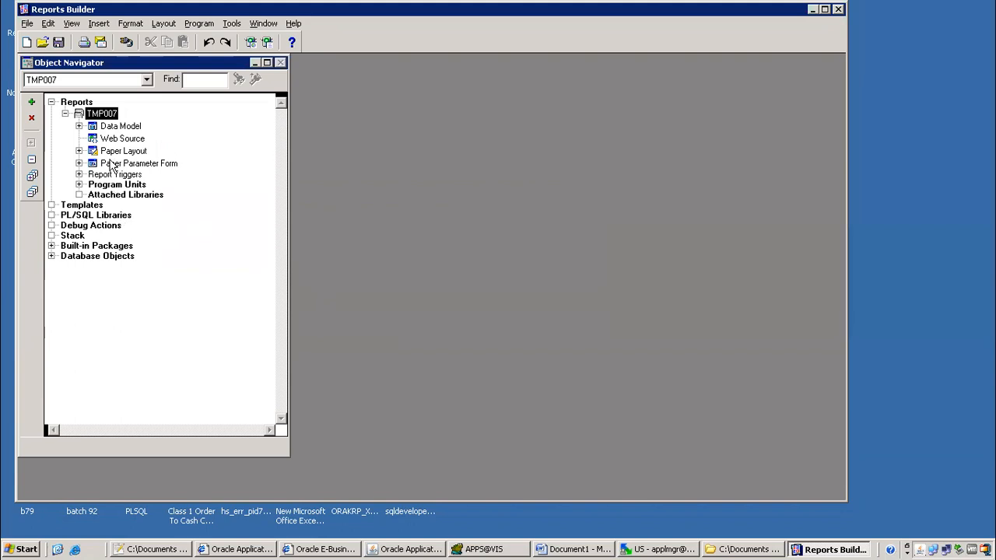
left_click(400, 548)
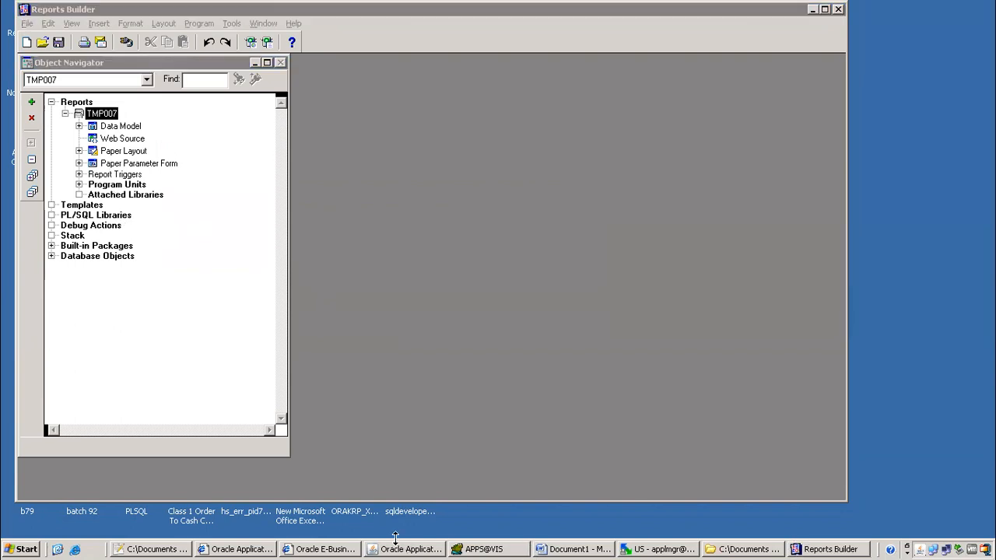
Close the executable form and switch responsibility to Payables, Vision Operations (USA)
left_click(160, 48)
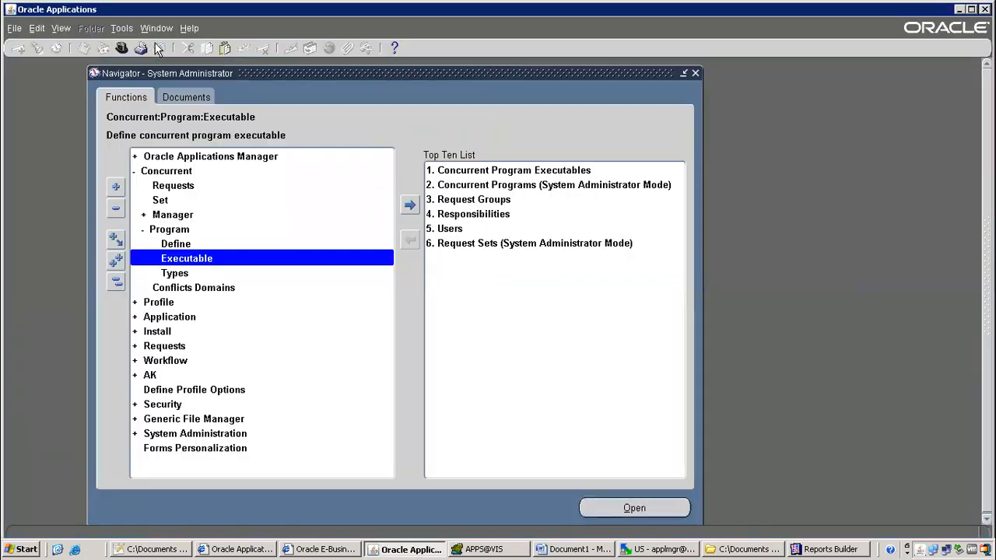
left_click(122, 49)
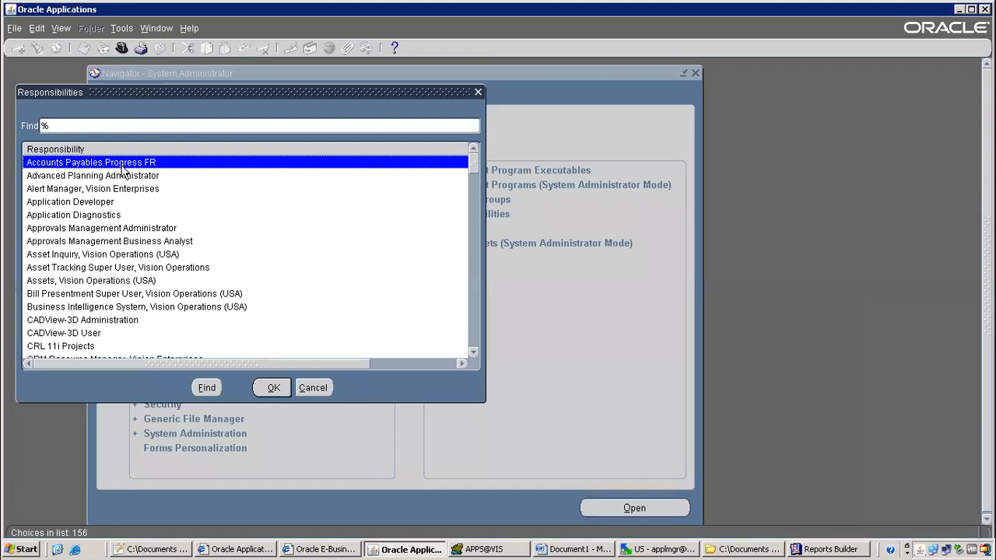
type("pay")
key("Return")
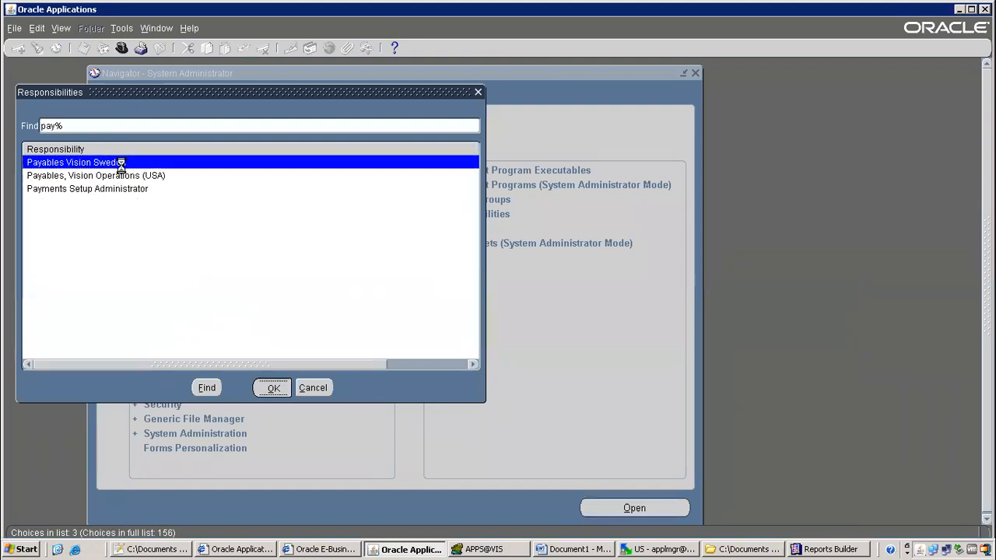
left_click(122, 49)
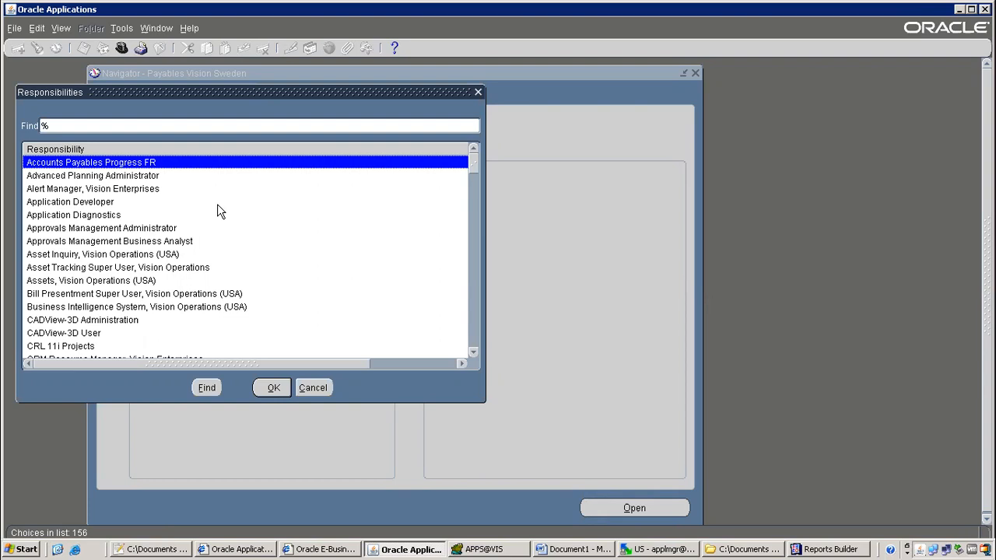
type("pay")
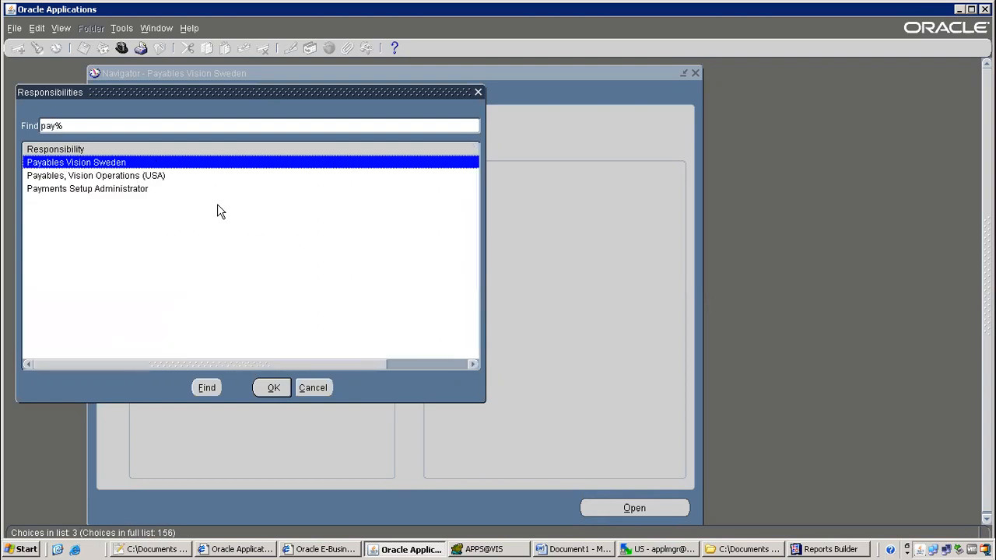
key("Down")
key("Return")
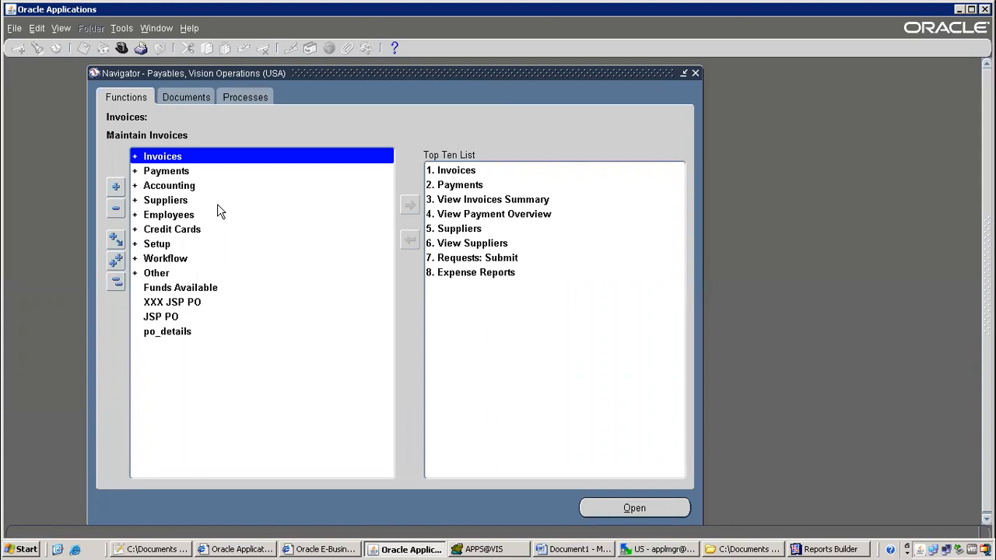
Start a single request for the 1099 Payments Report with operating unit Vision Operations
left_click(65, 27)
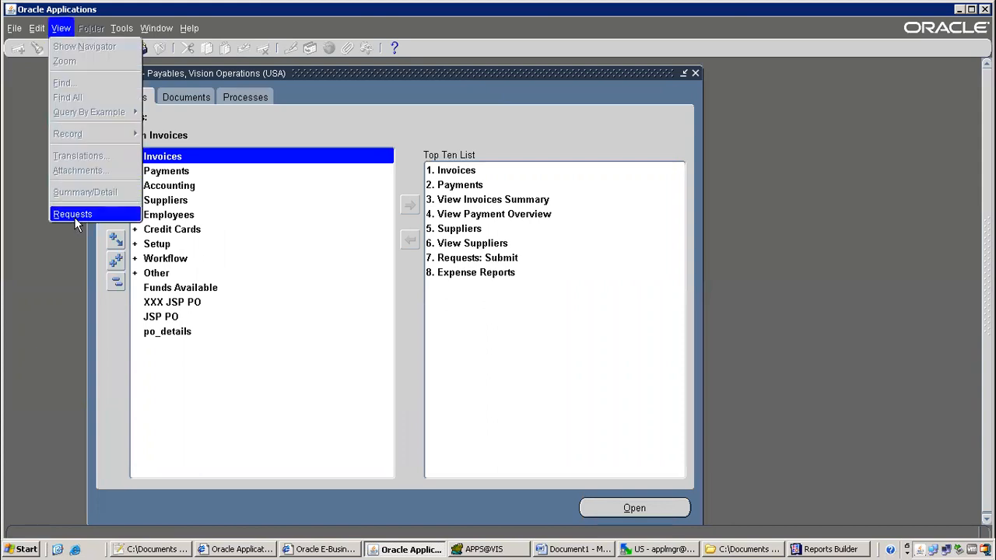
left_click(73, 215)
left_click(204, 381)
left_click(246, 316)
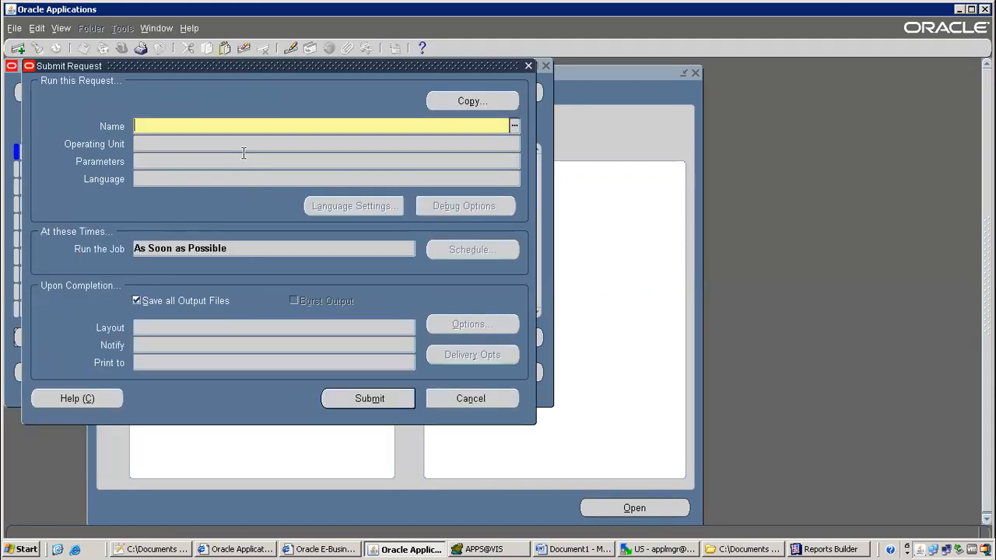
type("1099")
key("Tab")
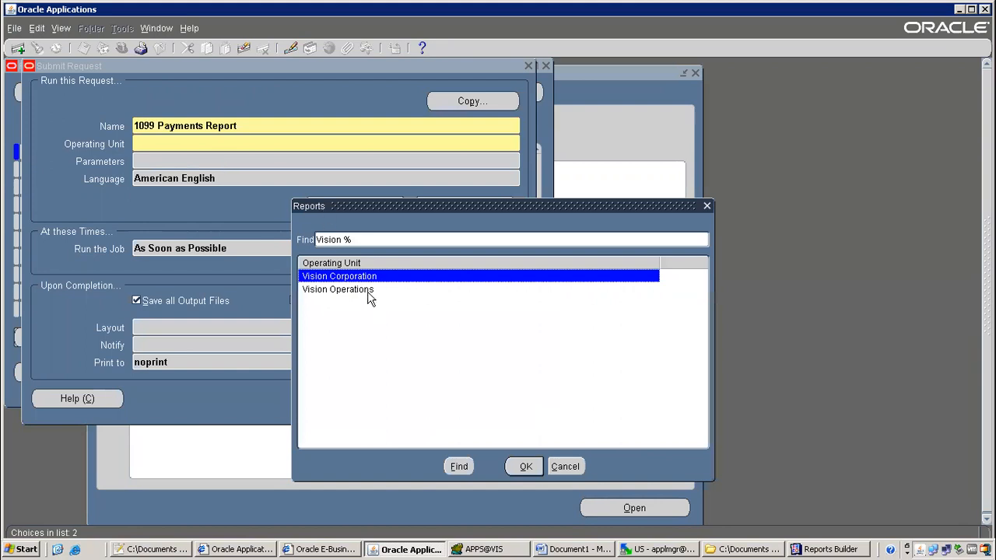
double_click(369, 291)
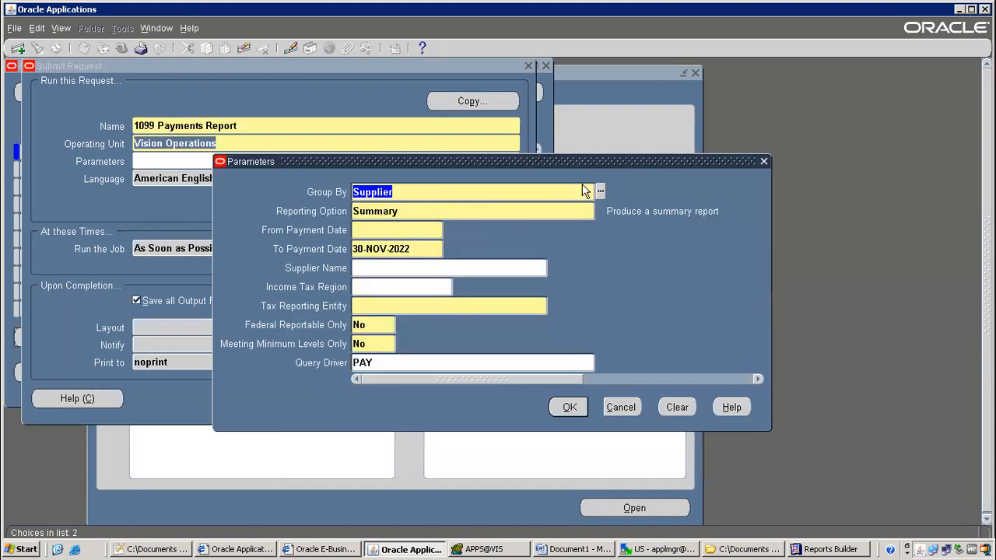
Review the Group By and Reporting Option lists, keeping Supplier and Summary
left_click(601, 191)
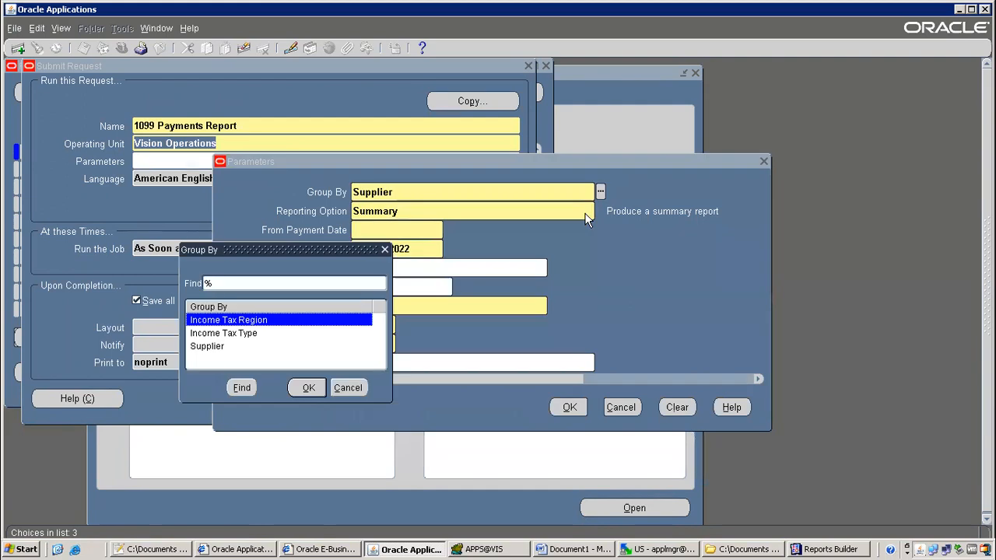
left_click_drag(339, 250, 732, 176)
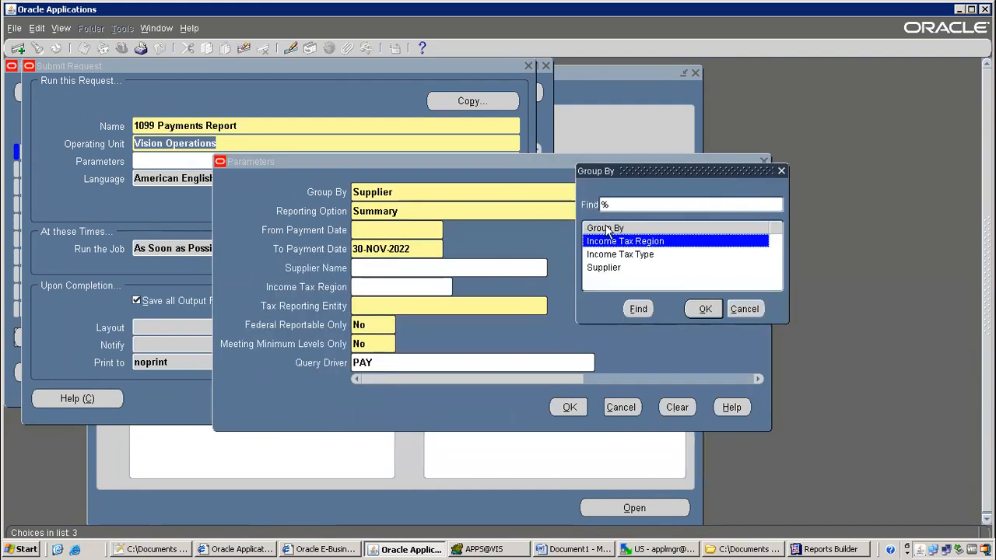
left_click(605, 269)
left_click(629, 255)
left_click(628, 243)
left_click(705, 309)
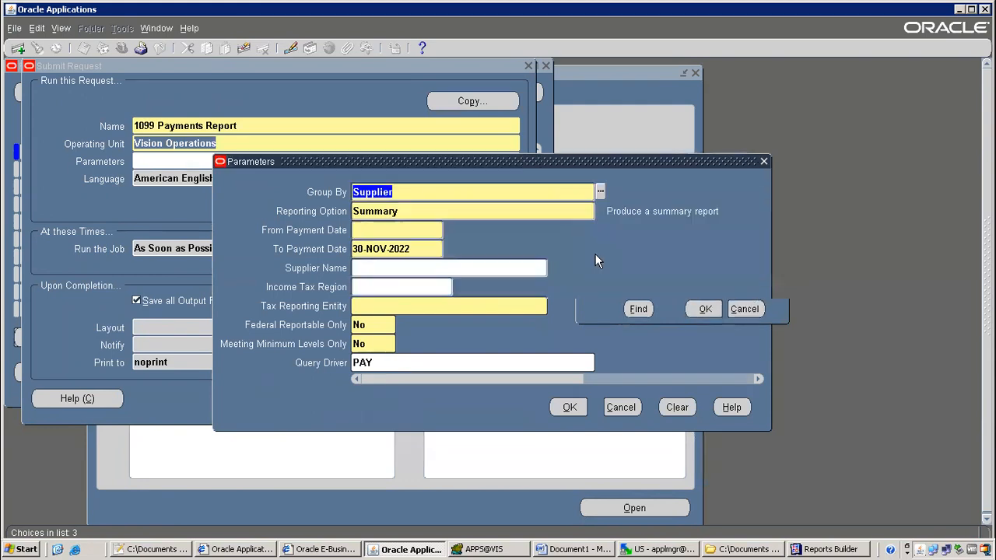
key("Tab")
left_click(600, 212)
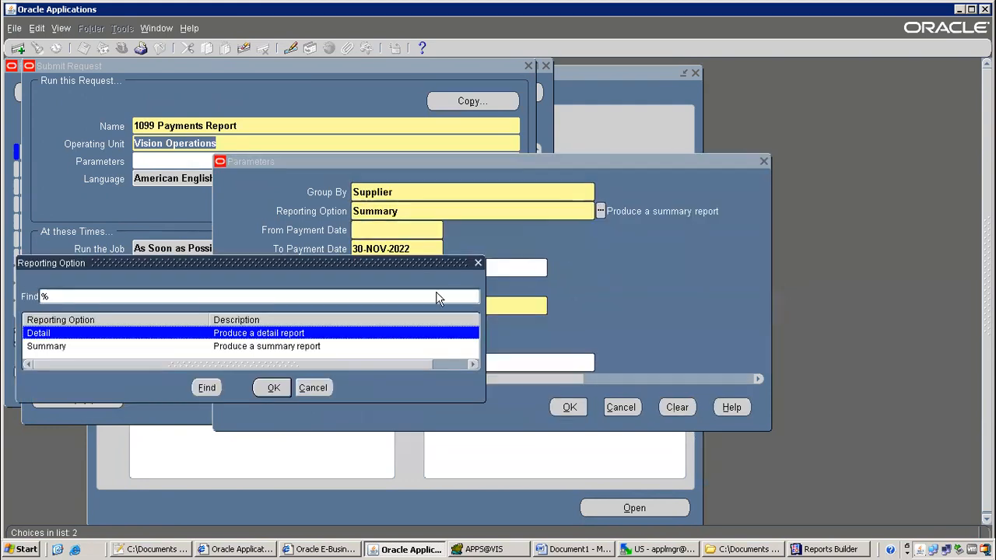
left_click(315, 386)
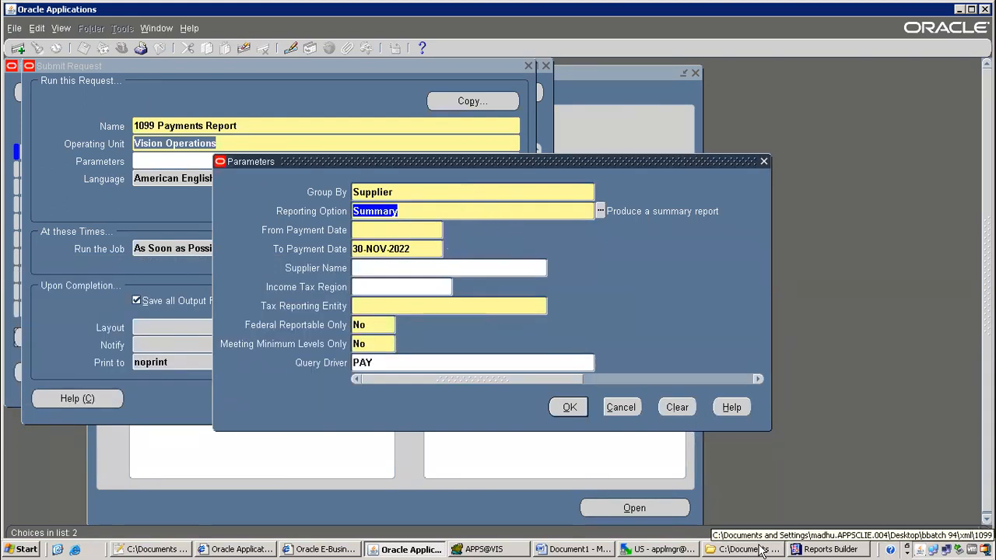
left_click(829, 549)
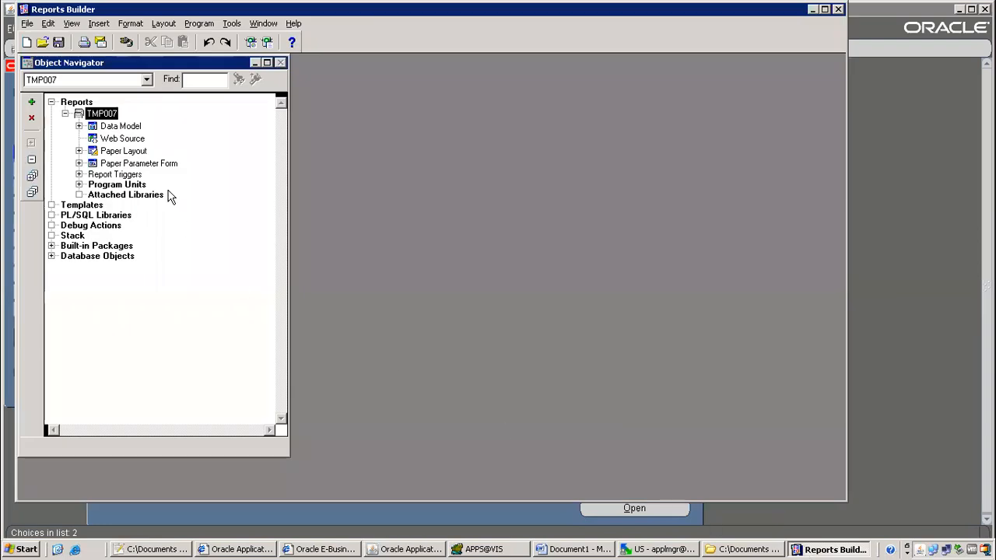
Open the report's Paper Layout in a maximized editor
double_click(98, 152)
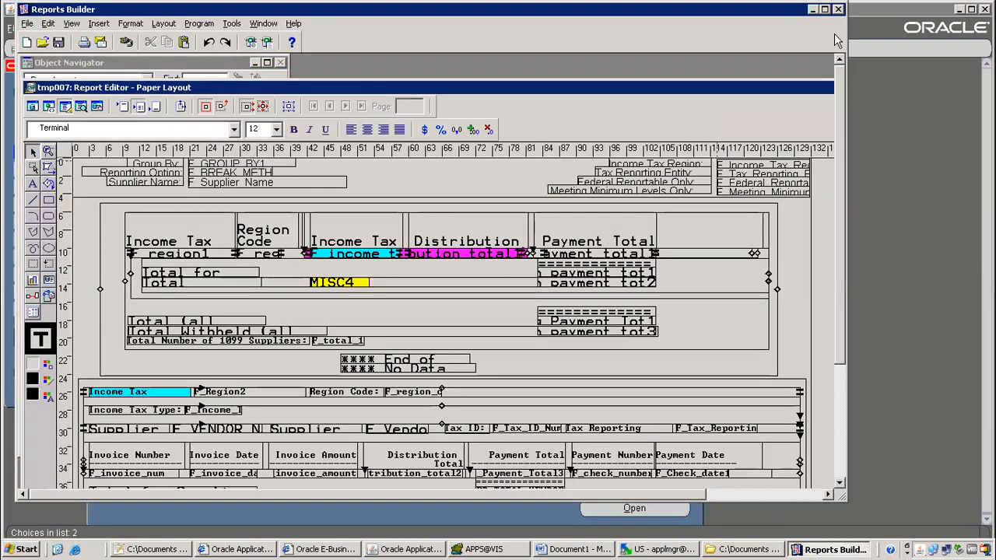
left_click(824, 9)
left_click(924, 84)
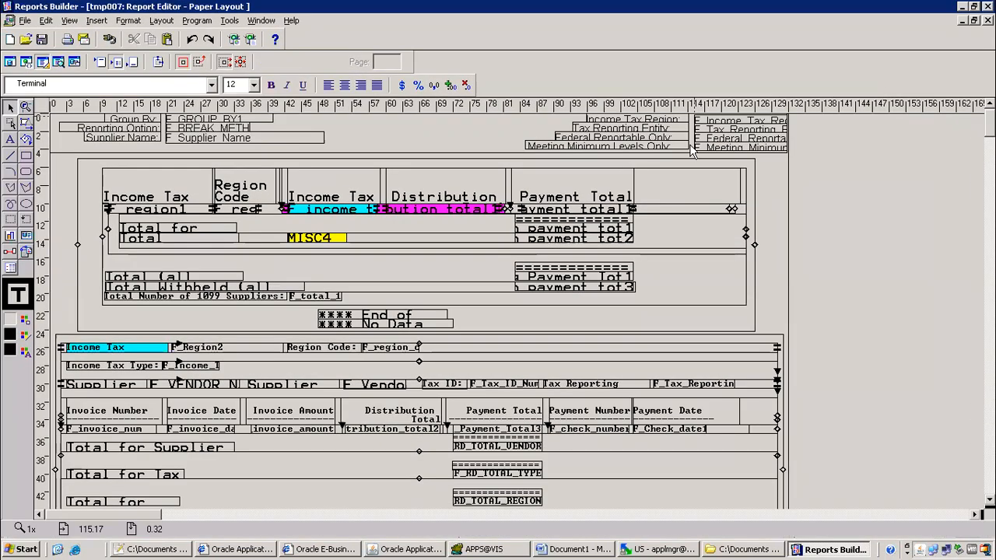
scroll(420, 311, "down", 5)
scroll(420, 311, "down", 15)
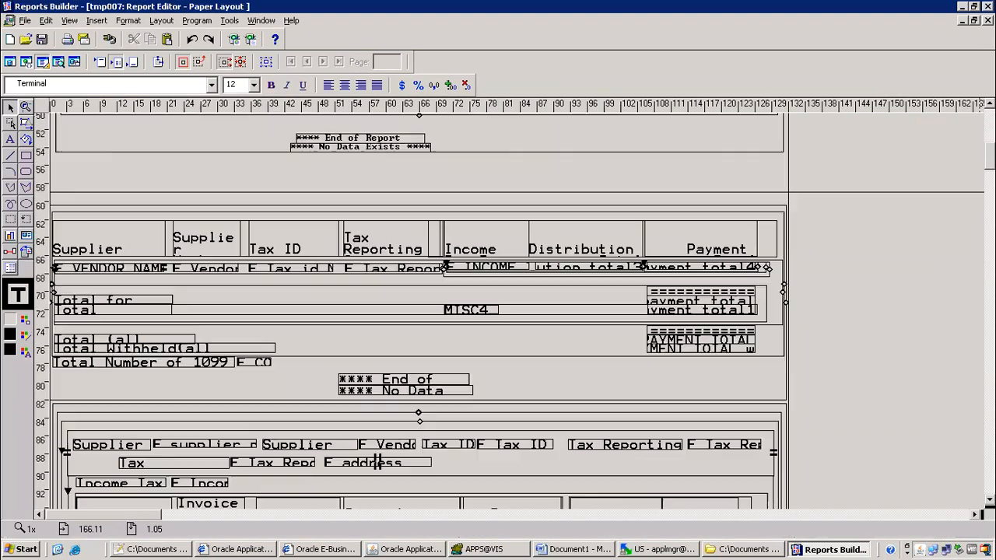
scroll(420, 312, "up", 17)
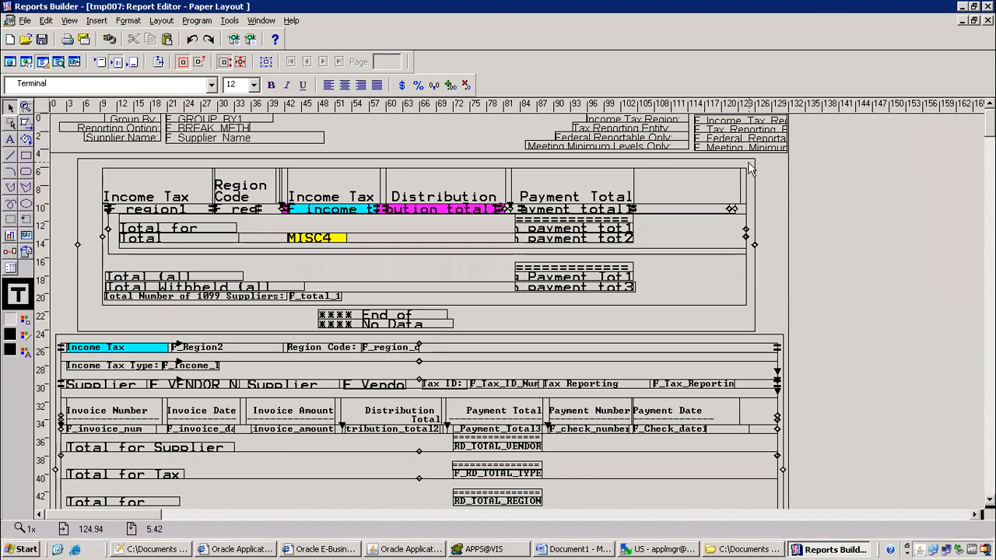
Inspect the properties of the M_REGION_SUMMARY, M_REGION_DETAIL and M_SUPPLIER_SUMMARY frames
double_click(753, 169)
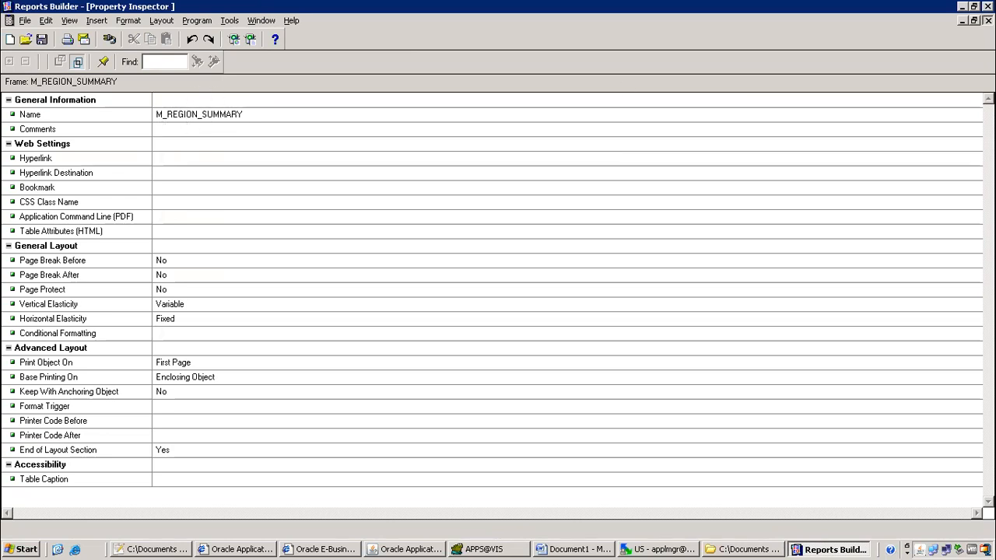
left_click(988, 20)
double_click(777, 338)
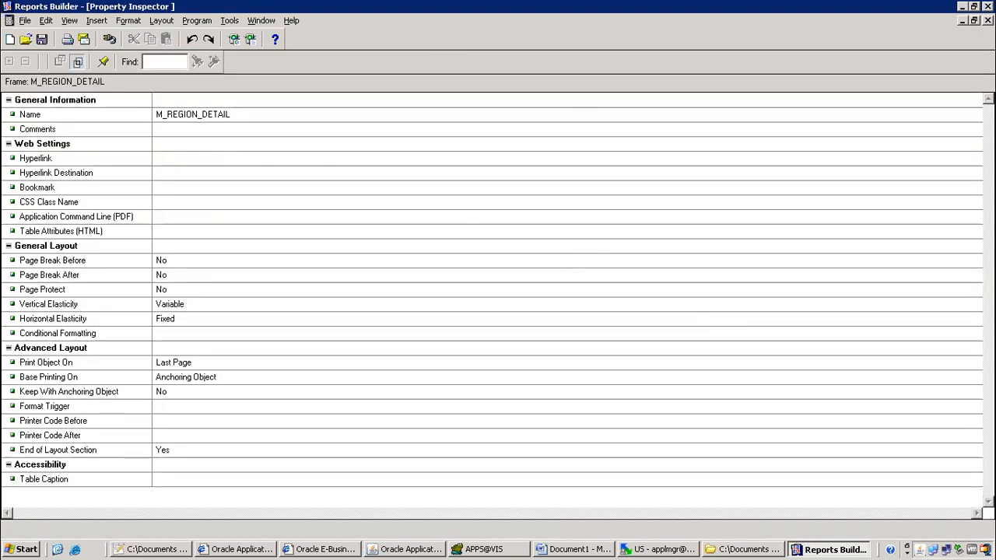
left_click(988, 20)
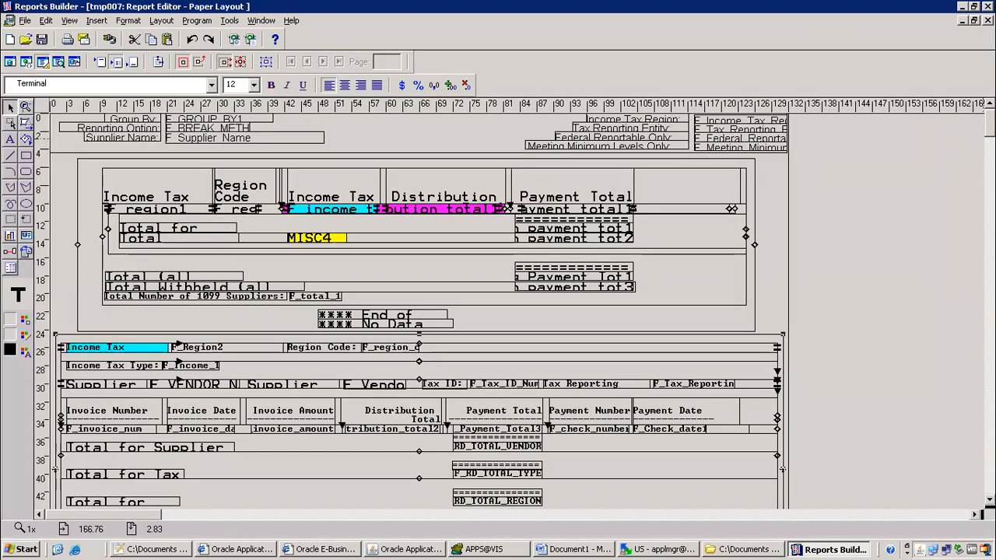
scroll(776, 181, "down", 10)
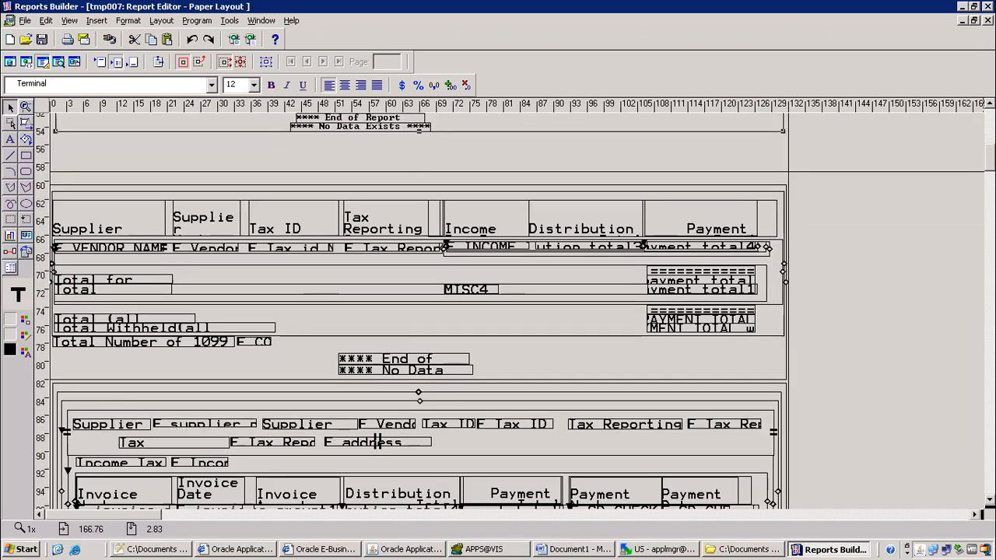
double_click(775, 176)
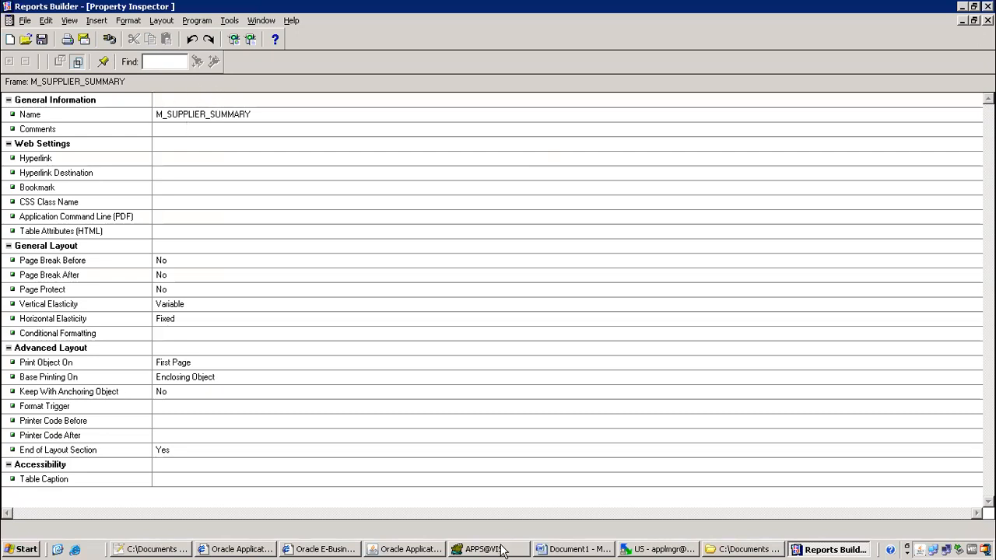
left_click(407, 550)
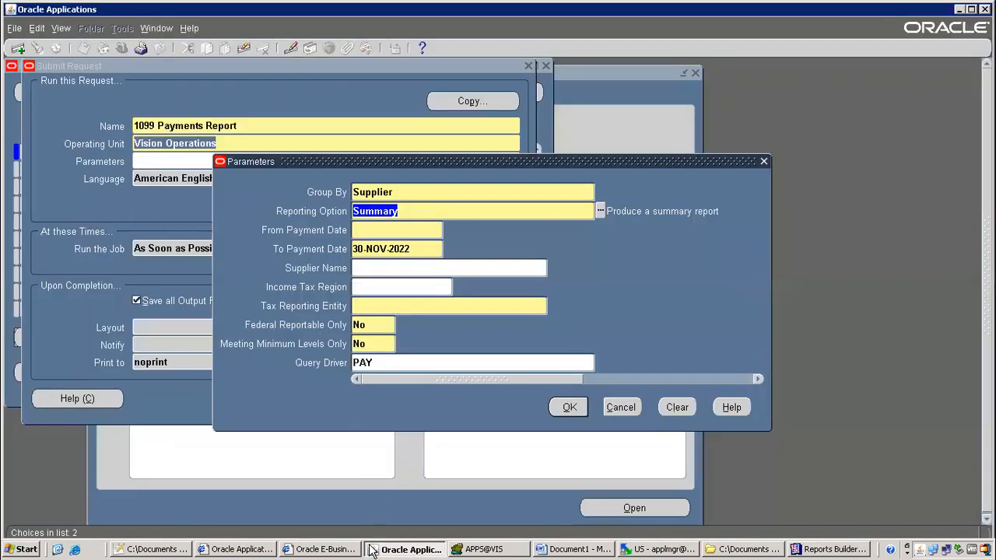
Open 1099_Payments_Report_supplier_summary.txt in maximized Notepad and highlight its Group By and Reporting Option lines
left_click(728, 545)
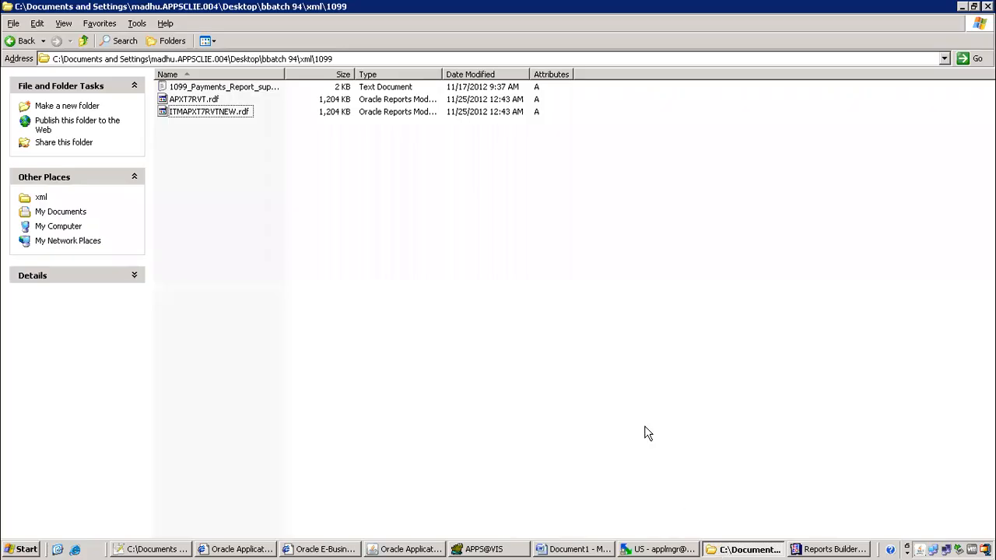
double_click(229, 87)
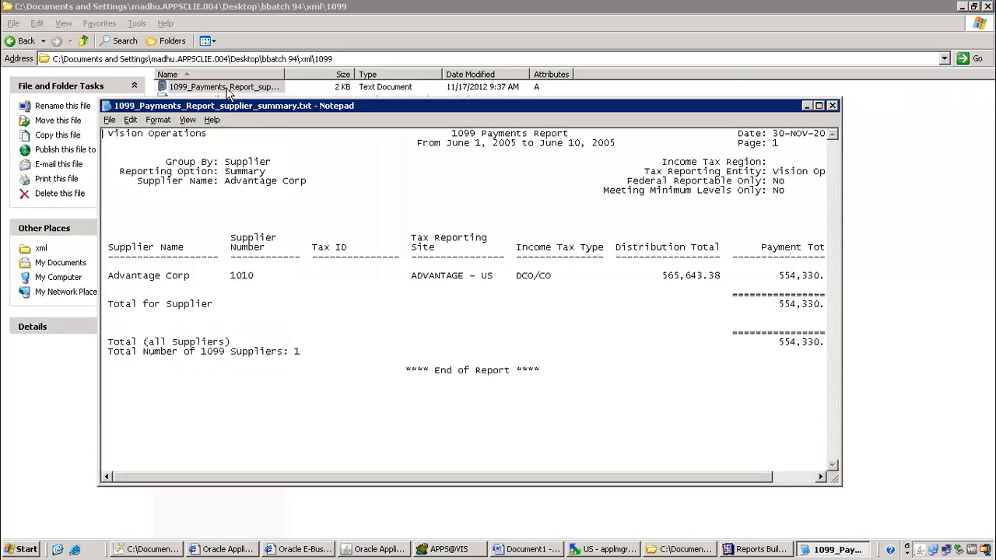
left_click(819, 105)
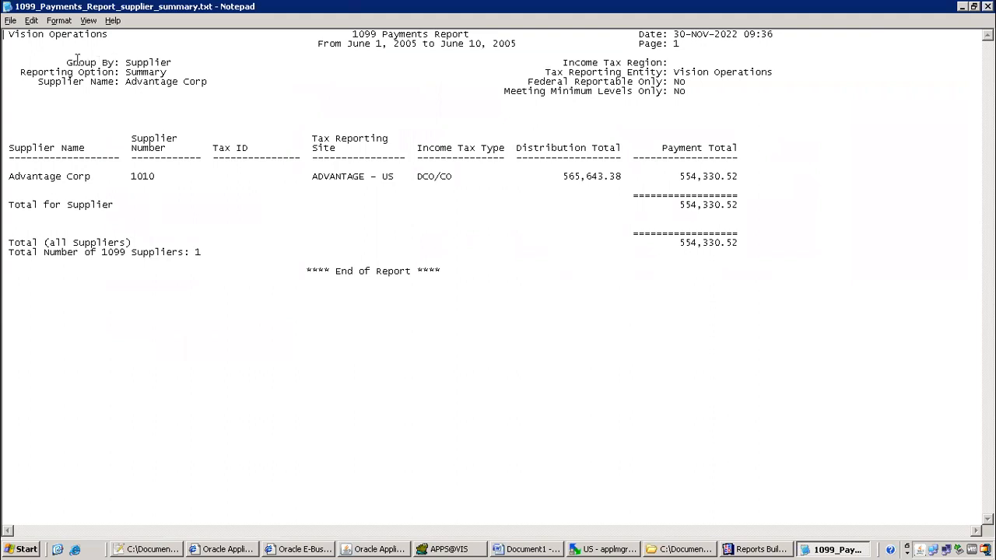
left_click_drag(67, 61, 167, 62)
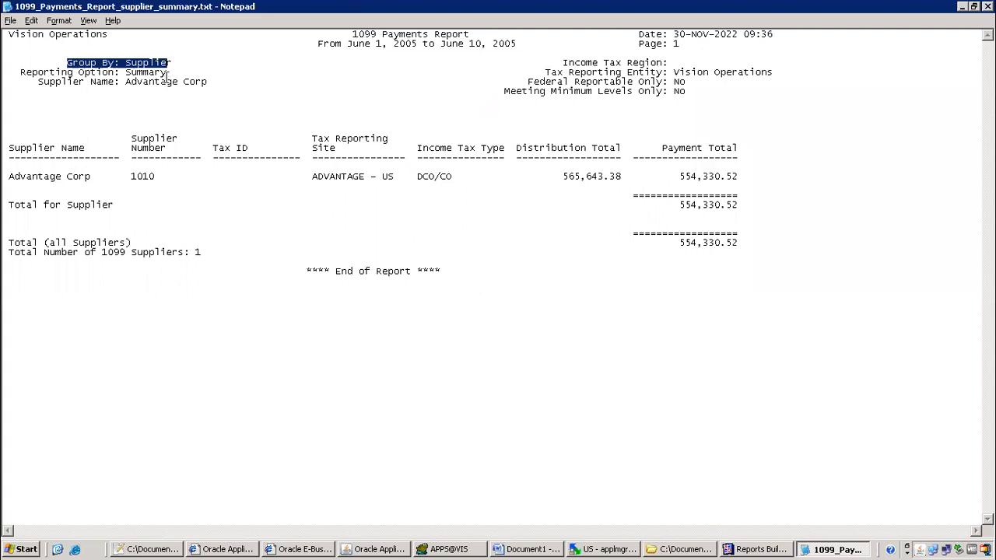
left_click(166, 76)
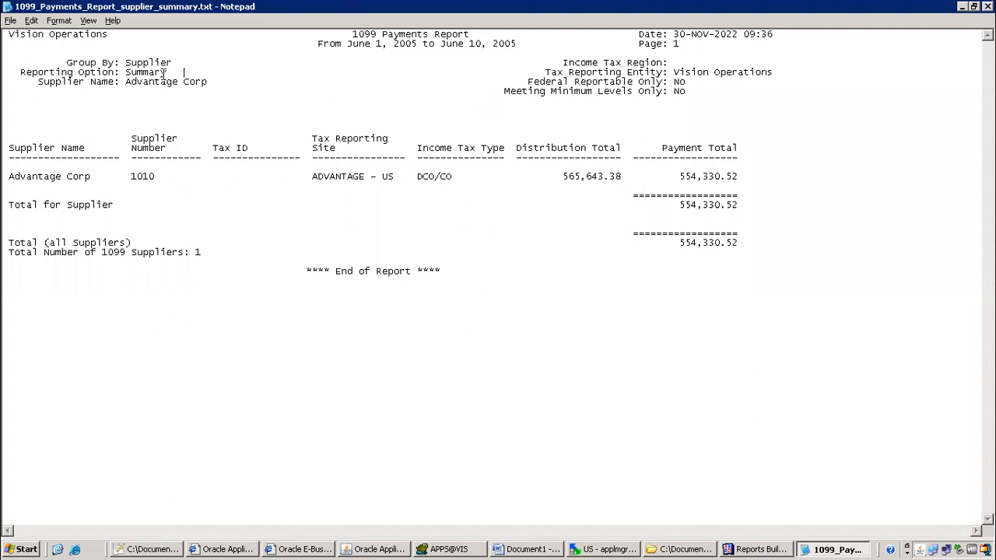
left_click_drag(178, 72, 45, 59)
key("alt+Tab")
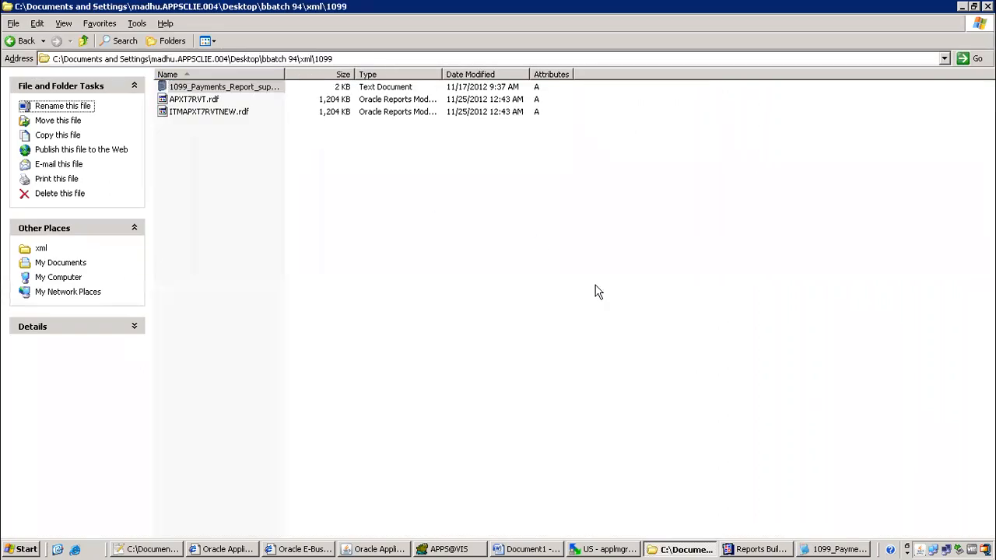
left_click(760, 549)
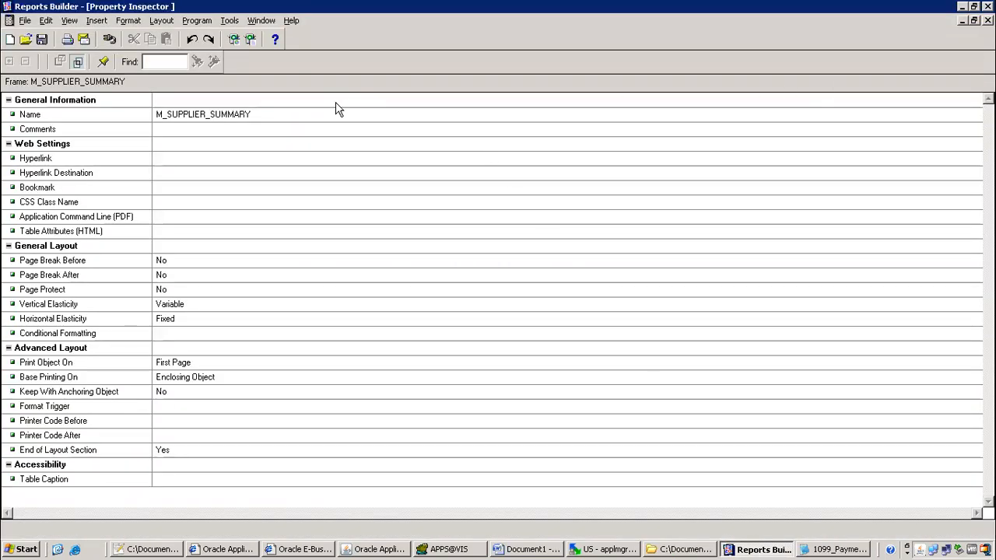
Close the M_SUPPLIER_SUMMARY Property Inspector and select the Distribution column header
left_click(988, 21)
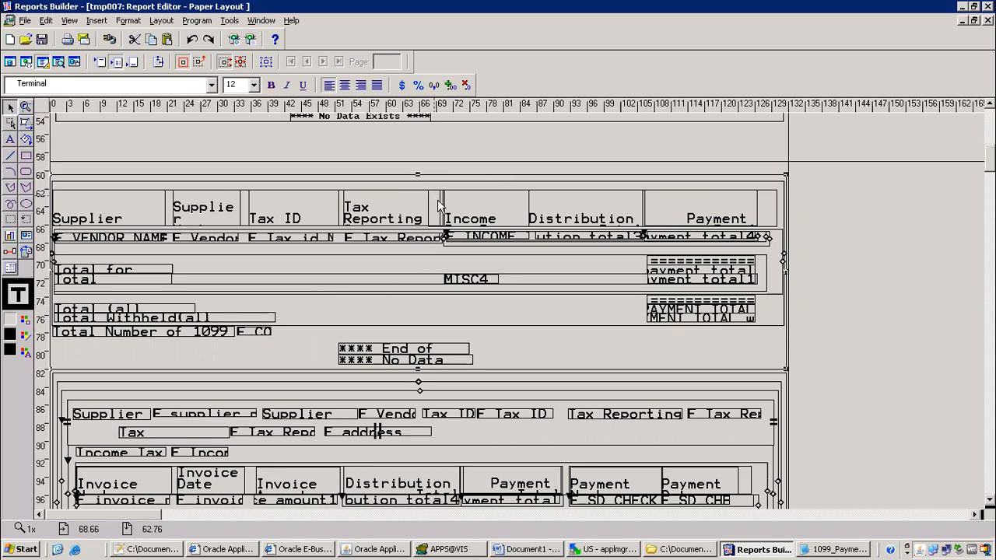
left_click(577, 224)
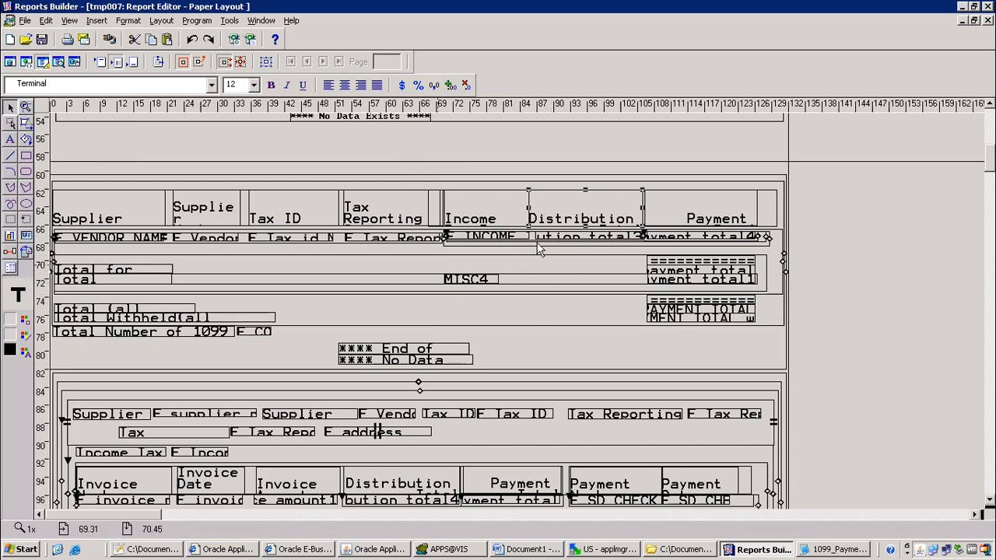
Open the PL/SQL format trigger of the M_SUPPLIER_SUMMARY frame
left_click(784, 179)
double_click(785, 179)
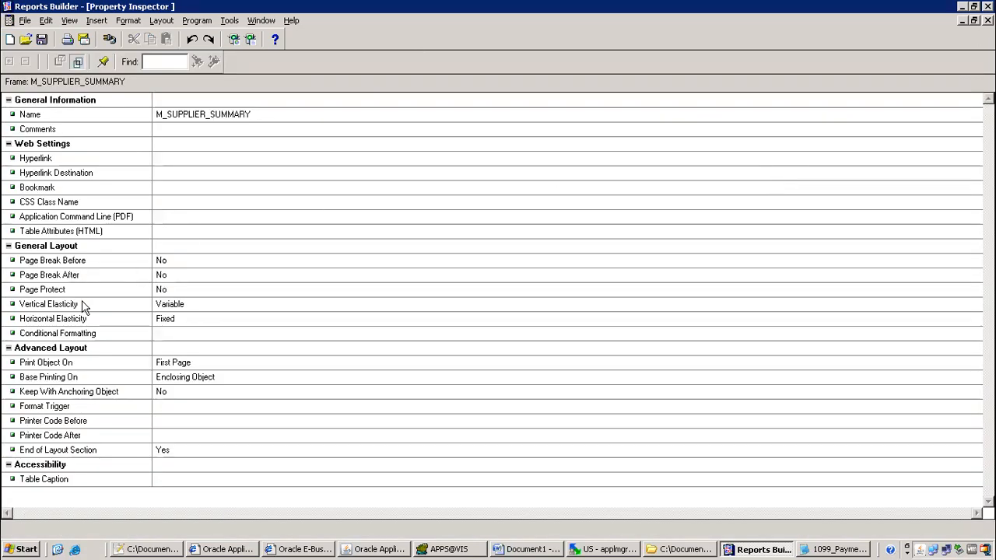
left_click(52, 411)
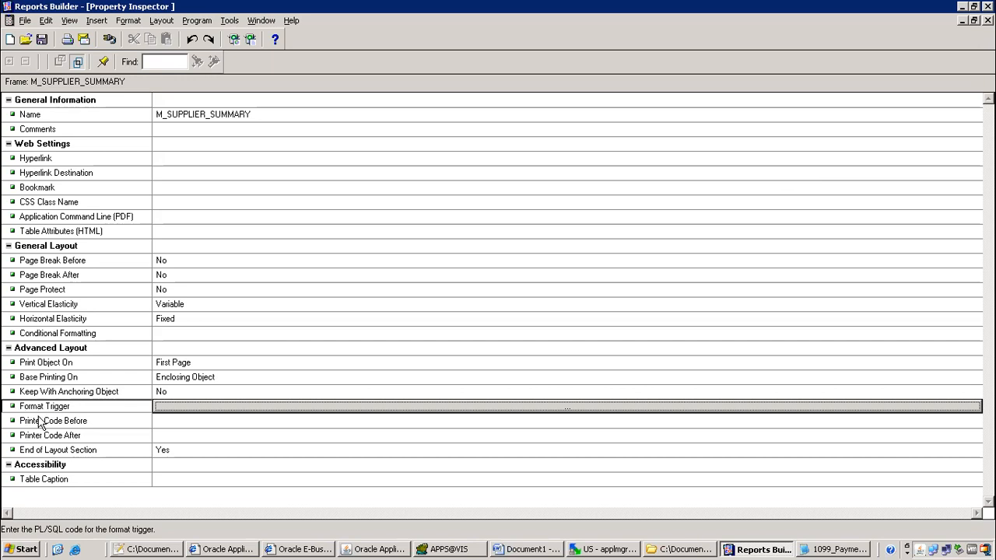
left_click(157, 409)
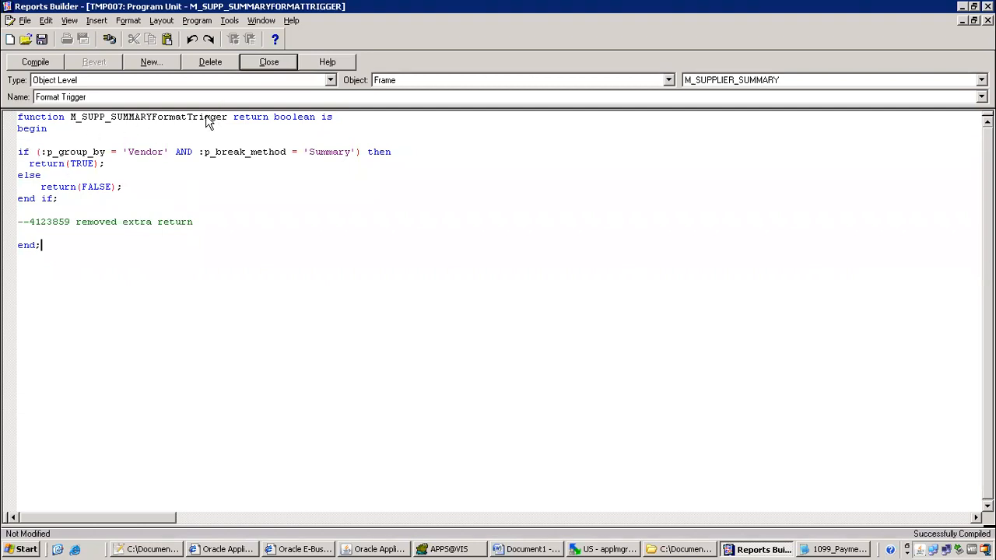
Walk through the trigger's boolean return and Vendor/Summary if block, then return to the class notes
left_click_drag(274, 116, 333, 117)
left_click_drag(68, 163, 129, 194)
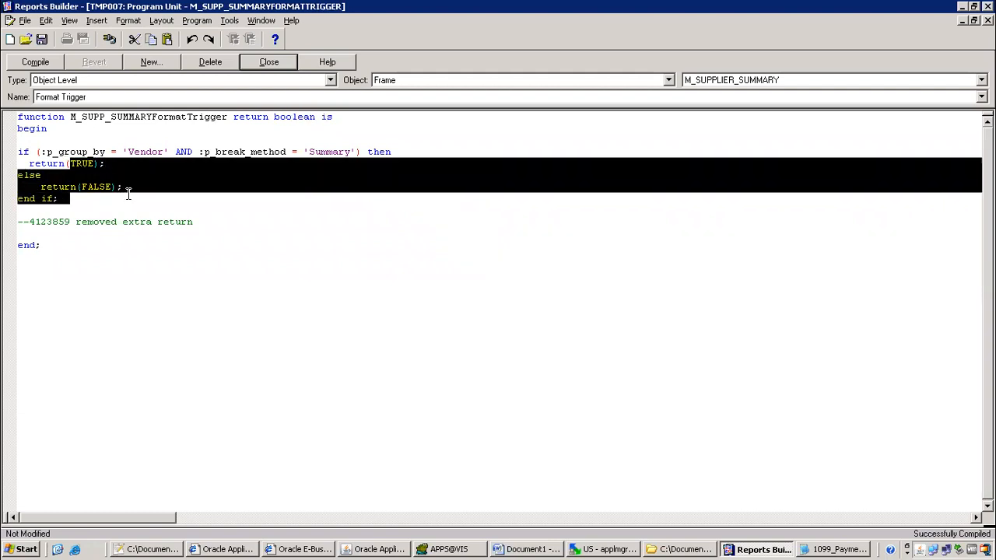
left_click(158, 201)
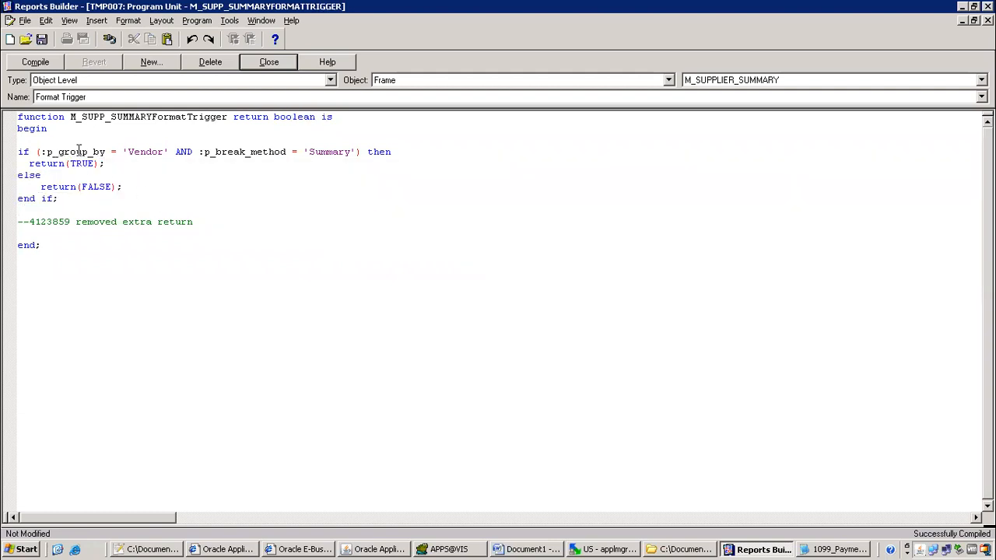
left_click_drag(59, 152, 154, 159)
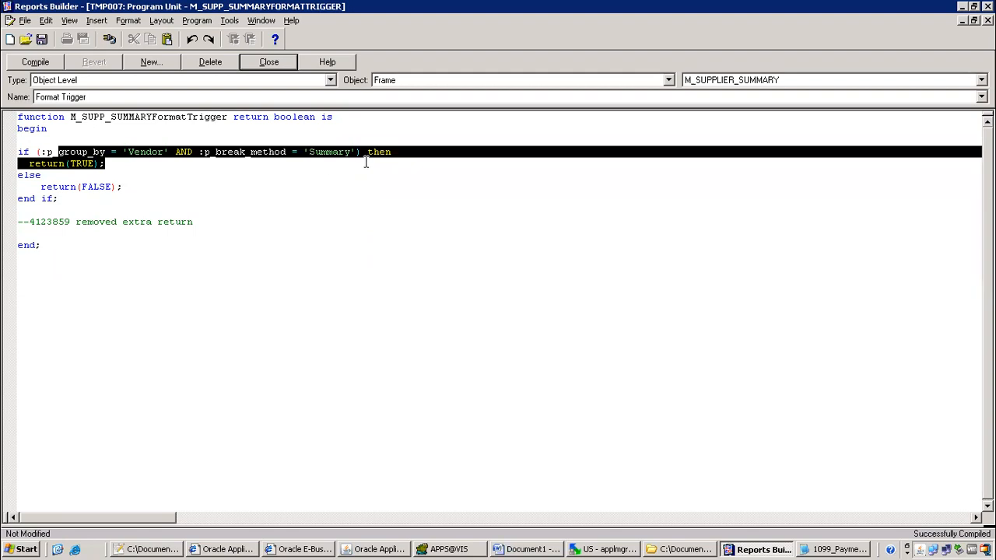
left_click_drag(365, 162, 366, 201)
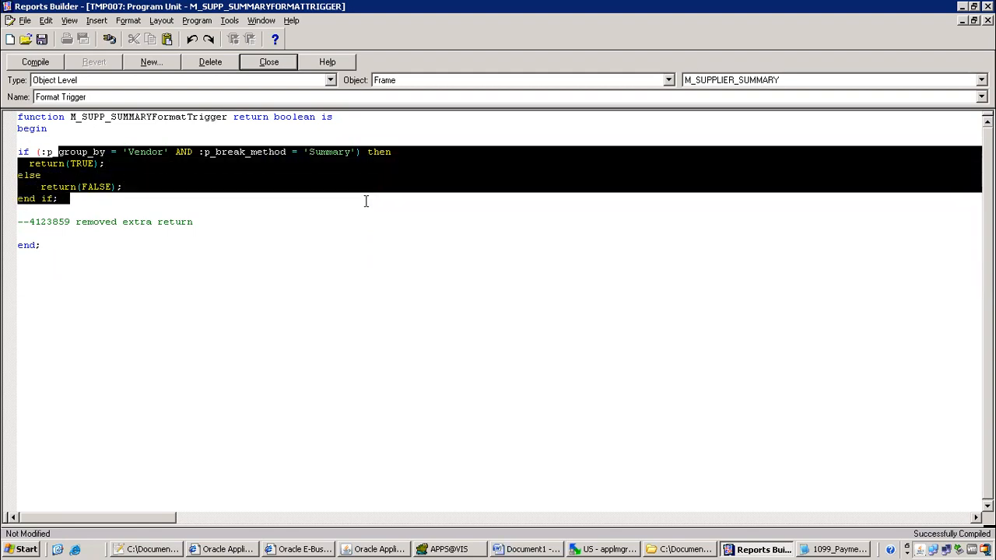
left_click(325, 240)
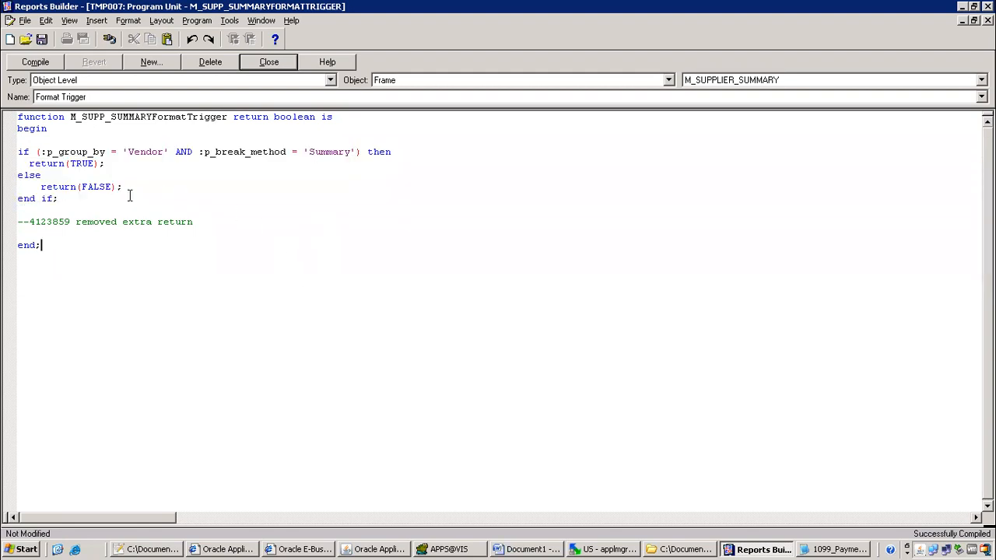
left_click_drag(108, 196, 7, 153)
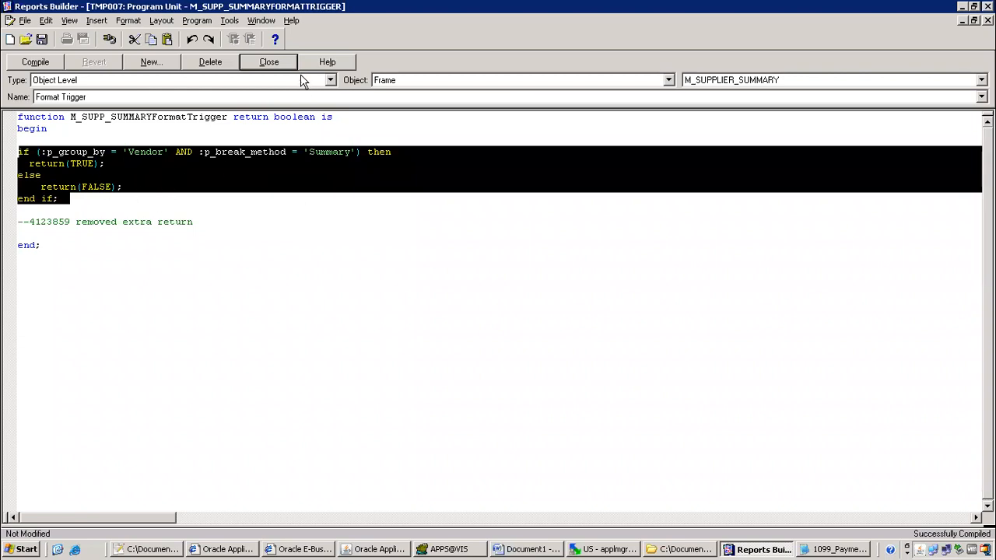
left_click(285, 61)
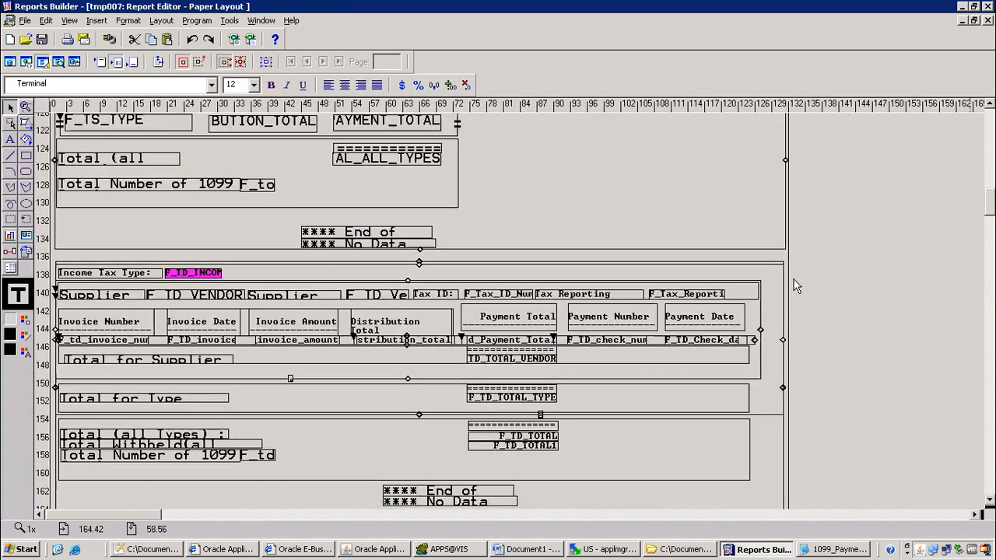
left_click(155, 550)
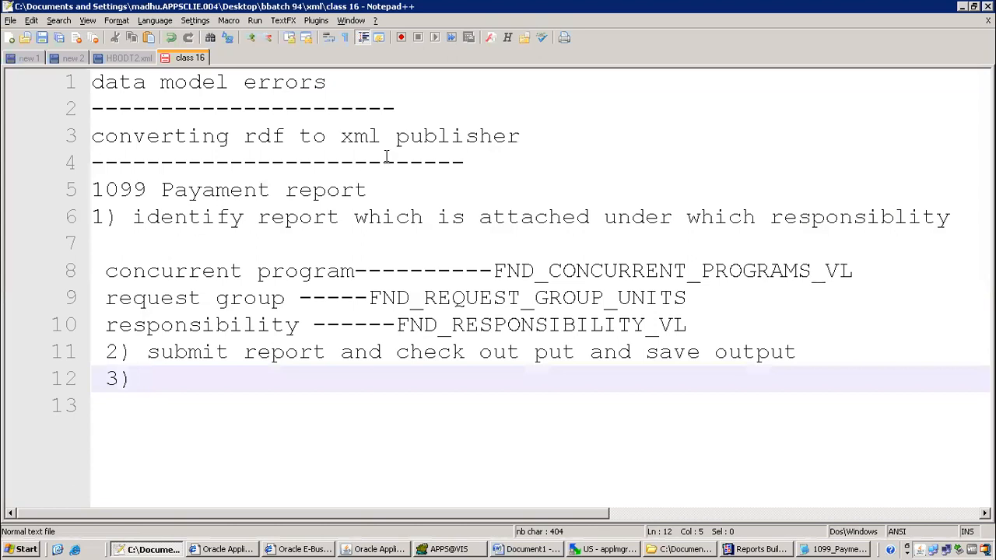
Add 'or handling multi layouts' and 'or report customizations' under the rdf heading with a dashed underline
left_click(491, 158)
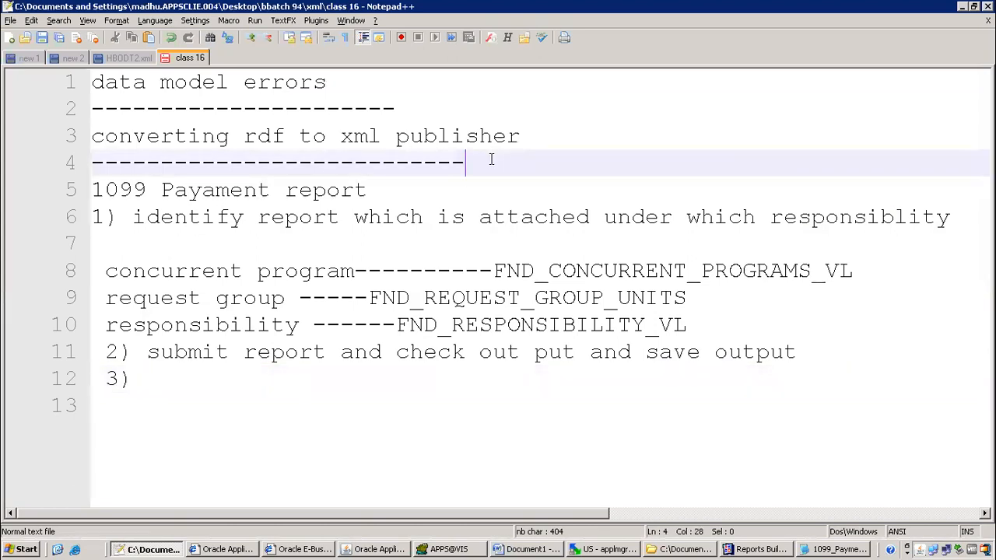
key("Return")
type("or")
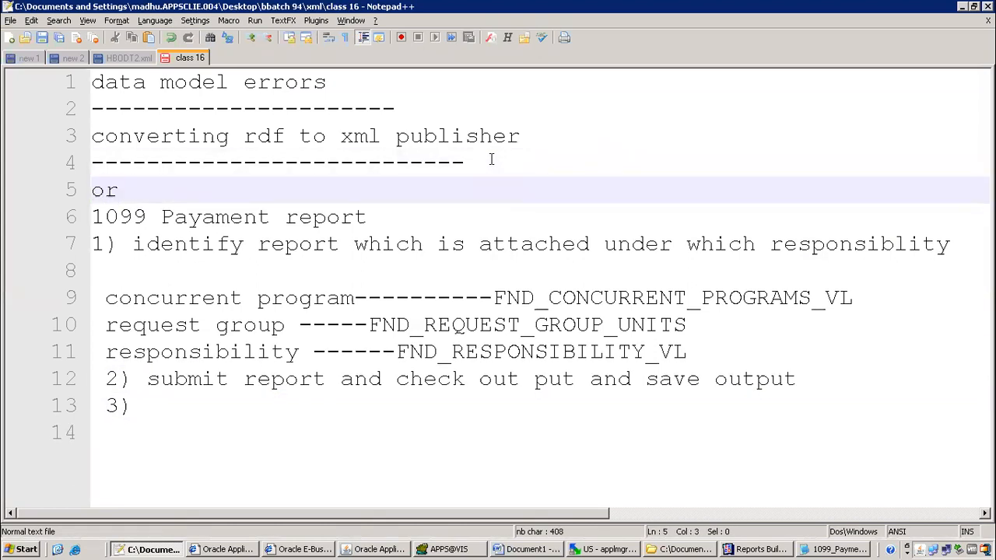
type(" handling mul")
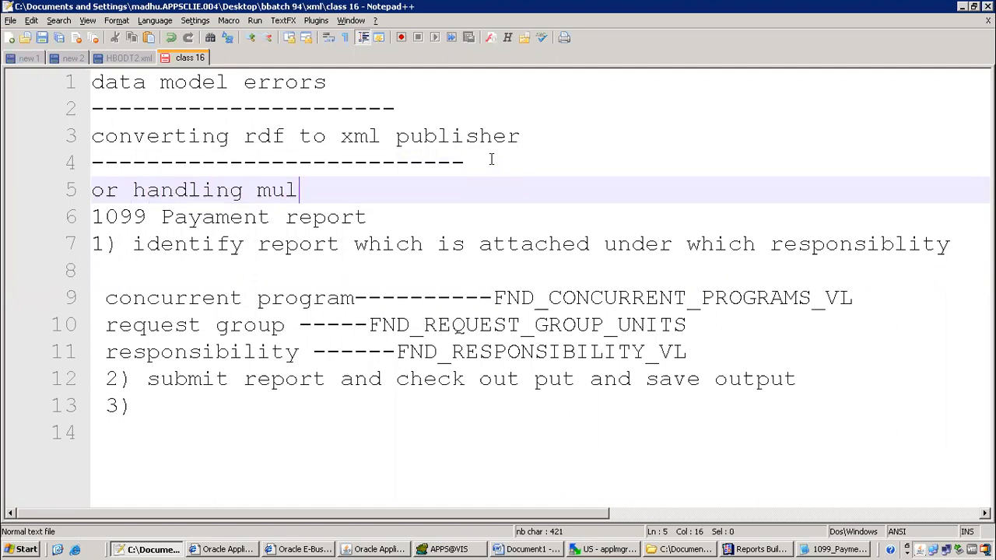
type("ti layout")
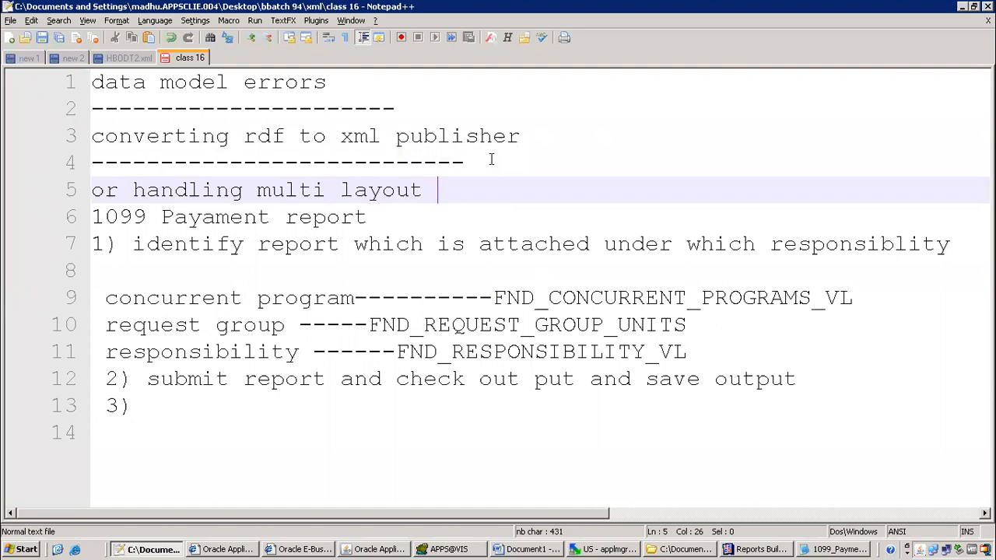
key("BackSpace")
type("s")
key("Return")
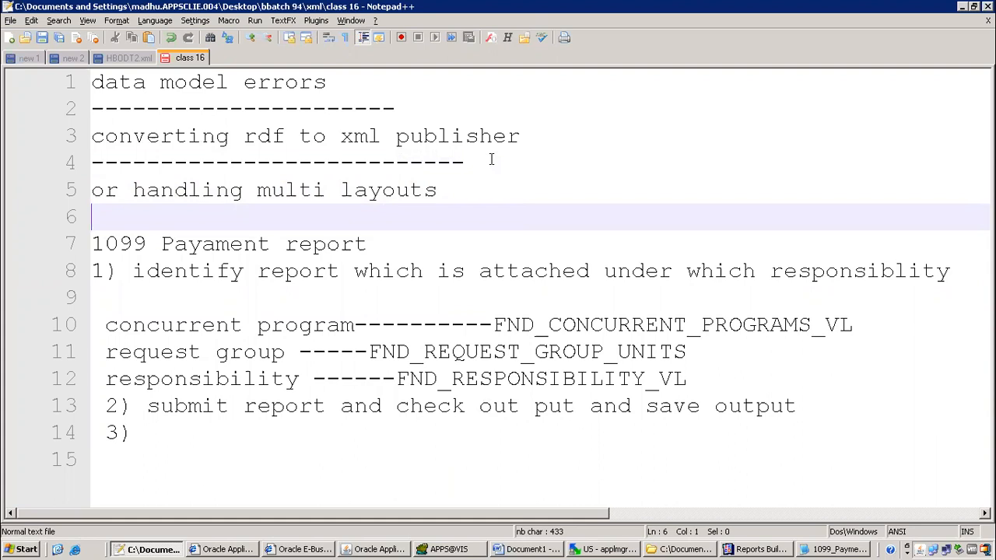
type("or report cu")
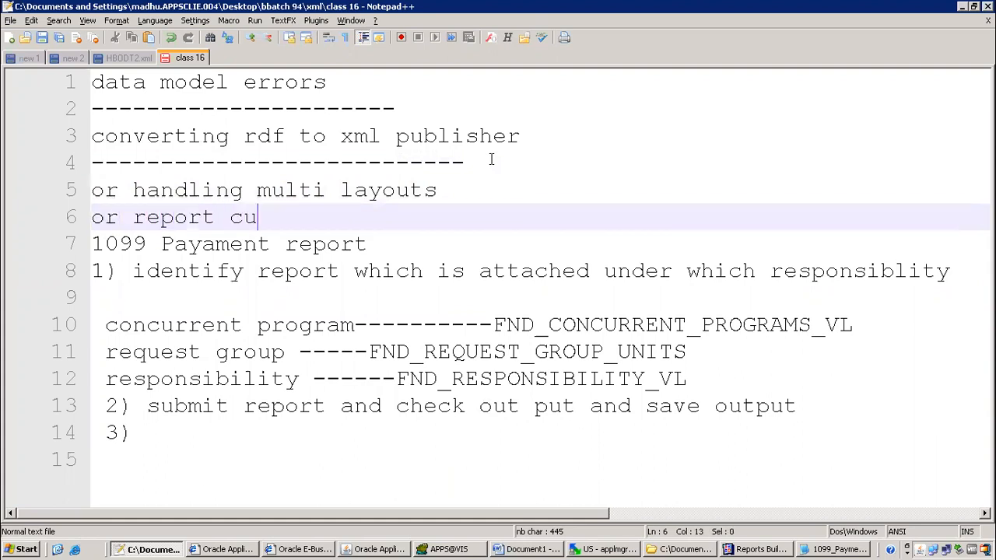
type("stomizations")
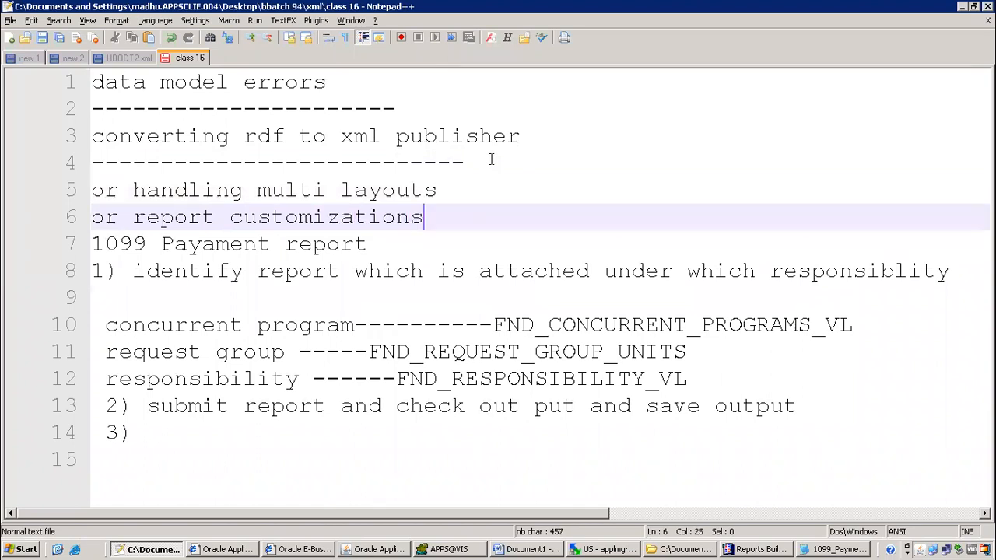
key("Return")
type("--")
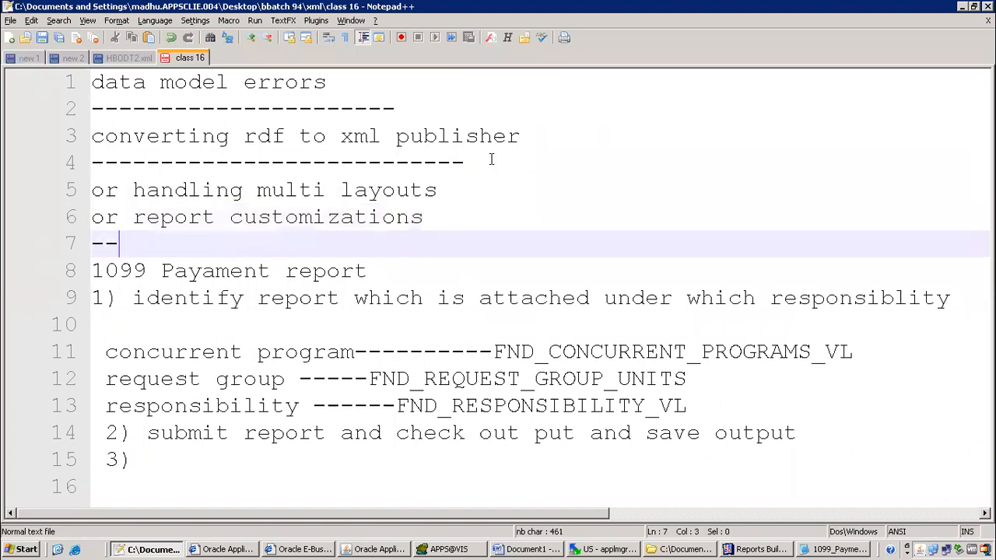
type("---------------------------------")
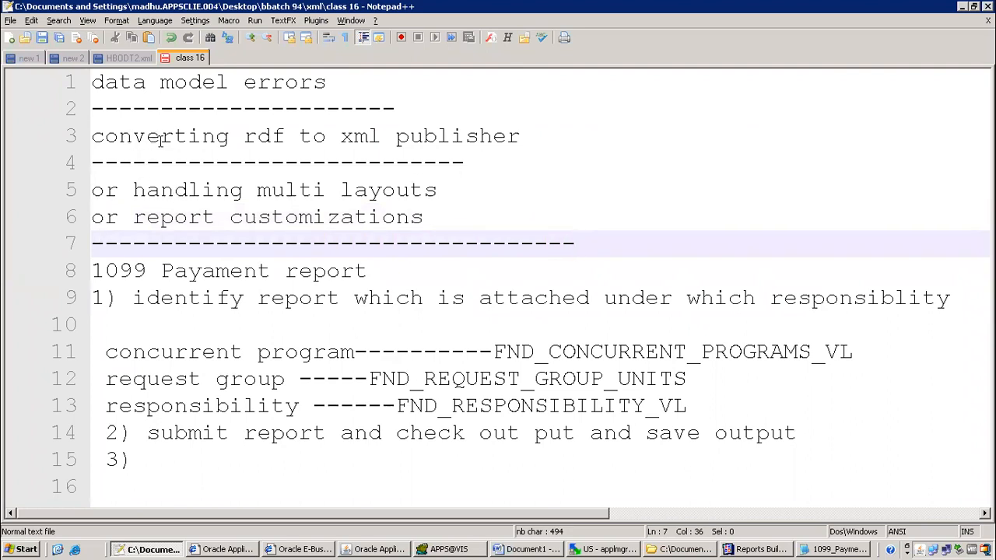
left_click_drag(148, 137, 544, 235)
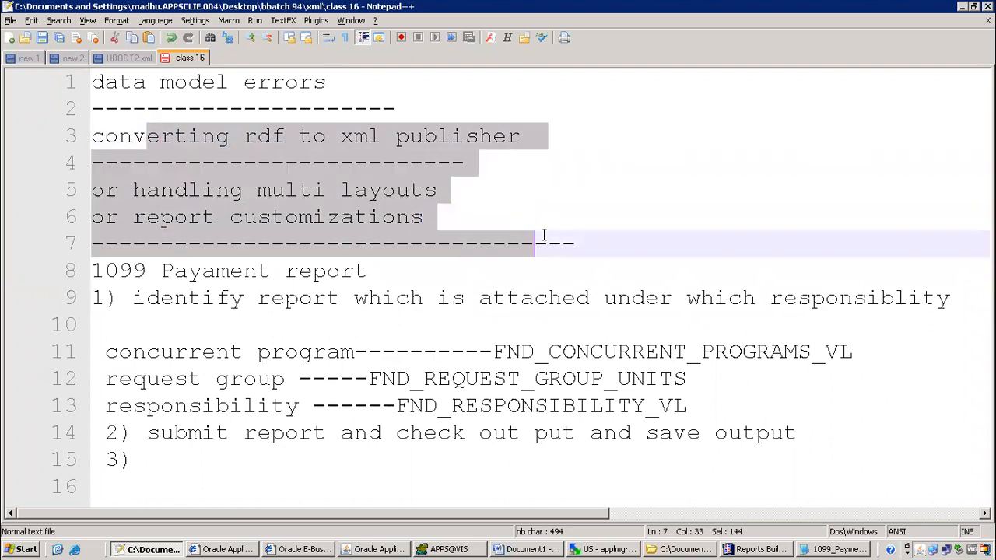
Write step 3 as 'download rdf ,rename it ,' and start a '4)' line below it
left_click(203, 465)
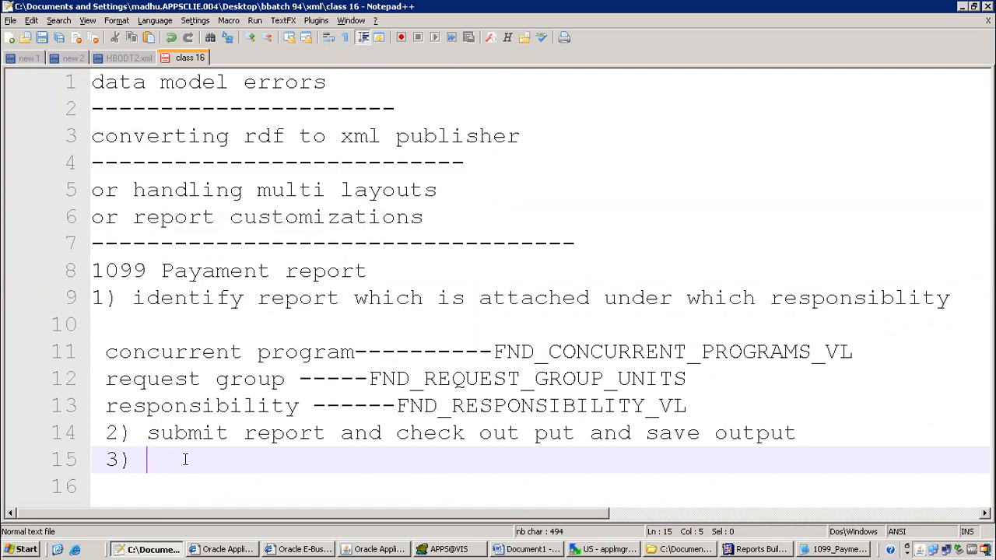
type("downl")
type("oad rdf ")
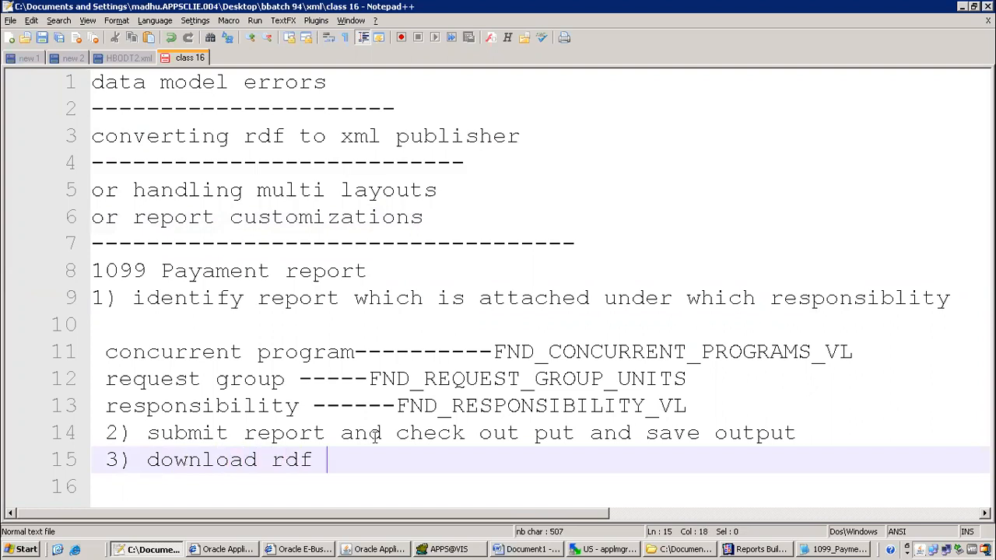
type(",rename it ,")
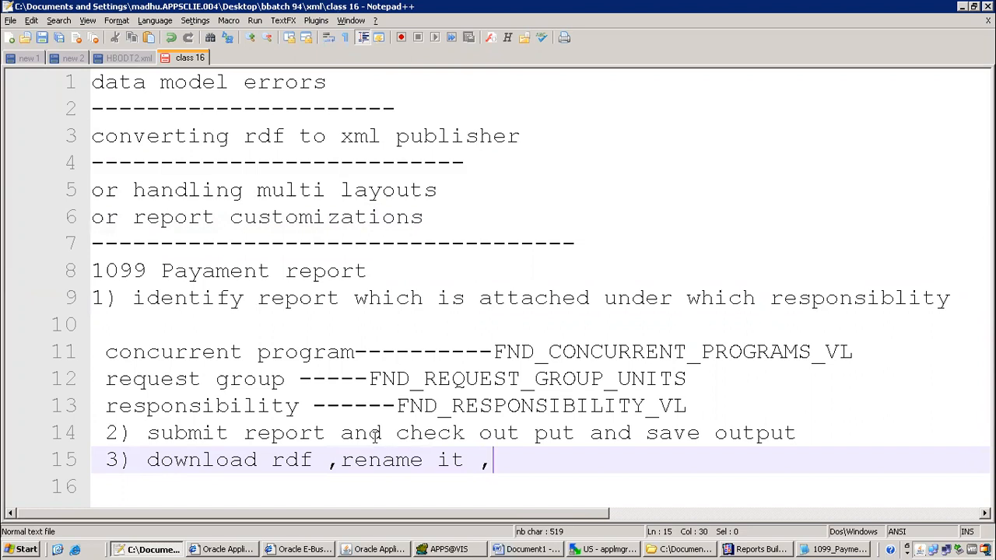
key("Return")
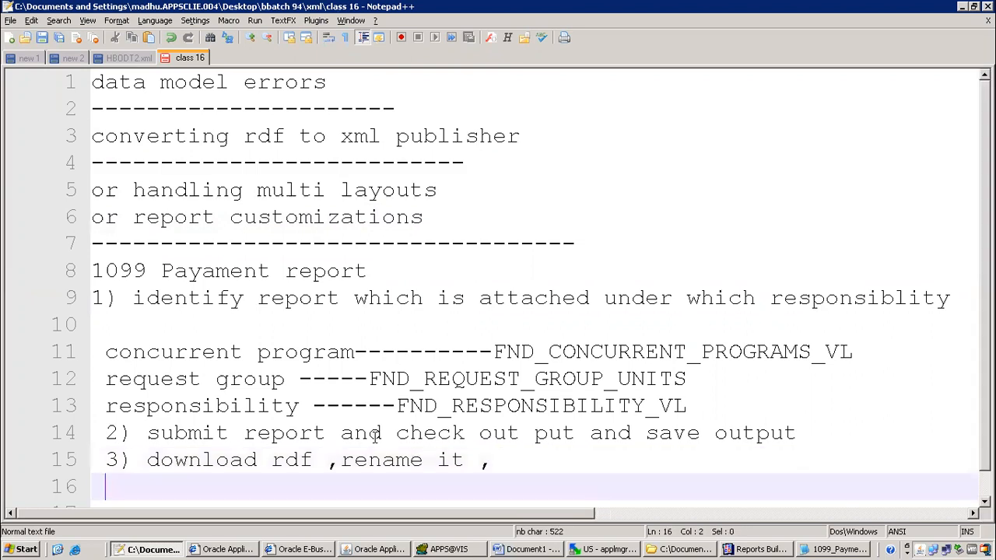
key("Return")
key("Return")
key("Return")
key("Return")
key("Return")
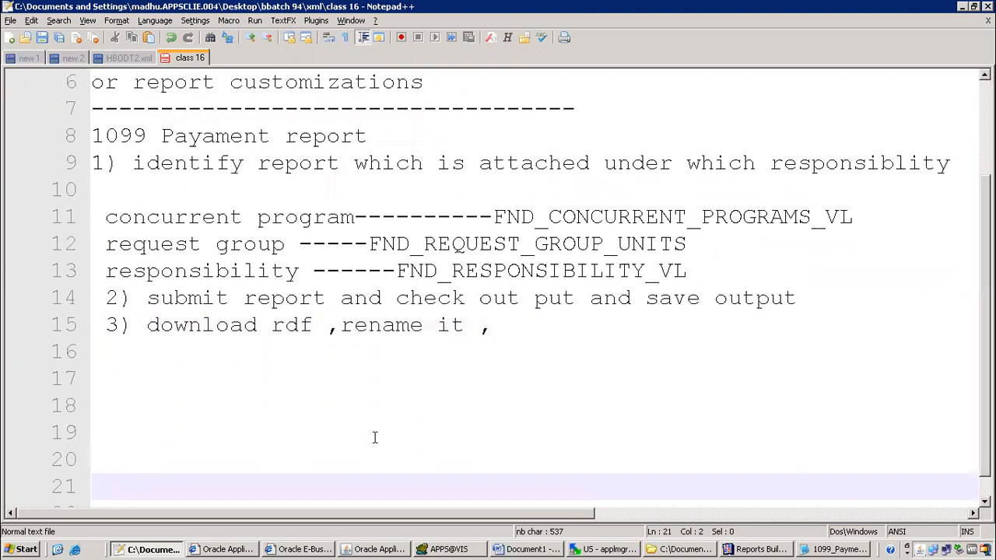
left_click(132, 351)
type("4)")
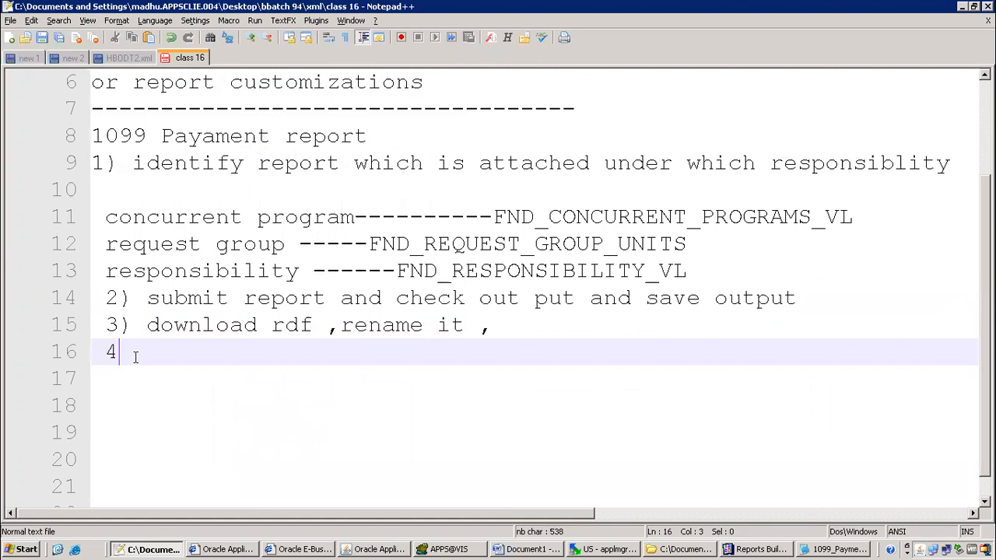
left_click(759, 550)
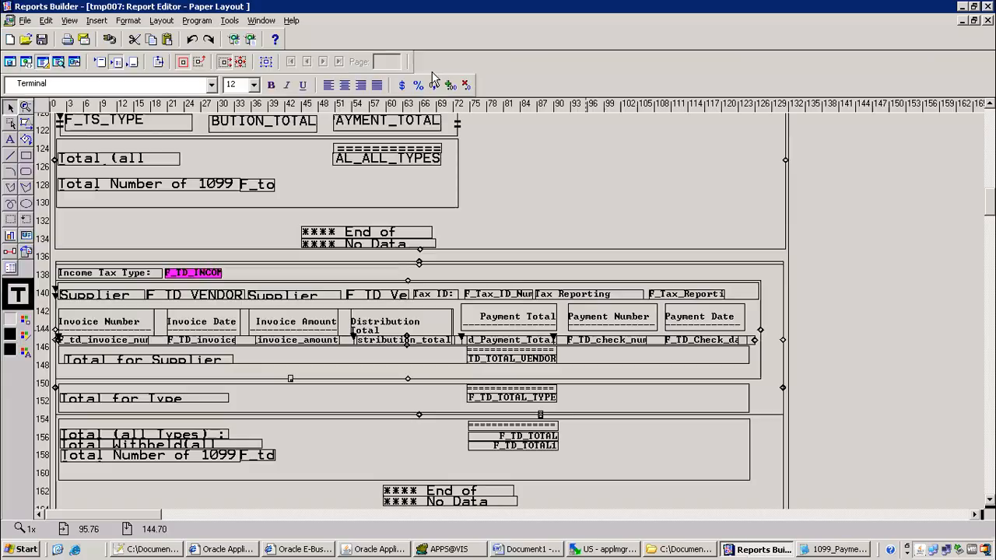
Check the M_TYPE_DETAIL frame's format trigger condition on the group-by parameter, then close it
double_click(773, 264)
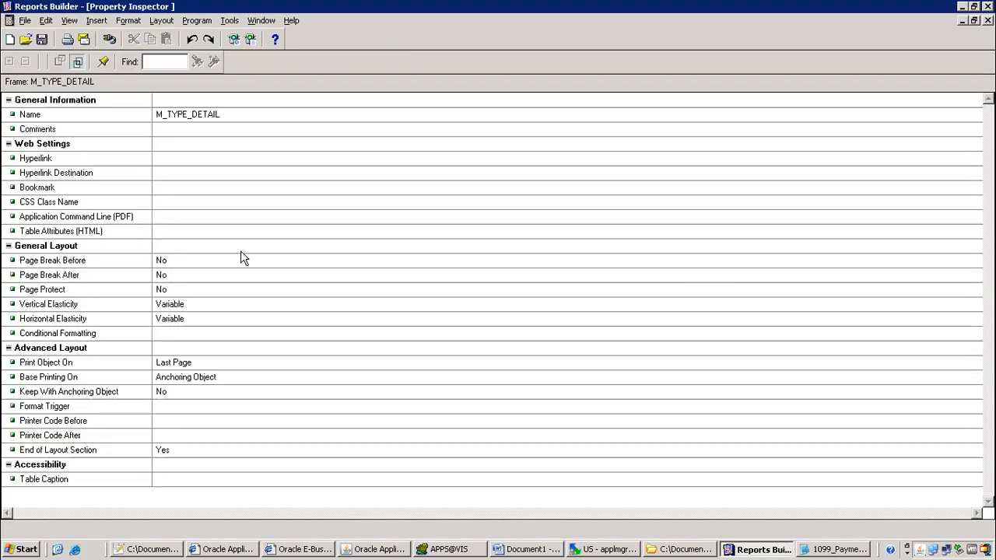
double_click(191, 407)
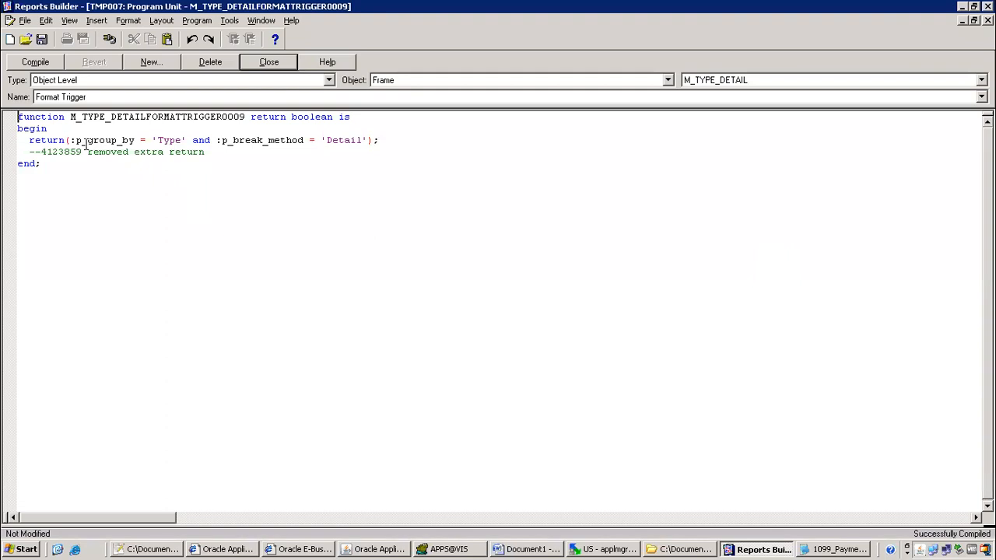
left_click_drag(70, 140, 123, 140)
left_click(245, 140)
left_click(268, 63)
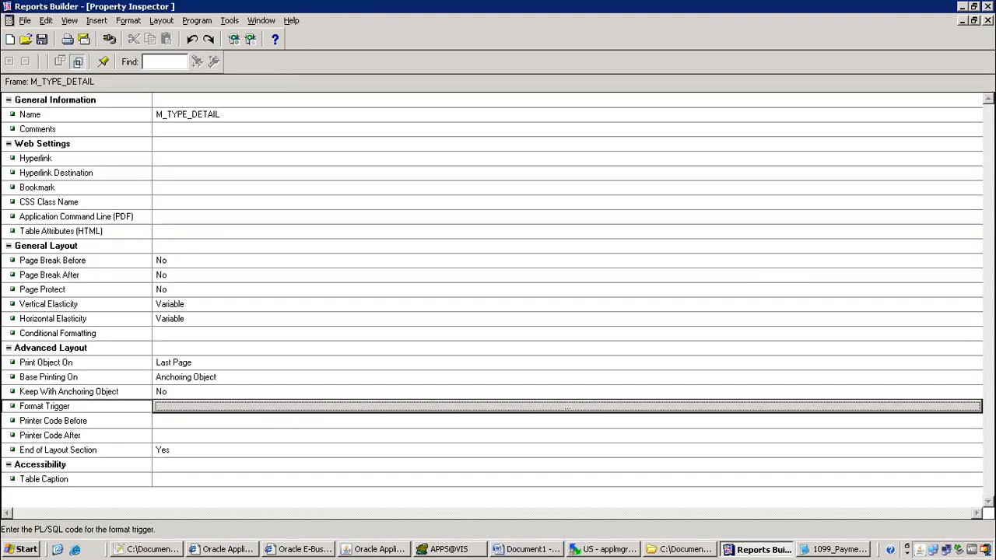
key("ctrl+F4")
Show TMP007 in the Object Navigator with its Data Model expanded
left_click(261, 21)
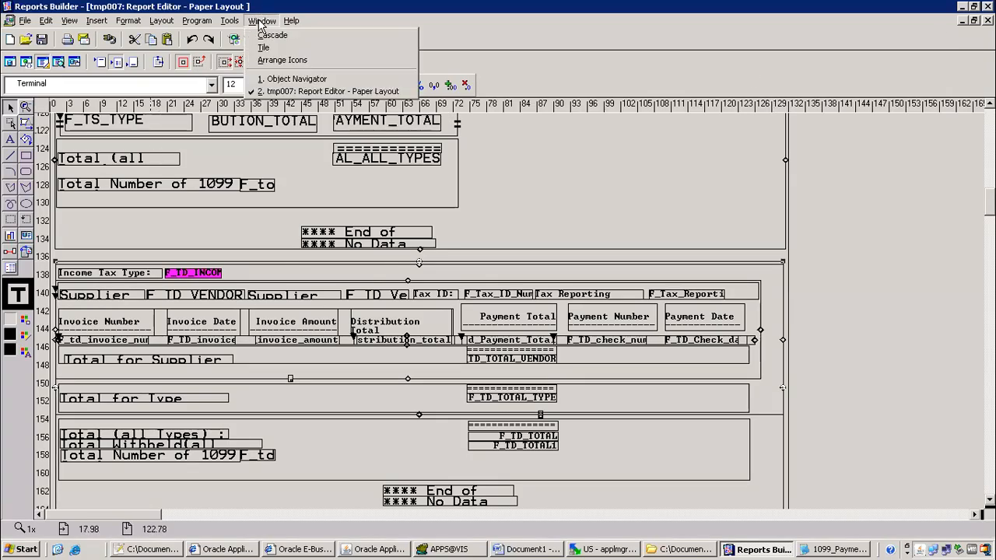
left_click(294, 78)
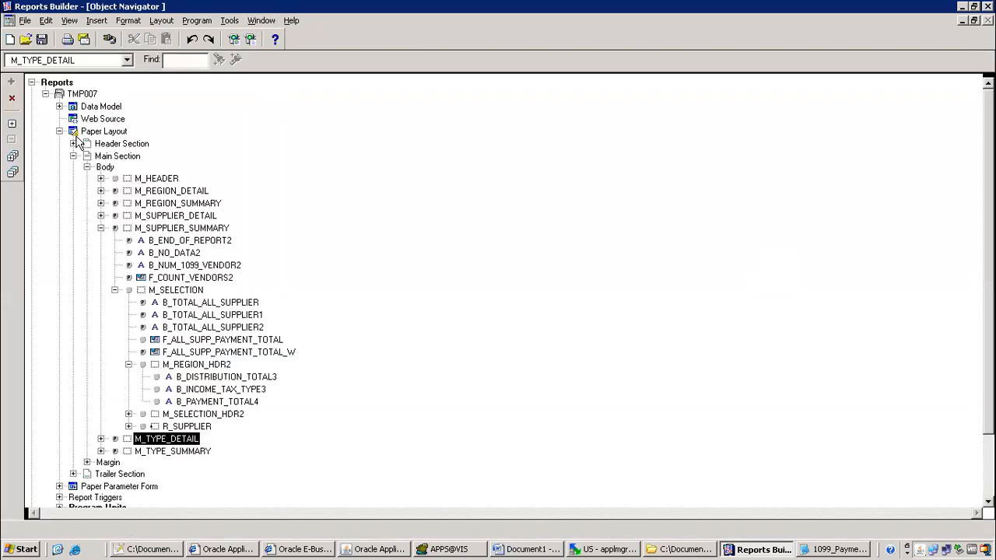
left_click(62, 133)
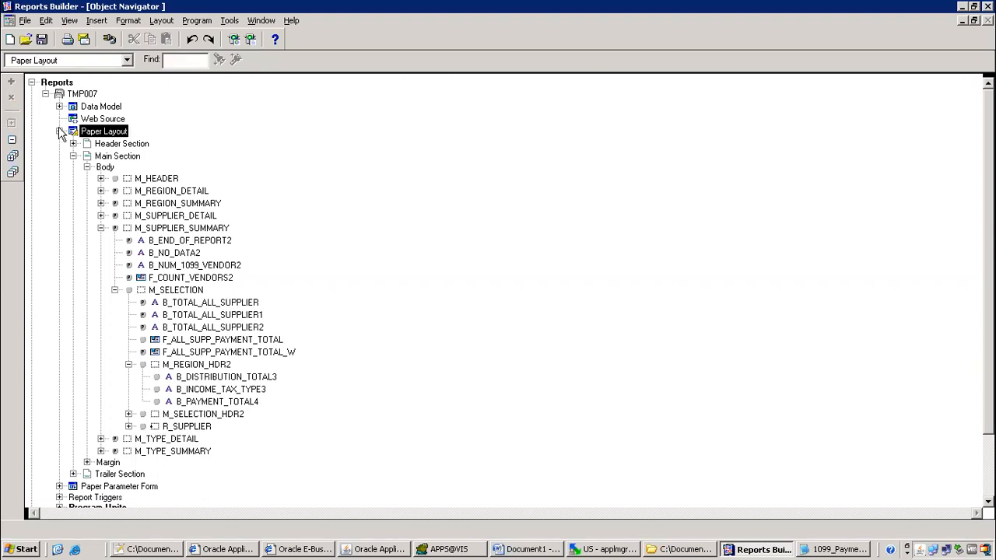
left_click(60, 132)
left_click(60, 107)
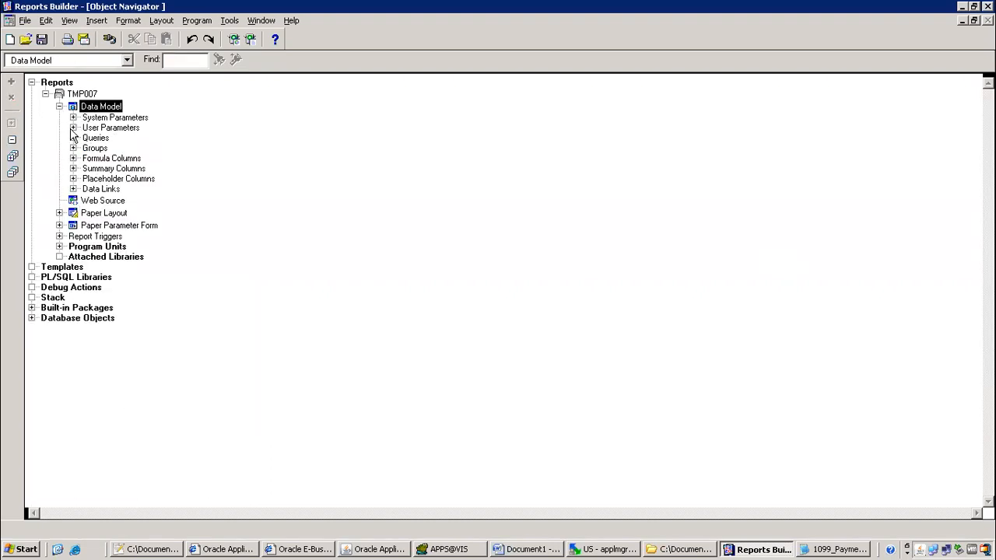
Inspect P_GROUP_BY's datatype and width under User Parameters, then expand Formula Columns
left_click(72, 127)
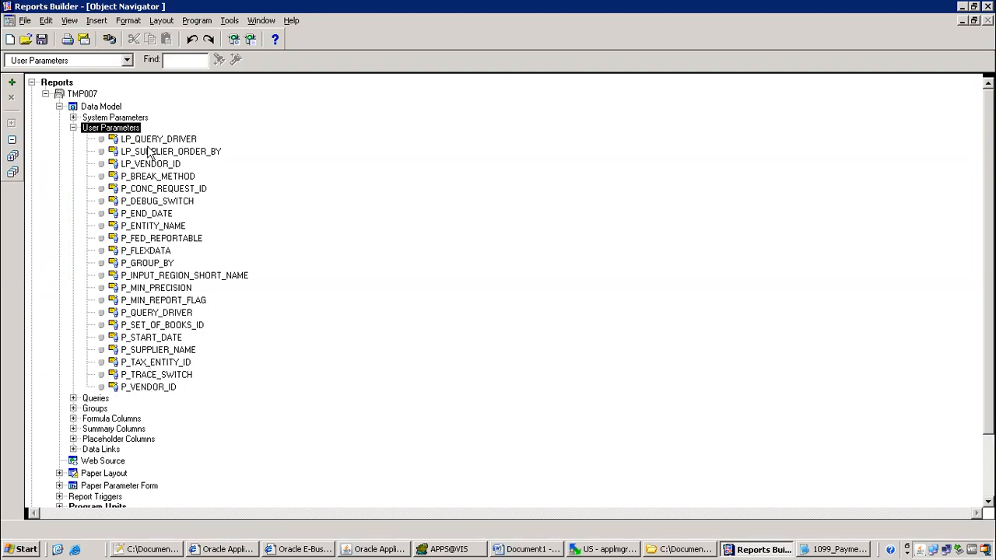
left_click(149, 264)
double_click(148, 265)
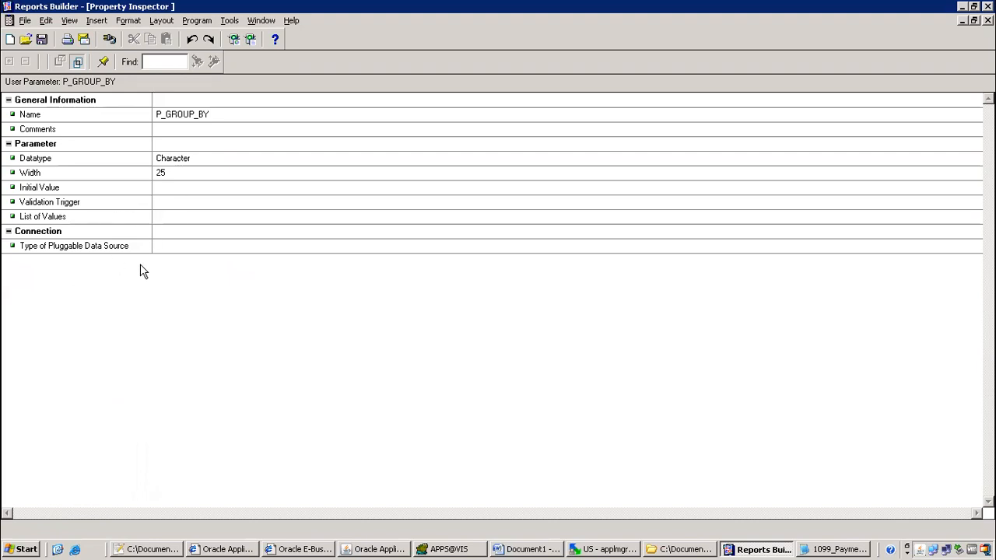
key("ctrl+F4")
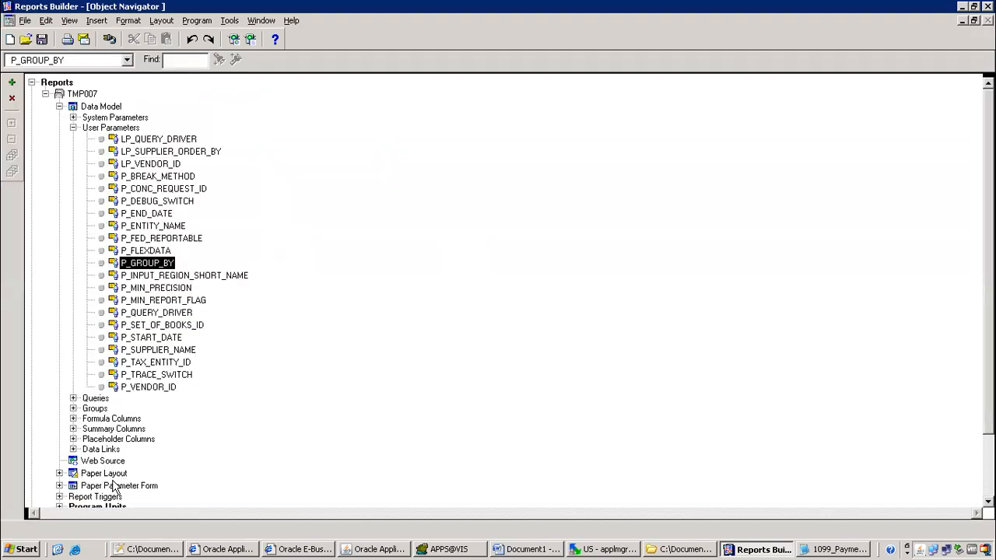
left_click(74, 421)
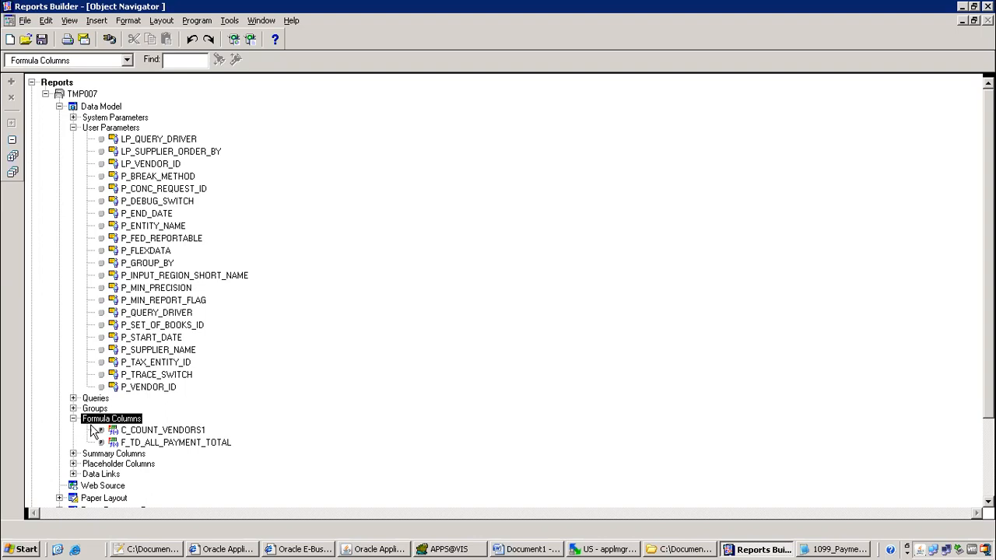
Check the XML Tag of the C_COUNT_VENDORS1 formula column
left_click(132, 429)
double_click(133, 430)
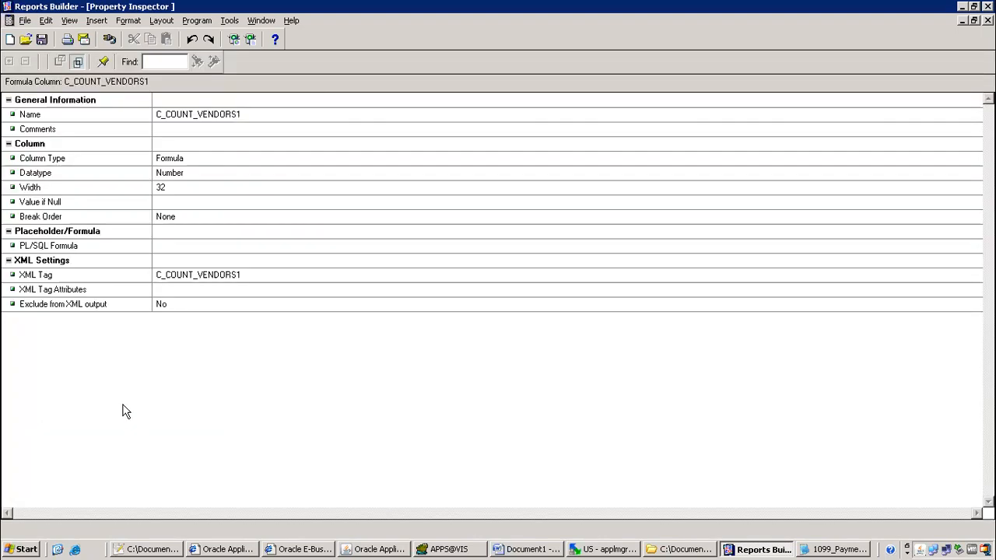
left_click(41, 276)
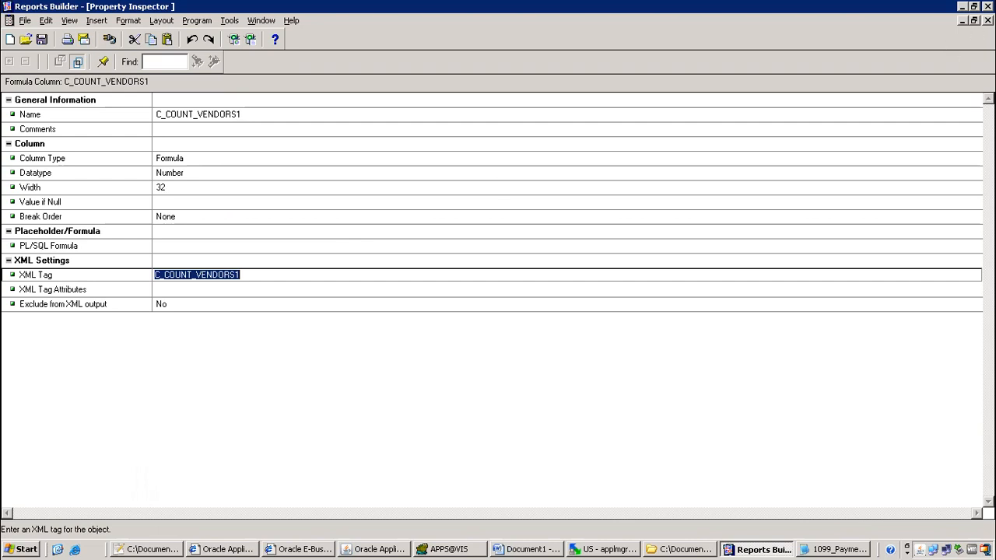
left_click(988, 21)
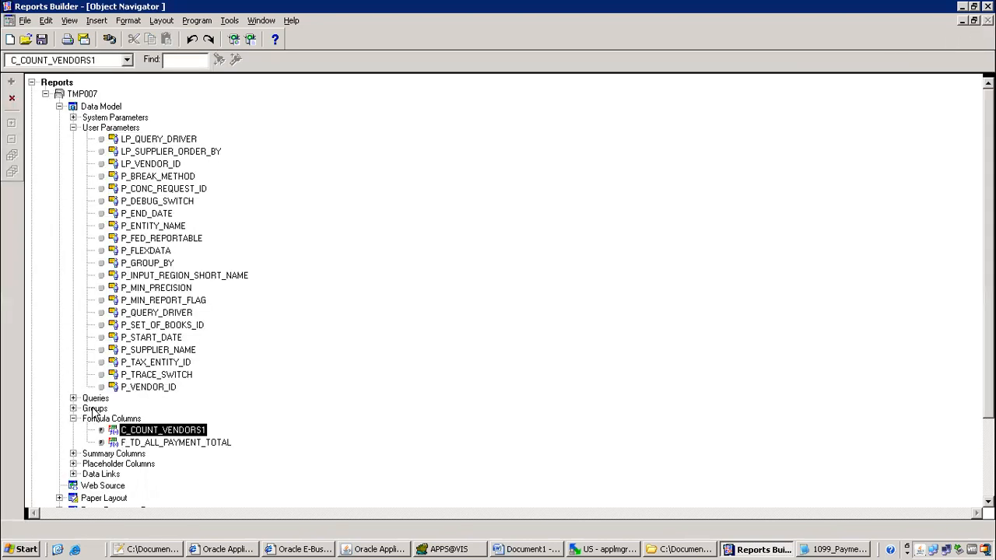
Expand Summary Columns and check the XML Tag of C_RS_REC_COUNT
left_click(73, 454)
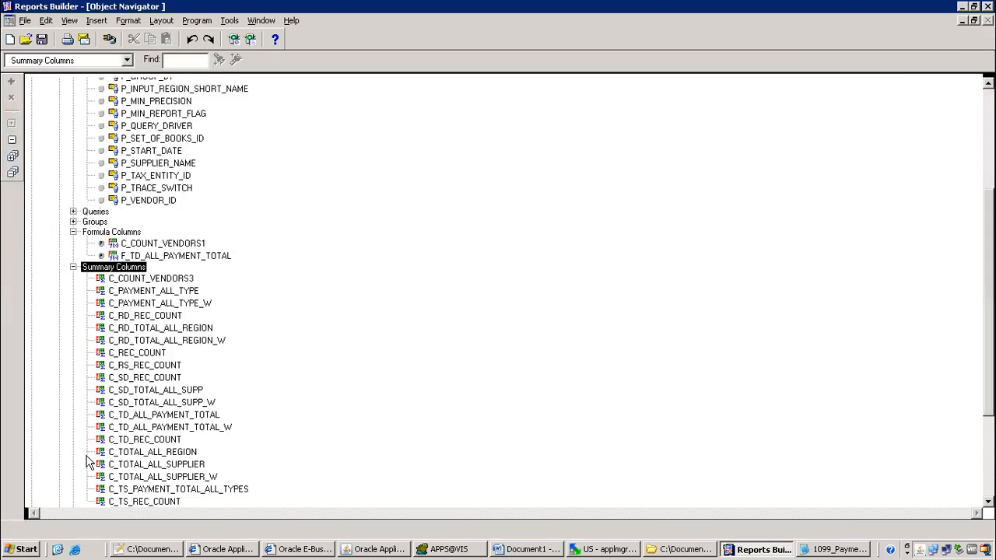
double_click(139, 368)
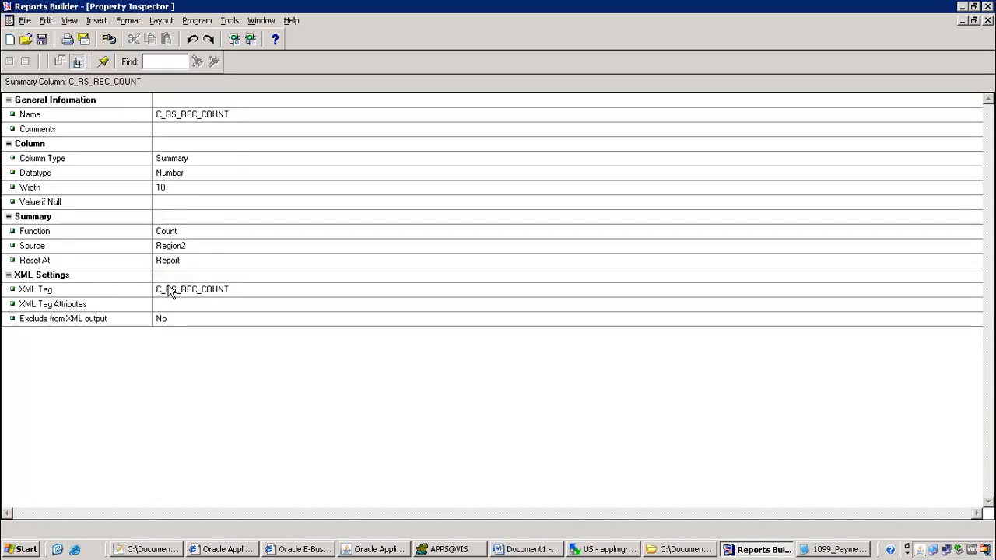
left_click(178, 294)
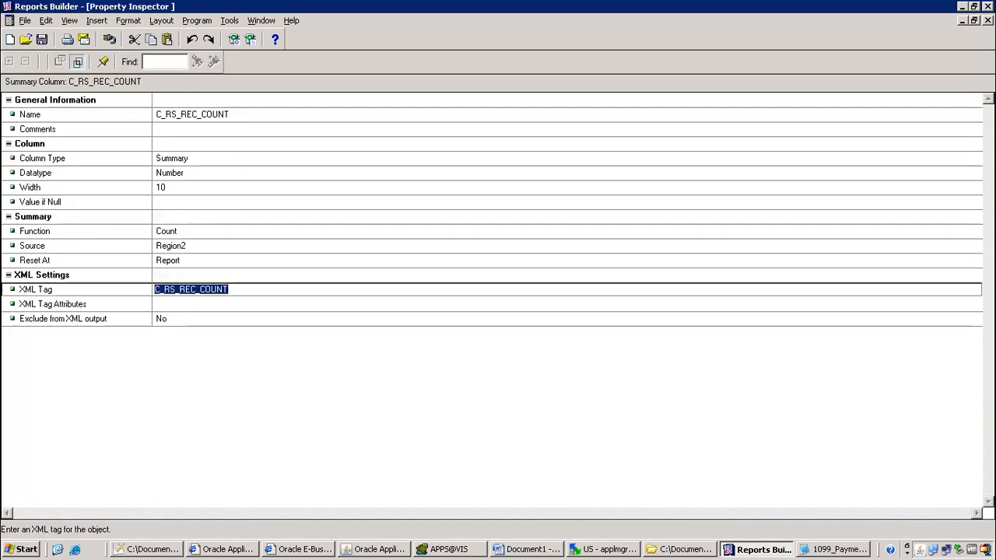
key("ctrl+F4")
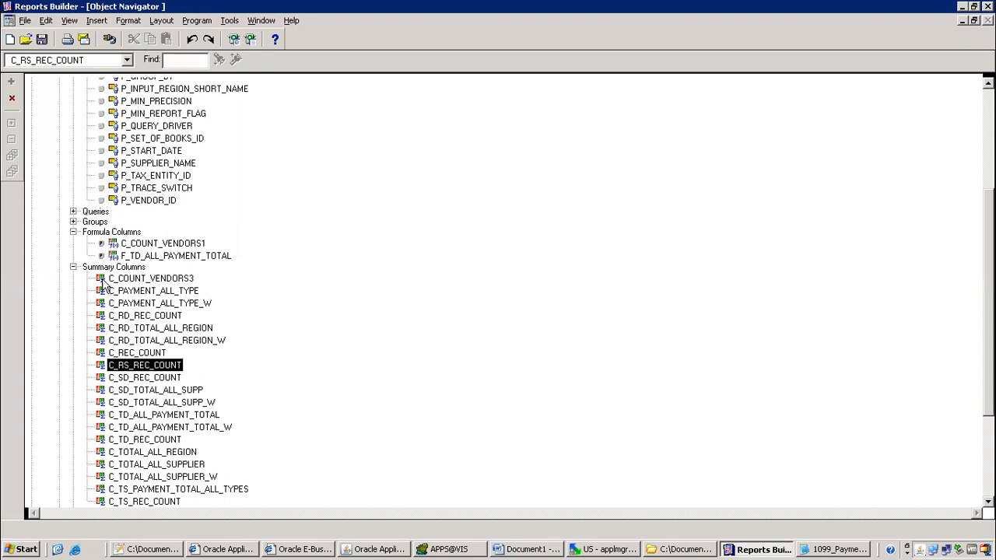
scroll(959, 109, "up", 5)
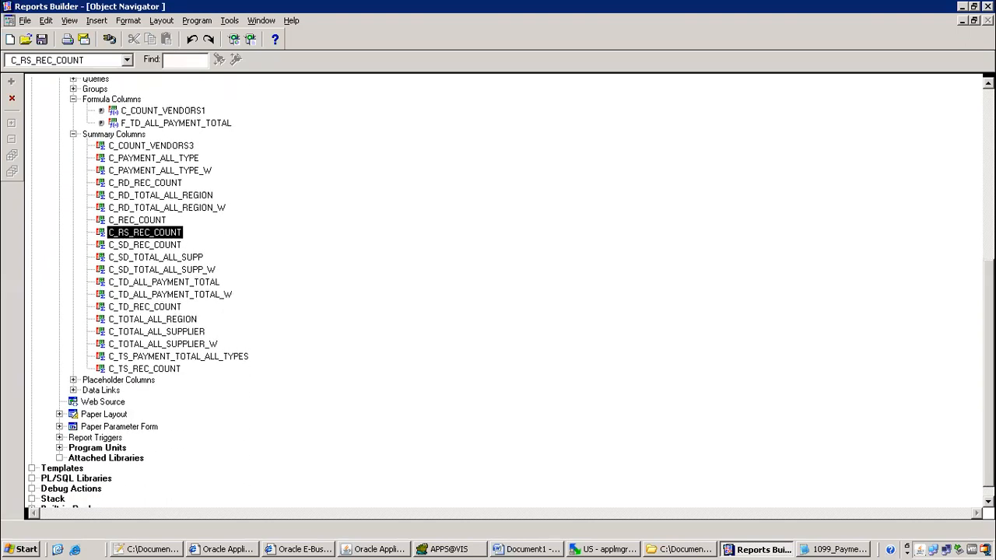
Confirm the P_GROUP_BY parameter's name, then open TMP007's Data Model diagram
left_click(131, 280)
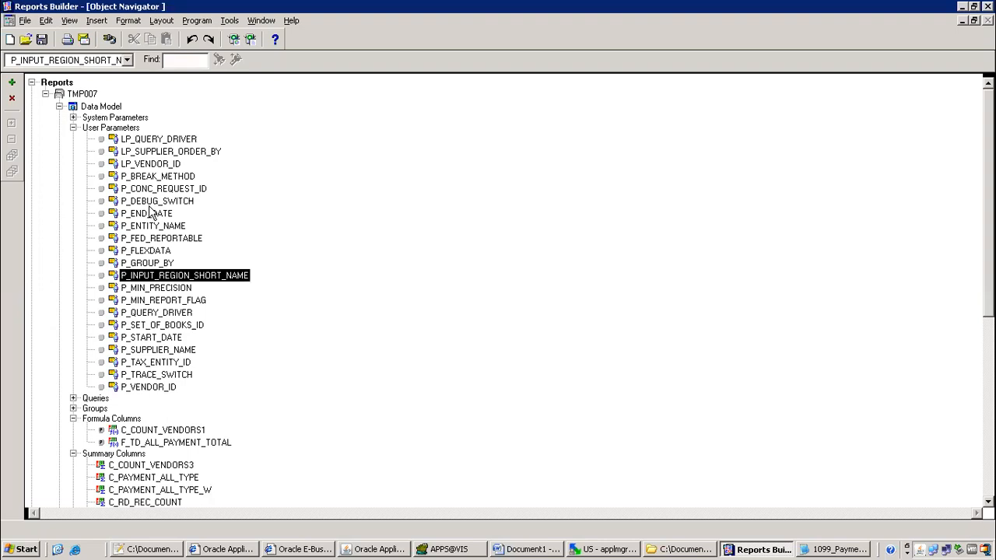
left_click(159, 263)
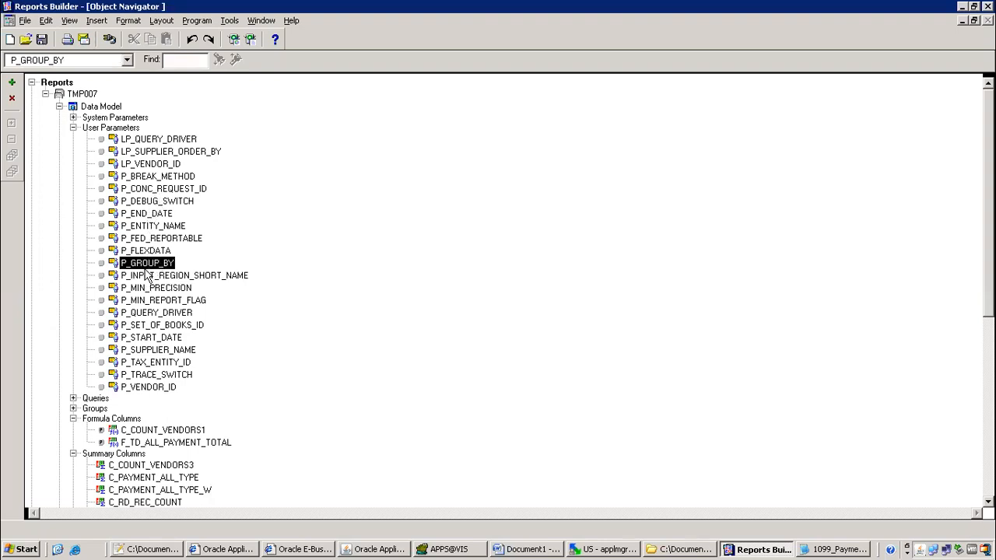
double_click(154, 269)
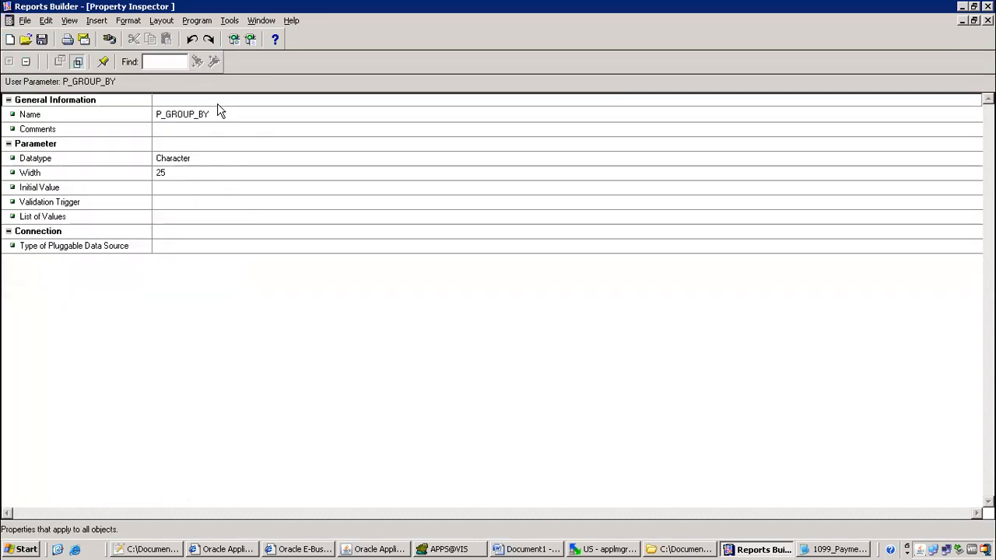
left_click(218, 114)
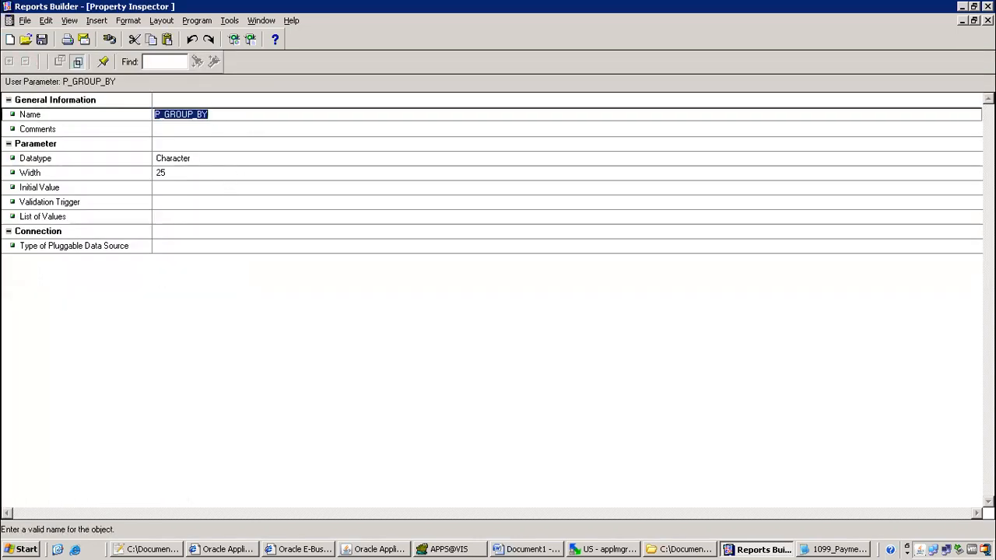
key("ctrl+F4")
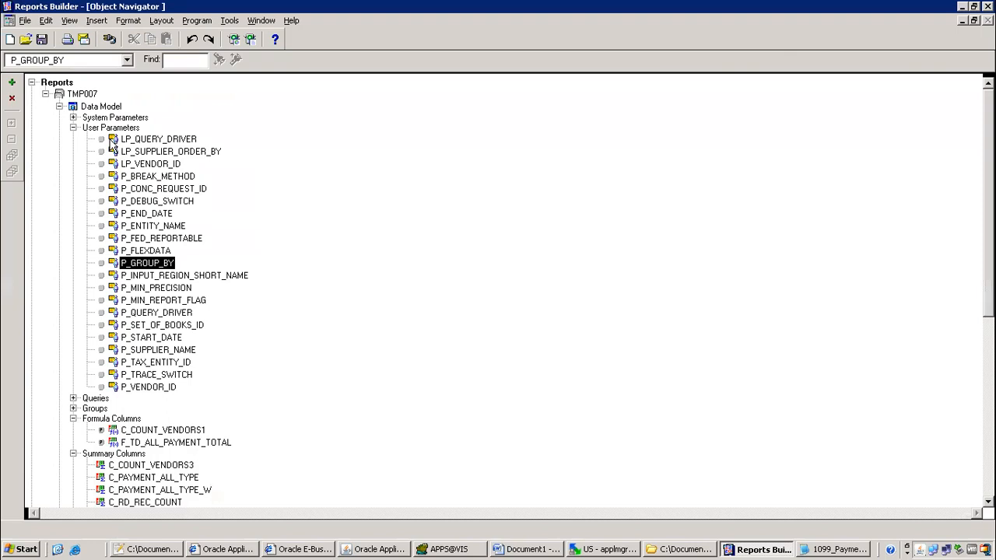
double_click(78, 106)
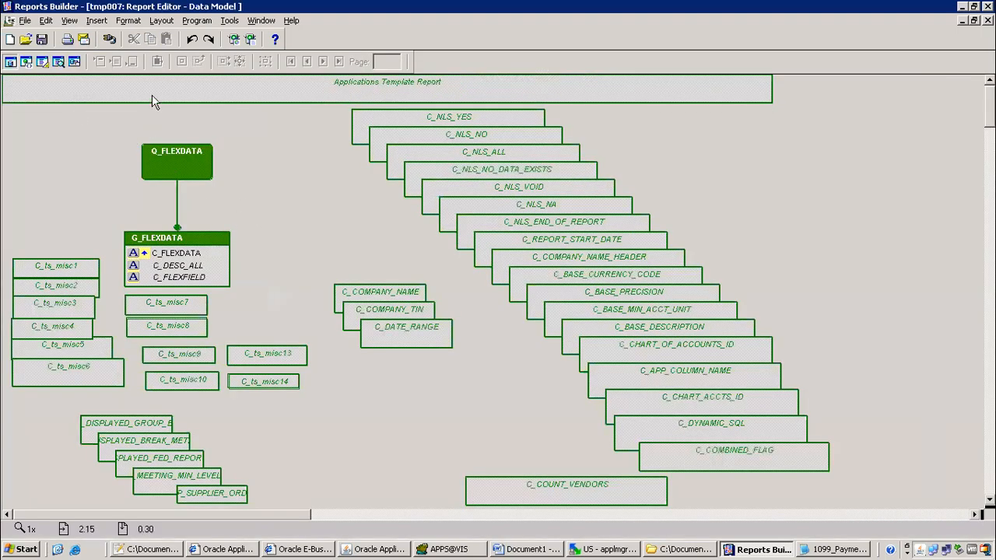
Draw a new formula column with the Tool Palette and rename it CF_P_GROUP_BY
left_click(69, 20)
left_click(99, 225)
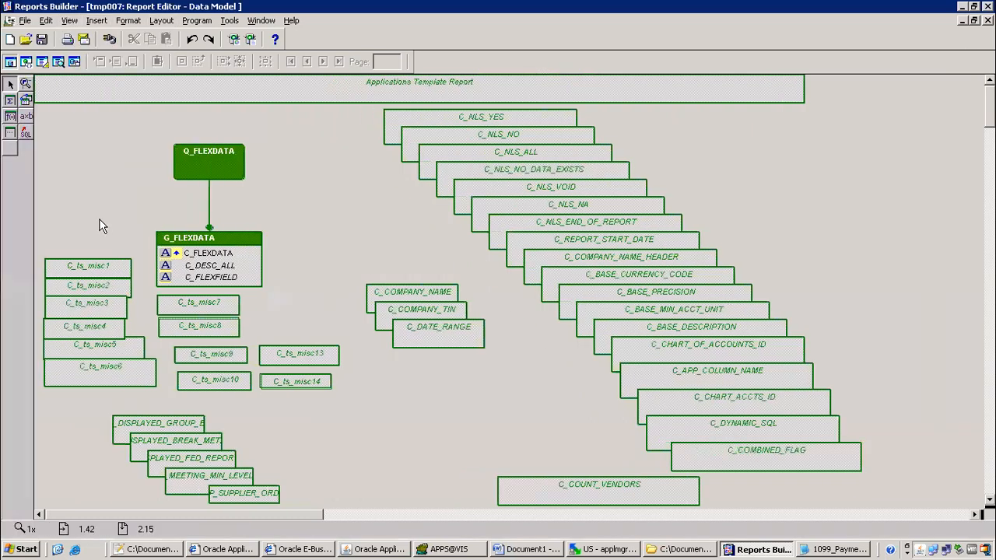
left_click(10, 115)
left_click_drag(82, 115, 179, 126)
double_click(152, 123)
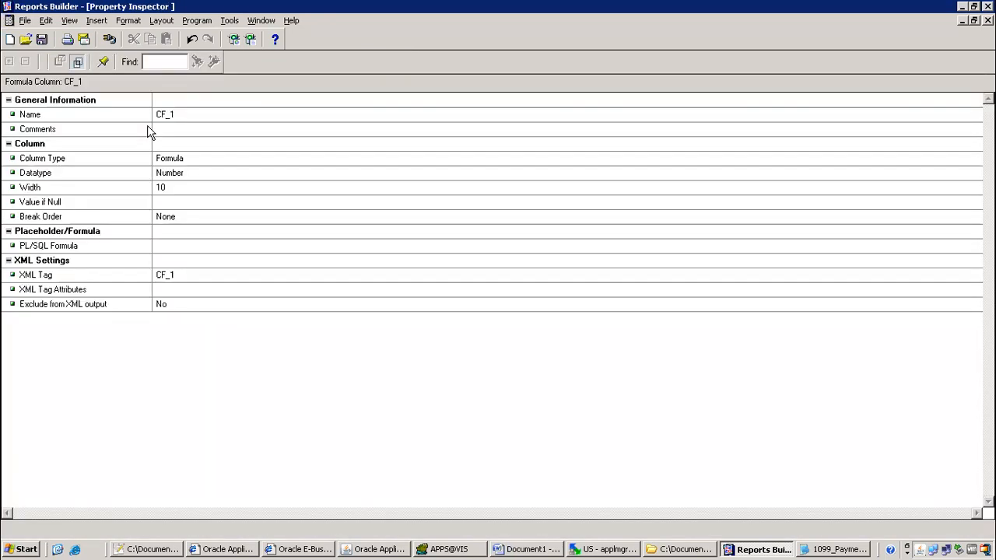
left_click(186, 114)
key("BackSpace")
type("P_GROUP_BY")
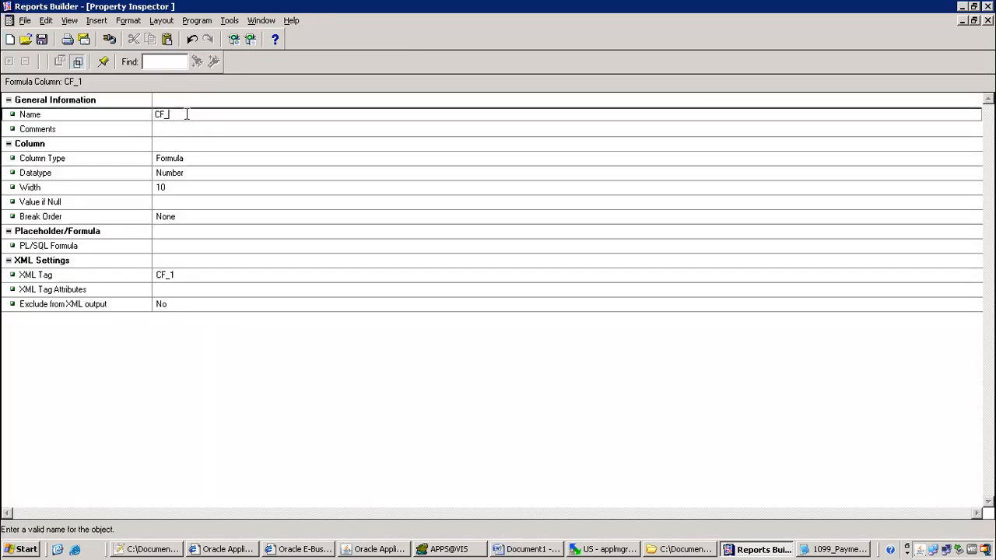
key("Return")
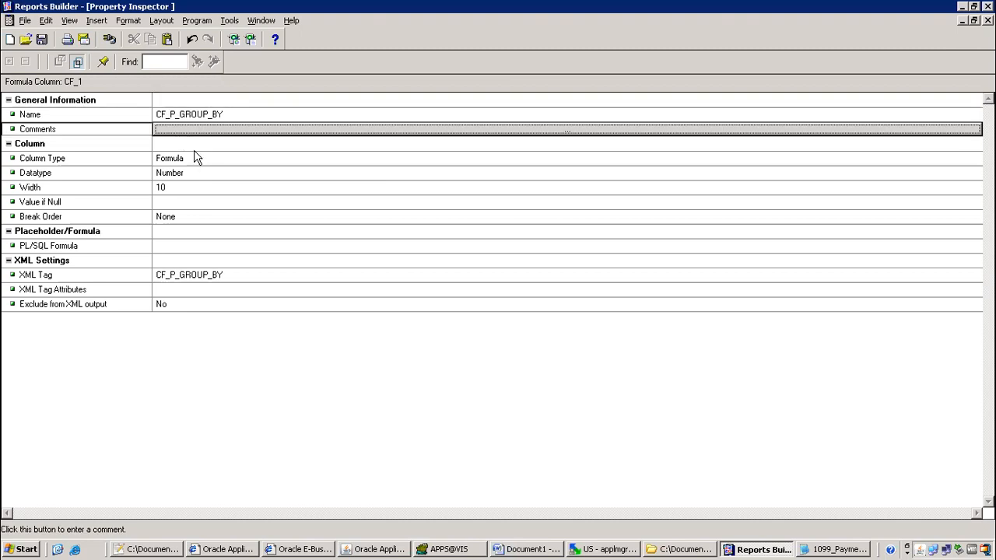
Set CF_P_GROUP_BY's datatype to Character with width 100
key("Down")
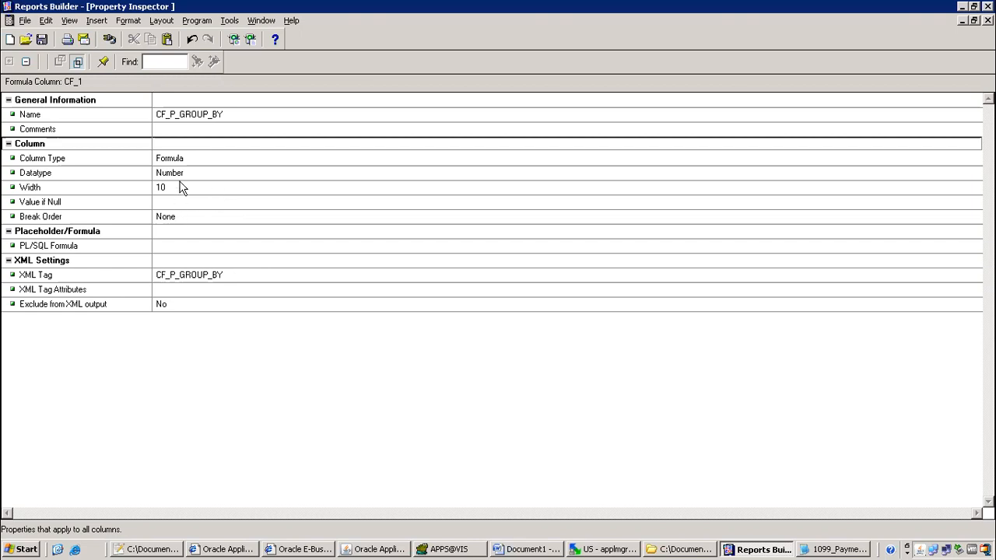
left_click(190, 177)
left_click(190, 177)
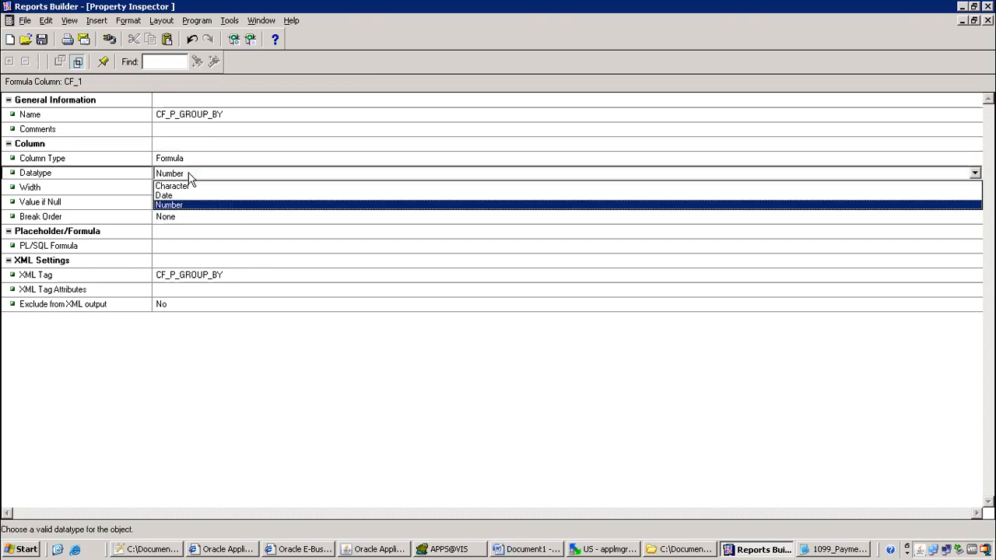
left_click(172, 187)
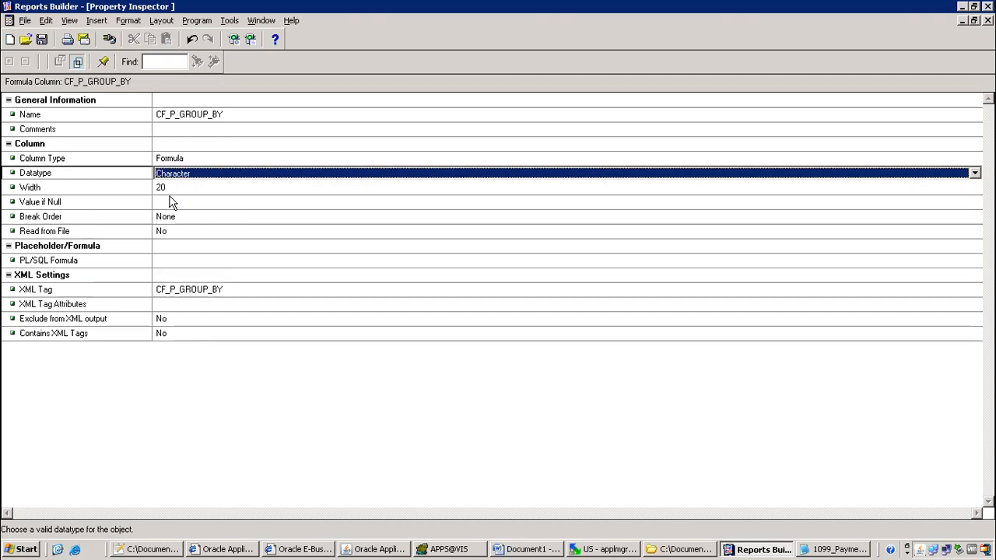
left_click(175, 187)
type("100")
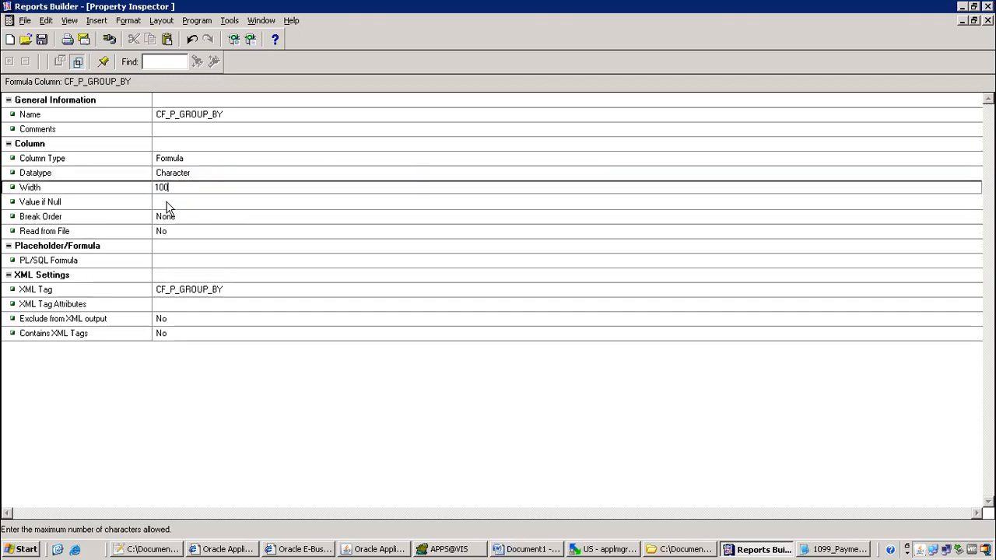
left_click(165, 202)
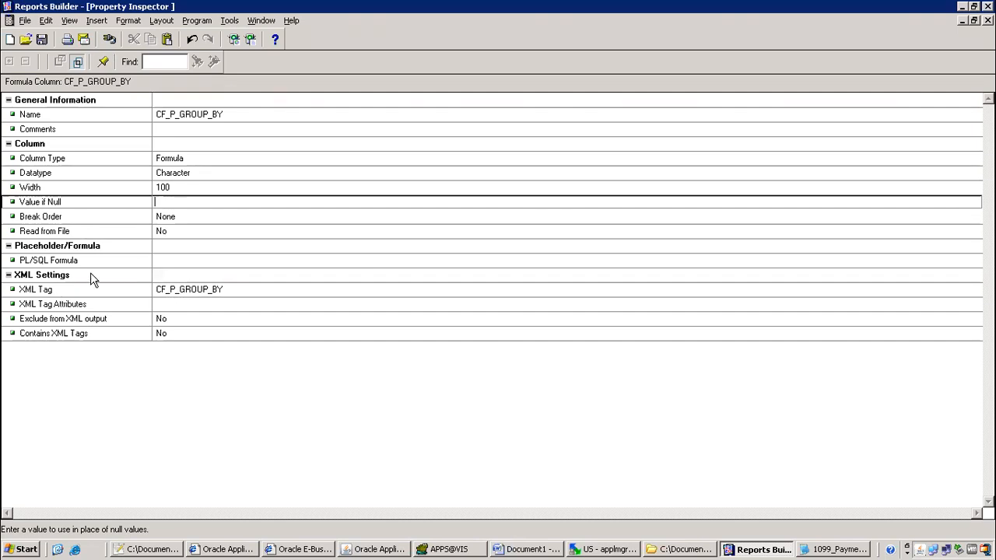
left_click(182, 263)
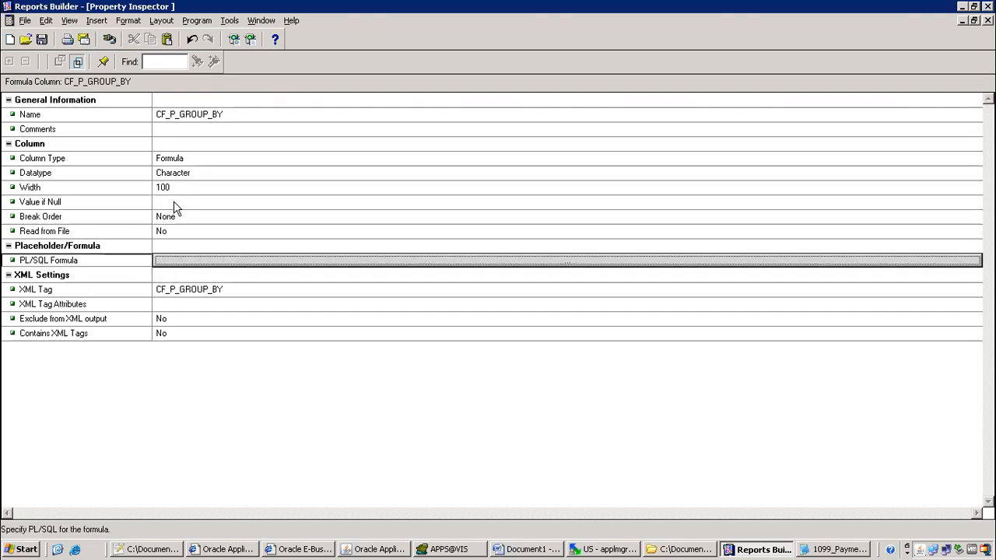
Enter the formula return(:P_GROUP_BY); for CF_P_GROUP_BY and close the editor
left_click(189, 260)
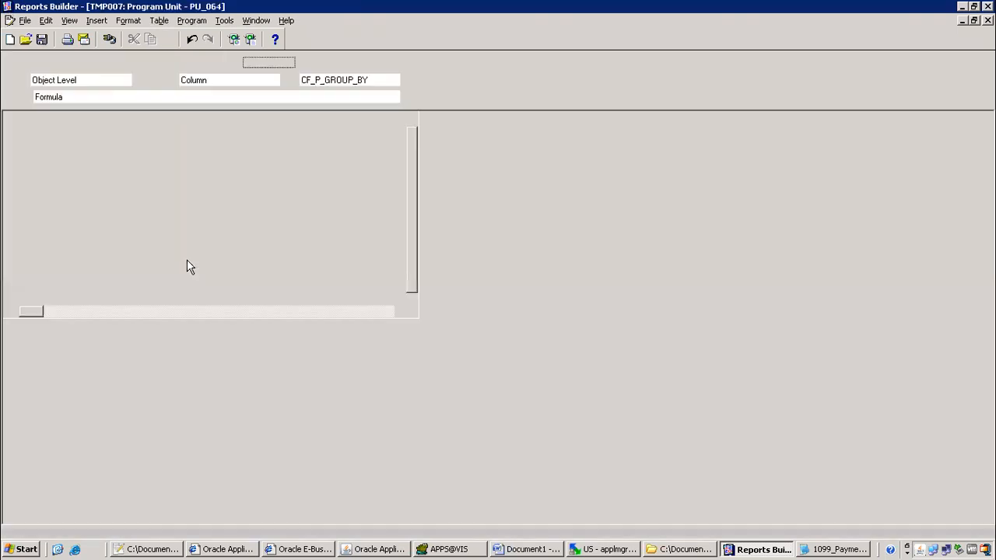
type("return()")
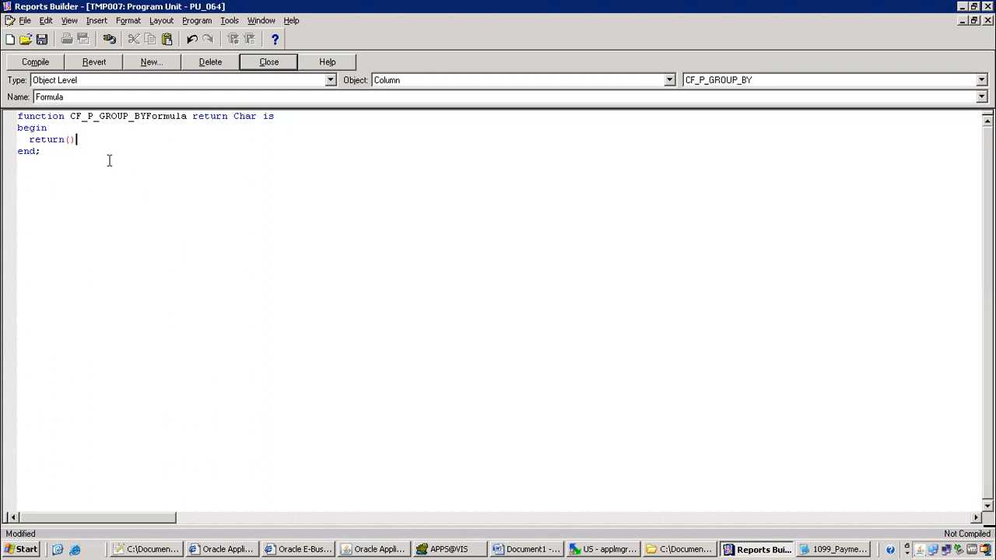
type(":P_GROUP_BY")
type(";")
left_click_drag(68, 139, 137, 145)
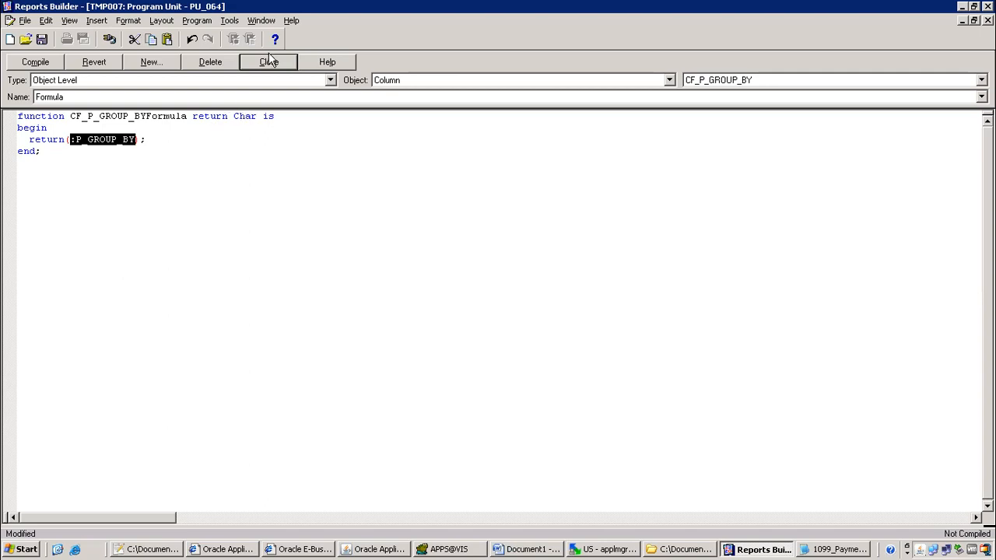
left_click(268, 54)
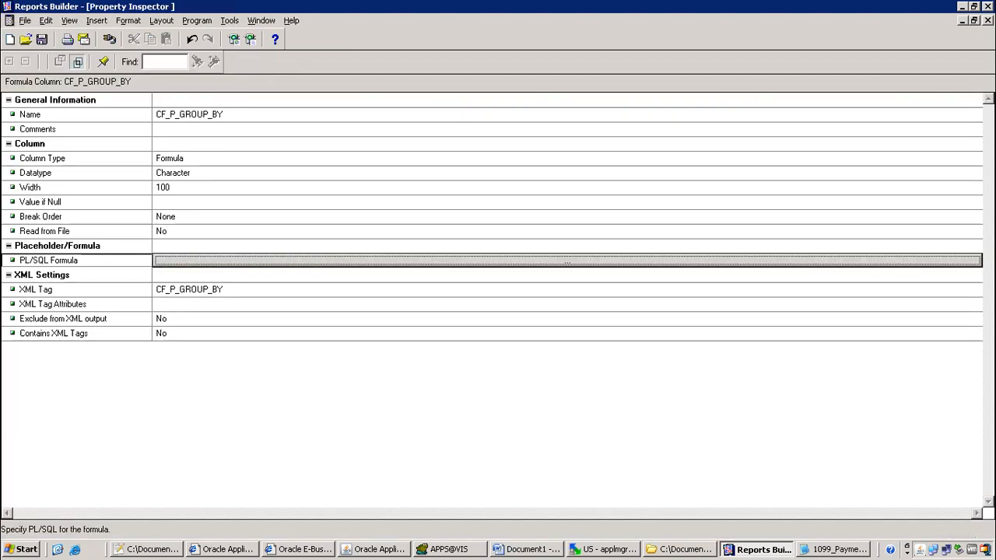
Draw a second formula column left of Q_FLEXDATA and trim its CF_1 name to 'CF_'
left_click(987, 20)
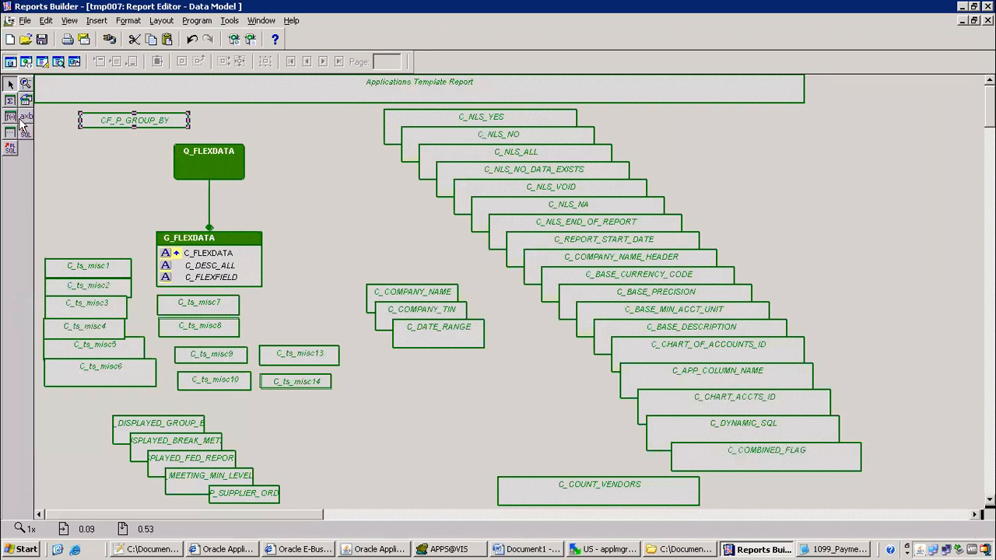
left_click(10, 116)
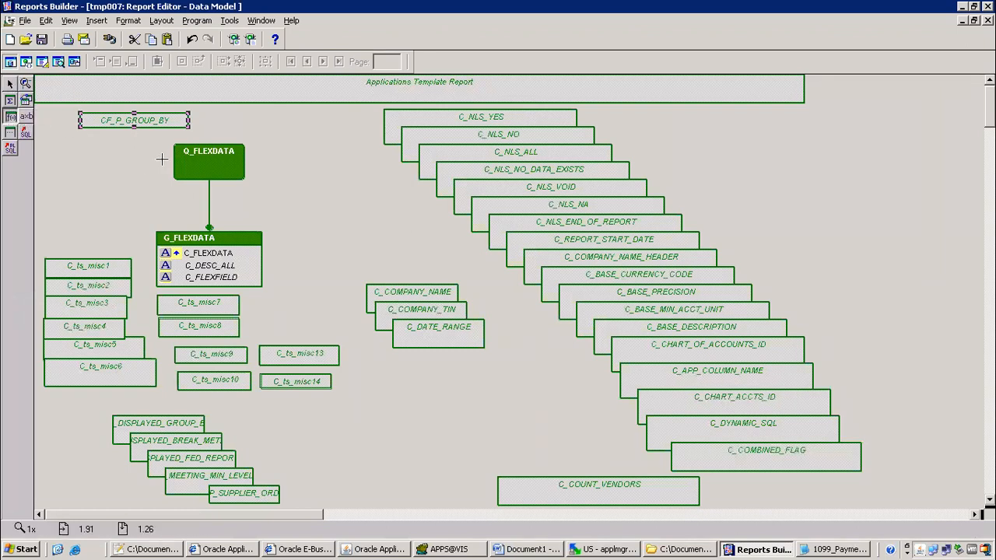
left_click_drag(67, 139, 155, 169)
double_click(140, 171)
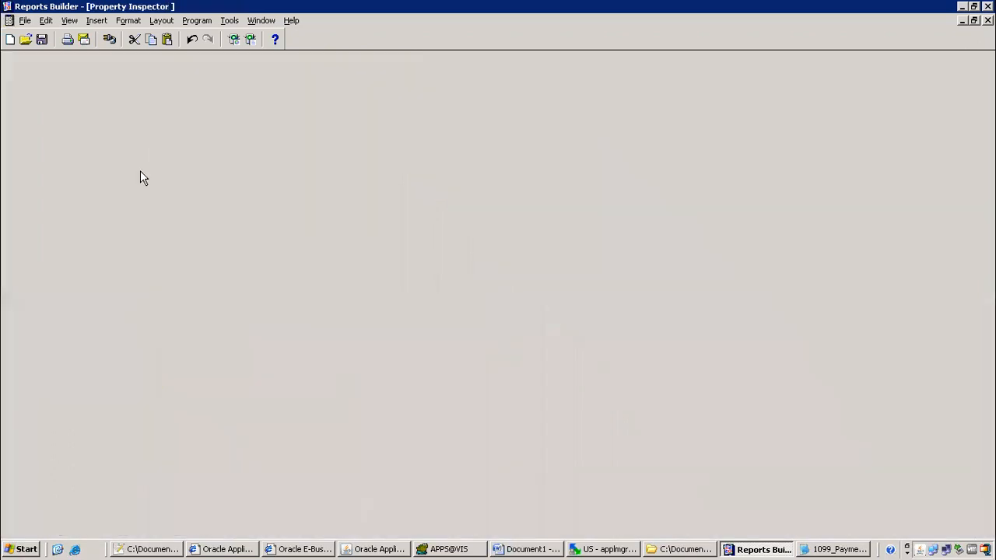
left_click(182, 114)
left_click(182, 114)
key("BackSpace")
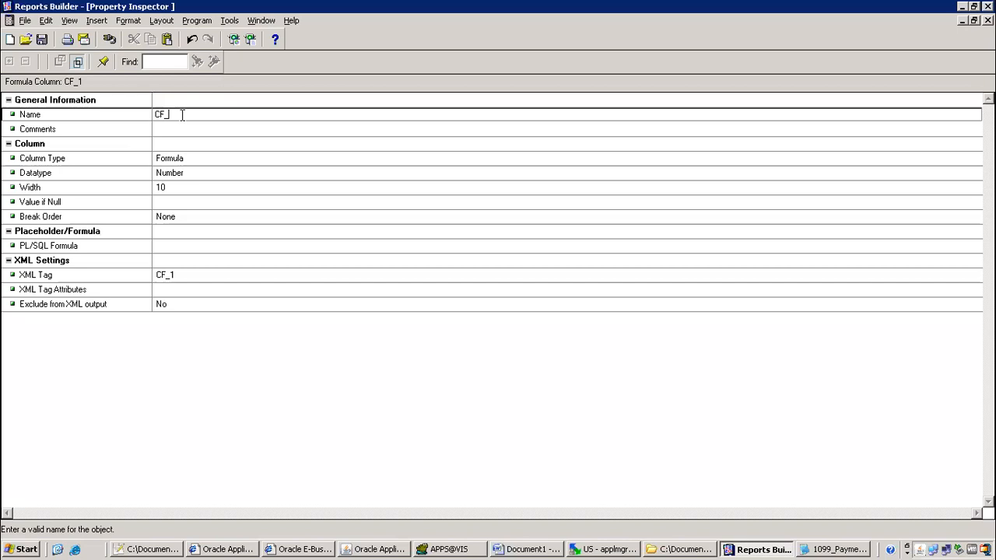
left_click(378, 549)
Copy the name '1099 Payments Report' and close the Submit Request window without saving
left_click(570, 407)
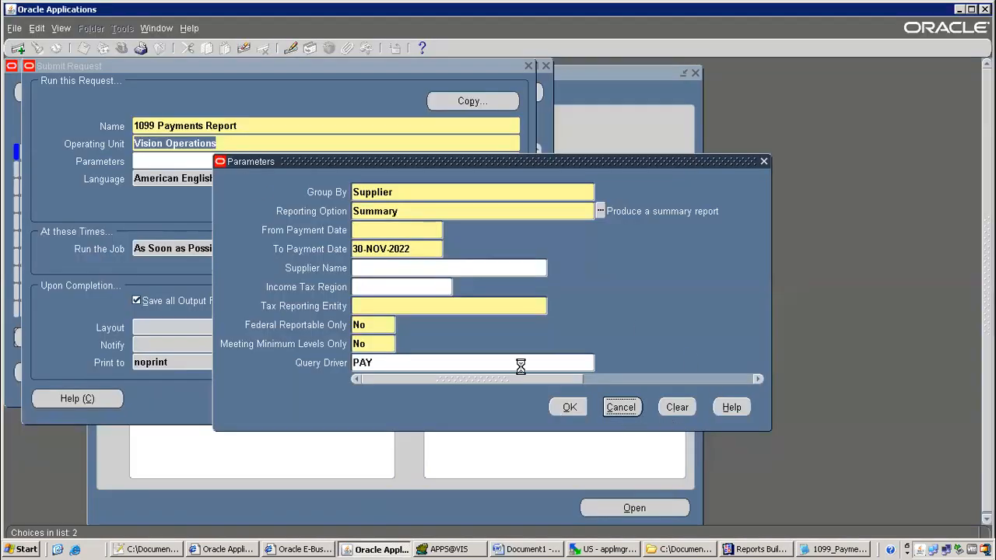
right_click(204, 126)
left_click(220, 150)
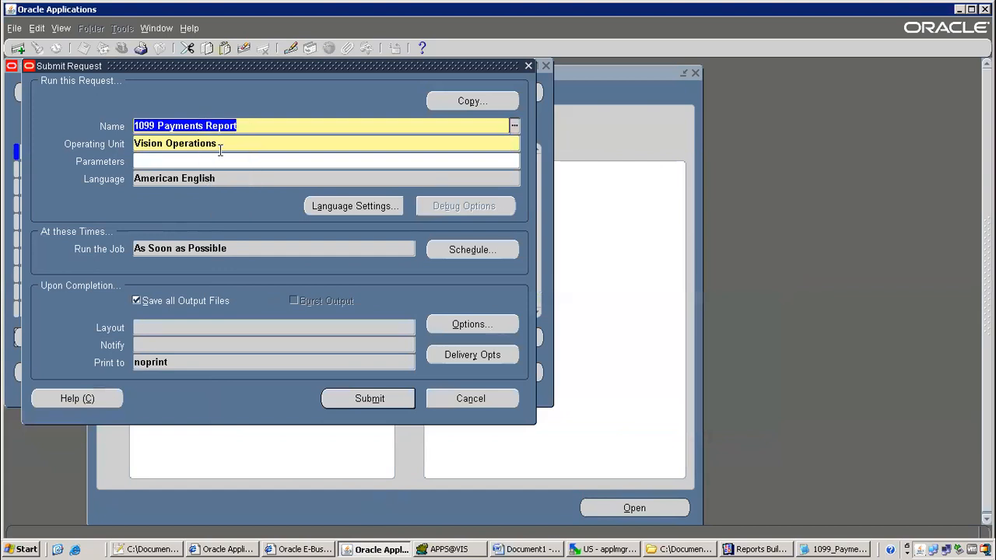
key("F4")
left_click(533, 332)
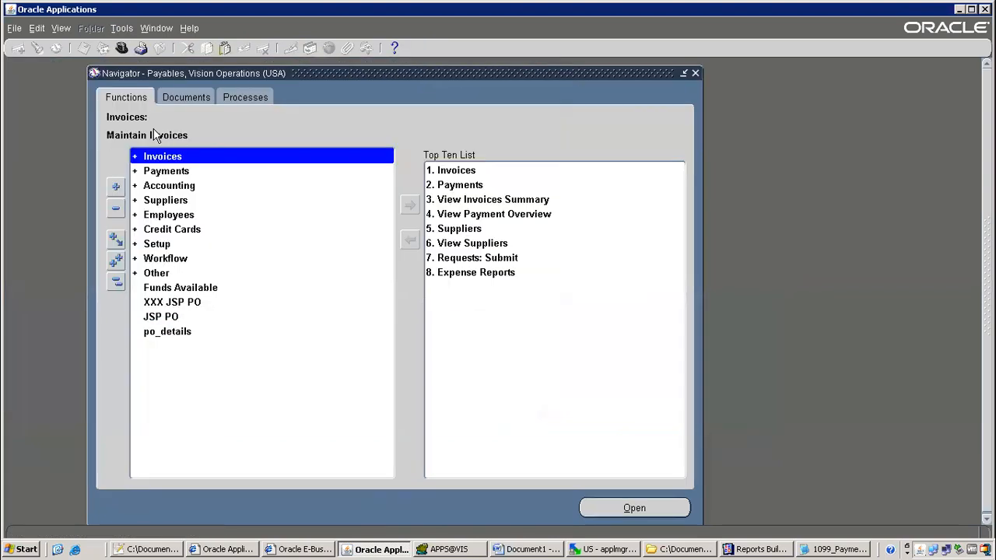
As System Administrator, query the 1099 Payments Report concurrent program and view its parameters
left_click(121, 49)
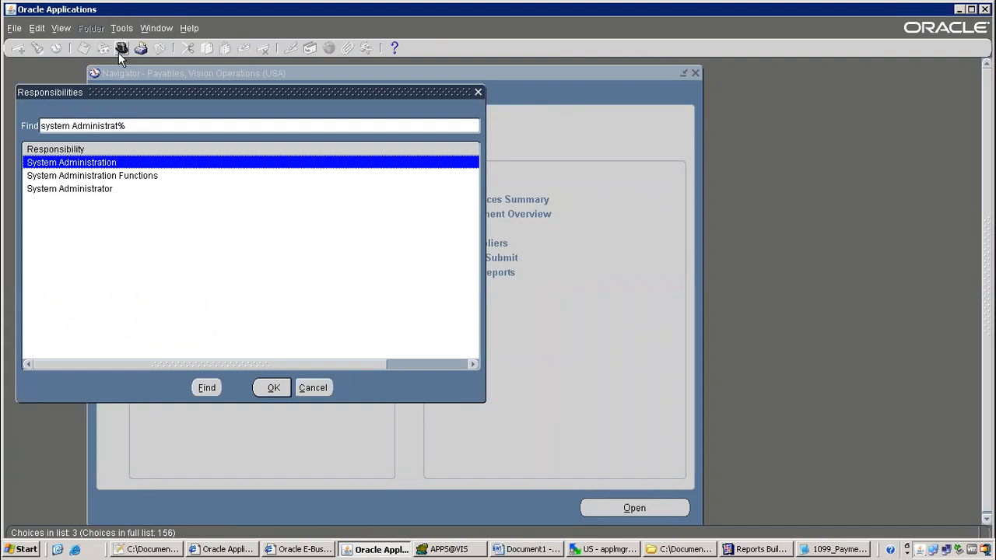
key("Down")
key("Down")
key("Return")
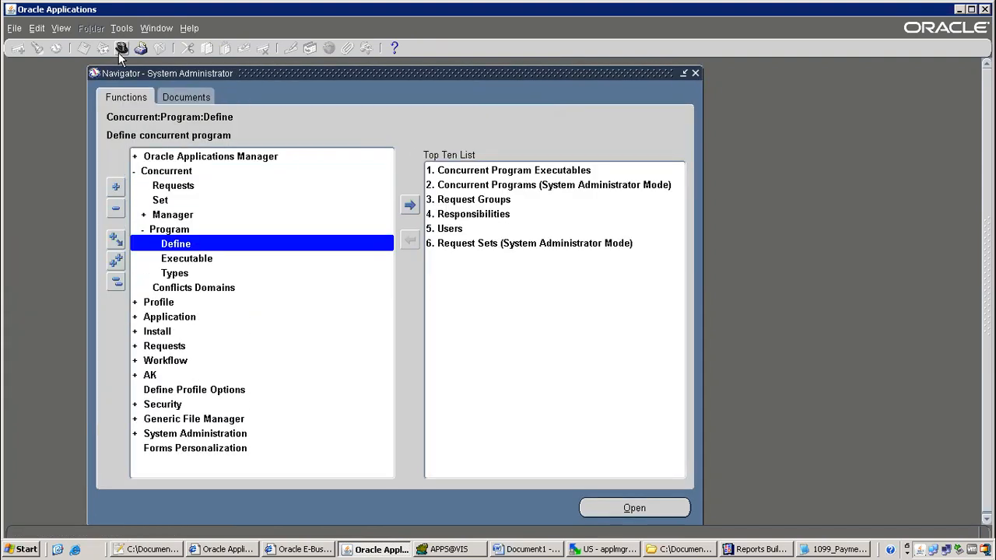
key("Return")
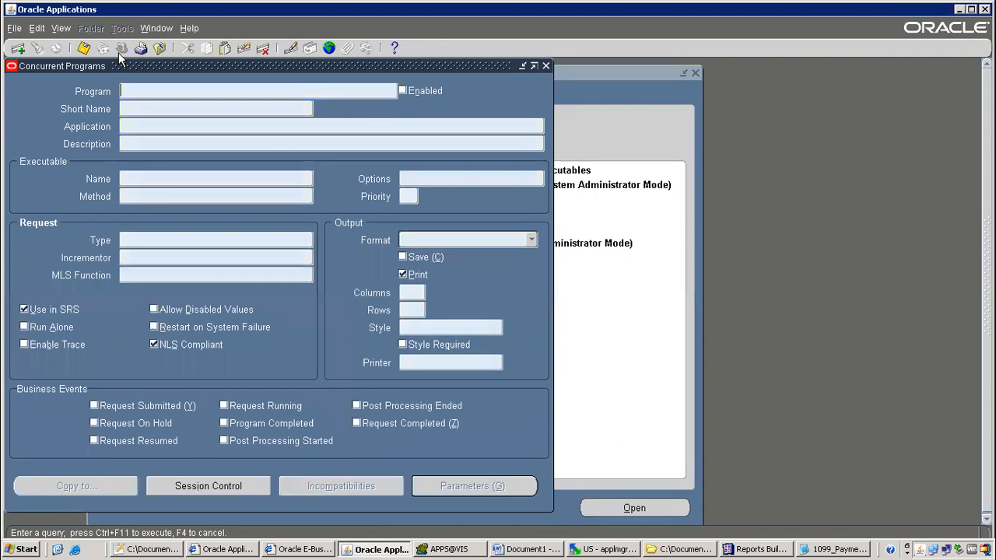
type("1099 Payments Report")
key("ctrl+F11")
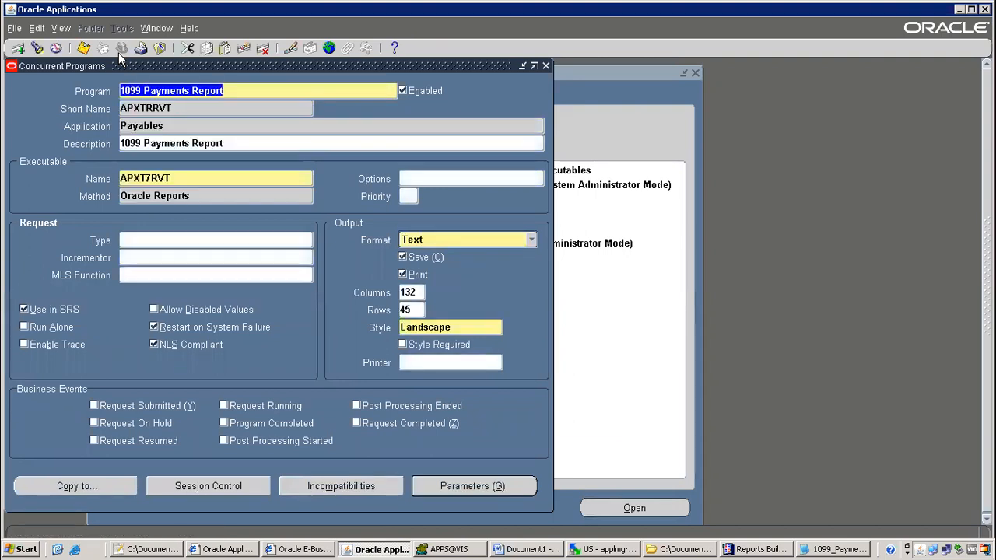
left_click(473, 487)
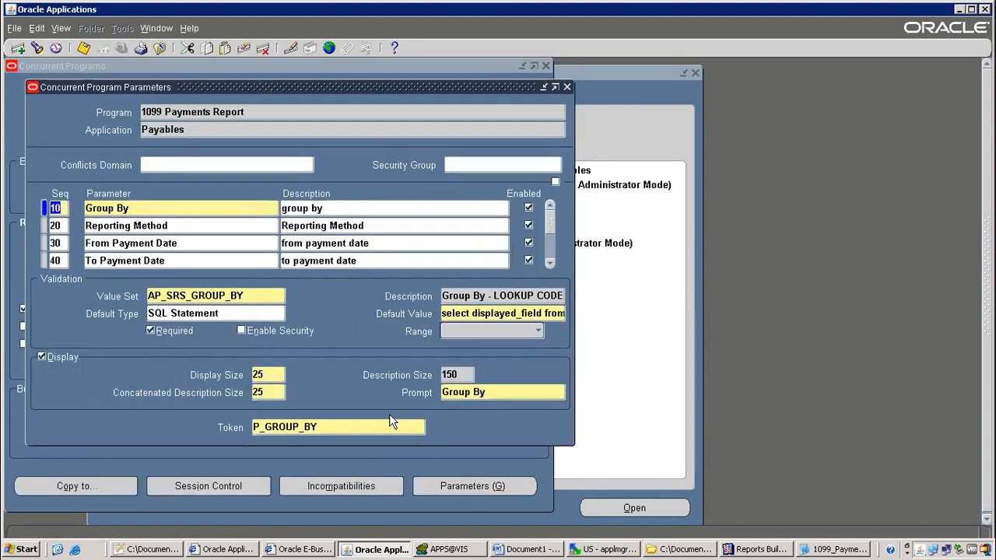
Compare the Group By and Reporting Method parameters and copy the P_BREAK_METHOD token
left_click(157, 231)
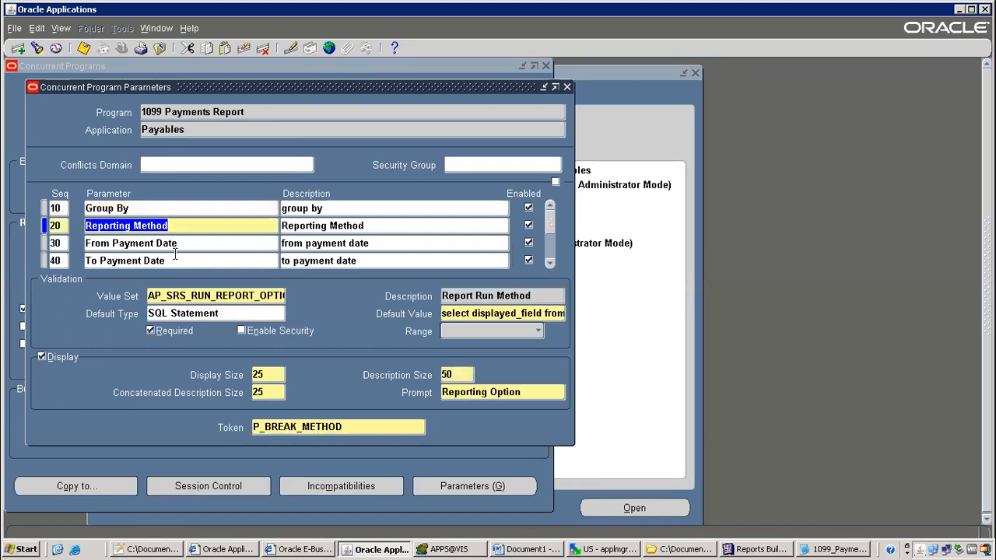
double_click(342, 428)
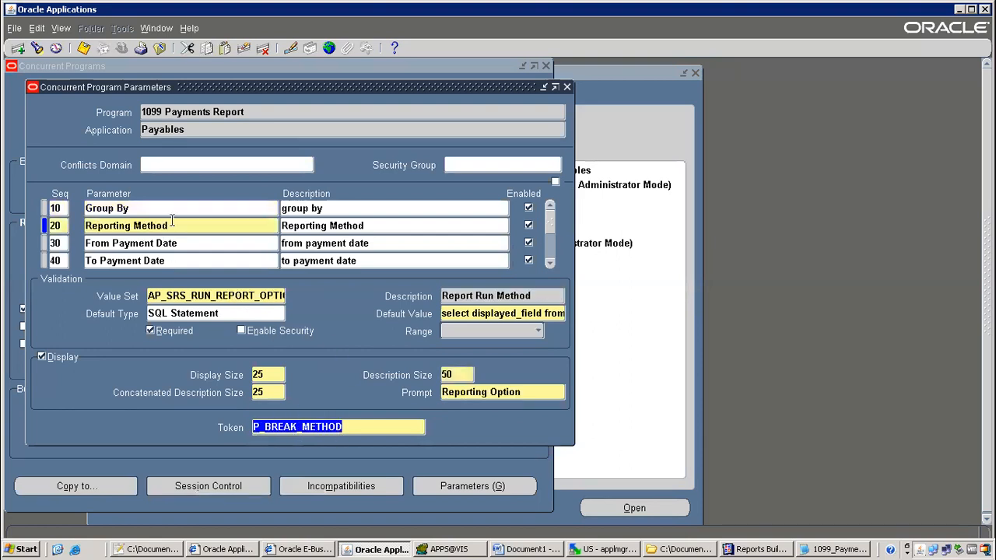
left_click(146, 208)
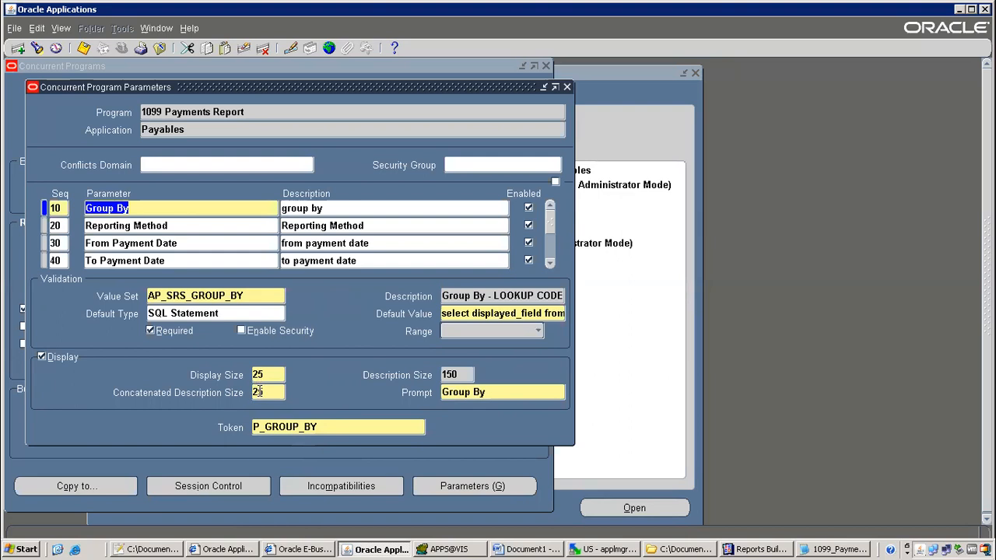
left_click(179, 226)
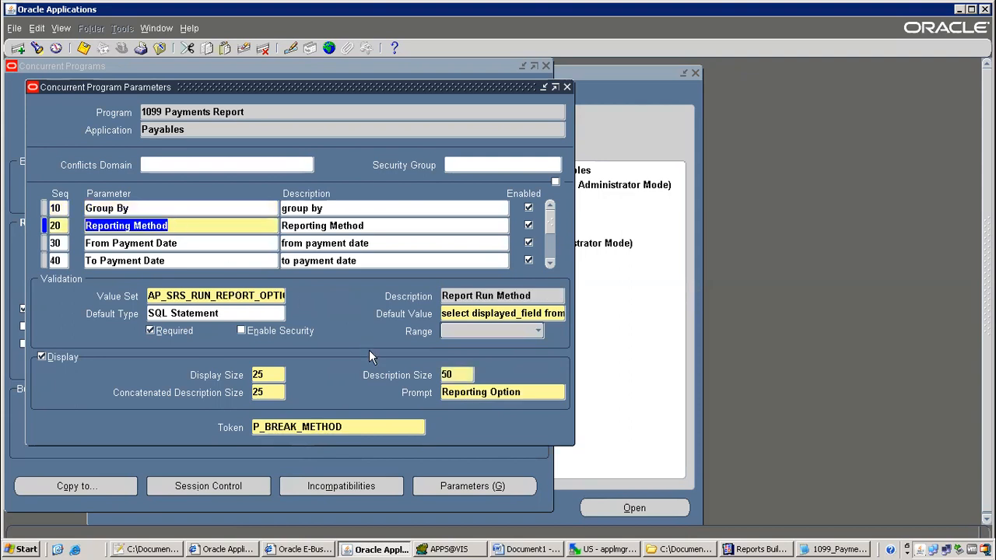
left_click(349, 424)
right_click(303, 425)
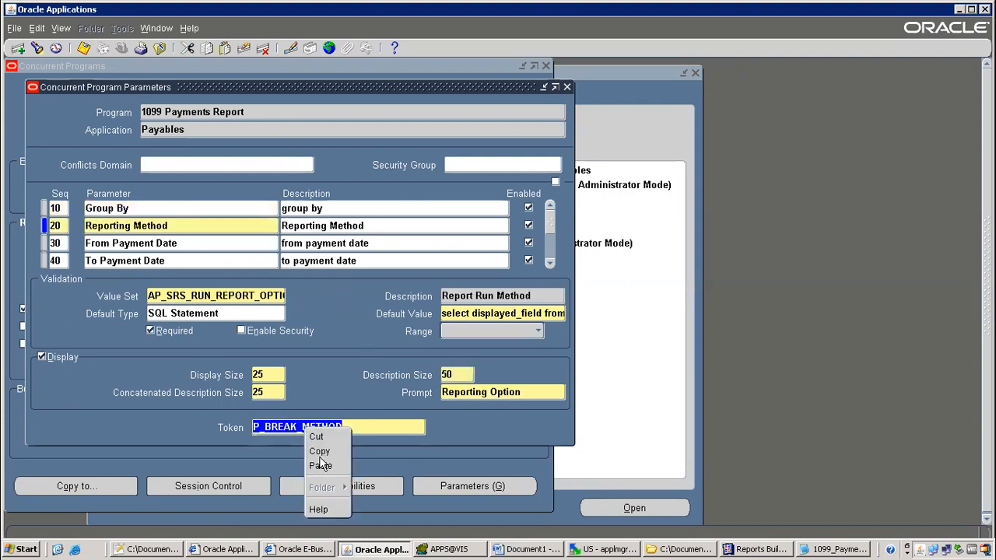
left_click(342, 453)
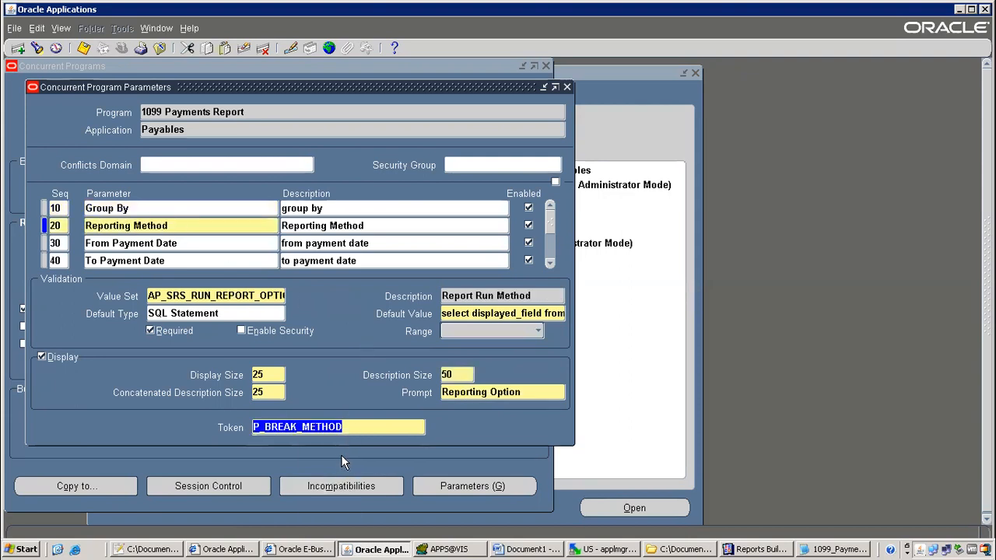
left_click(782, 550)
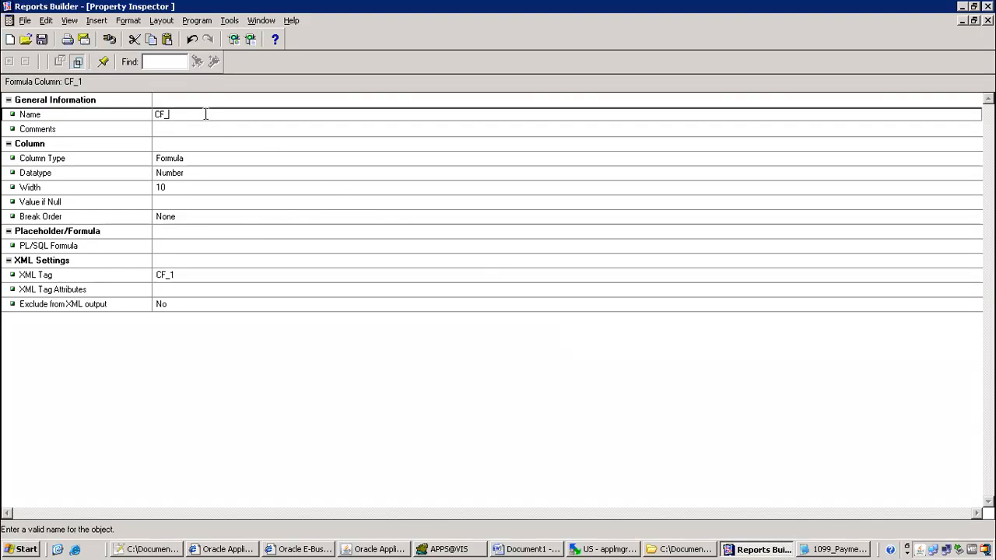
Name the formula column CF_P_BREAK_METHOD and change its datatype to Character
type("v")
type("P_BREAK_METHOD")
left_click(184, 133)
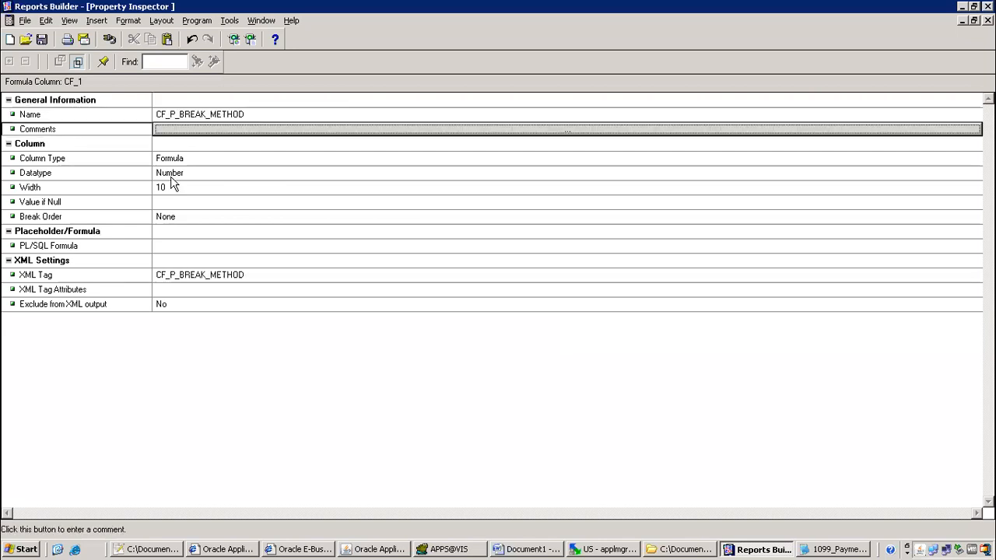
left_click(171, 178)
key("c")
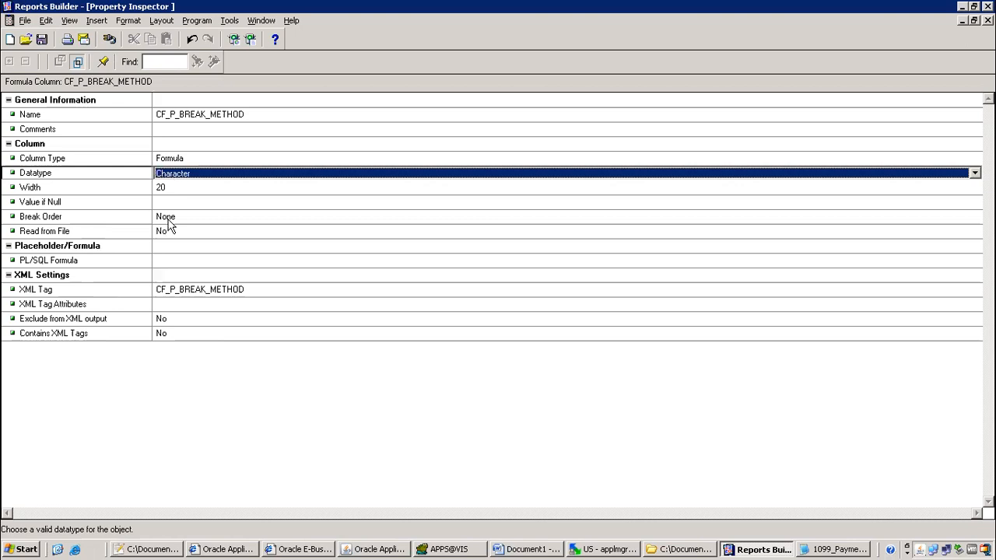
left_click(179, 202)
left_click(185, 179)
Set the column width to 100 and open its PL/SQL formula editor
left_click(163, 188)
type("100")
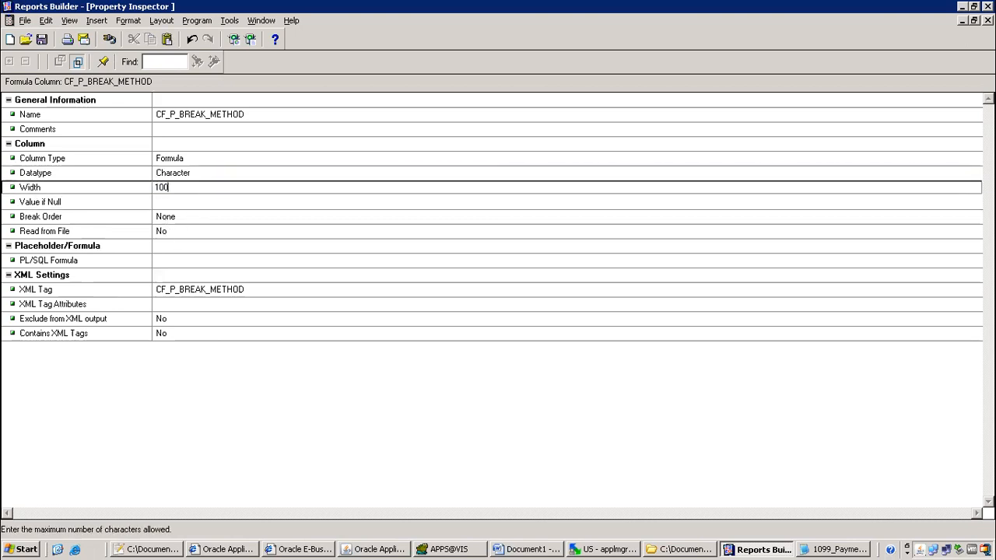
left_click(167, 261)
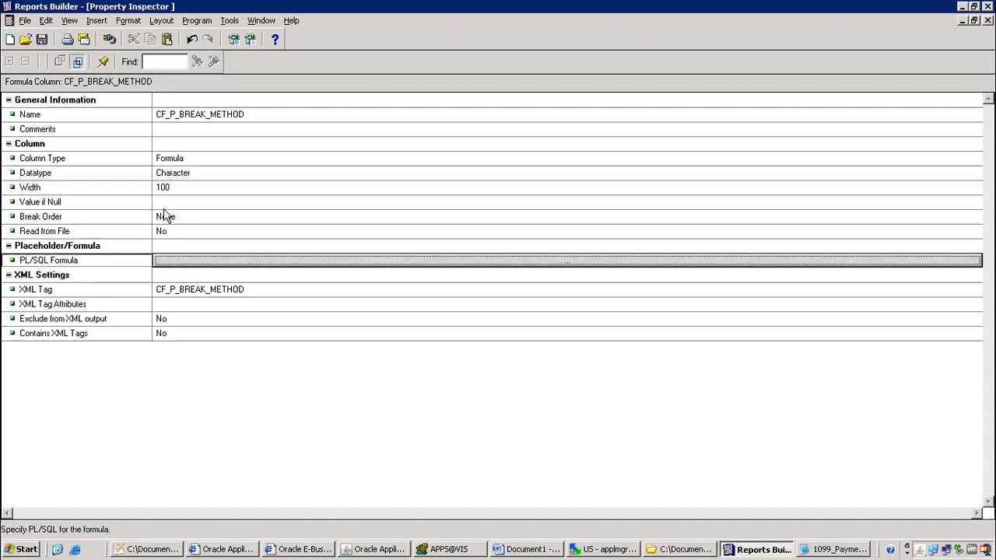
left_click(161, 188)
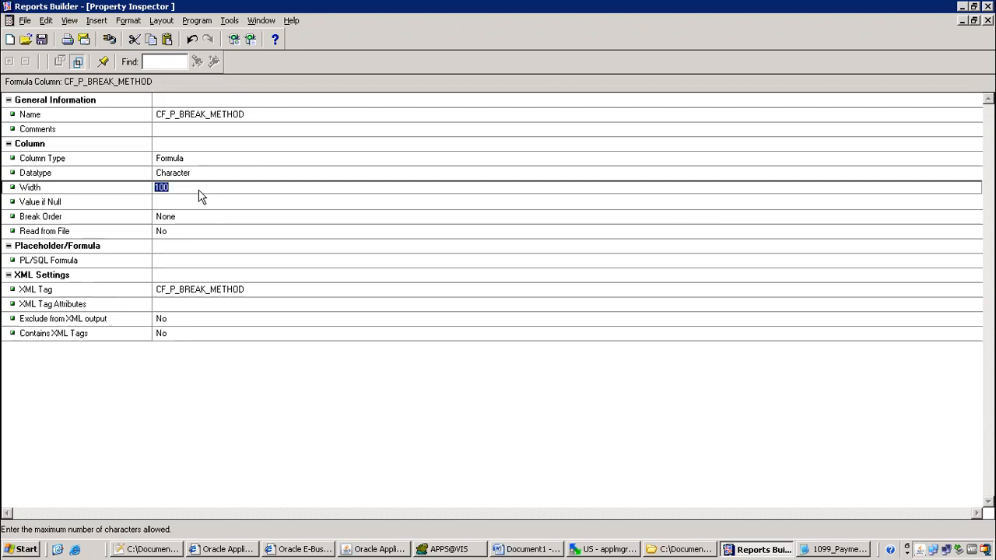
double_click(178, 267)
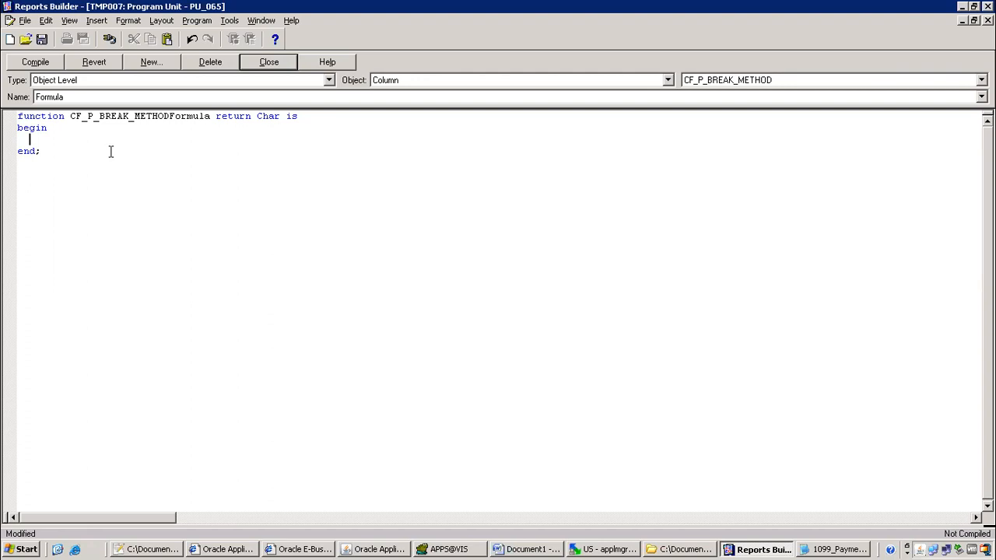
Make CF_P_BREAK_METHOD's formula return(:P_BREAK_METHOD); and compile it successfully
type("return(:")
type("P_BREAK_METHOD")
type(");")
left_click(31, 62)
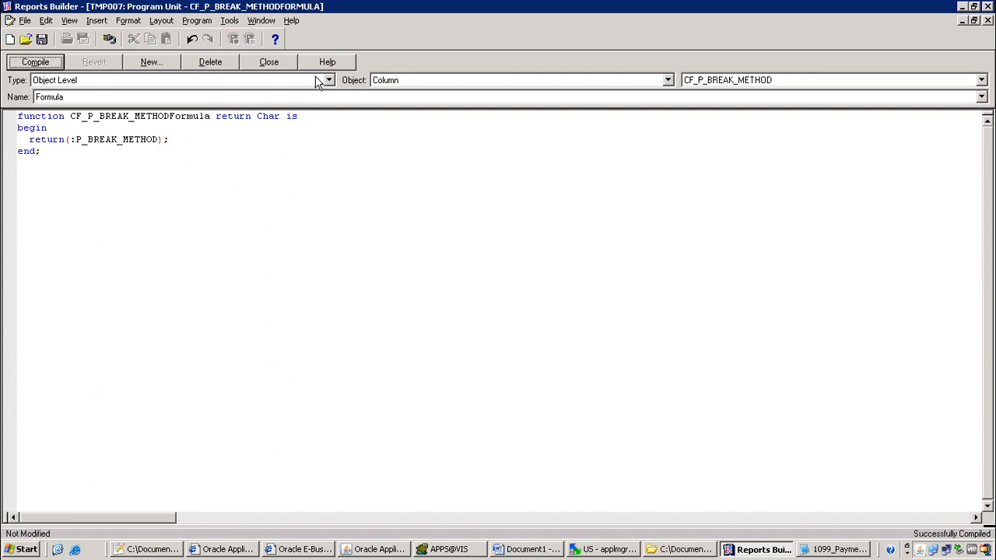
left_click(273, 62)
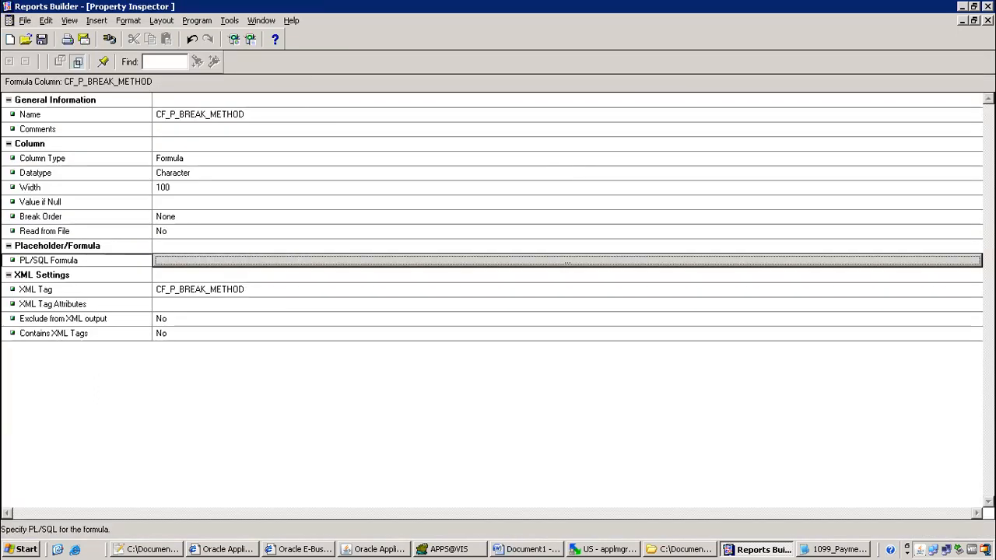
Back in the data model, widen the CF_P_GROUP_BY box so its full name fits
left_click(988, 20)
left_click(115, 129)
left_click_drag(188, 123, 331, 144)
left_click(98, 161)
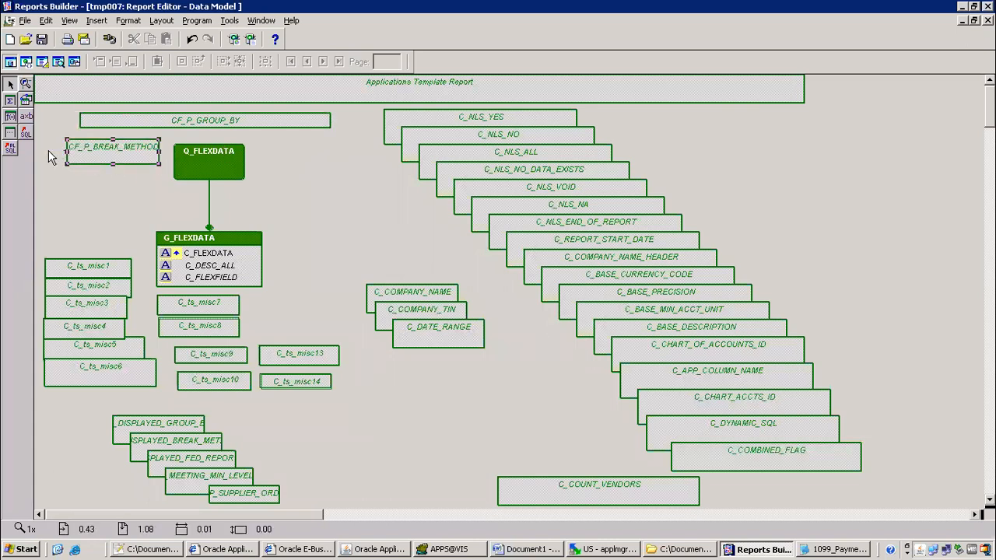
Widen the CF_P_BREAK_METHOD box to the left and check its actions menu
left_click_drag(68, 158, 39, 158)
right_click(144, 151)
key("Escape")
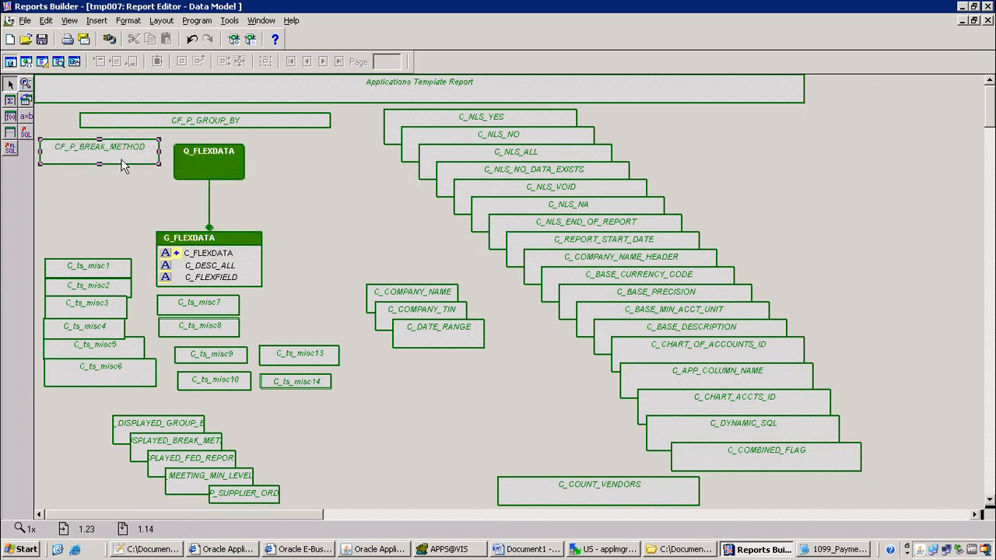
right_click(139, 148)
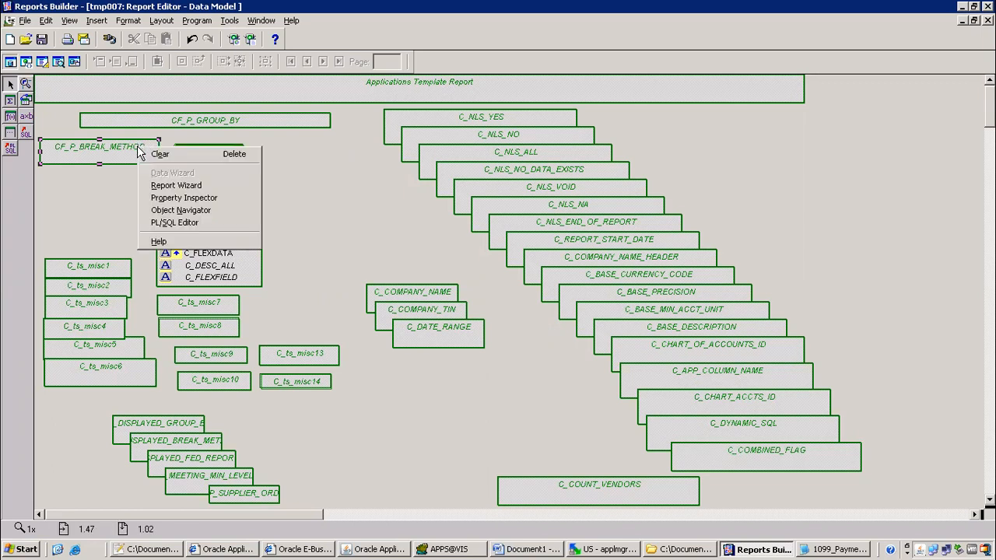
left_click(334, 208)
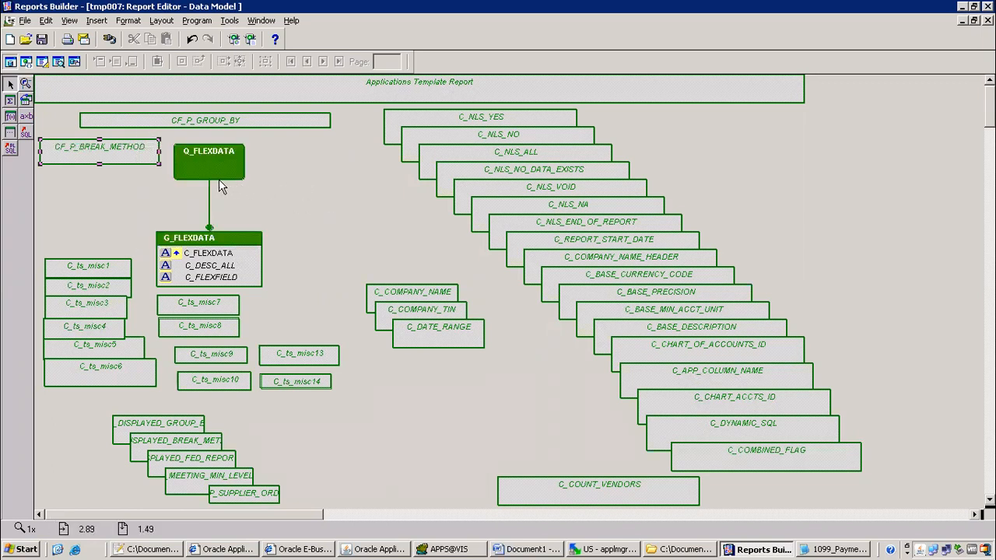
Turn on rulers around the data model canvas, then switch to the Notepad++ class notes
left_click(69, 21)
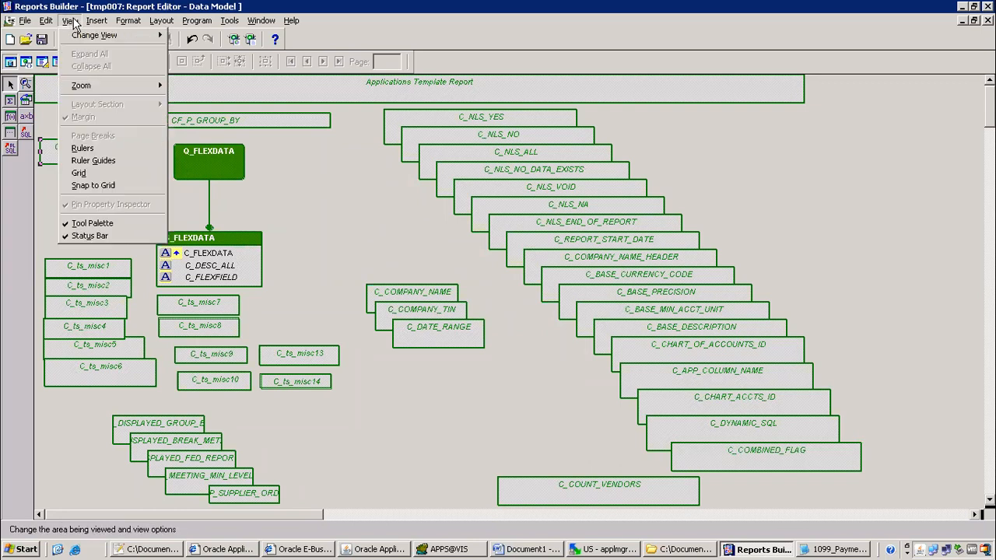
mouse_move(46, 26)
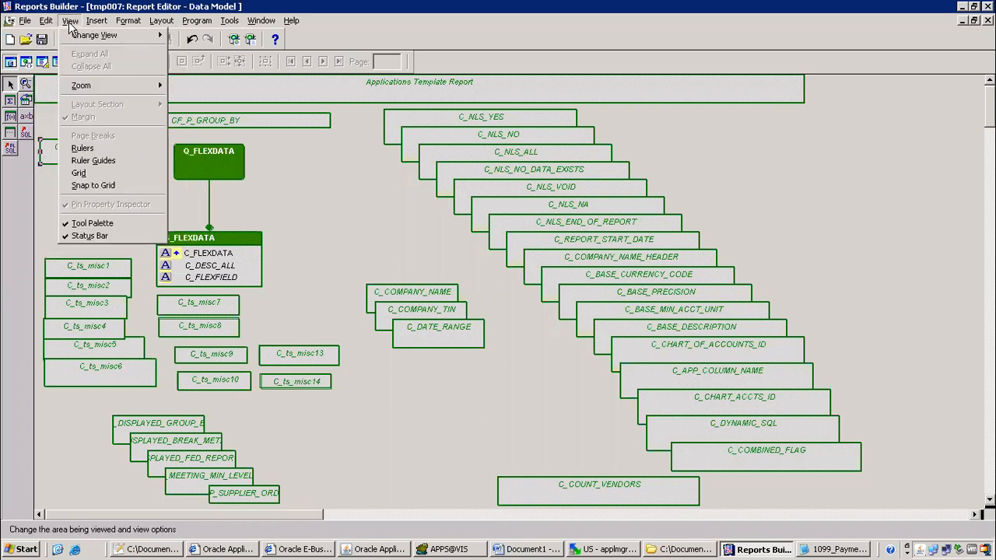
left_click(109, 148)
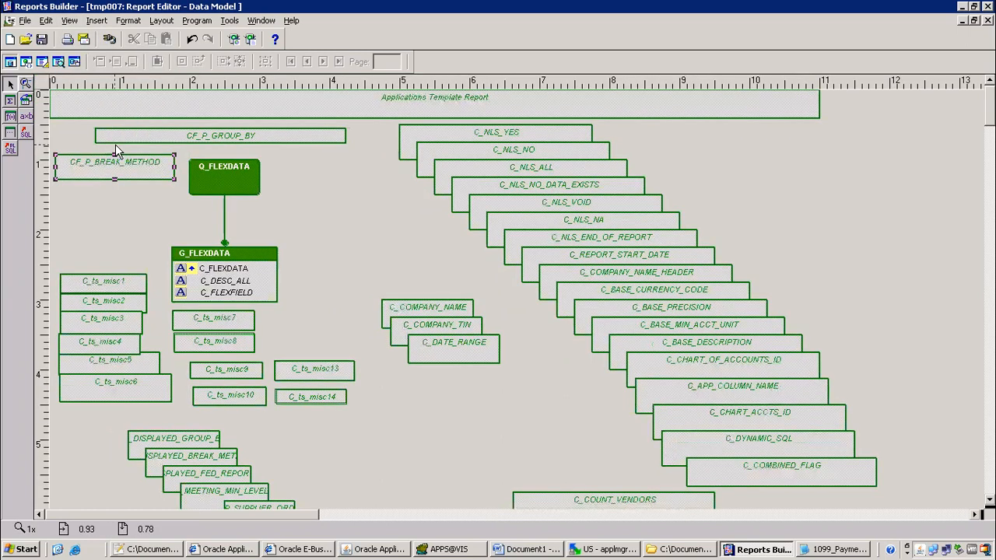
left_click(405, 206)
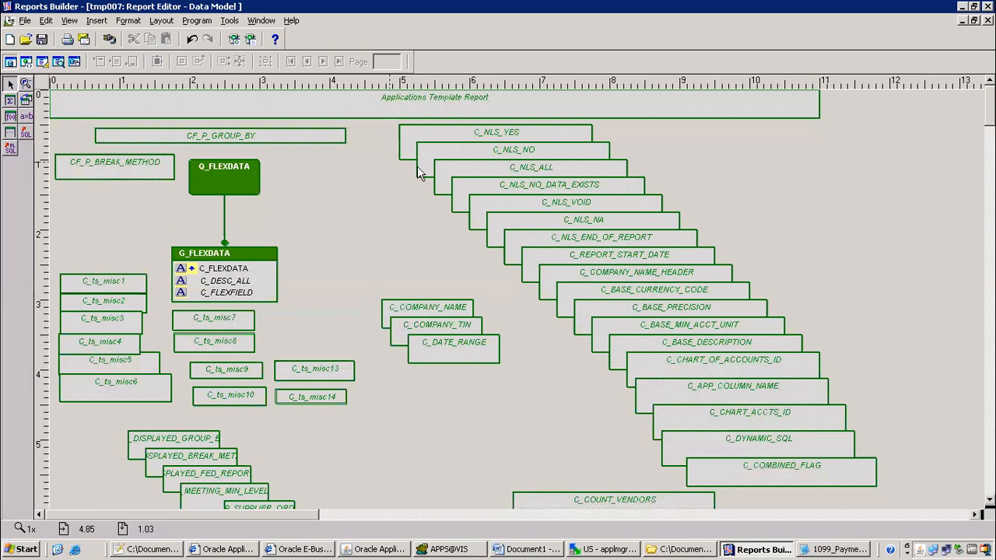
left_click(242, 134)
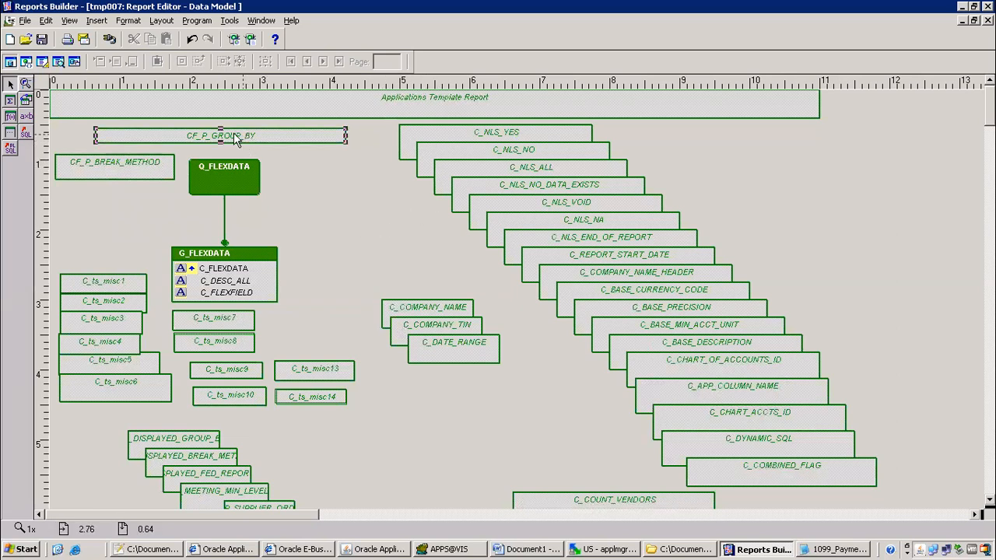
left_click(165, 551)
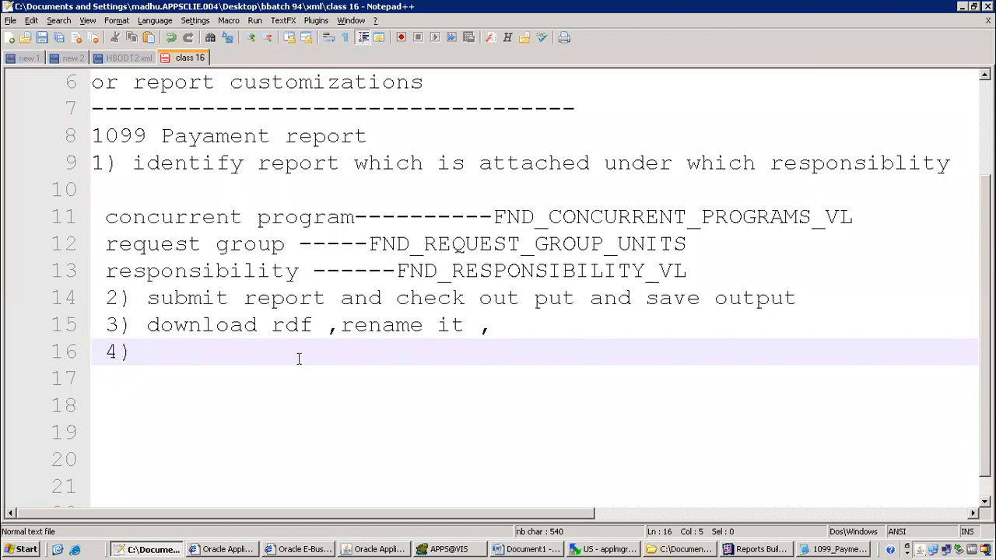
Write step 4 as 'take two formula columns to return parameter values'
type("take two ")
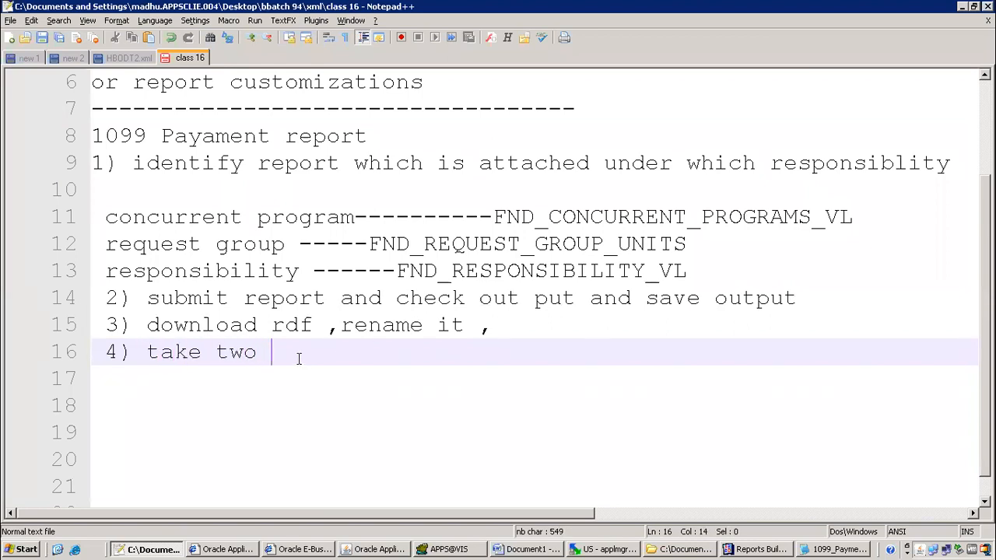
type("formu")
key("BackSpace")
type("rmula columsn")
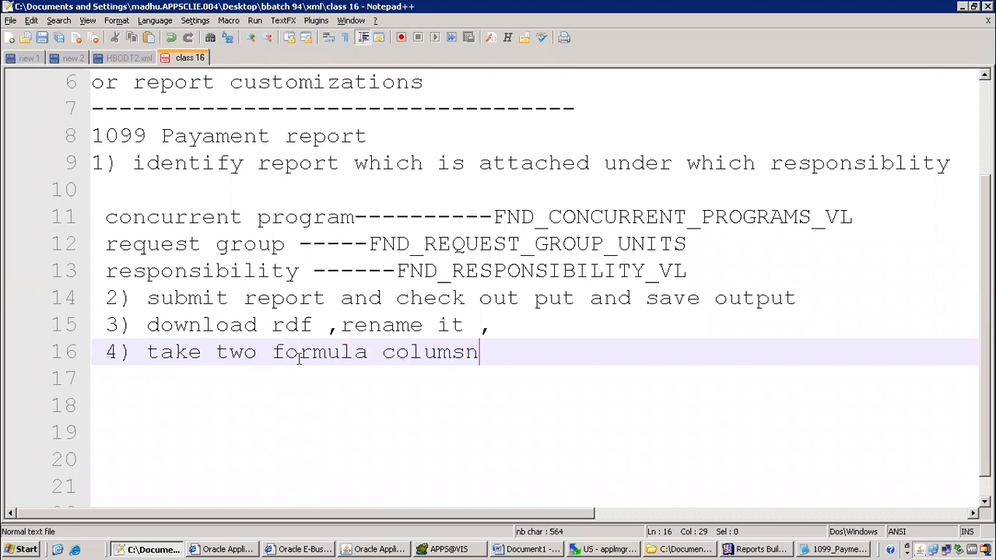
key("BackSpace")
key("BackSpace")
type("ns ")
type(",")
type("t")
key("BackSpace")
type("to return parameter")
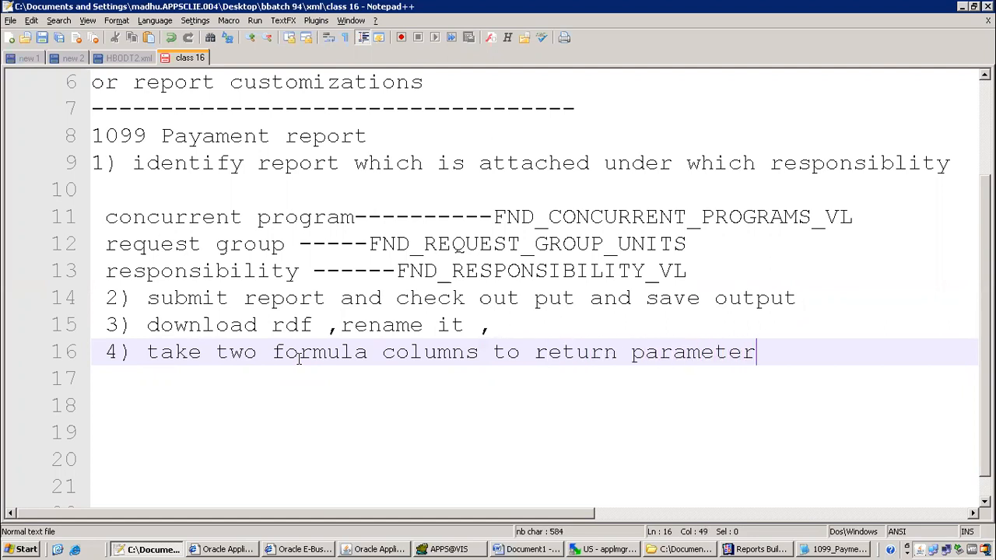
type(" values")
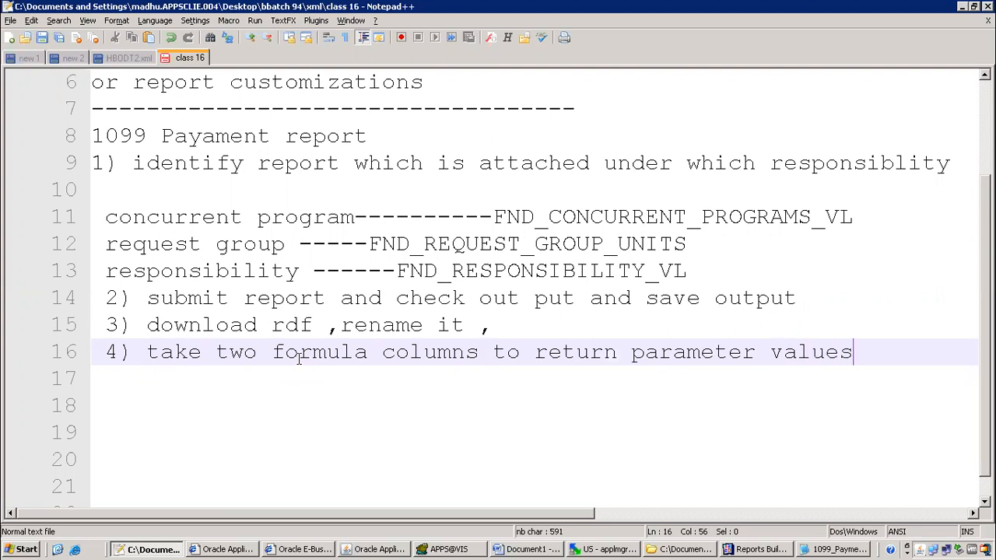
key("Return")
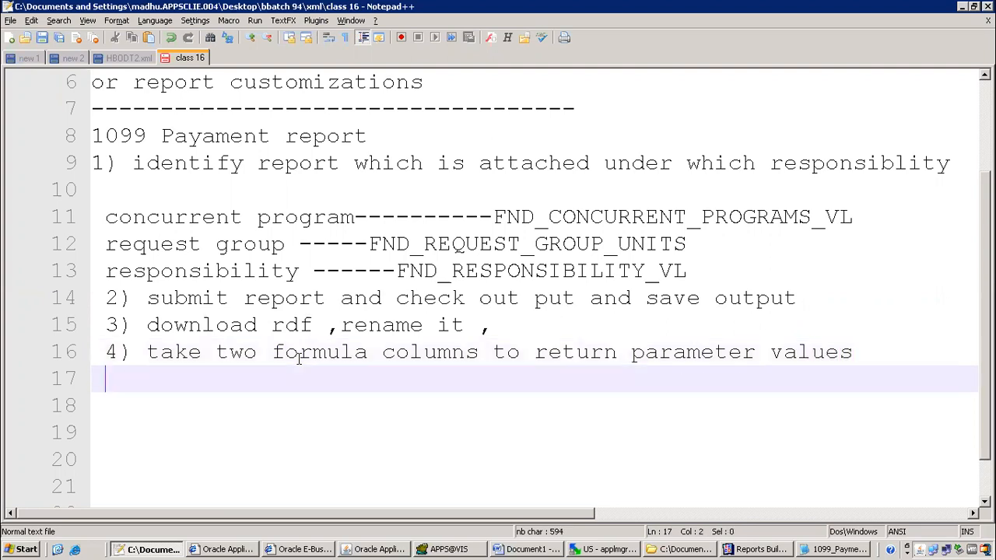
Split the note after 'columns' and begin an unindented '5)' line below it
left_click(481, 352)
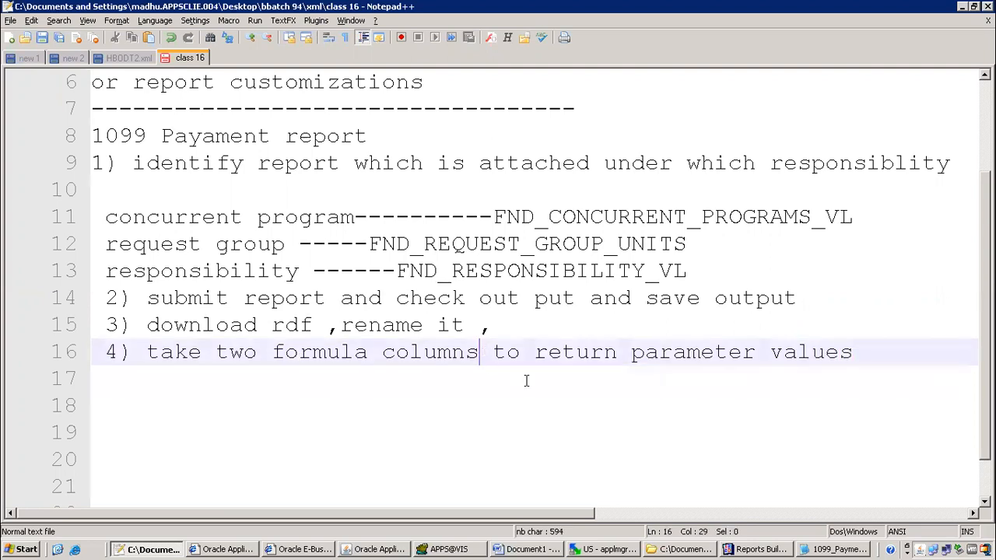
key("Return")
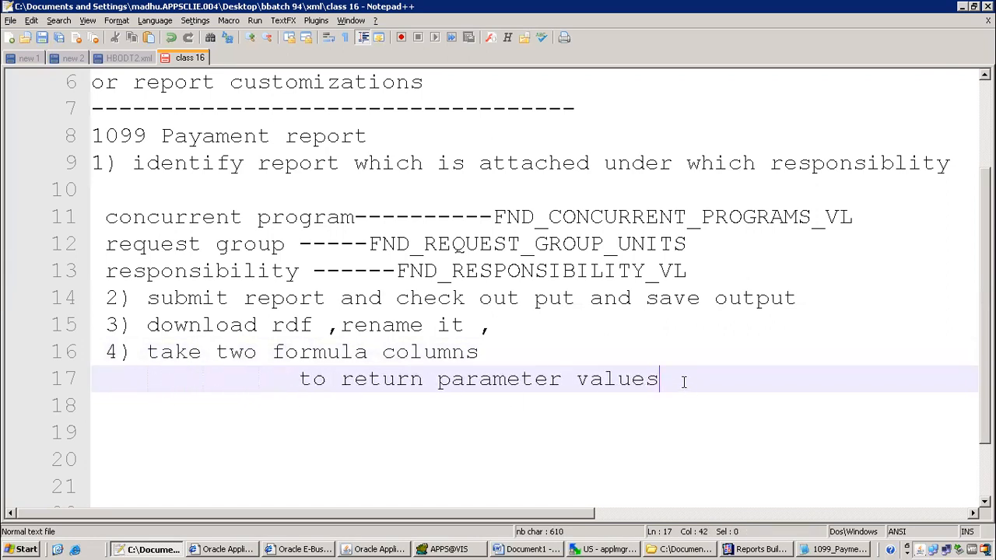
key("Return")
type("5)")
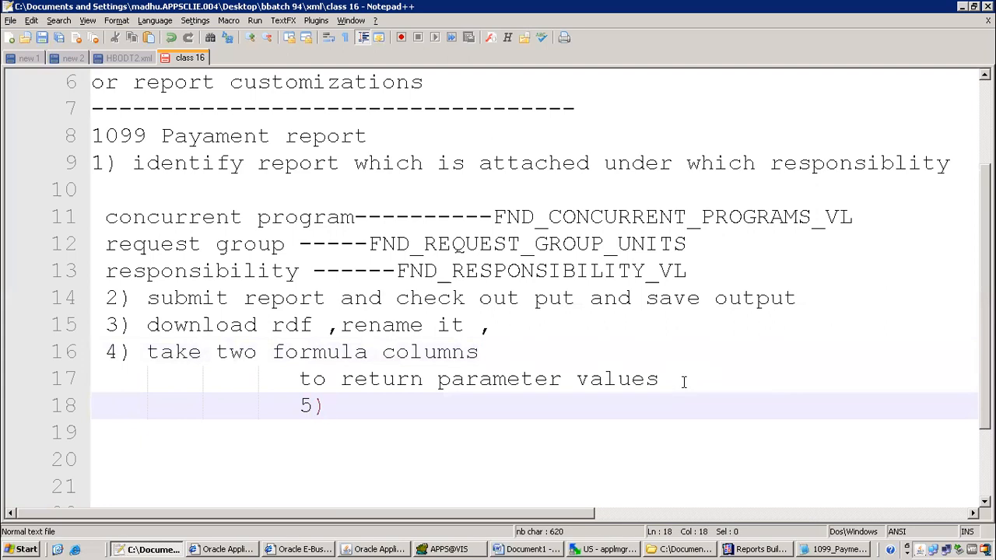
key("Left")
key("shift+Home")
key("BackSpace")
scroll(356, 387, "down", 1)
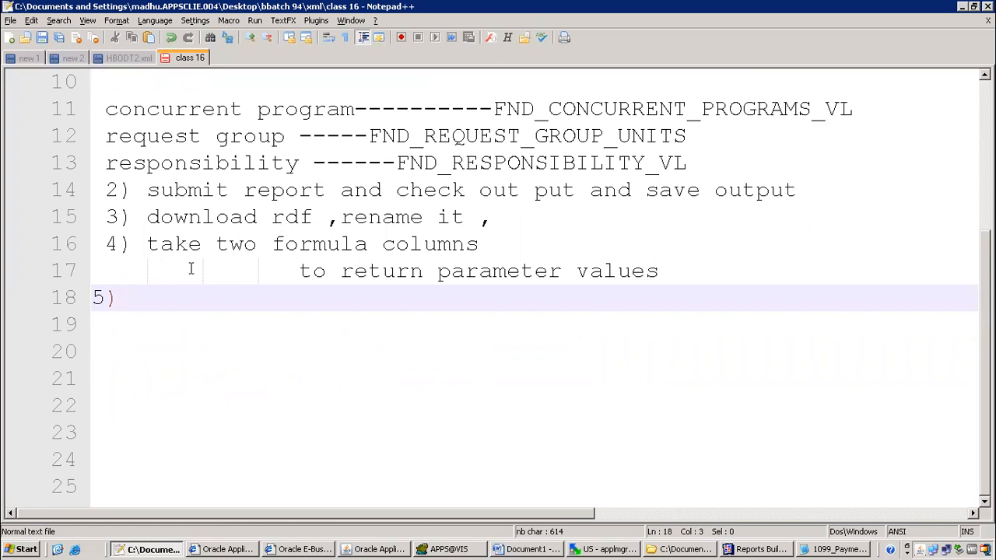
left_click(764, 549)
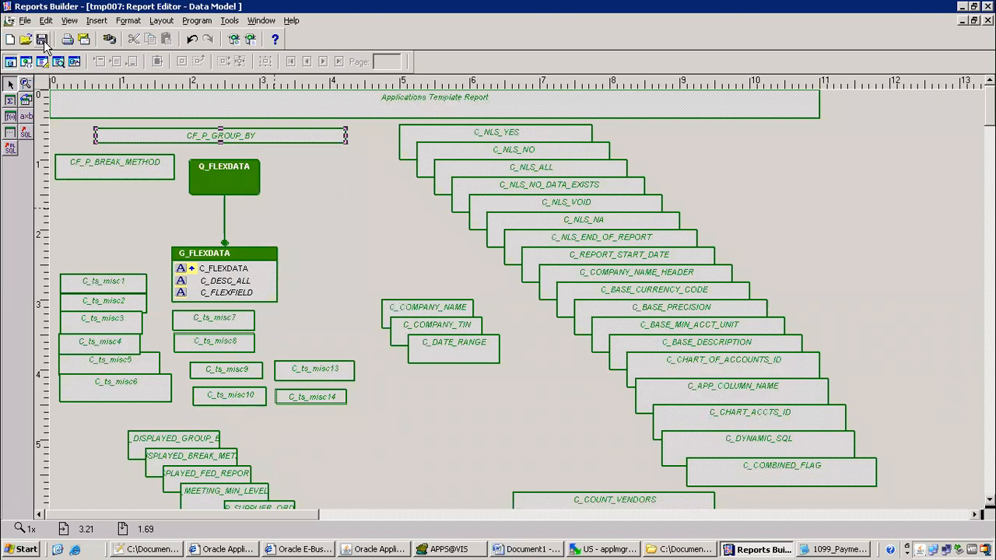
Glance at the paper layout, then scroll the data model to Q_SUPPLIER_DETAIL and G_SD_SUPPLIER
left_click(42, 61)
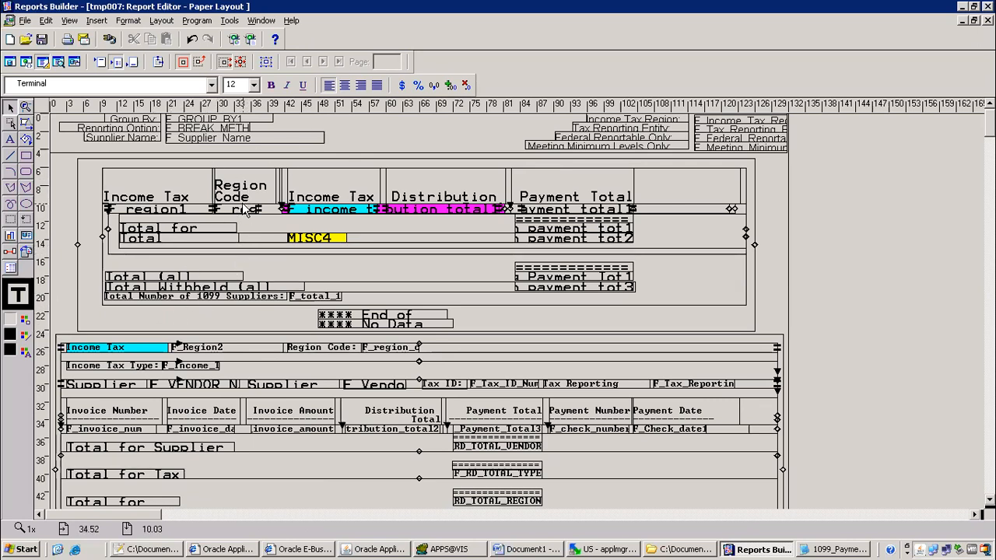
left_click(10, 62)
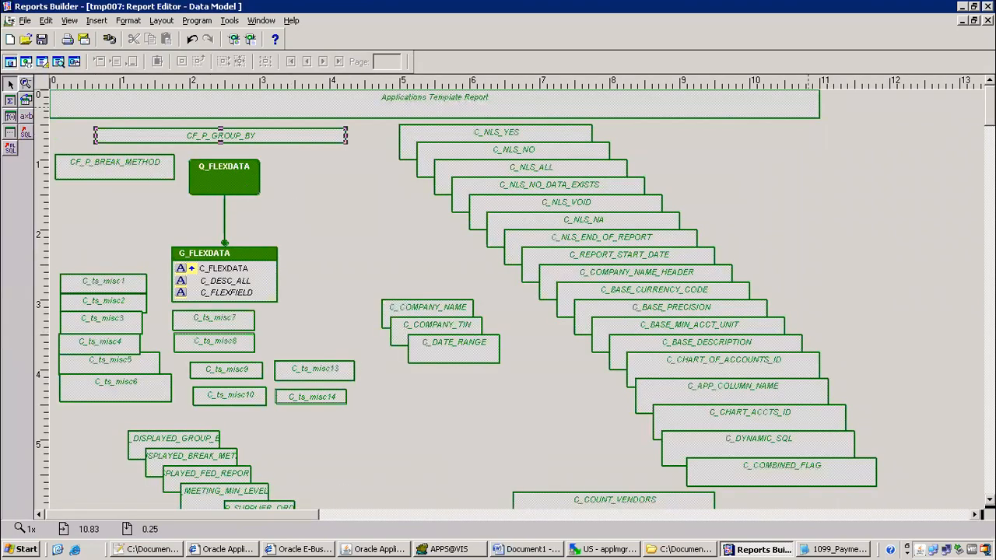
scroll(514, 299, "down", 10)
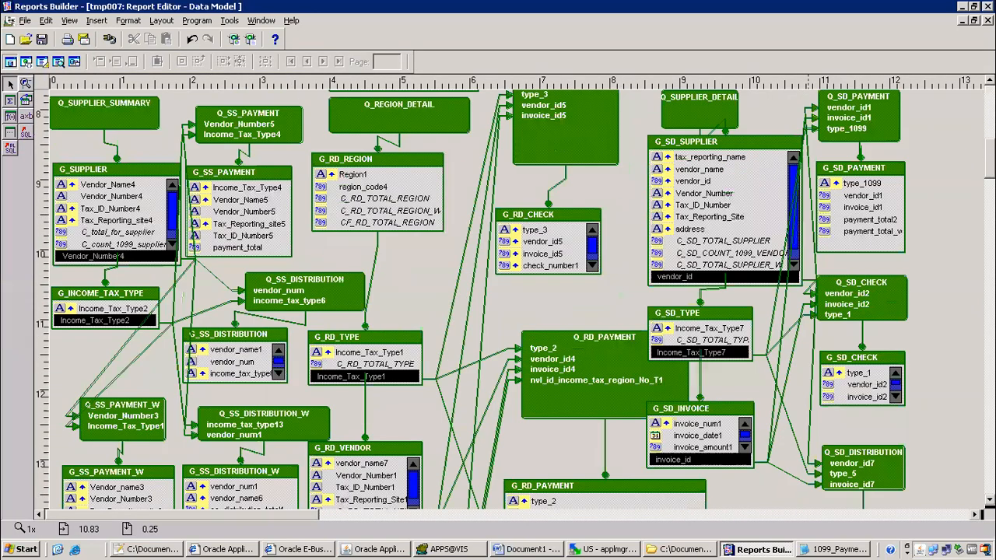
scroll(513, 300, "down", 2)
scroll(514, 300, "down", 7)
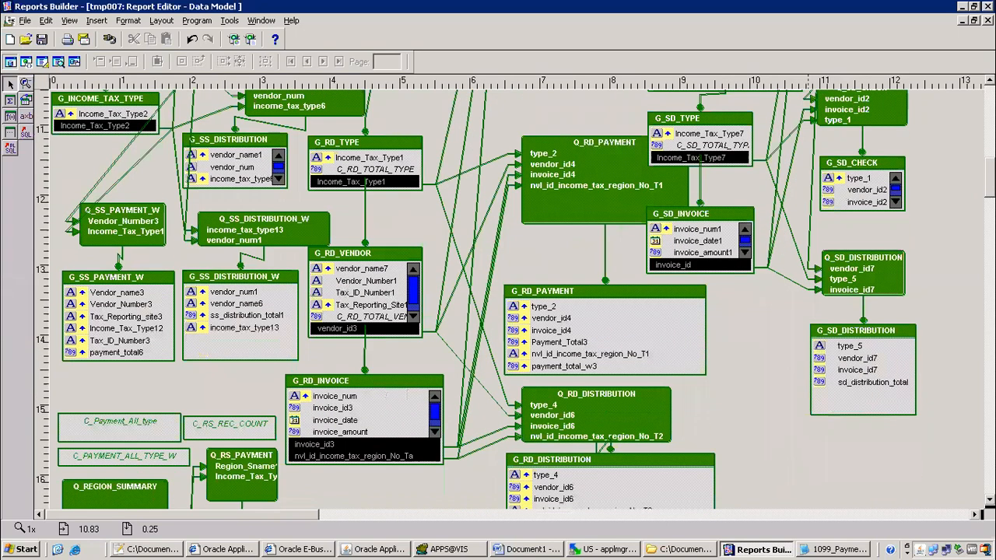
scroll(514, 300, "down", 4)
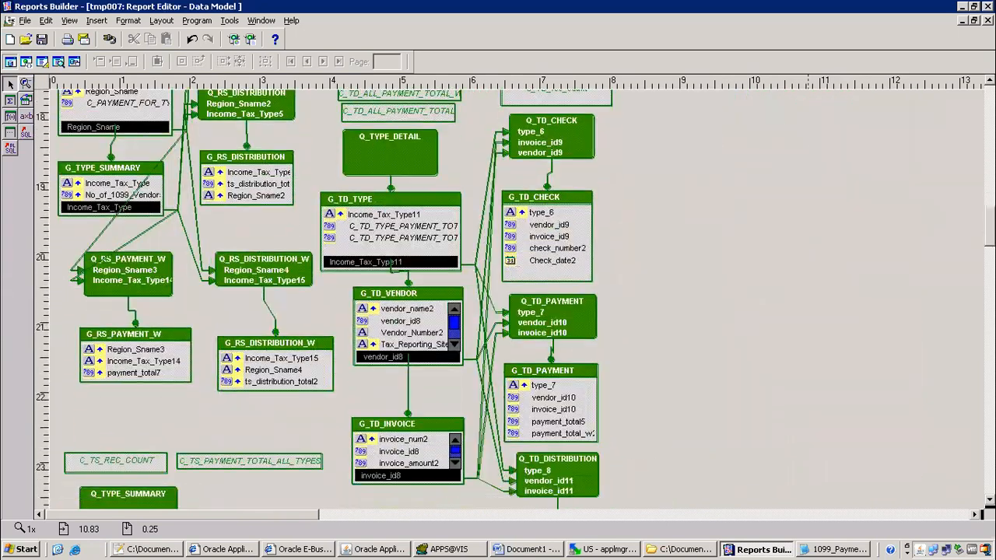
scroll(513, 300, "down", 3)
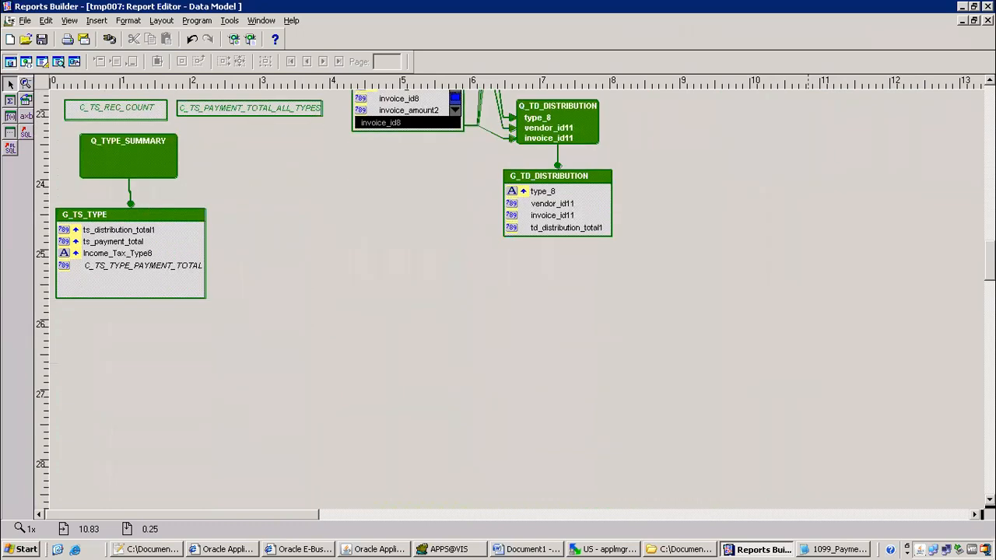
scroll(514, 300, "up", 15)
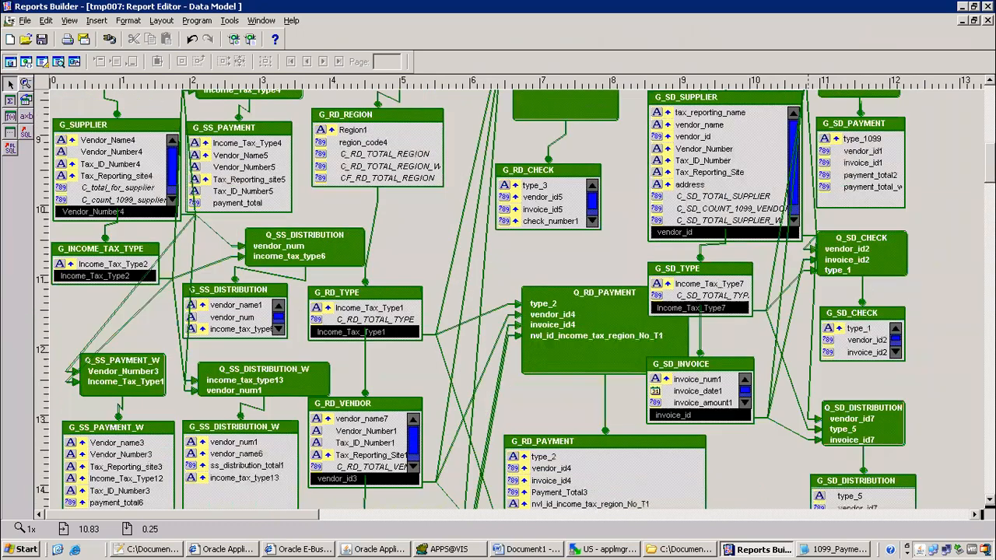
scroll(514, 299, "up", 4)
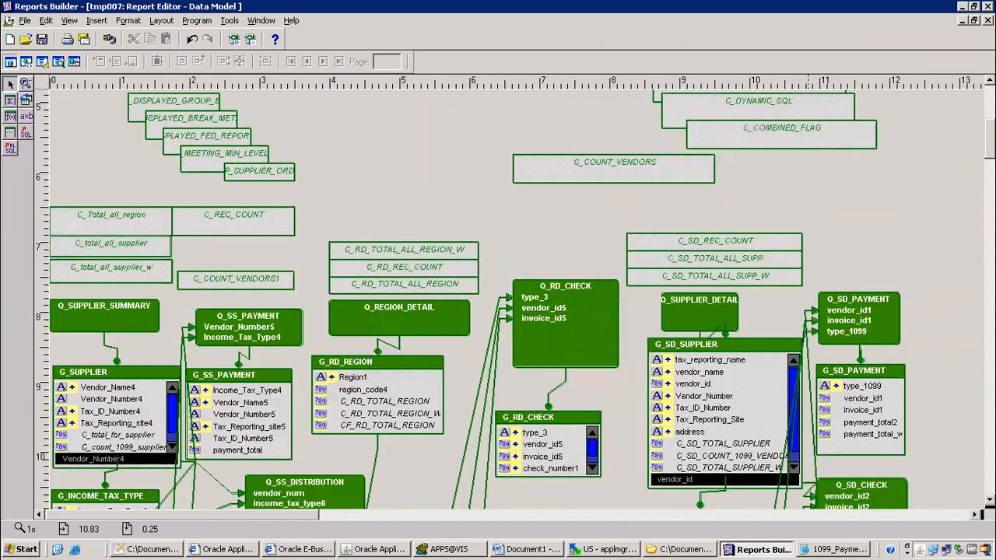
Read Q_SUPPLIER_DETAIL's full SQL in a maximized query window and cancel without changes
double_click(716, 310)
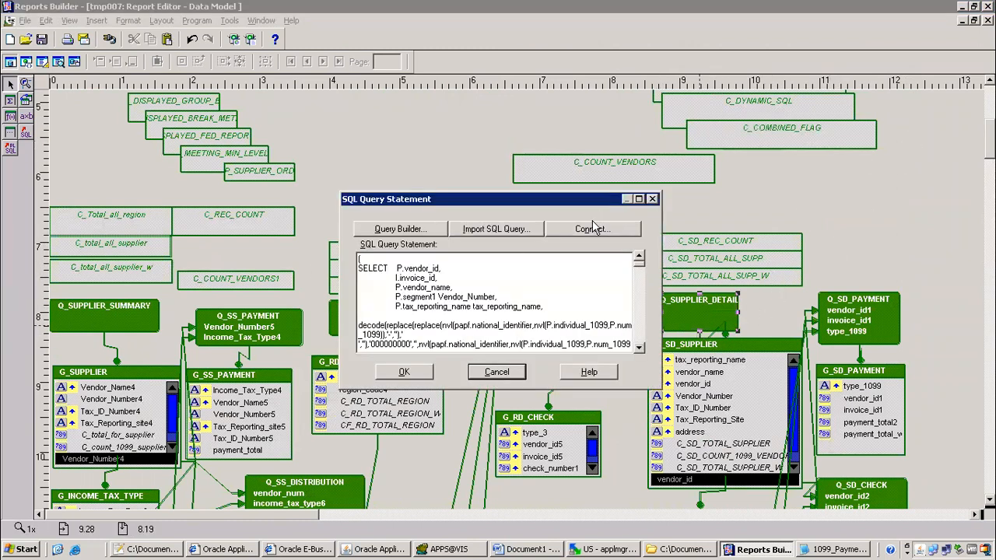
left_click(639, 200)
left_click_drag(978, 118, 651, 337)
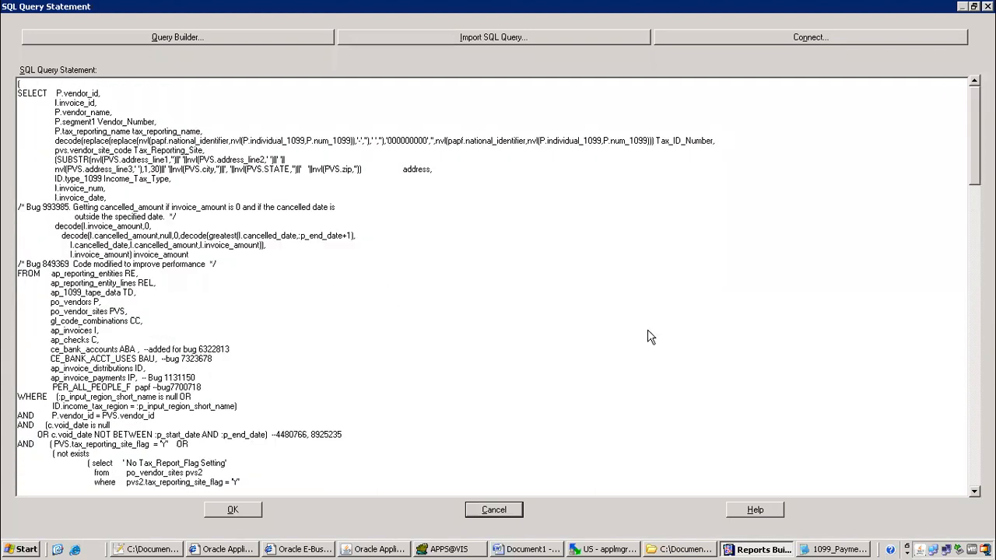
left_click(478, 511)
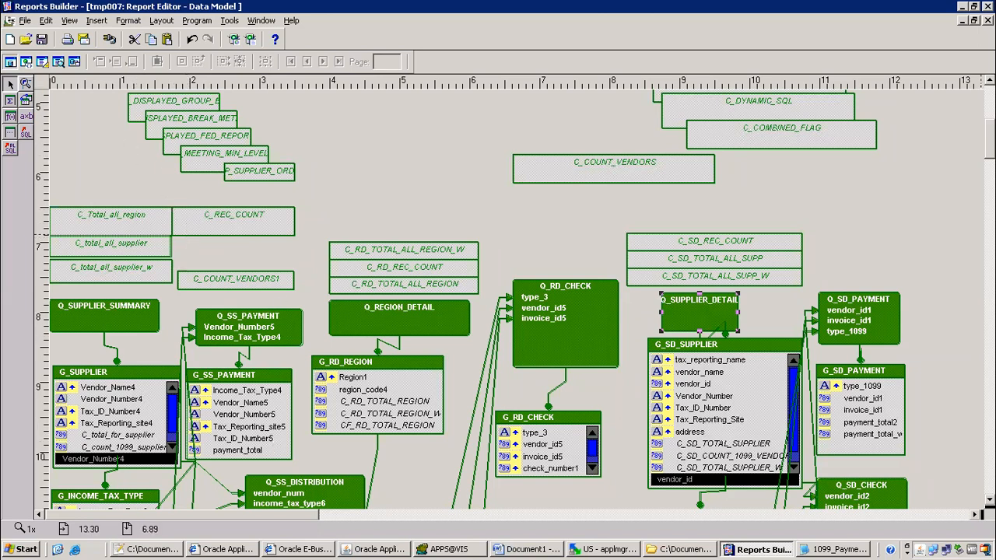
In WinSCP, drag ITMAPXT7RVTNEW.rdf onto the server's reports/US folder
scroll(924, 93, "up", 5)
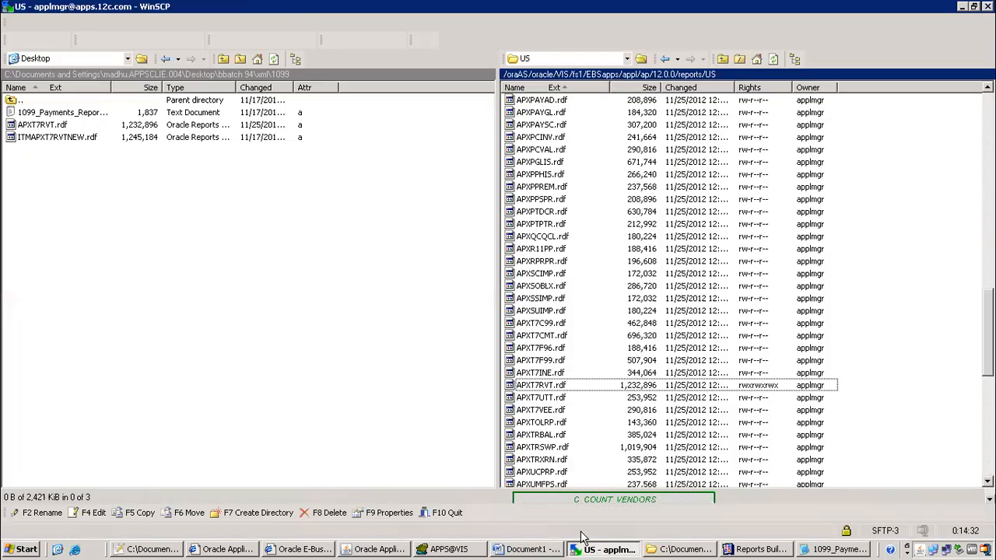
left_click(604, 549)
left_click_drag(65, 140, 856, 272)
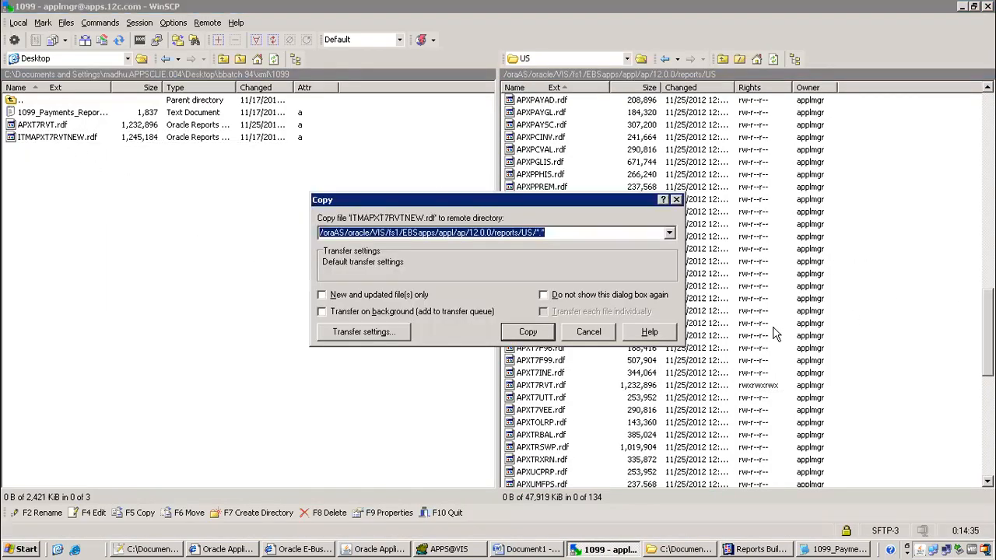
Confirm the upload and sort the remote file list by last changed date
left_click(529, 332)
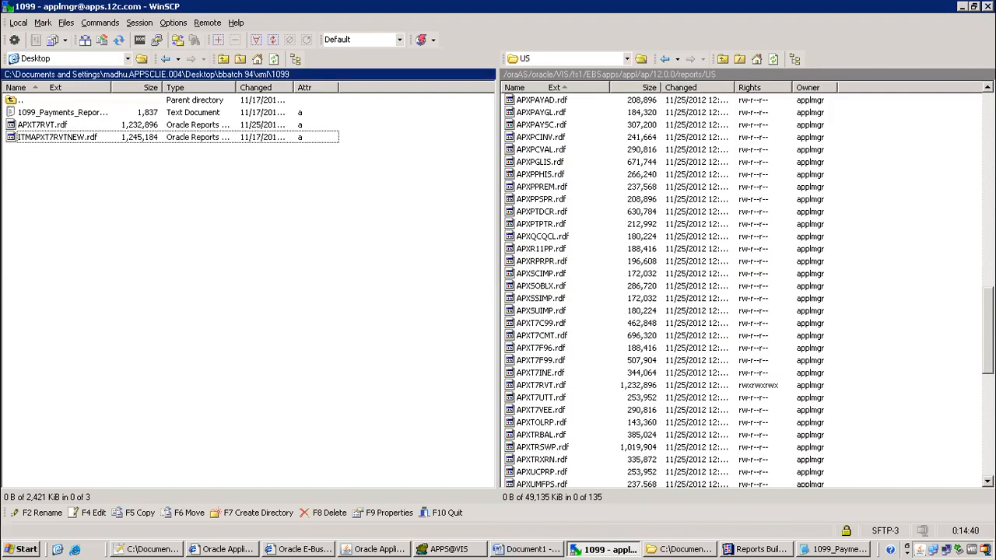
left_click(762, 391)
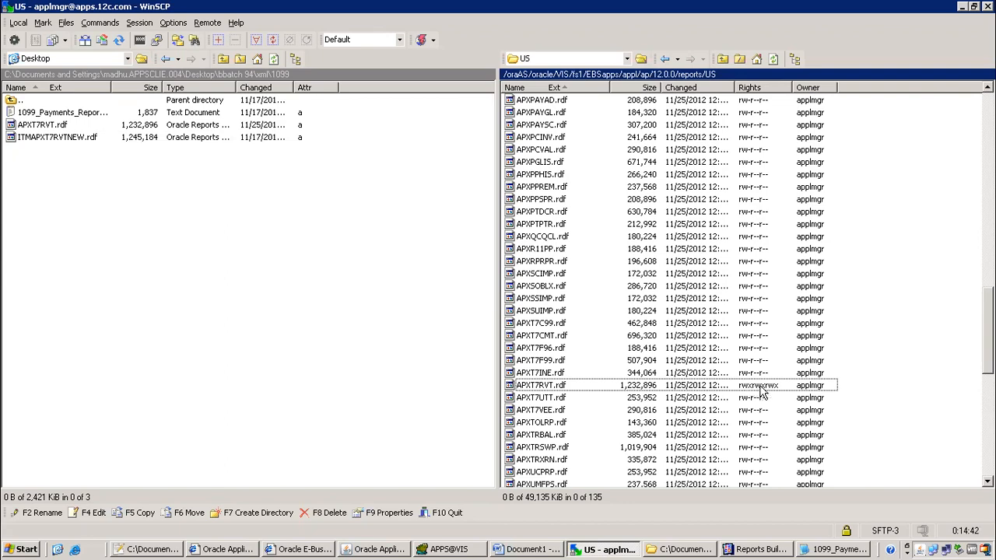
scroll(669, 292, "down", 10)
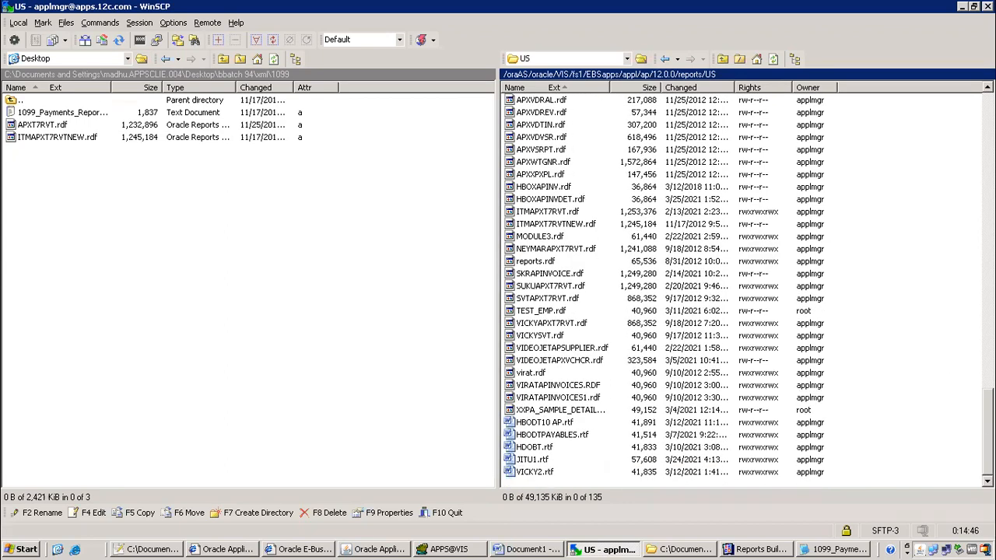
scroll(669, 292, "up", 12)
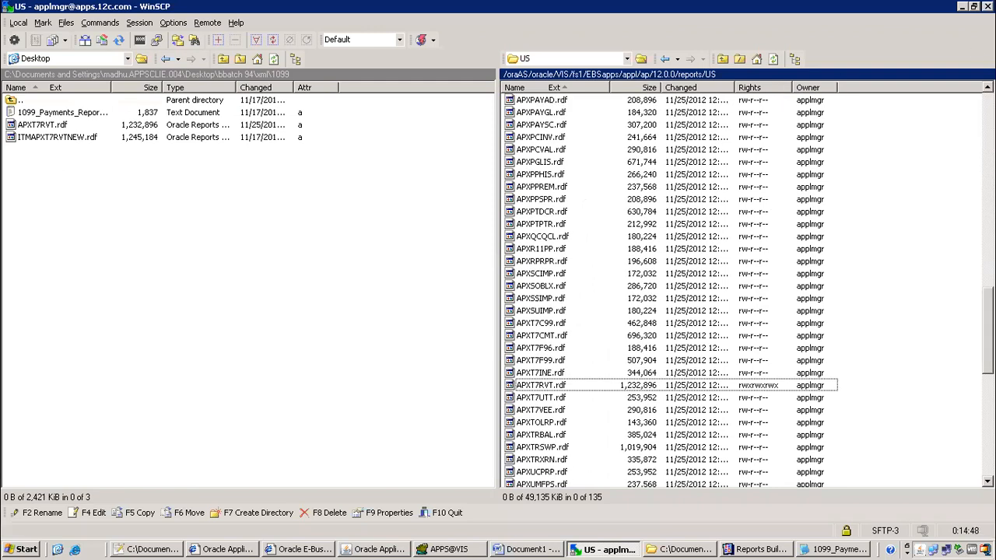
scroll(734, 198, "up", 15)
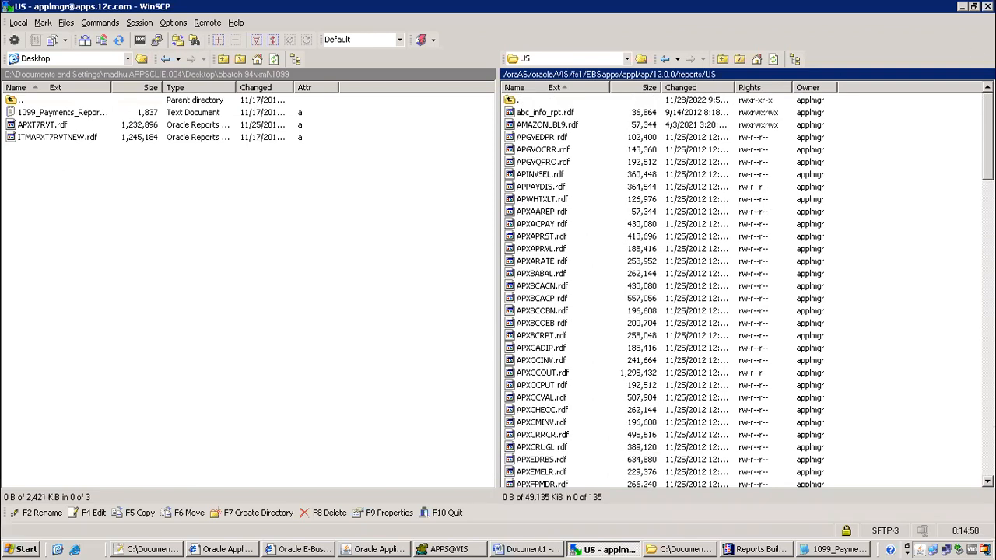
left_click(709, 89)
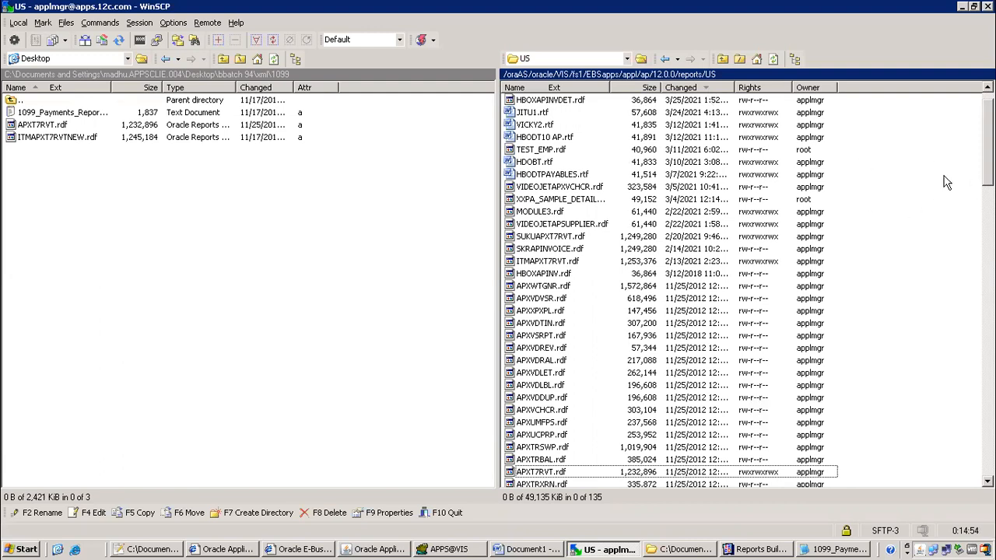
scroll(734, 288, "up", 1)
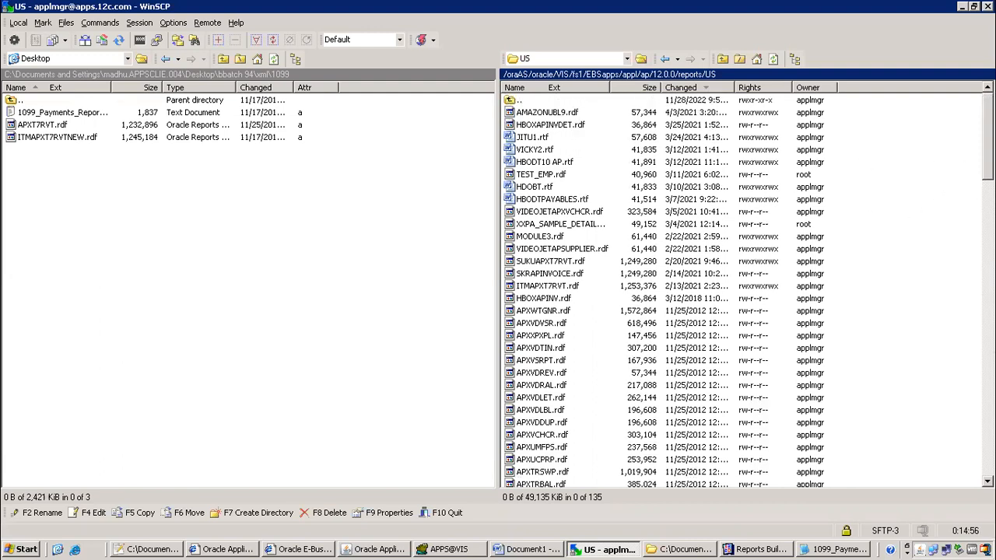
scroll(978, 138, "down", 1)
scroll(979, 138, "up", 1)
Locate the uploaded ITMAPXT7RVTNEW.rdf in the remote file list
left_click(49, 138)
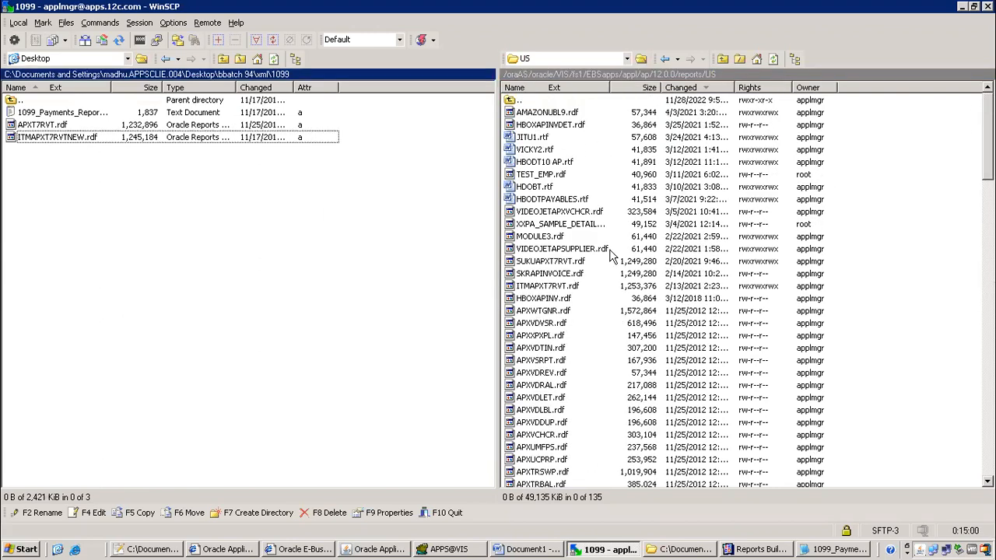
left_click(580, 249)
left_click(562, 227)
type("ITMAPXT7RVTN")
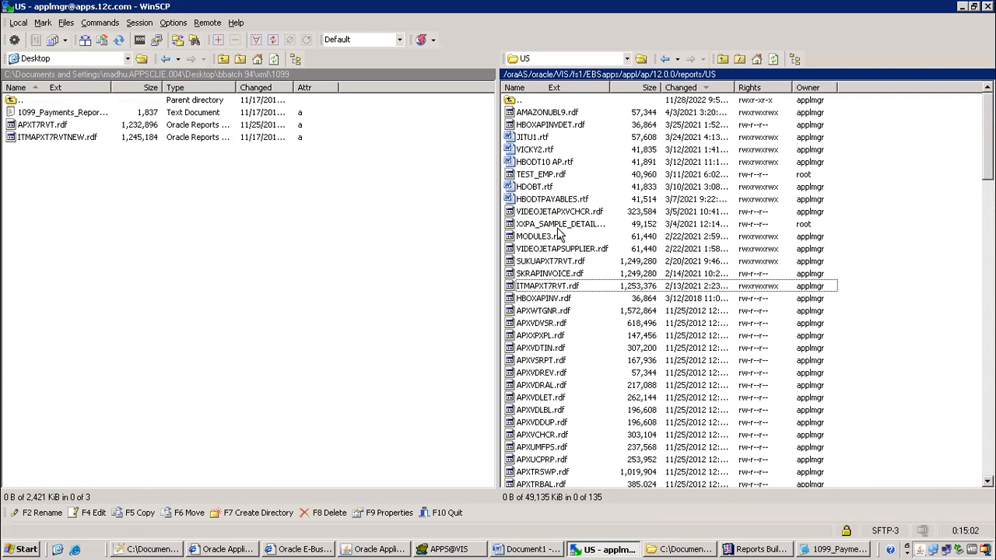
scroll(661, 433, "down", 3)
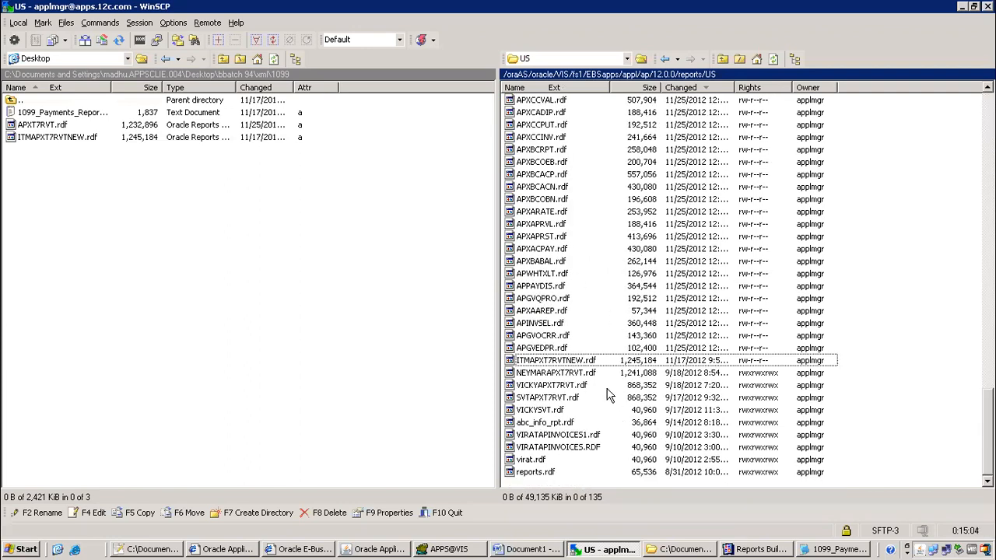
Give ITMAPXT7RVTNEW.rdf octal permissions 777 (rwxrwxrwx) and copy its file name
right_click(589, 366)
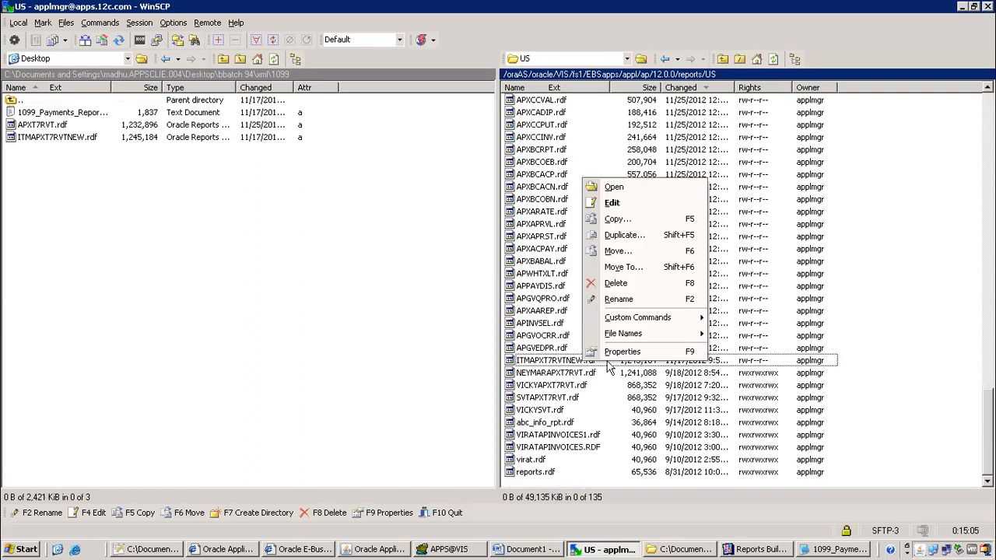
left_click(647, 354)
double_click(499, 344)
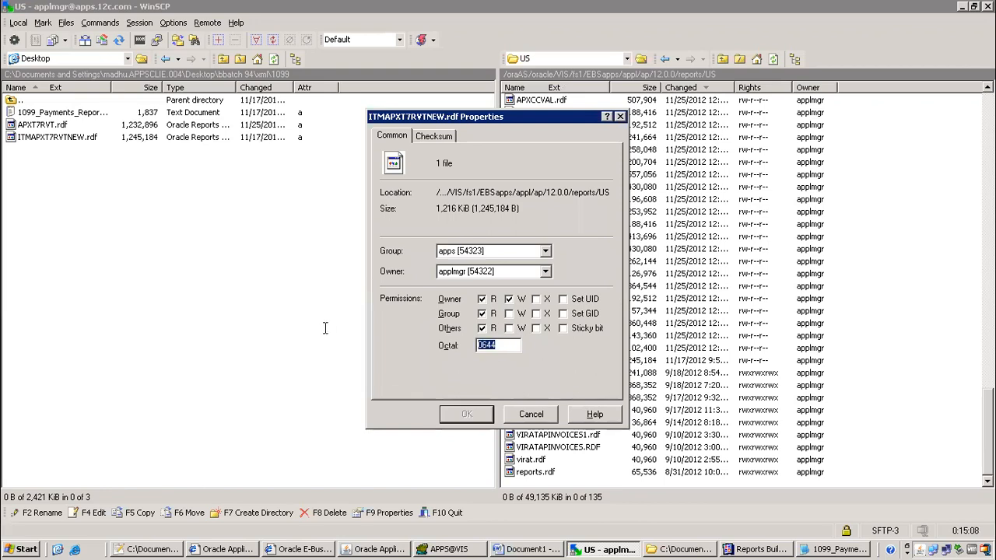
type("777")
left_click(471, 419)
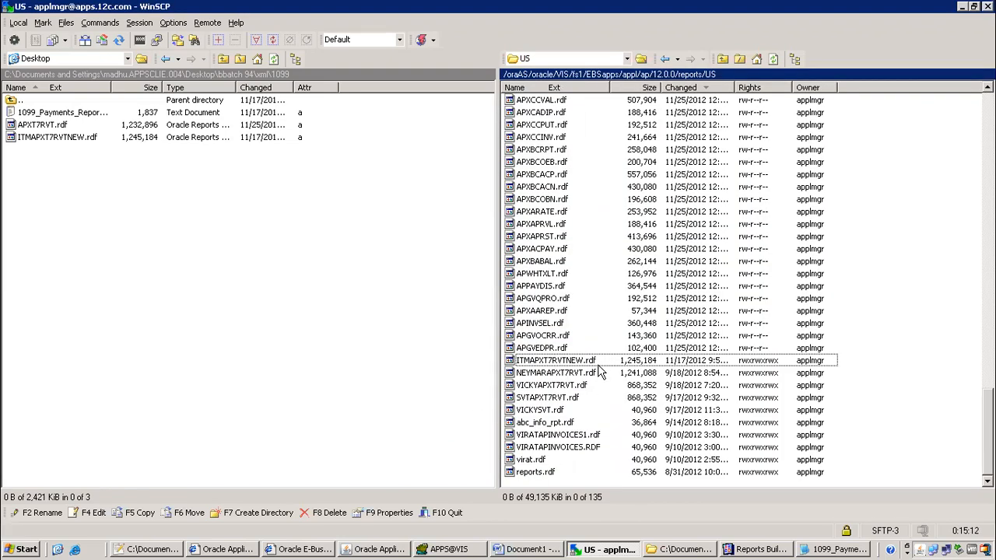
left_click(575, 366)
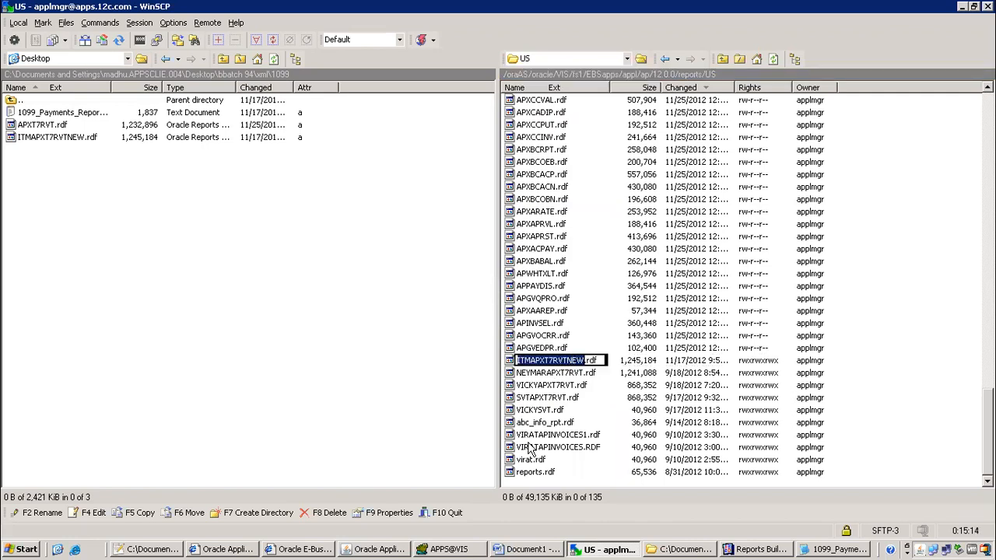
Close the 1099 Payments Report program windows and pick Concurrent Program Executables from the Top Ten List
left_click(389, 549)
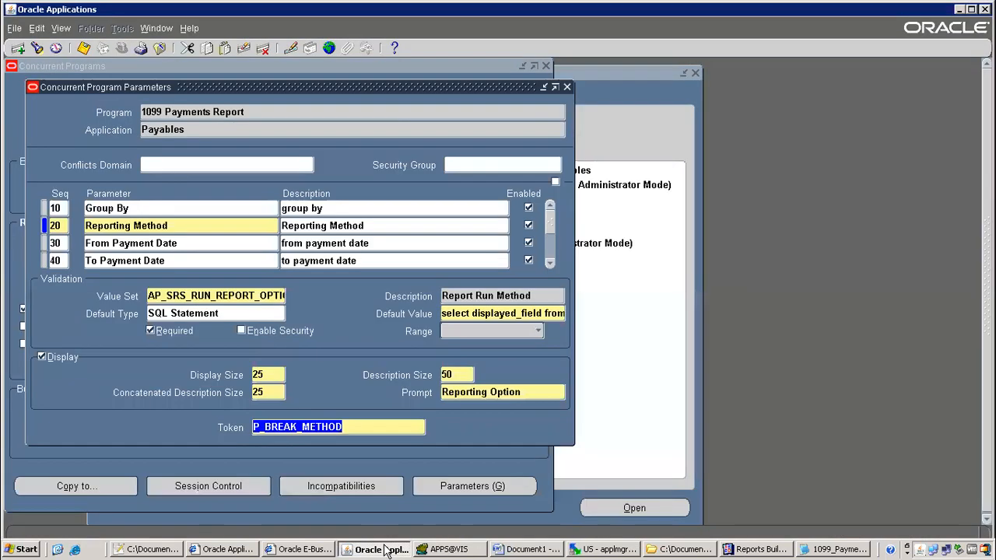
key("F4")
key("F4")
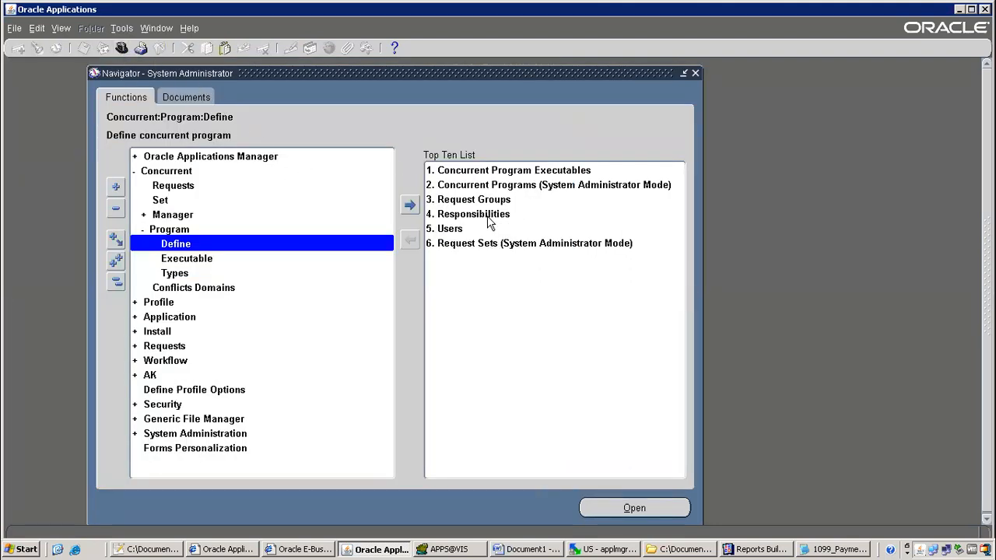
left_click(475, 172)
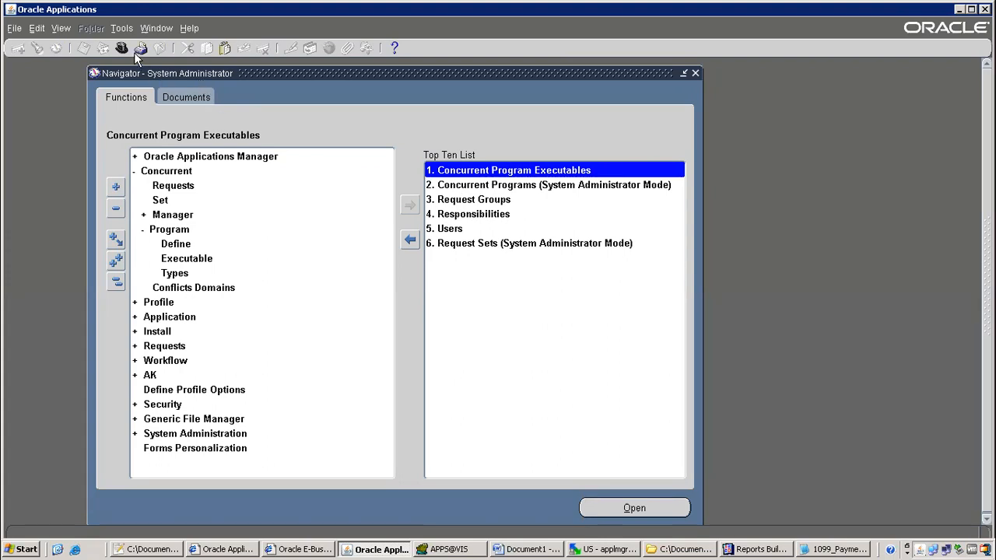
Open the Concurrent Program Executables form and copy the name ITMAPXT7RVTNEW from WinSCP
double_click(503, 171)
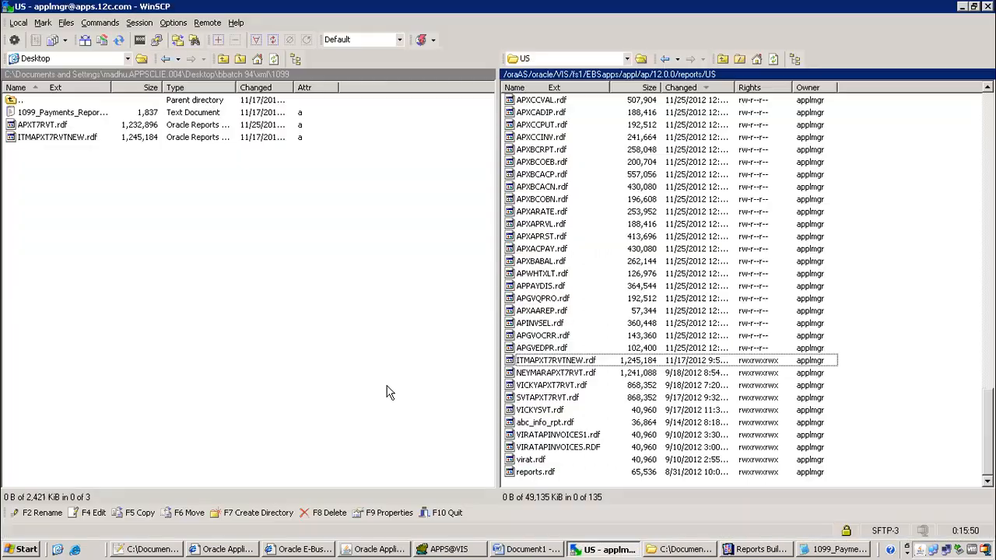
left_click(627, 551)
left_click(58, 144)
left_click(56, 140)
key("ctrl+c")
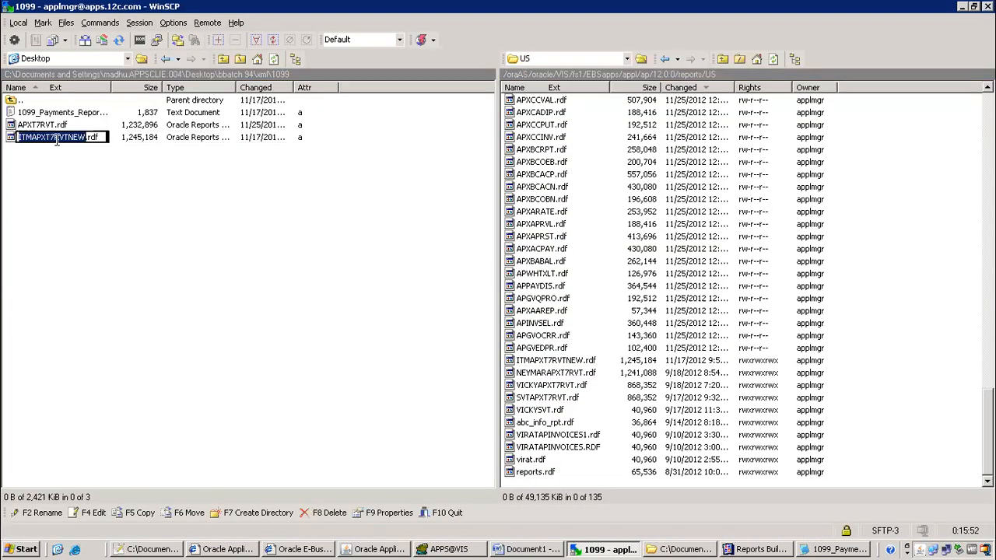
key("alt+Tab")
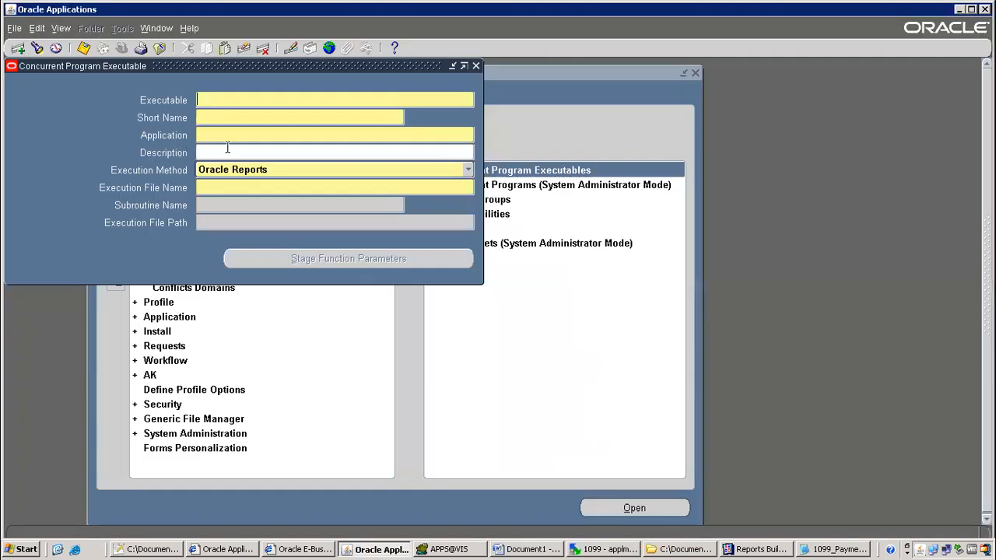
Save executable ITMAPXT7RVTNEW under Payables with execution file name ITMAPXT7RVTNEW
key("ctrl+v")
key("Tab")
key("ctrl+v")
key("Tab")
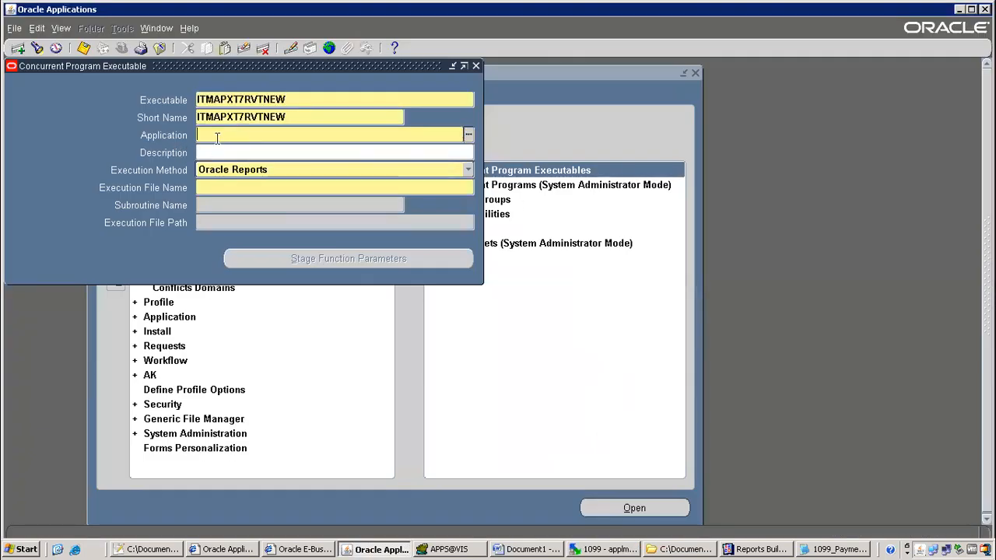
type("Payables")
key("Tab")
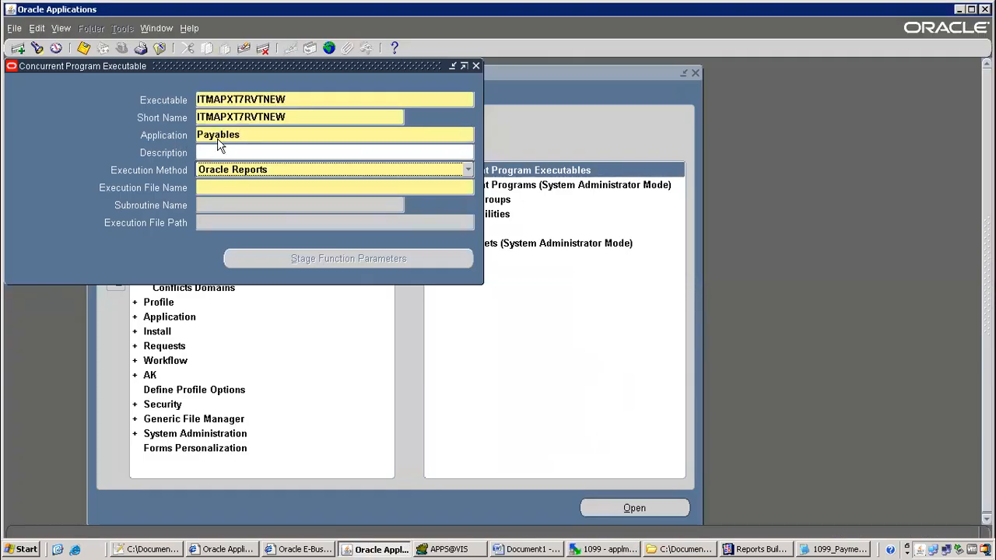
key("Tab")
key("ctrl+v")
key("ctrl+s")
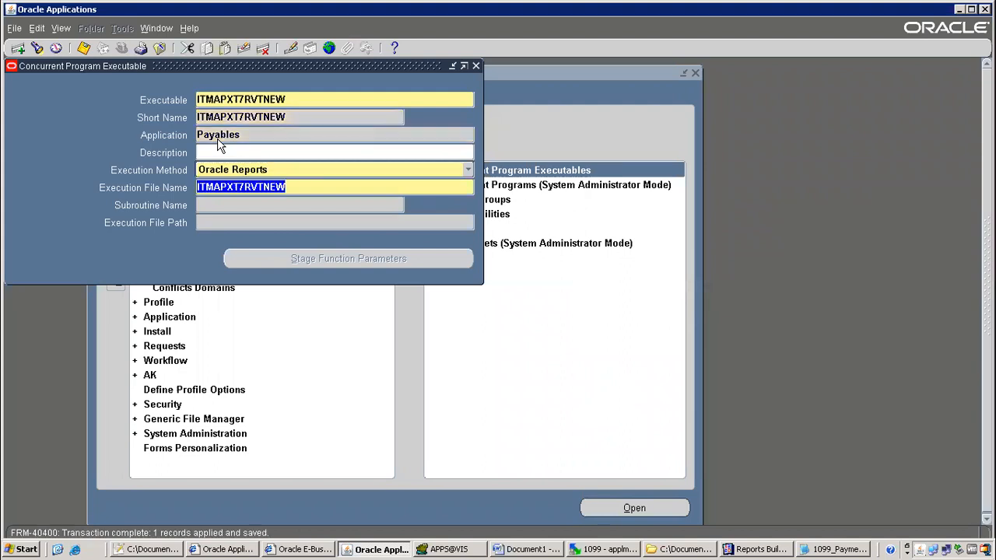
Close the executable form and go to Concurrent Programs
key("F4")
key("Down")
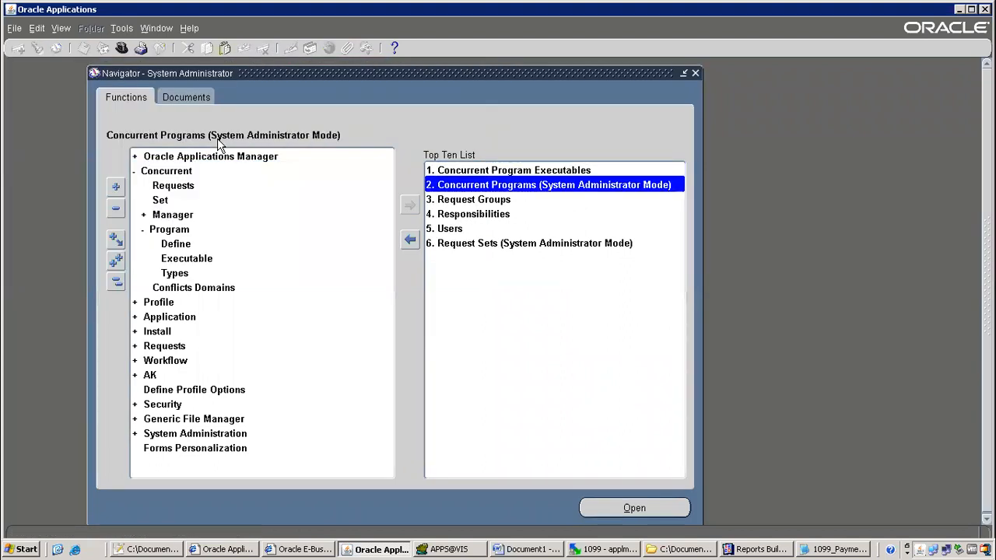
key("Return")
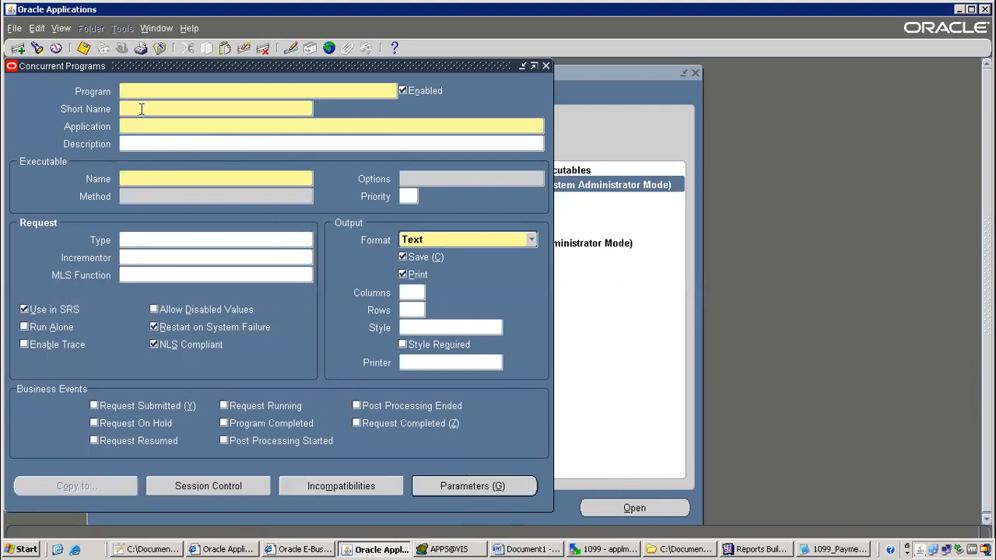
Query the concurrent program matching 1099%Pay%
key("F11")
type("10")
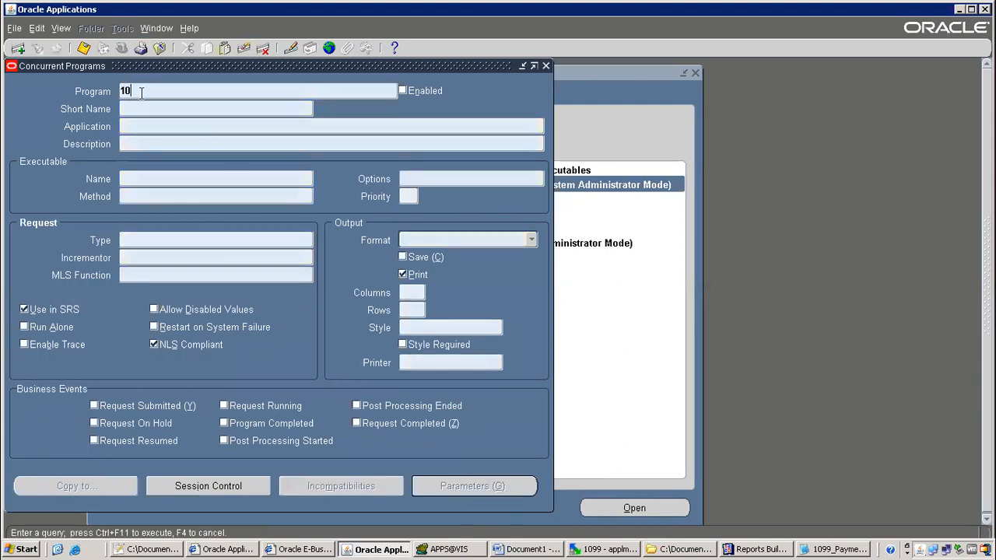
type("99%Pay%")
key("ctrl+F11")
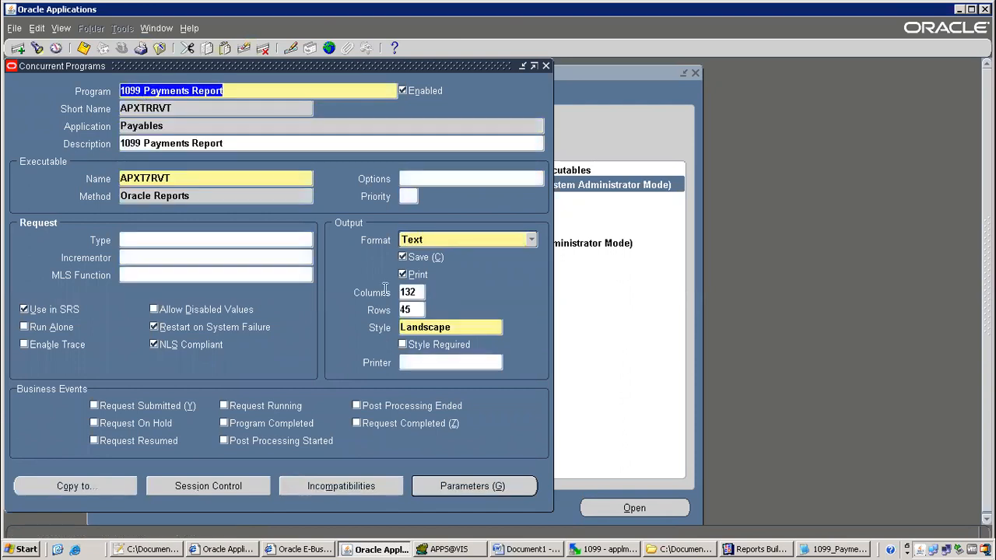
Review the 1099 Payments Report parameters, then bring up and reposition the Copy to dialog
left_click(474, 485)
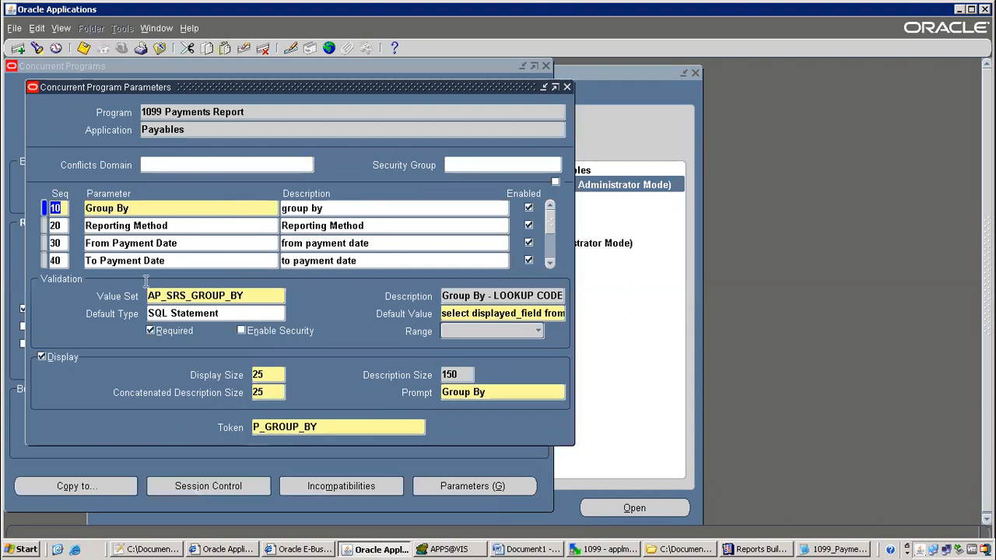
key("Down")
key("Down")
key("Down")
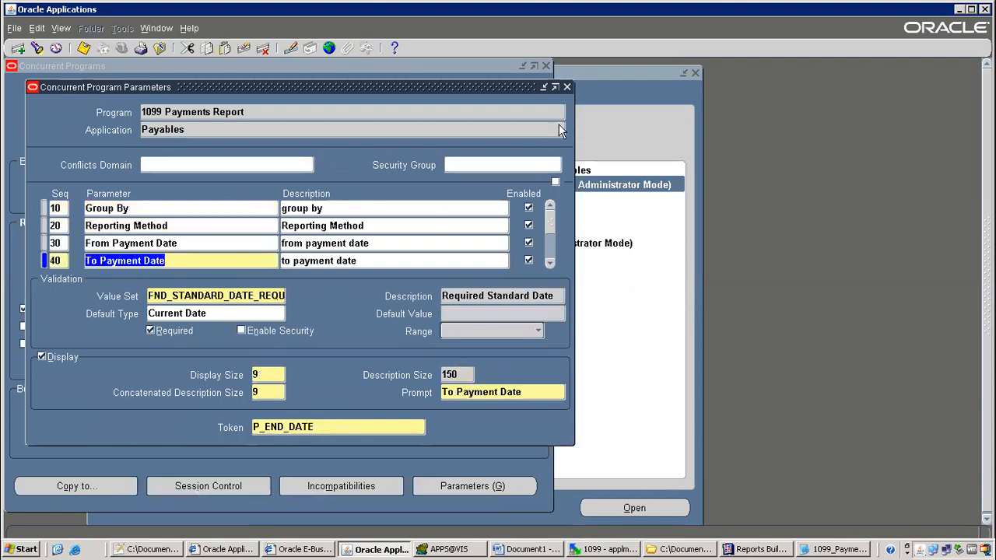
left_click(568, 87)
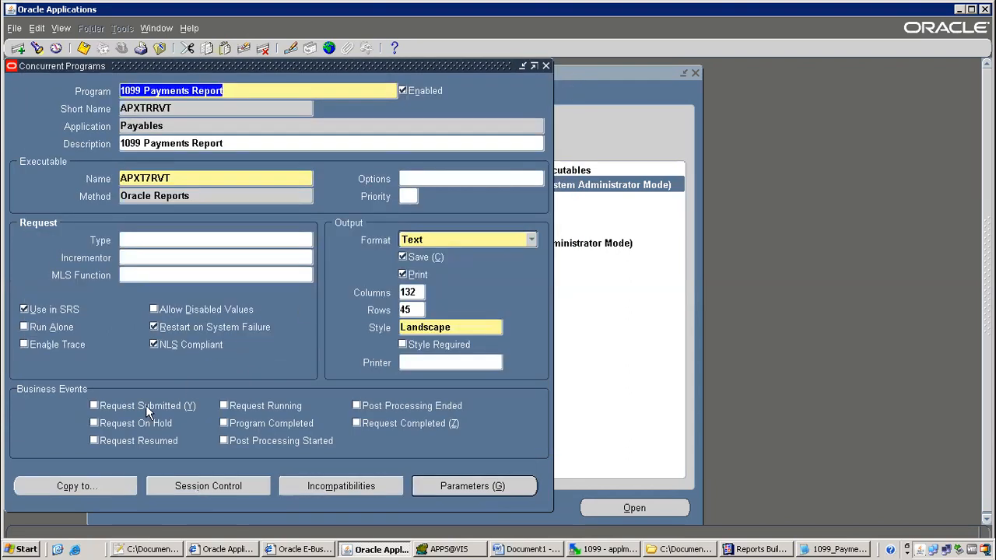
left_click(86, 491)
left_click_drag(252, 87, 484, 209)
Clear the stray entries from the copy's program, short name and application fields
type("itm")
key("BackSpace")
key("BackSpace")
key("BackSpace")
key("BackSpace")
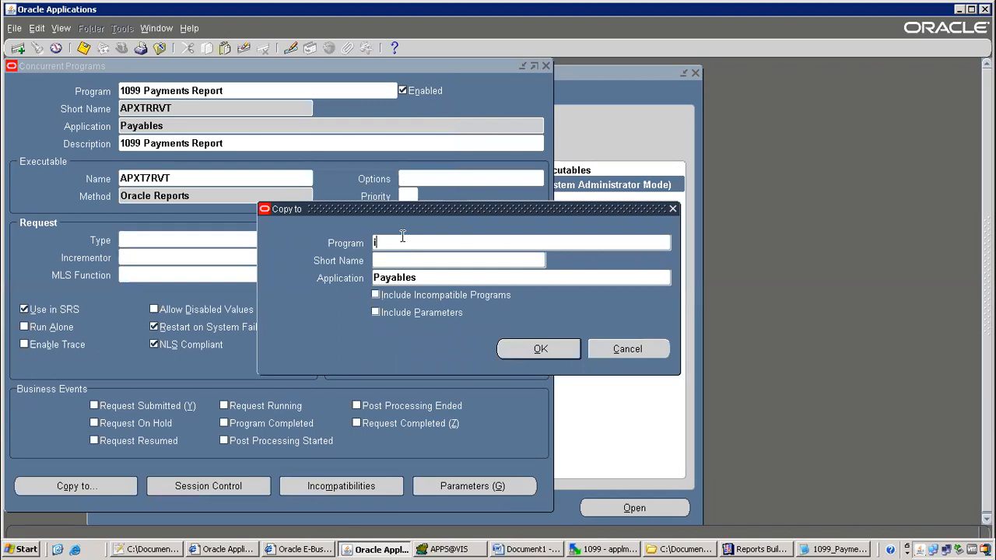
key("Tab")
type("Z")
left_click(404, 243)
type("Re")
key("BackSpace")
key("BackSpace")
key("Tab")
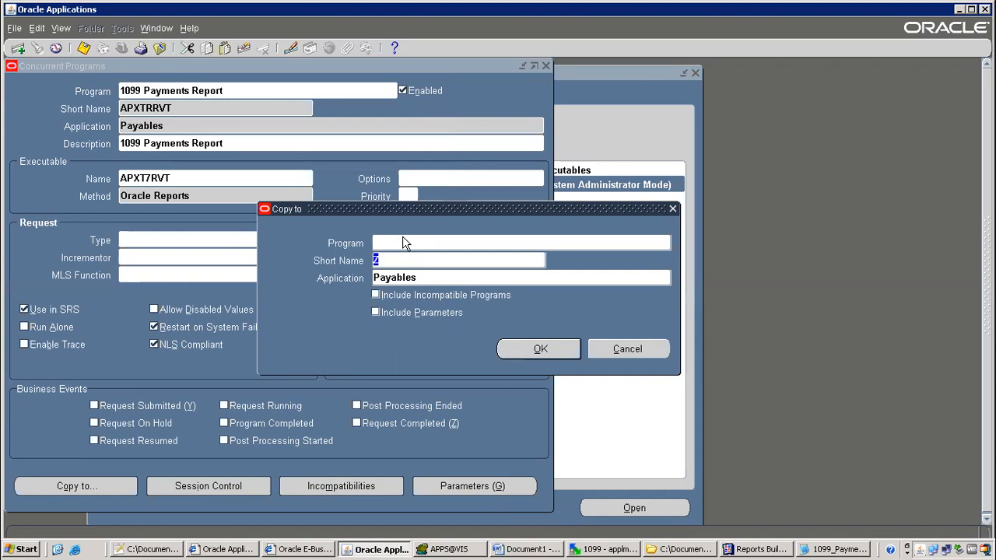
key("BackSpace")
key("Tab")
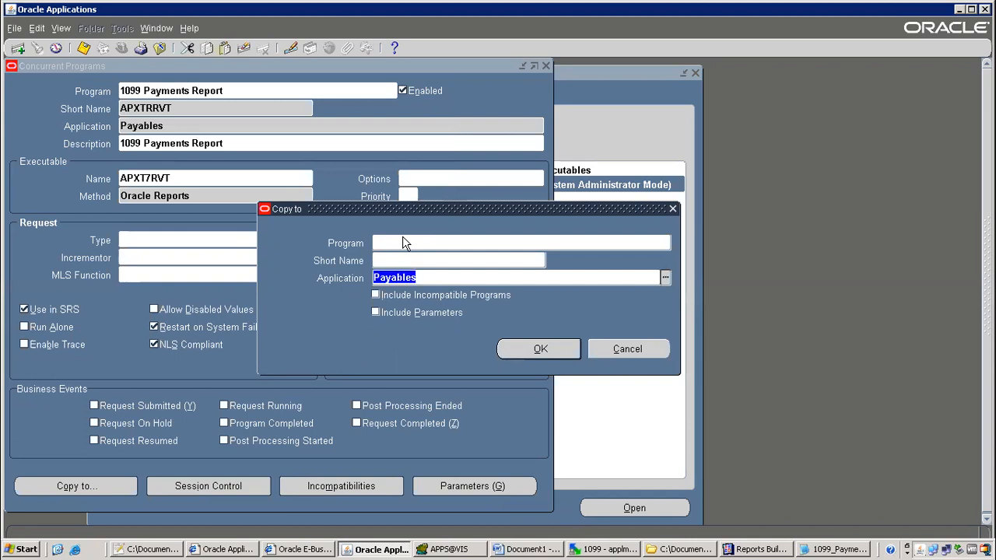
key("BackSpace")
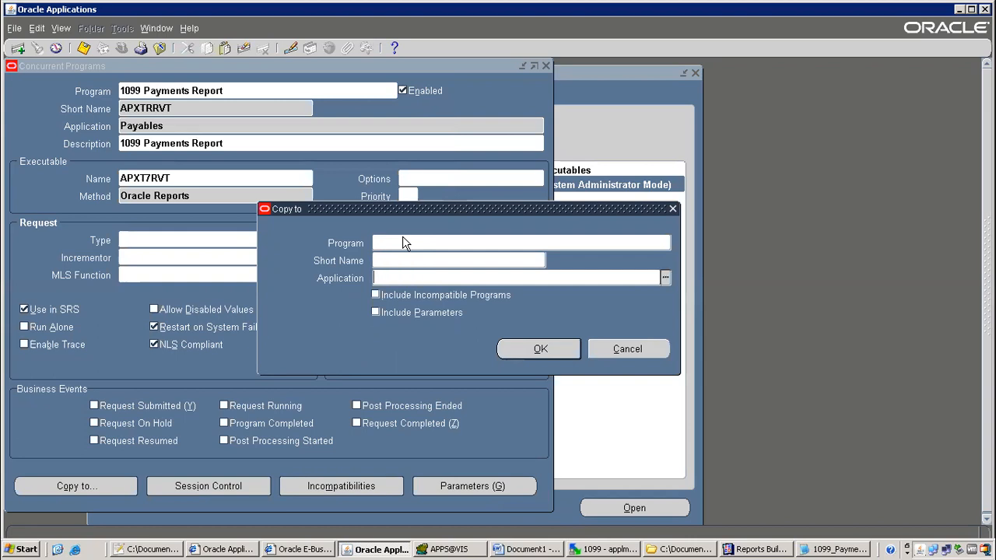
Name the copy 'ITM 1099 Payaments Report' with short name ITMAPXT7RVTNEW
left_click(401, 243)
type("ITM 1099 ")
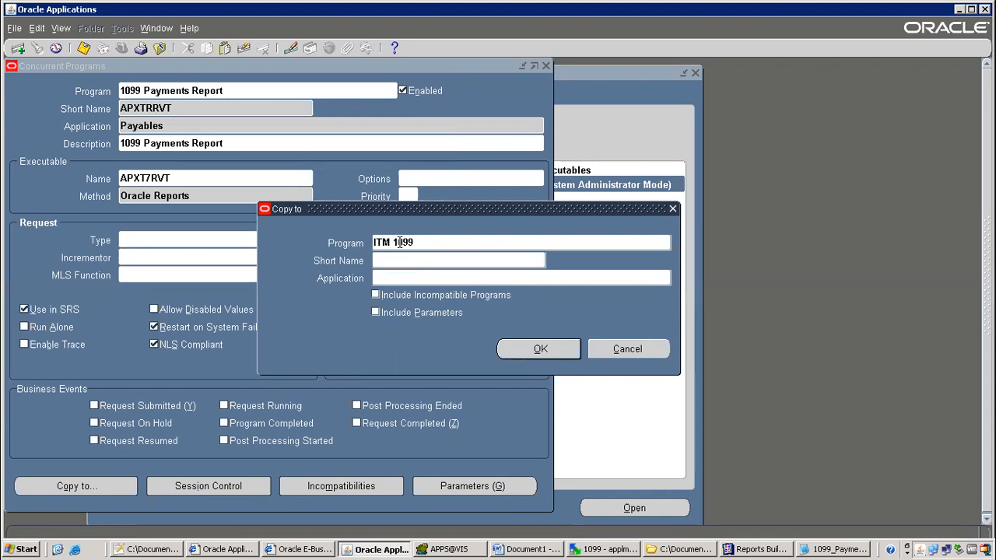
type("Payaments ")
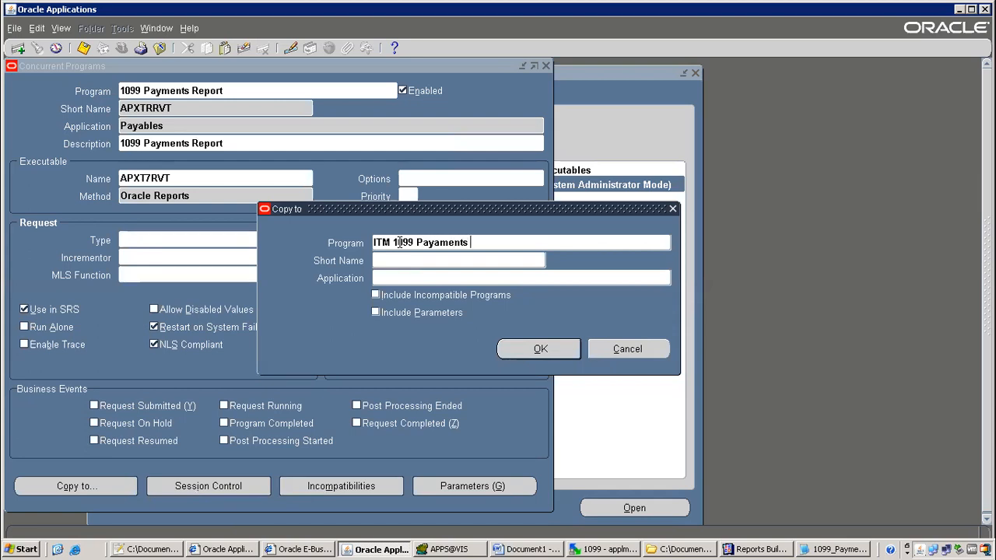
type("REpor")
key("BackSpace")
key("BackSpace")
key("BackSpace")
key("BackSpace")
type("eport")
key("Tab")
type("ITMAPX")
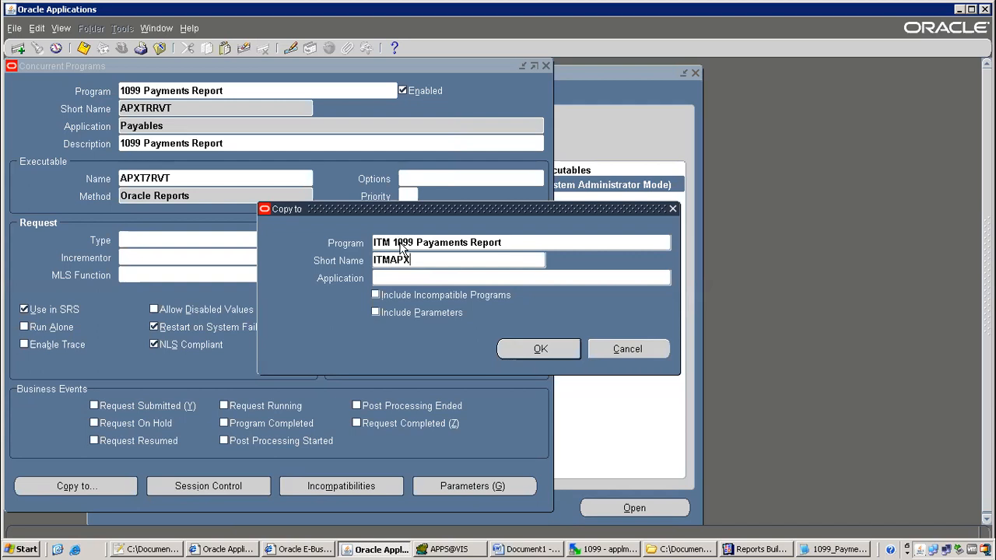
type("TRR")
type("VTN")
key("BackSpace")
key("BackSpace")
key("BackSpace")
key("BackSpace")
key("BackSpace")
key("BackSpace")
key("BackSpace")
key("BackSpace")
key("BackSpace")
key("BackSpace")
key("BackSpace")
key("BackSpace")
type("ITMAPXT7RVTNEW")
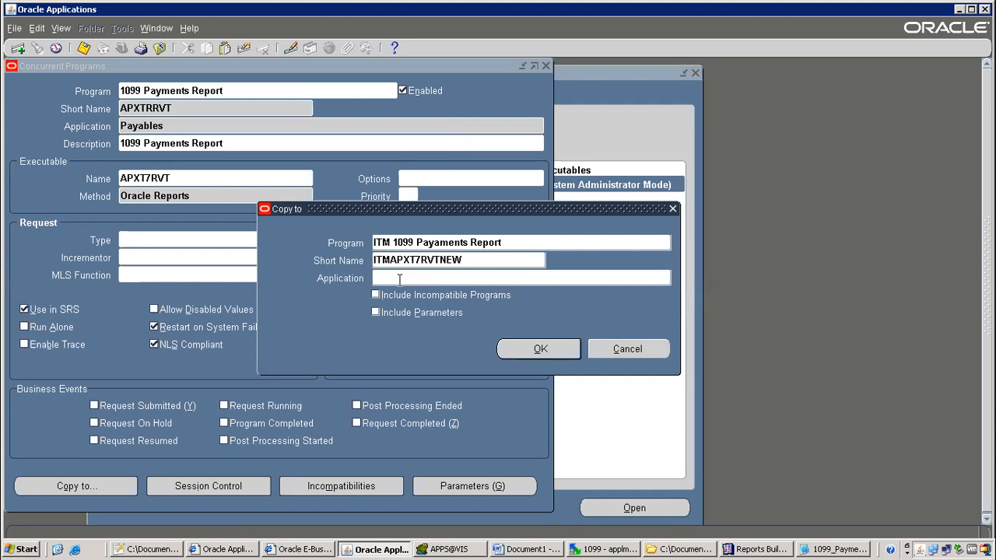
Set the application to Payables, include incompatibilities and parameters, and confirm the copy
left_click(399, 280)
type("Payables")
key("Tab")
left_click(377, 312)
left_click(376, 295)
left_click(544, 347)
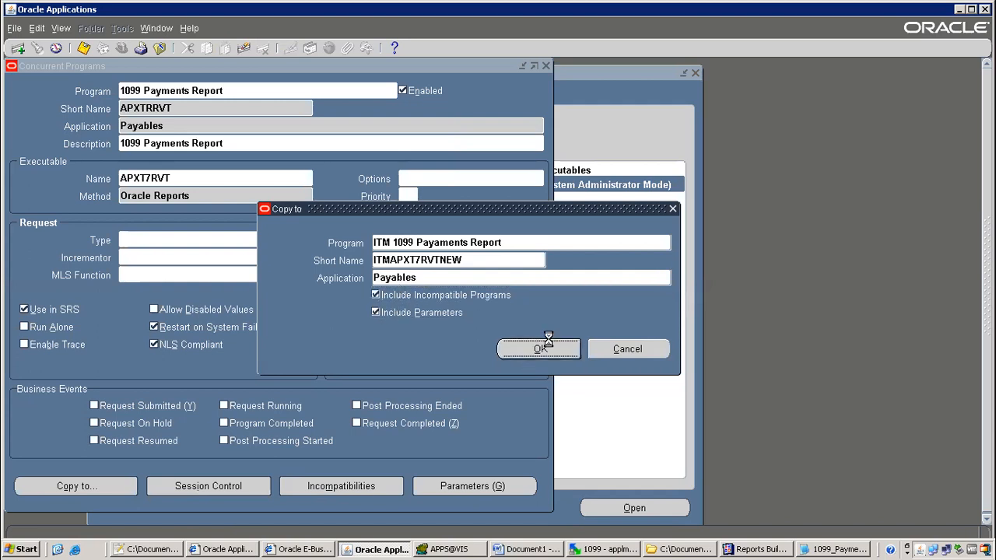
Replace the executable with ITMAPXT7RVTNEW and set the output format to XML
left_click_drag(121, 179, 166, 179)
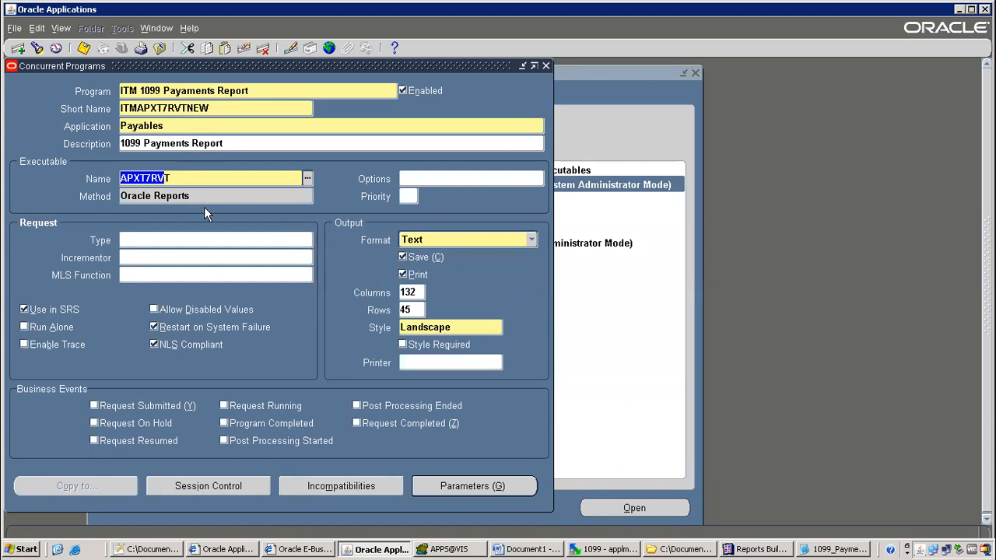
type("ITMAPXT7RVTNEW")
key("Tab")
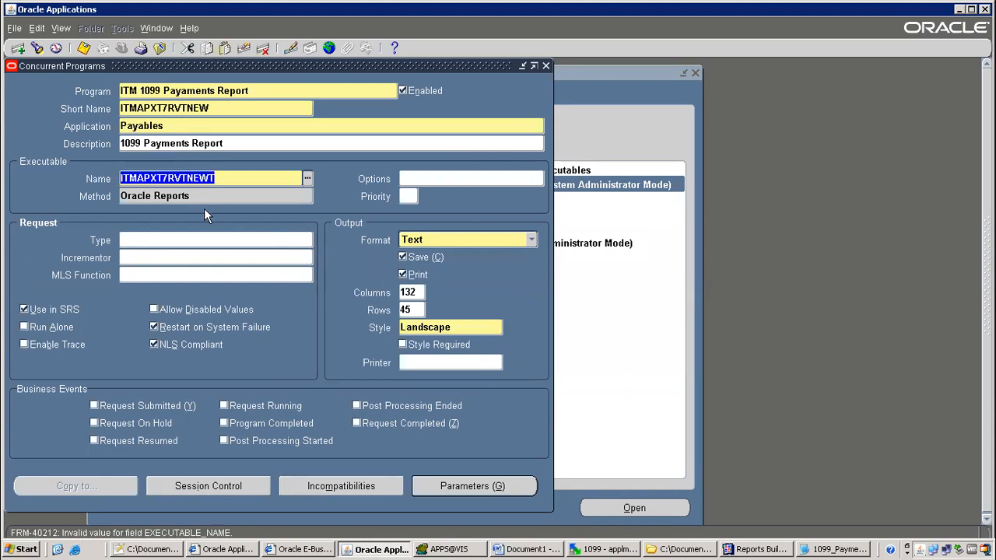
type("ITMAPXT7RVTNEW")
key("Tab")
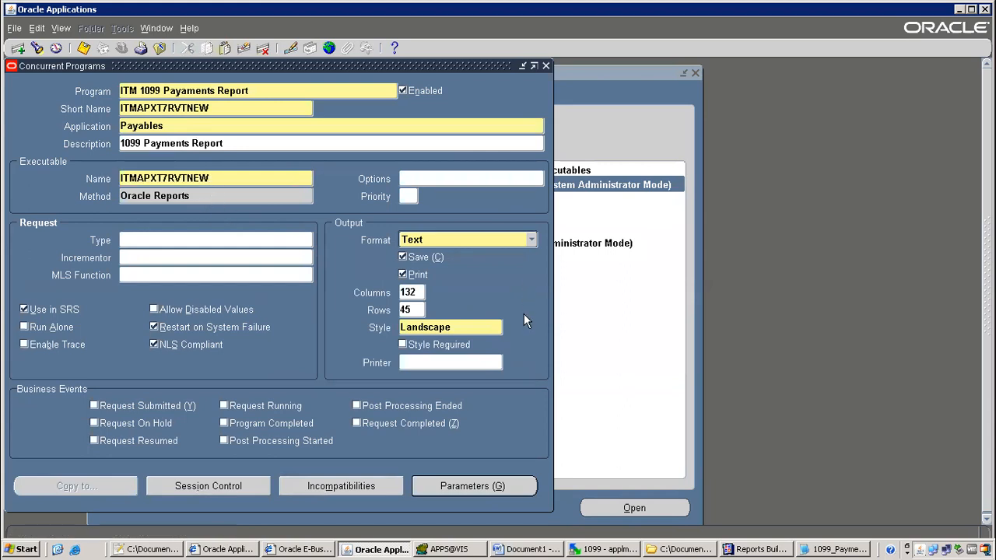
left_click(532, 240)
left_click(446, 255)
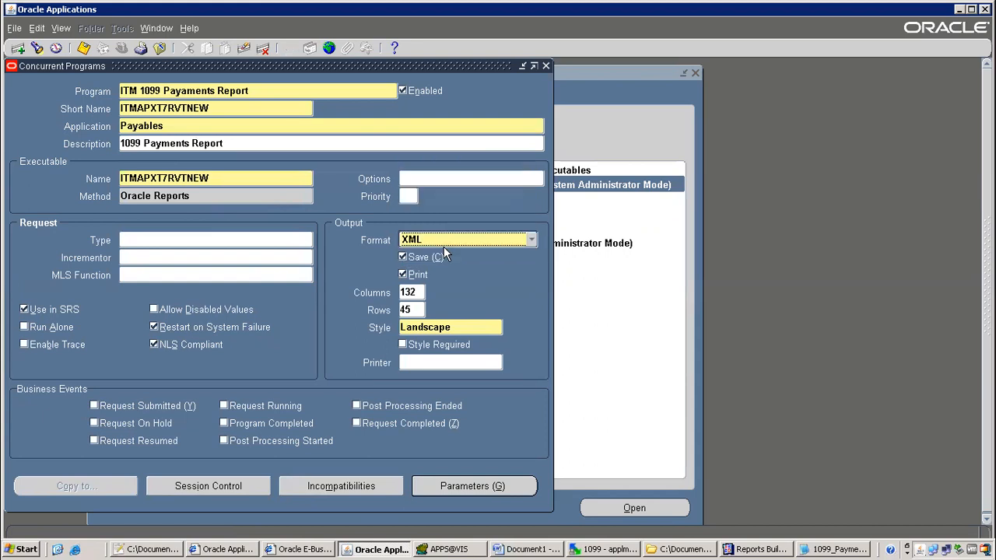
Review the copied parameters and save the new ITM 1099 Payaments Report definition
left_click(482, 487)
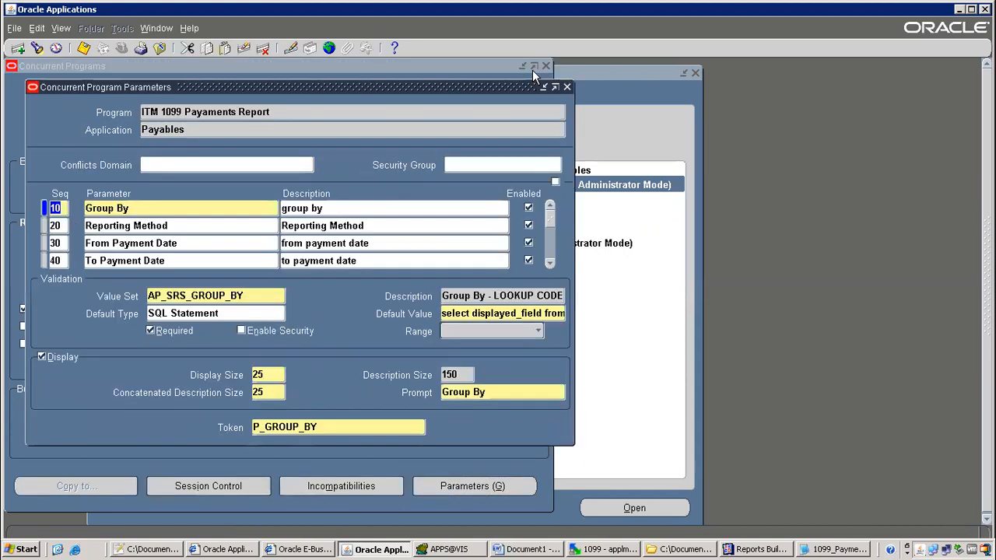
left_click(568, 87)
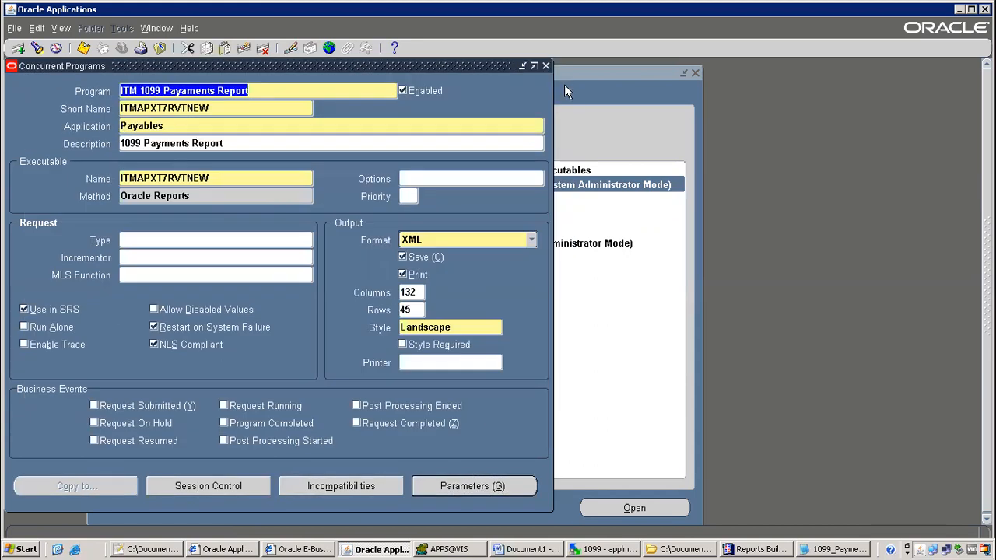
left_click(80, 45)
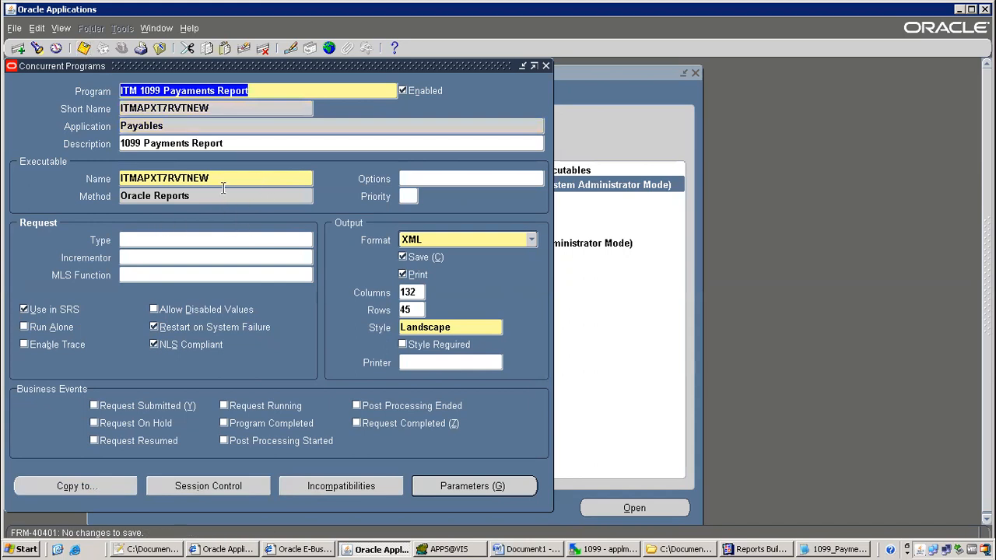
left_click(449, 488)
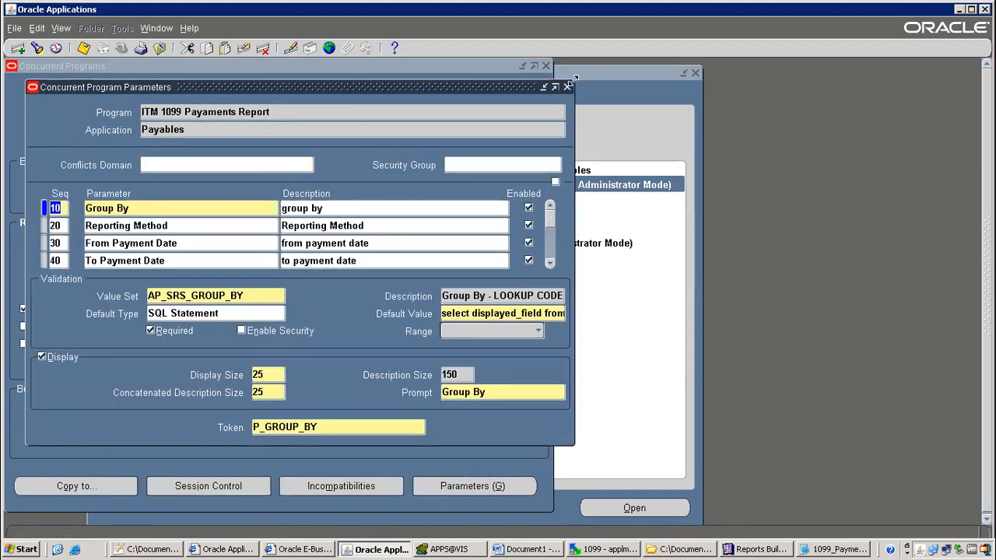
left_click(567, 87)
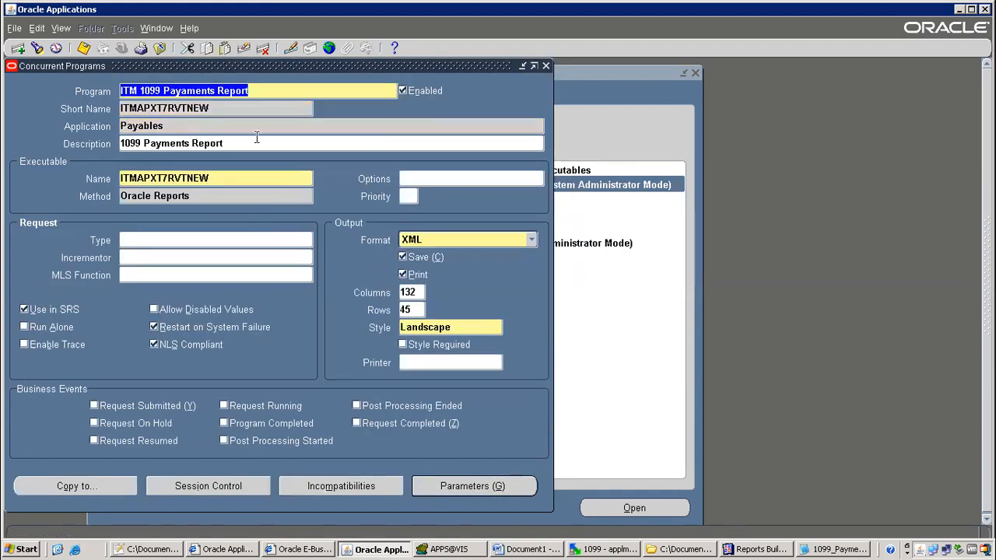
Copy the program name ITM 1099 Payaments Report and close the definition
right_click(219, 101)
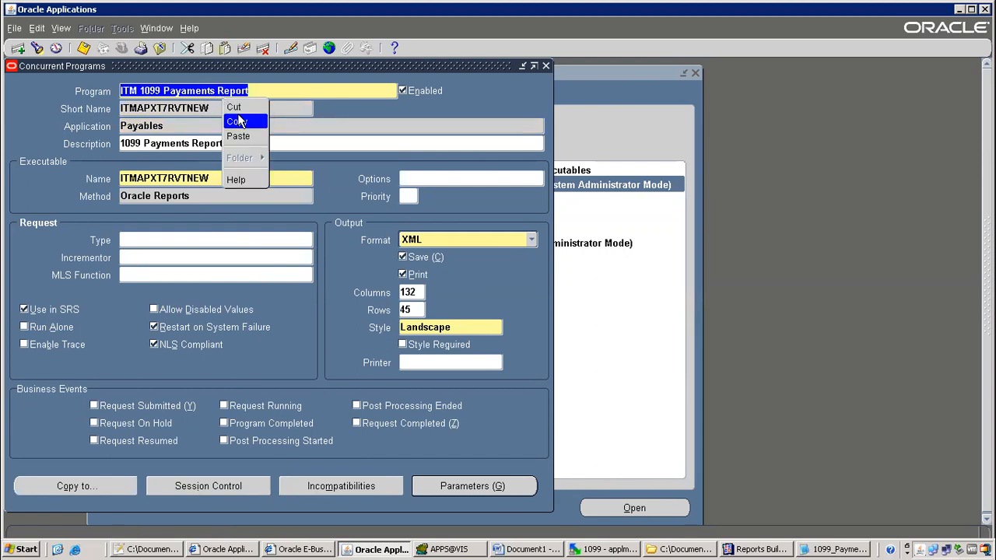
left_click(236, 120)
left_click(162, 49)
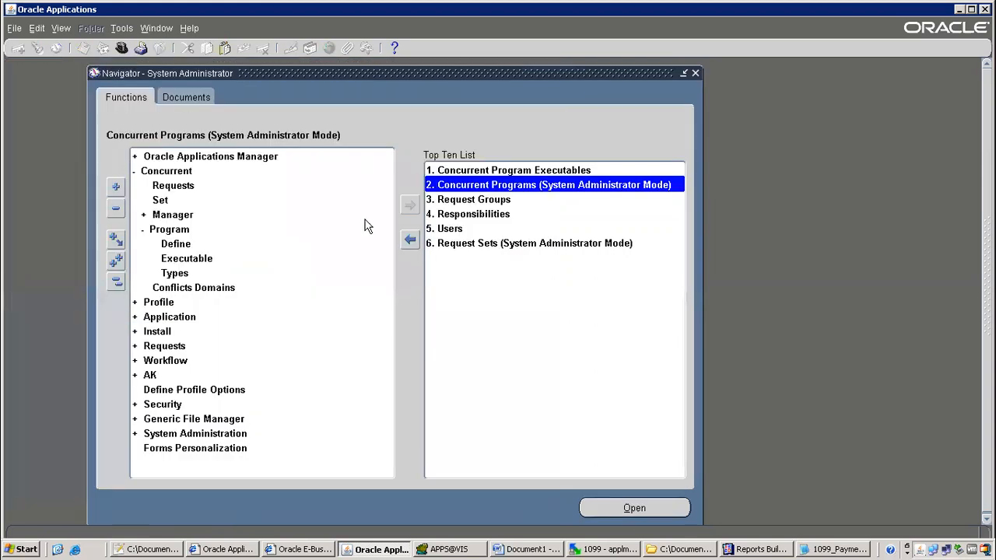
Query the 'All Reports' request group for the Payables application
double_click(498, 195)
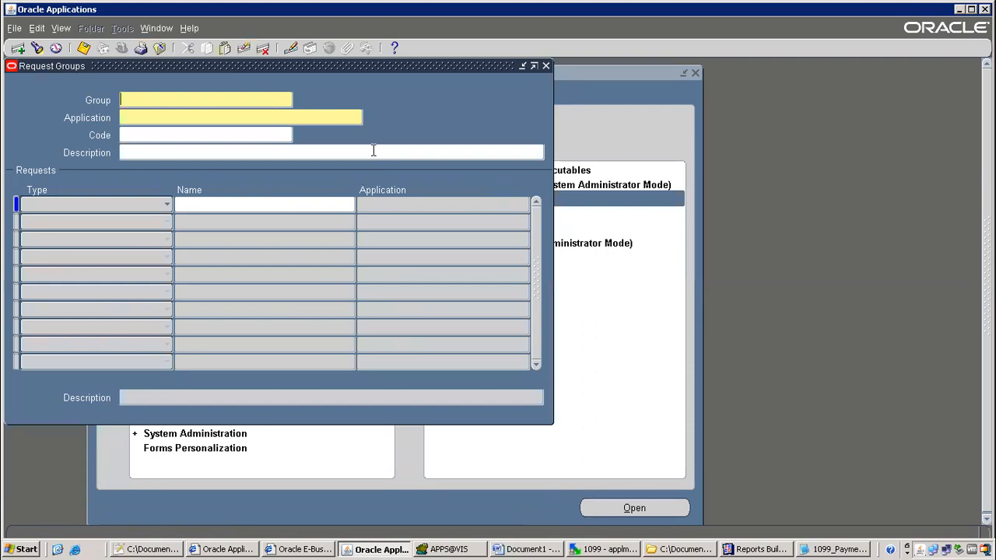
key("F11")
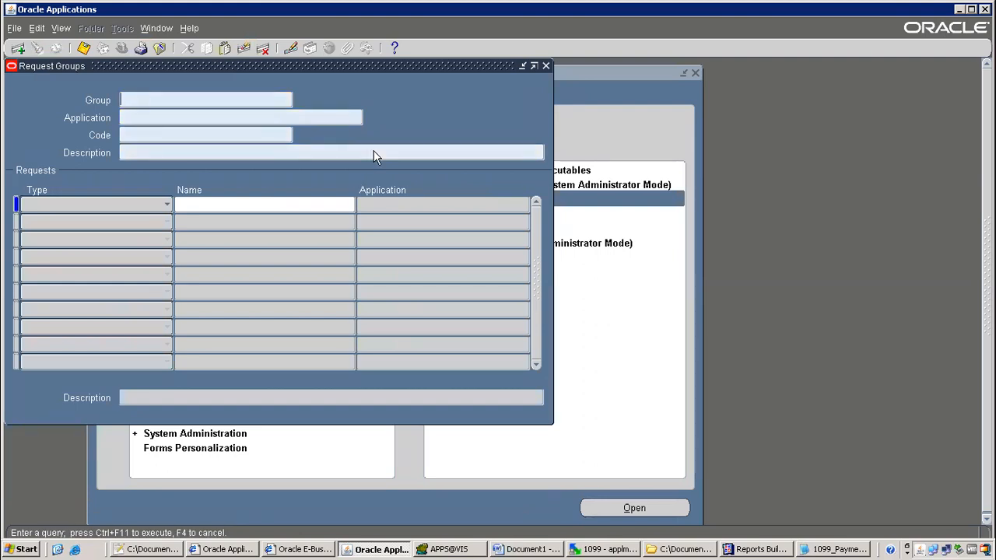
type("All Rp")
key("BackSpace")
type("eports")
key("Tab")
type("Payables")
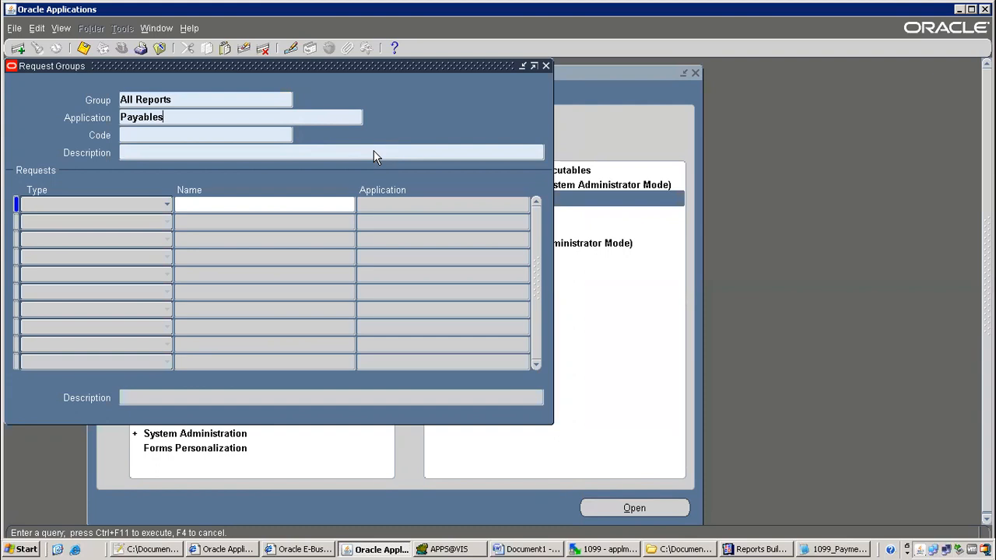
key("ctrl+F11")
Add ITM 1099 Payaments Report as a new program row and save the request group
left_click(278, 222)
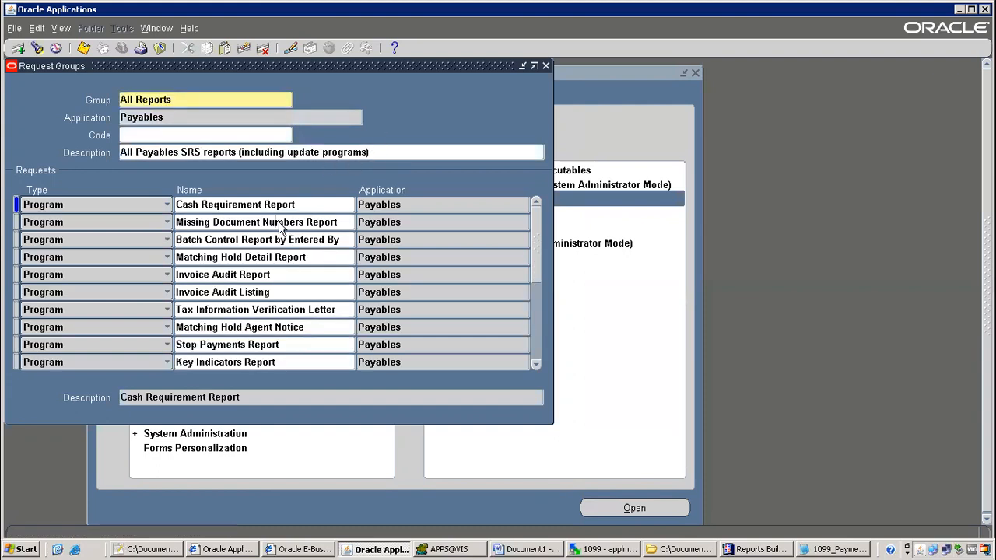
key("Tab")
key("Down")
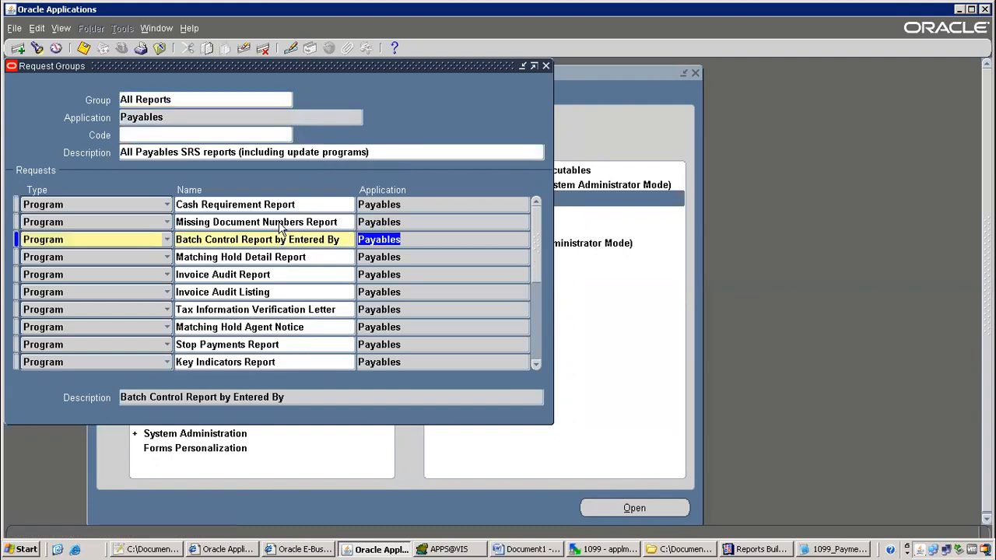
key("ctrl+Down")
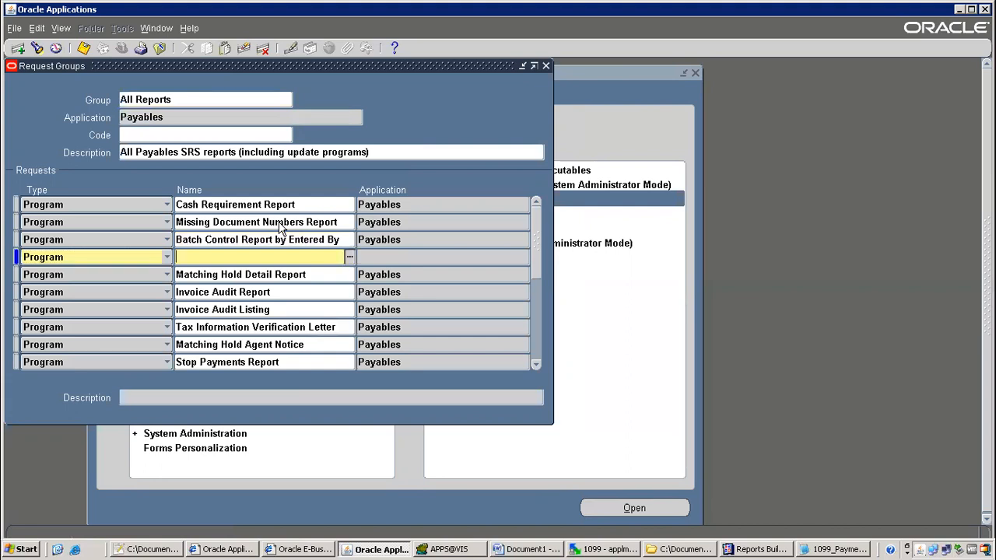
key("ctrl+v")
key("Tab")
key("ctrl+s")
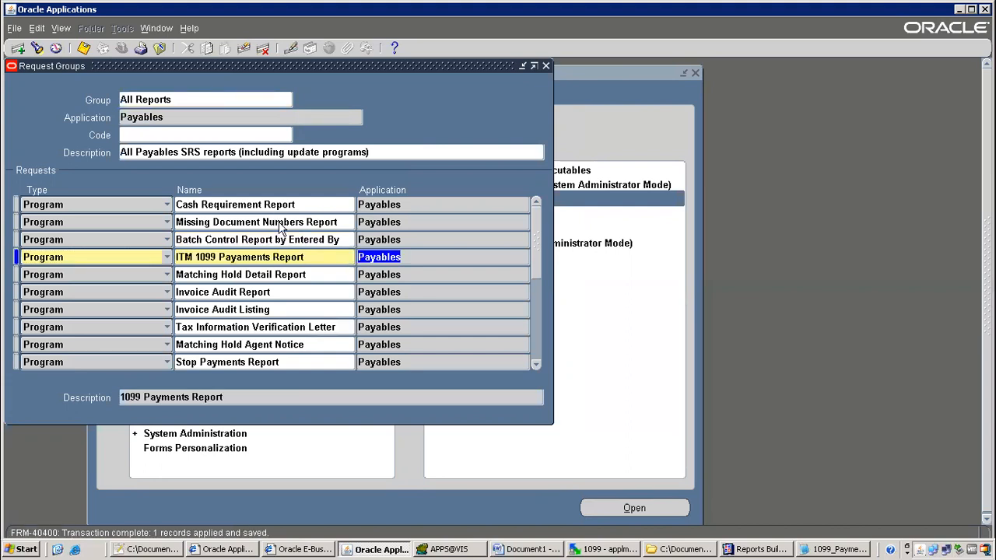
key("F4")
key("alt+f")
key("w")
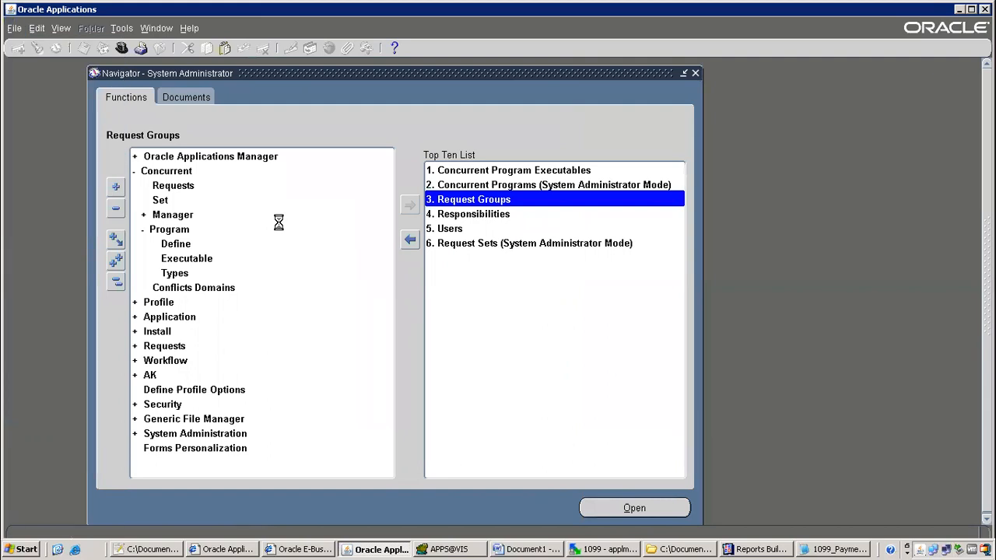
Switch to the Payables, Vision Operations (USA) responsibility
type("pay%")
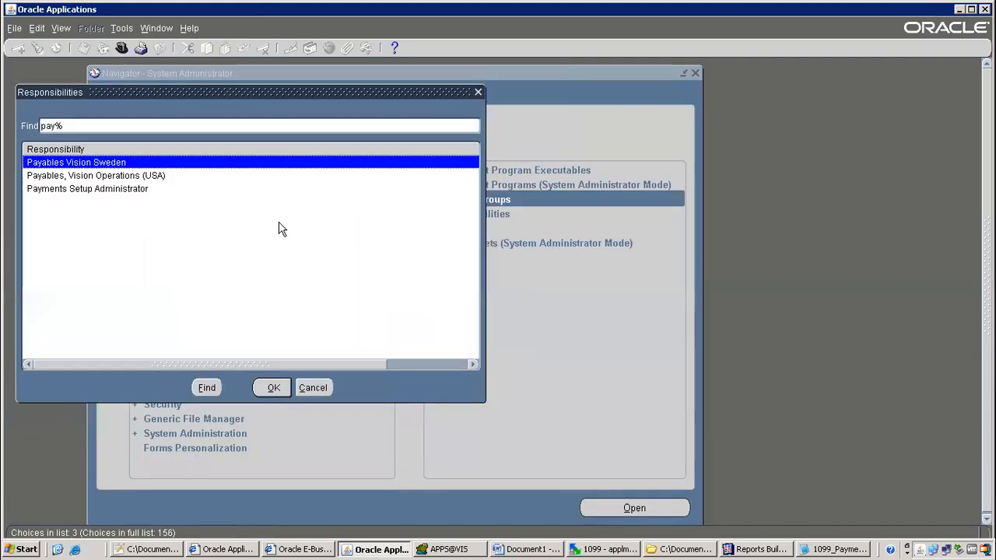
key("Down")
key("Down")
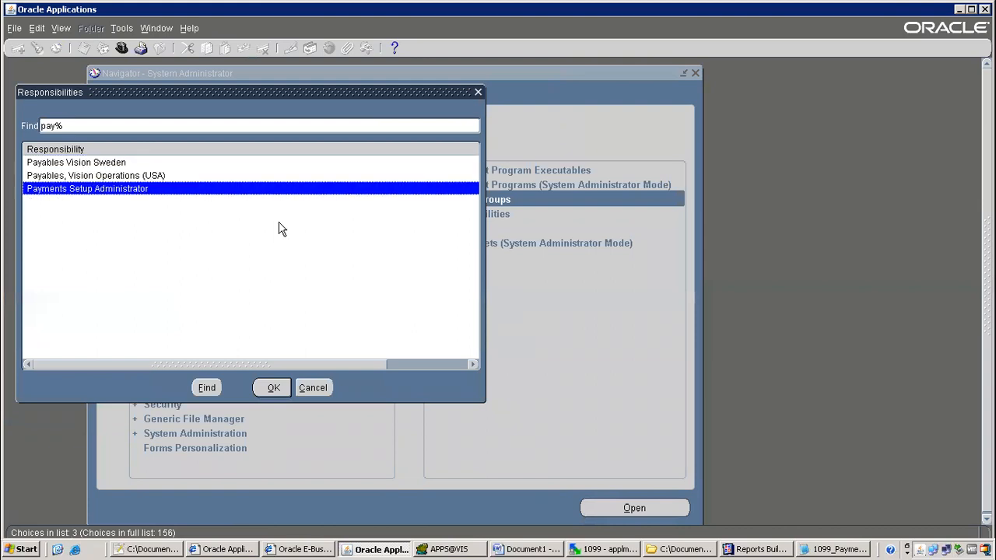
key("Up")
key("Return")
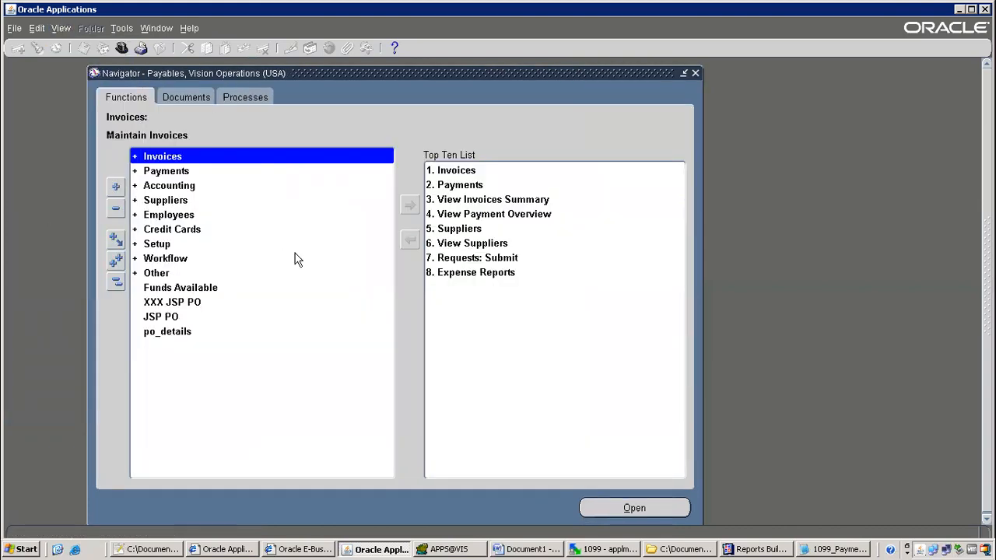
Start a single request for ITM 1099 Payaments Report with operating unit Vision Operations
key("7")
key("Return")
key("ctrl+v")
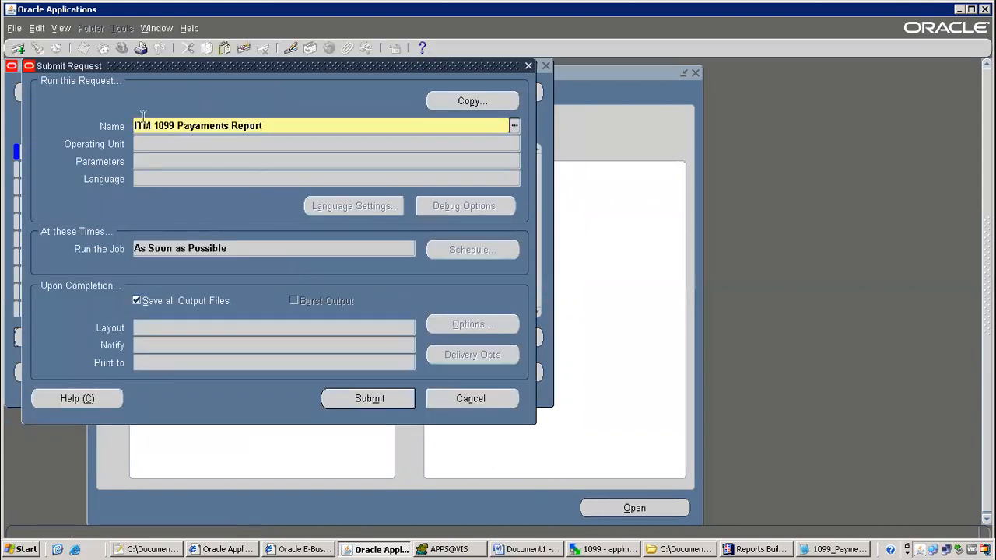
key("Tab")
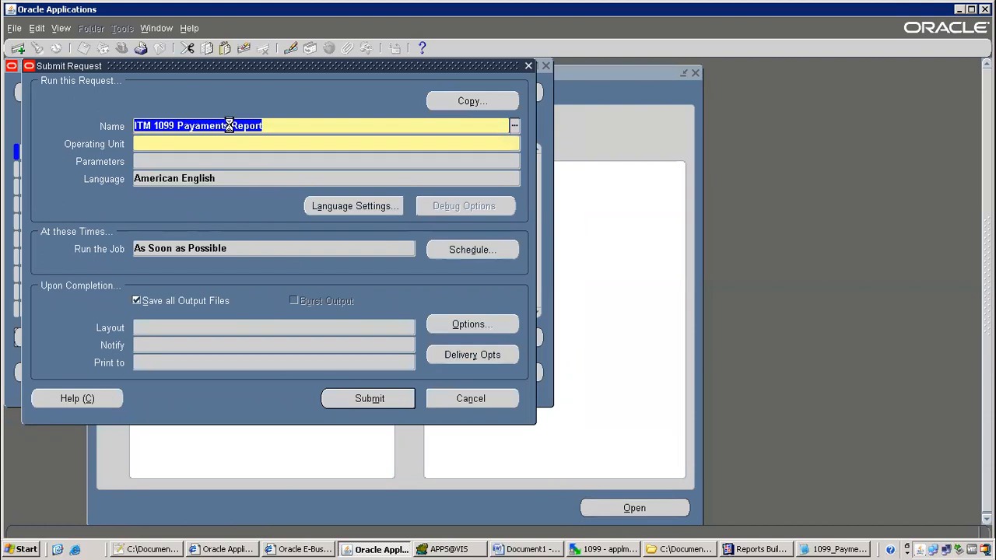
double_click(338, 291)
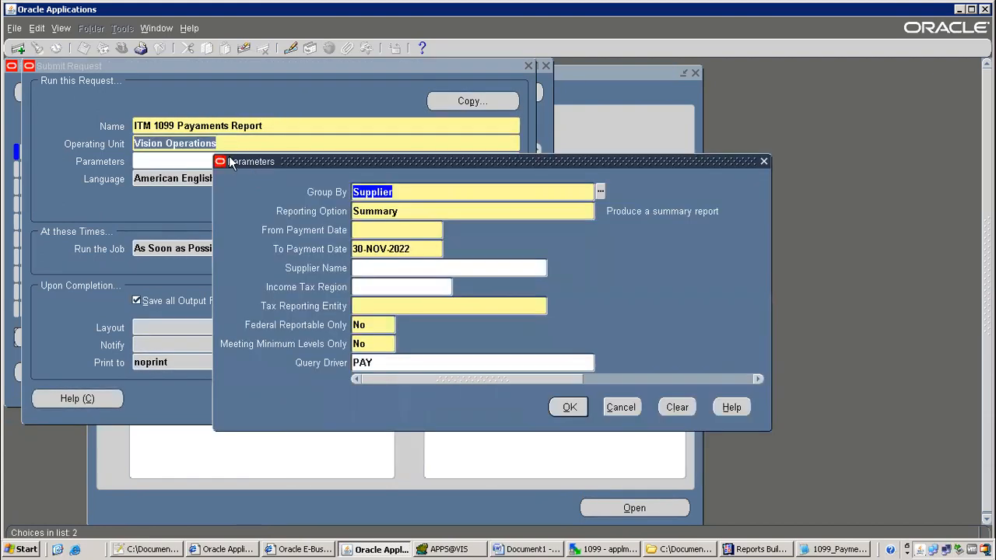
Set payment dates 01-JUN-2005 to 10-JUN-2005 and supplier Advantage Corp
left_click(382, 231)
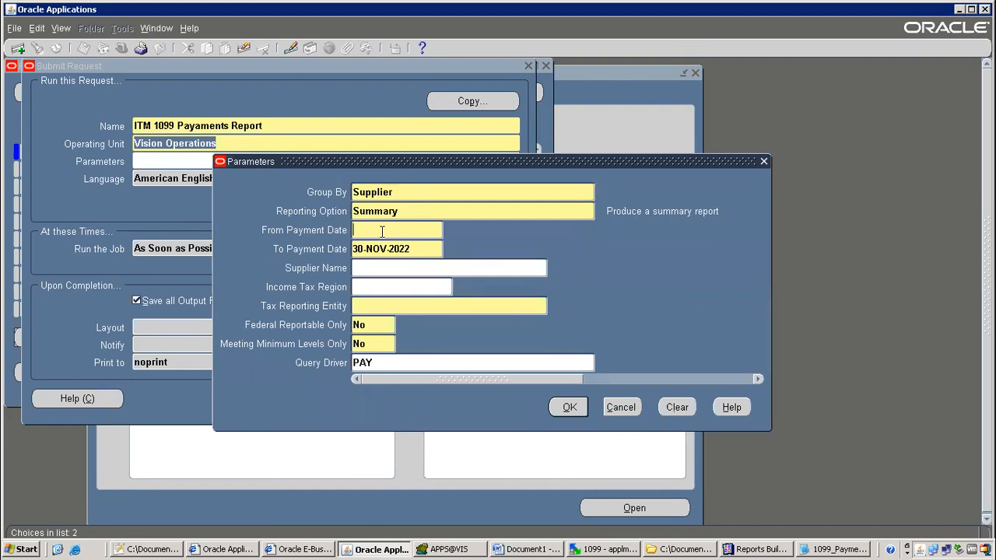
type("01-jun-2005")
key("Tab")
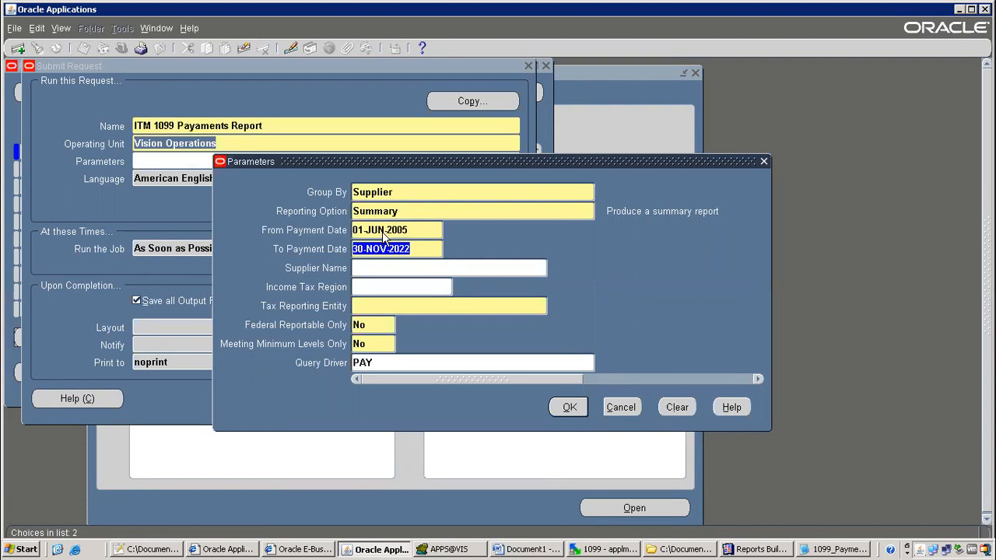
type("10-jun")
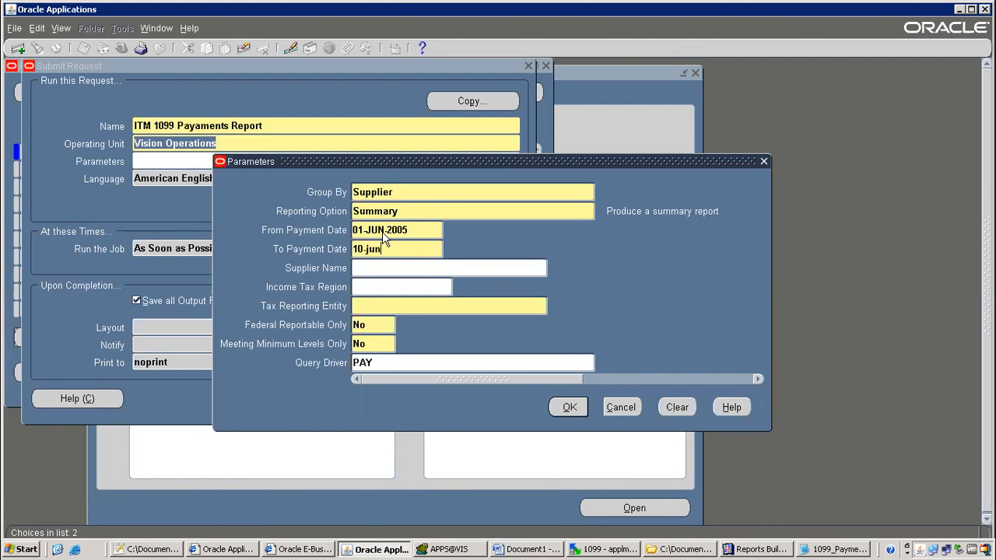
type("-2005")
key("Tab")
key("Tab")
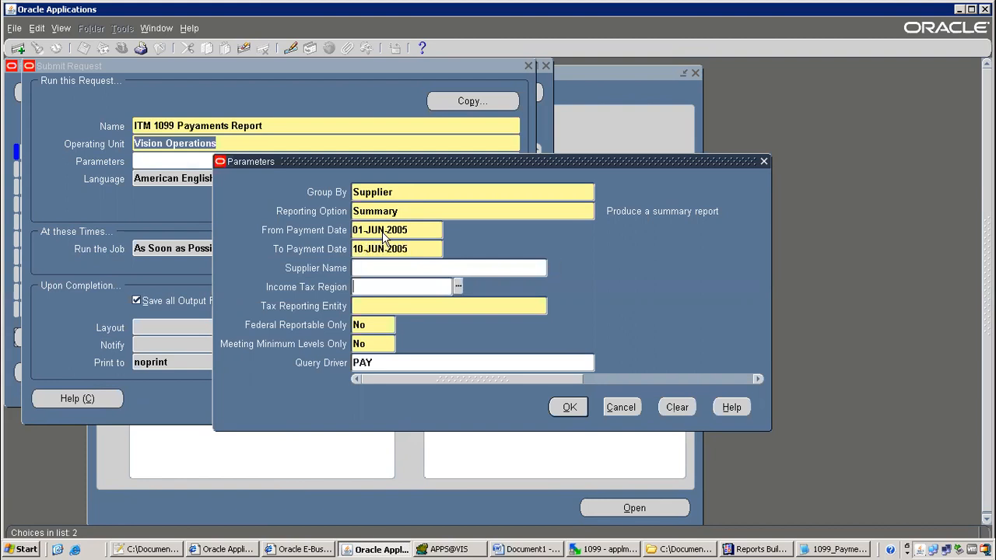
key("shift+Tab")
type("ad")
key("Tab")
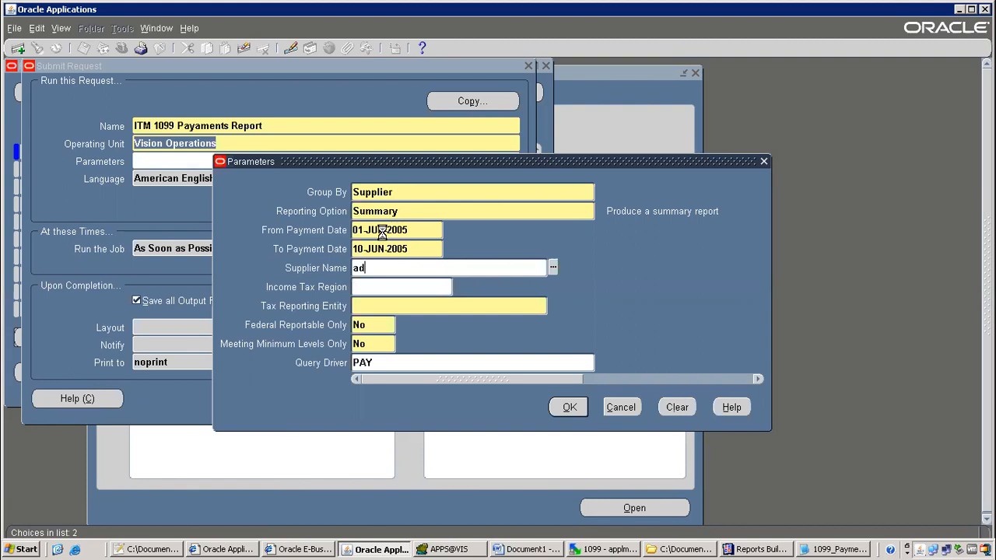
key("Down")
key("Down")
key("Down")
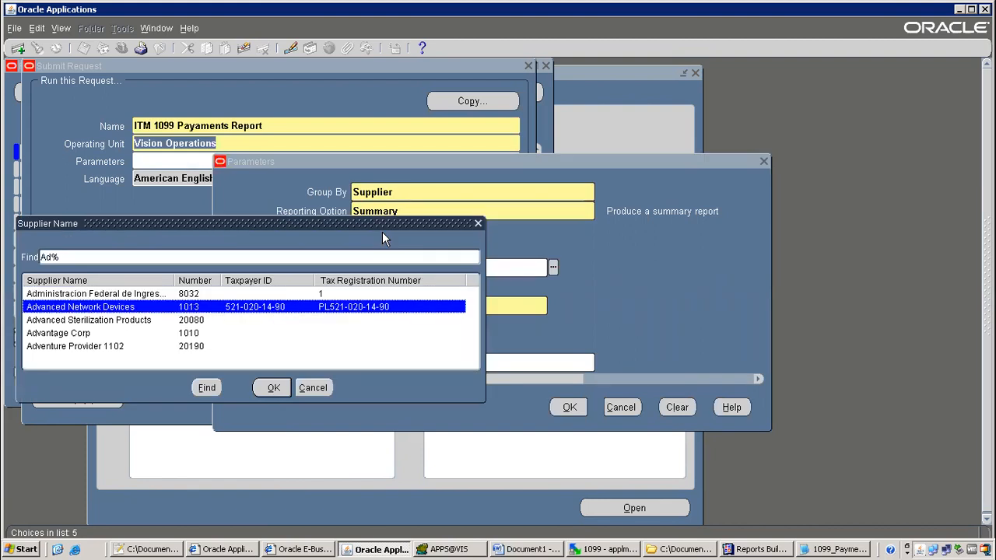
key("Return")
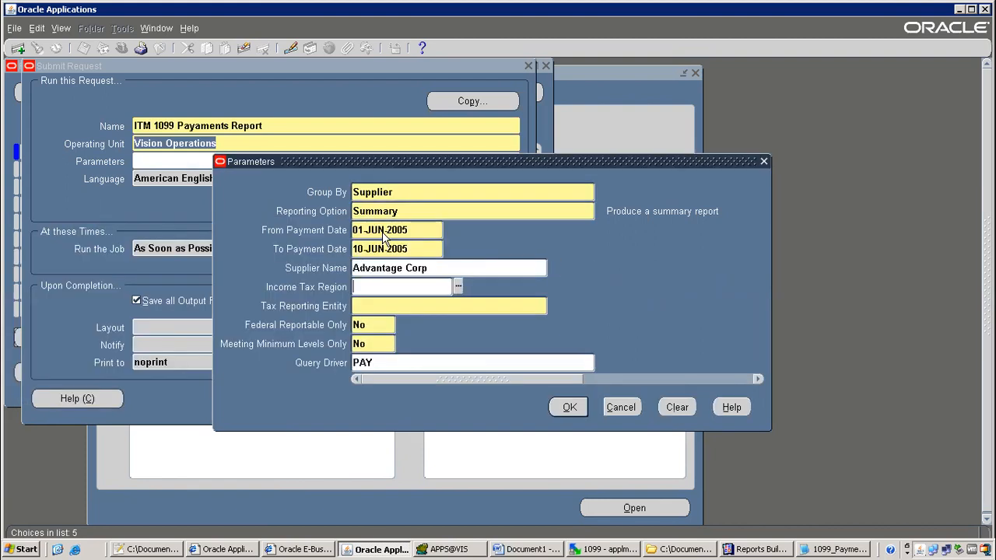
Choose Vision Operations as tax reporting entity, confirm parameters, and submit the request
left_click(414, 308)
type("vision o")
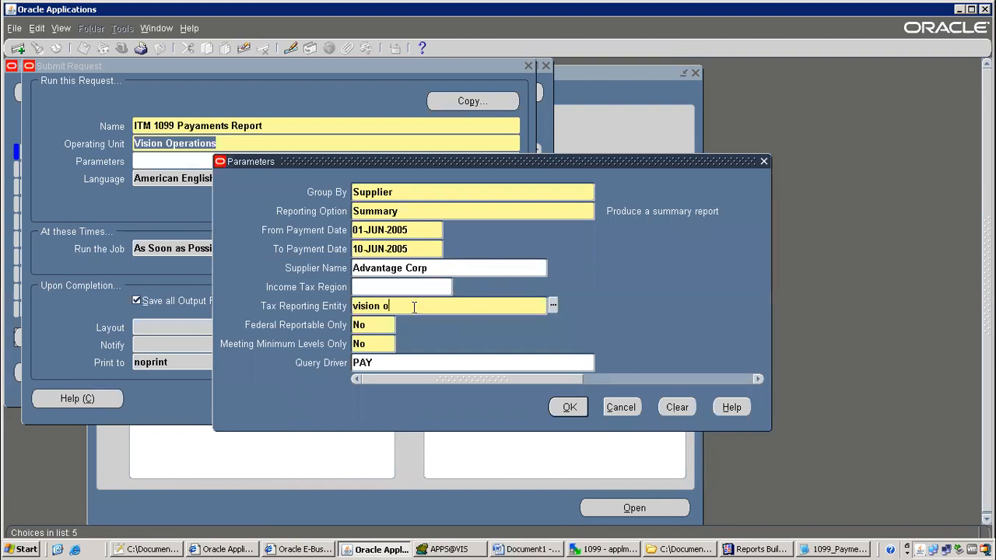
type("perations")
key("Tab")
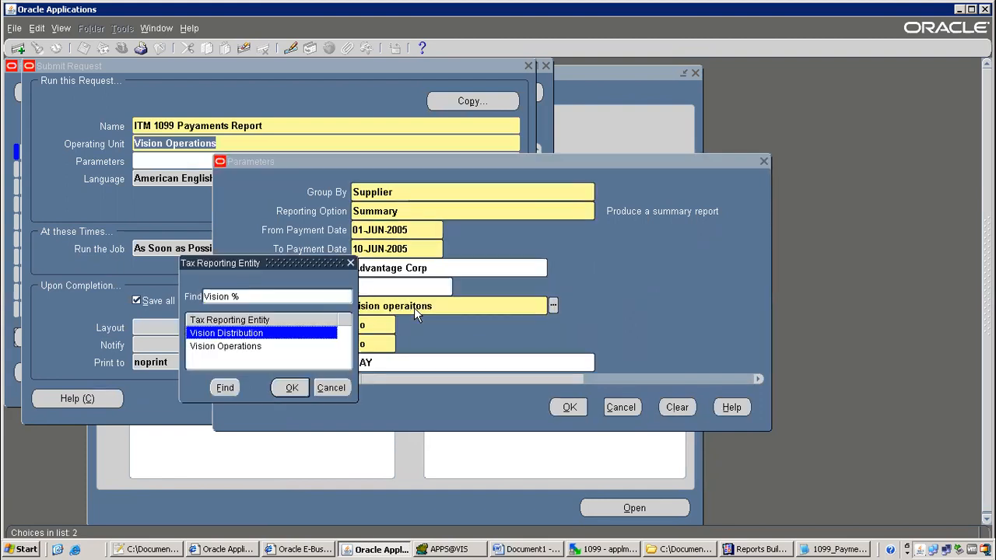
key("Down")
key("Return")
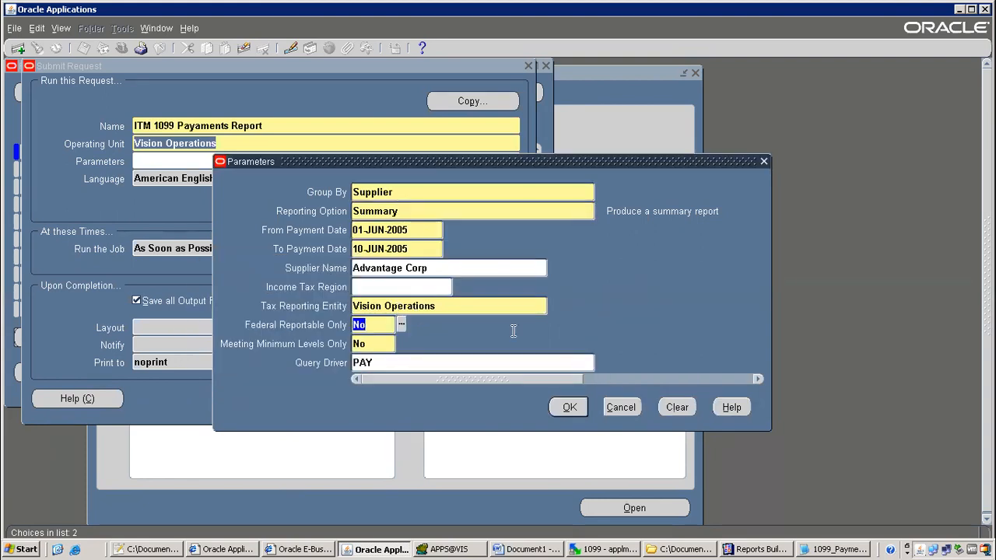
left_click(569, 407)
left_click(363, 400)
Decline another submission, list recent requests, and refresh to see request 7554052 at Pending/Standby
left_click(532, 330)
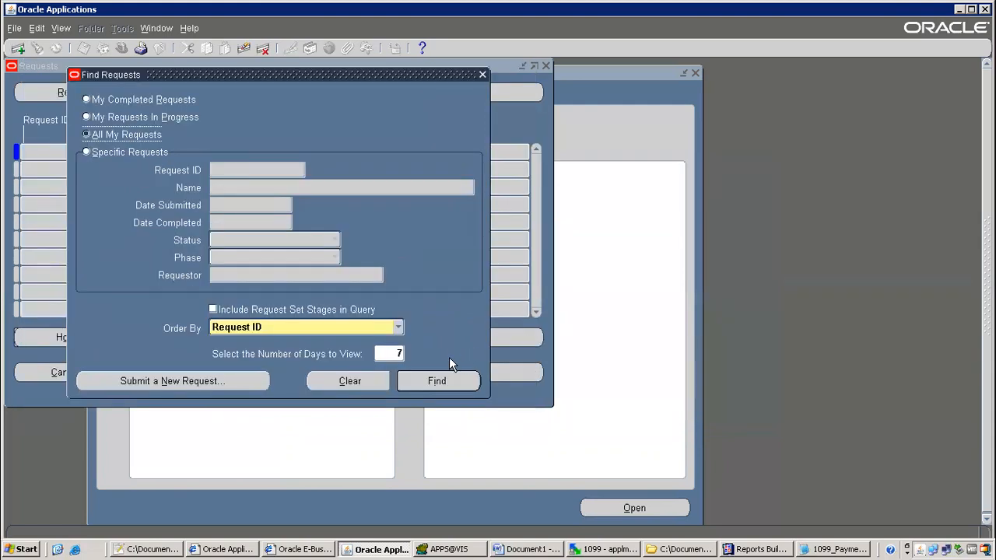
left_click(441, 381)
left_click(80, 94)
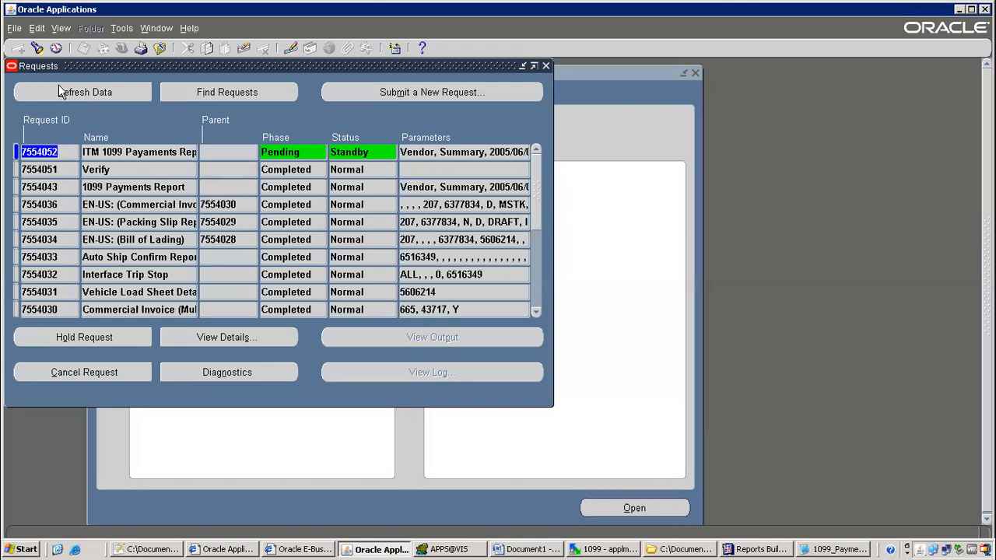
left_click(59, 91)
Refresh request 7554052 repeatedly until it shows Running/Normal
left_click(50, 92)
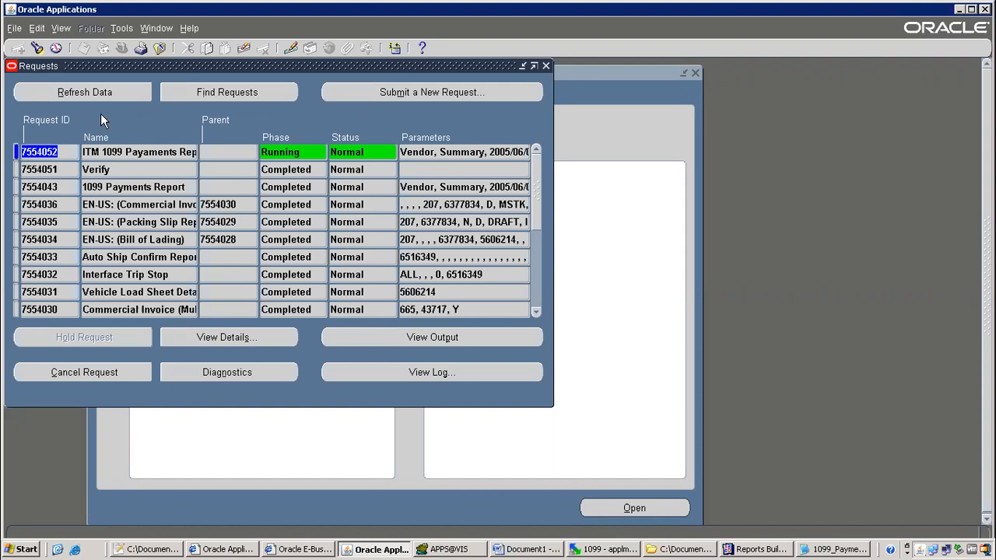
left_click(88, 98)
left_click(102, 90)
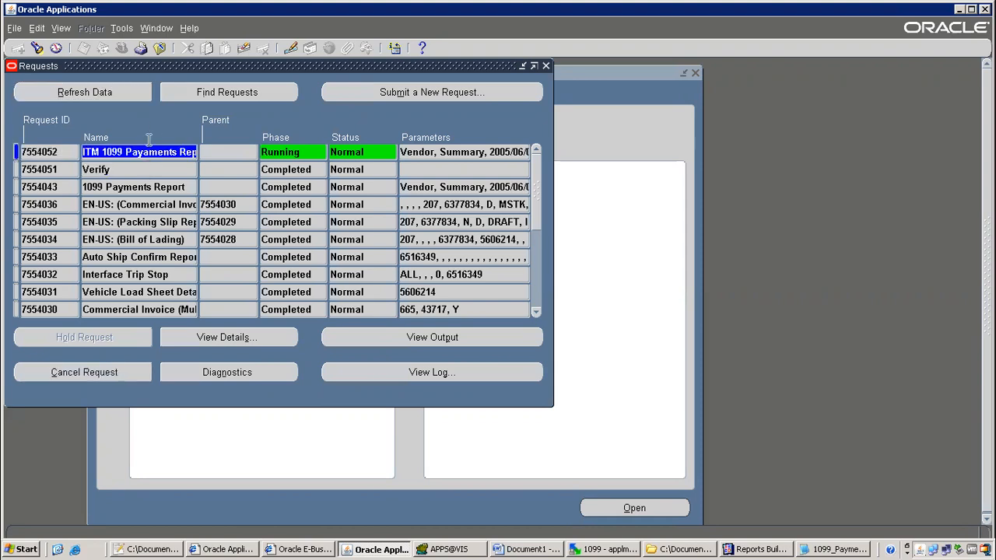
left_click(122, 94)
left_click(116, 88)
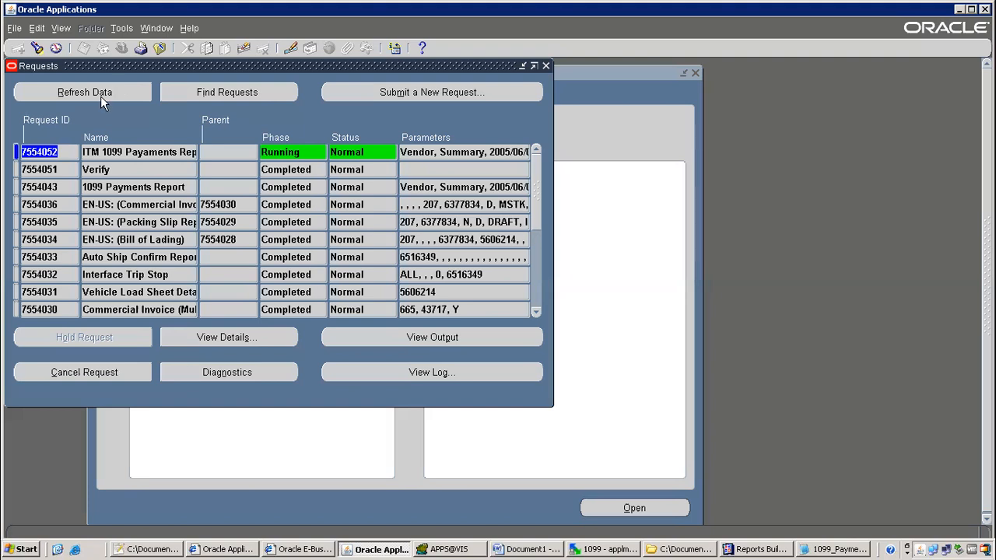
left_click(99, 95)
left_click(99, 95)
left_click(117, 83)
left_click(455, 151)
left_click_drag(455, 148, 577, 157)
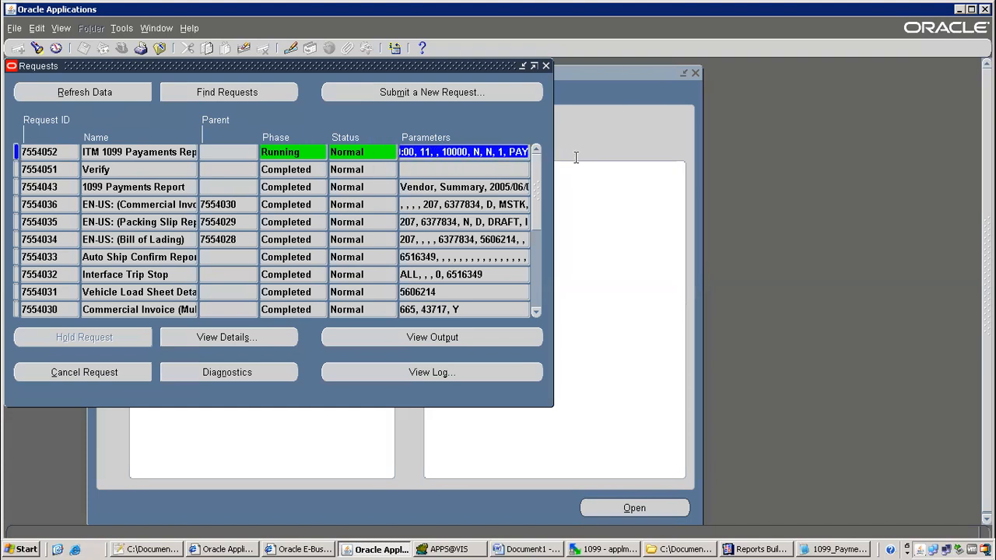
left_click(179, 152)
left_click(227, 337)
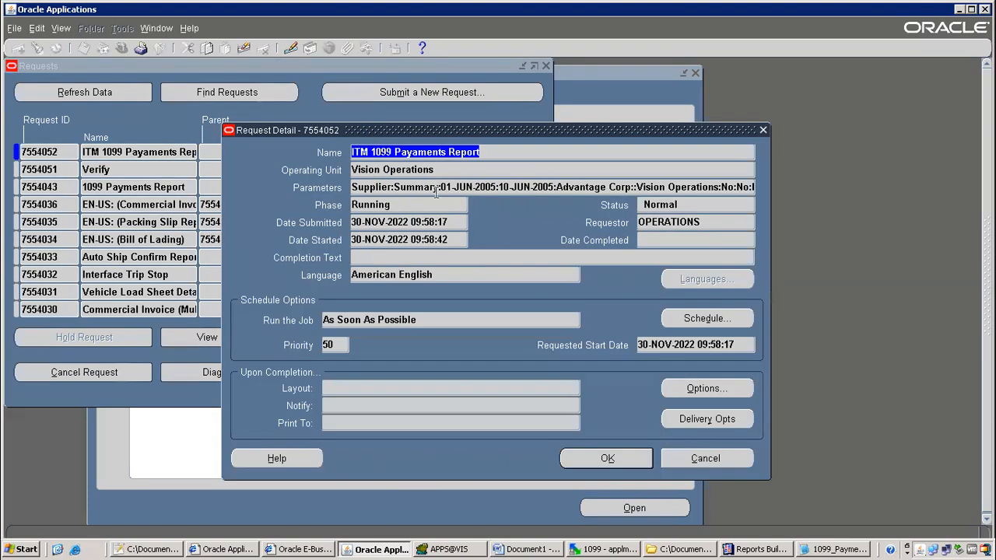
left_click(436, 188)
left_click(398, 251)
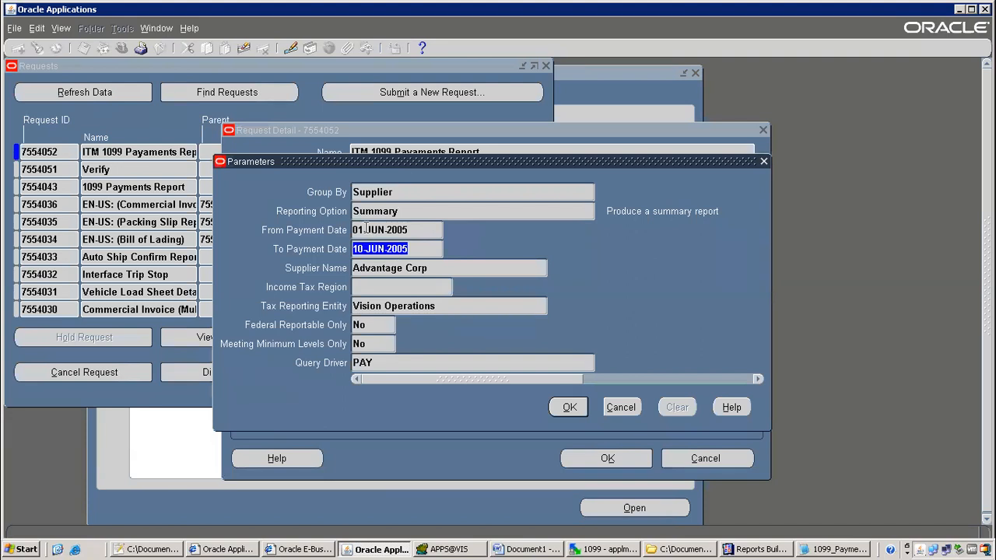
left_click(569, 407)
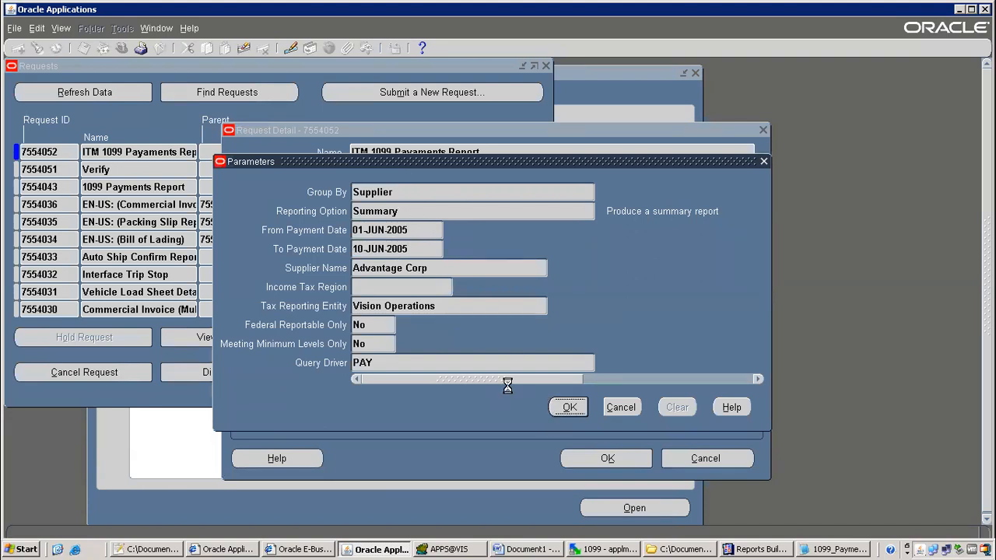
left_click(623, 461)
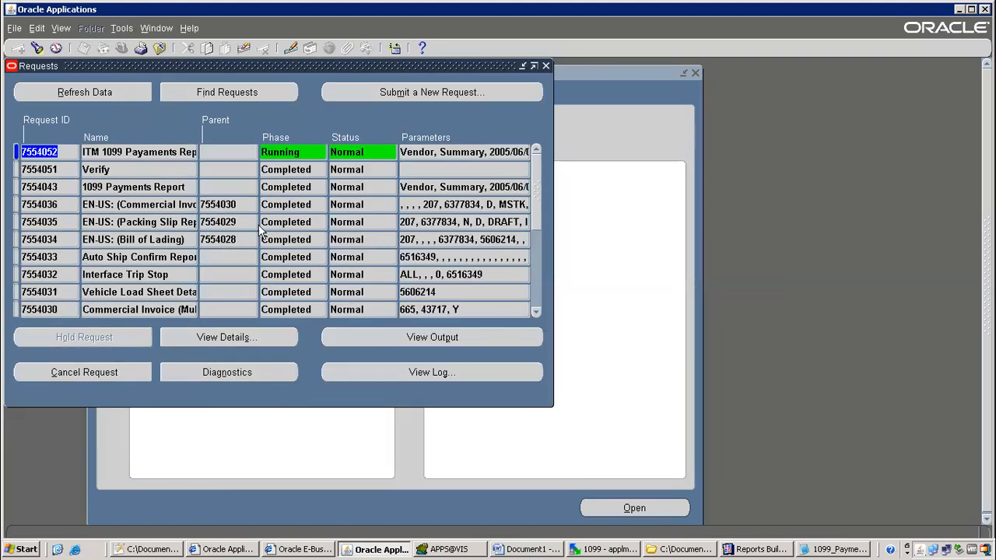
left_click(93, 93)
left_click(128, 154)
left_click(124, 98)
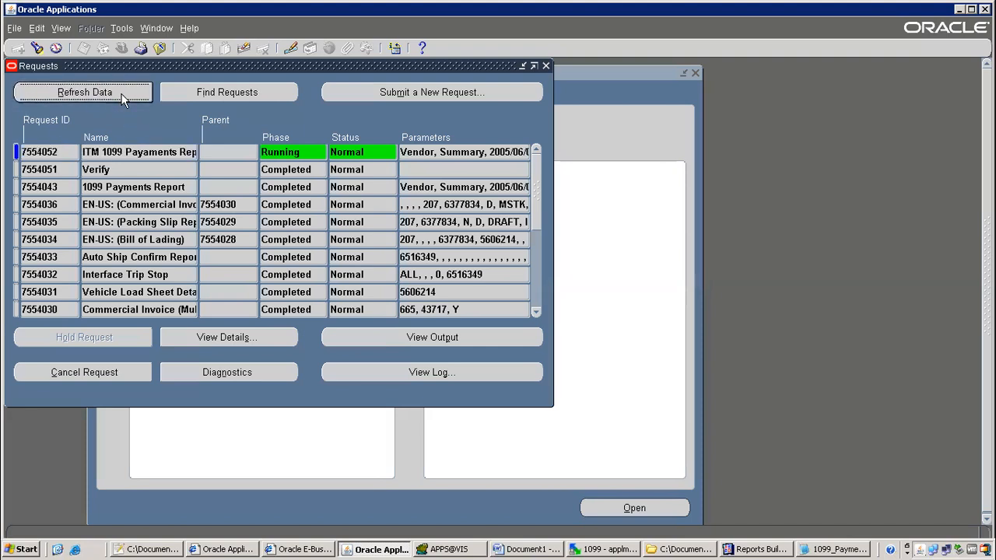
left_click(152, 152)
left_click(117, 96)
left_click(116, 93)
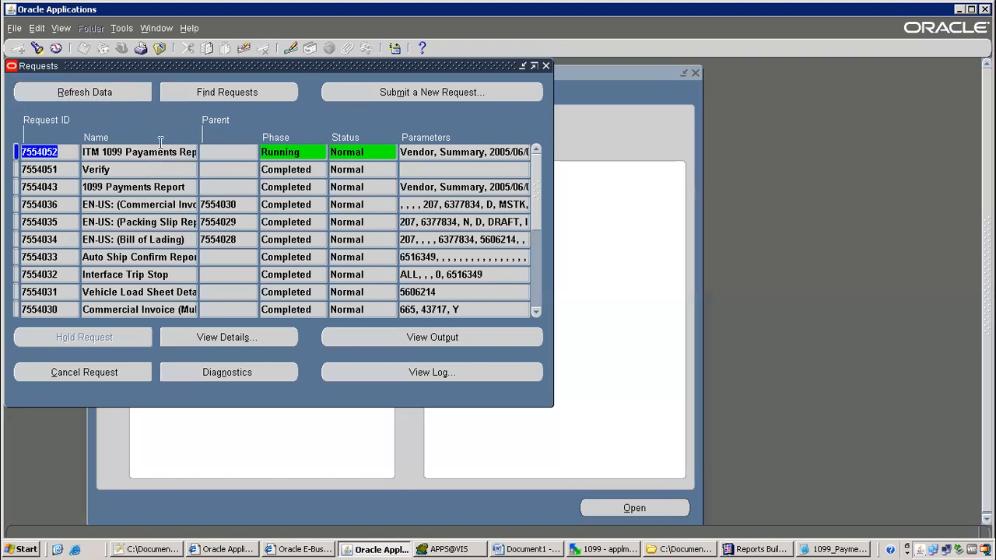
left_click(98, 92)
left_click(144, 152)
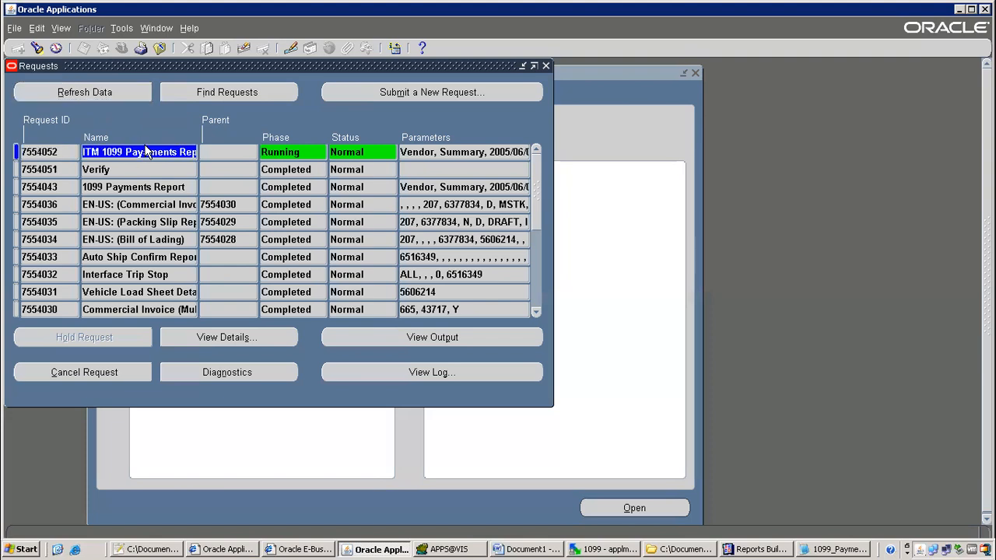
left_click(107, 94)
left_click(156, 151)
left_click(120, 97)
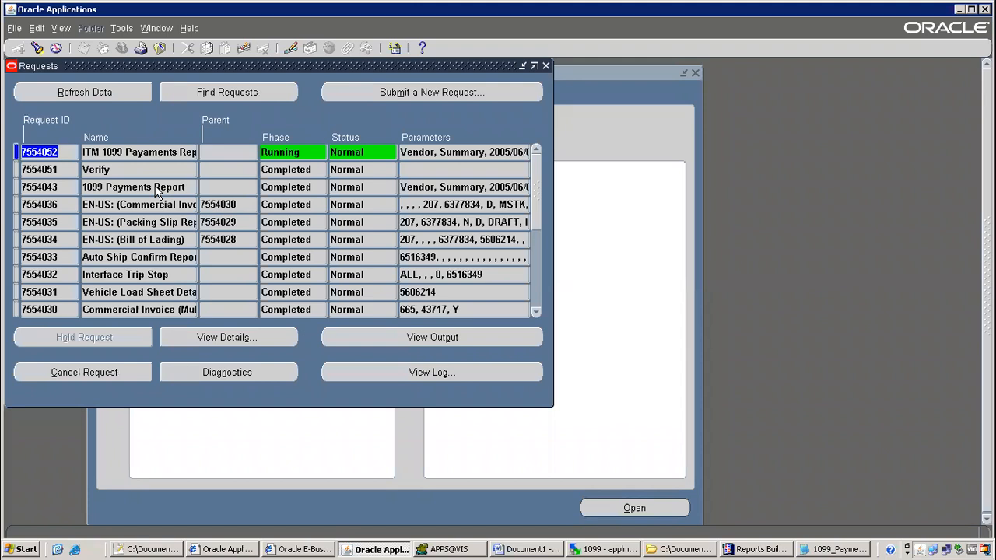
left_click(110, 92)
left_click(118, 97)
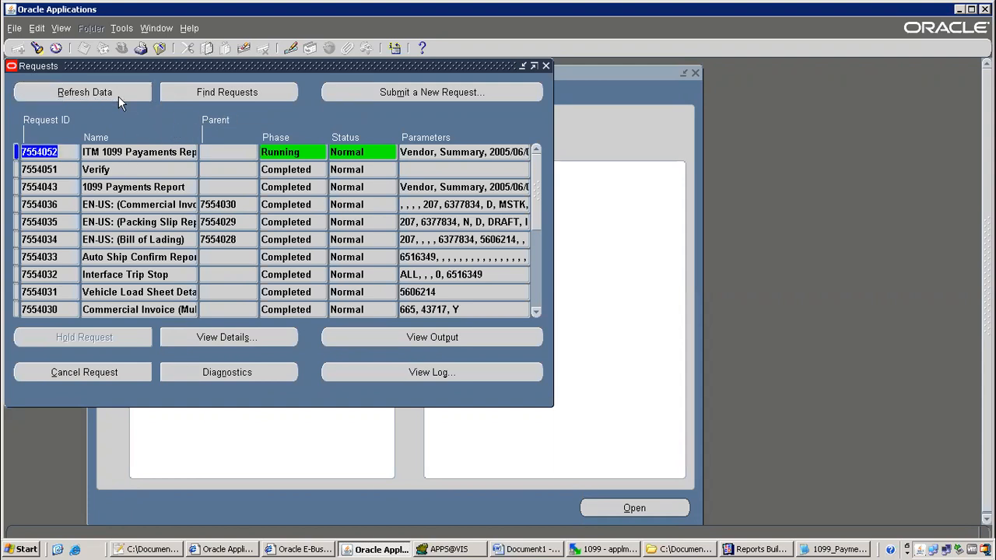
left_click(159, 48)
left_click(60, 28)
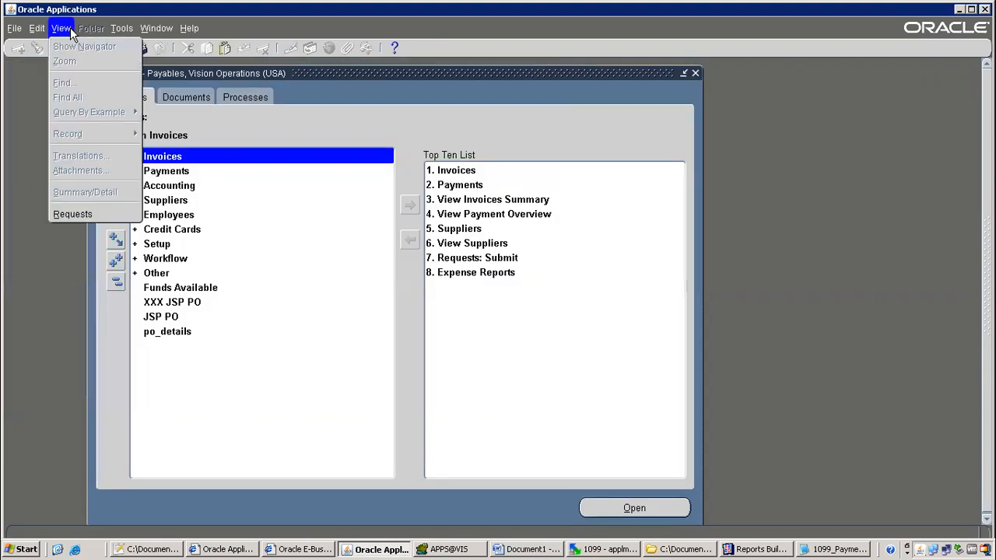
left_click(78, 215)
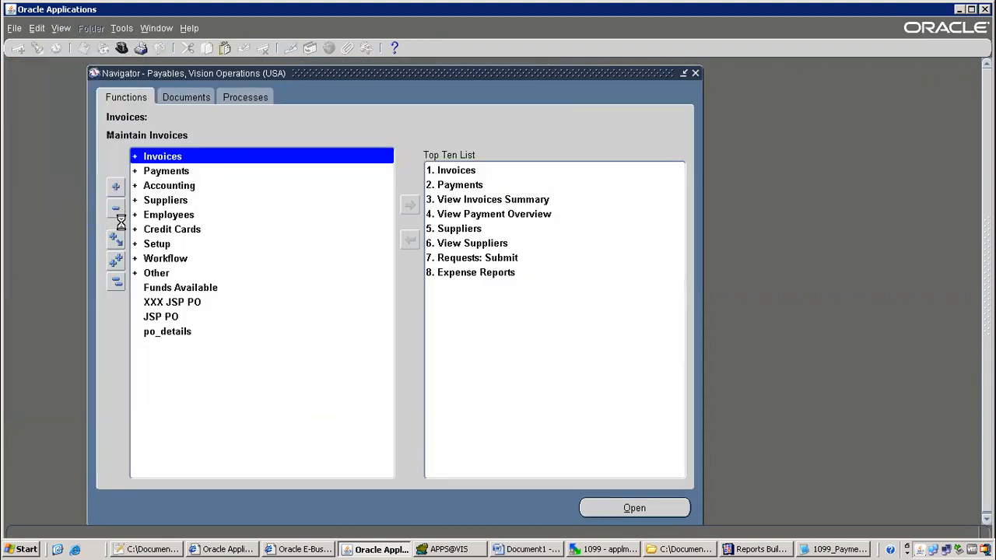
left_click(440, 381)
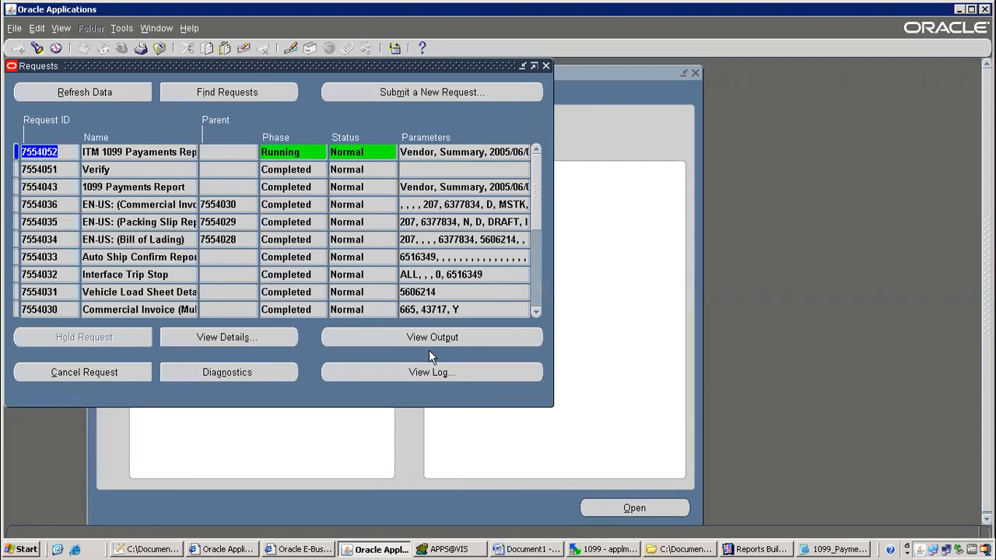
left_click(124, 98)
left_click_drag(459, 154, 677, 179)
left_click(101, 92)
left_click(90, 90)
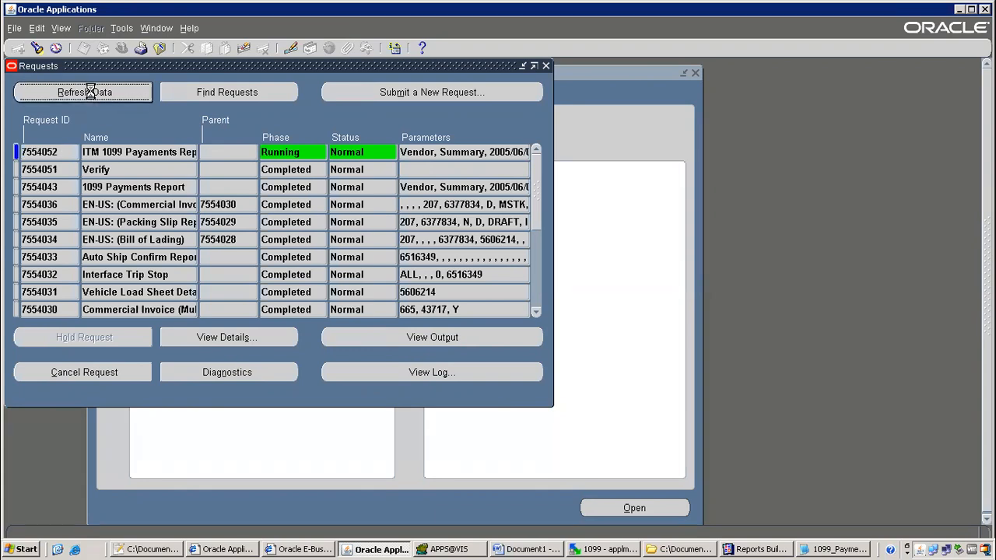
left_click(101, 92)
Switch to the TMP007 Object Navigator in Reports Builder and scroll to its user parameters
left_click(751, 549)
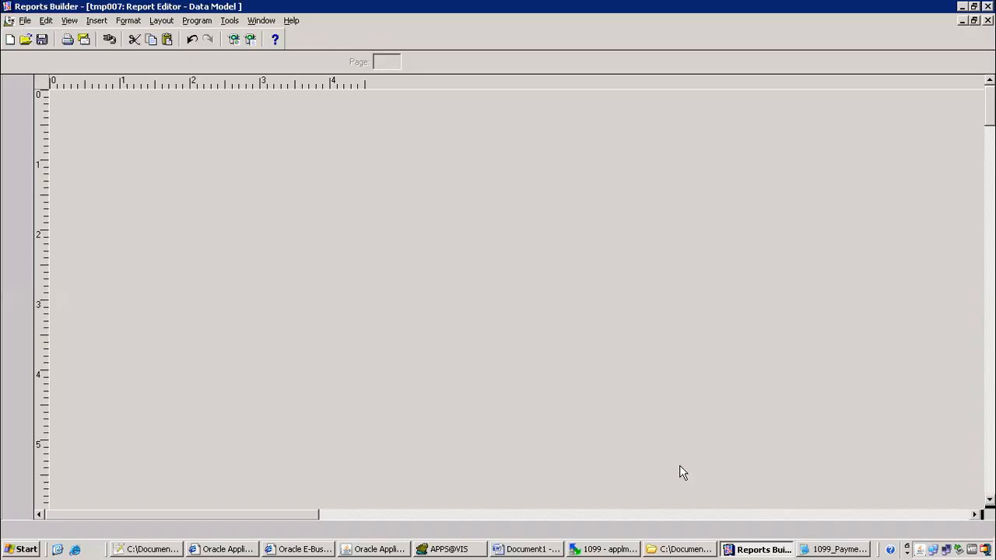
left_click(262, 21)
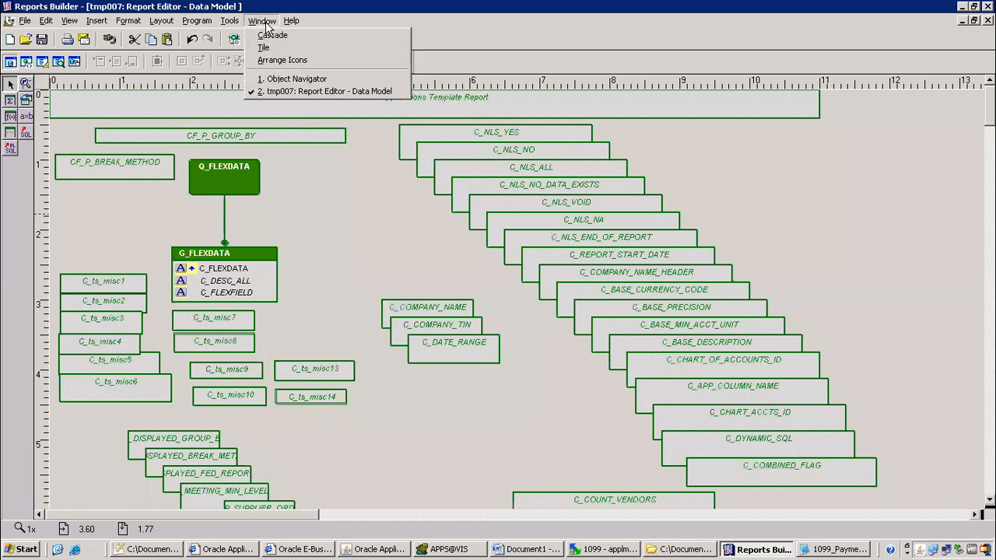
left_click(296, 79)
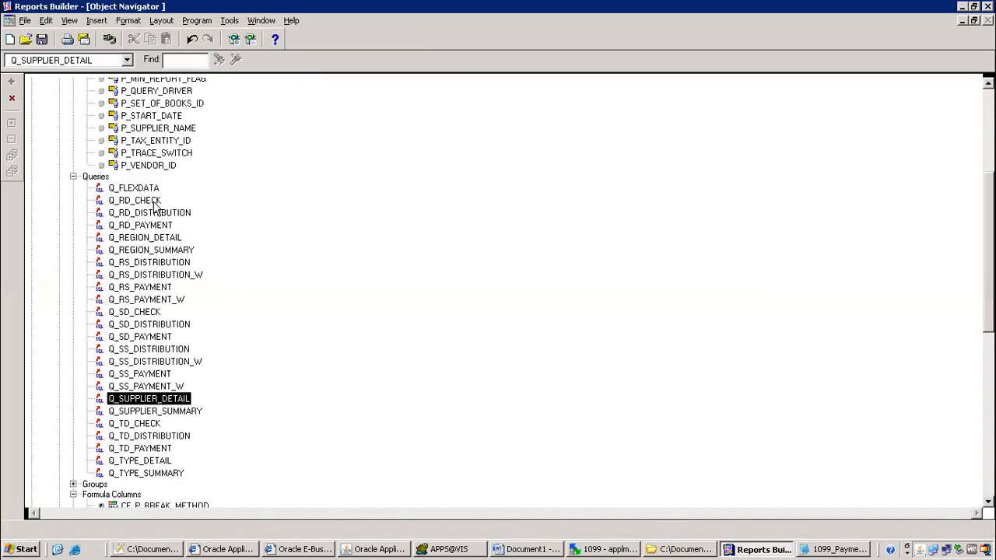
scroll(505, 293, "up", 6)
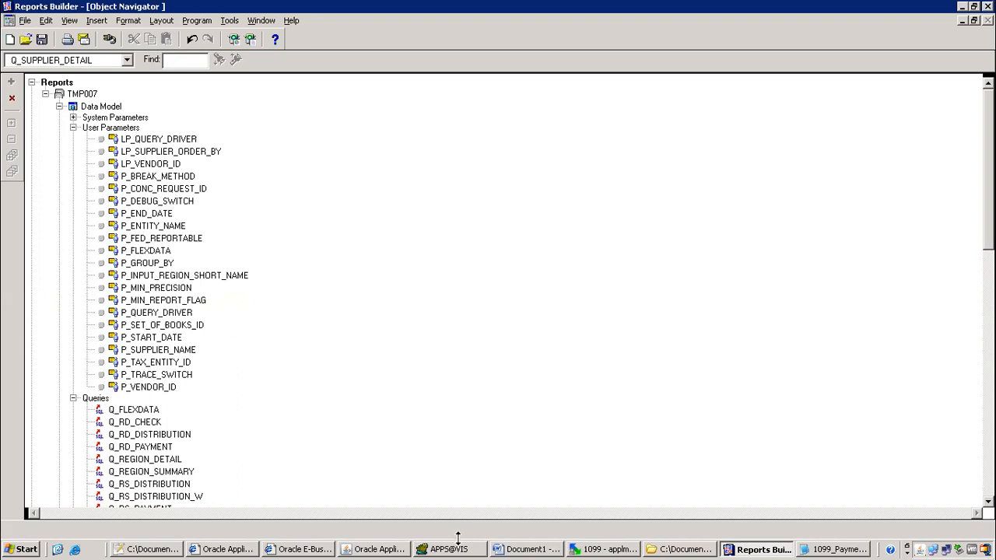
Inspect the running ITM 1099 request's name, then close the requests list
left_click(376, 550)
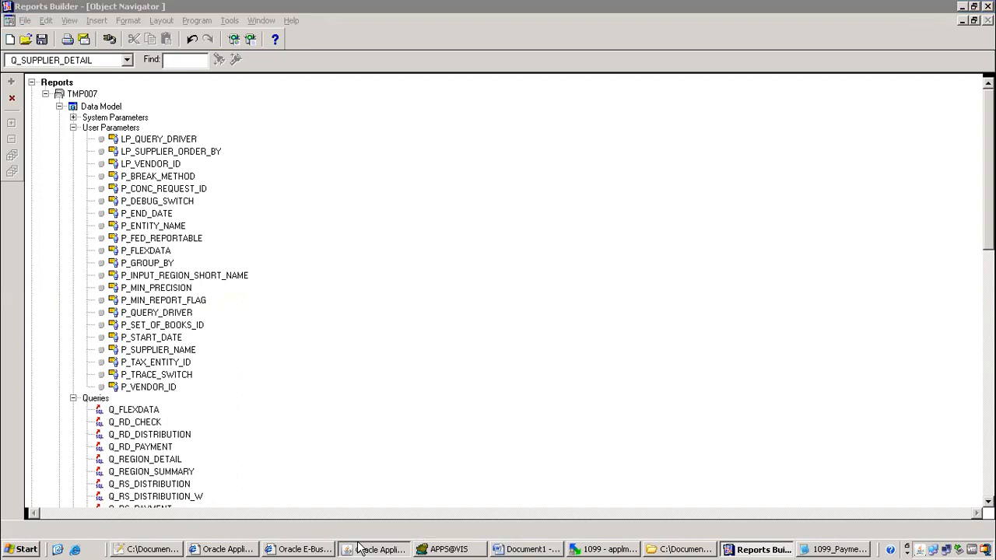
left_click(149, 151)
right_click(150, 150)
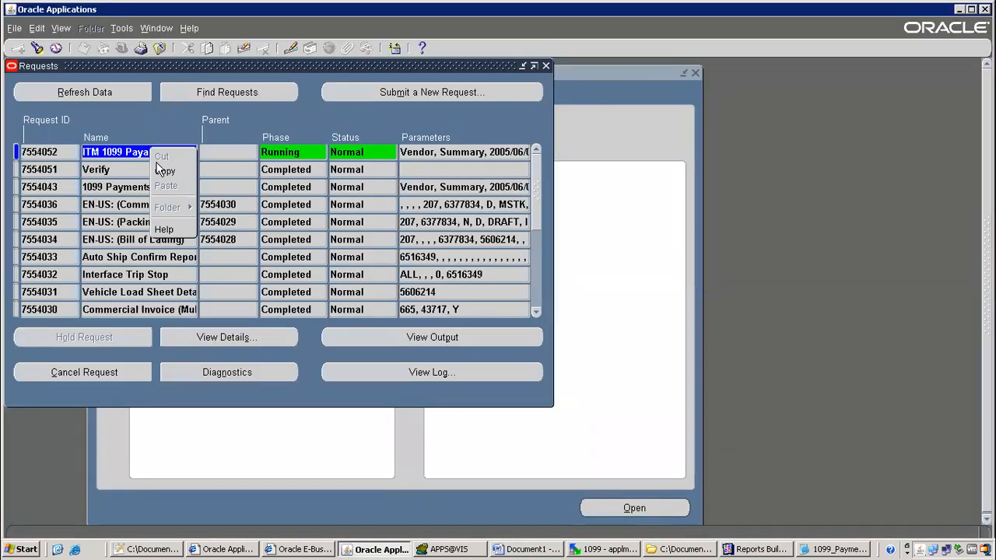
left_click(156, 100)
left_click(160, 47)
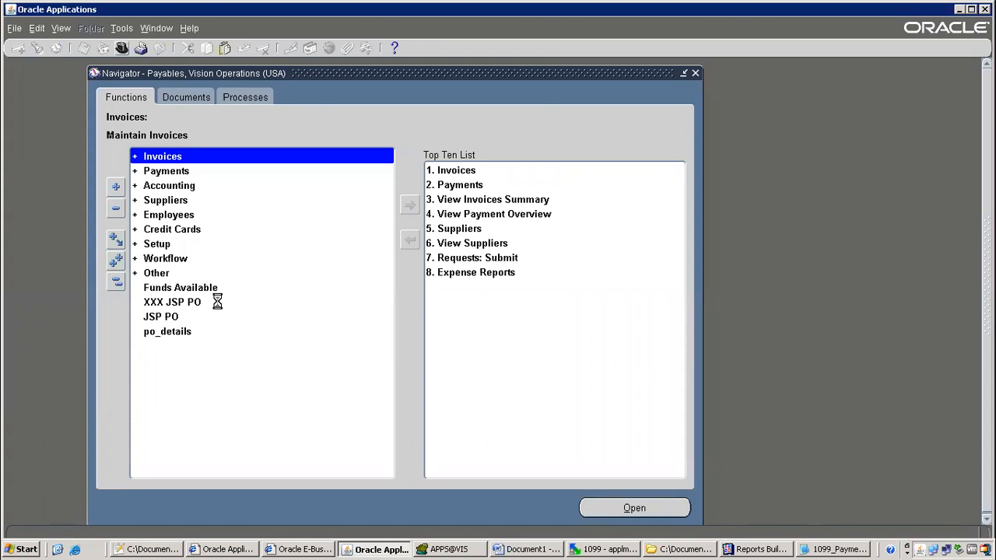
Switch to the System Administrator responsibility
type("system Administrat%")
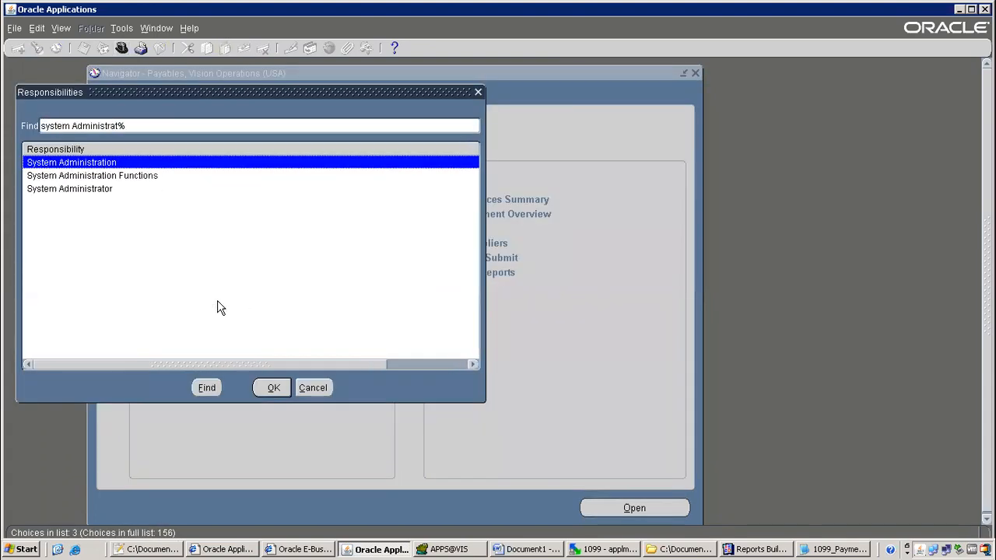
key("Down")
key("Down")
key("Return")
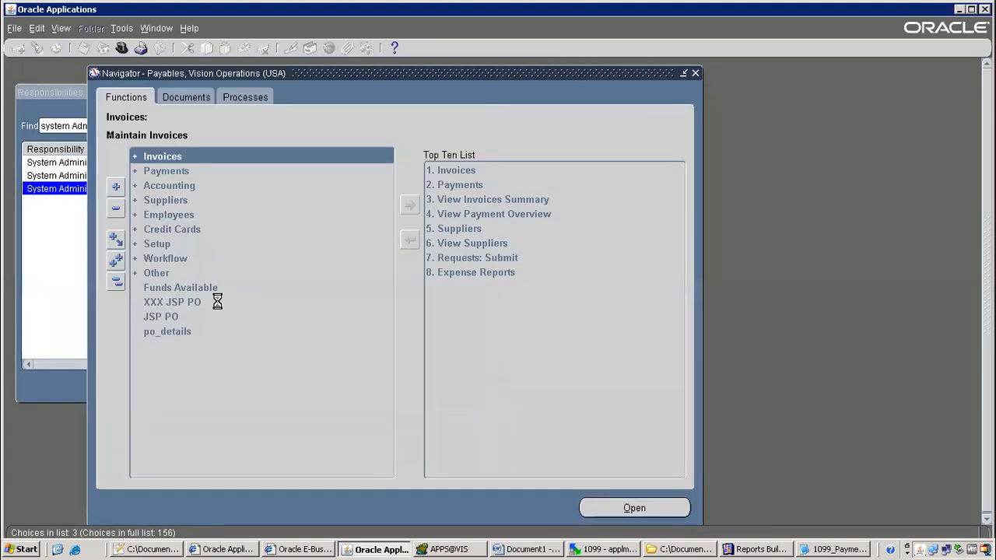
key("Return")
Query ITM 1099 Payments Report and select its Group By default value SQL
type("ITM 1099 Payments Report")
key("ctrl+F11")
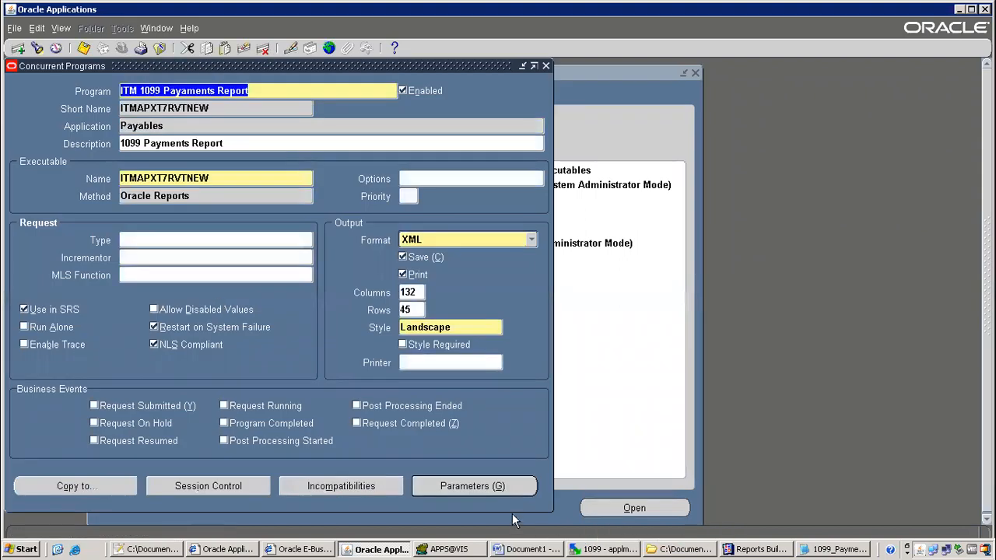
left_click(500, 485)
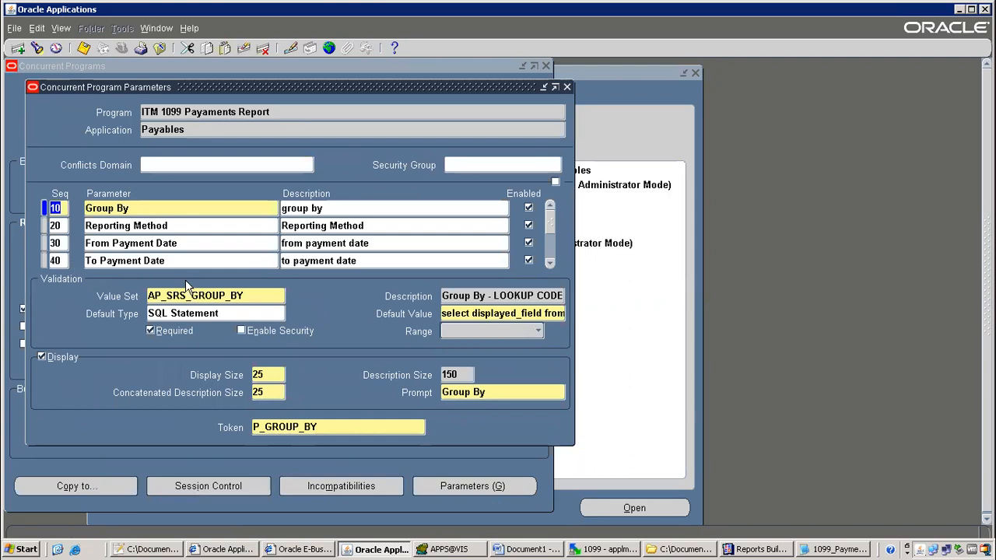
double_click(454, 313)
left_click_drag(454, 314, 707, 329)
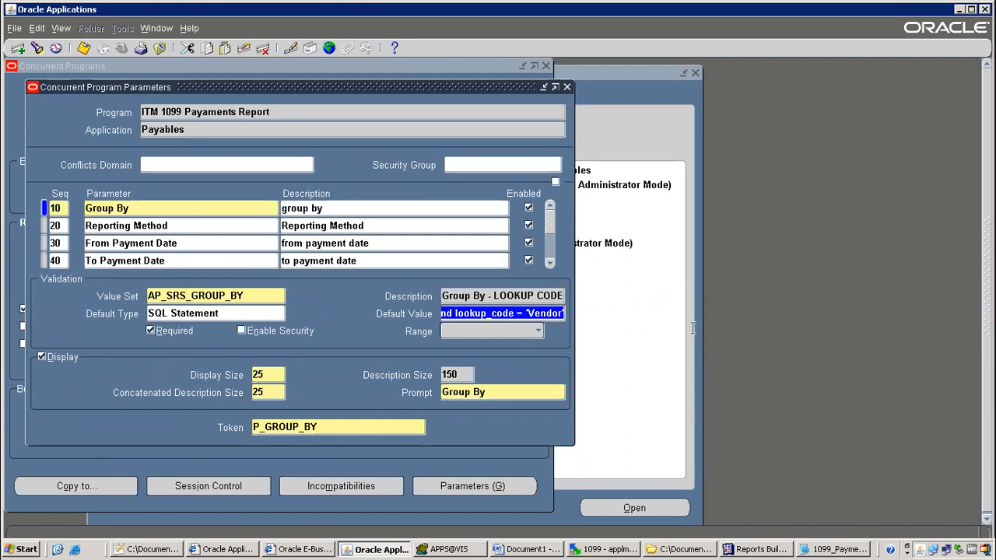
Review the From/To Payment Date and Federal Reportable Only parameters, then close the list
left_click(168, 247)
left_click(182, 260)
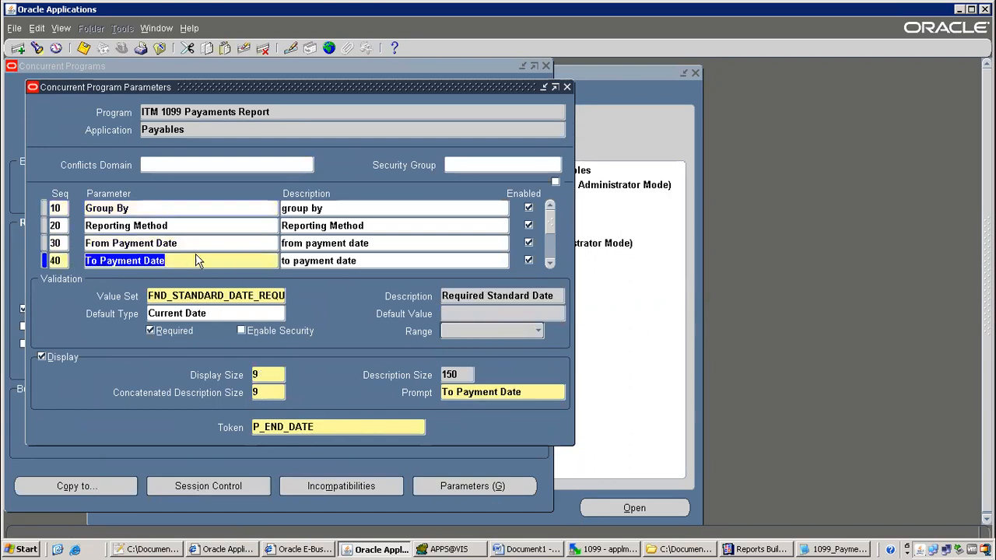
scroll(456, 267, "down", 4)
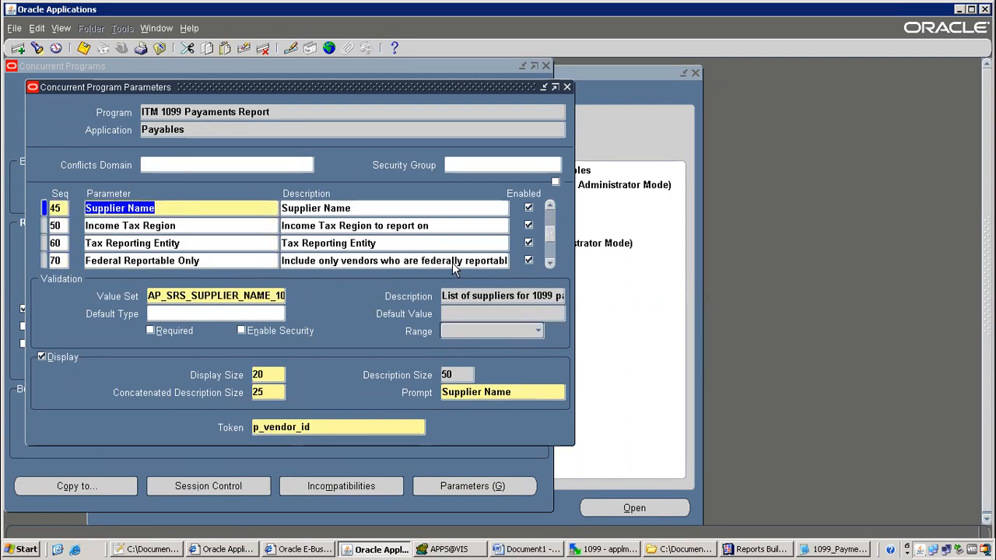
left_click(228, 260)
triple_click(513, 312)
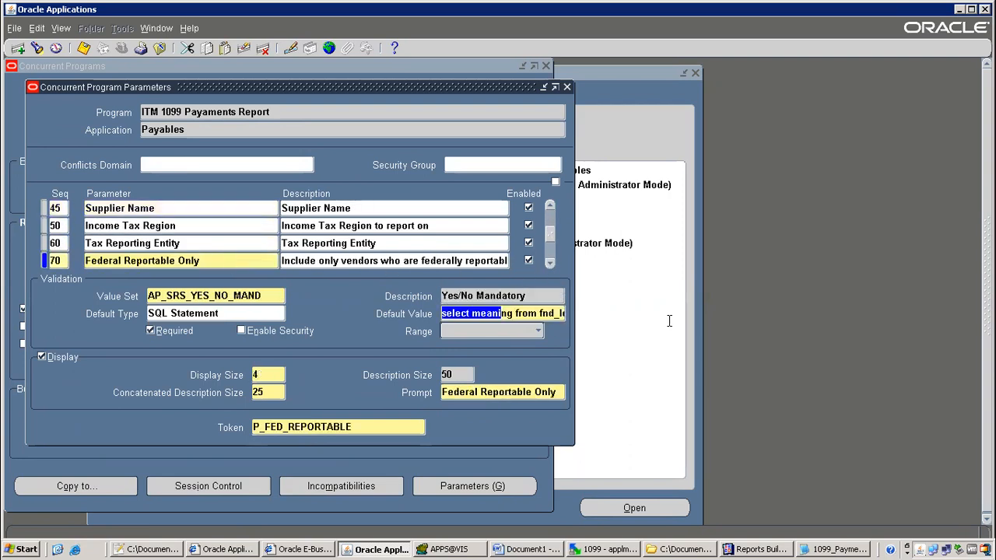
left_click(567, 88)
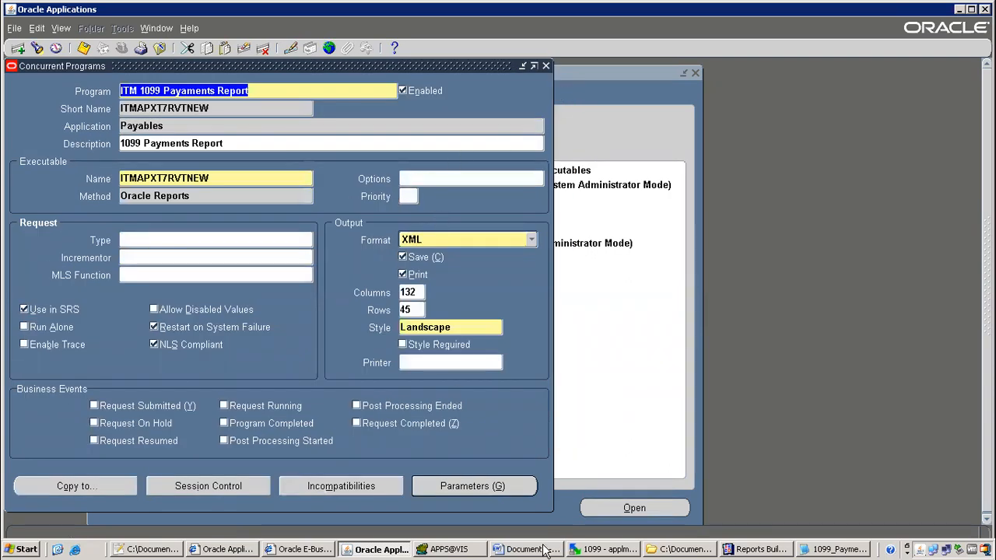
Close the program definition and switch to Payables, Vision Operations (USA)
left_click(141, 50)
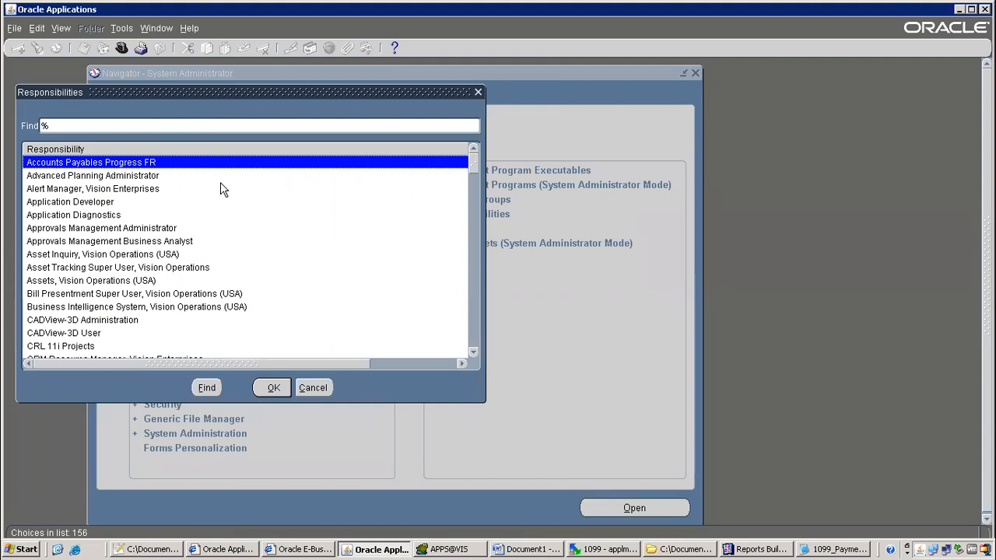
type("pay")
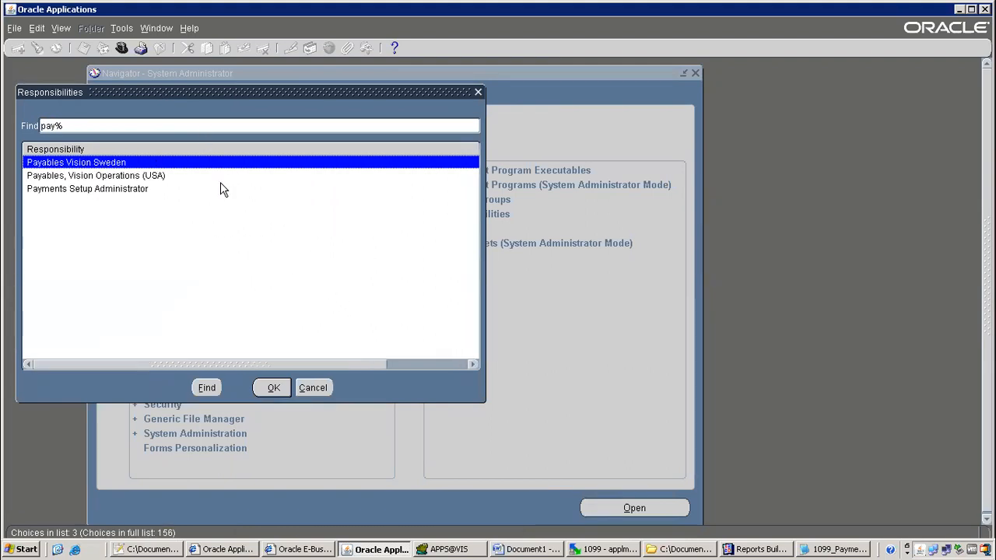
key("Down")
key("Down")
key("Up")
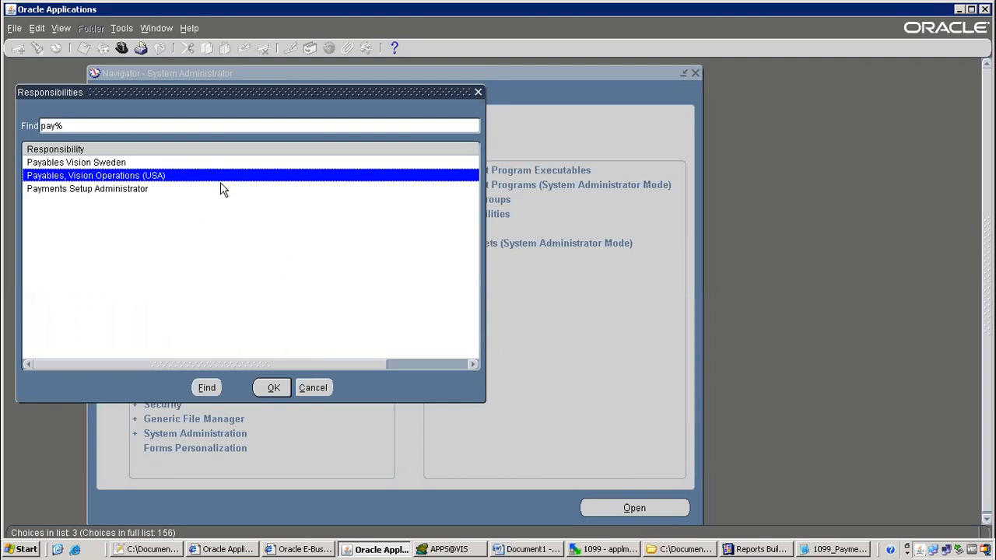
key("Return")
Find recent requests and view the output of request 7554052
left_click(61, 30)
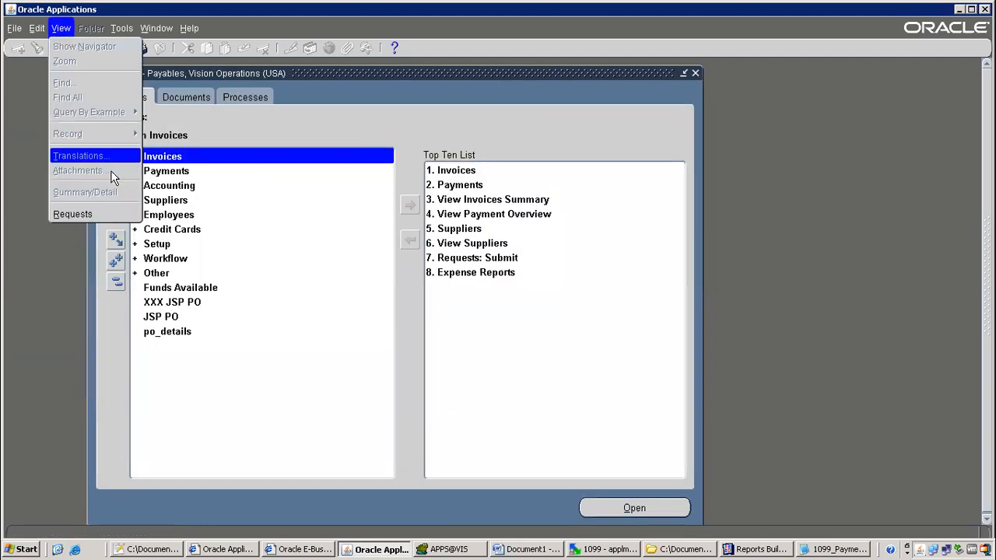
left_click(90, 211)
left_click(437, 382)
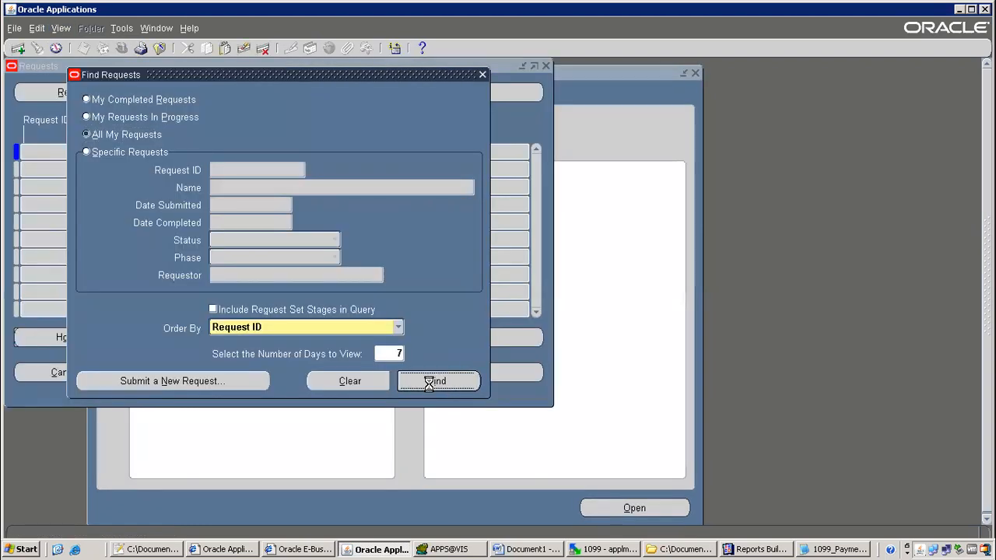
left_click(447, 338)
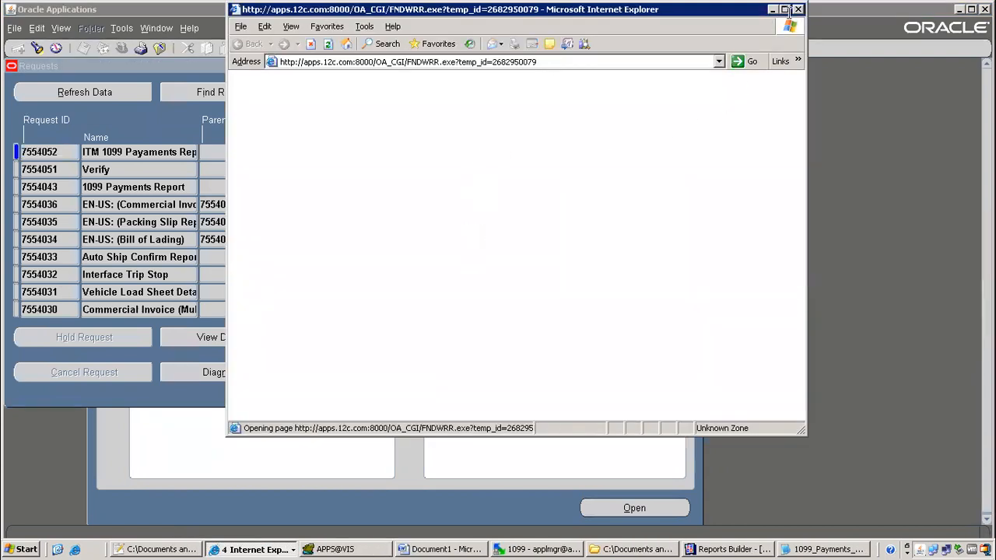
Resize the output window, toggle the Q_SD_CHECK node, and scroll down to the XML parse error
left_click(785, 9)
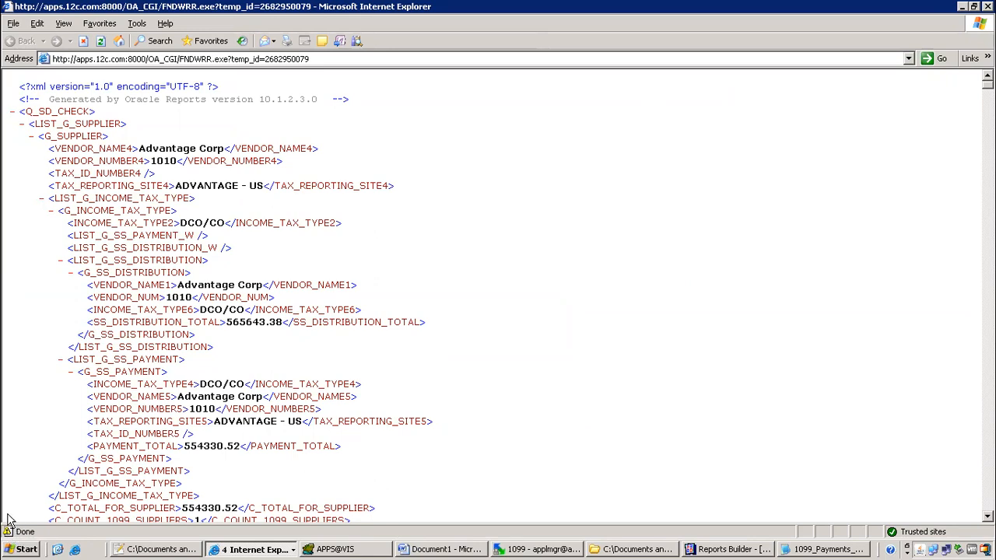
left_click(974, 8)
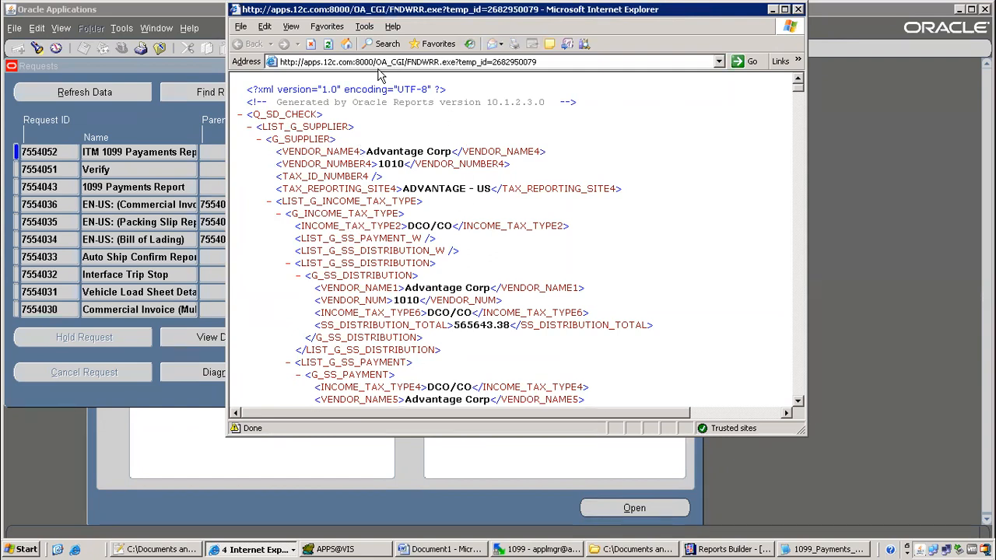
left_click(241, 118)
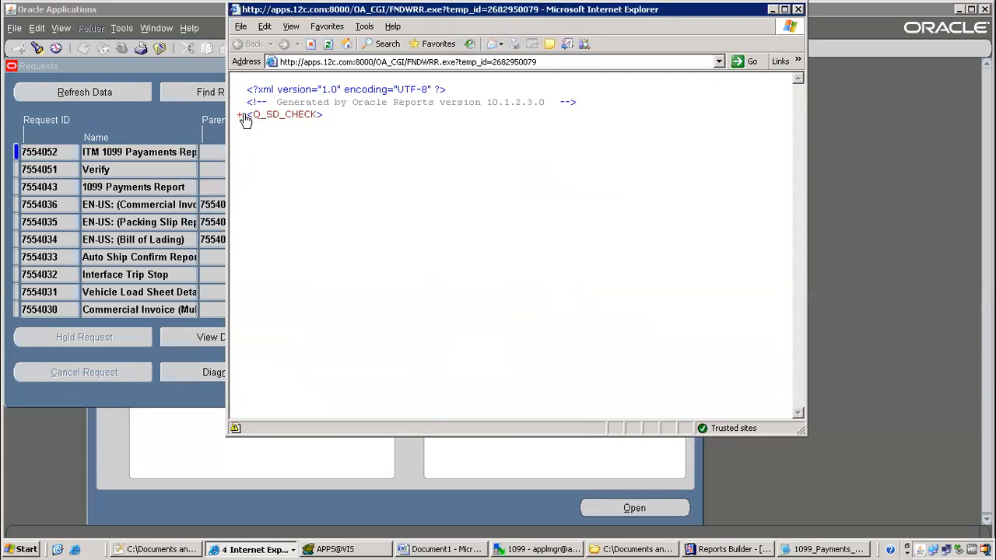
left_click(240, 116)
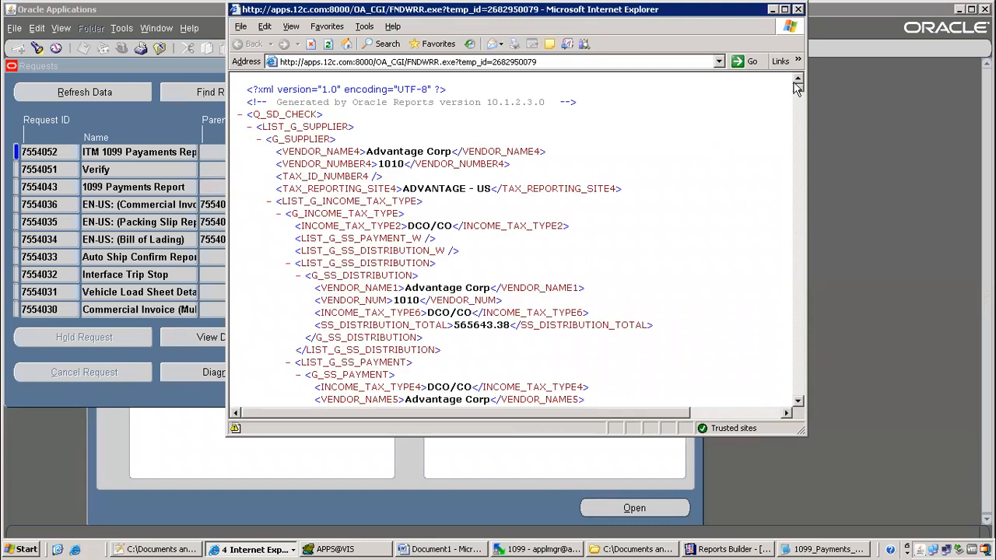
left_click_drag(796, 91, 807, 421)
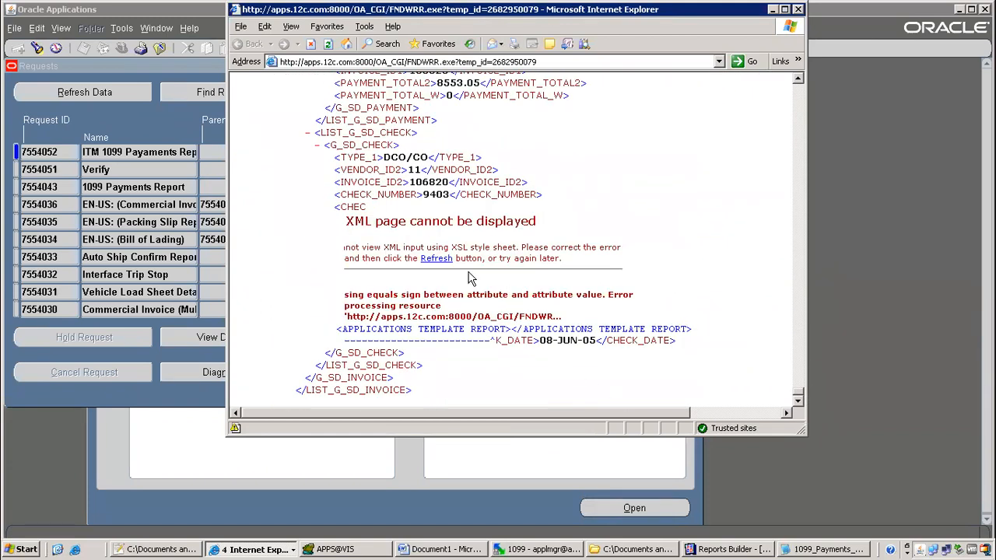
Select and copy 'APPLICATIONS TEMPLATE REPORT' from the XML error message
left_click_drag(343, 222, 707, 337)
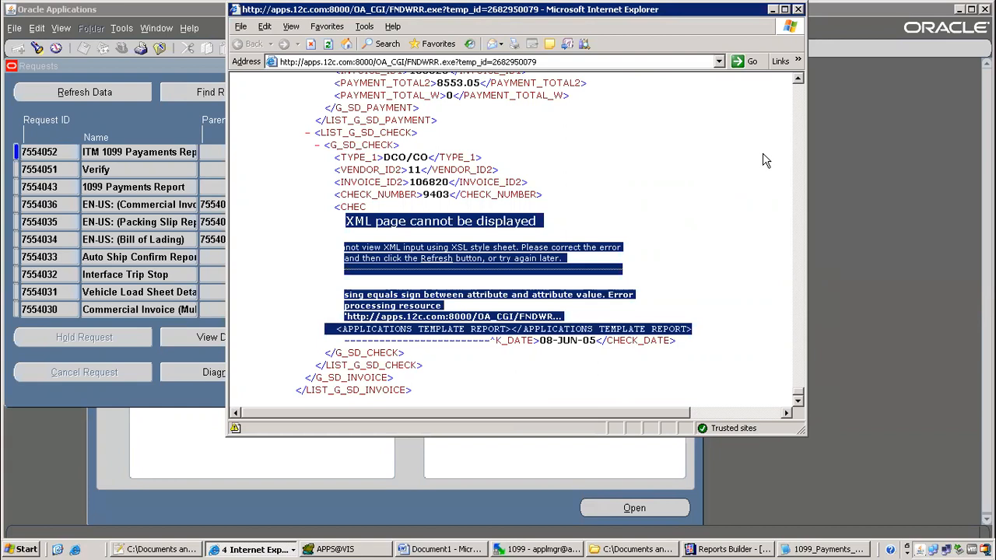
left_click(559, 306)
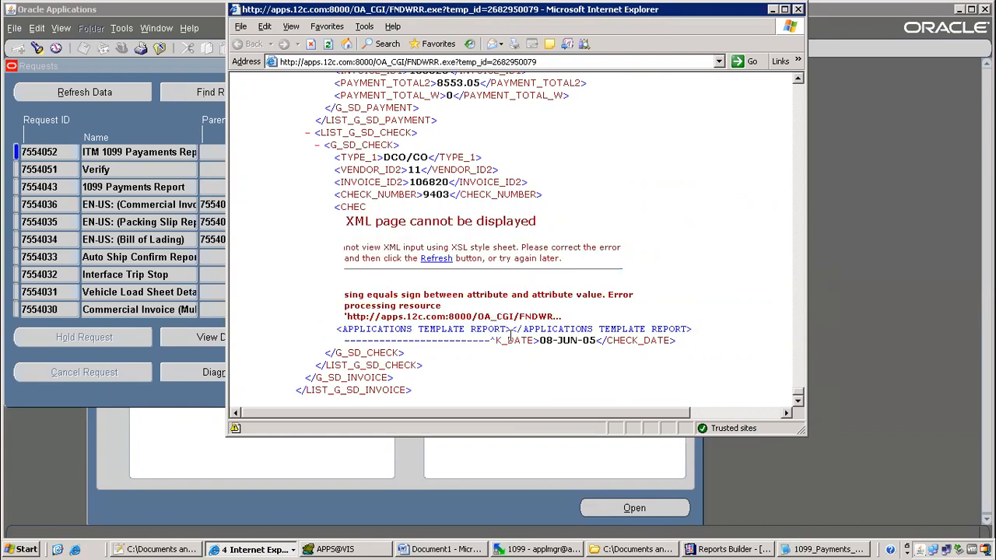
left_click_drag(527, 331, 651, 331)
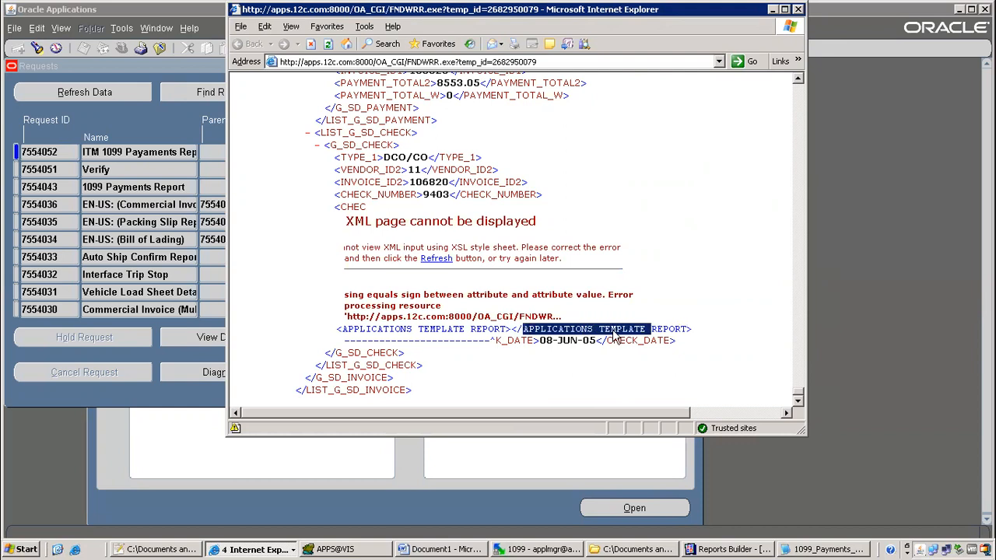
left_click(658, 327)
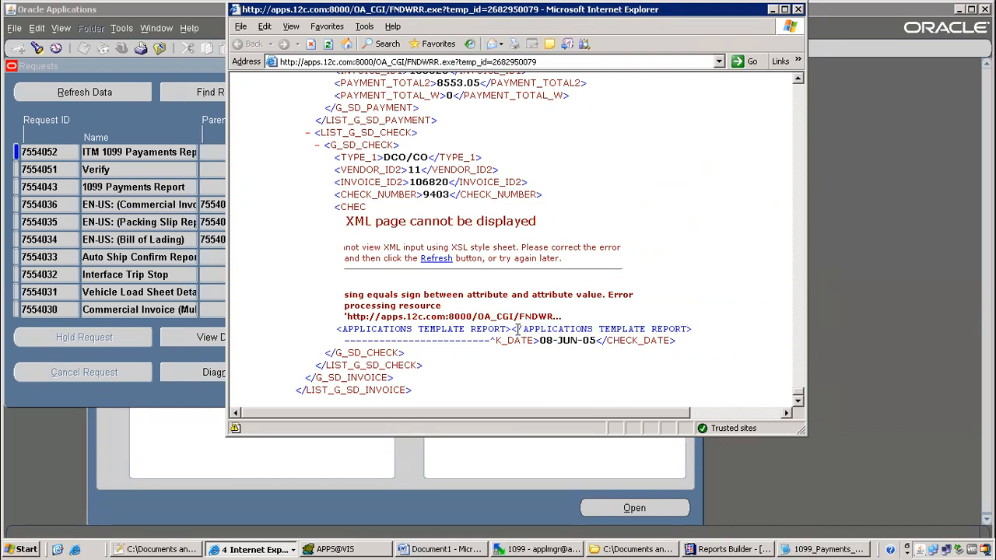
left_click_drag(527, 329, 674, 329)
right_click(674, 337)
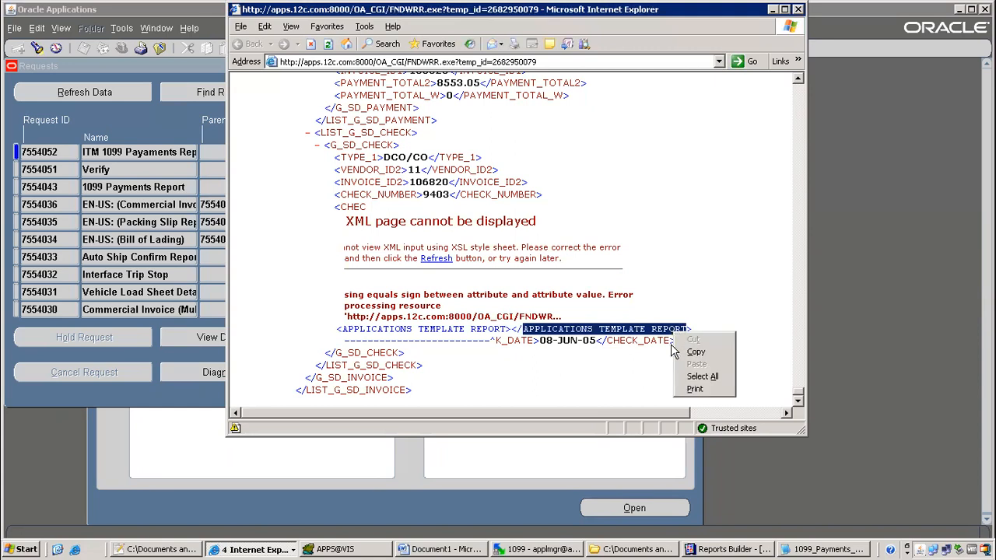
left_click(699, 355)
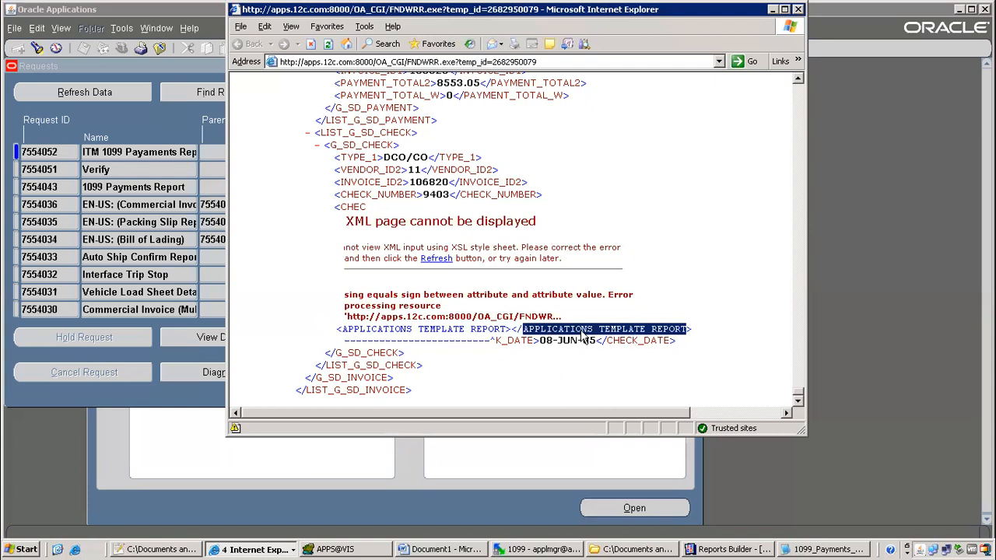
left_click(713, 545)
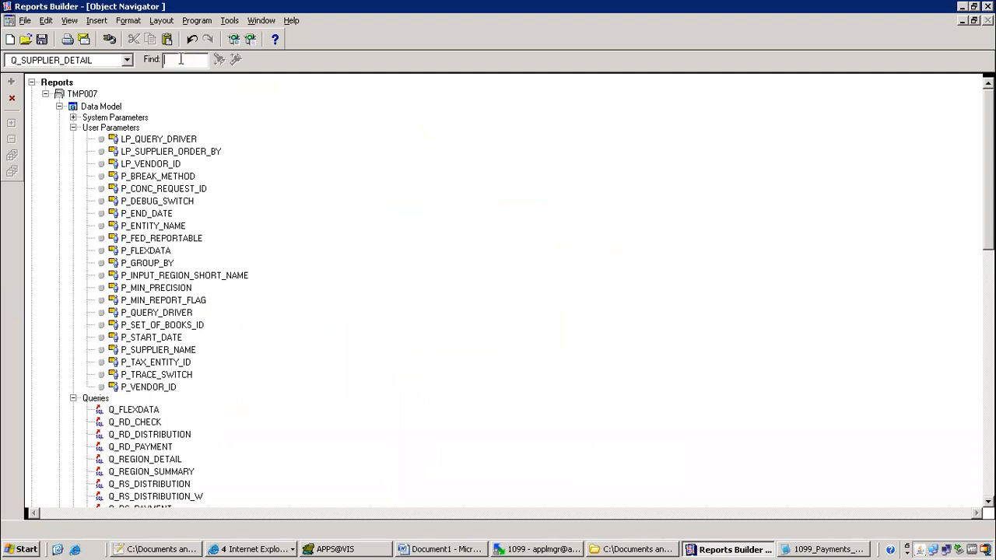
Find the placeholder and replace both spaces in its XML Tag with underscores, then close its Property Inspector
key("ctrl+v")
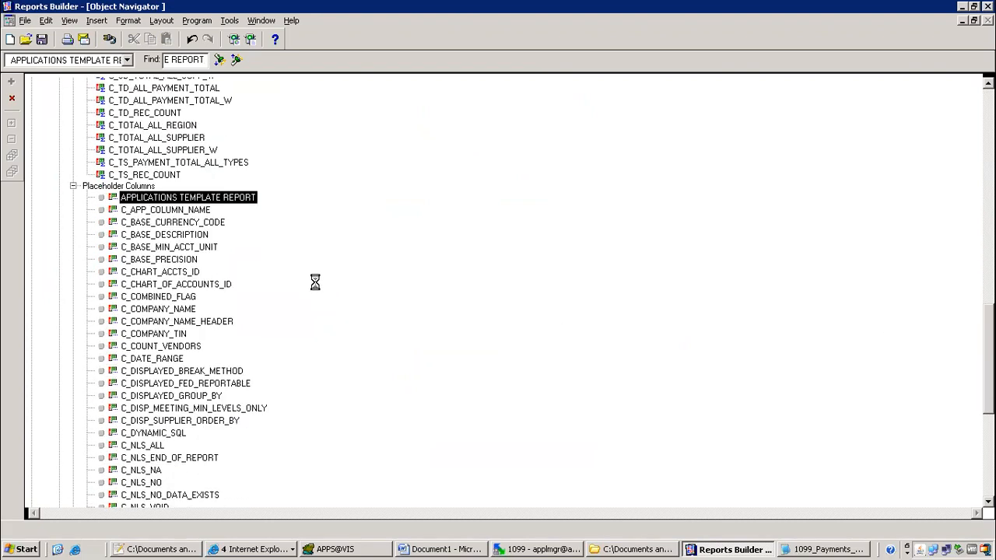
left_click(214, 279)
left_click(215, 274)
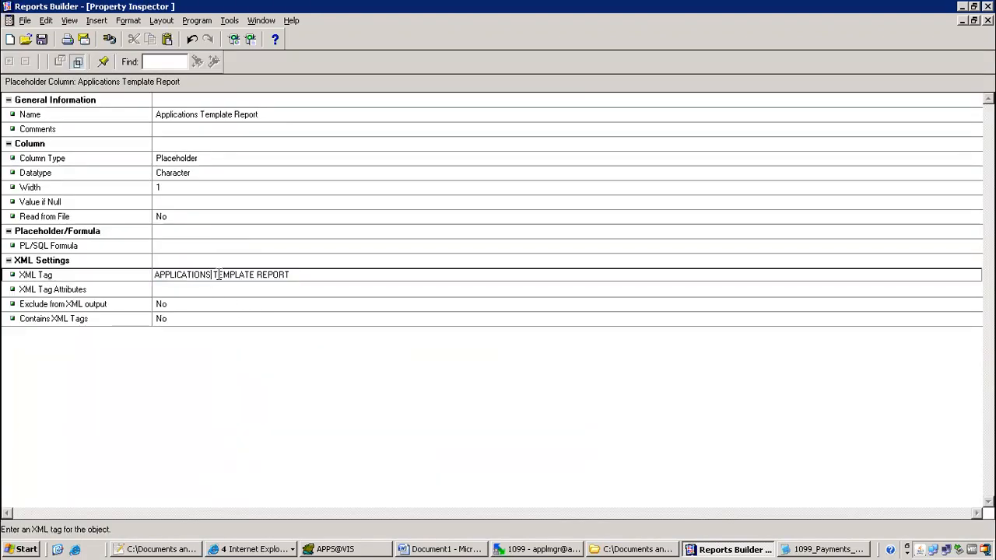
key("BackSpace")
type("_")
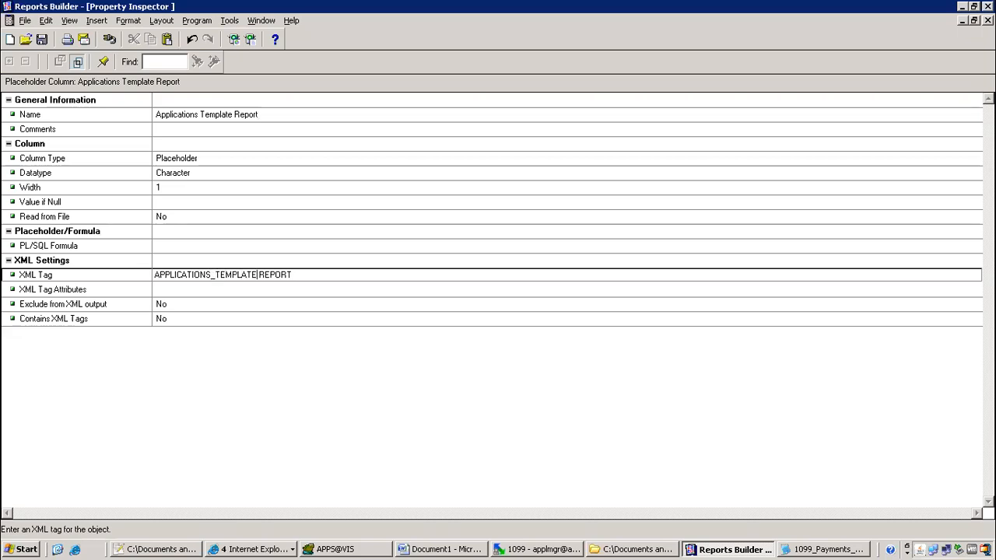
key("BackSpace")
type("_")
left_click(218, 239)
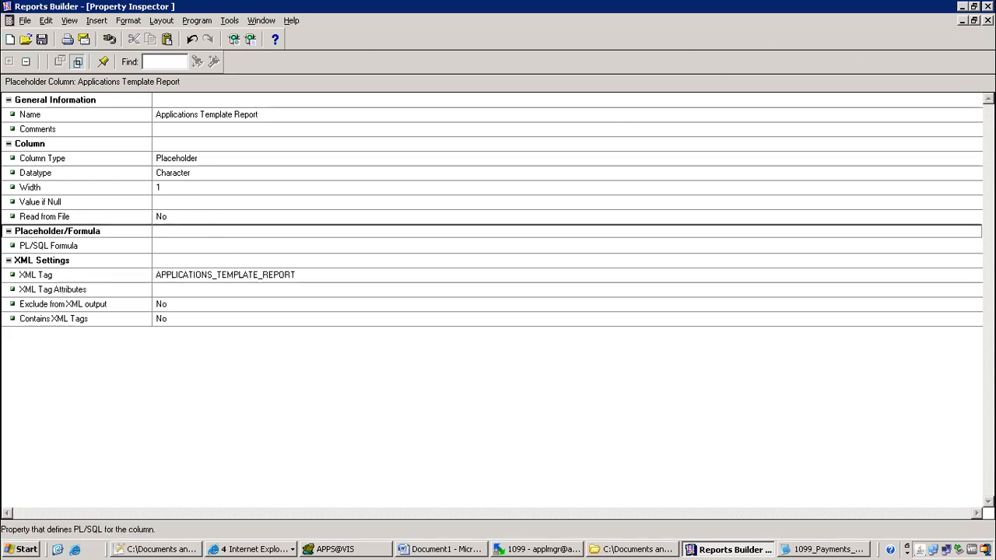
left_click(988, 20)
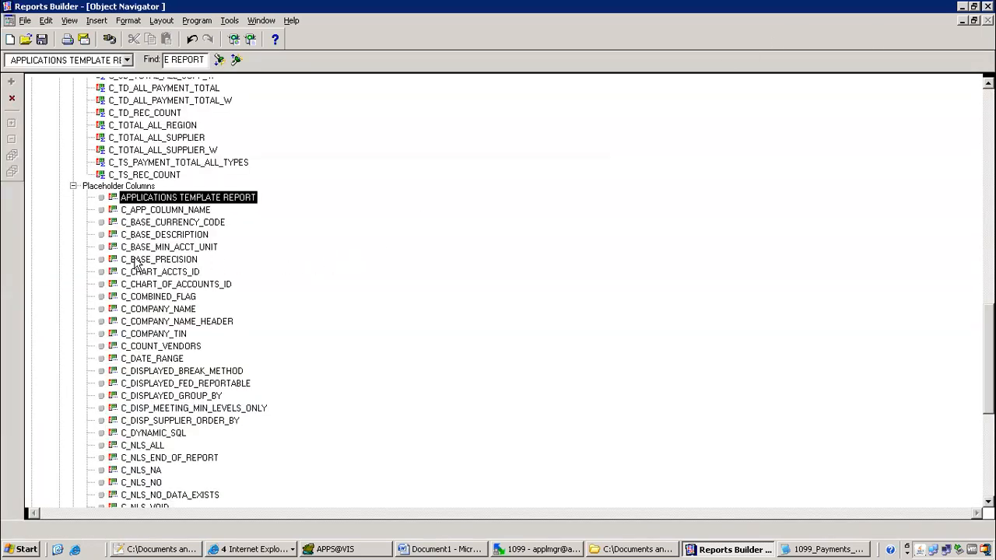
left_click(186, 226)
scroll(499, 296, "down", 8)
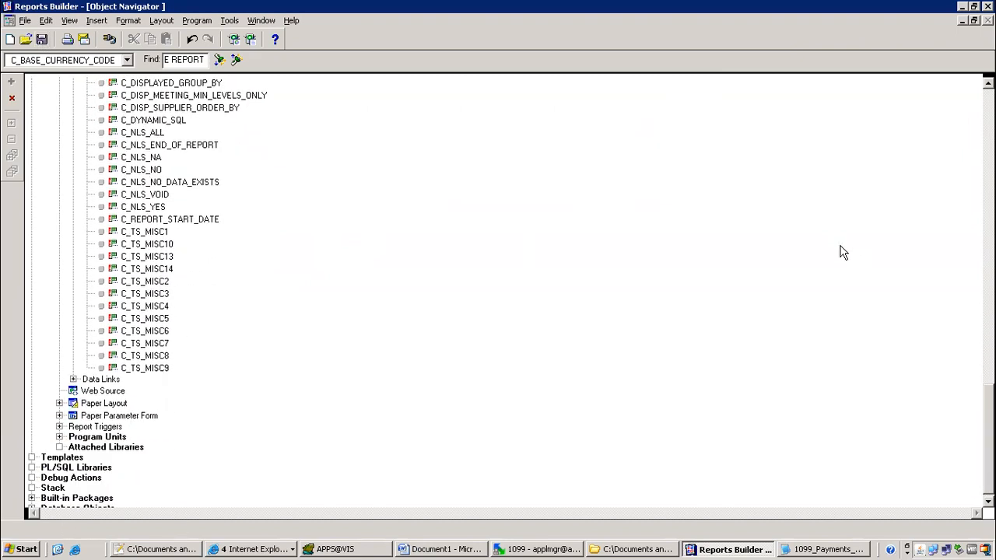
Upload the local ITMAPXT7RVTNEW.rdf to the server's US reports folder, overwriting the existing file
left_click(545, 550)
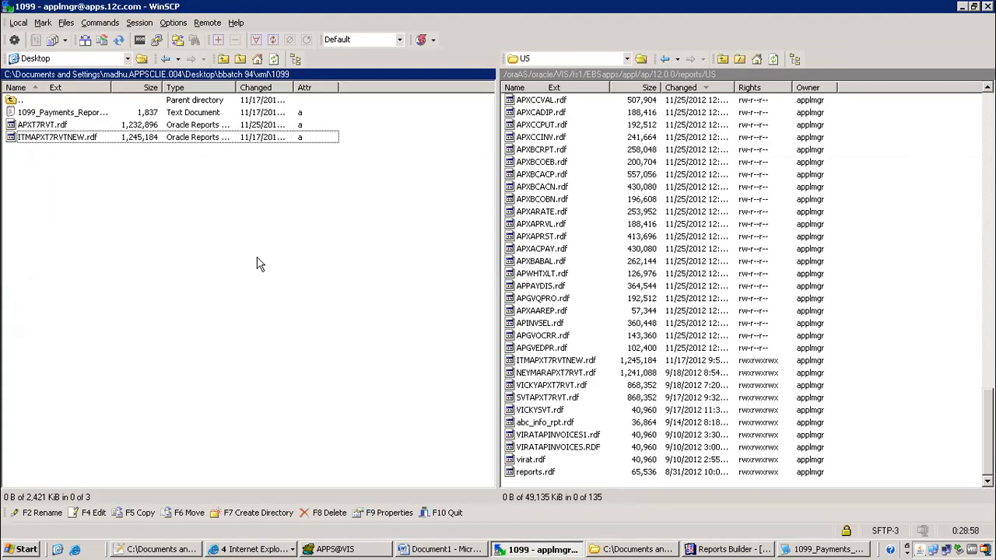
left_click_drag(88, 144, 565, 221)
left_click(529, 333)
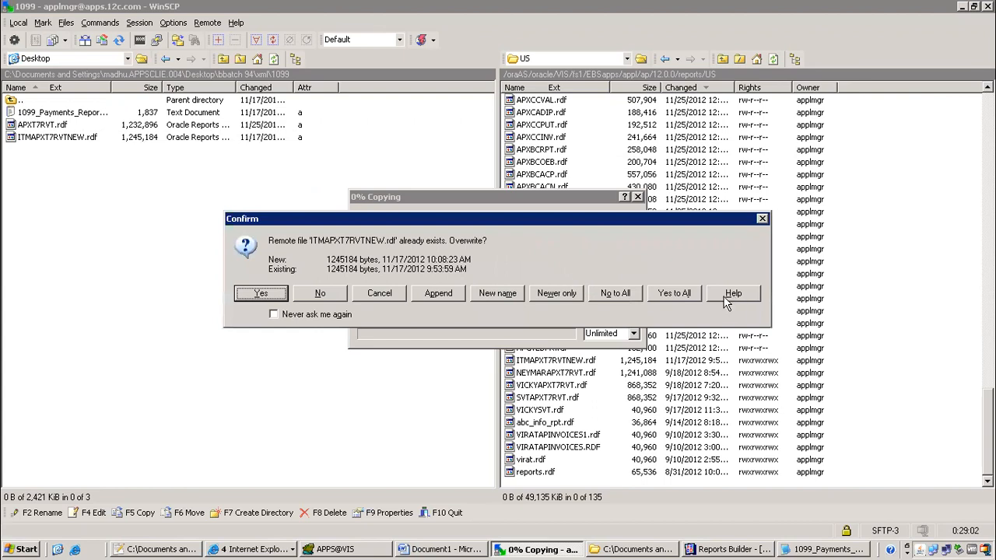
left_click(691, 293)
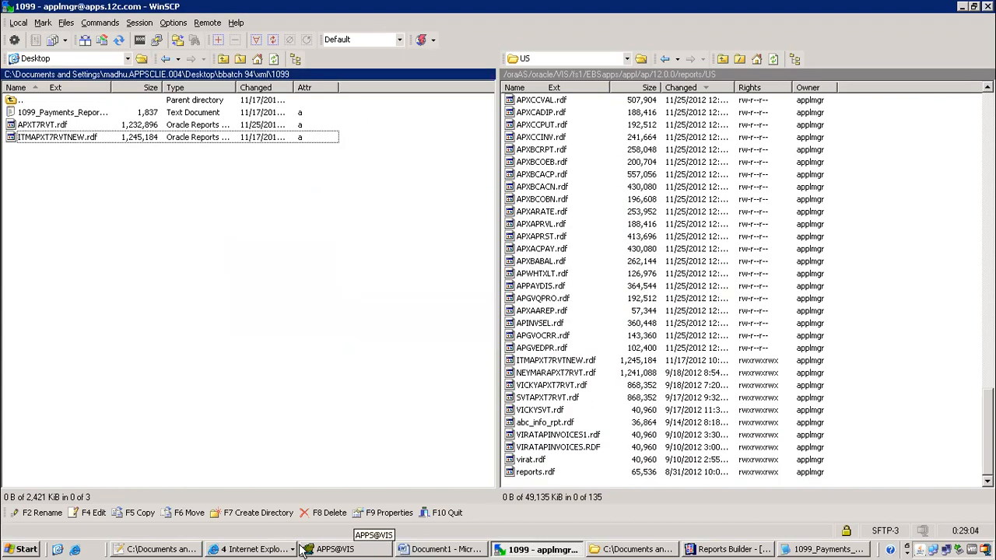
Return to Oracle Applications and start a new concurrent request submission
left_click(263, 550)
left_click(257, 504)
left_click(440, 92)
Submit a single request copied from the prior ITM 1099 Payments Report and refresh to show request 7554059
left_click(282, 310)
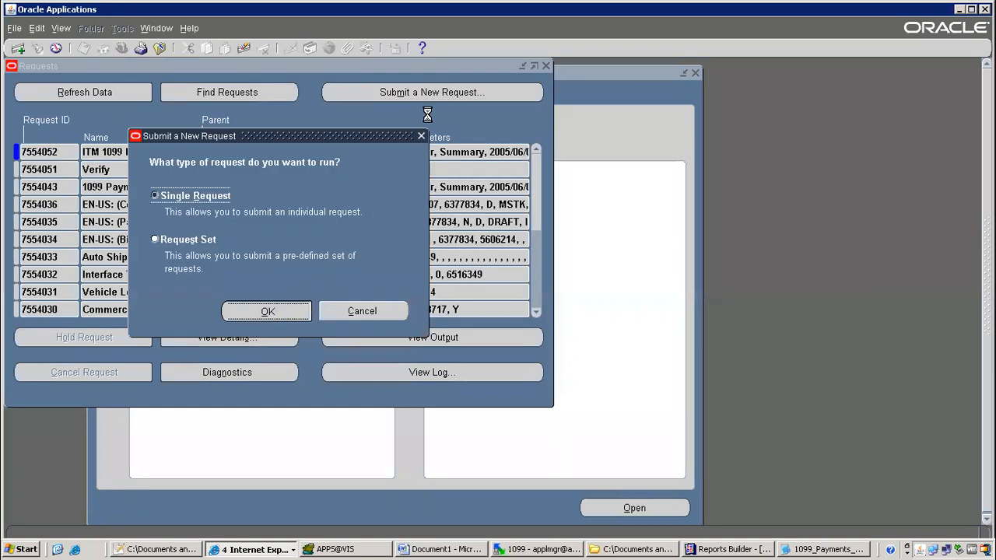
left_click(470, 101)
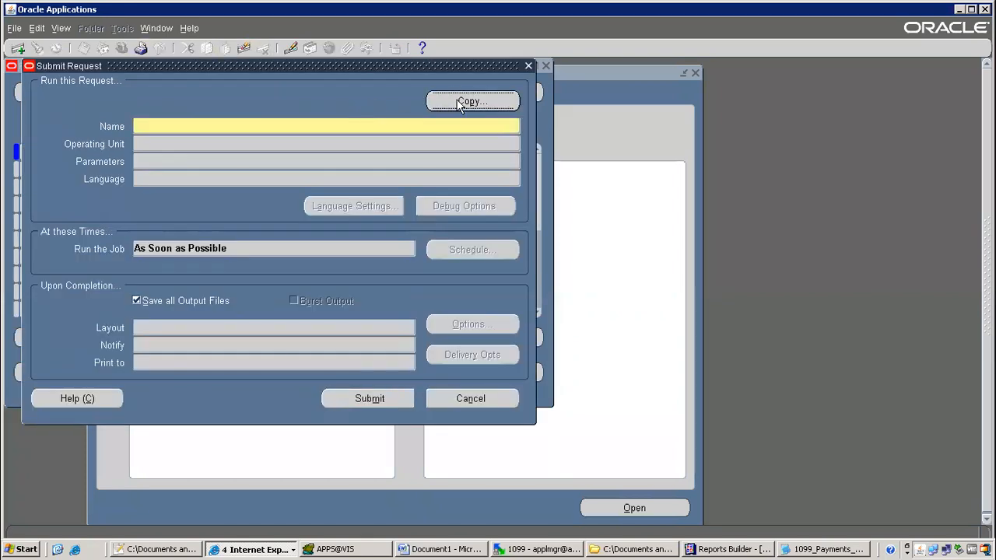
left_click(363, 405)
left_click(524, 336)
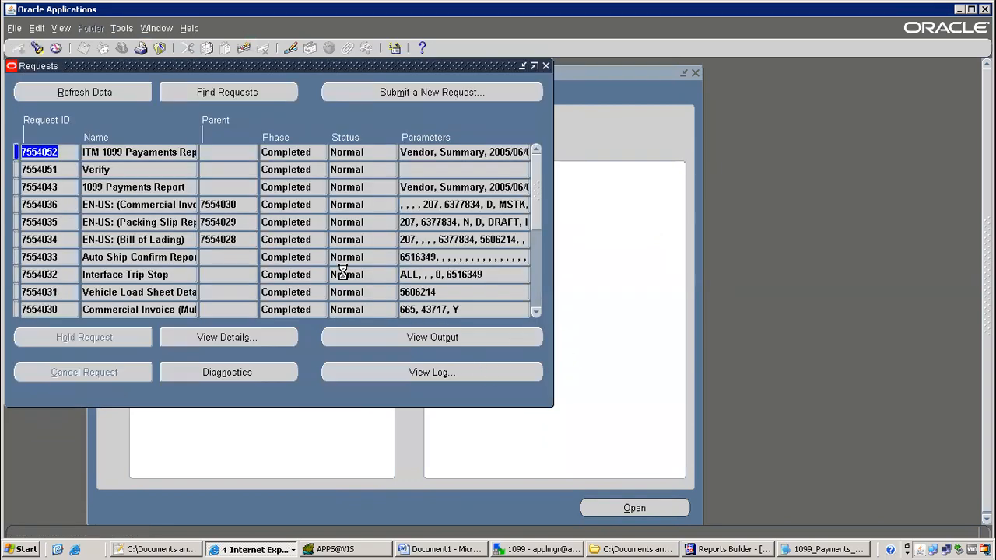
left_click(109, 100)
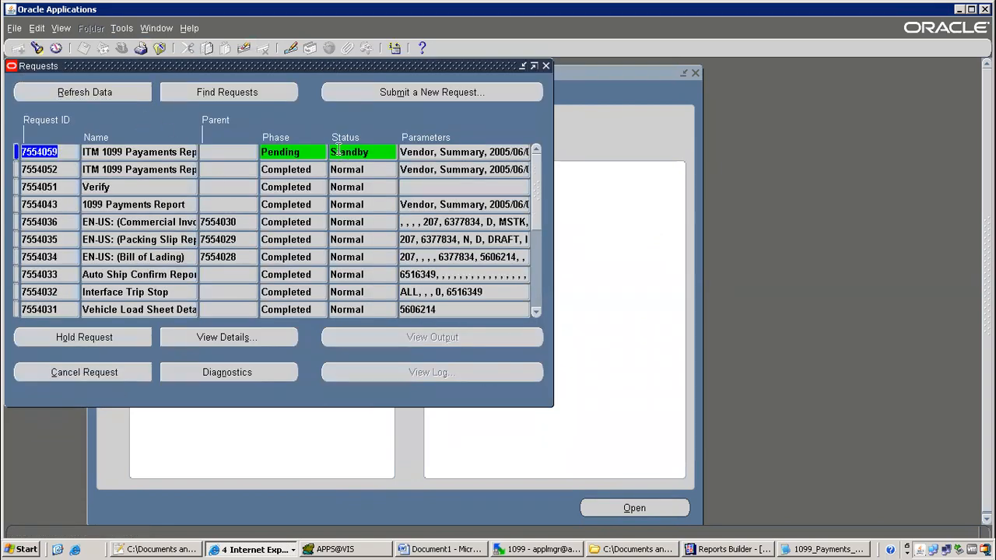
left_click(87, 99)
Refresh the Requests list repeatedly until request 7554059 shows phase Running, status Normal
left_click(104, 93)
left_click(110, 93)
left_click(112, 92)
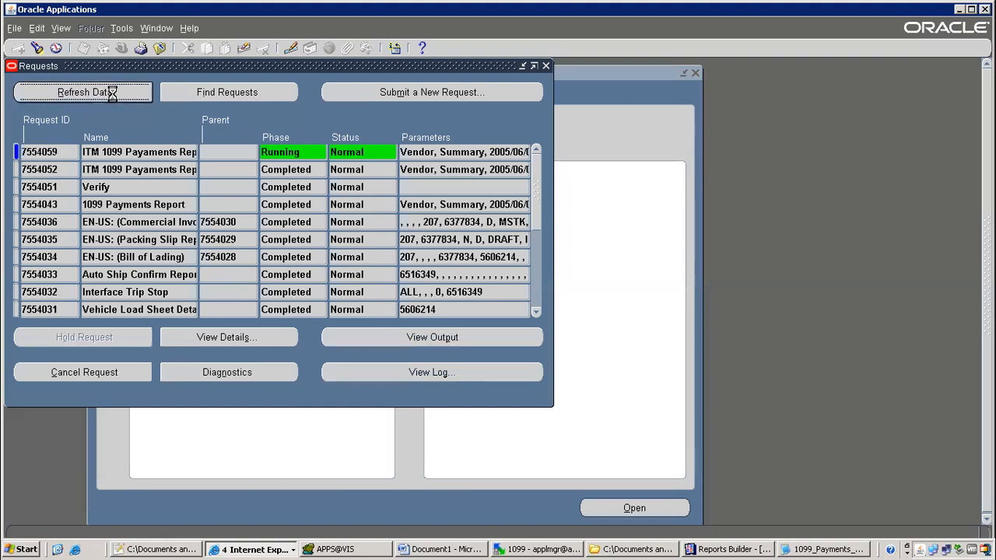
left_click(113, 94)
left_click(112, 92)
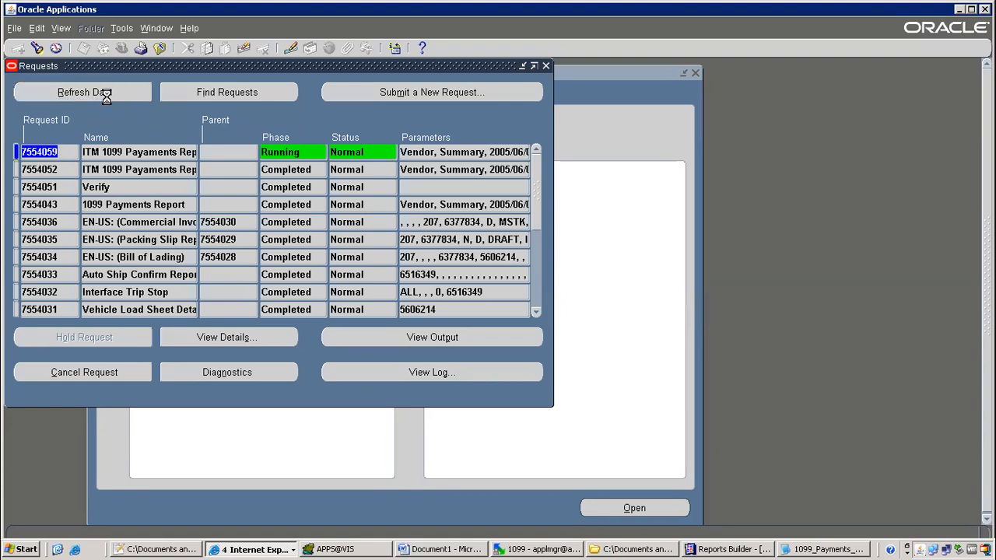
left_click(109, 94)
left_click(114, 93)
Refresh the Requests list repeatedly to see whether request 7554059 has finished
left_click(102, 92)
left_click(112, 95)
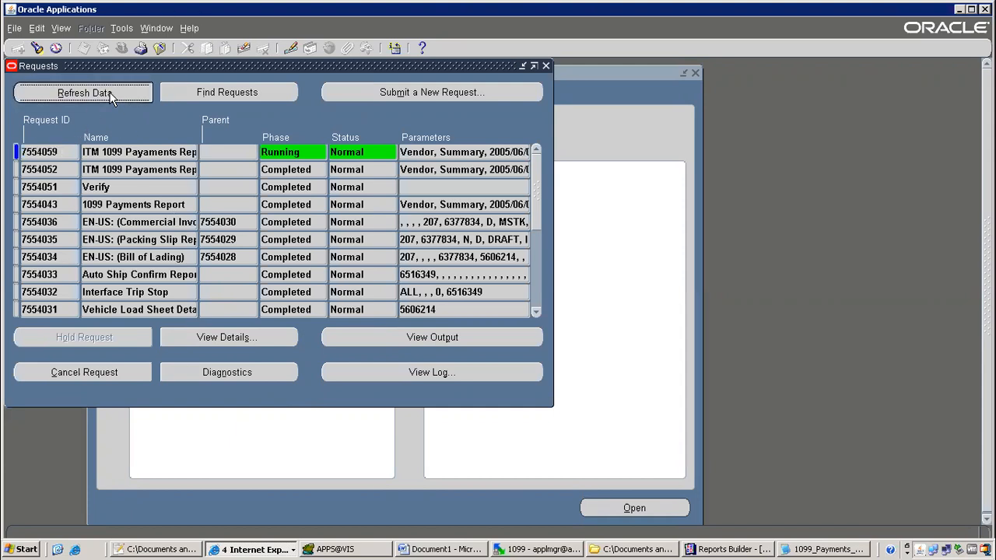
left_click(140, 152)
left_click(112, 92)
left_click(111, 91)
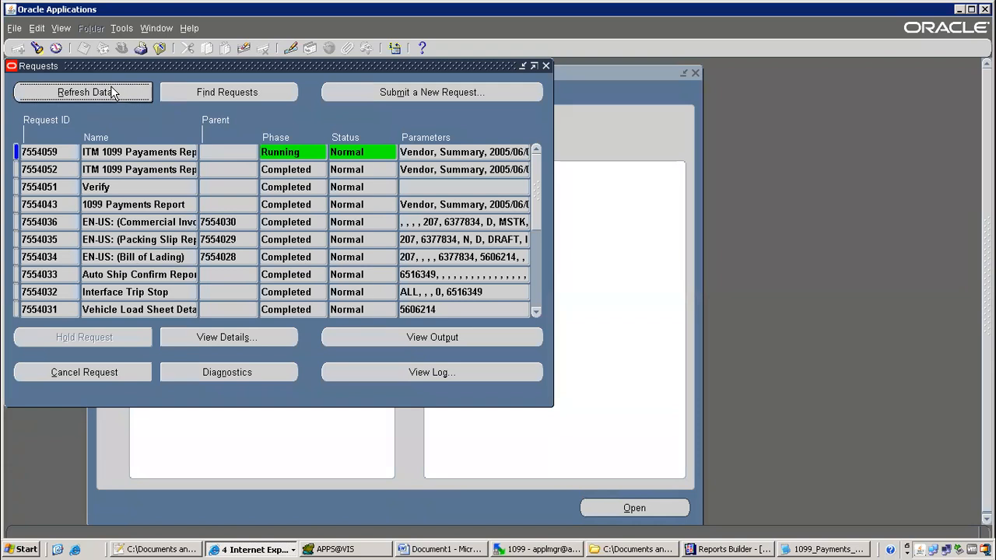
left_click(112, 92)
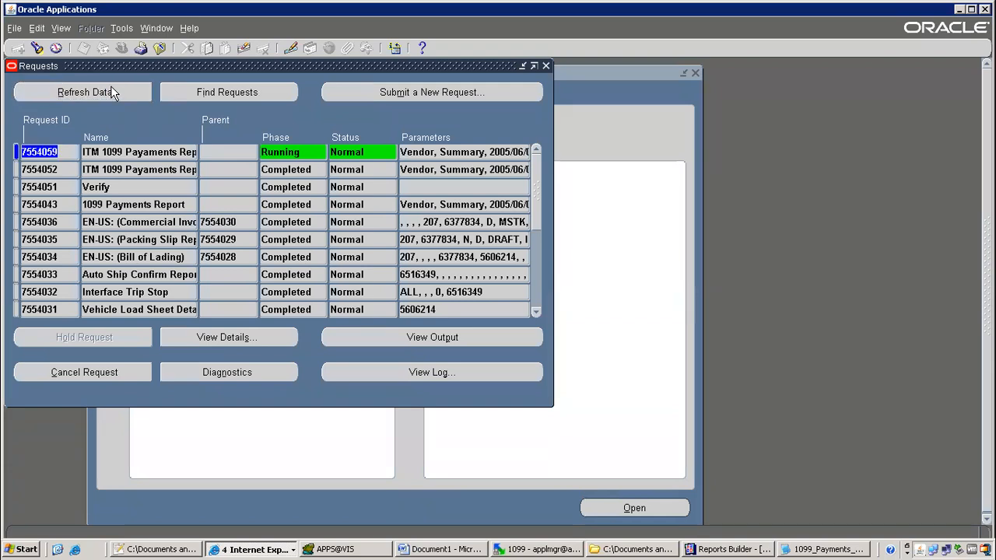
left_click(112, 92)
left_click(112, 92)
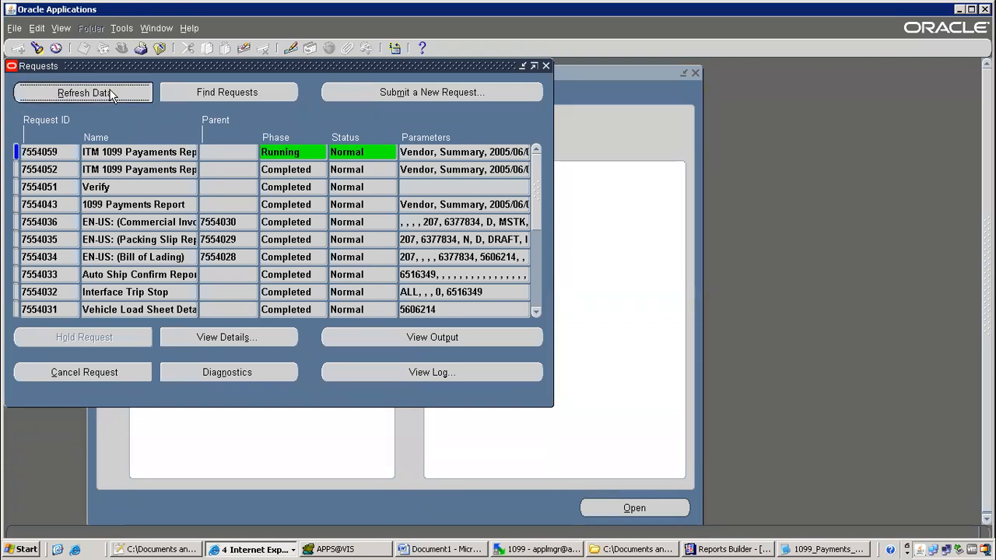
left_click(112, 92)
left_click(112, 93)
left_click(111, 93)
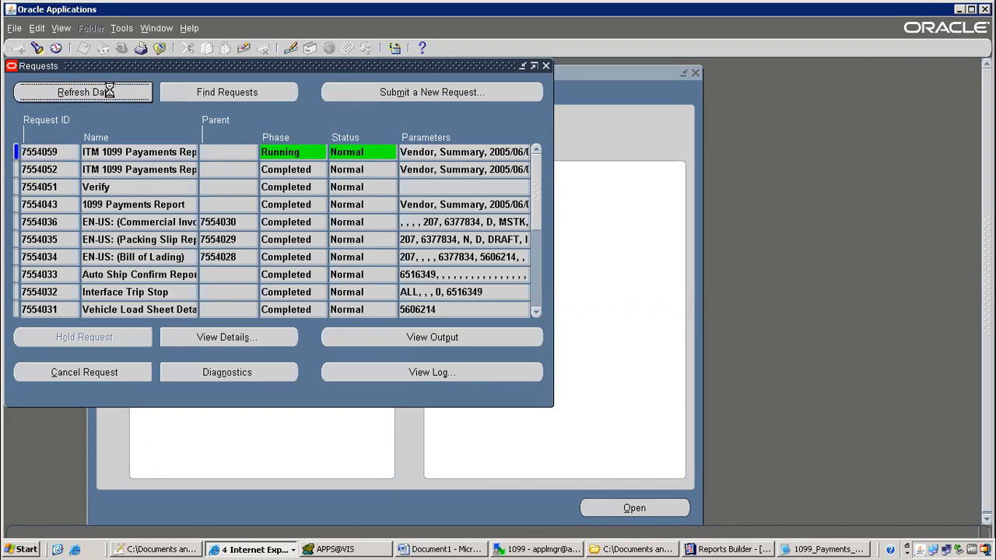
left_click(112, 93)
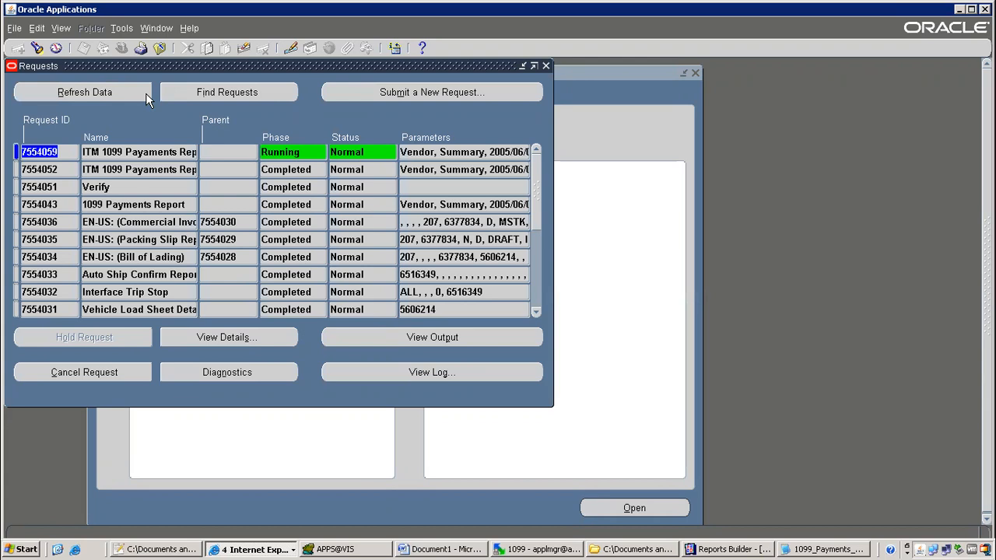
mouse_move(654, 10)
left_click(109, 93)
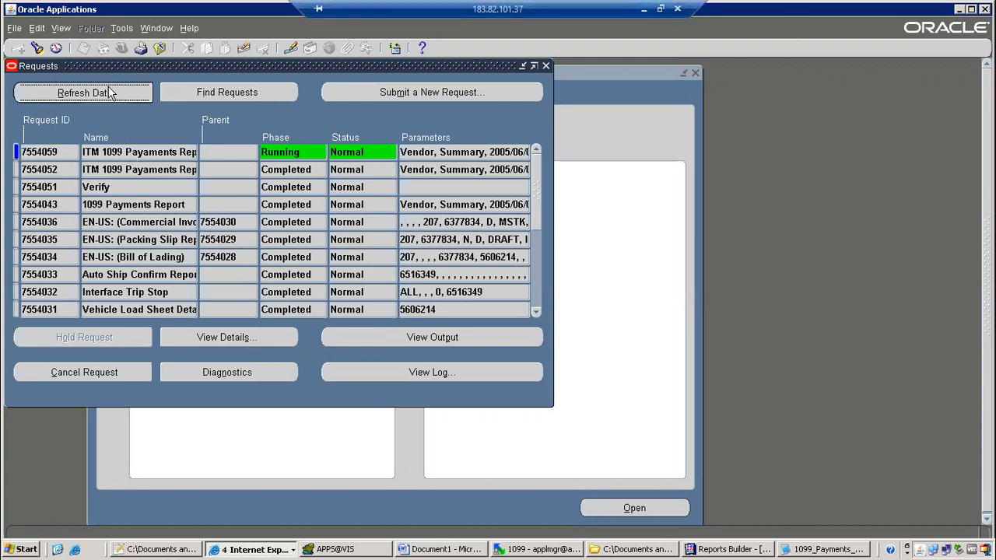
left_click(109, 93)
left_click(110, 92)
left_click(110, 93)
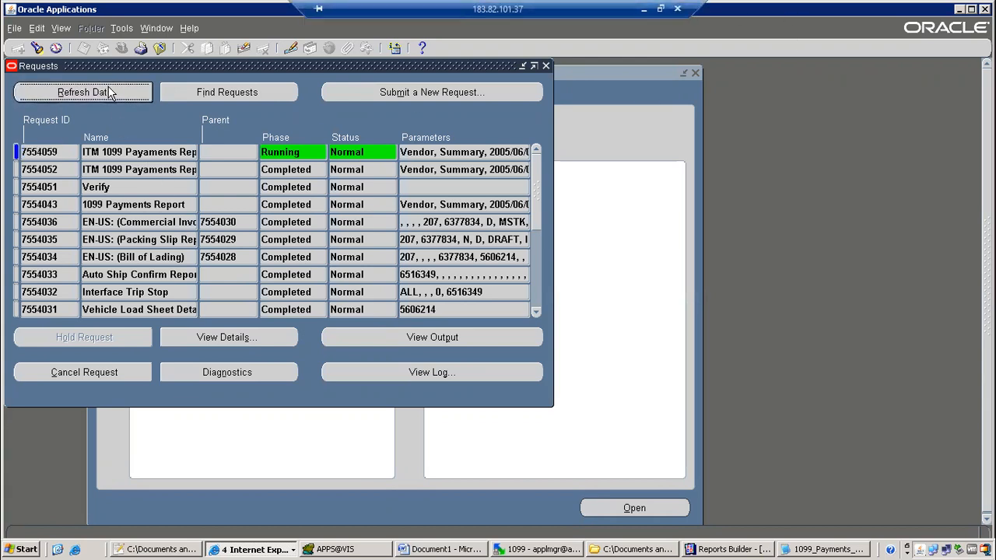
Close the Requests window and reopen it through View > Requests > Find
left_click(546, 66)
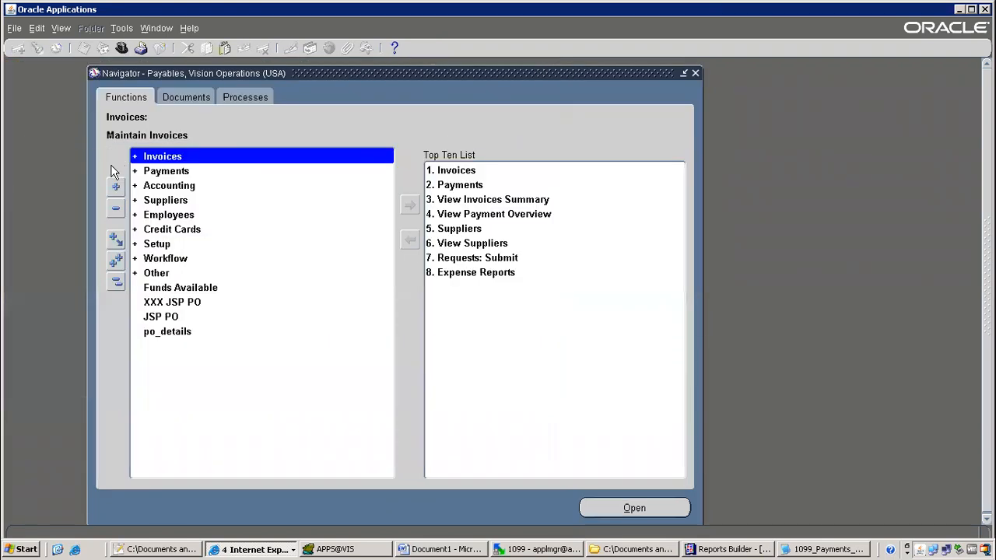
left_click(61, 28)
left_click(90, 218)
left_click(444, 378)
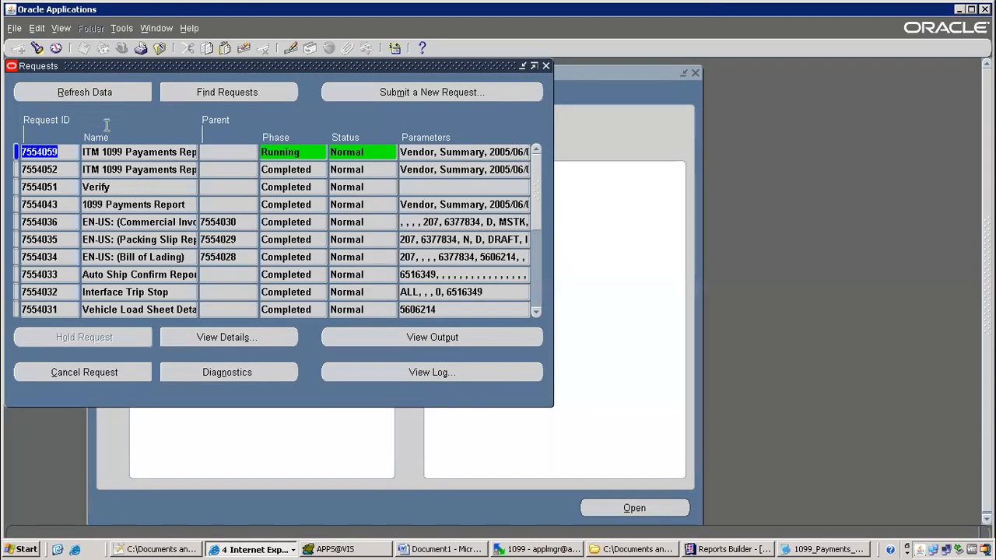
Refresh the reopened list, confirming 7554059 is still running, then minimize the remote desktop
left_click(105, 92)
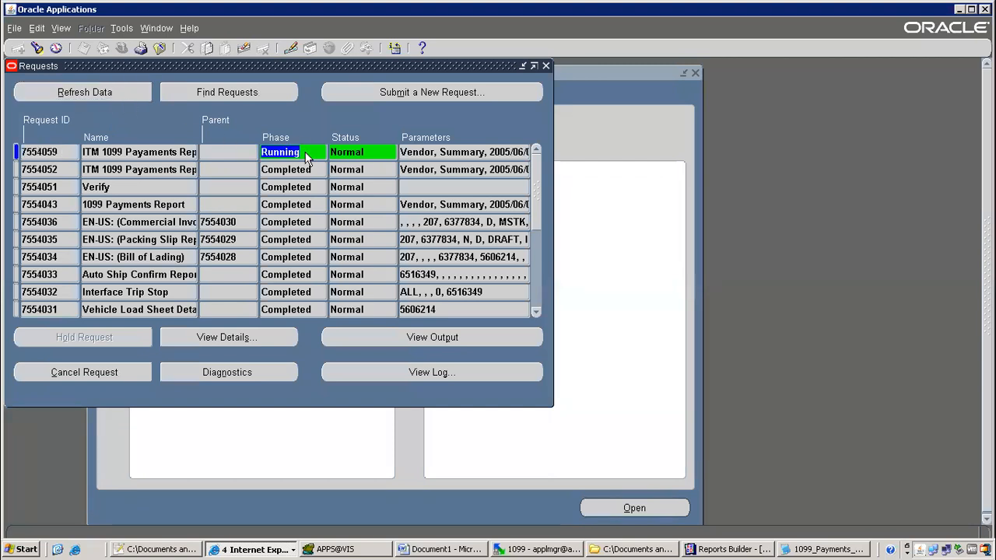
left_click(113, 95)
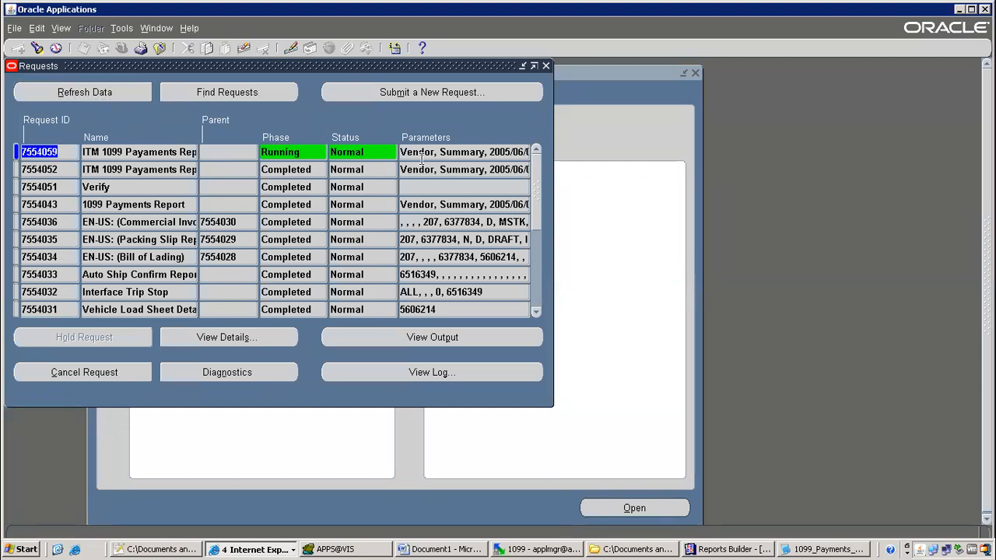
left_click(134, 95)
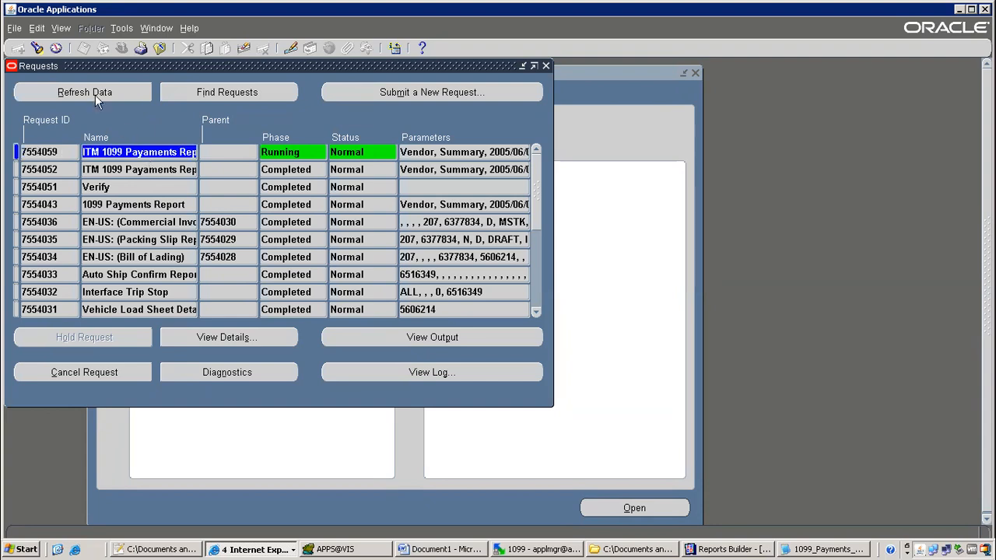
left_click(100, 93)
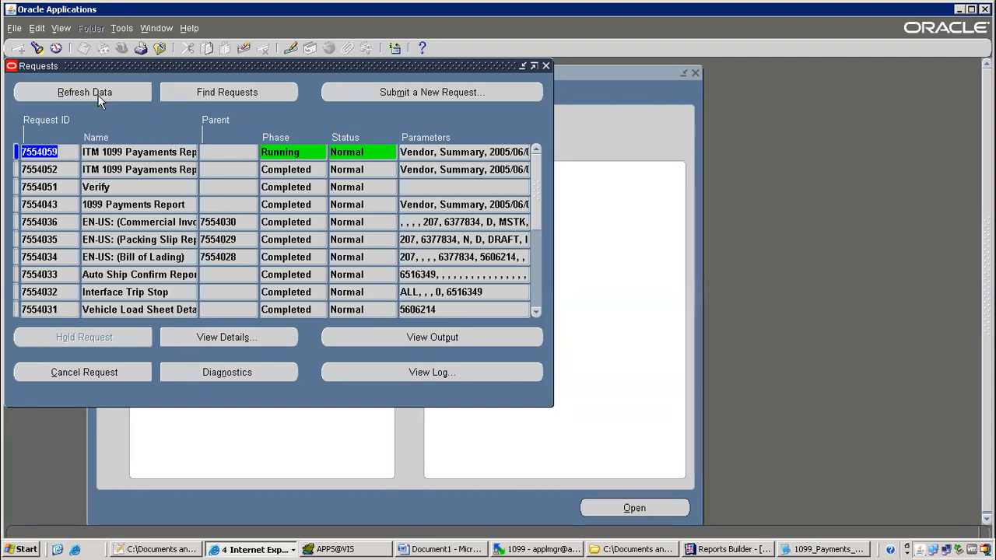
left_click(127, 95)
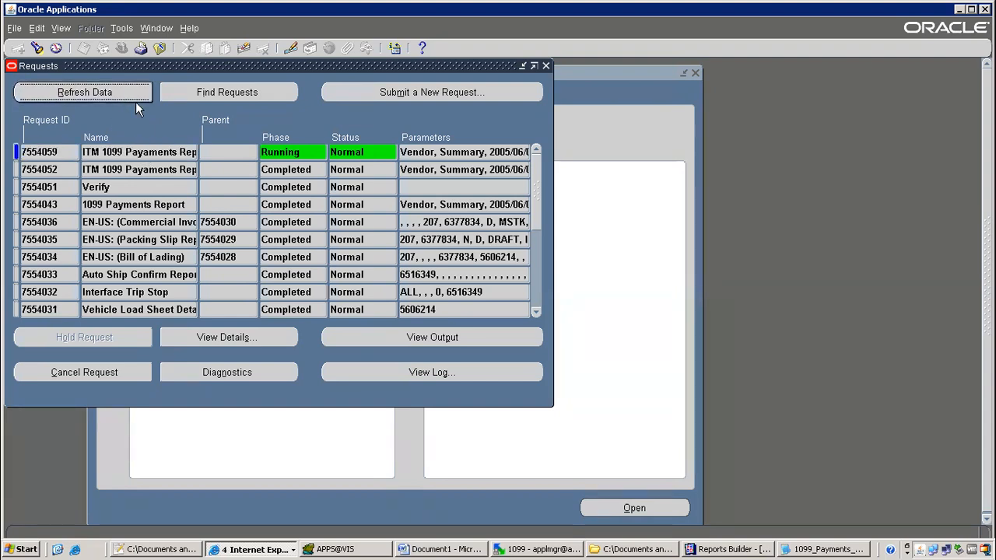
left_click(120, 94)
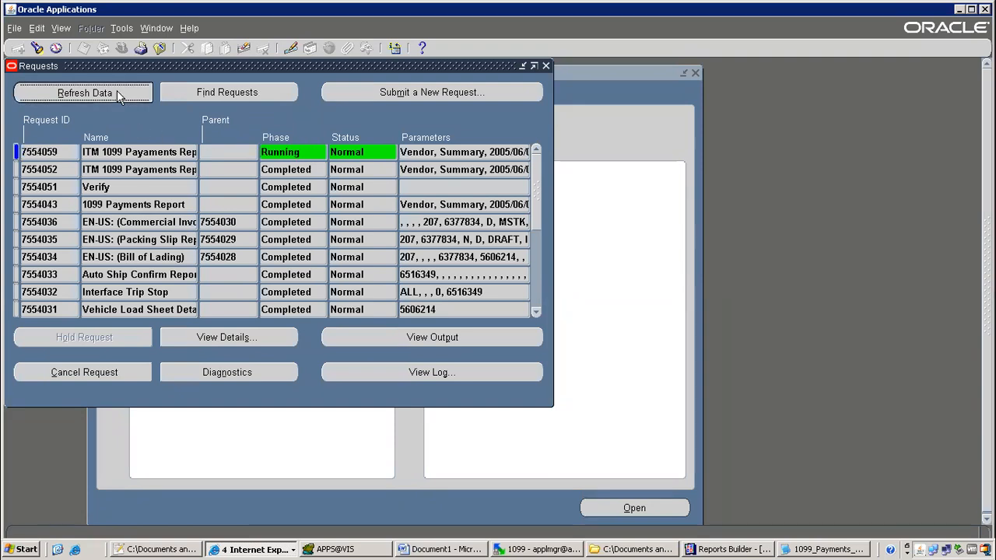
left_click(123, 93)
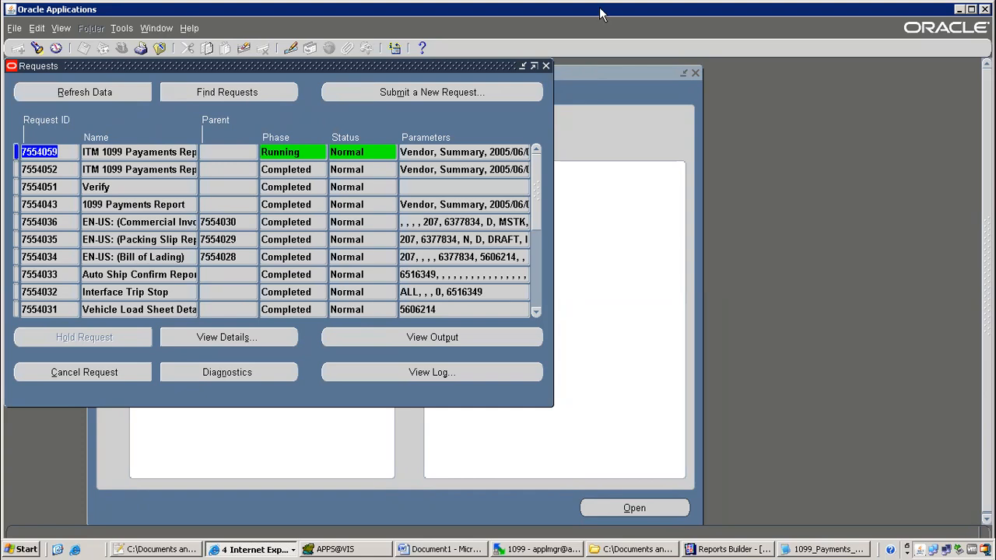
left_click(644, 10)
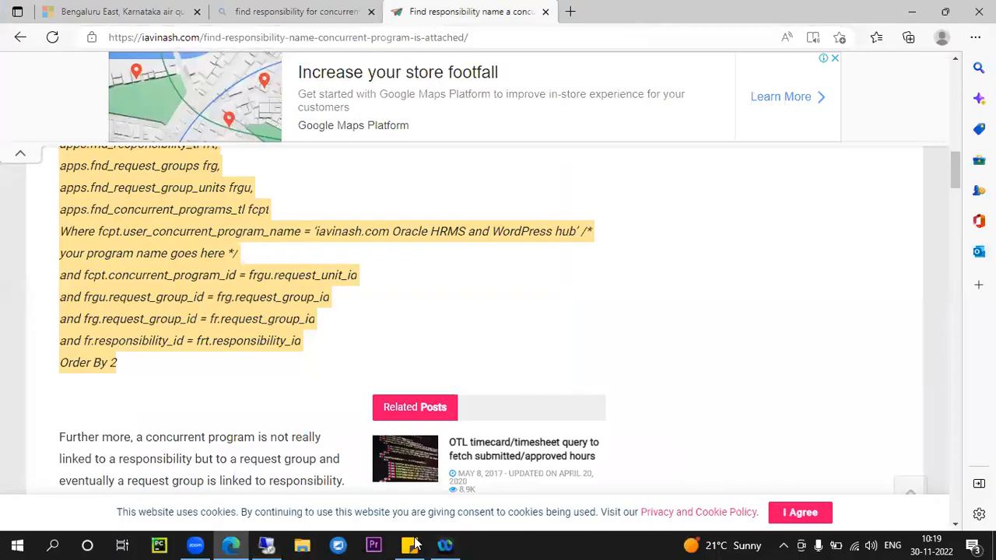
left_click(199, 543)
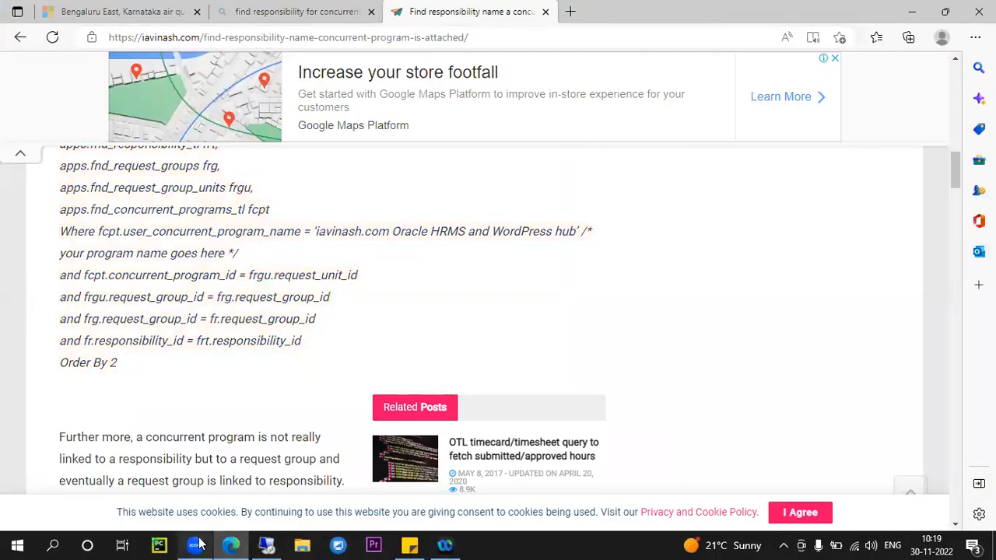
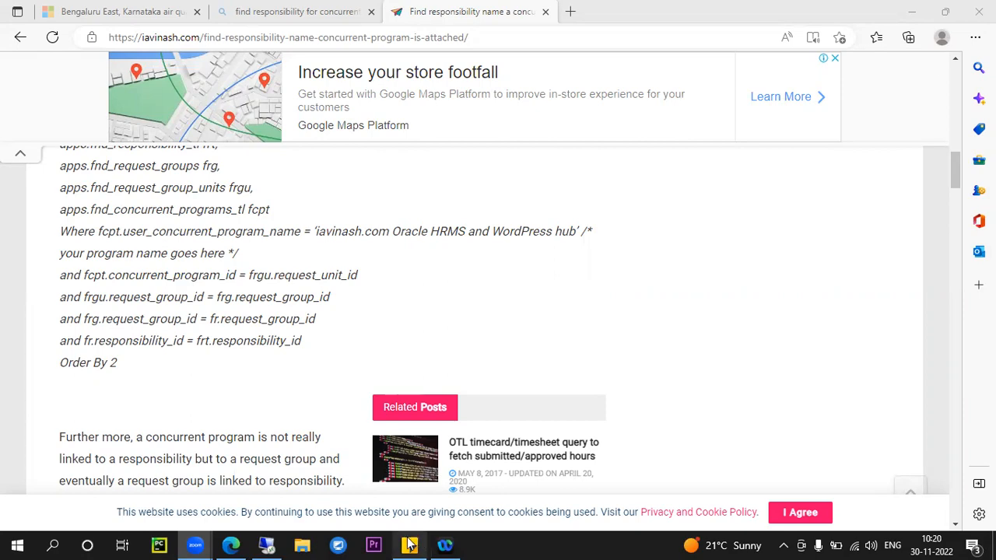
Bring Oracle Applications forward and refresh the Requests list repeatedly to check the newest request
left_click(266, 545)
left_click(84, 92)
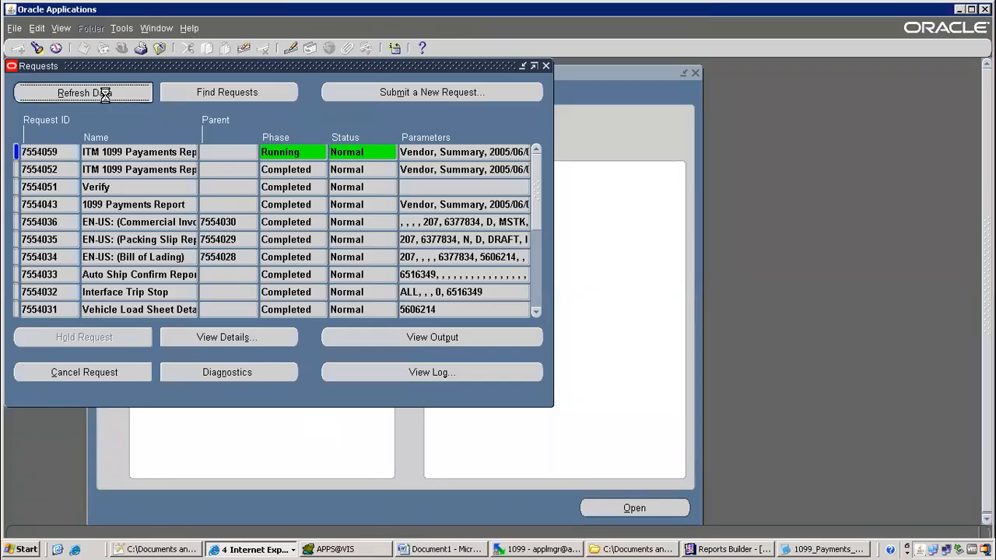
left_click(176, 154)
left_click(108, 94)
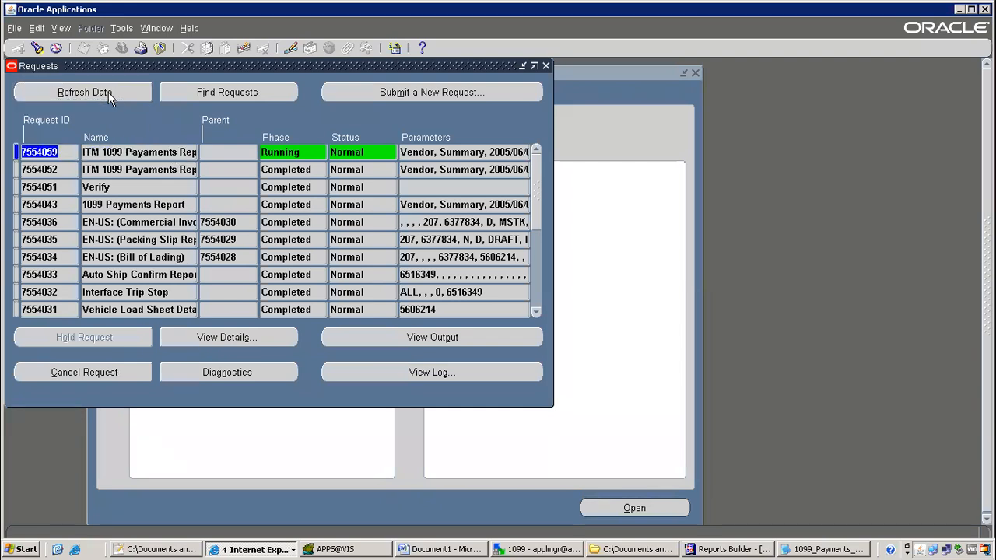
left_click(108, 93)
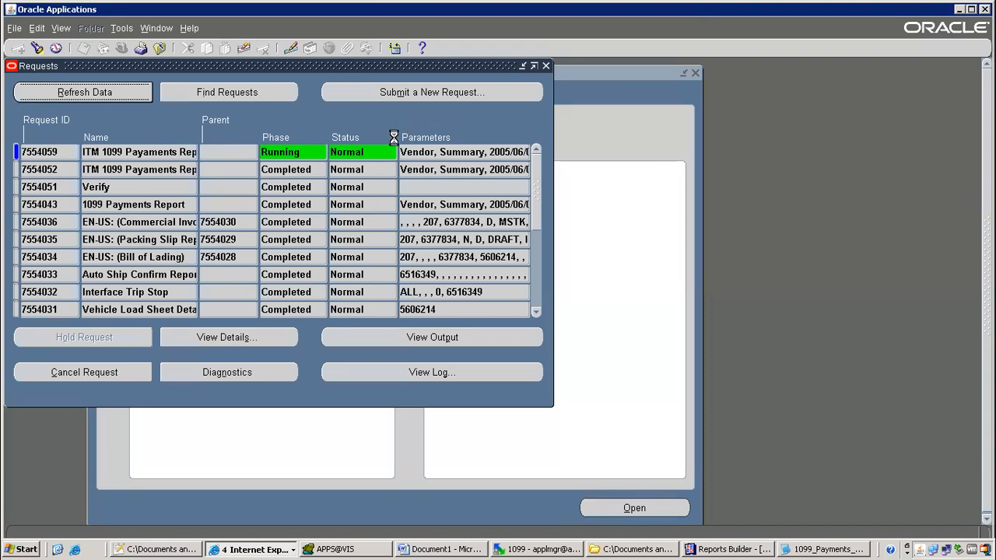
left_click(120, 153)
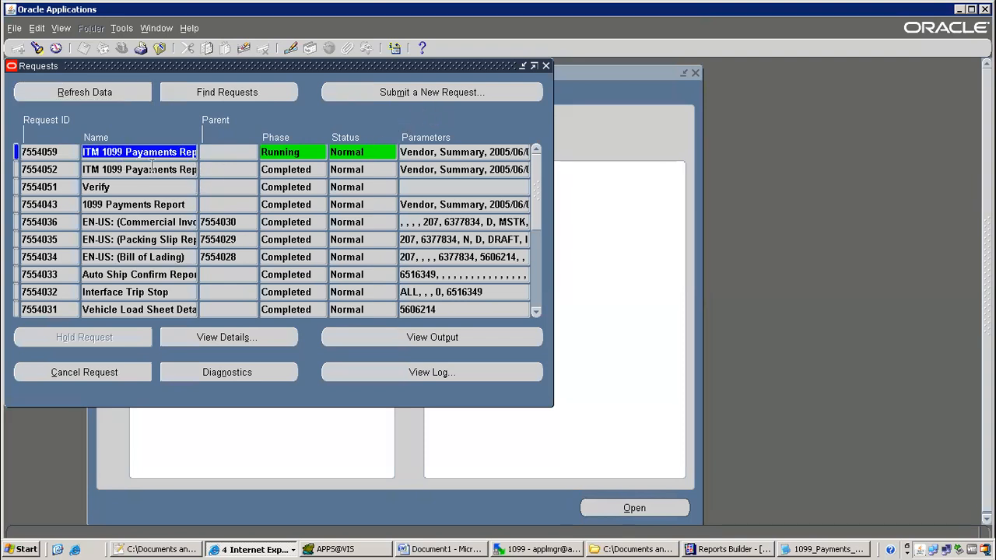
left_click(95, 97)
left_click(96, 94)
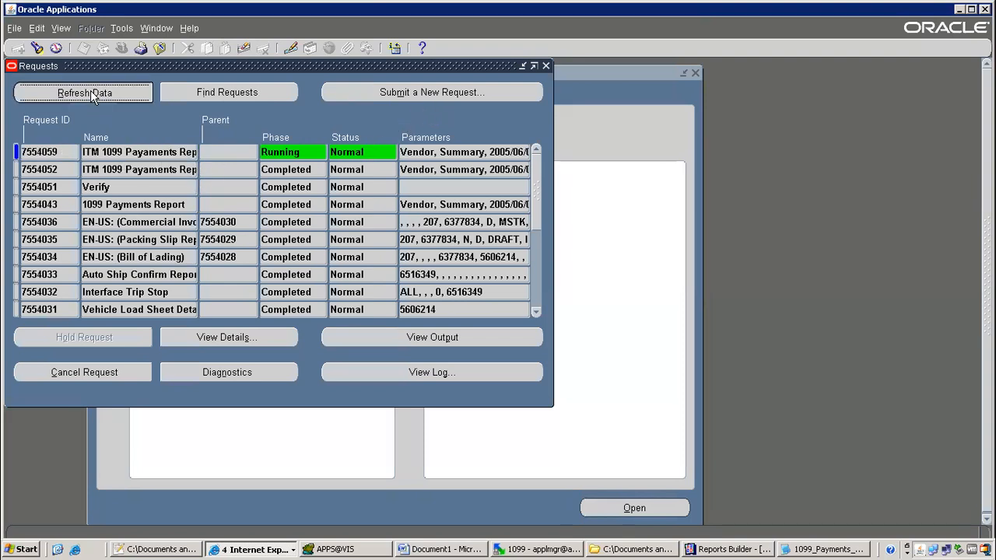
Reopen Requests through View > Requests > Find, refresh it, and show the desktop
left_click(160, 49)
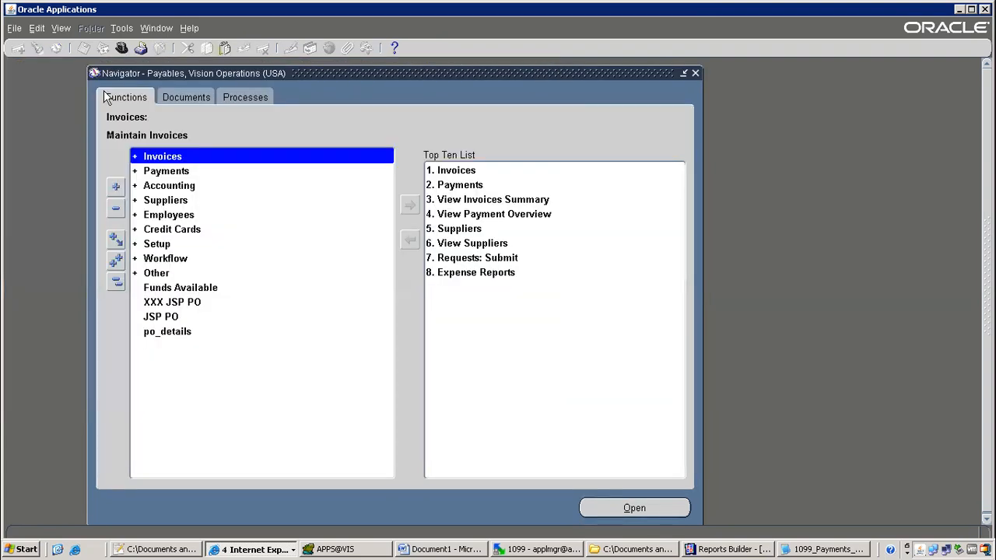
left_click(62, 28)
left_click(74, 214)
left_click(425, 381)
left_click(78, 92)
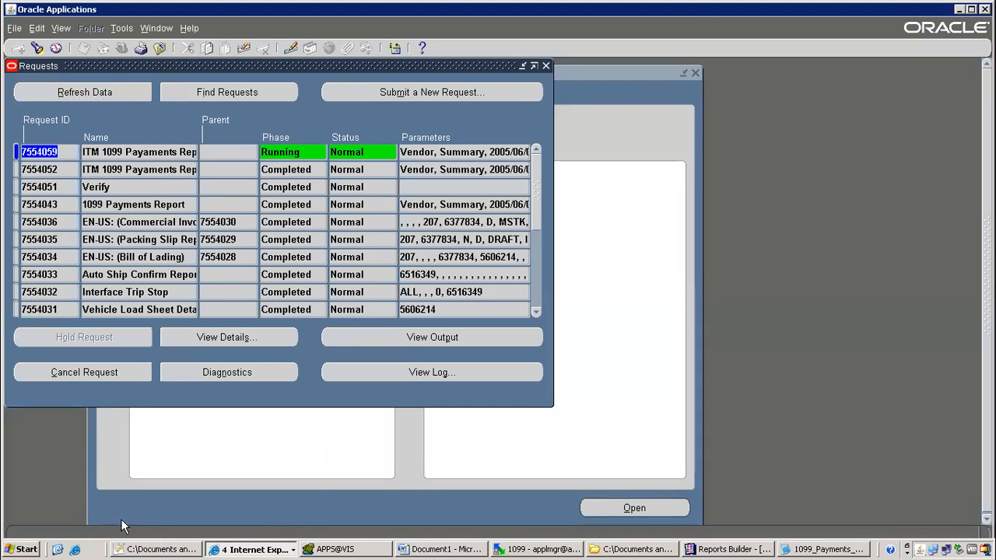
left_click(57, 549)
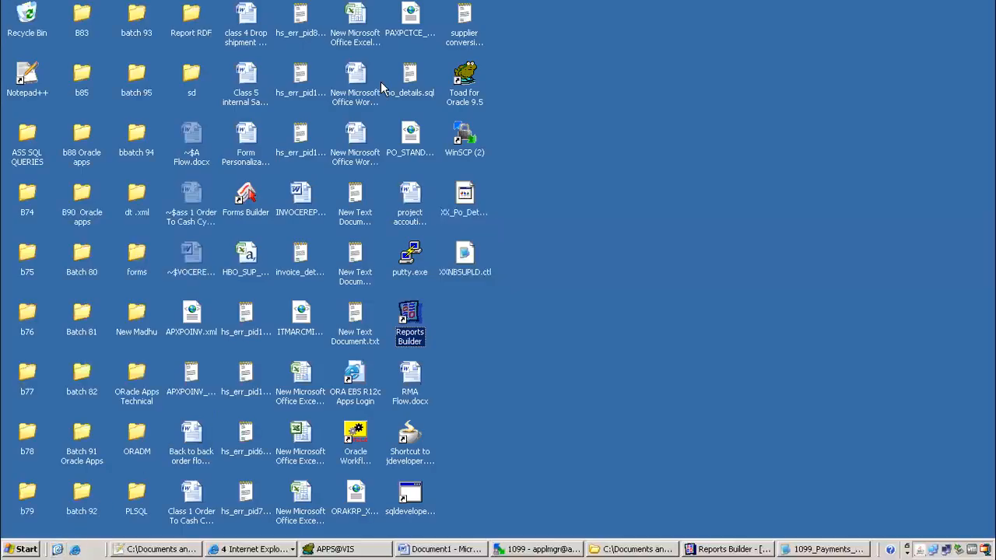
Browse the Desktop folders (b77, b76, Batch 80) to reach b78\1099
left_click(599, 203)
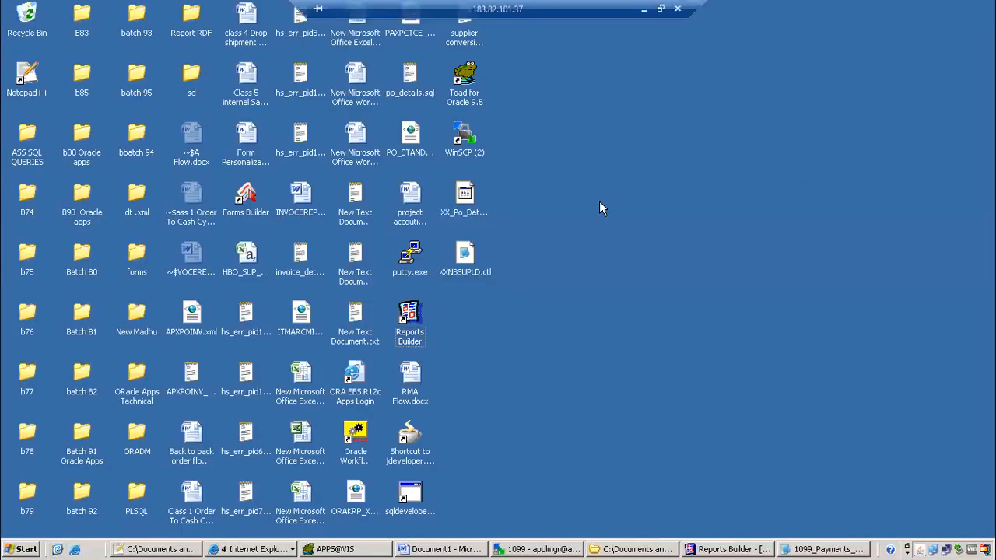
double_click(23, 375)
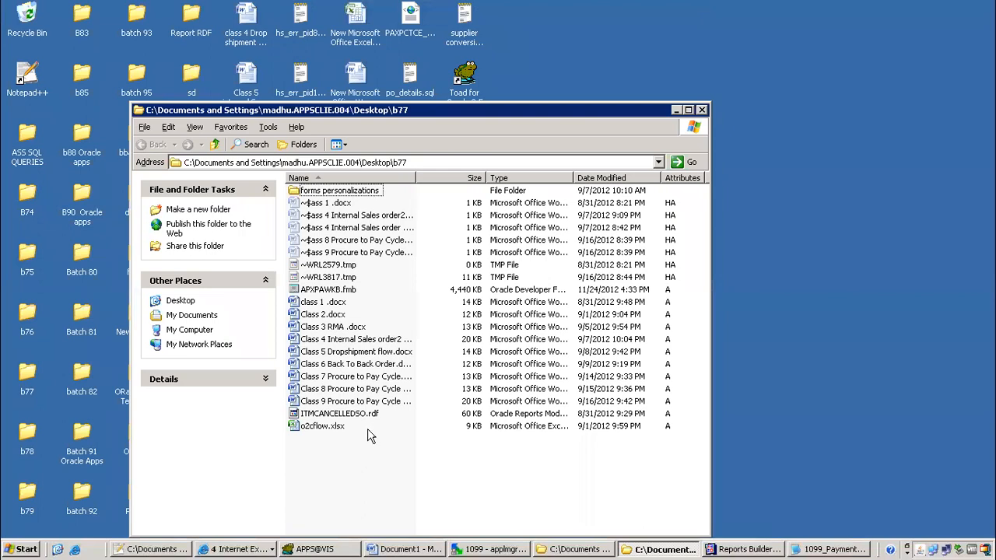
double_click(25, 323)
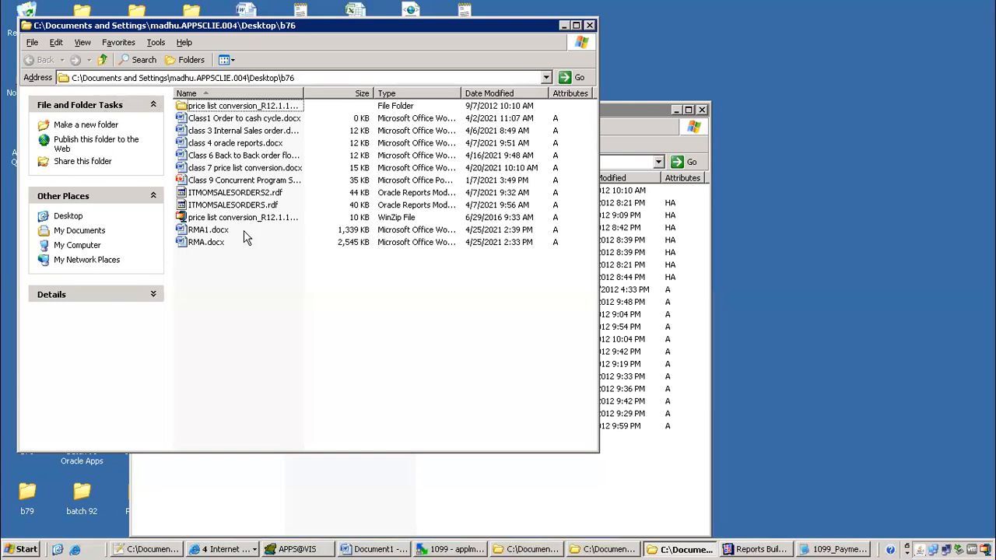
left_click(102, 60)
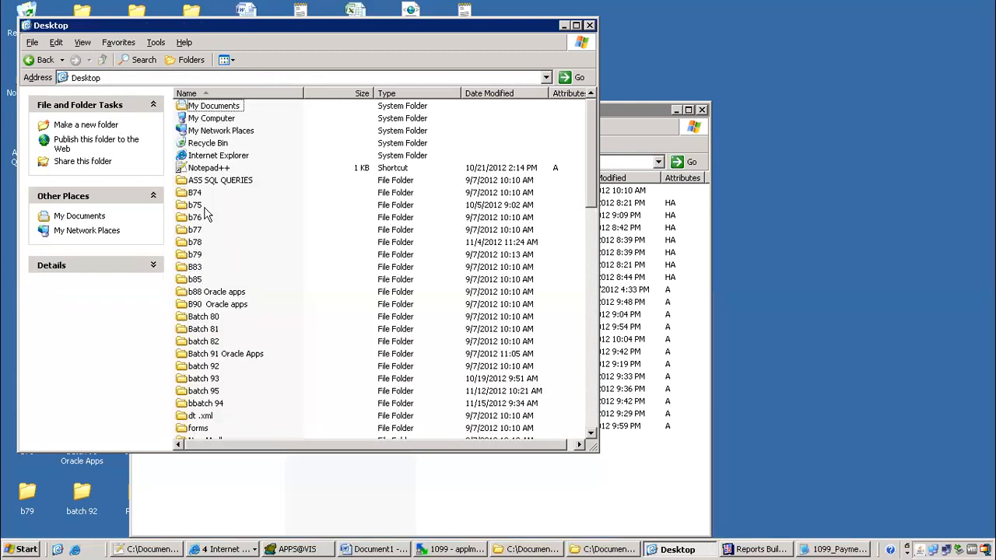
double_click(204, 317)
scroll(221, 201, "down", 2)
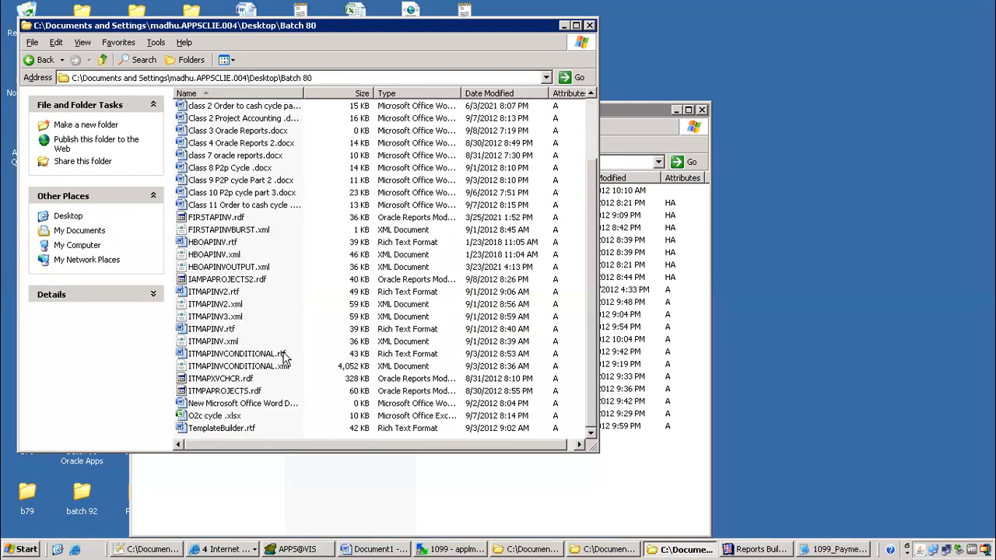
scroll(284, 357, "up", 2)
scroll(278, 342, "down", 2)
left_click(102, 59)
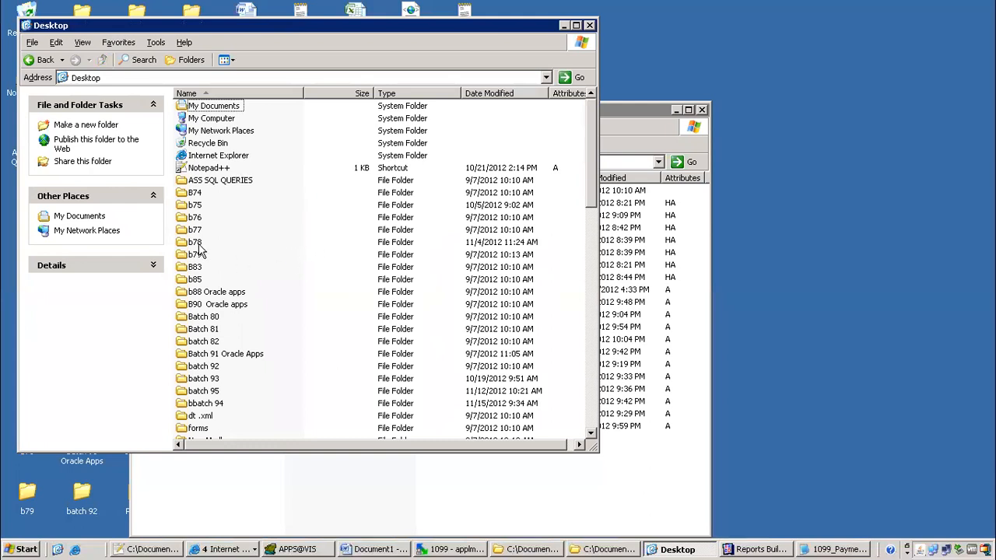
double_click(196, 244)
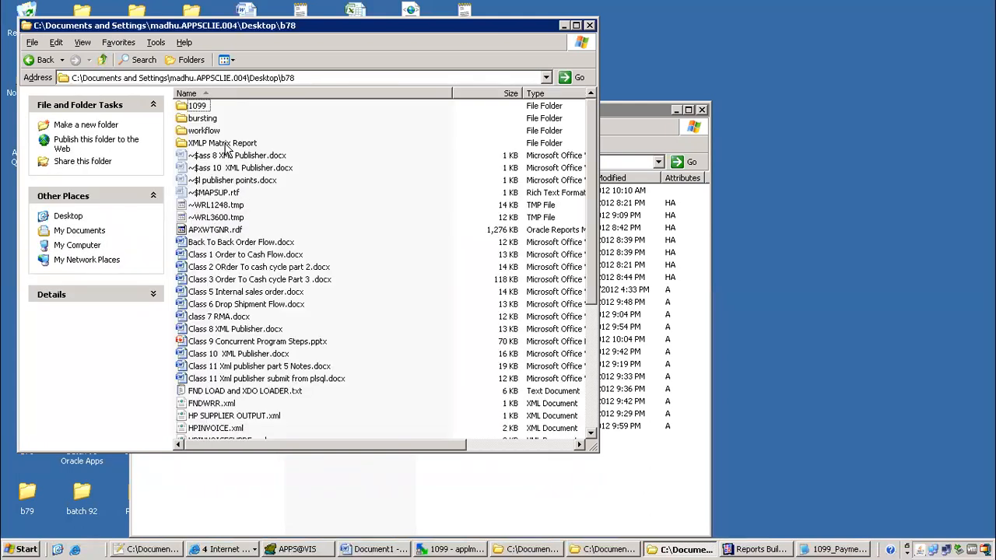
scroll(289, 263, "down", 6)
scroll(292, 311, "up", 6)
double_click(197, 106)
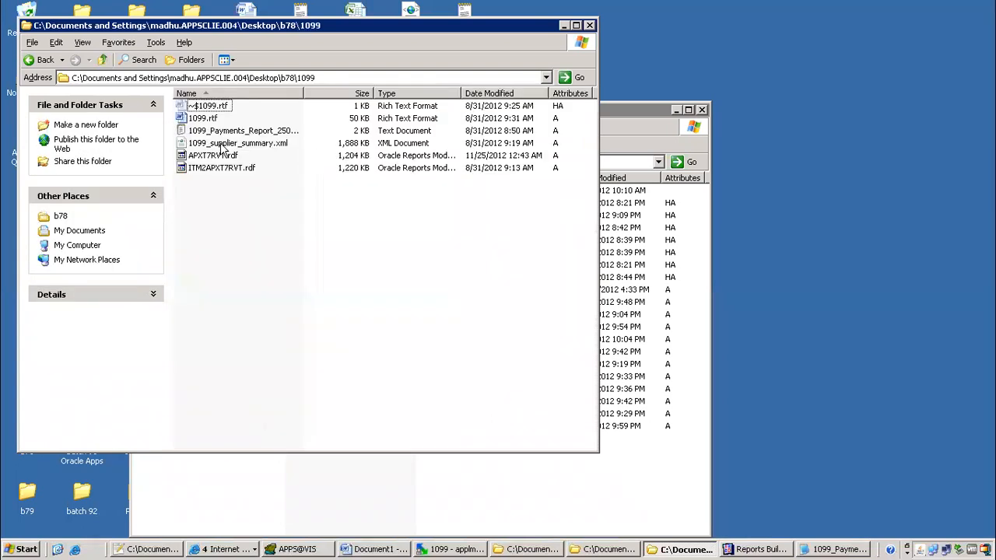
Widen the name column and copy 1099_supplier_summary.xml
left_click_drag(303, 89, 392, 83)
left_click(283, 151)
right_click(283, 151)
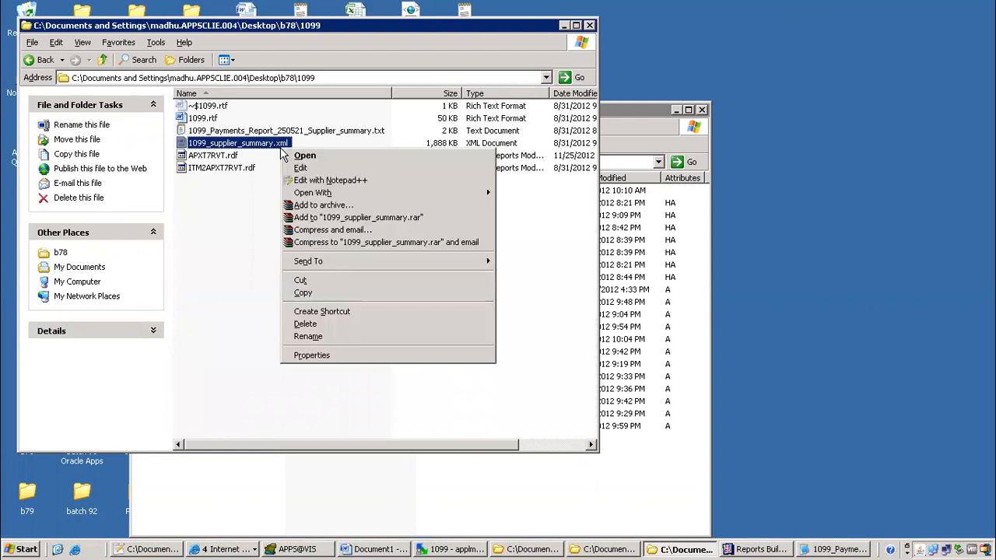
left_click(305, 293)
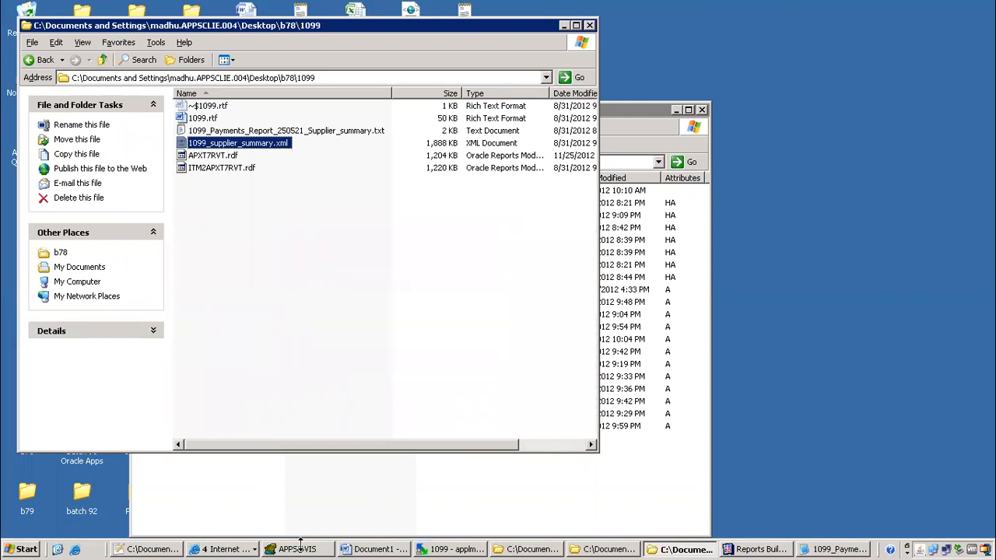
Close the b77 window and paste the XML into bbatch 94\xml\1099
left_click(611, 550)
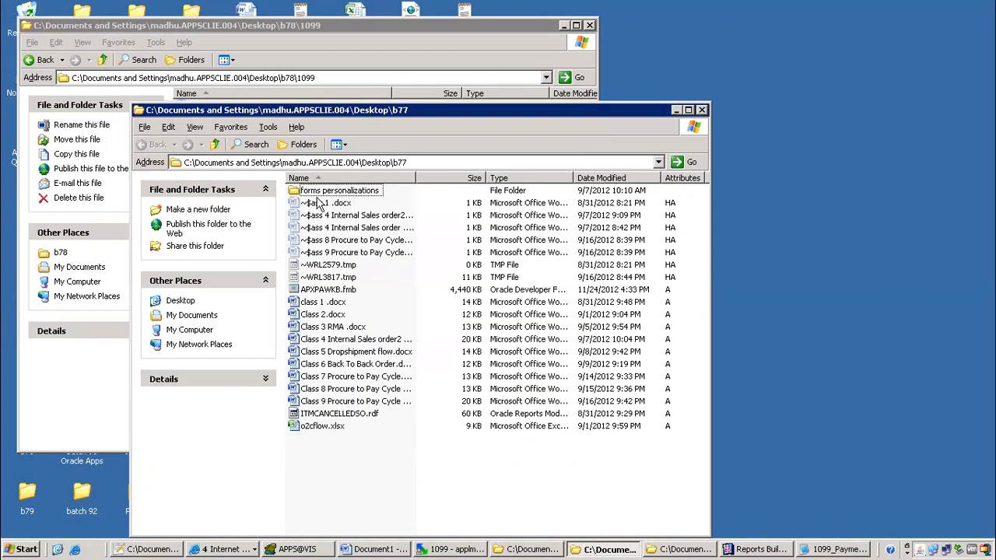
left_click(700, 111)
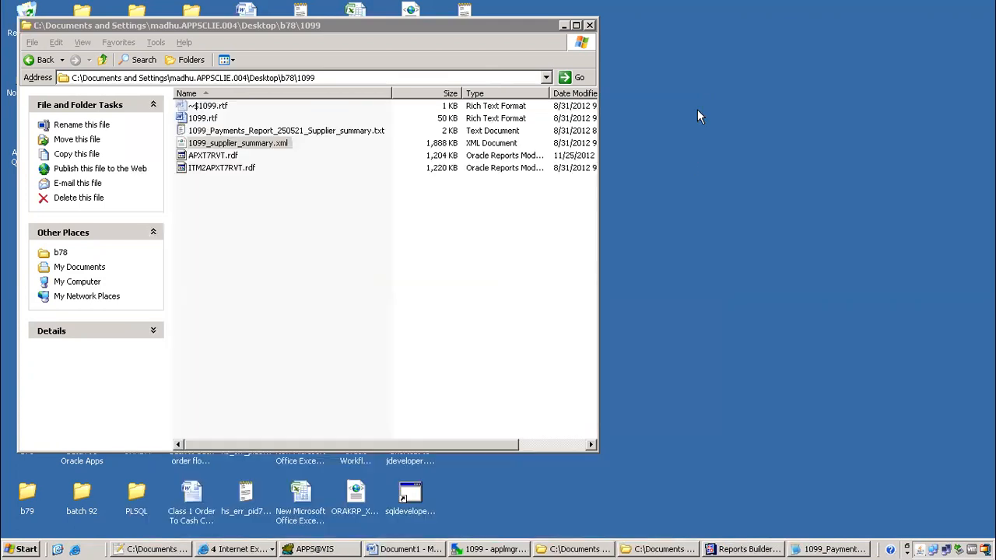
left_click(610, 550)
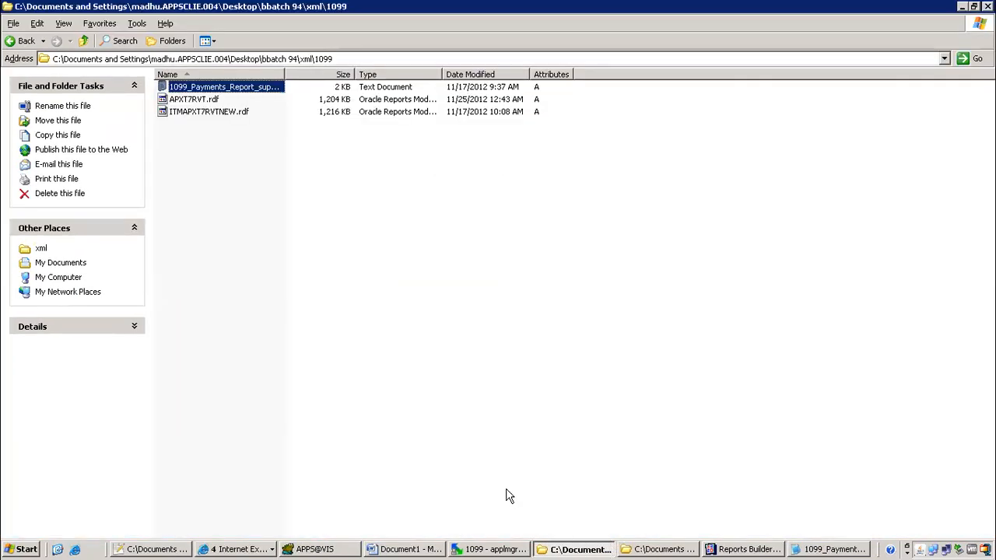
left_click(216, 199)
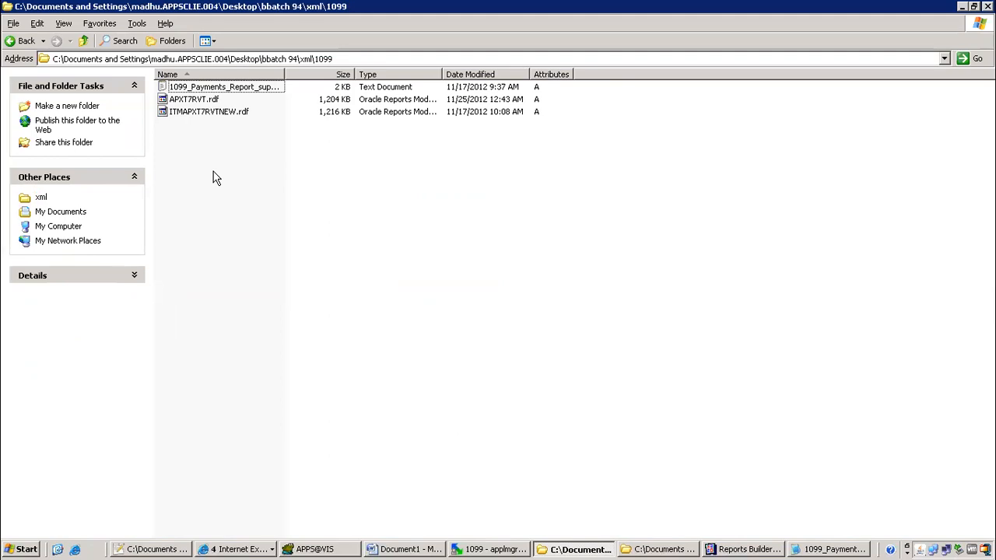
right_click(218, 177)
left_click(244, 253)
Open the pasted 1099_supplier_summary.xml with Edit with Notepad++
left_click(315, 246)
left_click(239, 132)
right_click(241, 134)
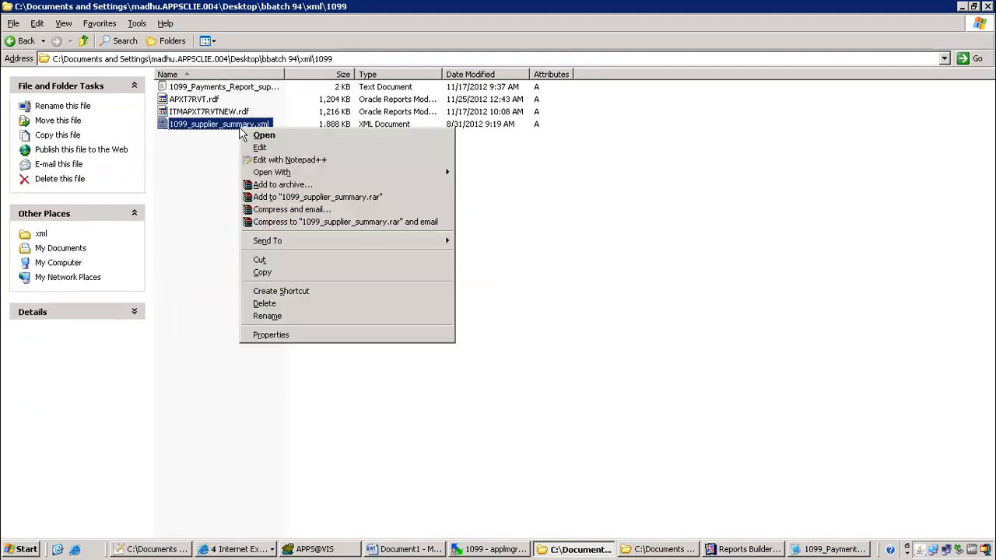
left_click(261, 159)
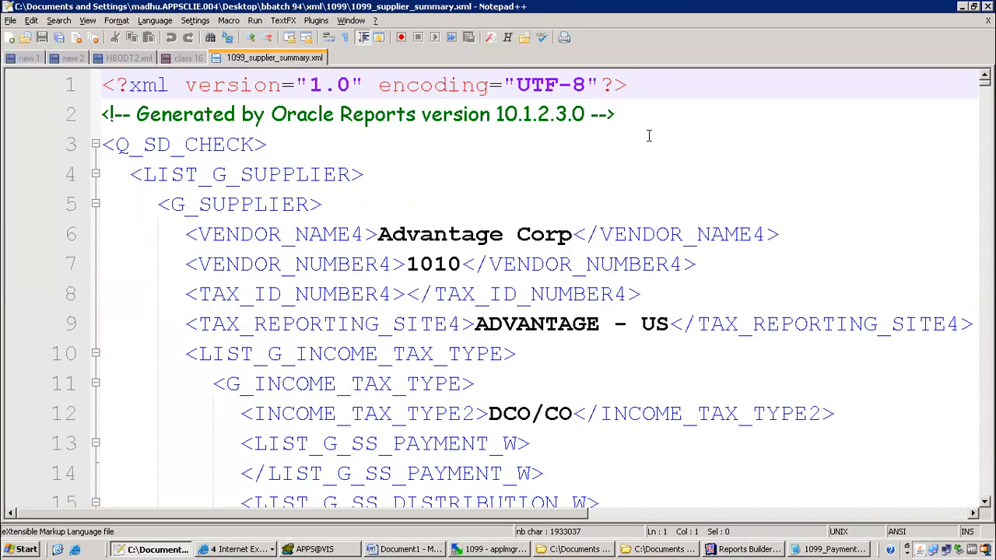
Jump to the XML's end and highlight CF_P_GROUP_BY Vendor and CF_P_BREAK_METHOD Summary lines
left_click_drag(984, 82, 985, 496)
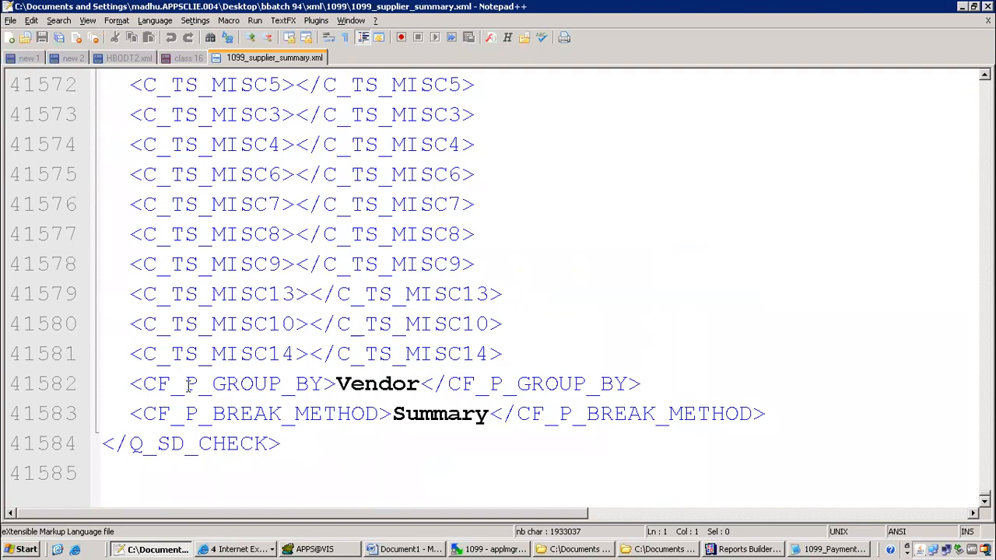
left_click_drag(135, 383, 769, 420)
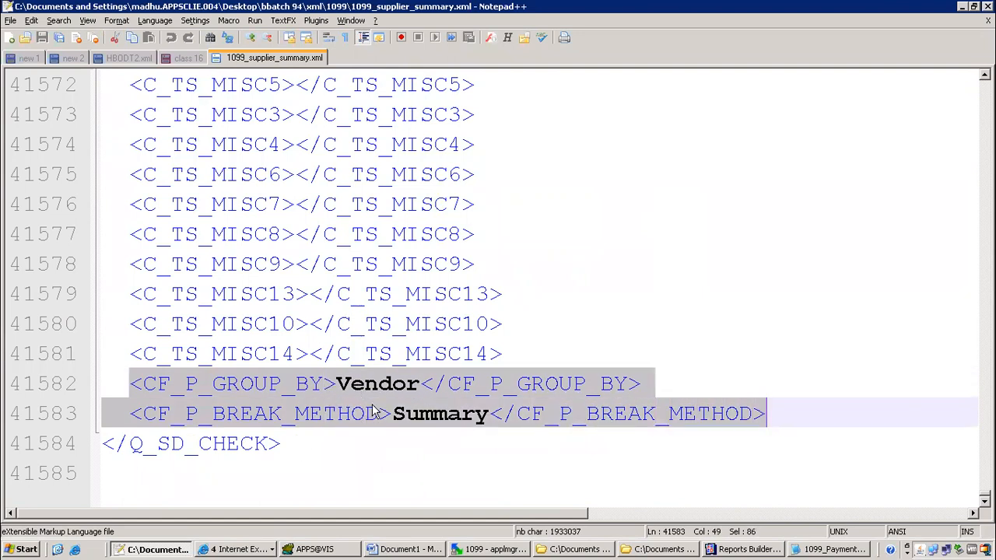
left_click(734, 549)
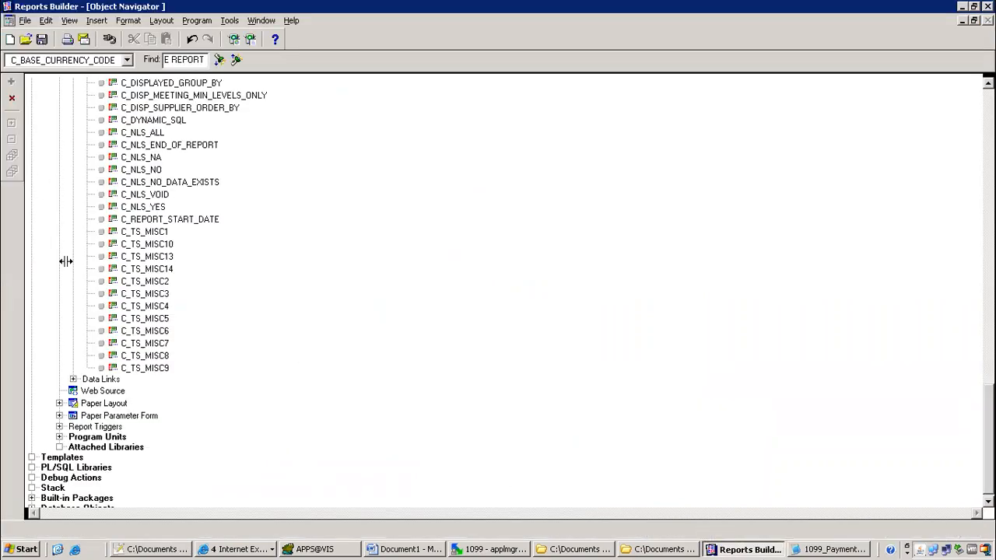
Open M_SUPPLIER_SUMMARY's format trigger and highlight its :p_group_by Vendor condition
left_click_drag(989, 440, 988, 144)
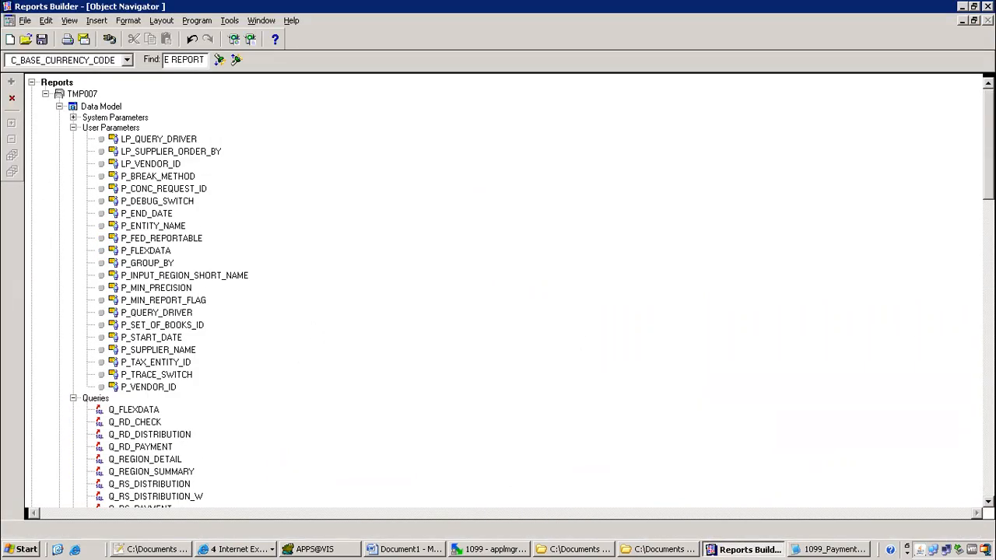
left_click(60, 106)
left_click(59, 154)
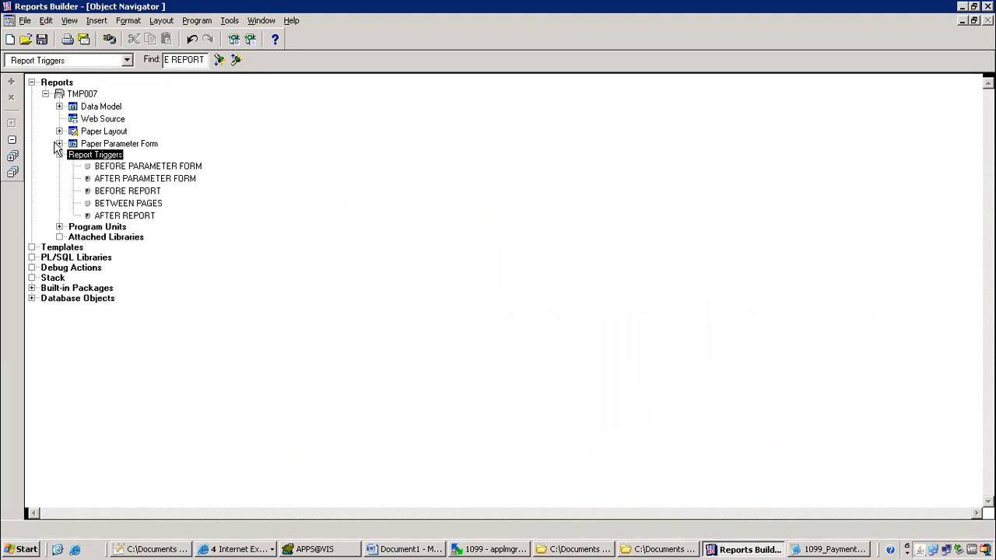
left_click(58, 145)
left_click(60, 131)
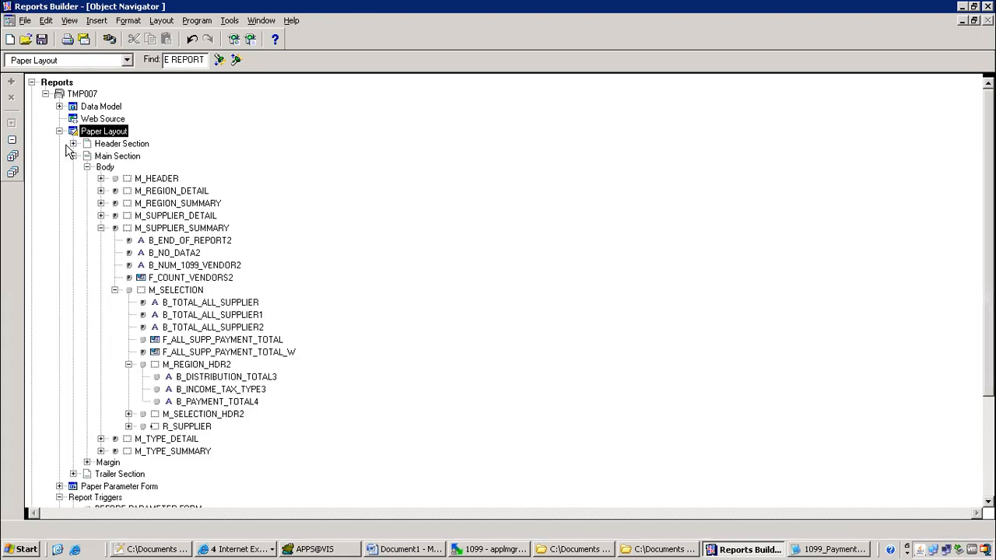
left_click(116, 228)
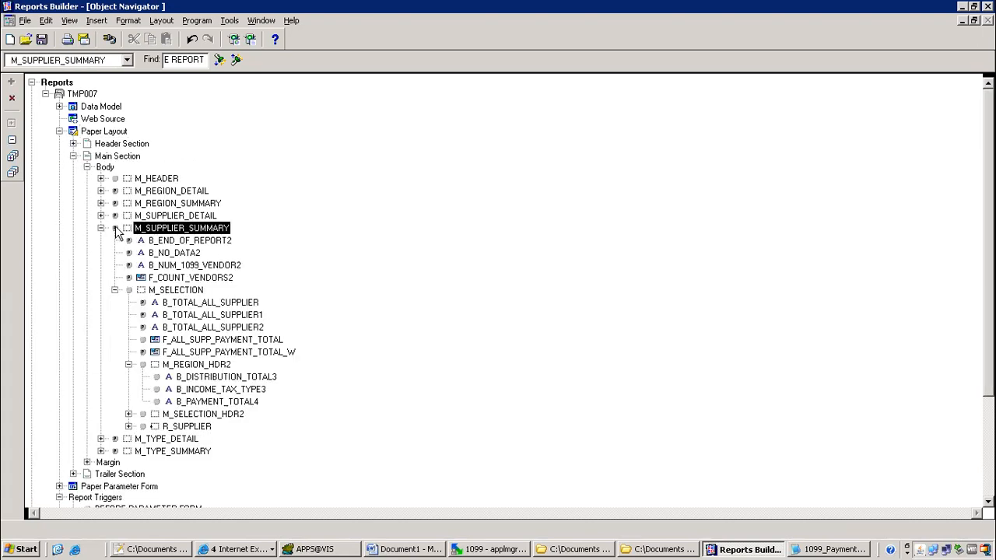
left_click(115, 228)
left_click_drag(55, 137, 169, 203)
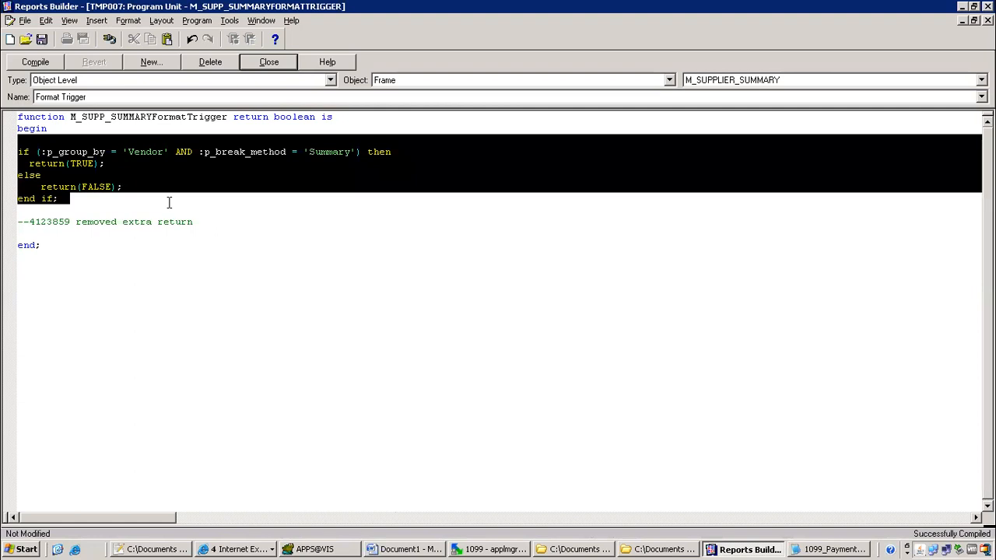
left_click(158, 177)
left_click_drag(41, 152, 142, 153)
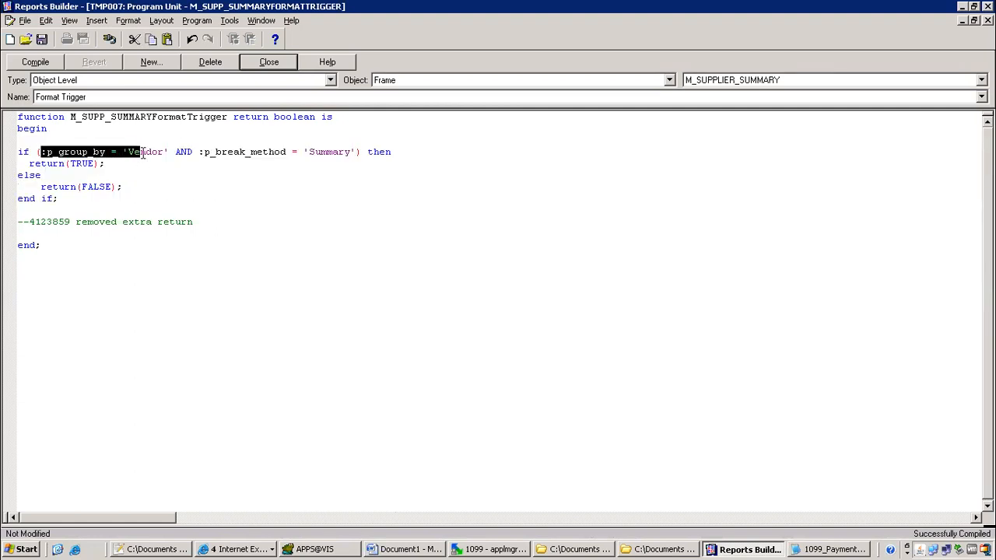
left_click_drag(187, 153, 187, 153)
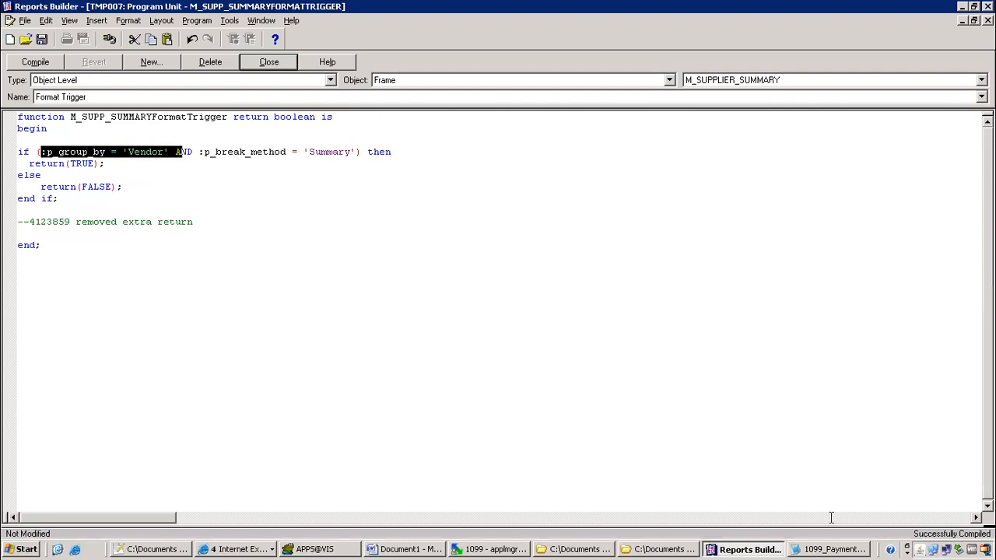
Close the XML error browser window with File > Close
left_click(248, 550)
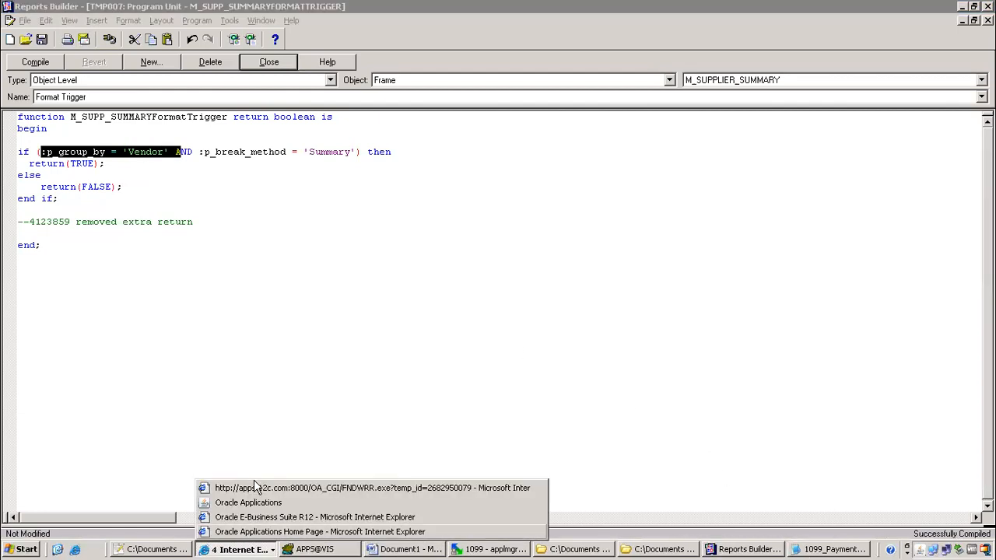
left_click(243, 486)
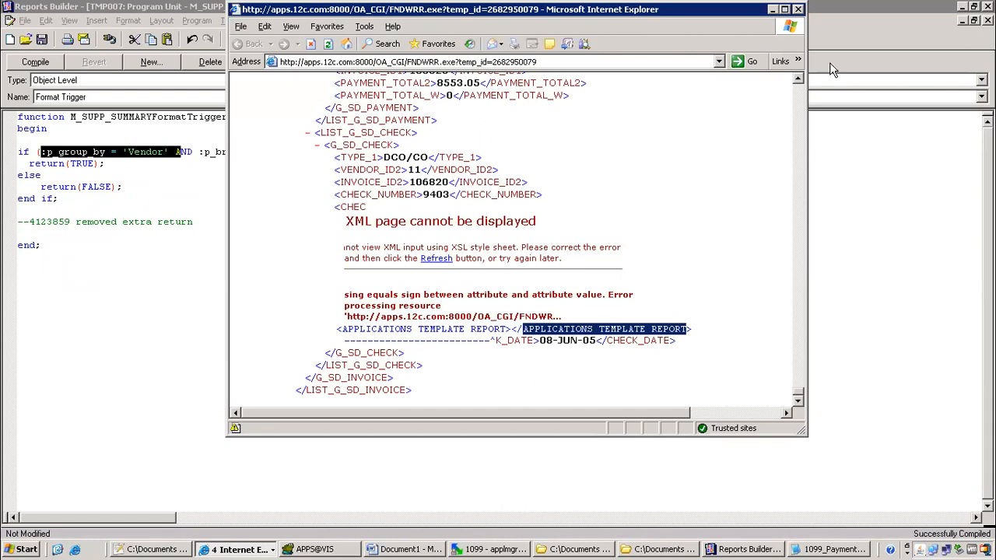
left_click(240, 27)
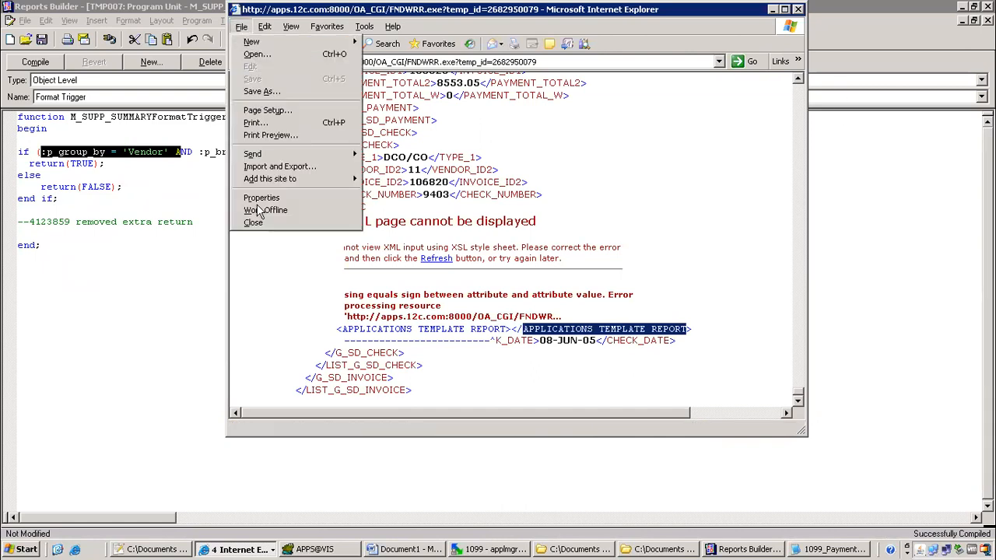
left_click(247, 224)
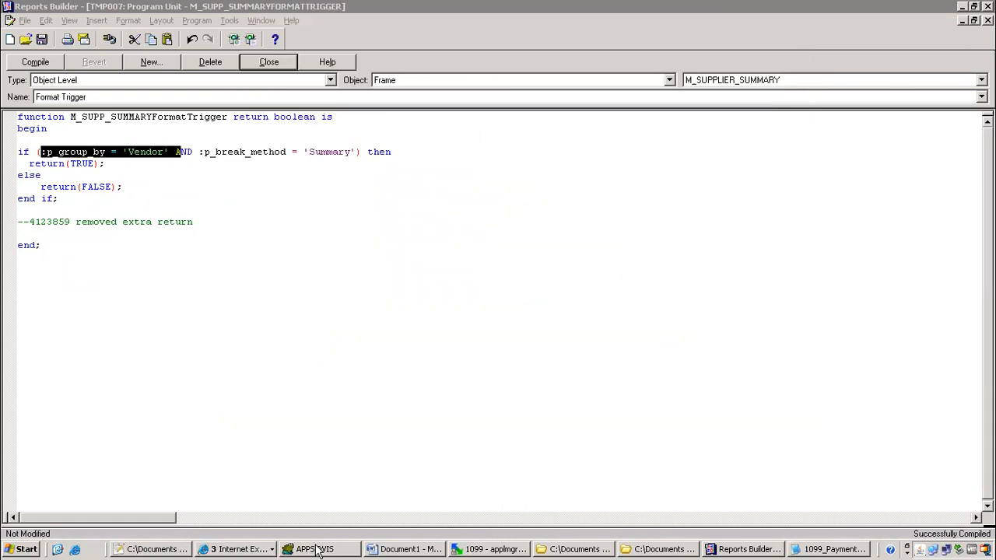
left_click(227, 549)
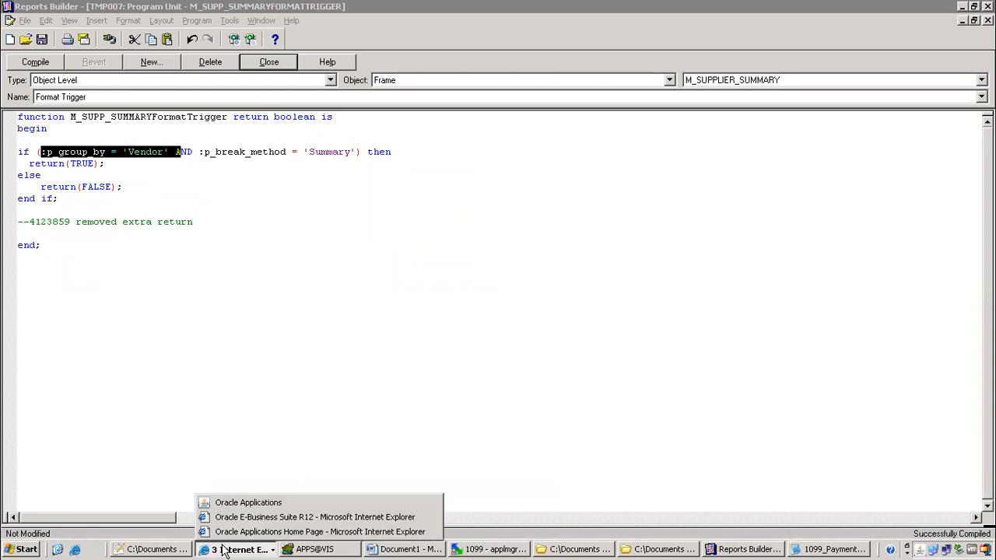
left_click(375, 391)
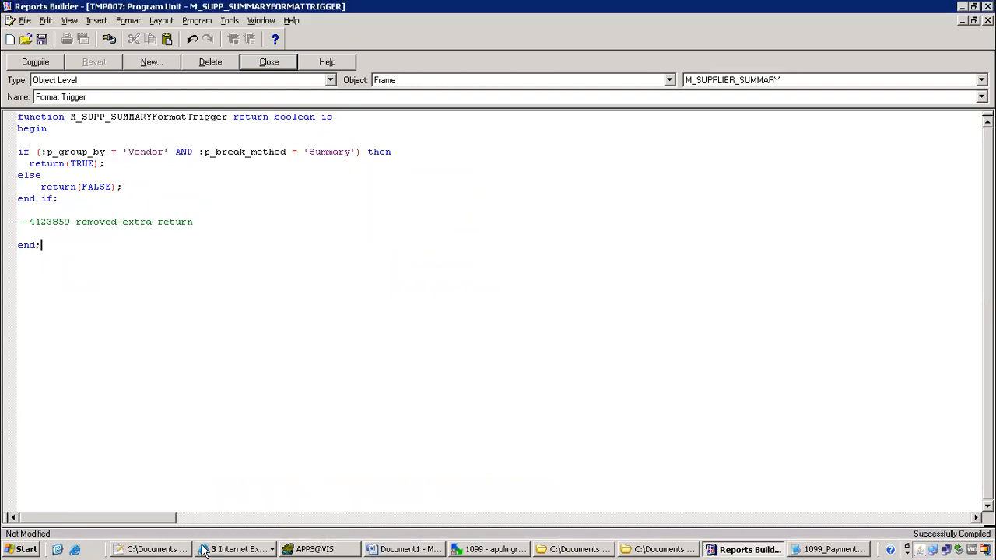
left_click(225, 550)
left_click(225, 551)
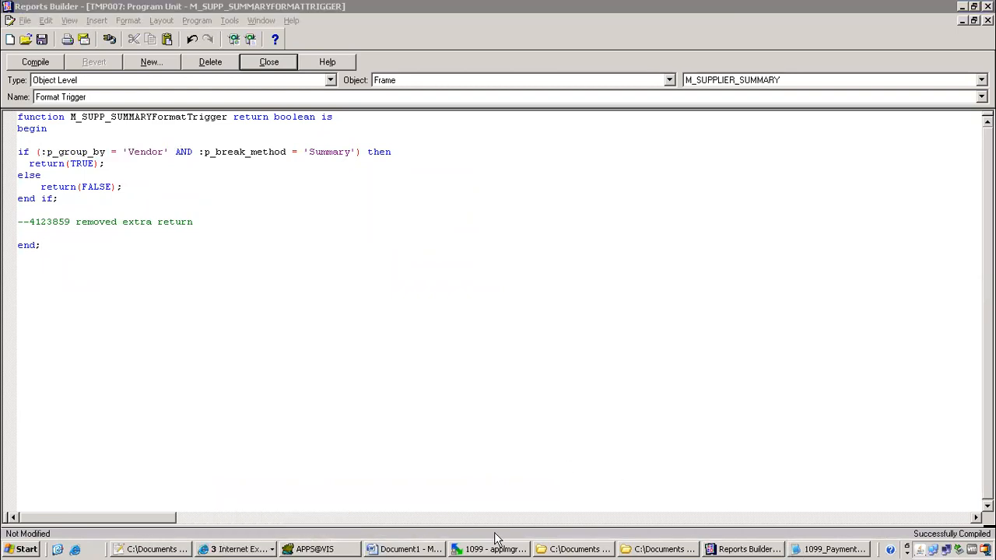
left_click(580, 550)
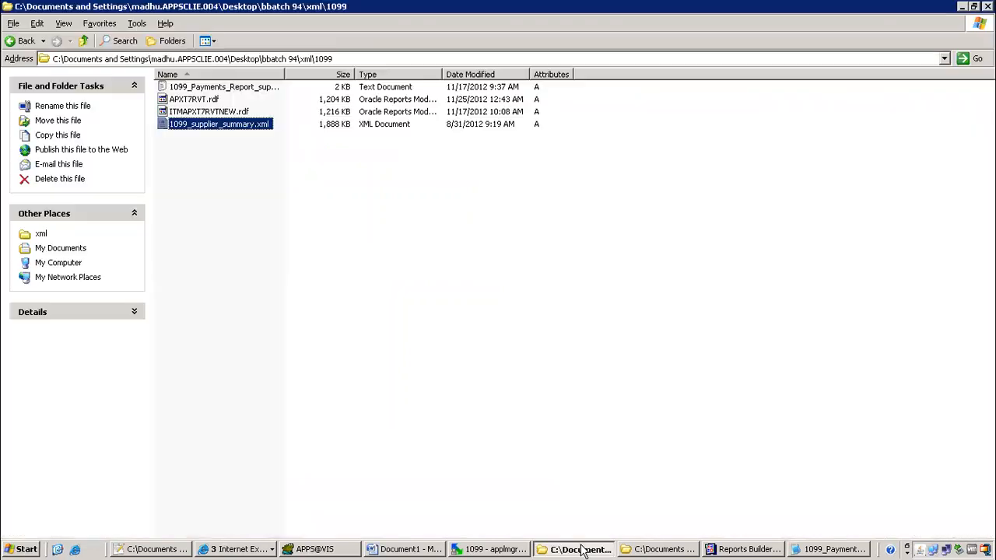
Open 1099_supplier_summary.xml in Notepad++ and highlight the final group-by and break-method lines
right_click(257, 127)
left_click(264, 151)
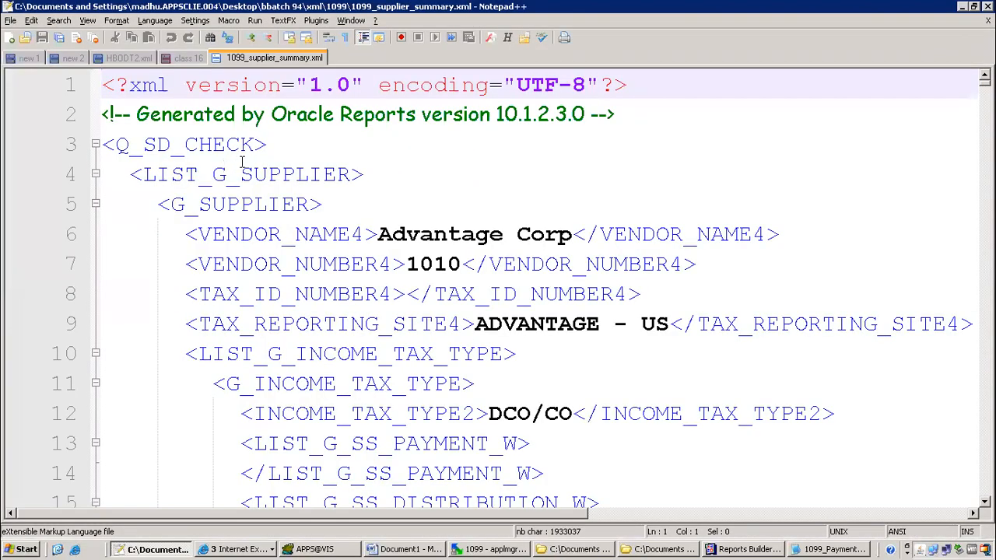
scroll(582, 276, "down", 7)
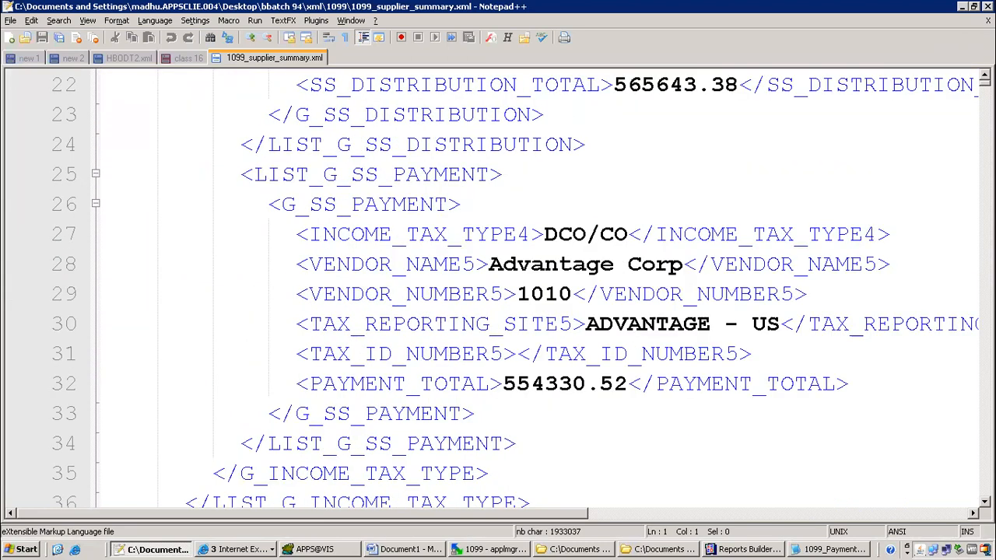
left_click_drag(985, 80, 985, 496)
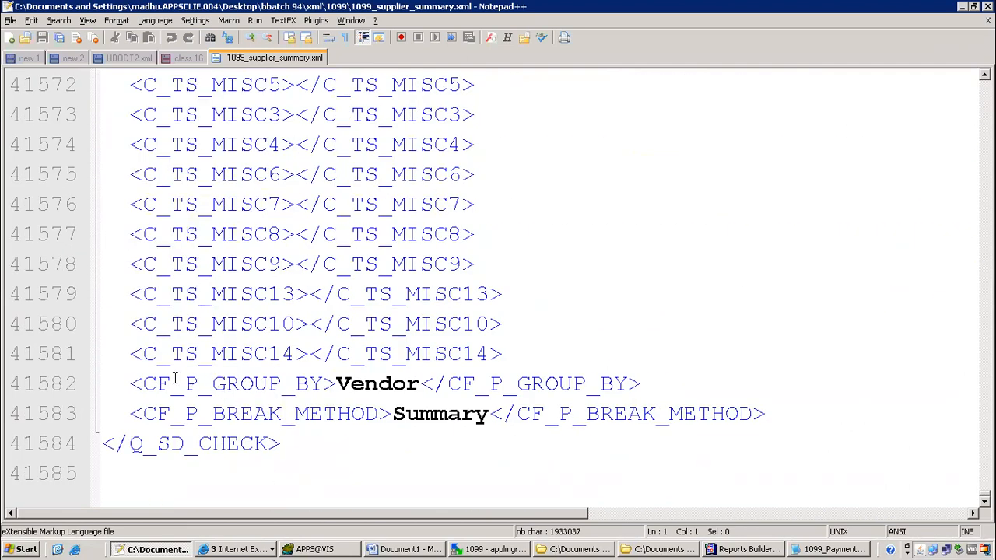
left_click_drag(143, 382, 768, 421)
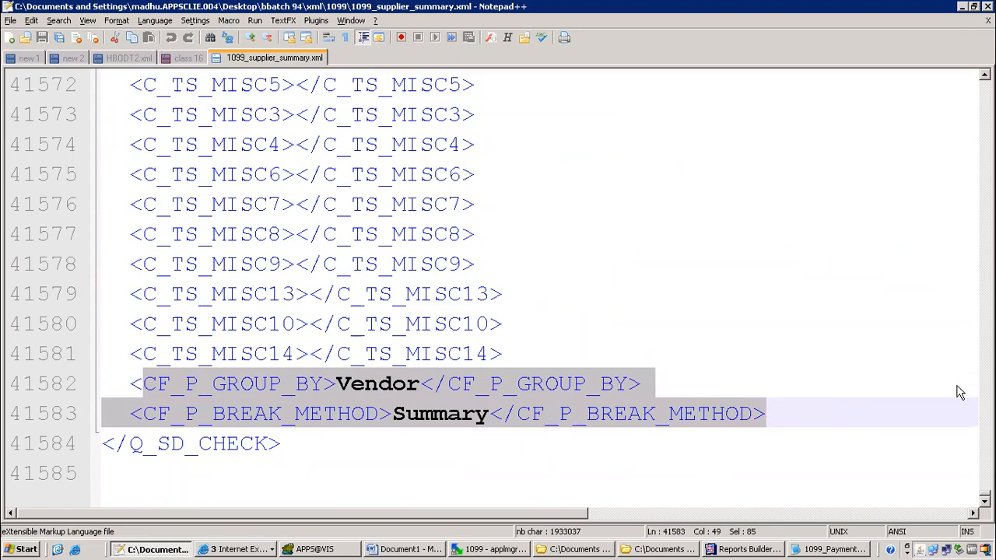
Return to the top and review the first supplier's details on lines 6–12
scroll(973, 397, "up", 5)
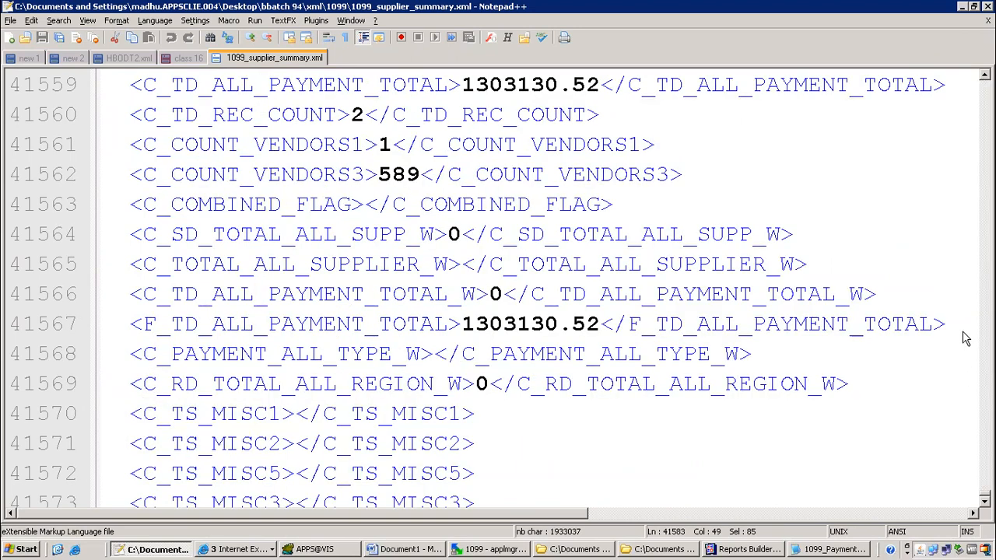
left_click_drag(982, 494, 951, 67)
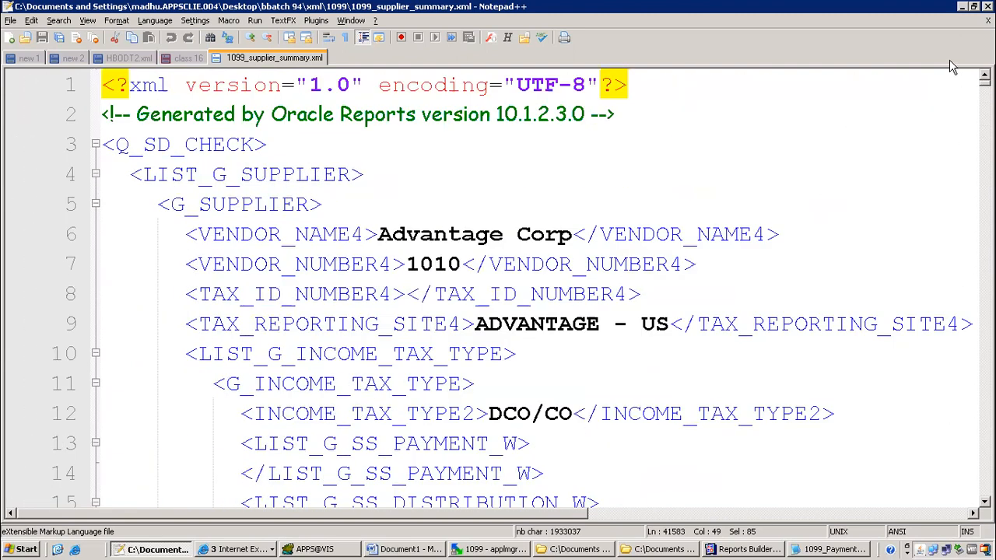
left_click_drag(201, 235, 905, 423)
left_click(504, 150)
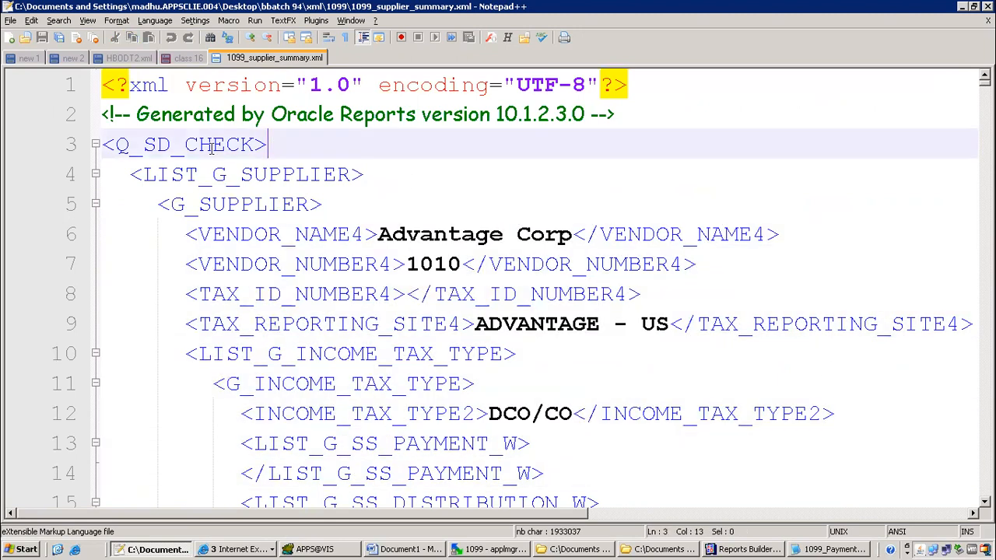
Load 1099_supplier_summary.xml from the xml\1099 folder as Template Builder sample data
left_click(432, 550)
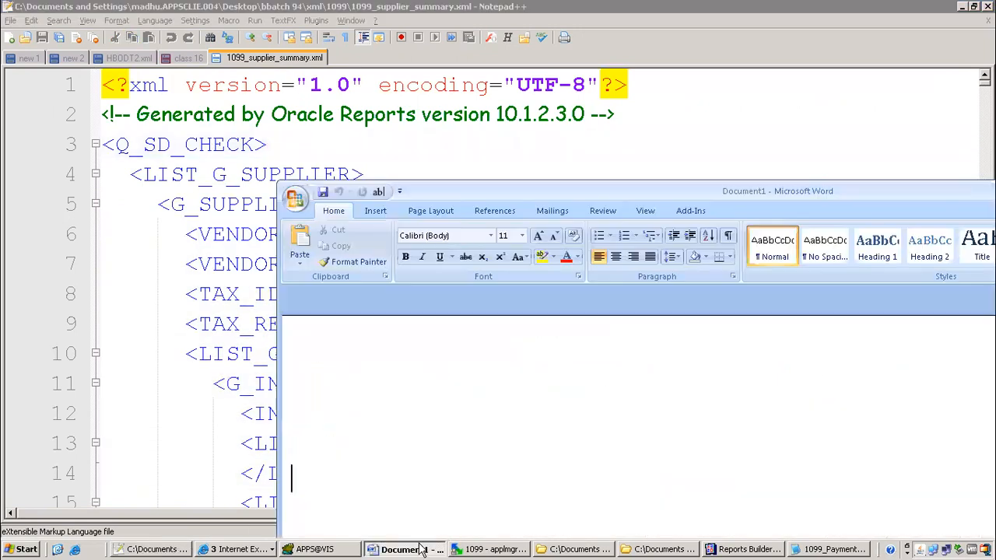
left_click_drag(648, 187, 649, 162)
left_click(685, 187)
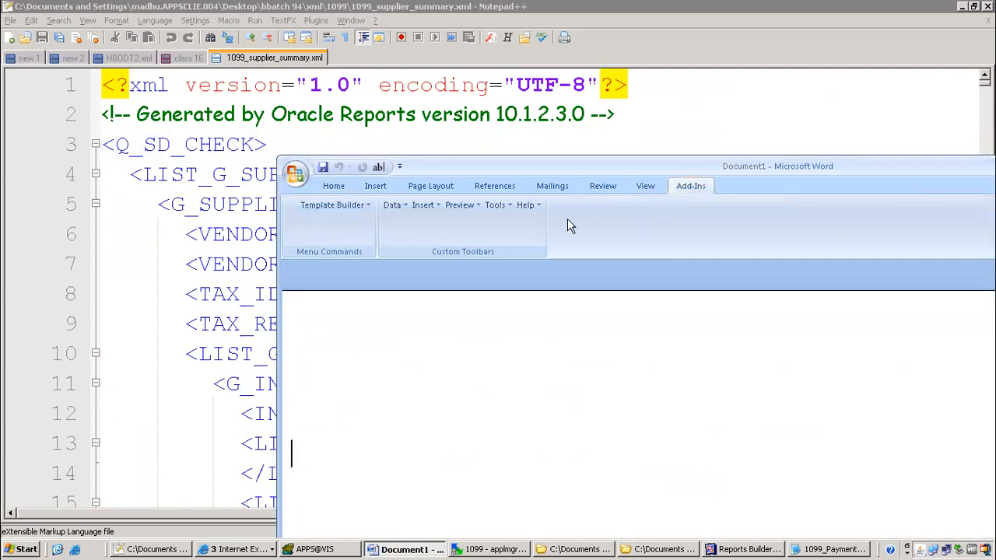
left_click(392, 204)
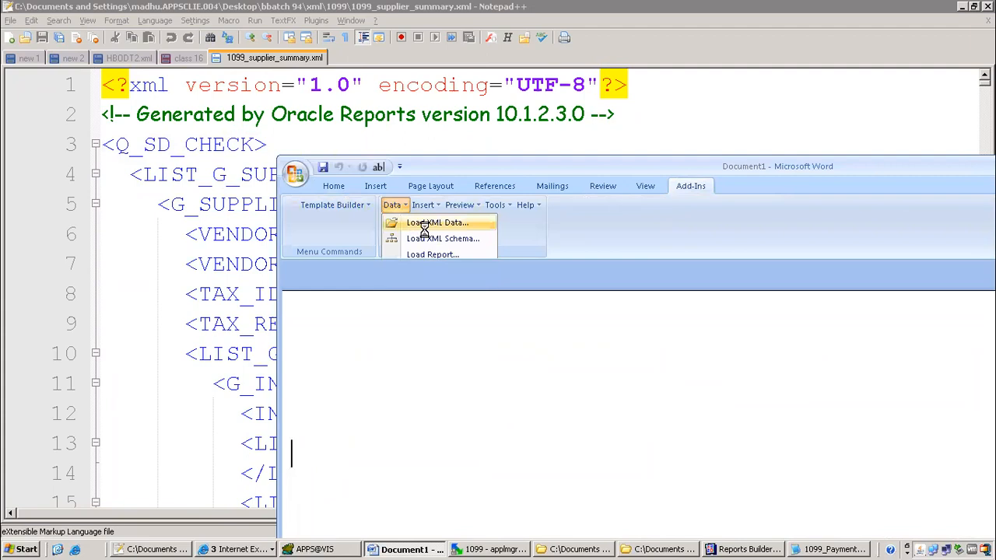
left_click(405, 223)
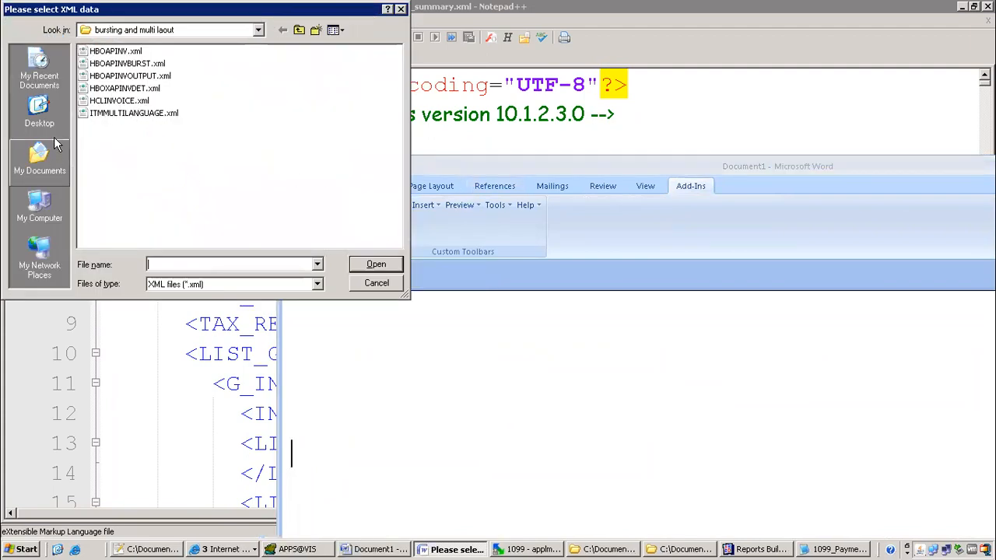
left_click_drag(215, 17, 242, 44)
left_click(222, 64)
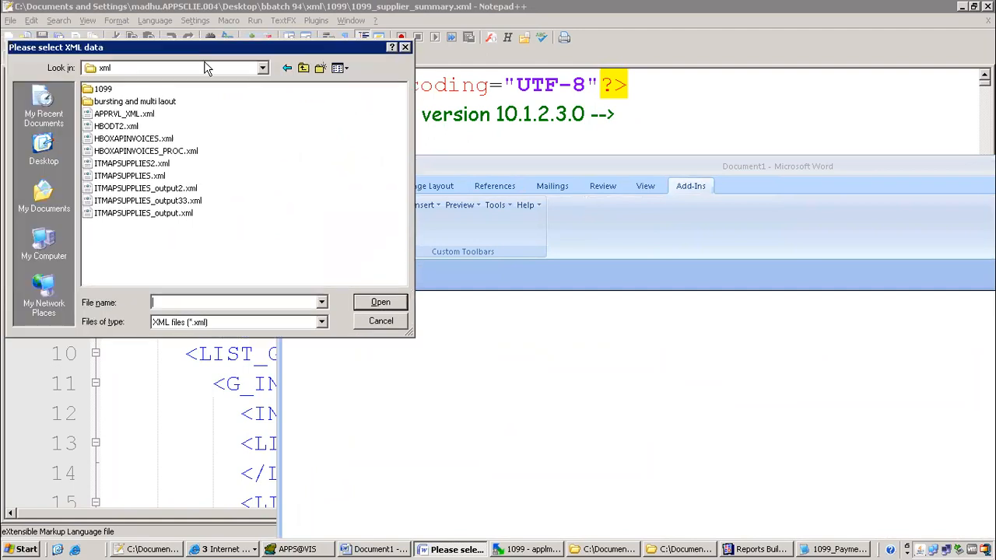
double_click(110, 90)
left_click(129, 92)
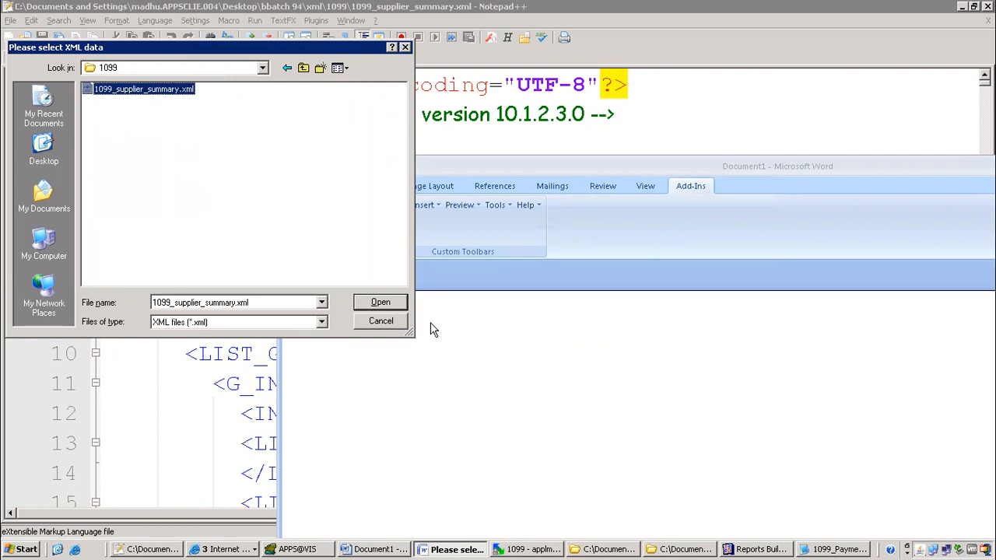
left_click(381, 302)
left_click(497, 304)
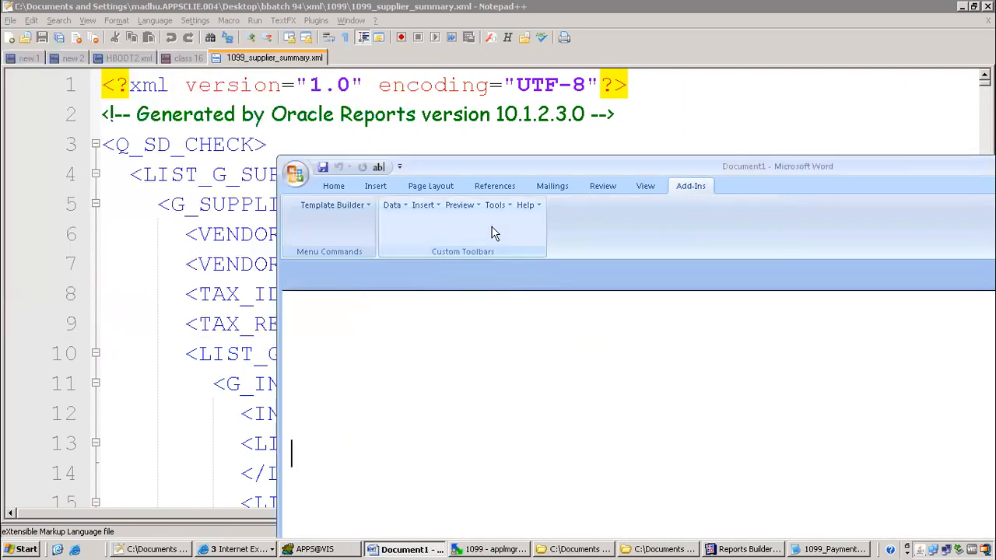
Insert all fields from the loaded data into the Word document
left_click_drag(475, 167, 257, 82)
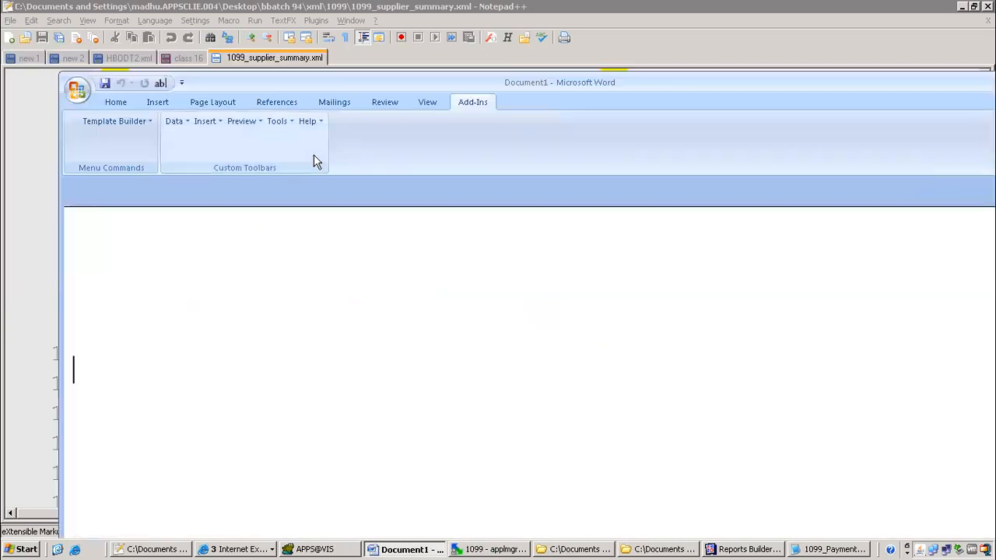
left_click(172, 103)
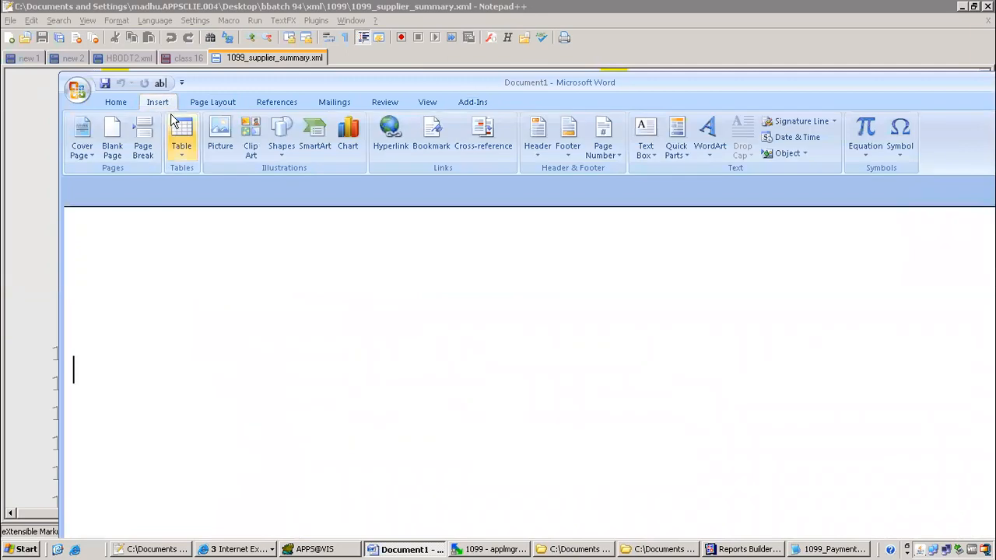
left_click(476, 103)
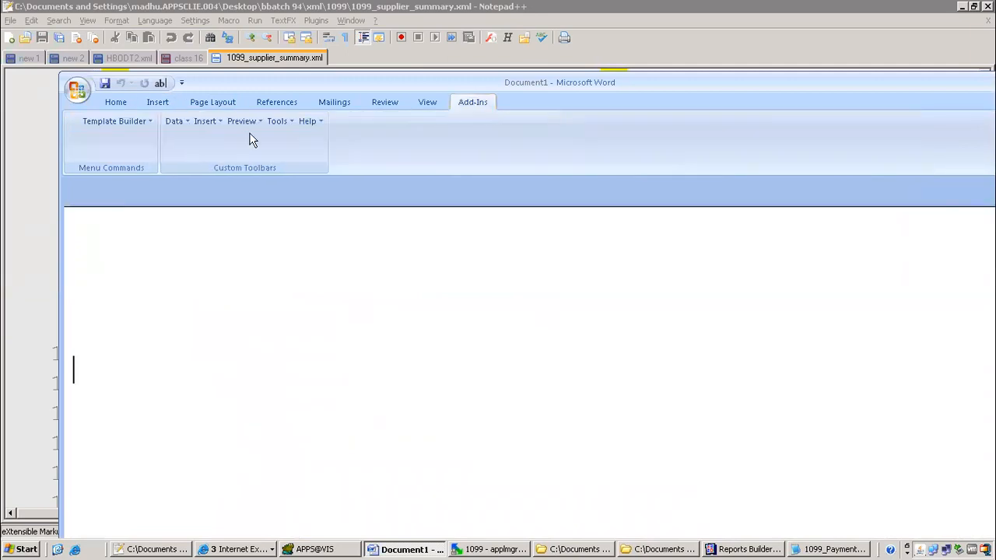
left_click(206, 122)
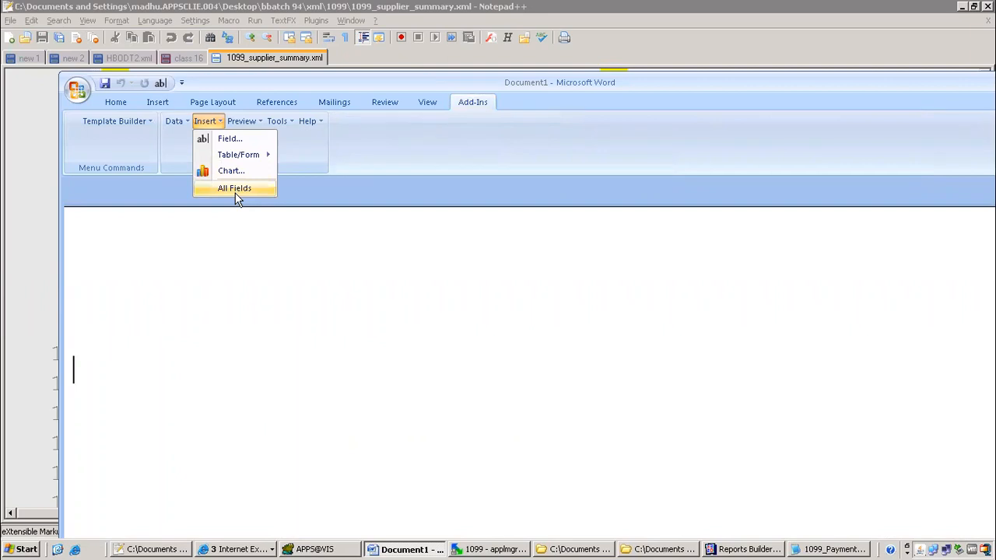
left_click(236, 194)
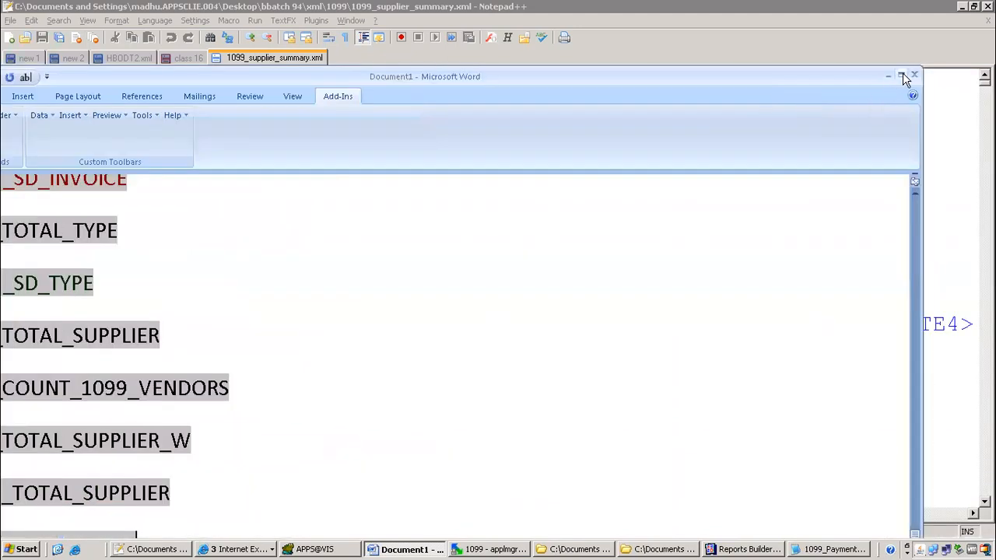
Maximize Word, select the whole document with Ctrl+A, and delete it
left_click(902, 75)
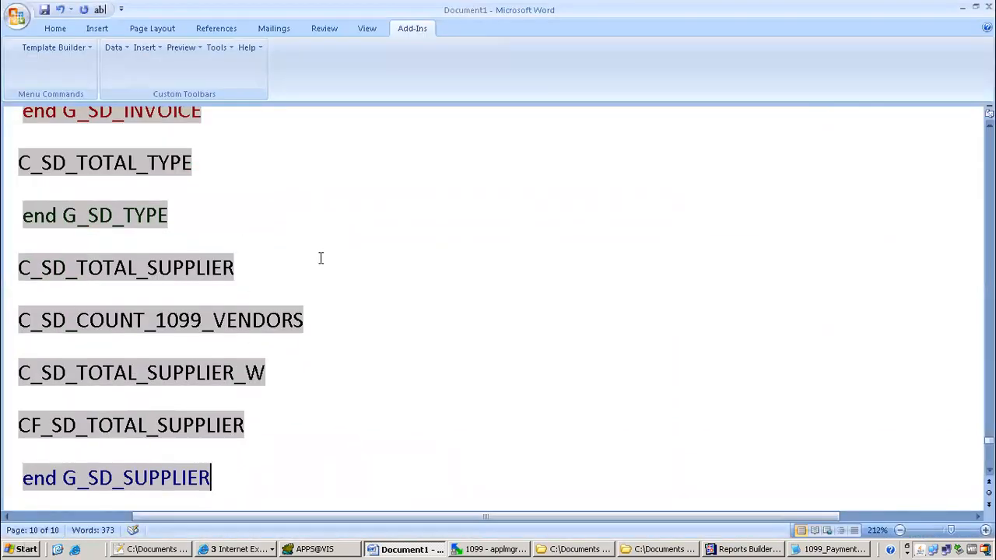
scroll(347, 223, "up", 15)
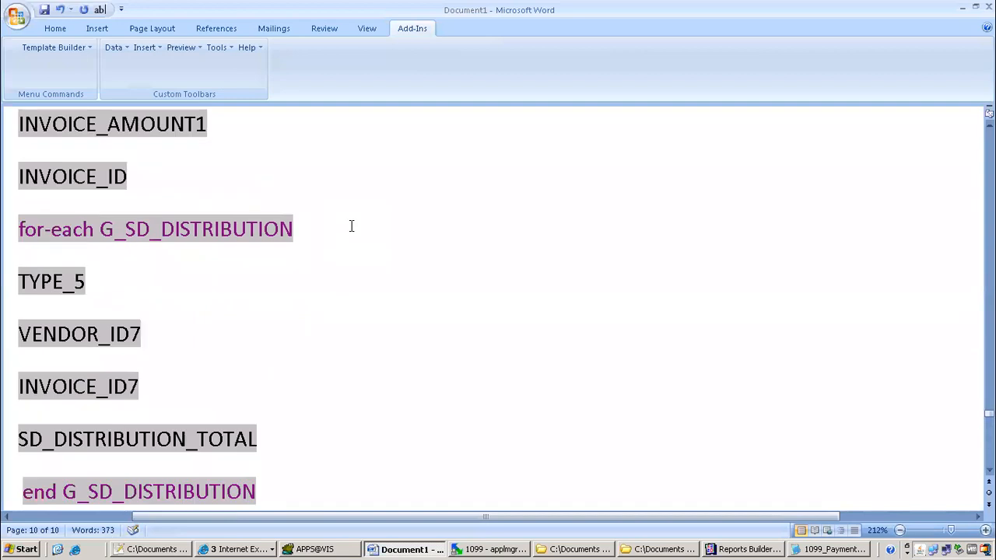
key("ctrl+a")
scroll(351, 226, "up", 4)
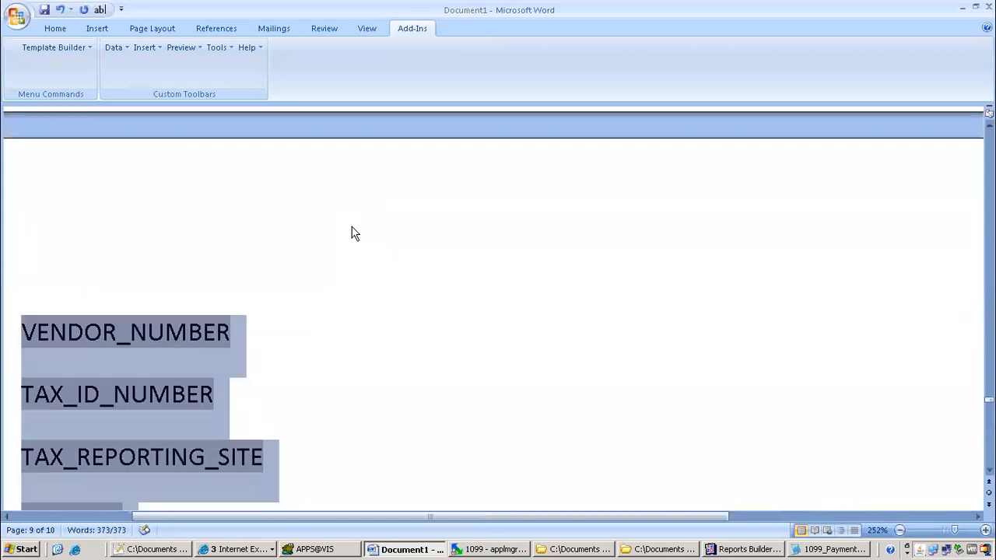
key("Delete")
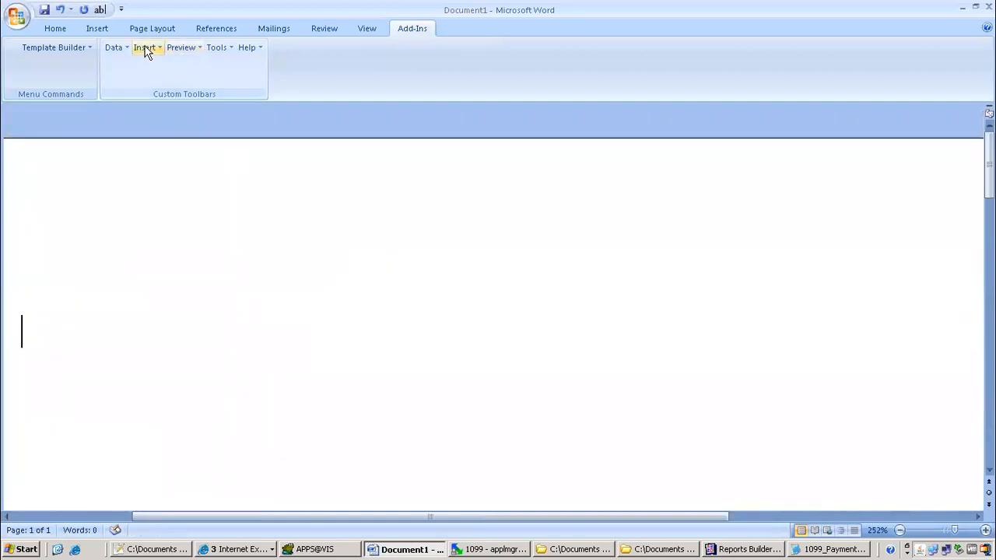
left_click(147, 48)
mouse_move(194, 81)
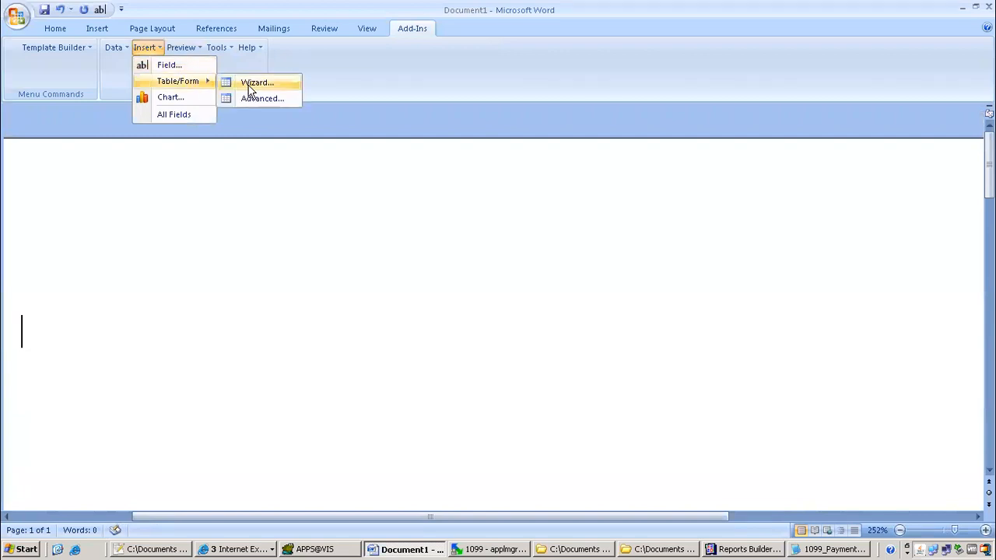
left_click(249, 86)
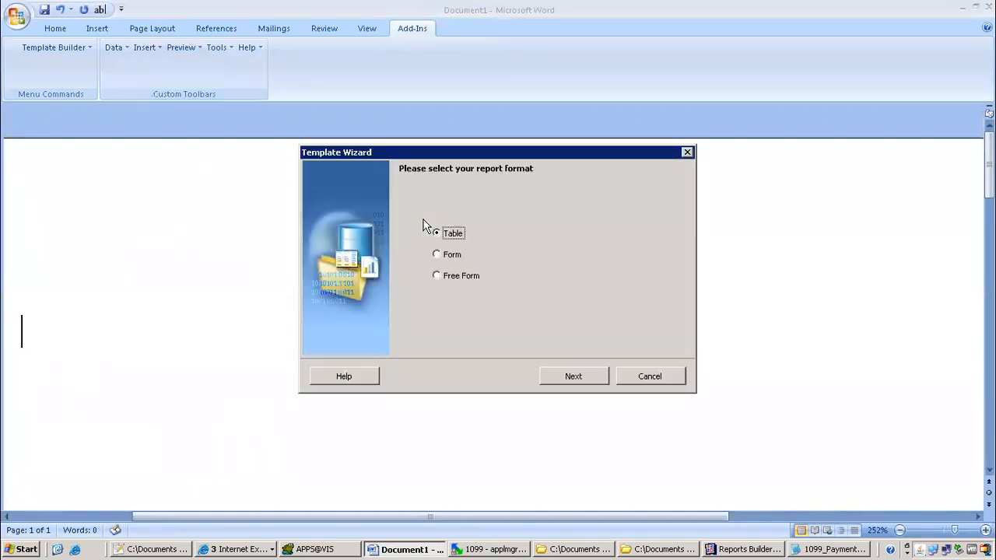
left_click(580, 376)
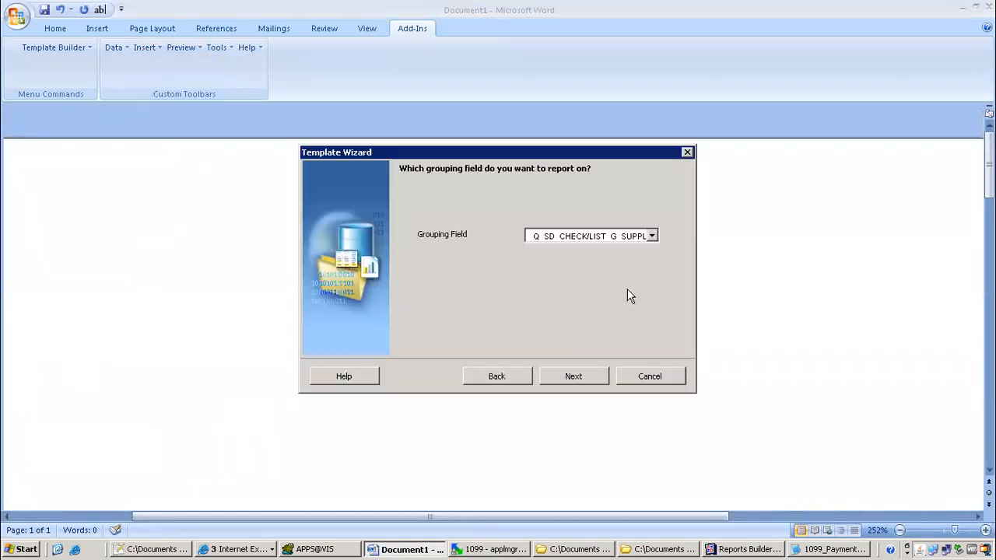
left_click(653, 236)
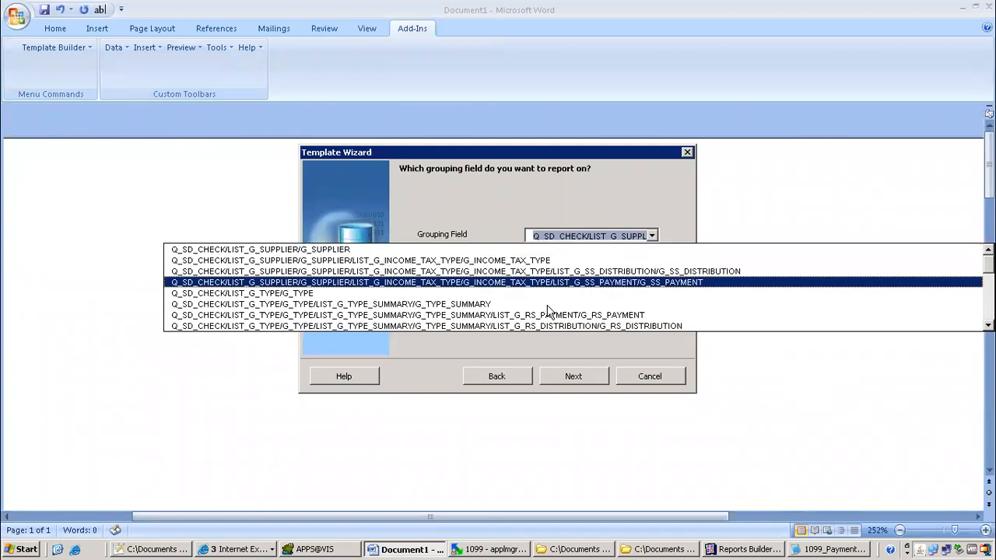
scroll(574, 287, "down", 5)
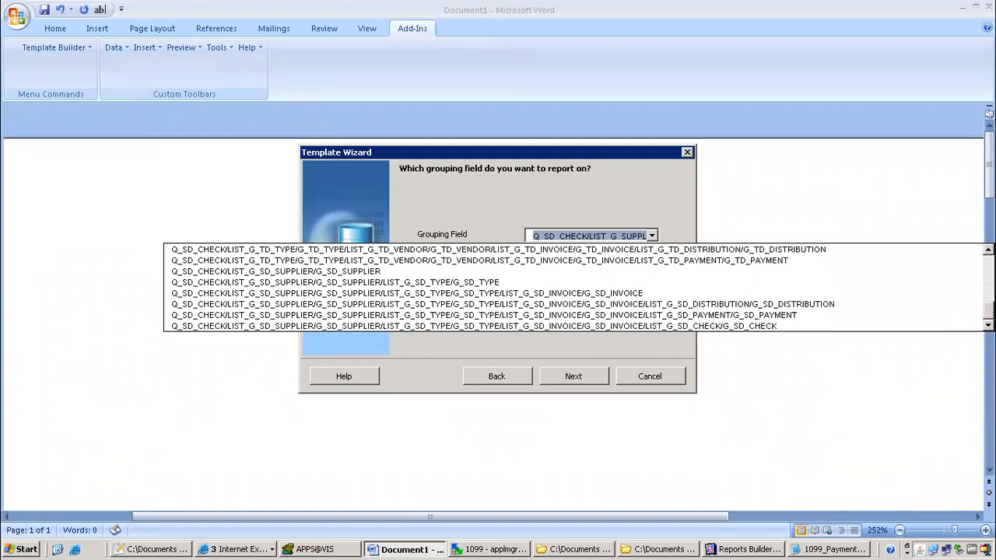
scroll(574, 287, "up", 5)
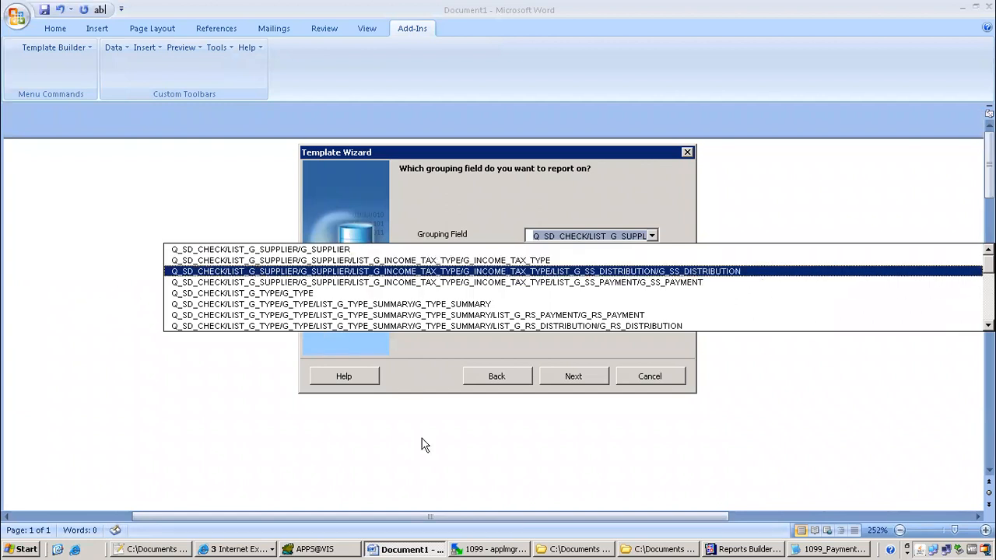
left_click(242, 550)
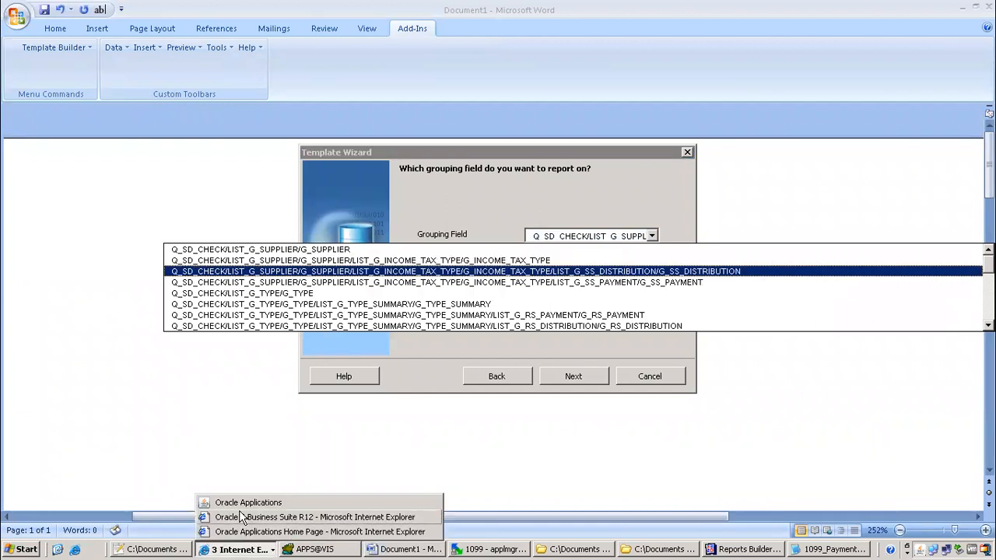
left_click(176, 550)
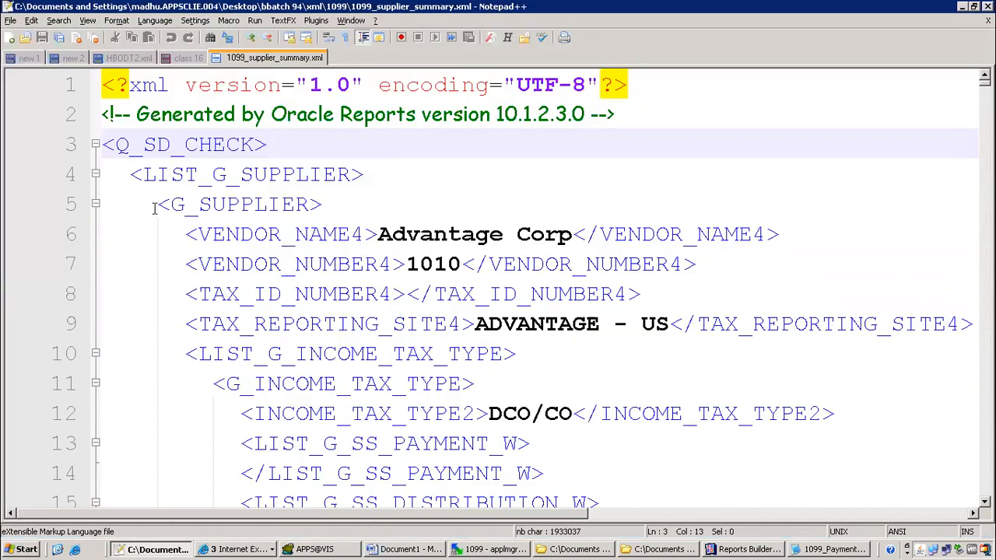
left_click_drag(115, 144, 253, 147)
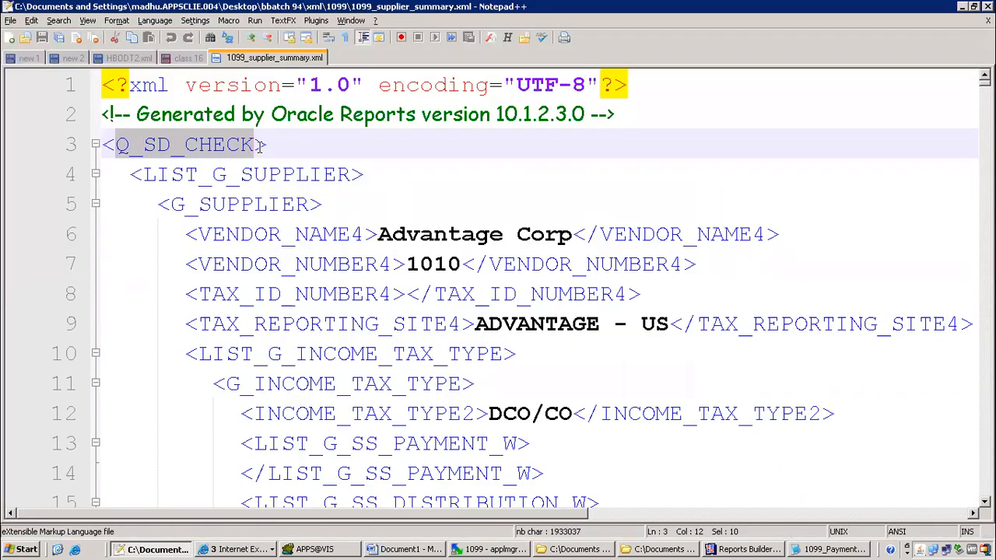
key("alt+Tab")
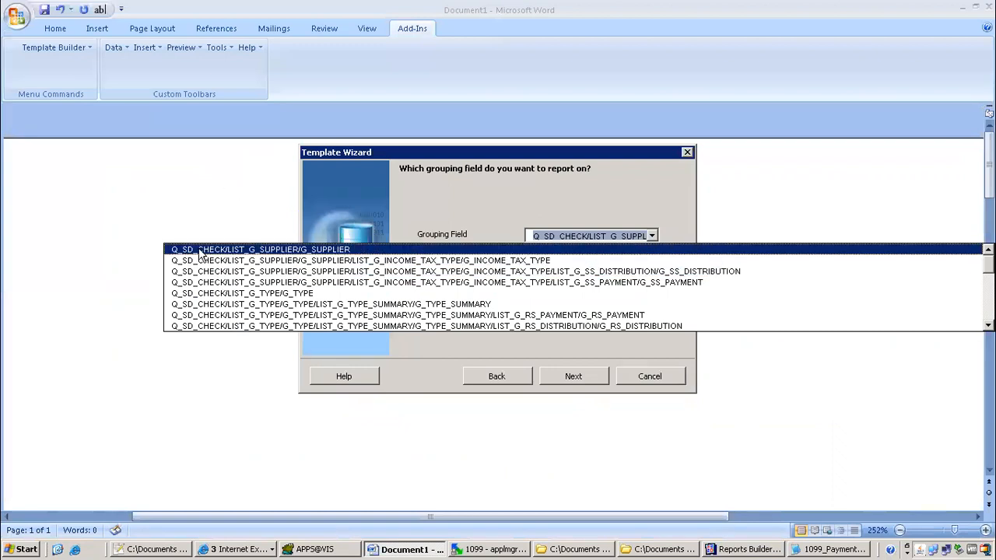
key("alt+Tab")
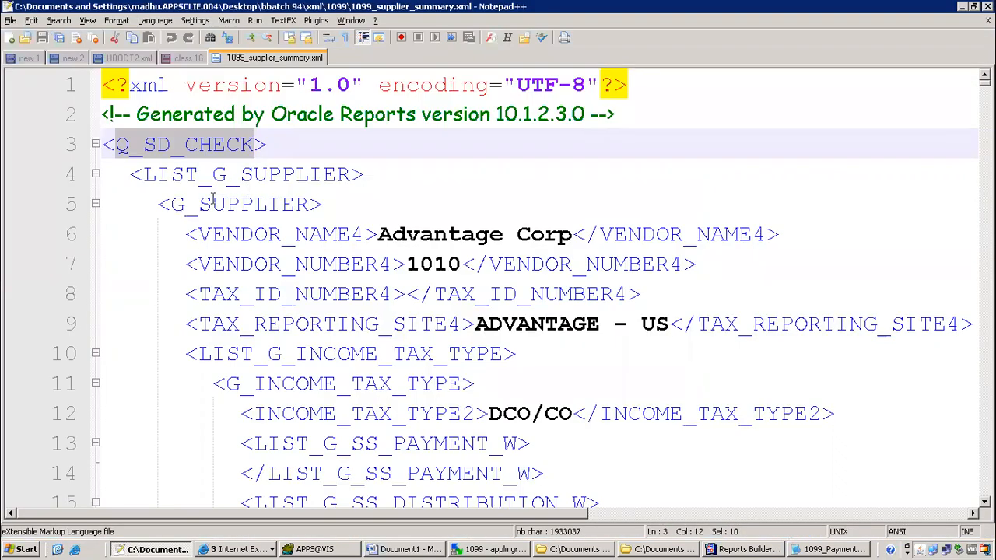
left_click_drag(167, 206, 311, 207)
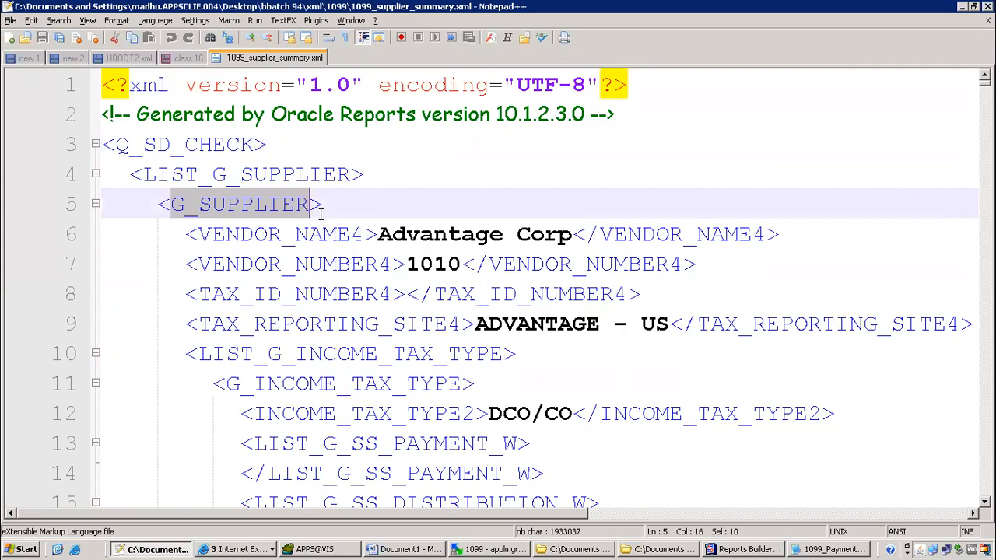
key("alt+Tab")
left_click(304, 251)
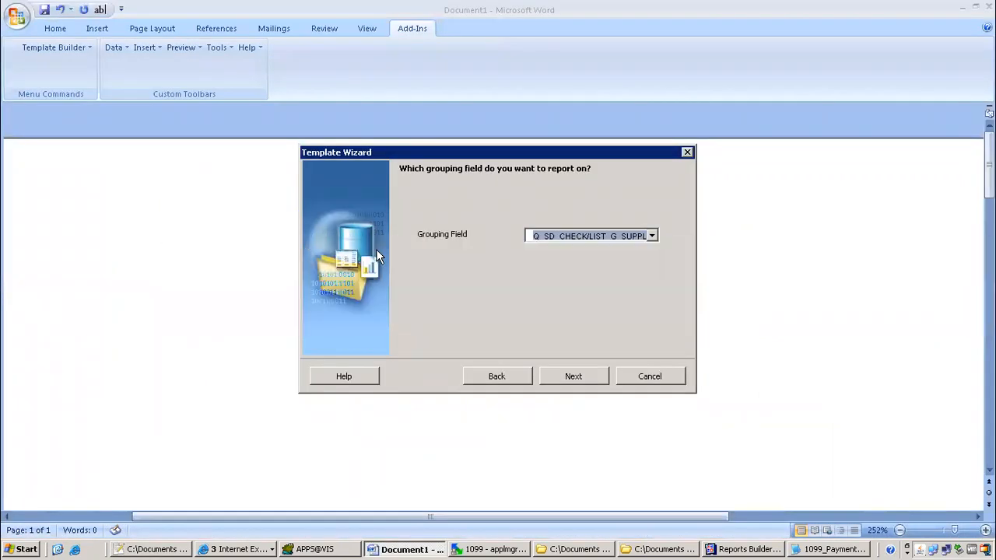
key("alt+Tab")
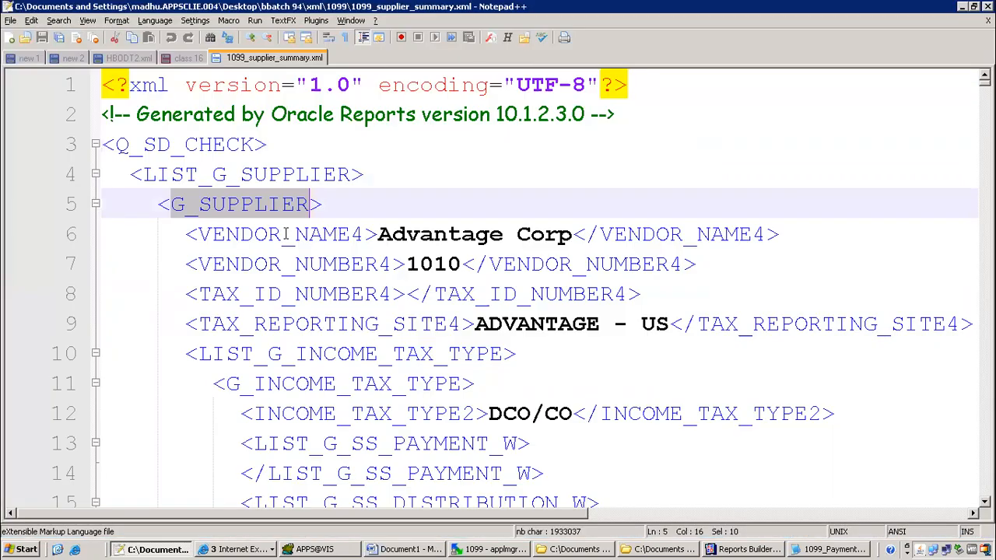
left_click_drag(374, 239, 365, 235)
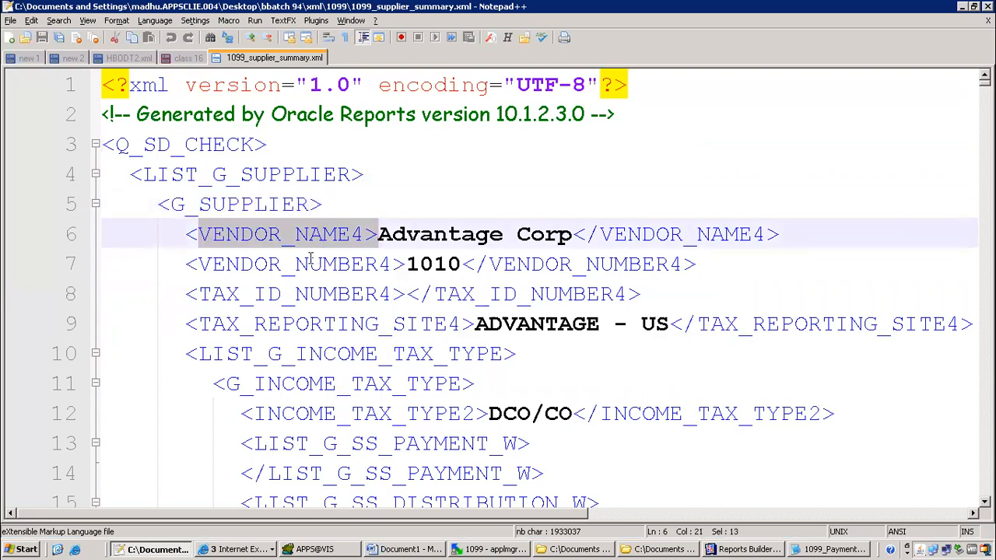
double_click(335, 265)
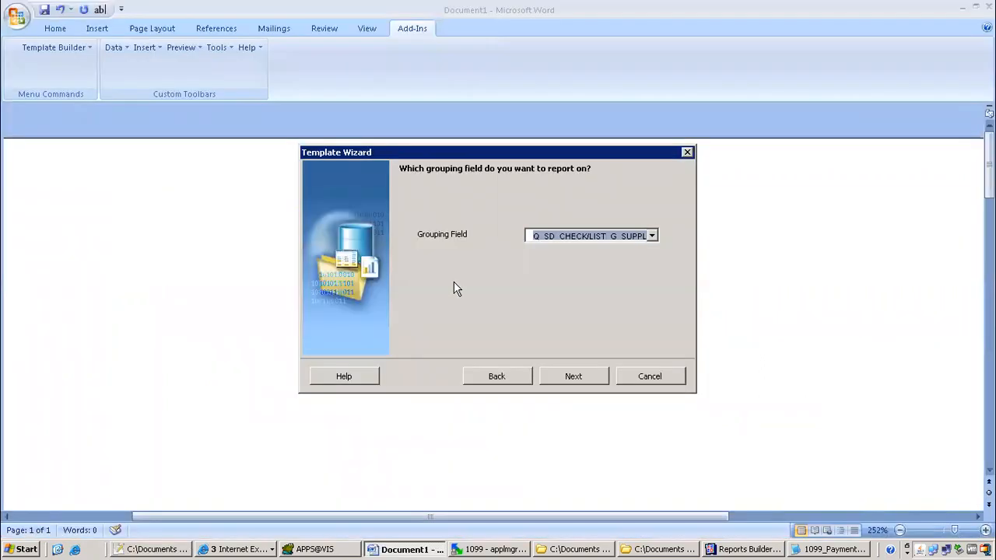
left_click(579, 237)
left_click(582, 246)
left_click(572, 377)
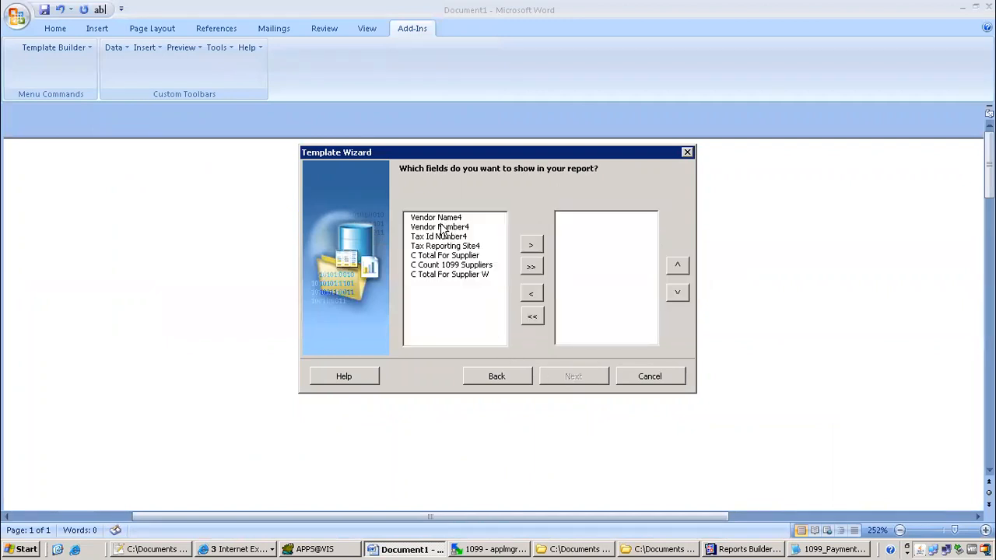
left_click(439, 219)
left_click(442, 228)
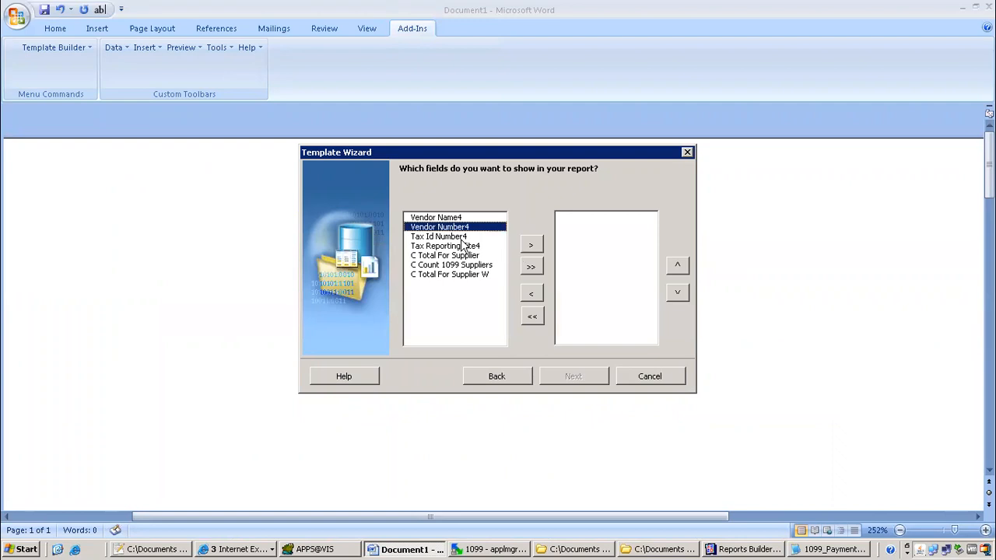
left_click(635, 378)
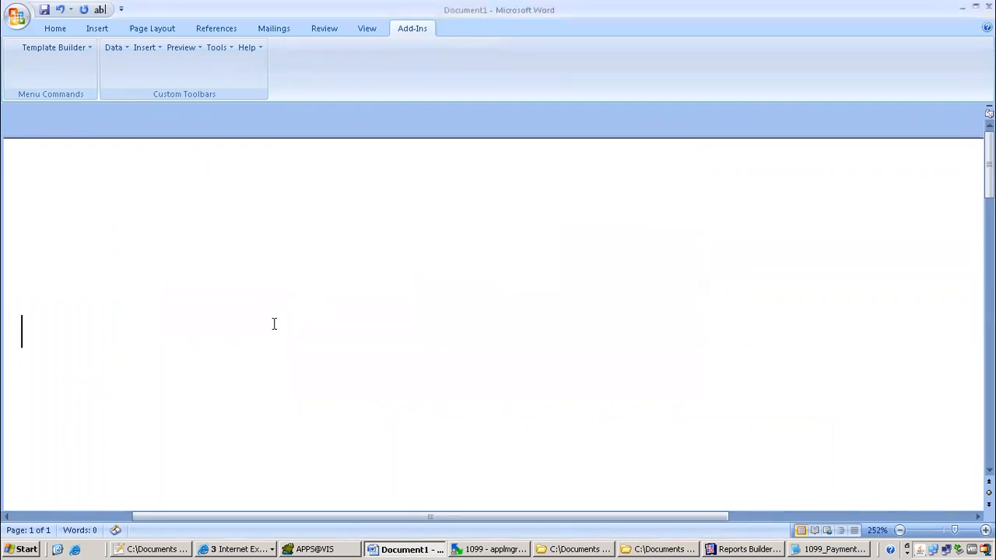
Scroll 1099_supplier_summary.xml down to line 94, where G_TYPE closes with 554330.52
key("alt+Tab")
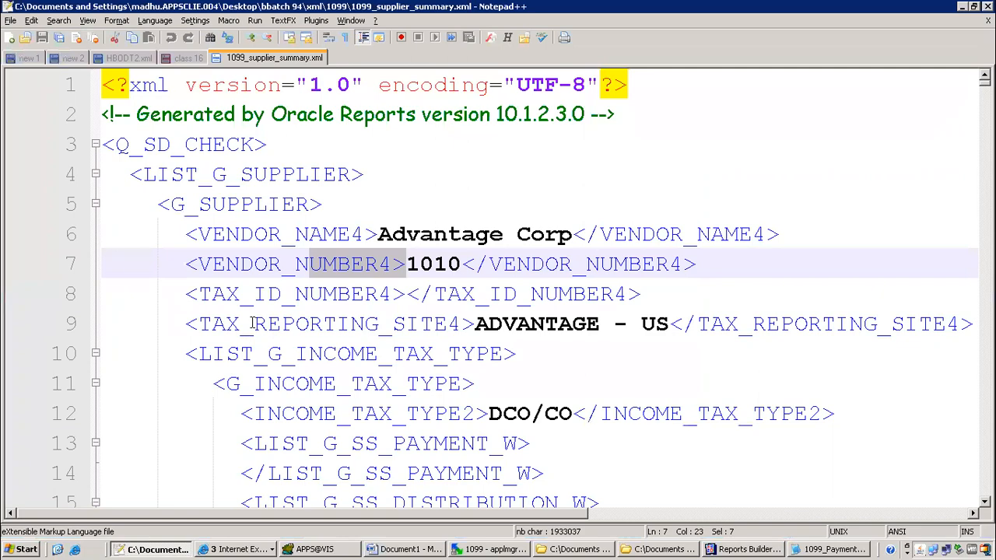
scroll(278, 250, "down", 3)
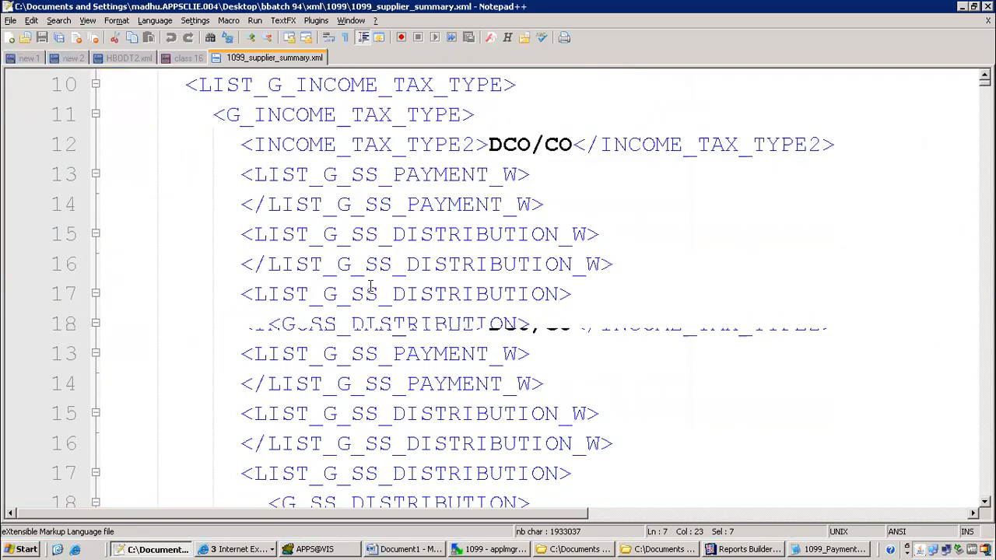
scroll(352, 334, "down", 3)
scroll(314, 326, "down", 6)
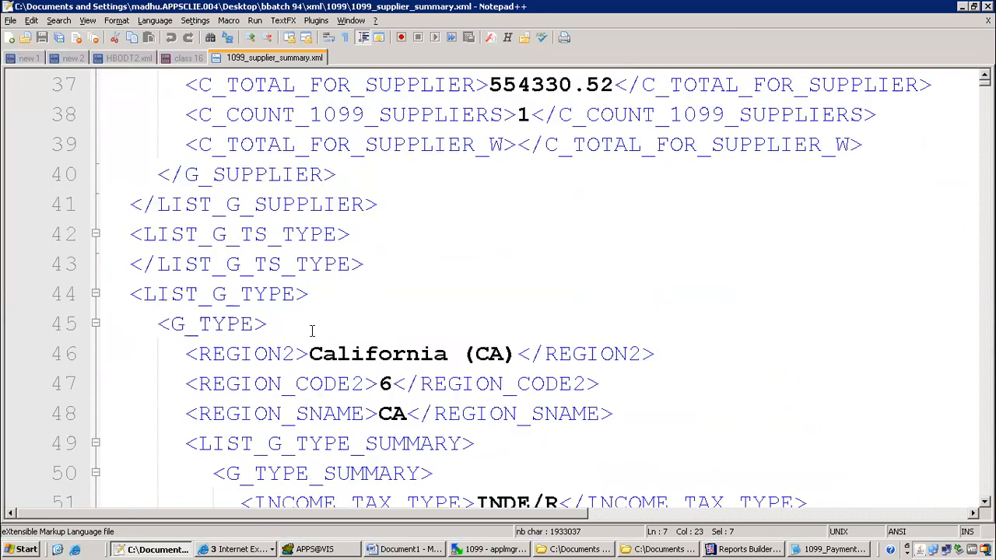
scroll(307, 329, "down", 10)
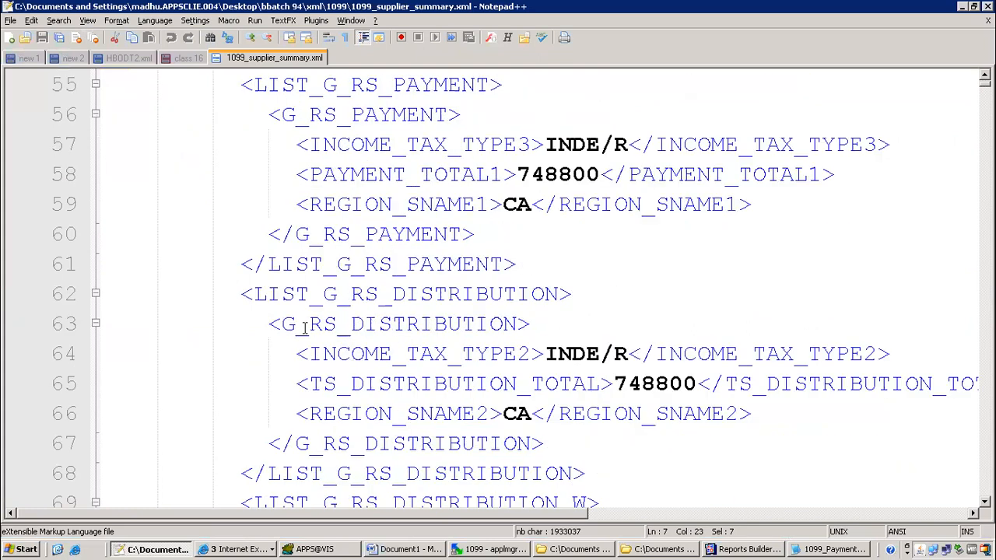
scroll(305, 329, "down", 4)
scroll(311, 330, "down", 5)
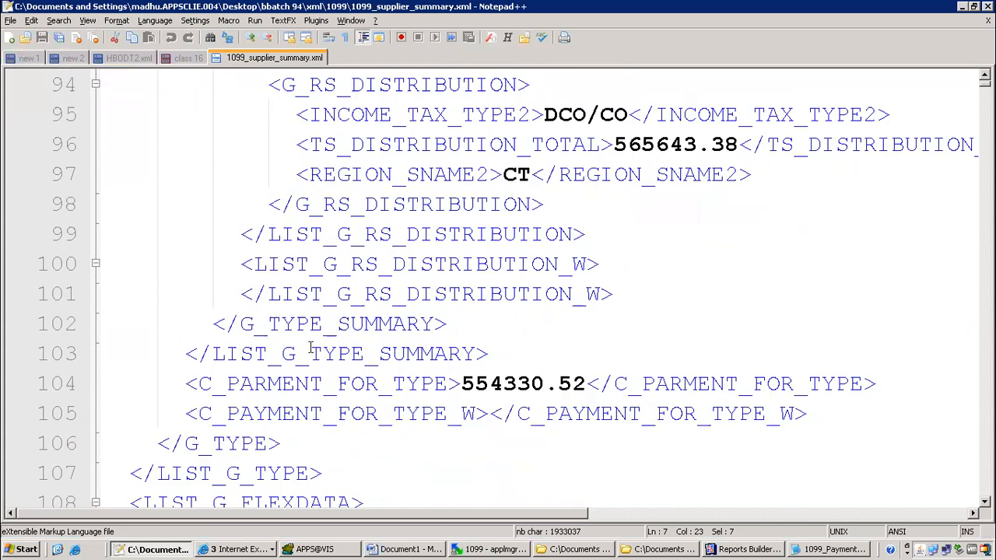
left_click(394, 549)
Open the Template Builder Field list, move it left, and select the G Ss Payment group
left_click(148, 49)
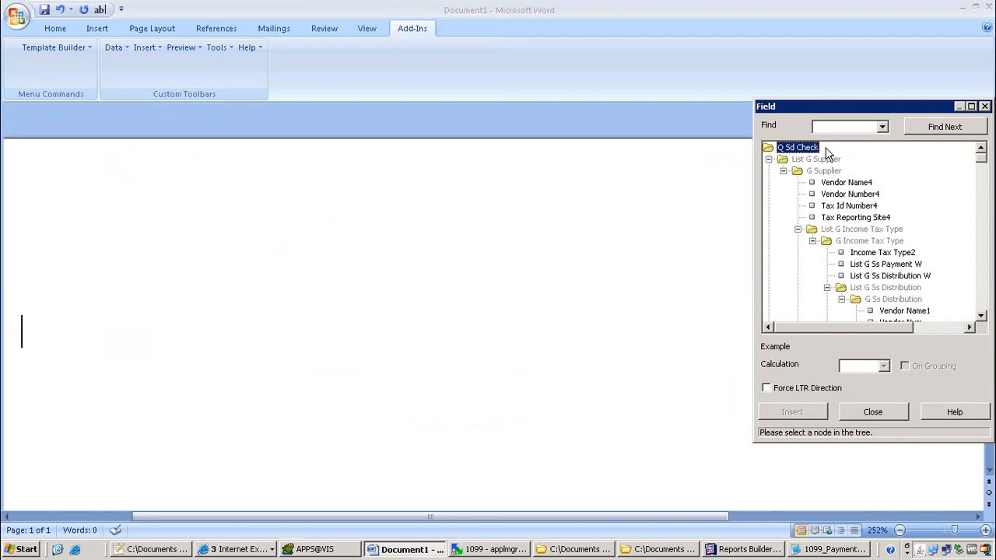
left_click_drag(871, 111, 230, 140)
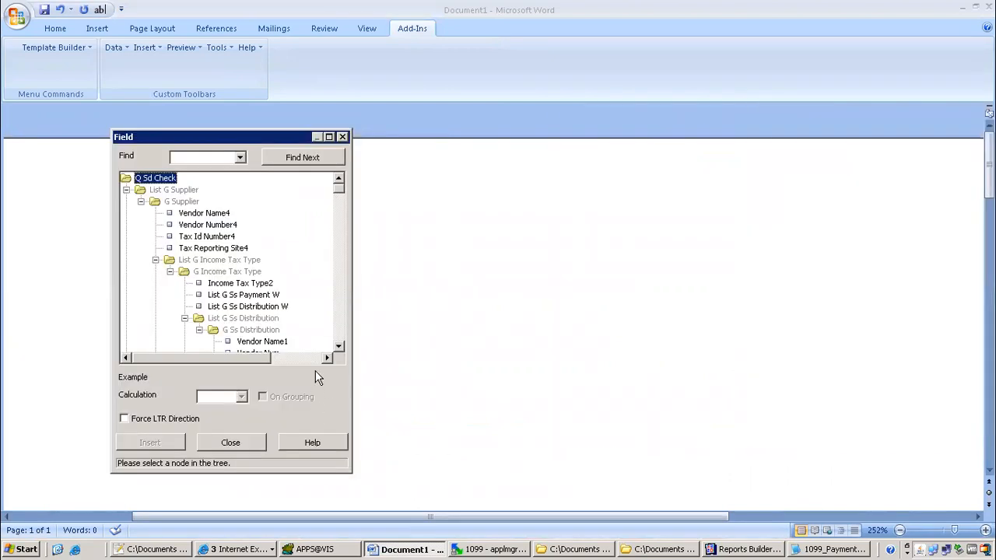
scroll(338, 346, "down", 12)
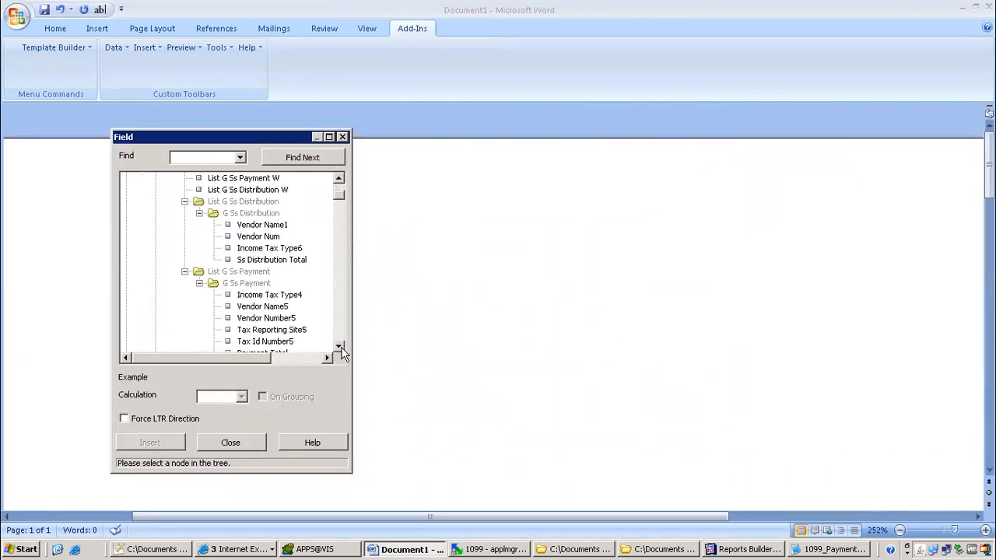
left_click(246, 261)
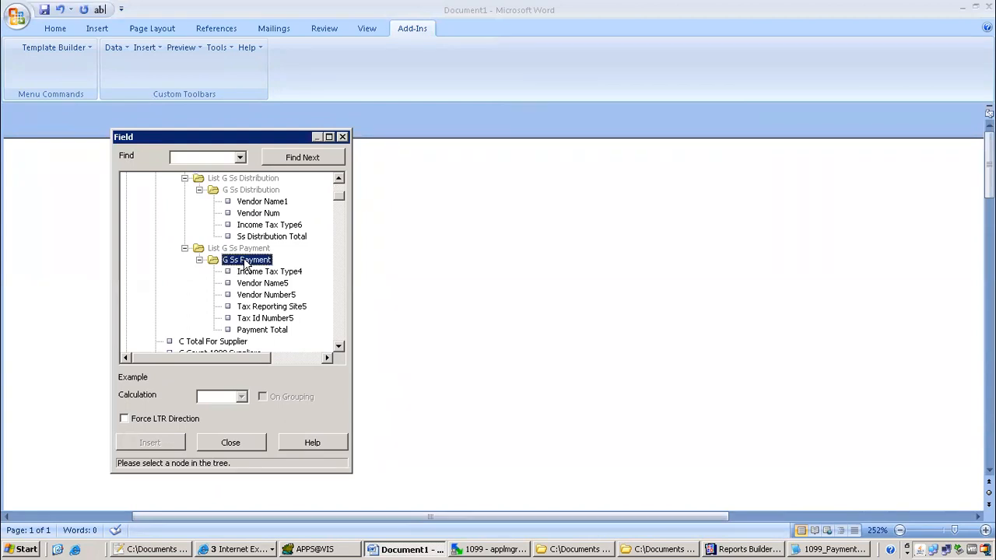
Close the format trigger editor, open Paper Layout, and inspect the supplier payment total field's properties
left_click(730, 547)
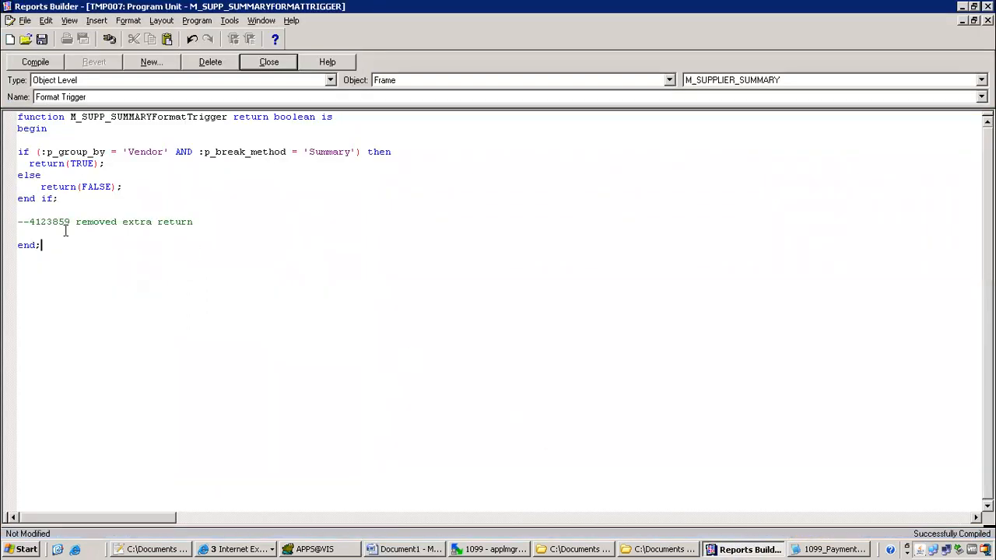
left_click(251, 64)
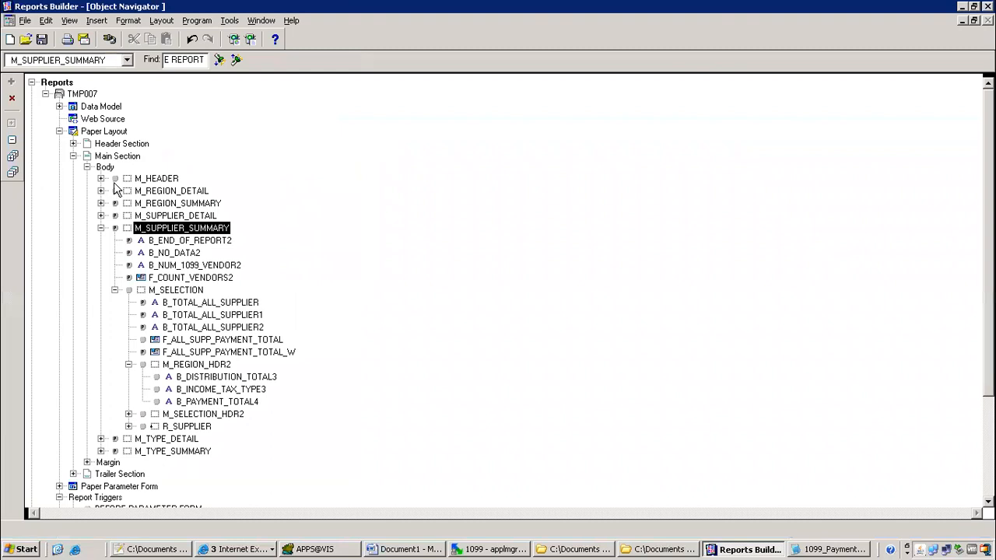
double_click(75, 132)
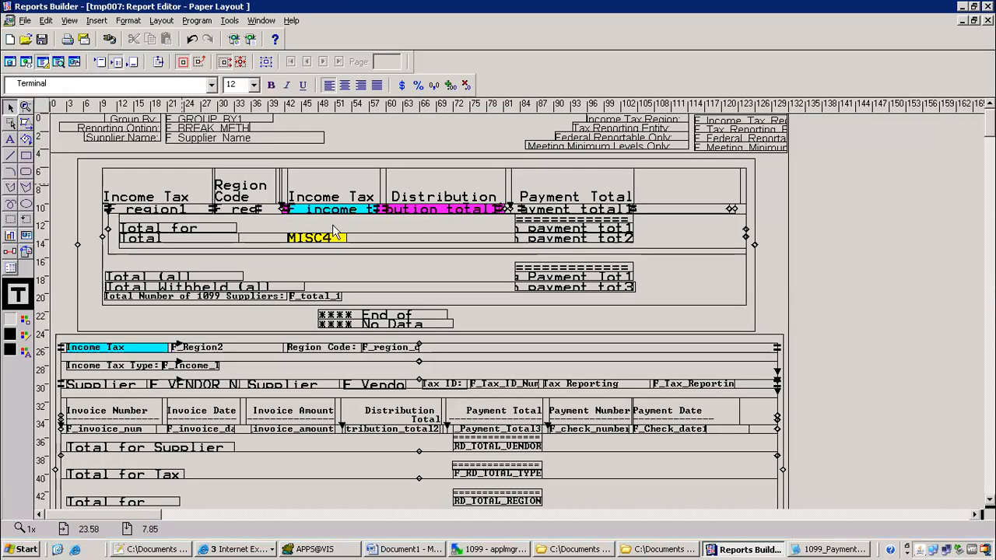
left_click_drag(990, 125, 990, 159)
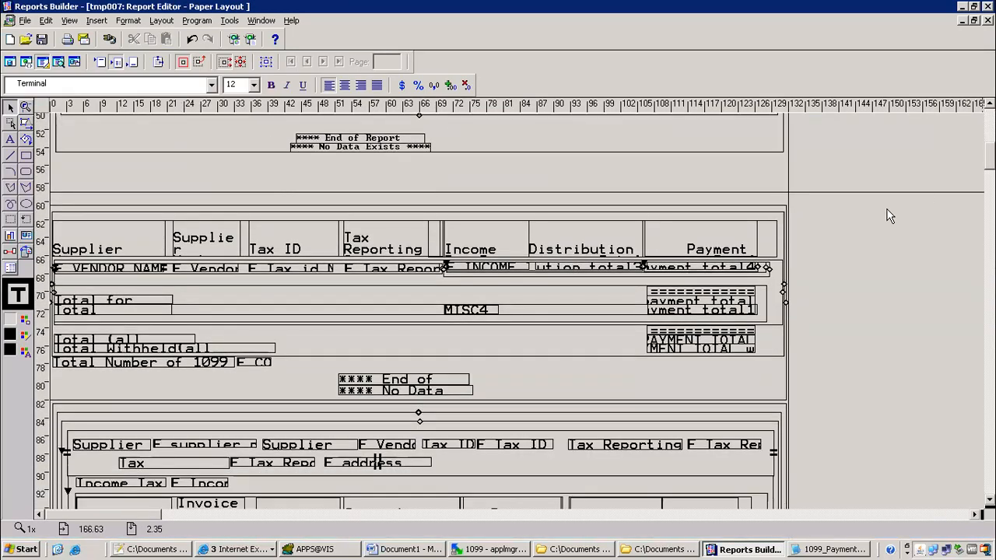
left_click(693, 308)
double_click(693, 308)
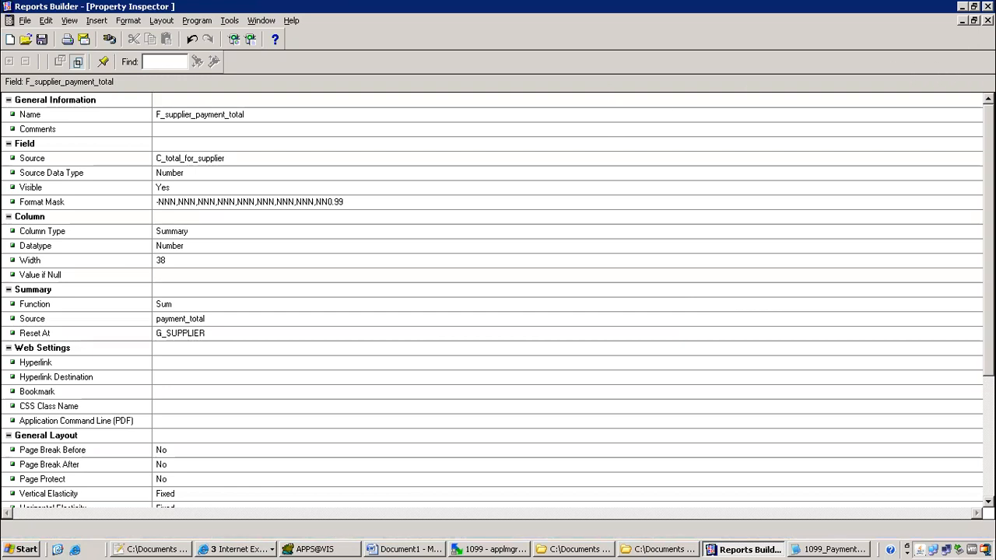
key("ctrl+F4")
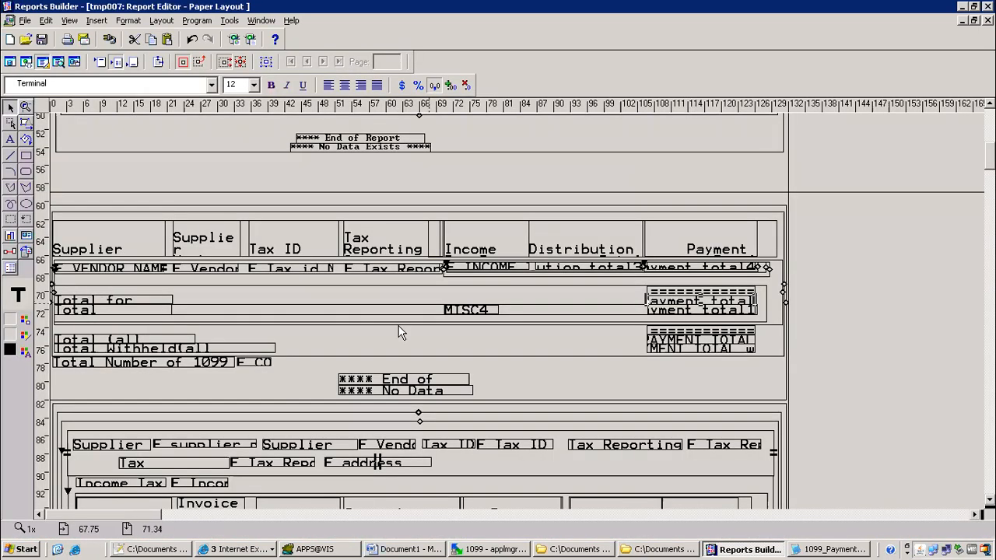
Inspect the M_TOTAL, R_SUPPLIER and R_payment_total frame properties, confirming the G_SS_PAYMENT source group
left_click(265, 61)
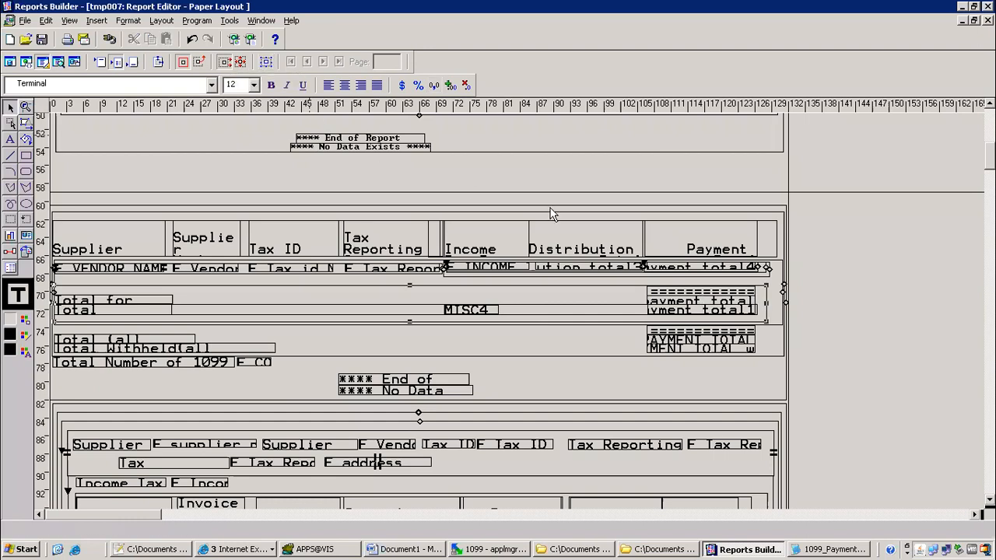
key("F4")
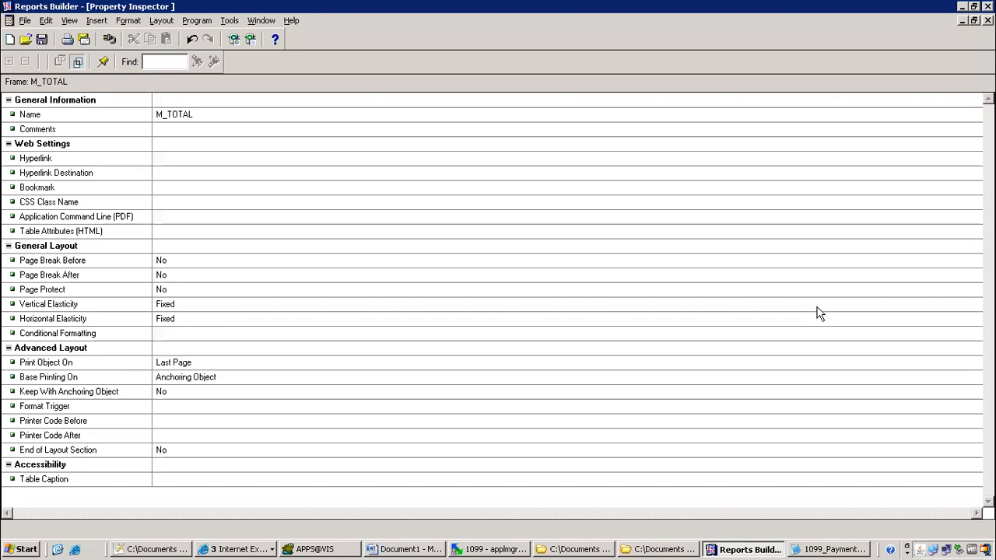
left_click(989, 20)
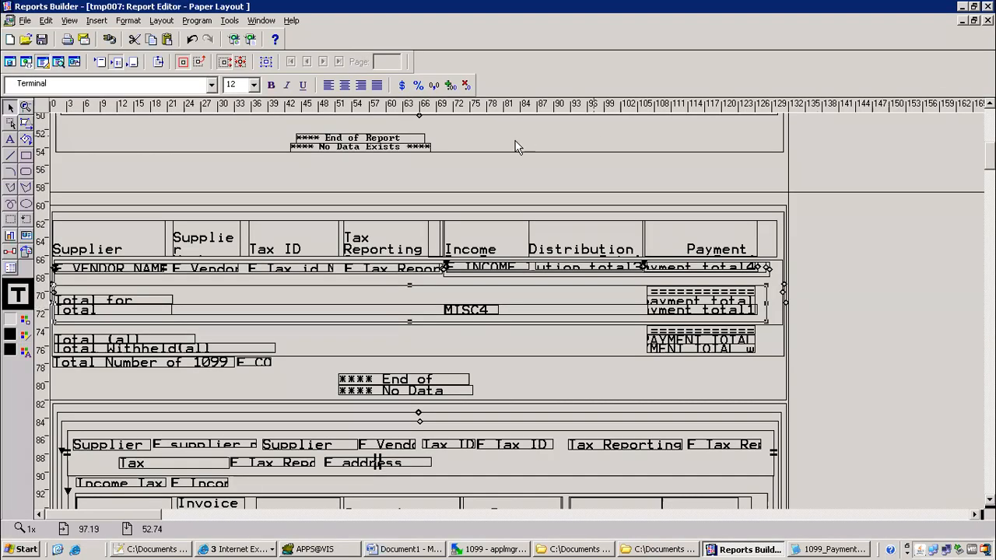
left_click(267, 62)
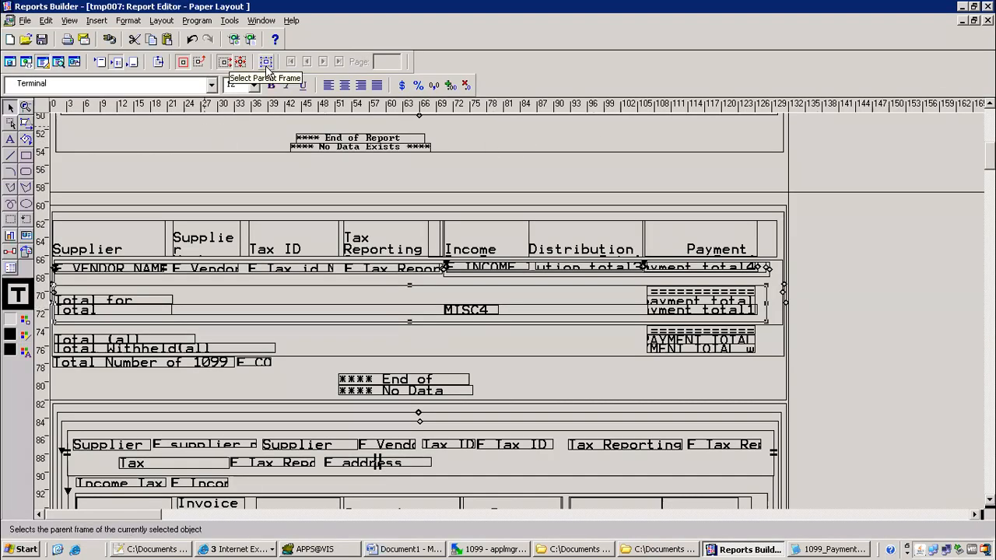
key("F4")
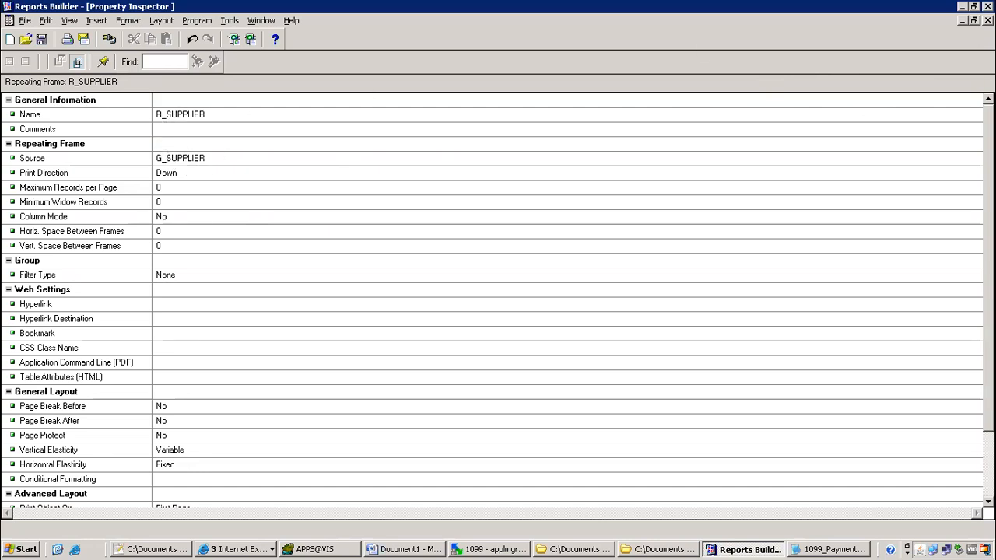
left_click(988, 21)
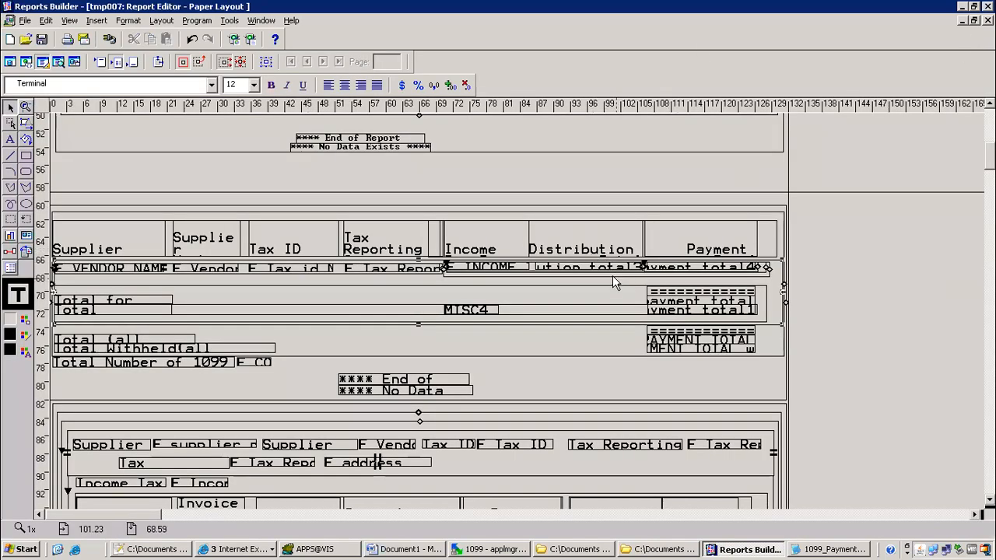
left_click(684, 269)
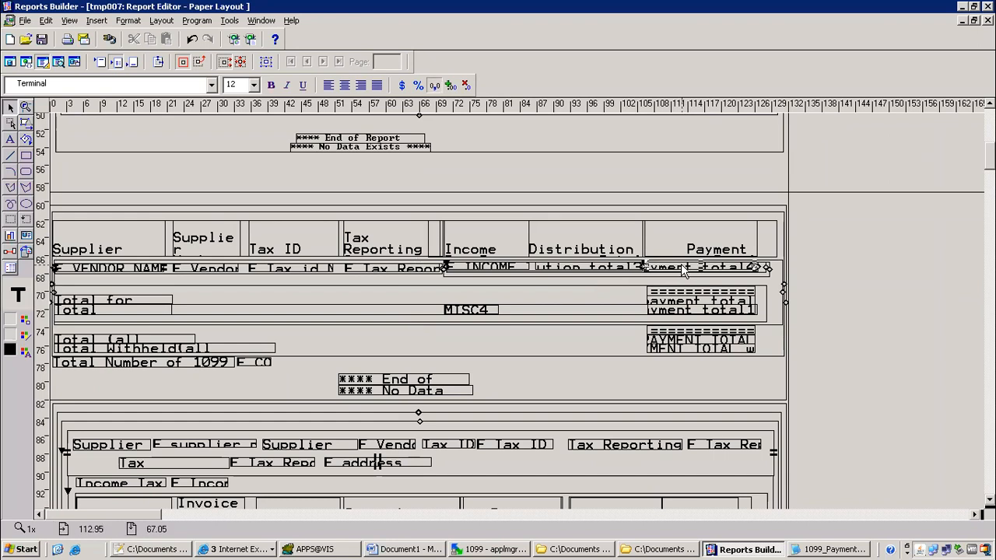
left_click(266, 63)
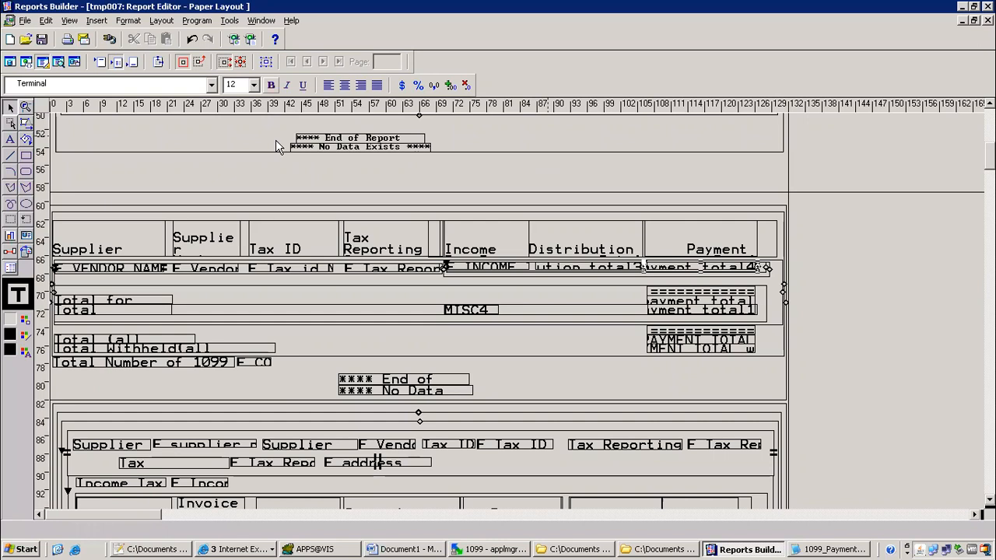
key("F4")
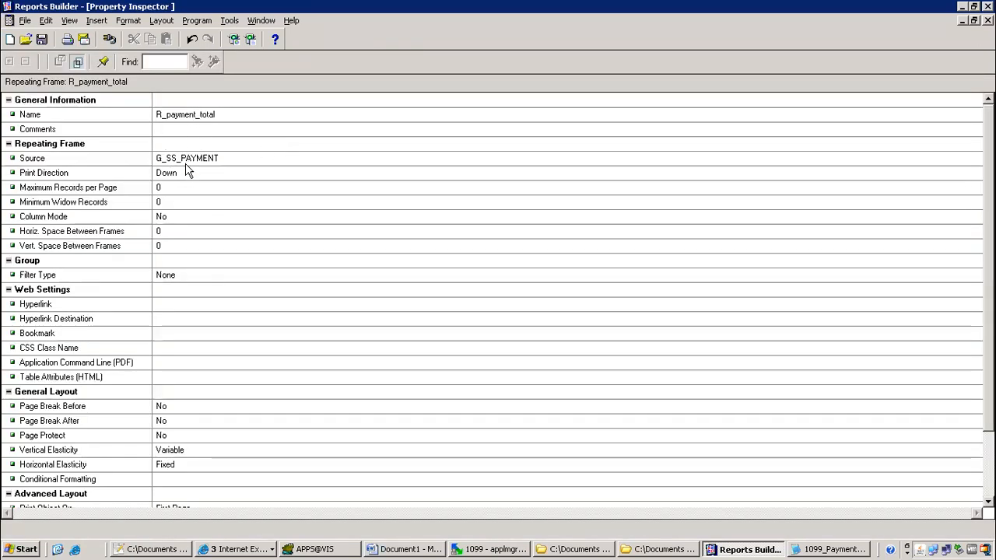
left_click(389, 549)
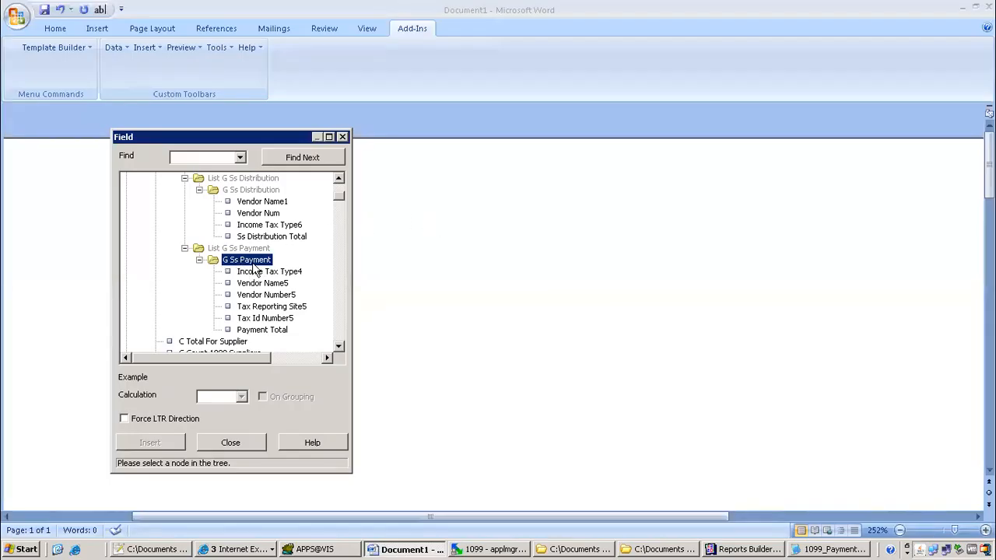
Choose Payment Total in the Field dialog, then start the table wizard in Table format
left_click(270, 332)
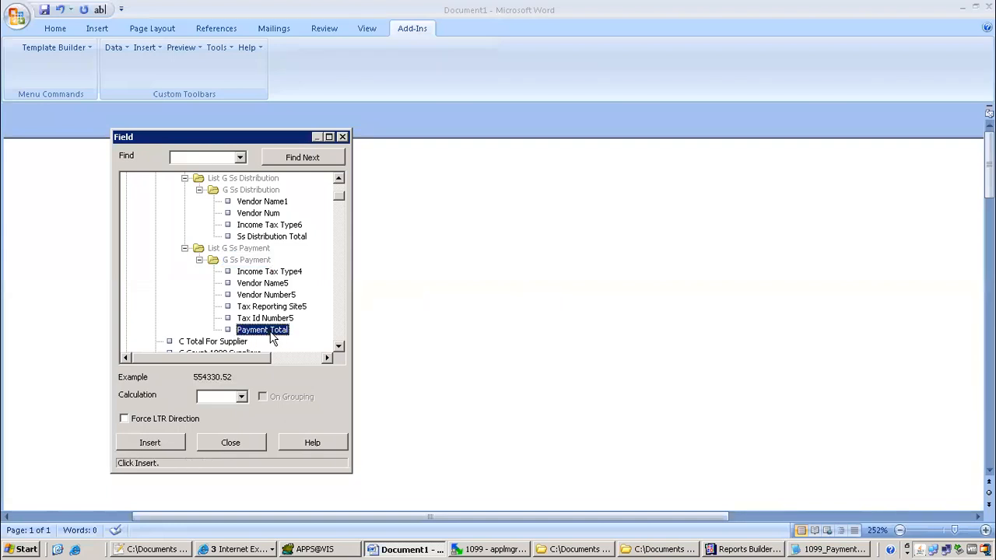
left_click(249, 446)
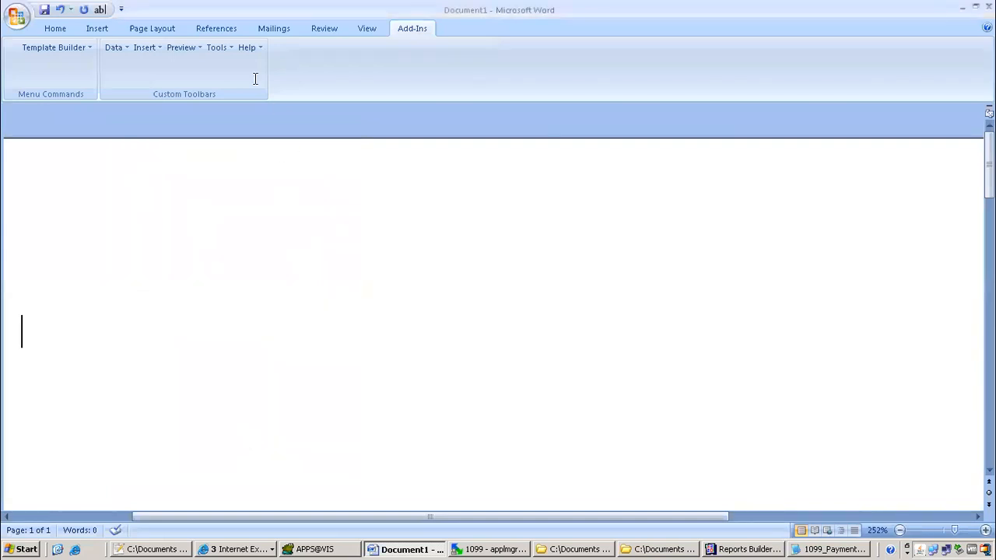
left_click(145, 47)
mouse_move(194, 81)
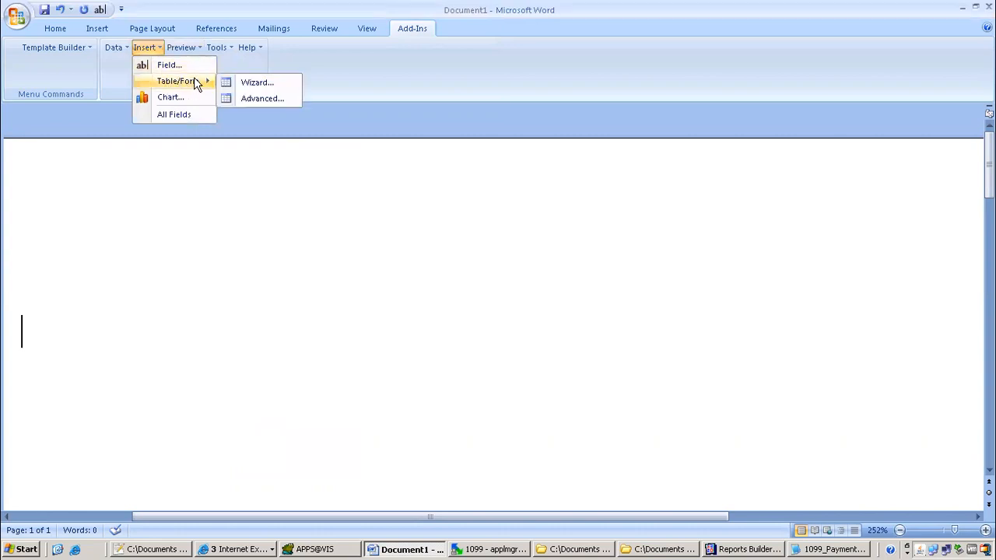
left_click(257, 83)
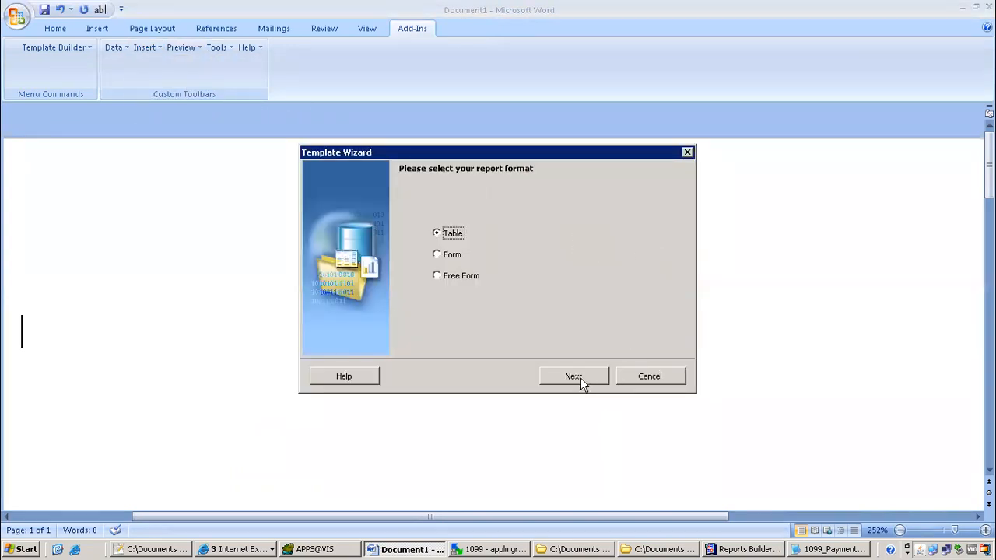
left_click(582, 383)
Group the table by G_SS_PAYMENT, add the Payment Total field, and finish the wizard
left_click(652, 236)
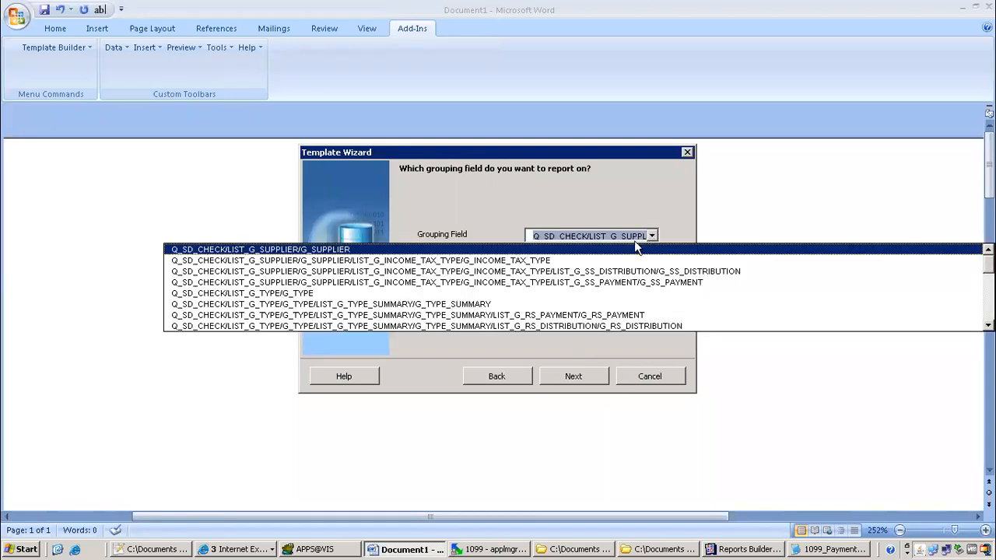
left_click(600, 283)
left_click(567, 374)
left_click(452, 265)
left_click(531, 245)
left_click(585, 380)
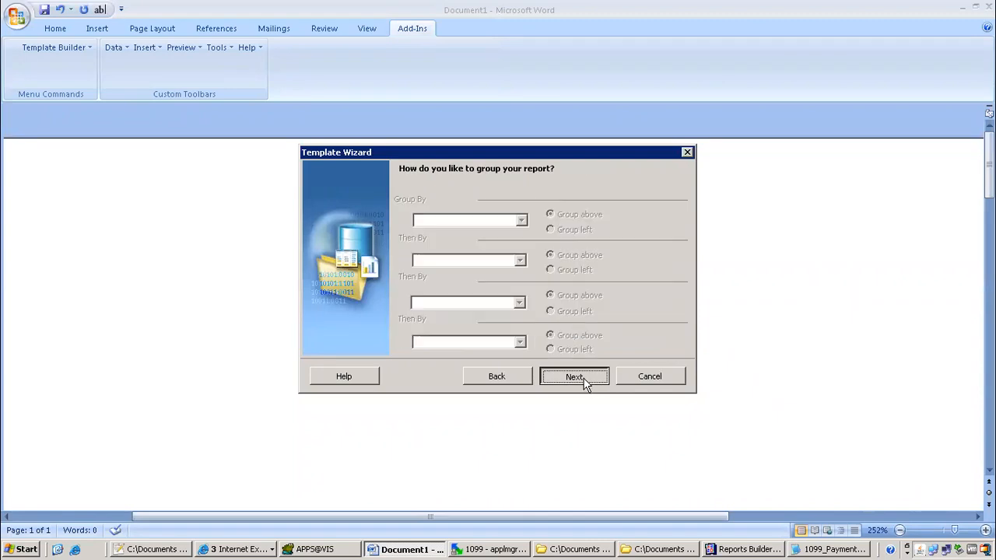
left_click(586, 378)
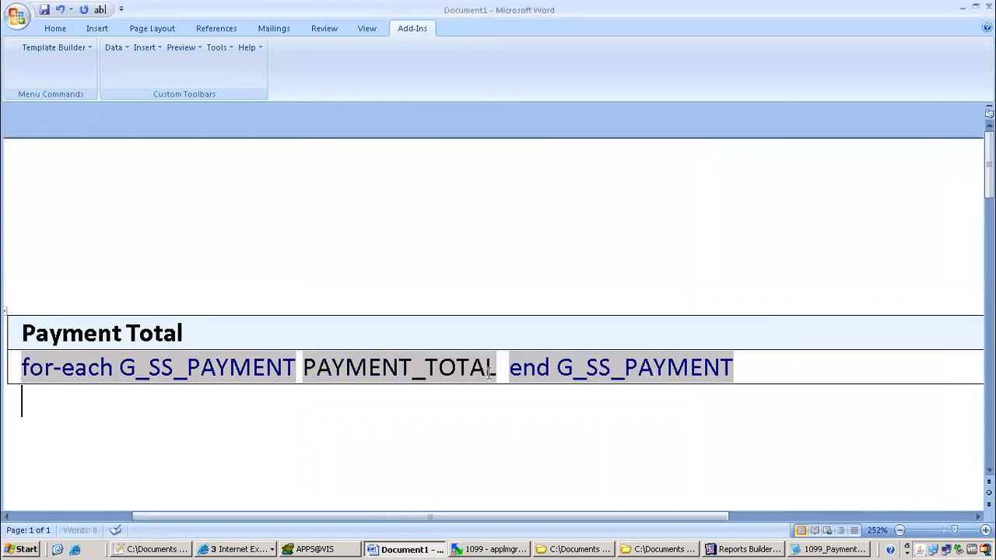
left_click(315, 331)
Split both the header row and the data row of the payment table into four columns
right_click(316, 330)
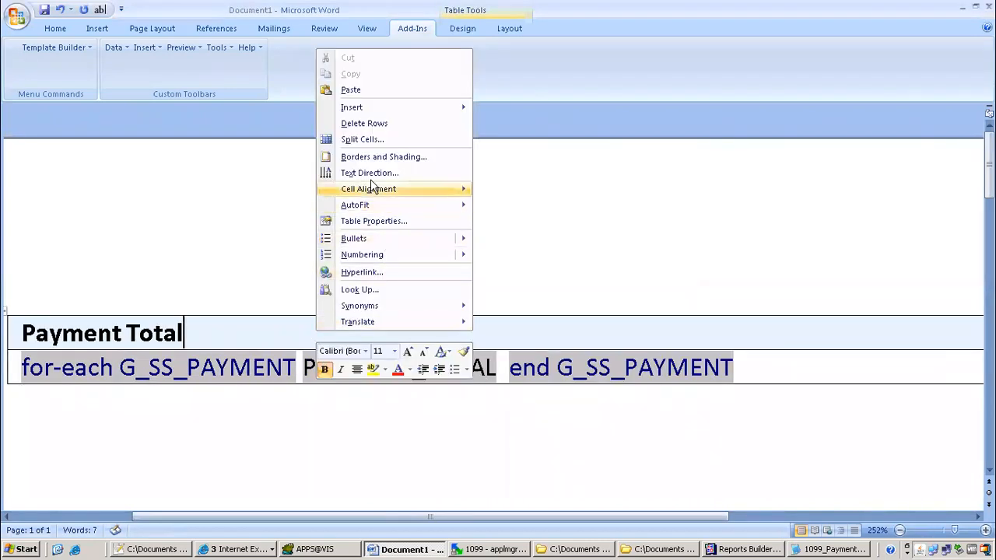
left_click(366, 139)
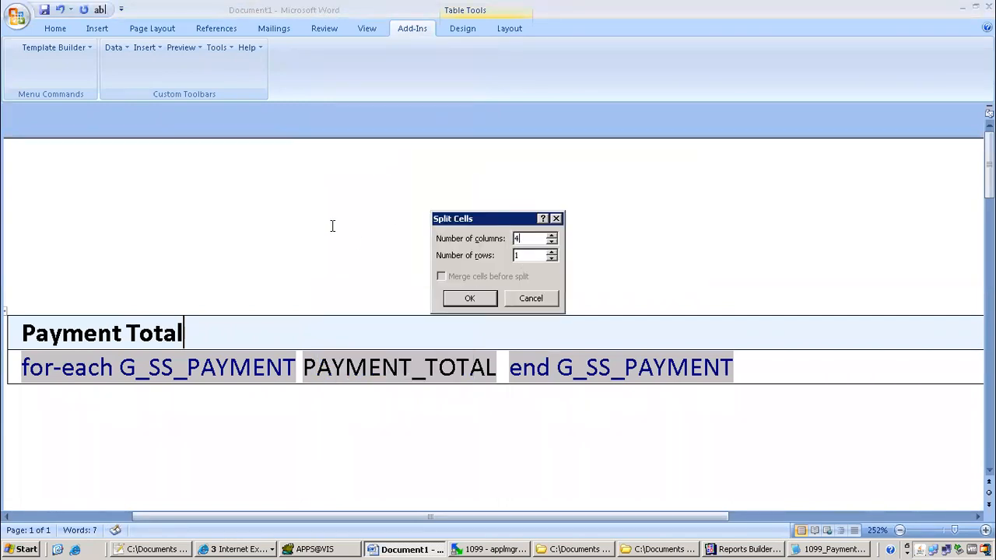
left_click(469, 298)
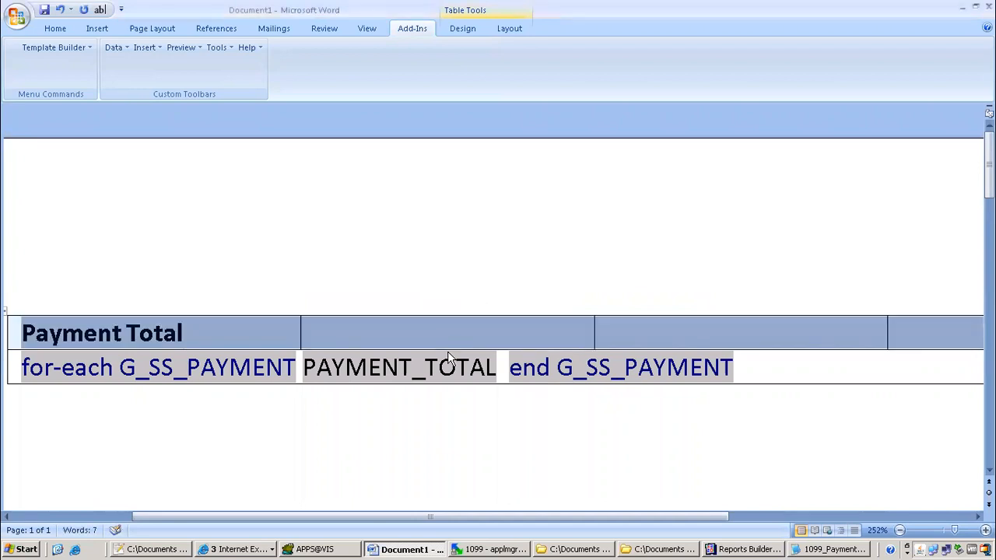
left_click(299, 372)
left_click(811, 368)
right_click(812, 372)
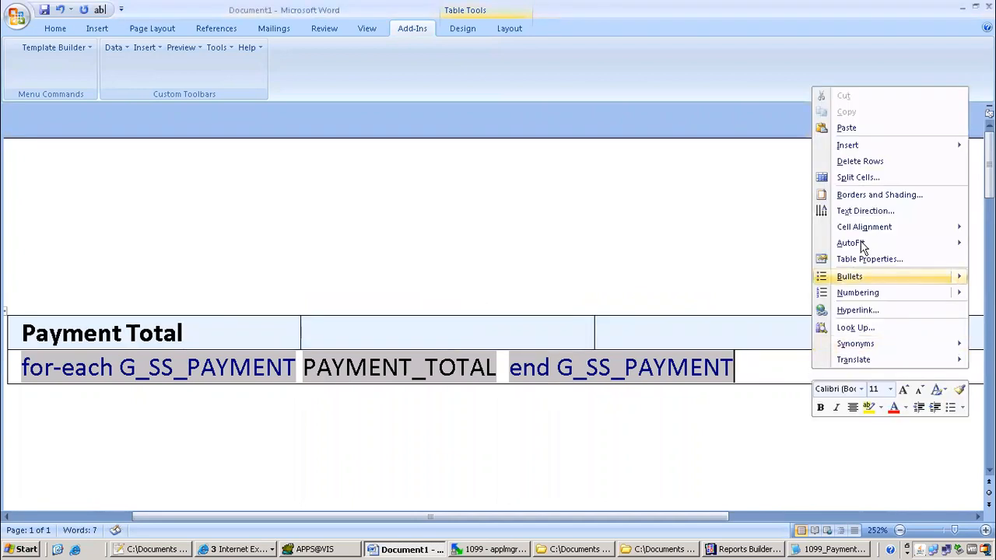
left_click(857, 177)
type("4")
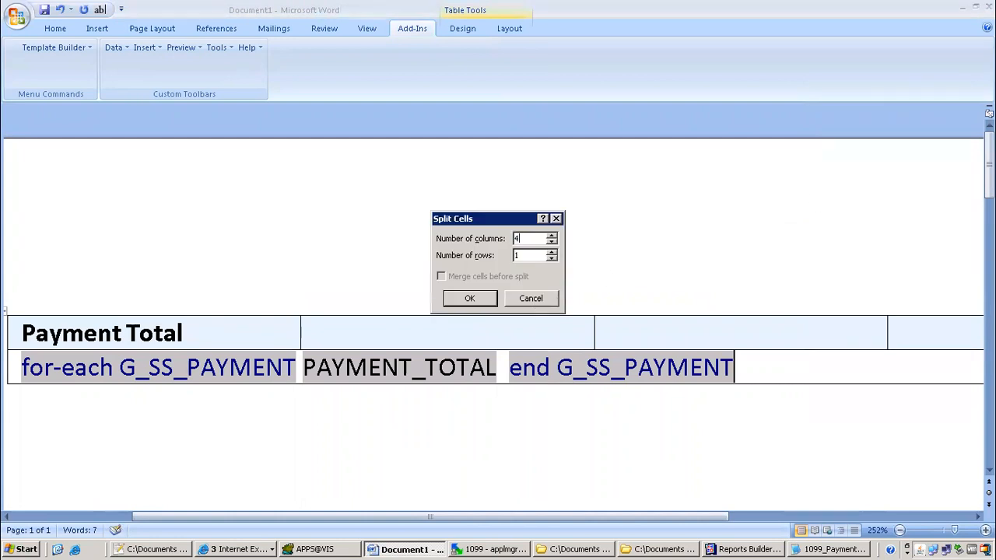
left_click(462, 300)
left_click(490, 420)
Zoom out and move the end G_SS_PAYMENT field into the fourth-column cell
scroll(177, 397, "down", 2)
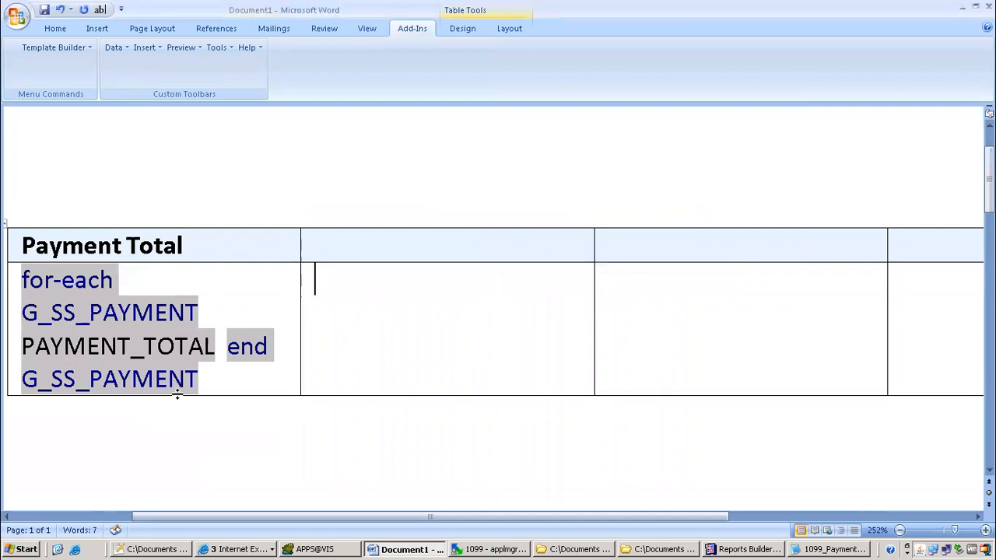
scroll(178, 397, "down", 3)
left_click_drag(957, 531, 945, 531)
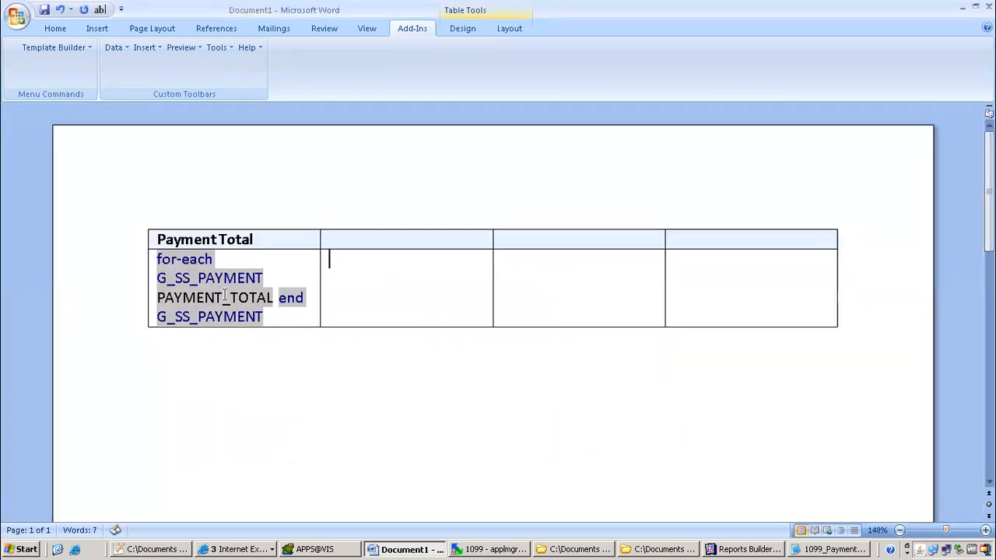
left_click(287, 294)
key("ctrl+c")
right_click(287, 296)
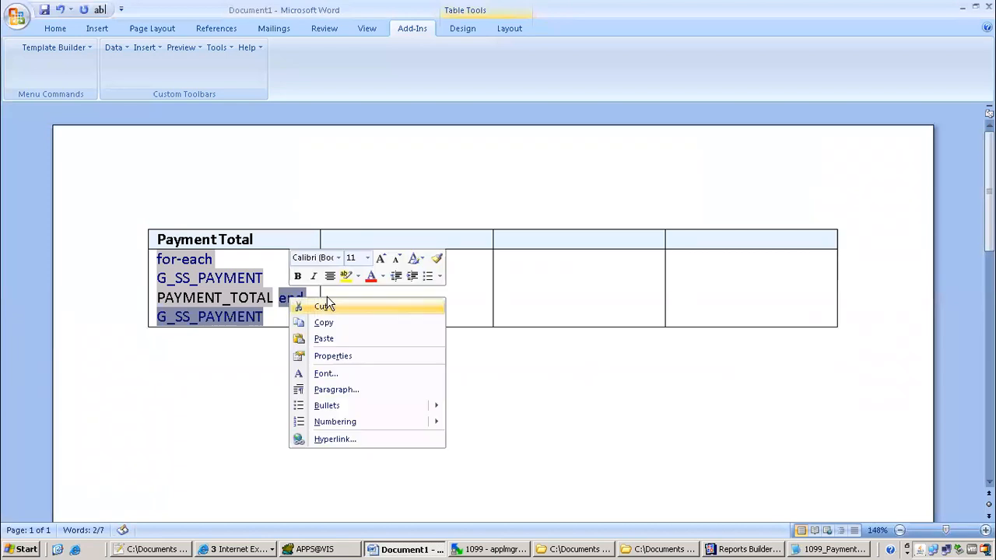
left_click(327, 313)
left_click(747, 289)
right_click(746, 296)
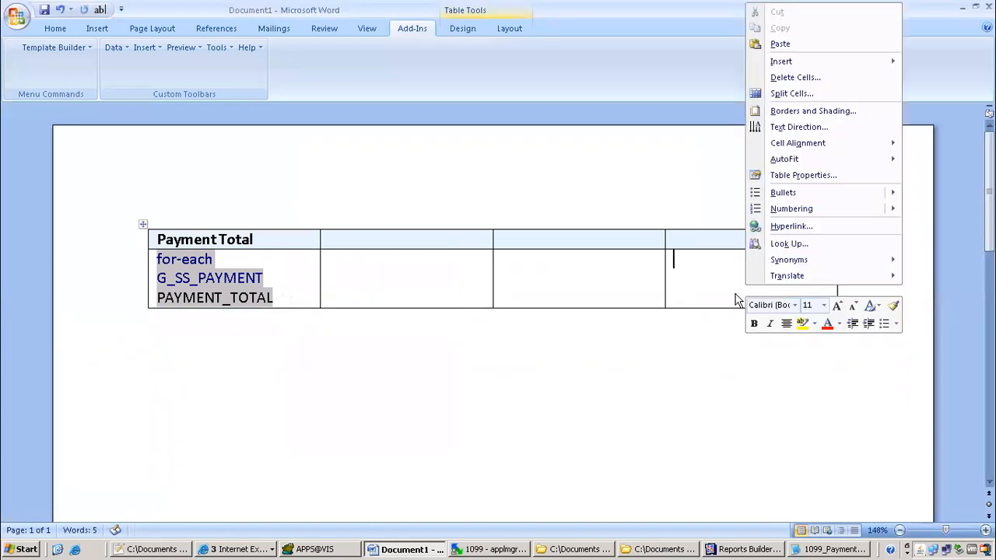
left_click(778, 44)
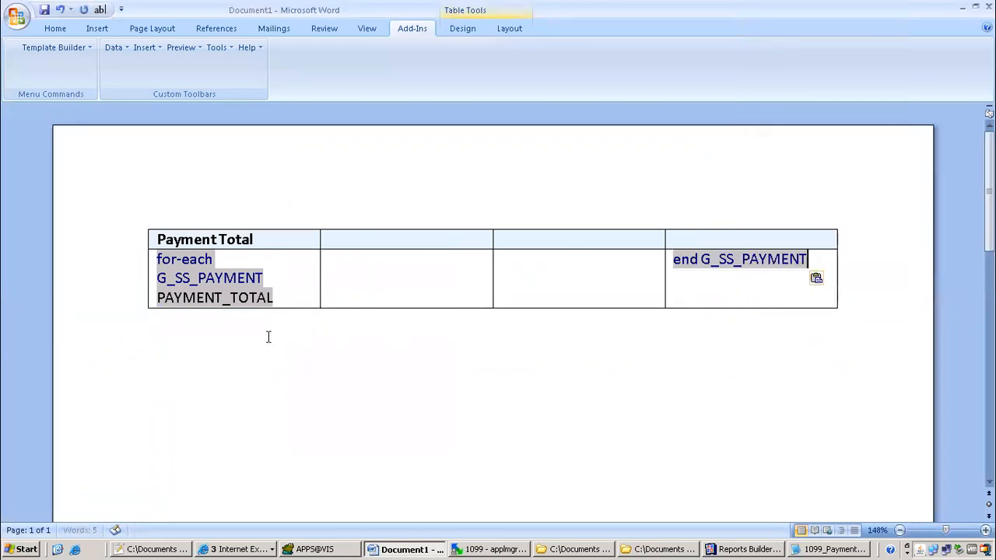
Move PAYMENT_TOTAL onto a new line just above end G_SS_PAYMENT in the fourth cell
left_click(204, 277)
right_click(204, 277)
left_click(171, 275)
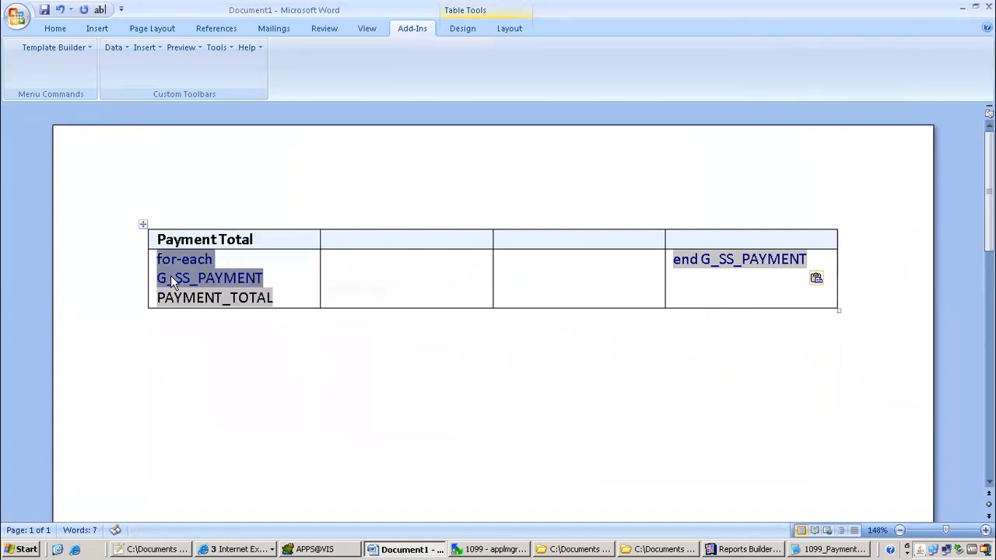
left_click(233, 298)
right_click(237, 301)
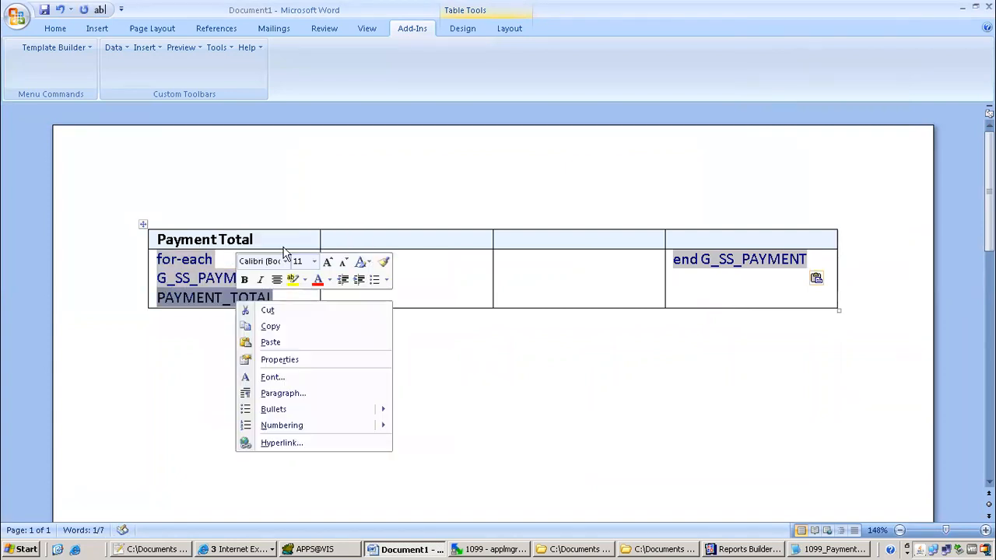
left_click(268, 311)
left_click(652, 258)
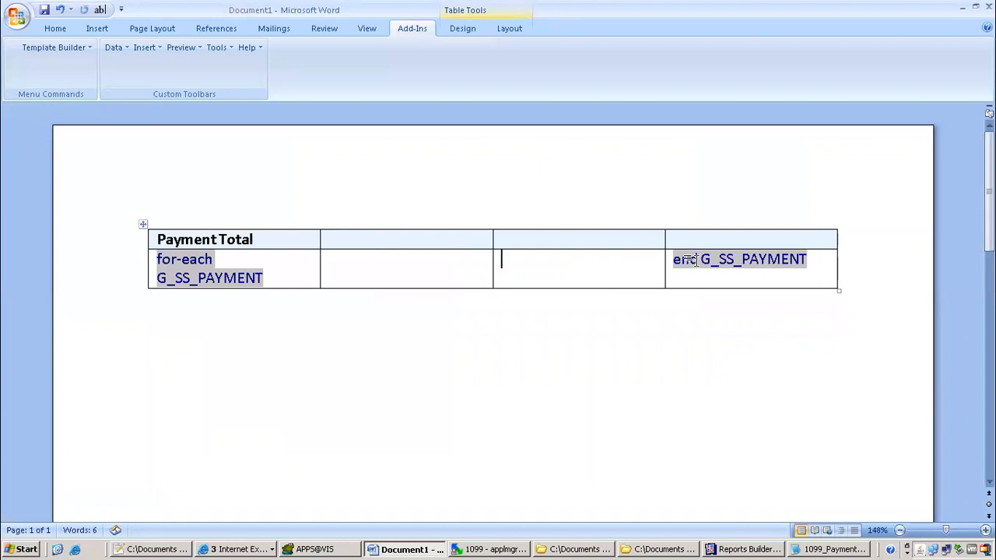
key("Return")
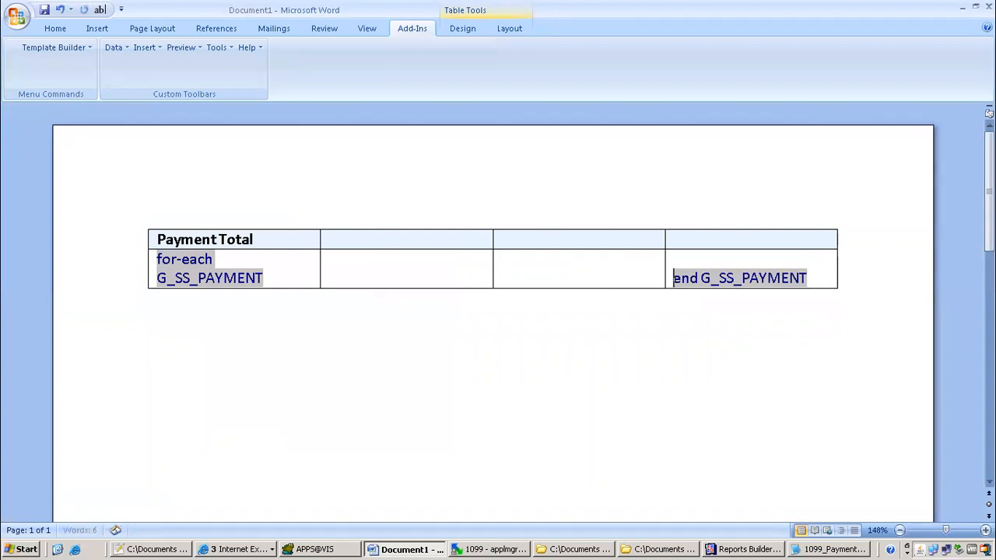
key("ctrl+v")
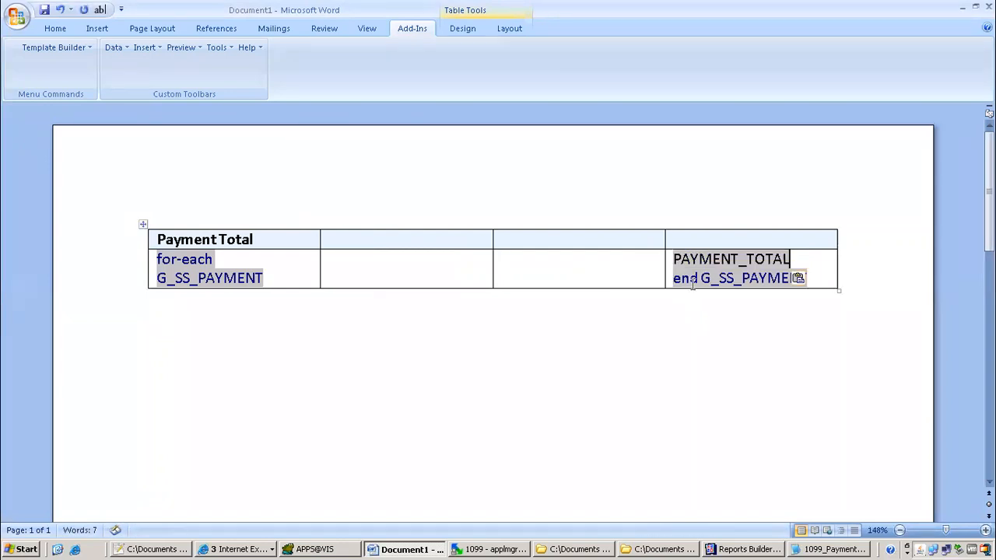
left_click_drag(280, 242, 165, 238)
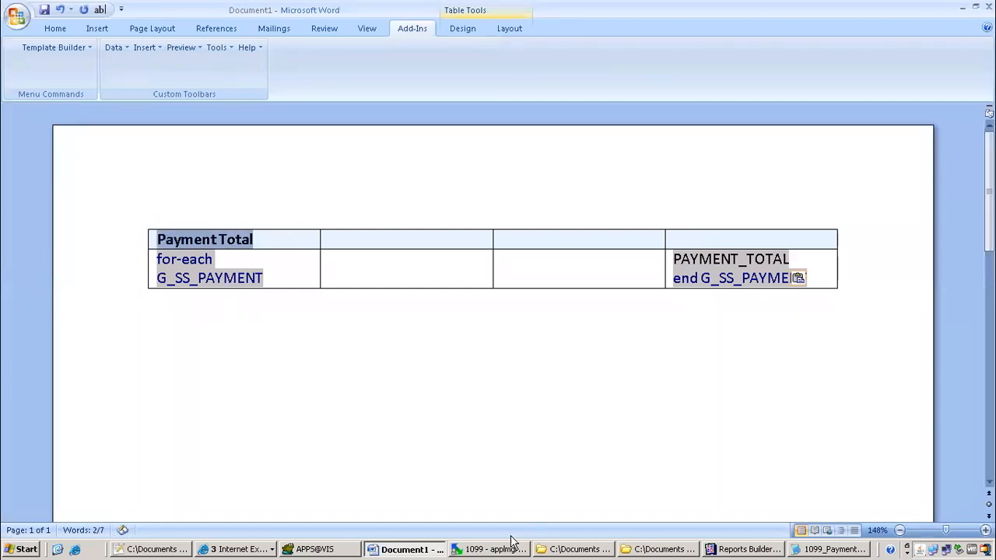
Open 1099_Payments_Report_250521_Supplier_summary.txt from the 1099 folder in Notepad++
left_click(166, 549)
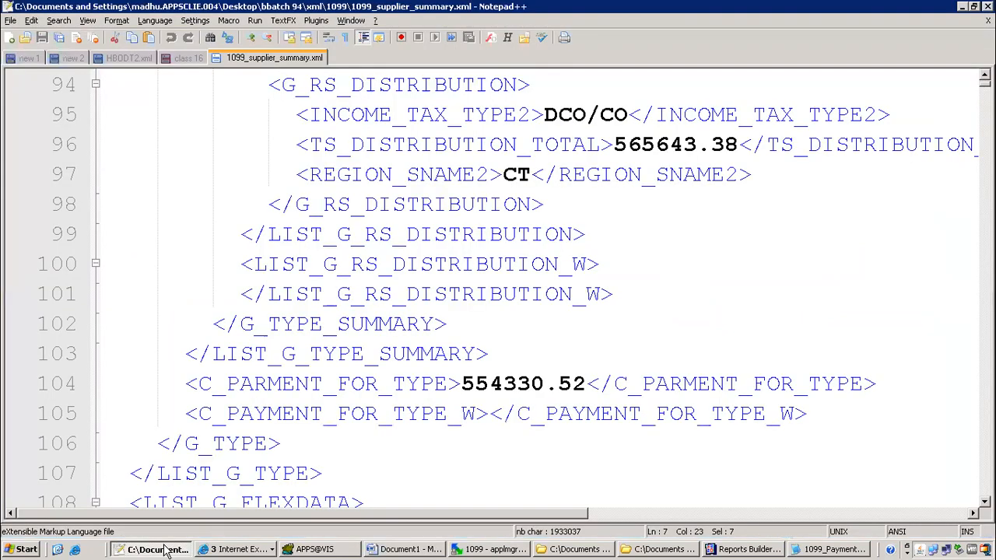
left_click(165, 549)
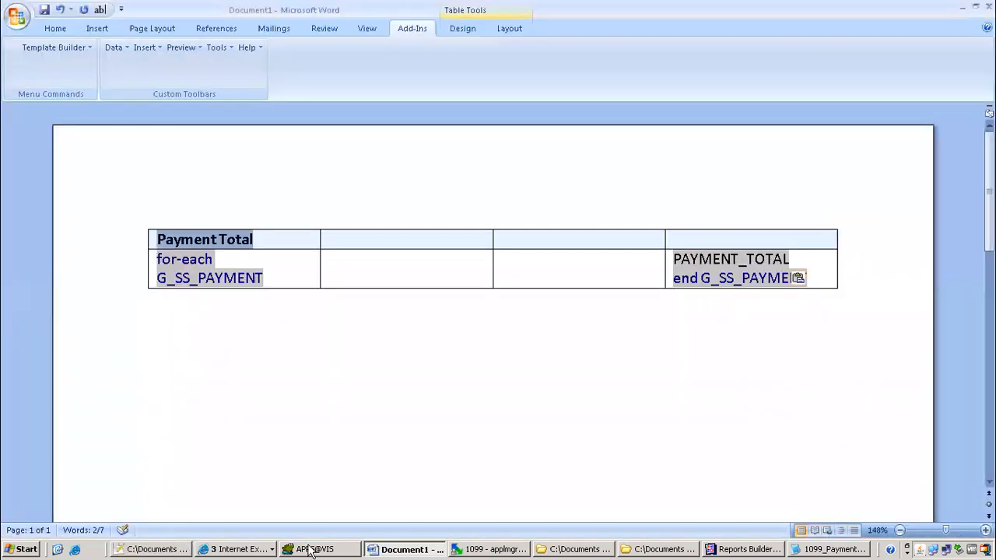
left_click(645, 551)
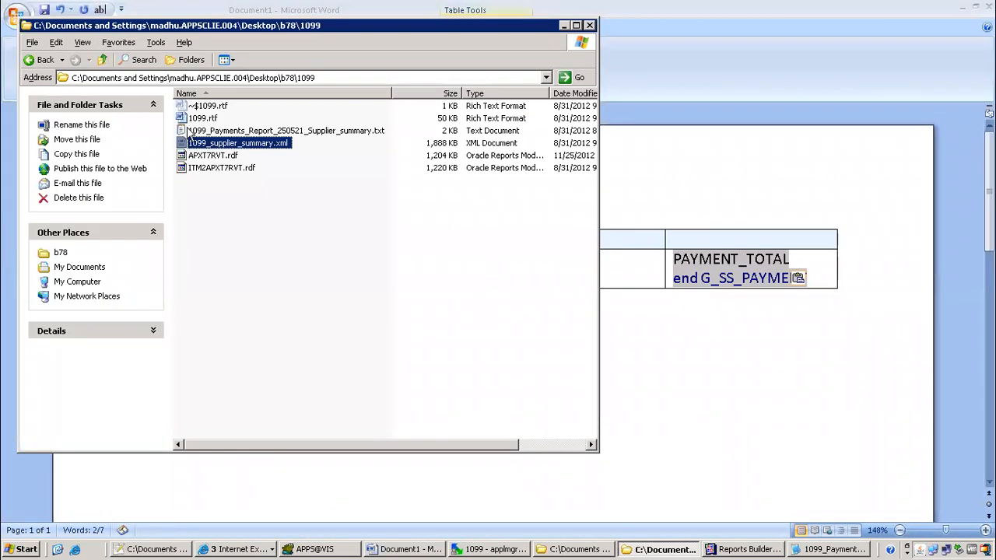
left_click(217, 181)
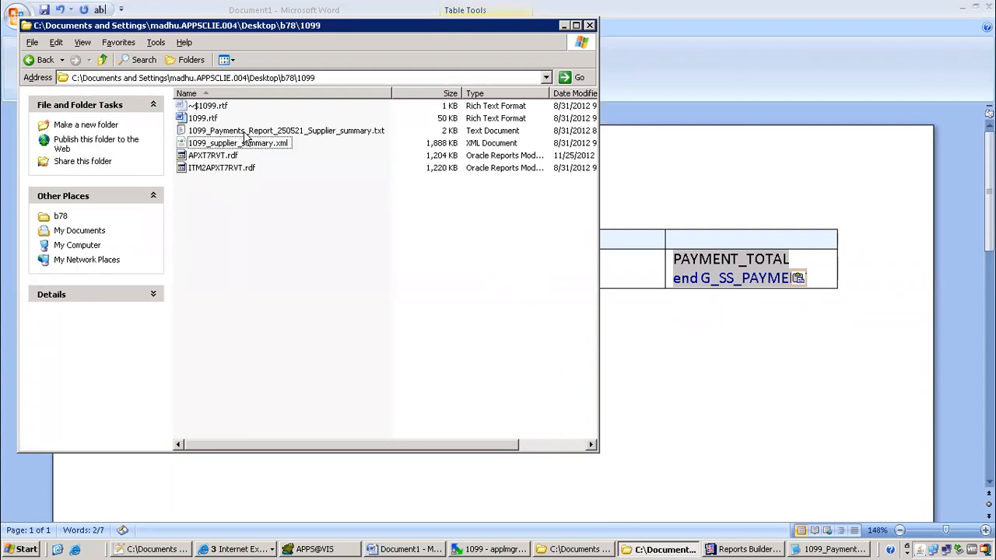
left_click(246, 133)
right_click(246, 132)
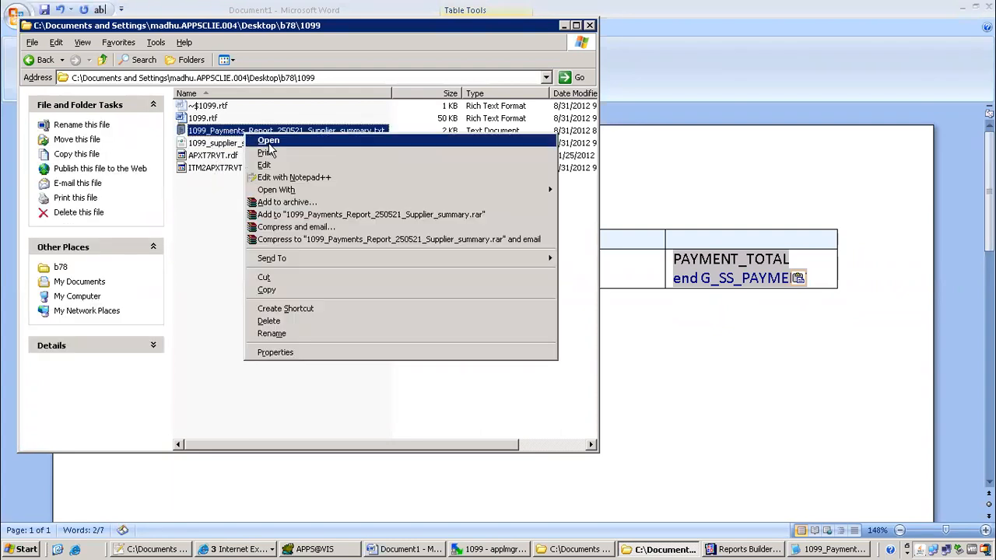
left_click(301, 178)
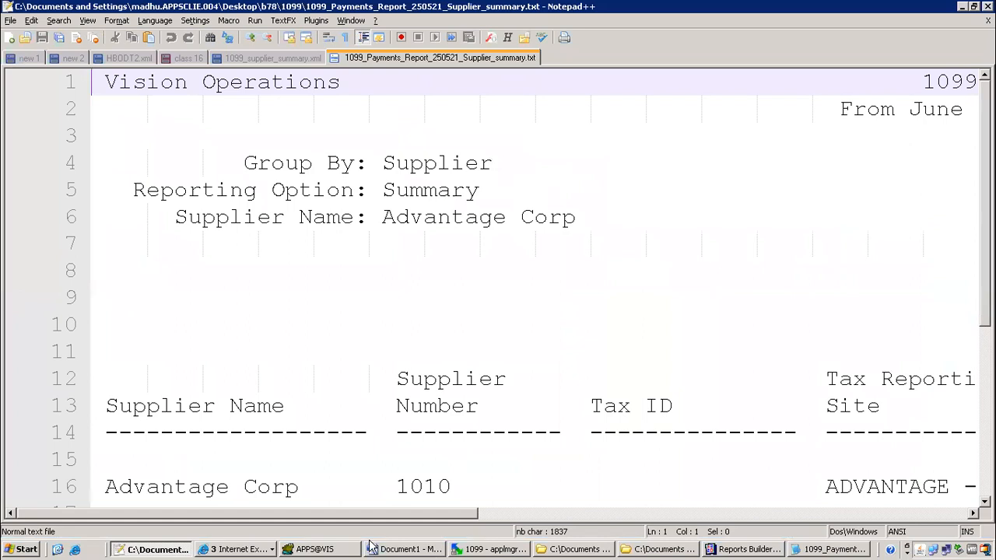
Scroll across the report to inspect its Payment Total column, then go back to Word
left_click_drag(365, 515, 661, 514)
left_click_drag(806, 523, 969, 525)
left_click_drag(723, 404, 895, 433)
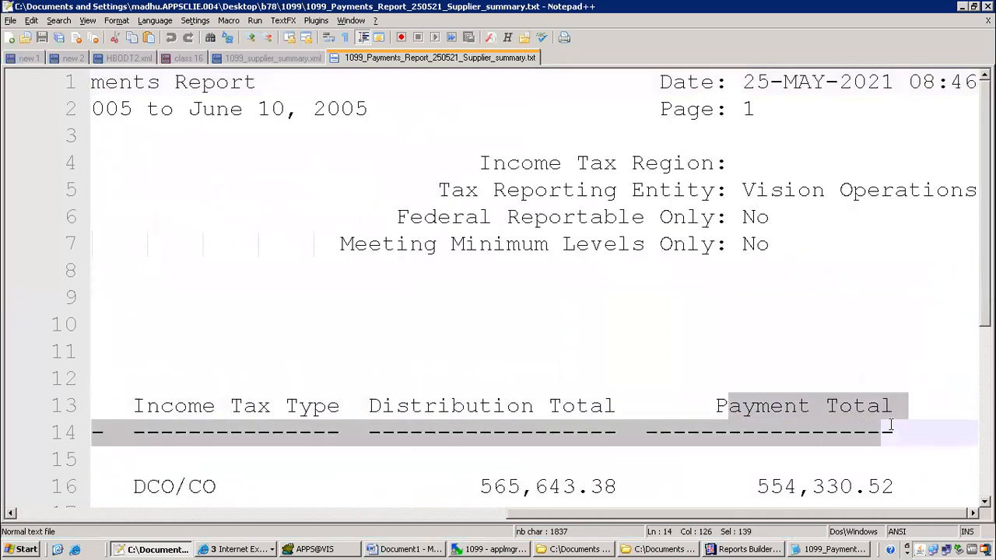
left_click(400, 417)
left_click(218, 415)
left_click_drag(508, 518, 10, 531)
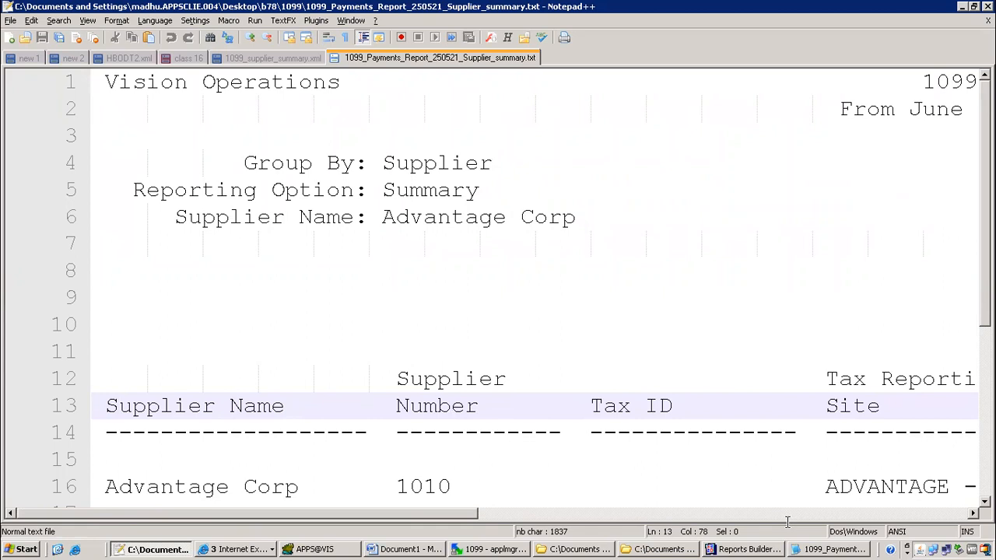
left_click(396, 550)
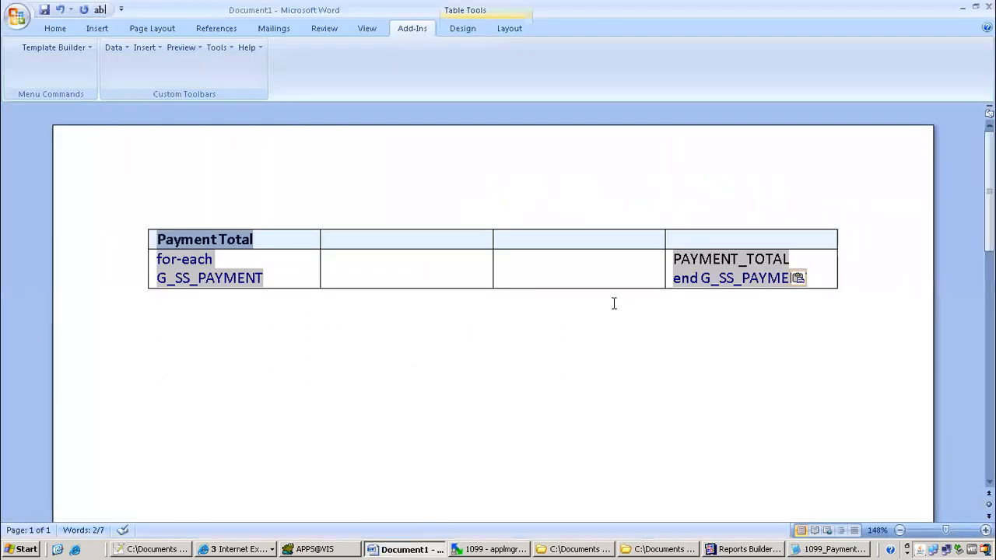
Move the Payment Total heading from the first header cell into the fourth header cell
left_click_drag(270, 240, 157, 224)
key("Delete")
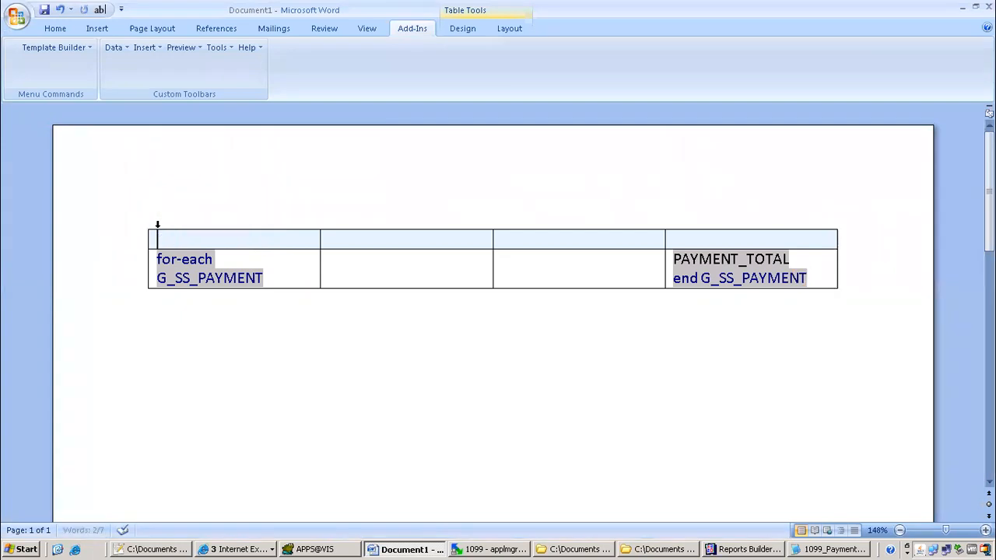
left_click(719, 238)
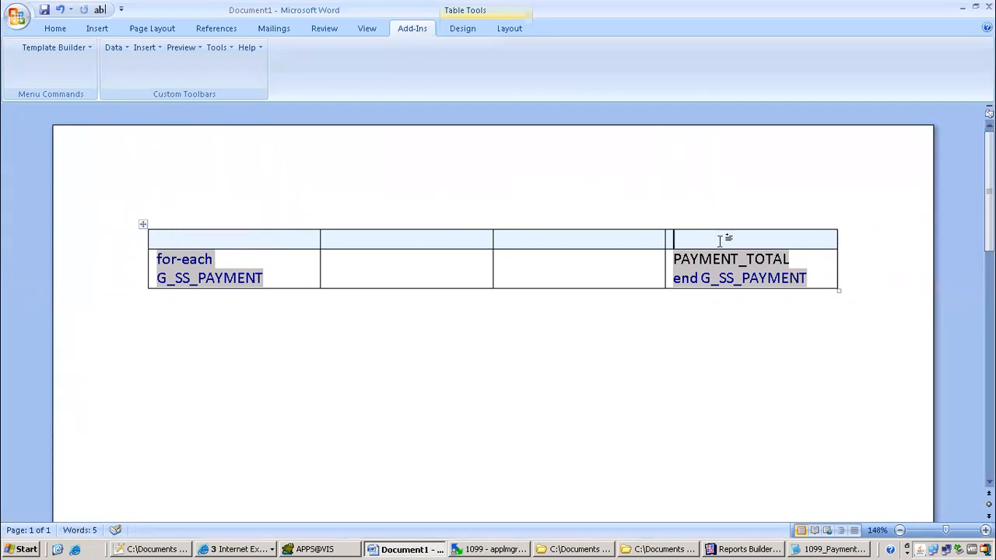
right_click(721, 238)
left_click(760, 279)
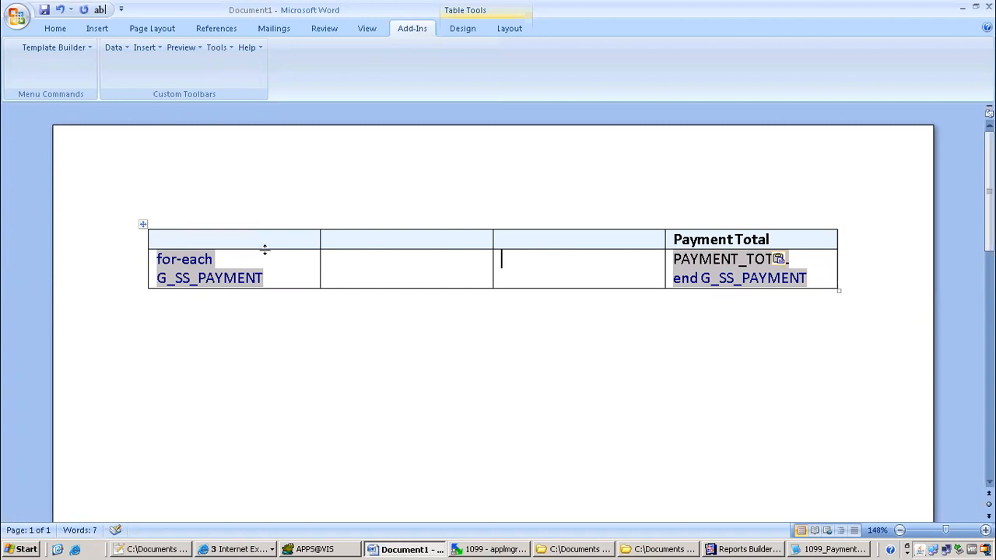
Inspect the for-each G_SS_PAYMENT field's code without changing it
double_click(219, 268)
left_click(402, 373)
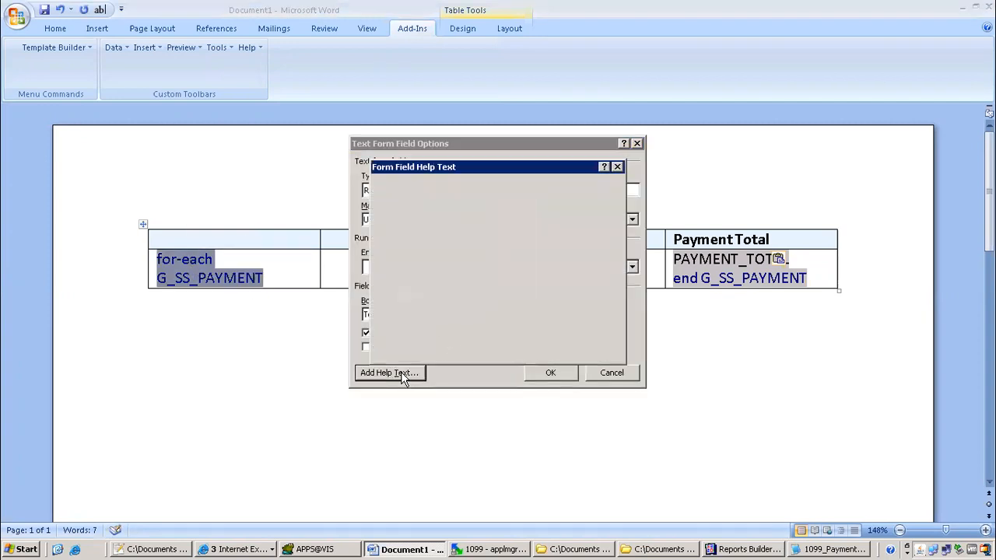
left_click(531, 349)
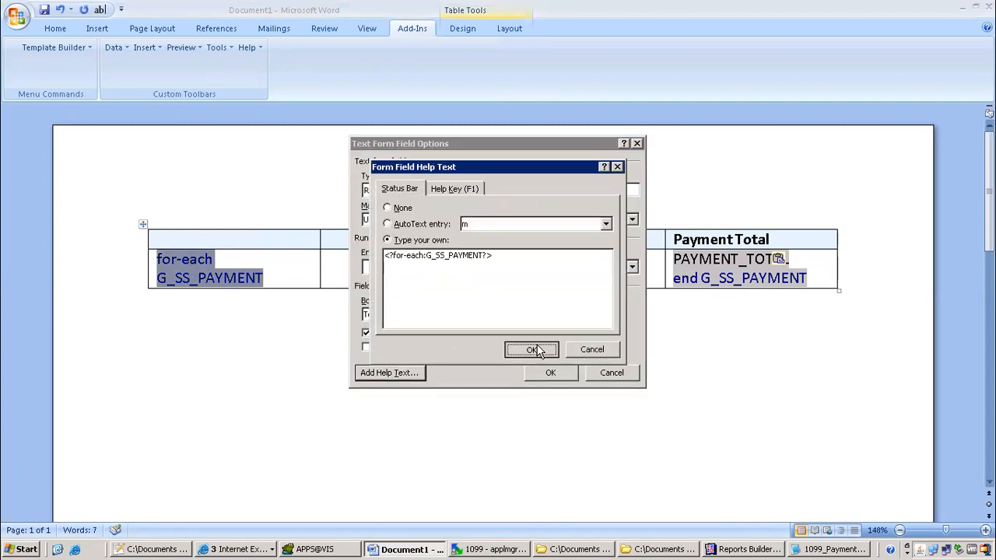
key("Return")
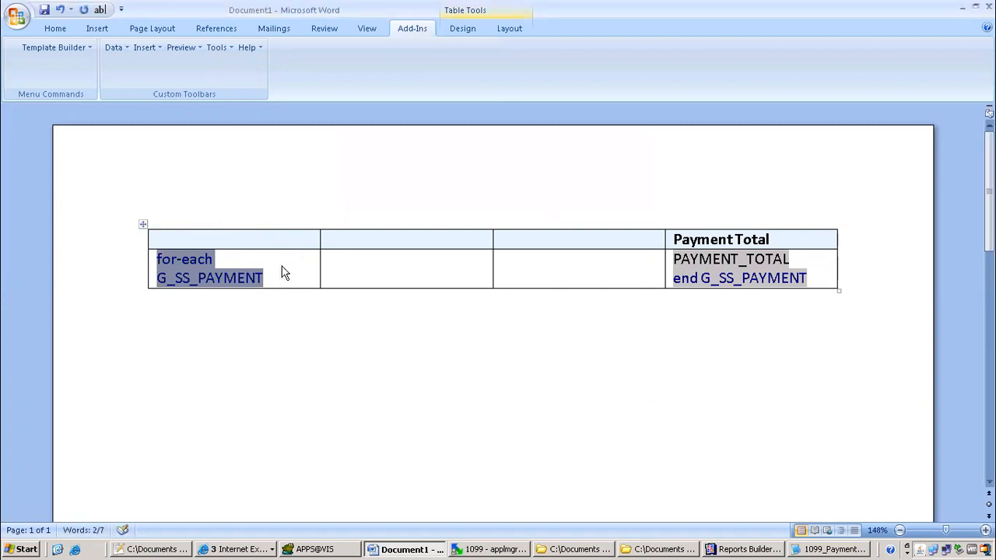
left_click(269, 281)
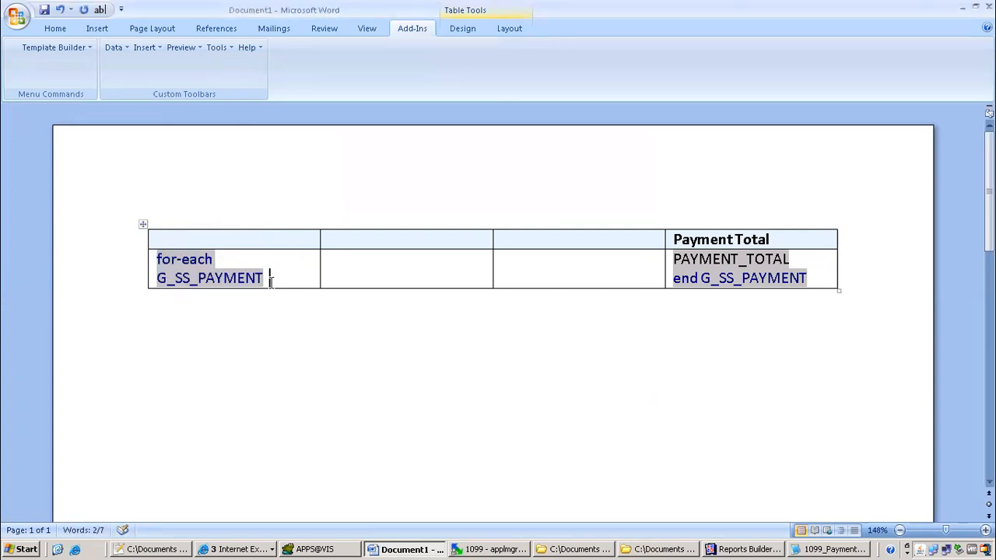
Insert VENDOR_NAME4 after for-each G_SS_PAYMENT, plus VENDOR_NUMBER4 and TAX_REPORTING_SITE4 in the second cell
left_click(147, 47)
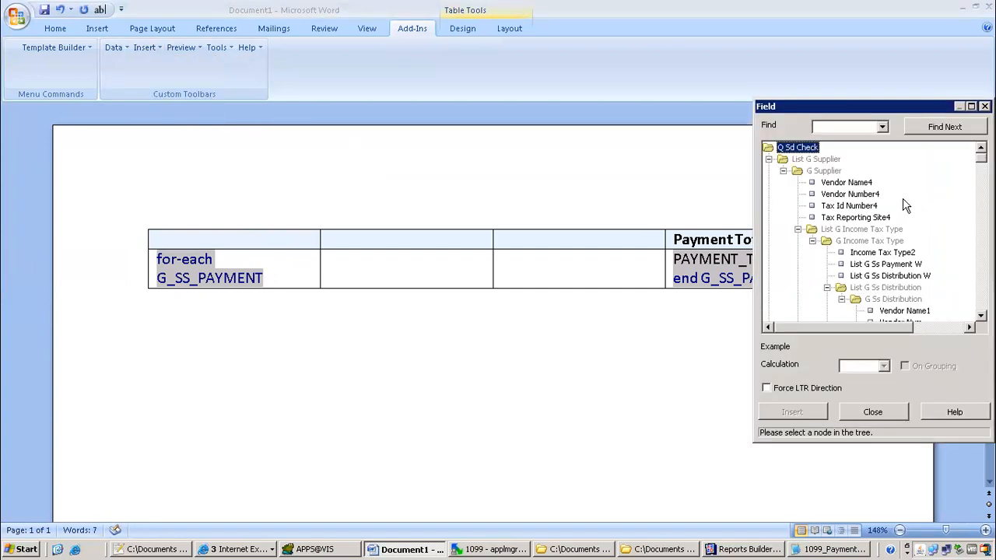
left_click(853, 183)
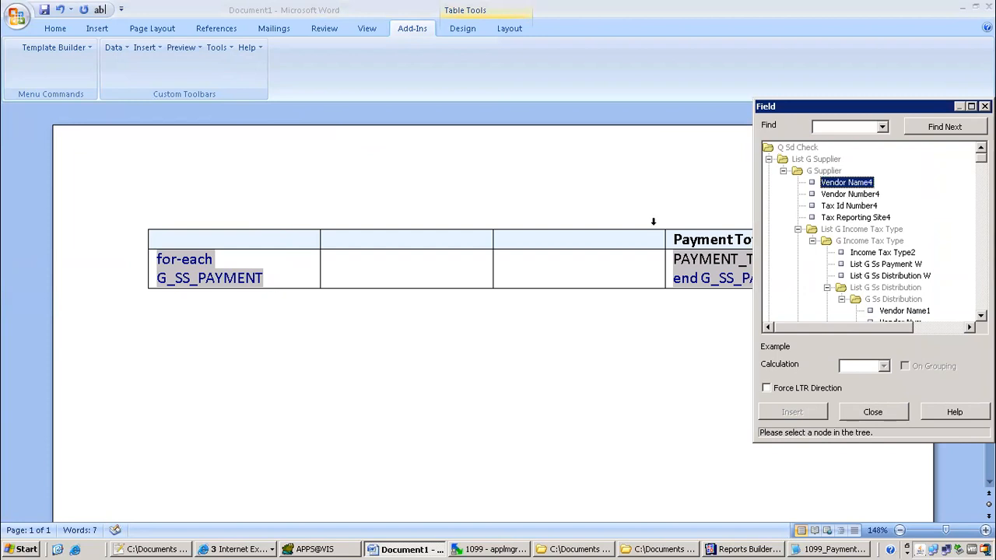
left_click(285, 279)
double_click(856, 184)
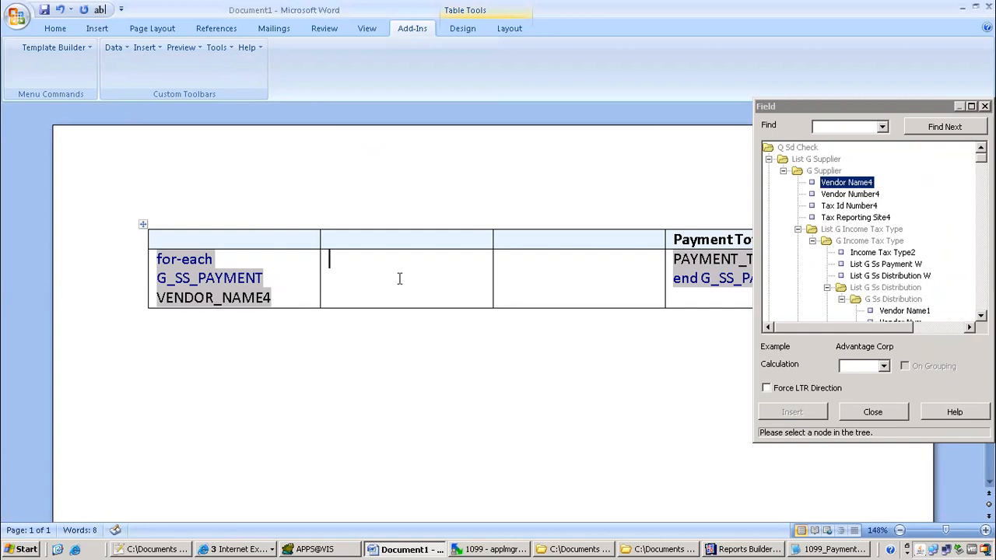
double_click(856, 194)
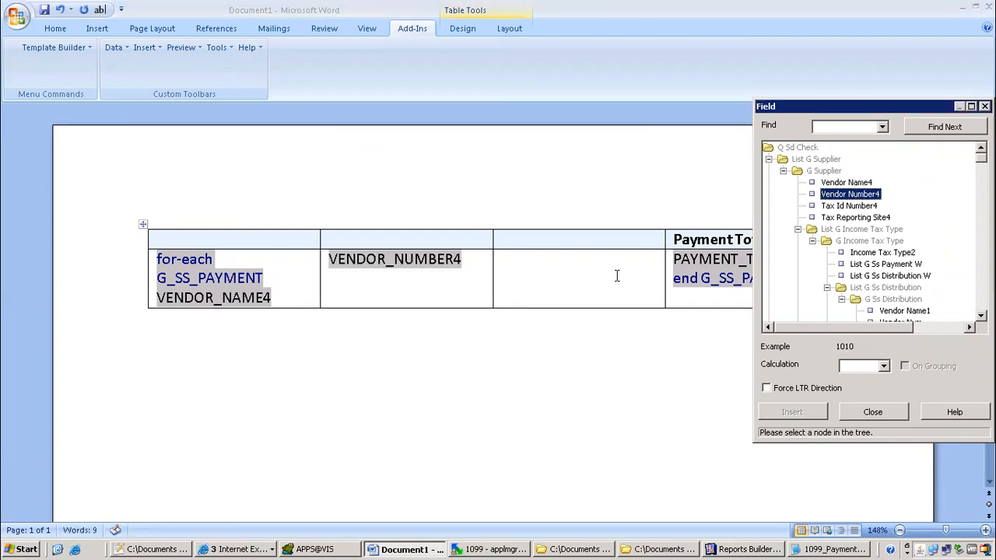
double_click(878, 218)
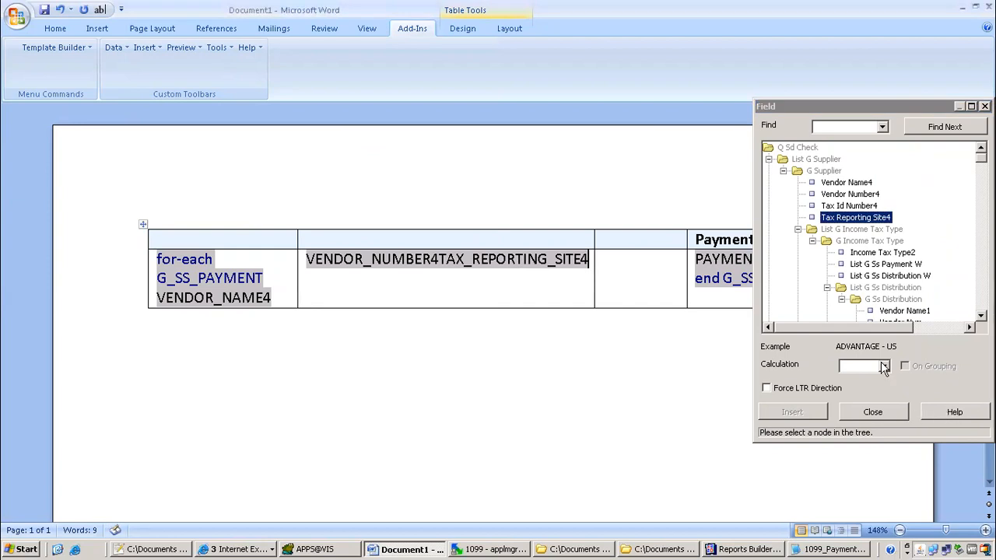
Move and enlarge the field list, collapsing and re-expanding the G Ss Payment and Income Tax Type groups
left_click(865, 102)
left_click_drag(867, 107, 510, 44)
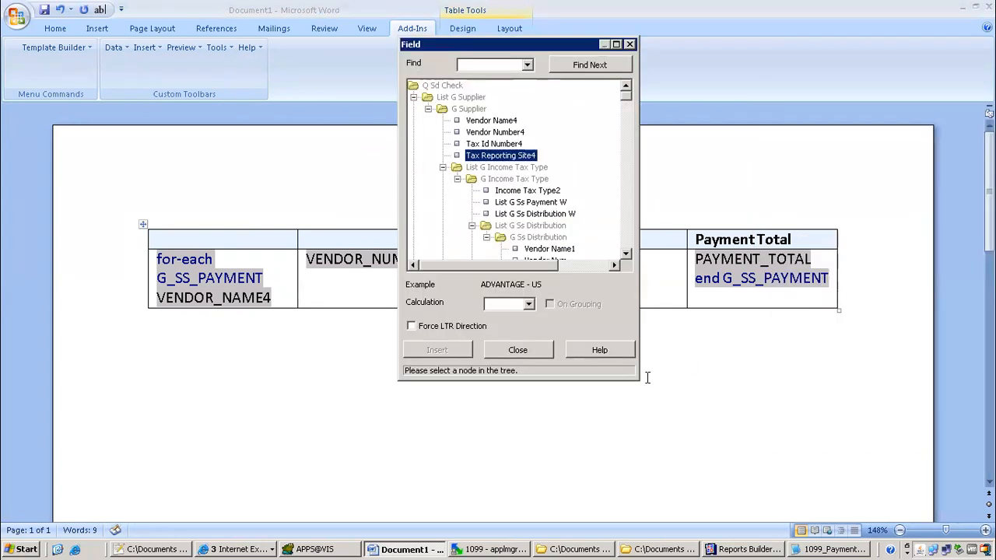
left_click_drag(634, 379, 884, 537)
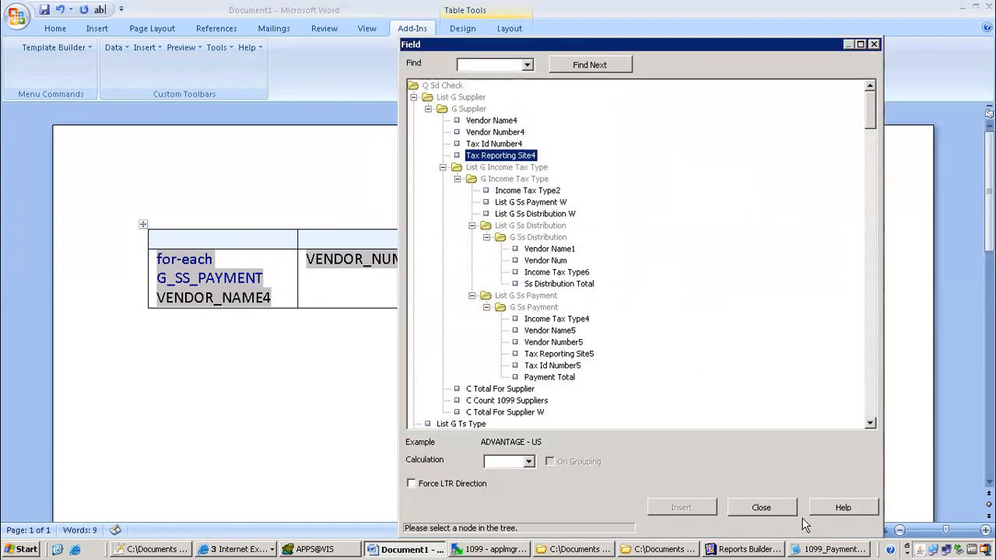
left_click(544, 308)
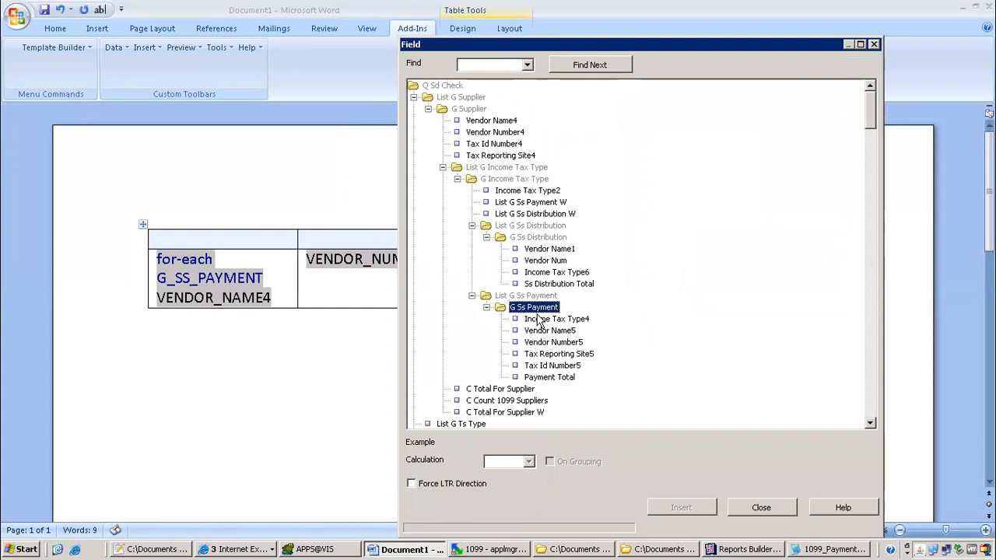
left_click(487, 307)
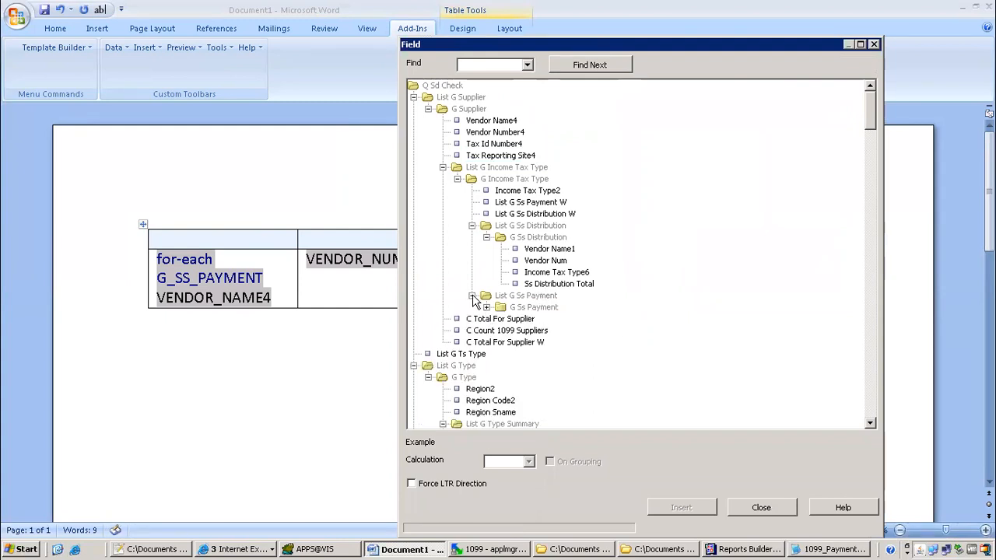
left_click(471, 296)
left_click(457, 179)
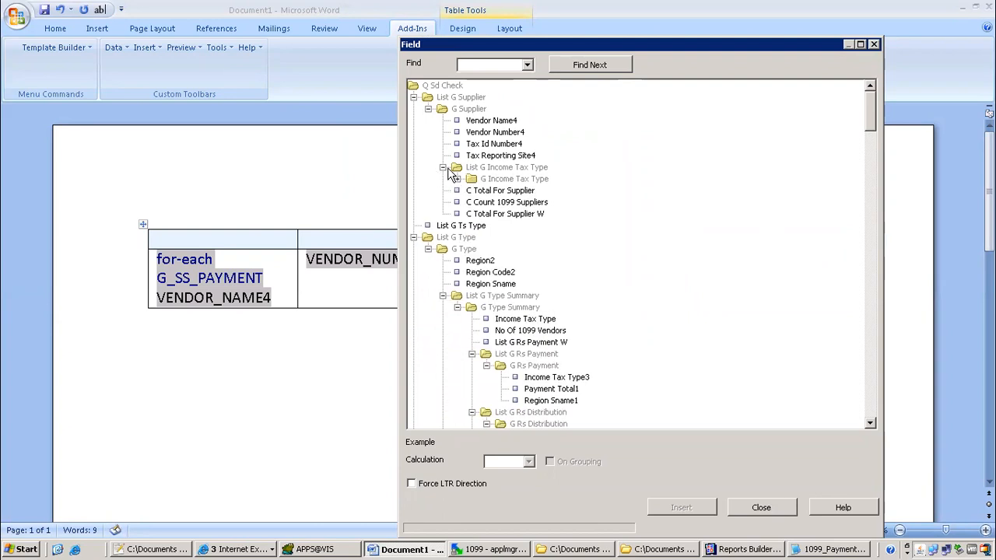
left_click(442, 167)
left_click(442, 167)
left_click(457, 179)
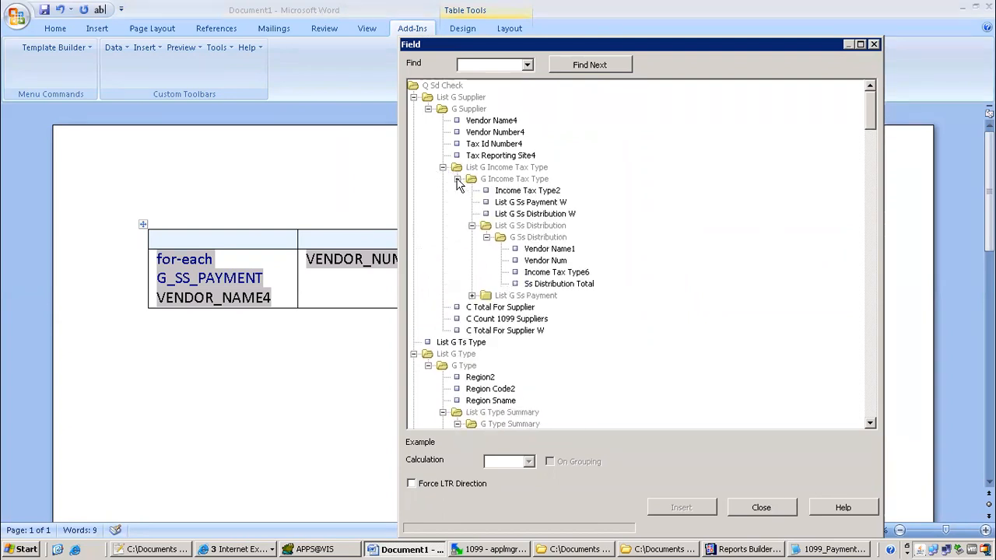
Browse the G Ss Payment group's fields, then close the field list and select TAX_REPORTING_SITE4
left_click(471, 226)
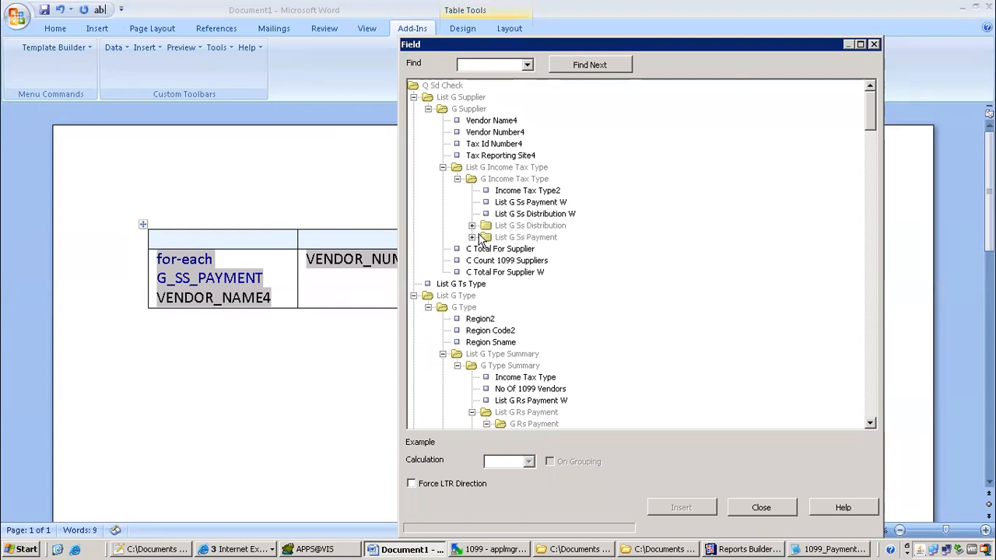
left_click(473, 238)
left_click(486, 249)
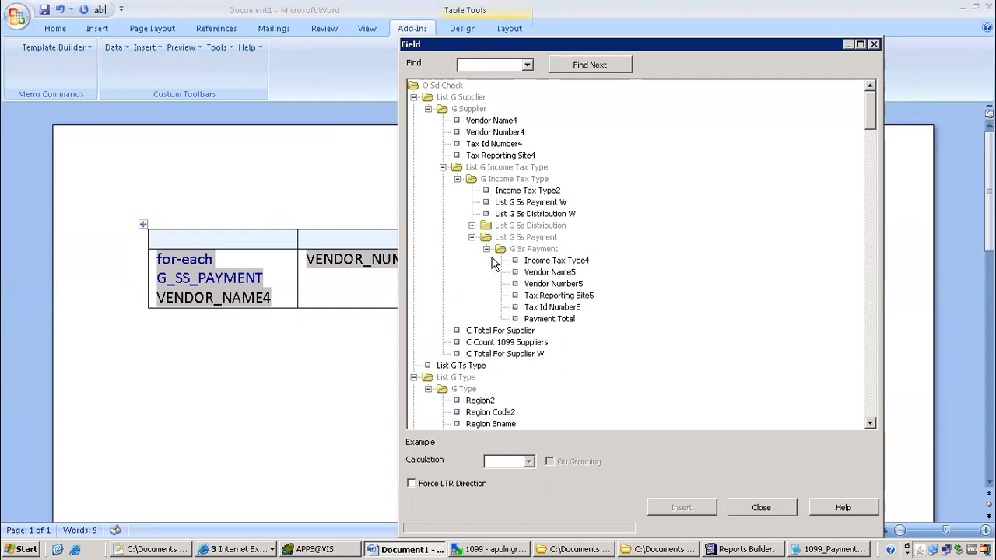
left_click(487, 249)
left_click(472, 237)
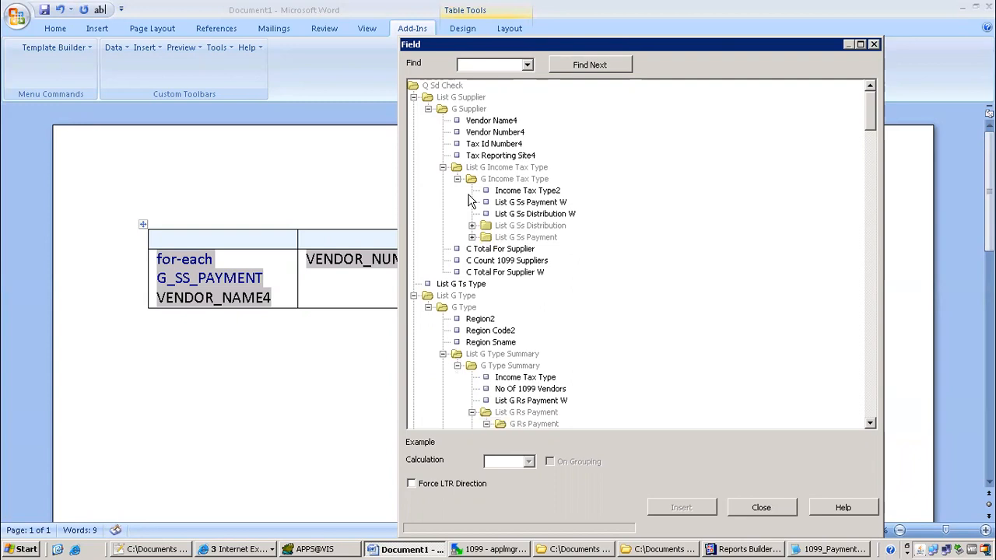
left_click(458, 179)
left_click(443, 168)
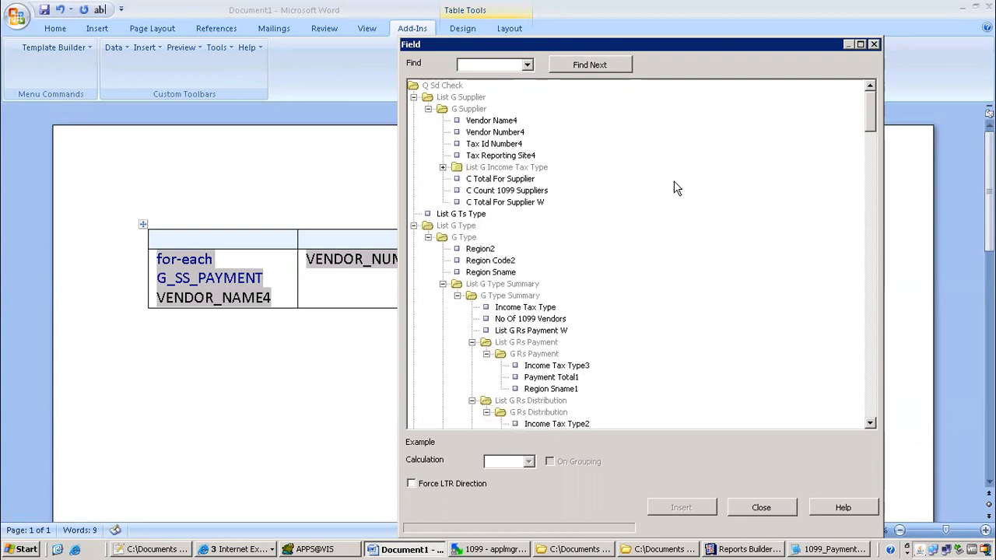
left_click(761, 507)
left_click(440, 259, "shift")
key("ctrl+c")
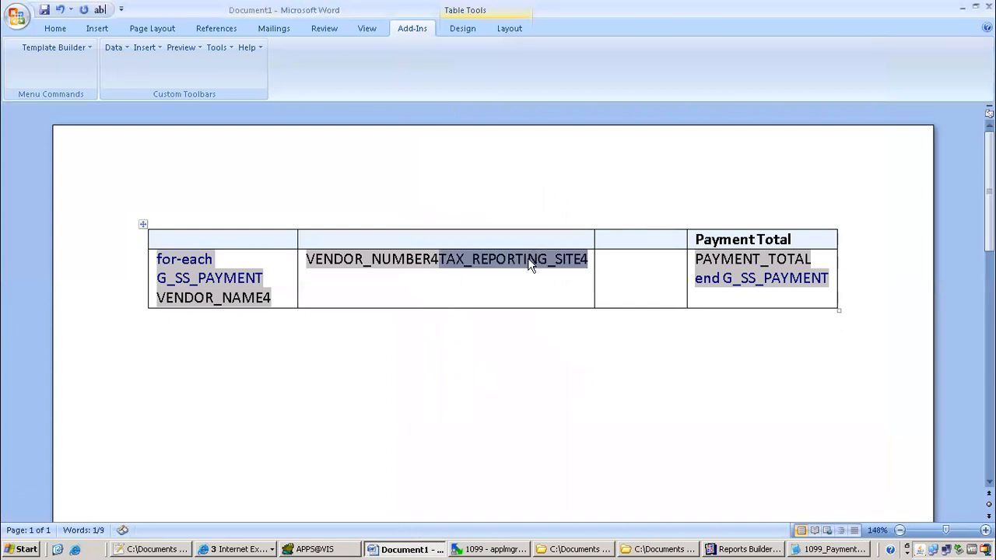
Move TAX_REPORTING_SITE4 from the second cell into the empty third cell
right_click(527, 260)
left_click(584, 275)
left_click(574, 258)
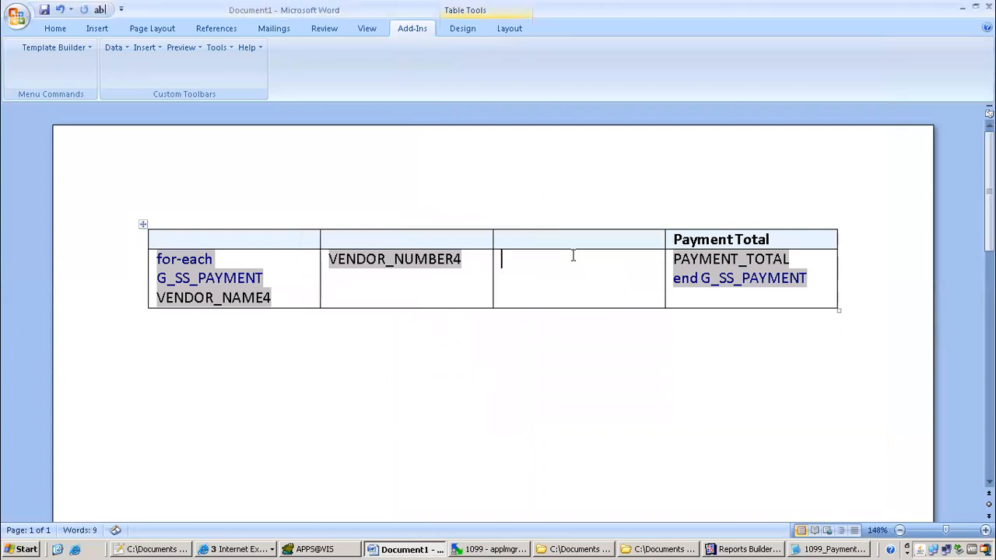
right_click(573, 259)
left_click(609, 297)
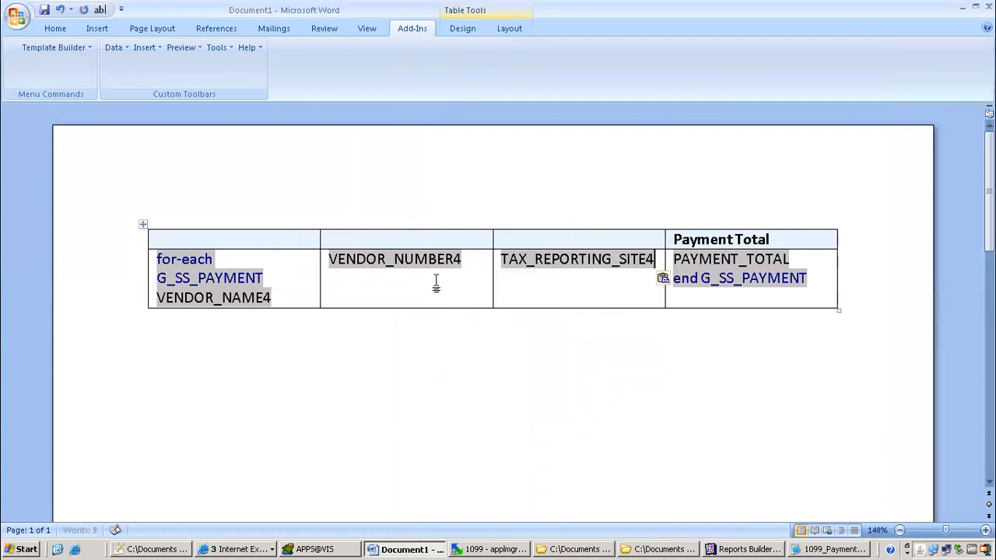
Change the VENDOR_NAME4 field code to <?../../../../VENDOR_NAME4?>
double_click(259, 295)
left_click(365, 333)
left_click(389, 367)
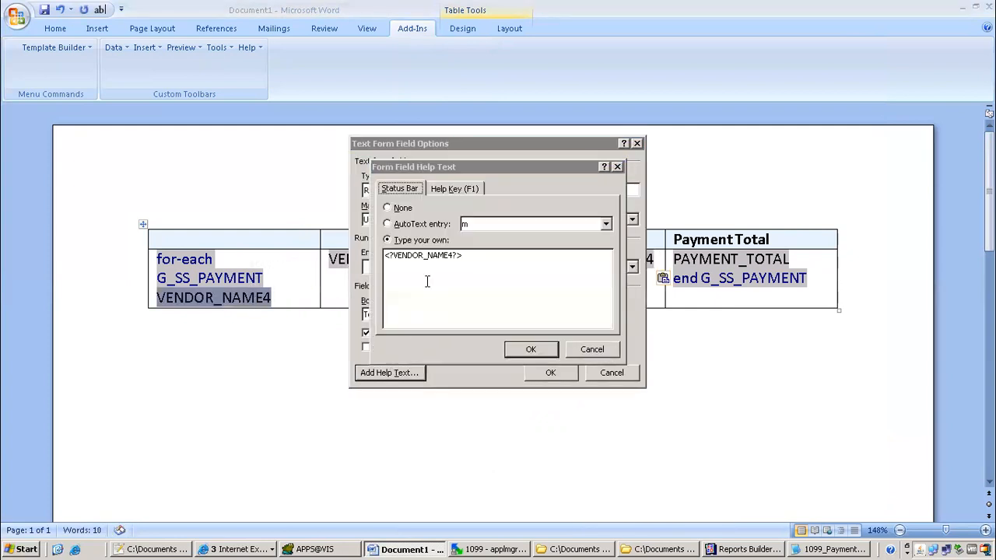
left_click(394, 259)
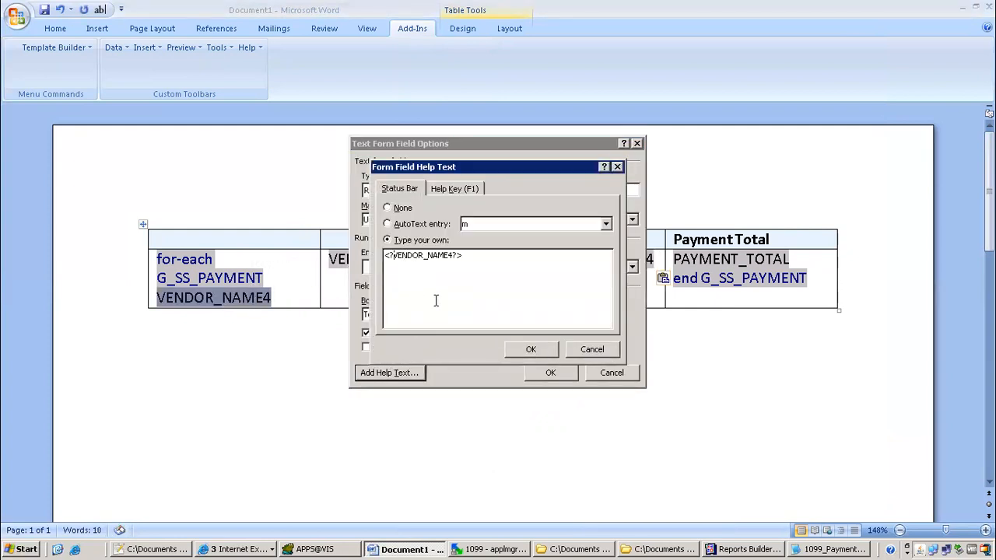
type("../../")
type("../../")
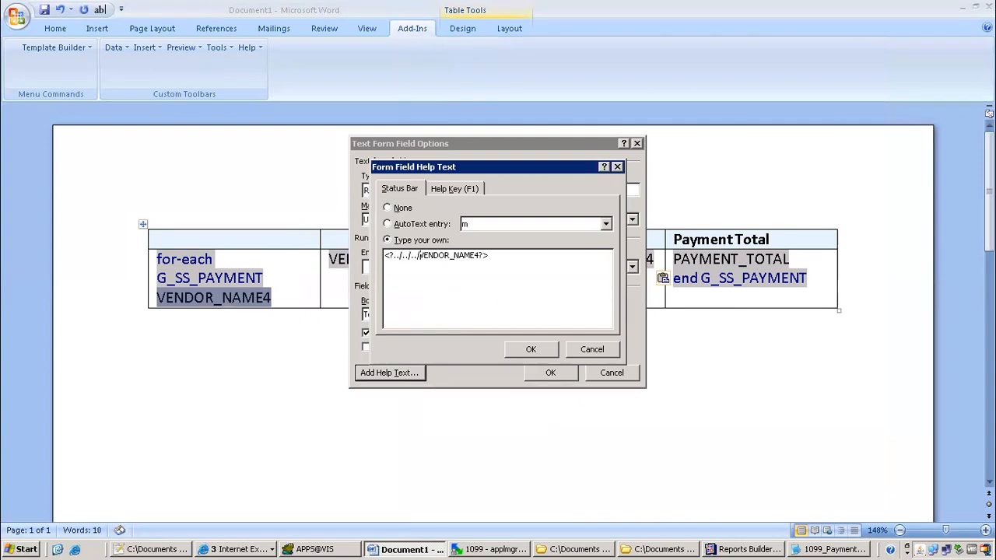
type("/")
left_click(531, 350)
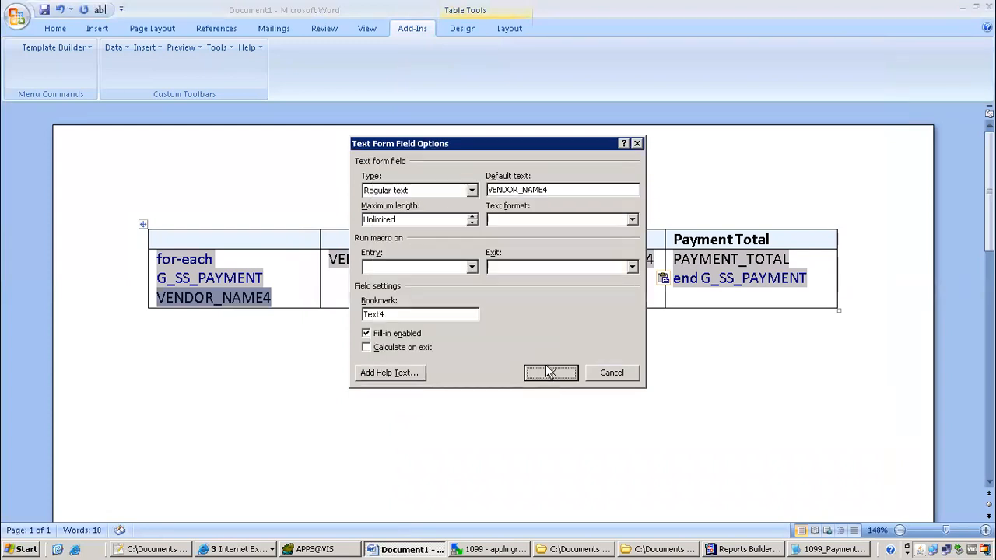
left_click(550, 373)
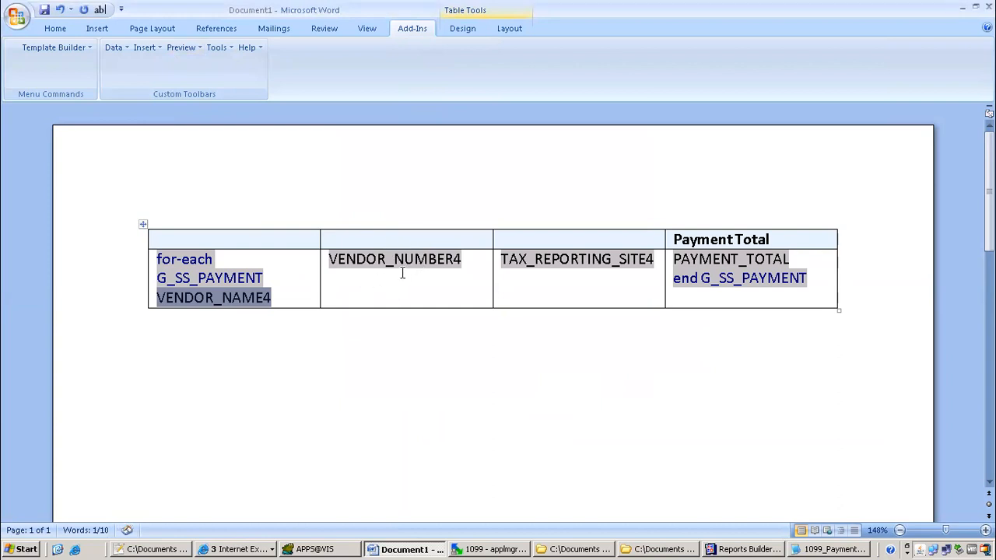
Save the template as 1099.rtf for a PDF preview, check Advantage Corp's 554330.52 total, then close it
left_click(181, 48)
left_click(199, 70)
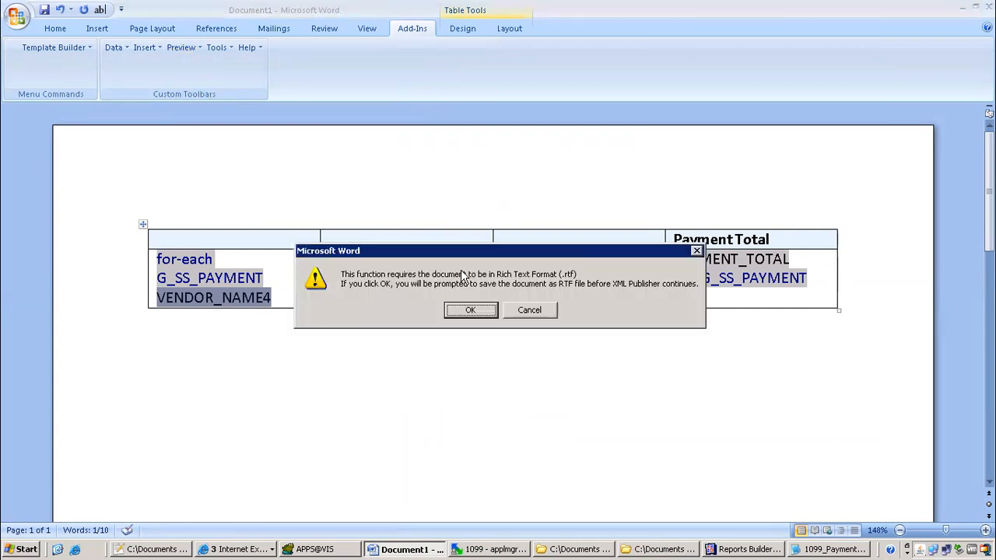
left_click(471, 309)
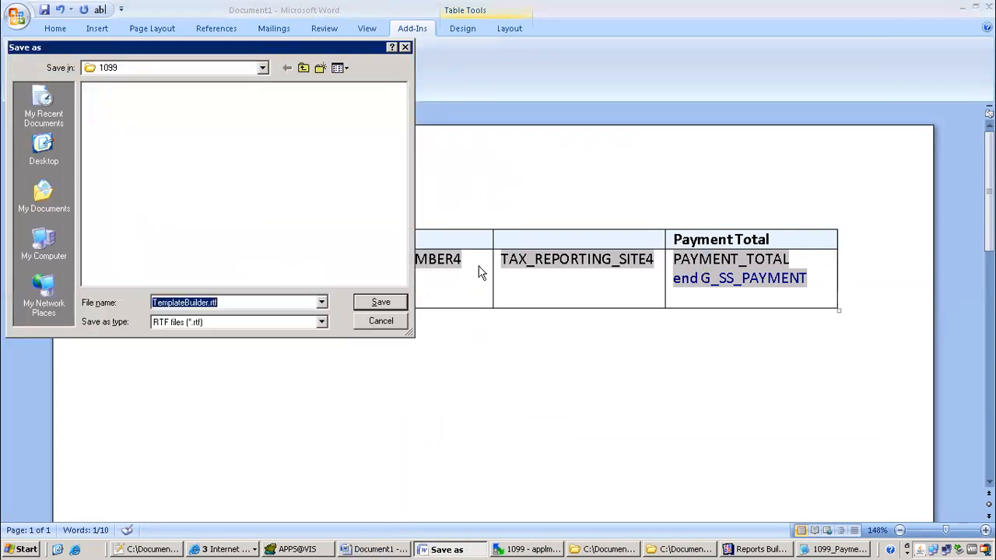
left_click(207, 302)
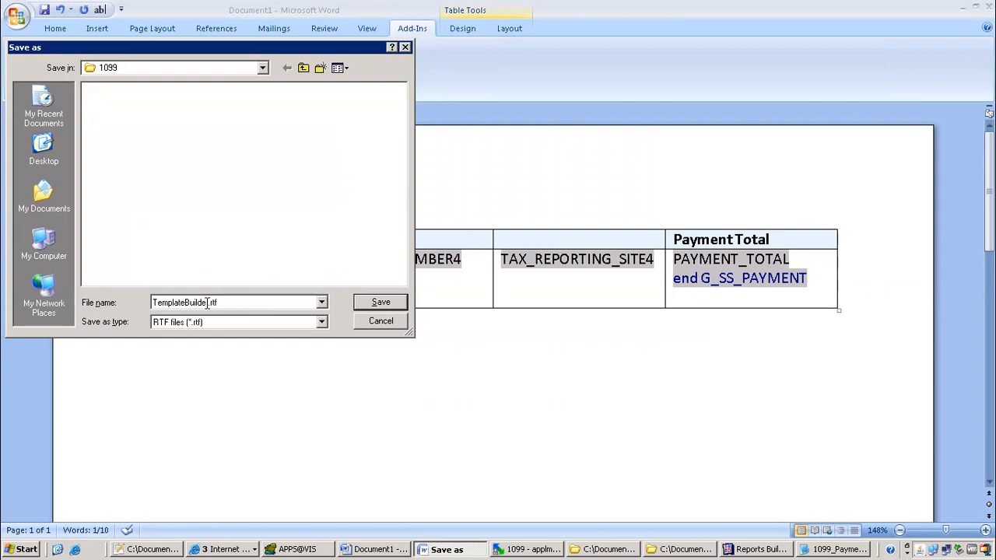
double_click(208, 302)
type("1099.rtf")
key("Return")
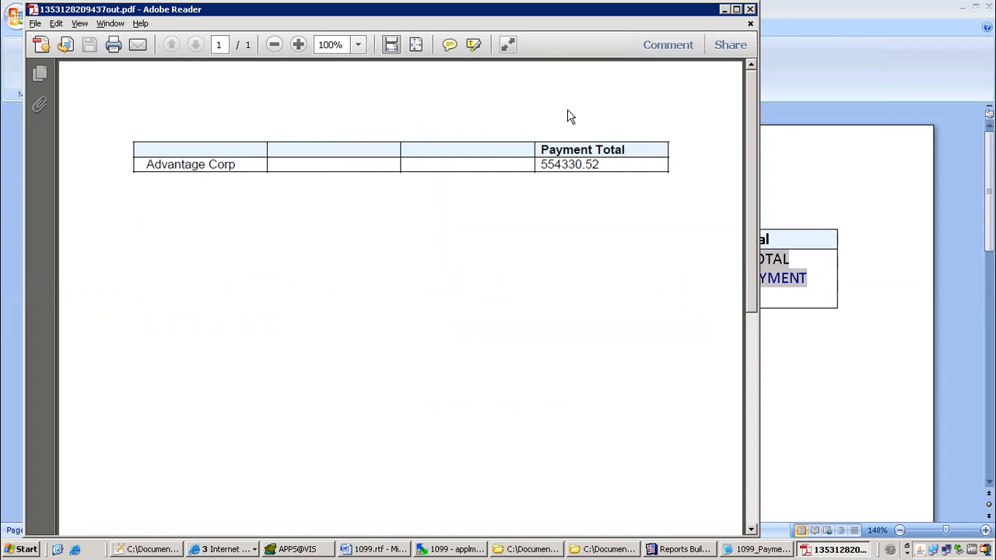
left_click(750, 10)
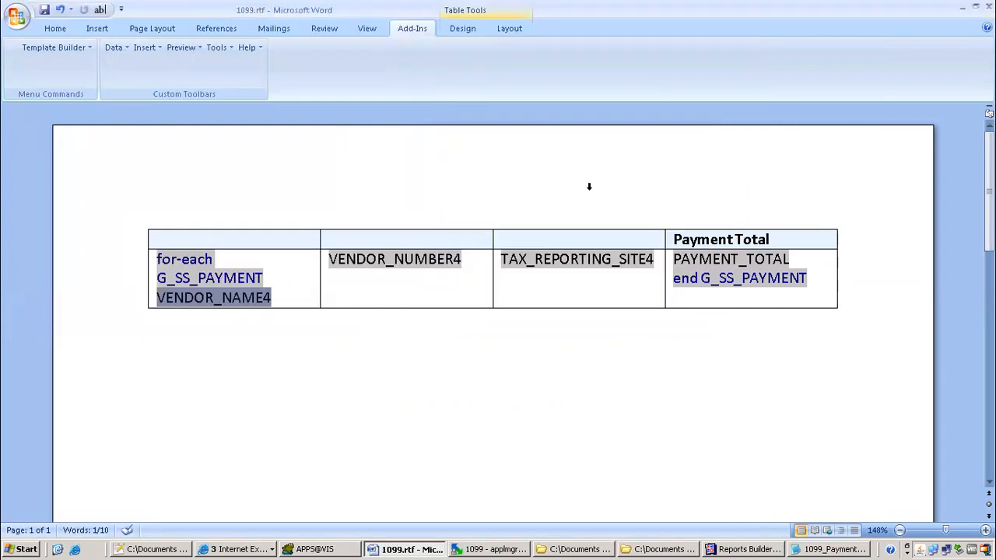
Prefix the VENDOR_NUMBER4 and TAX_REPORTING_SITE4 field codes with ../../../../ after the opening <?
double_click(416, 261)
left_click(404, 376)
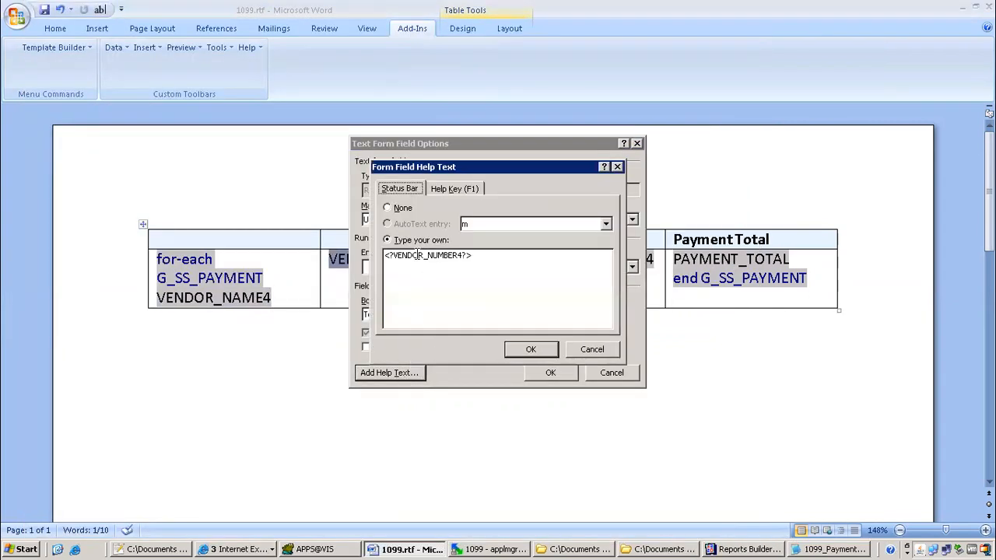
type("?")
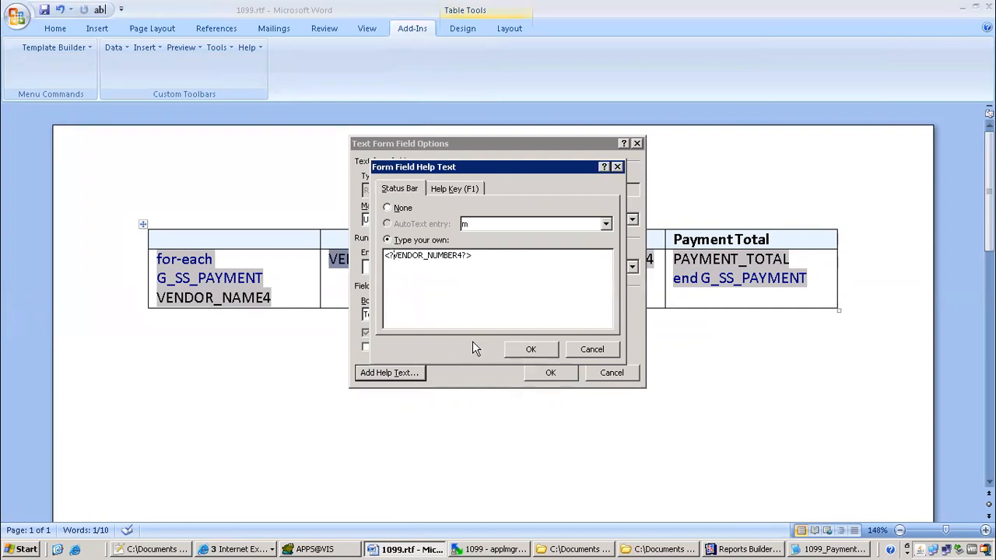
type("../../../../")
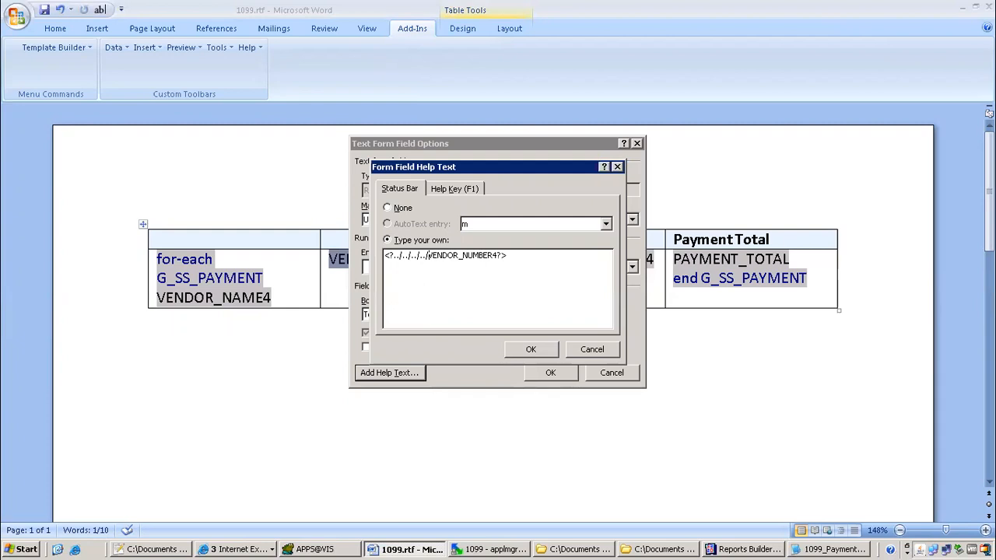
left_click(542, 354)
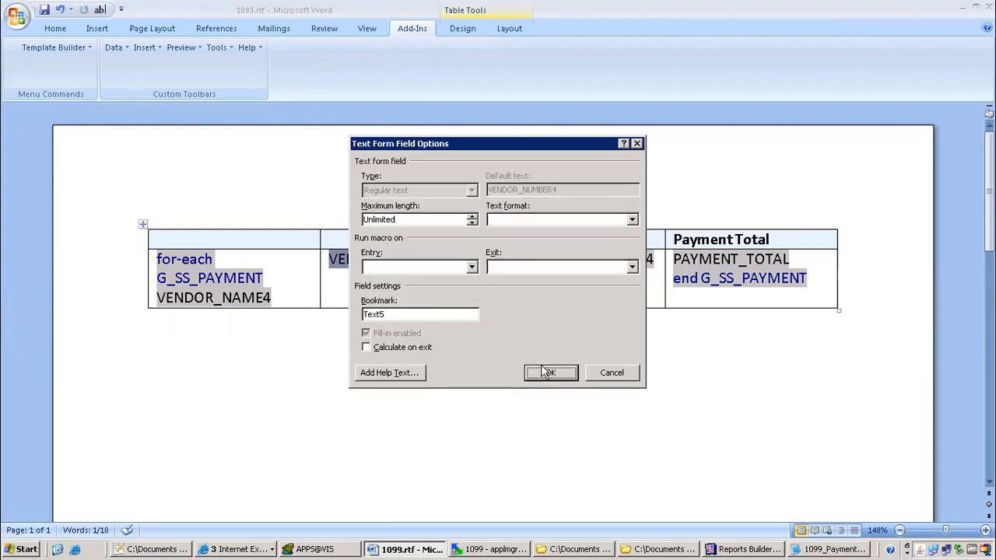
left_click(550, 372)
left_click(543, 255)
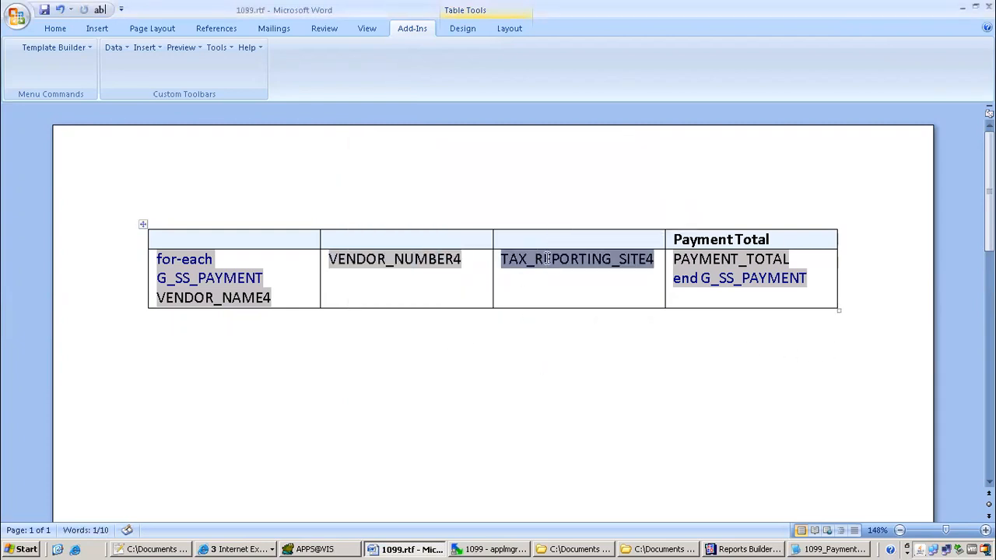
double_click(542, 255)
left_click(387, 373)
left_click(400, 261)
type("../../../../")
left_click(530, 350)
Label the header cells Vendor Name, Supplier Number and Tax Reporting Site
key("Return")
left_click(360, 245)
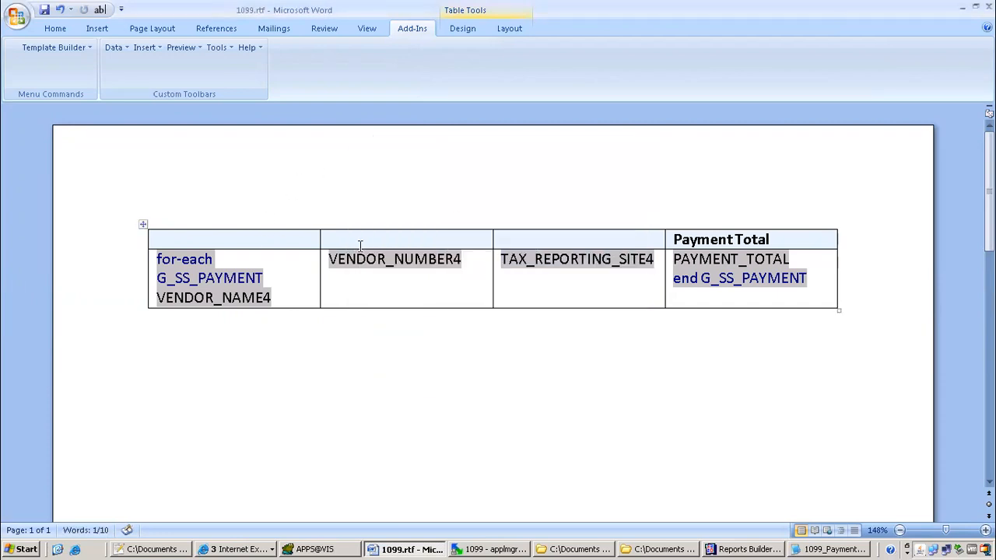
type("Supplier")
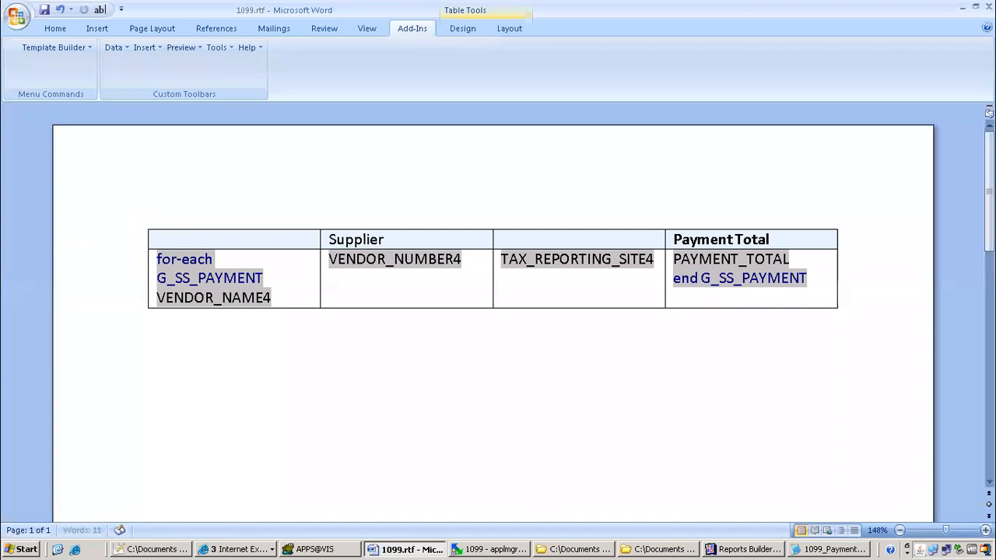
type(" Number")
key("Tab")
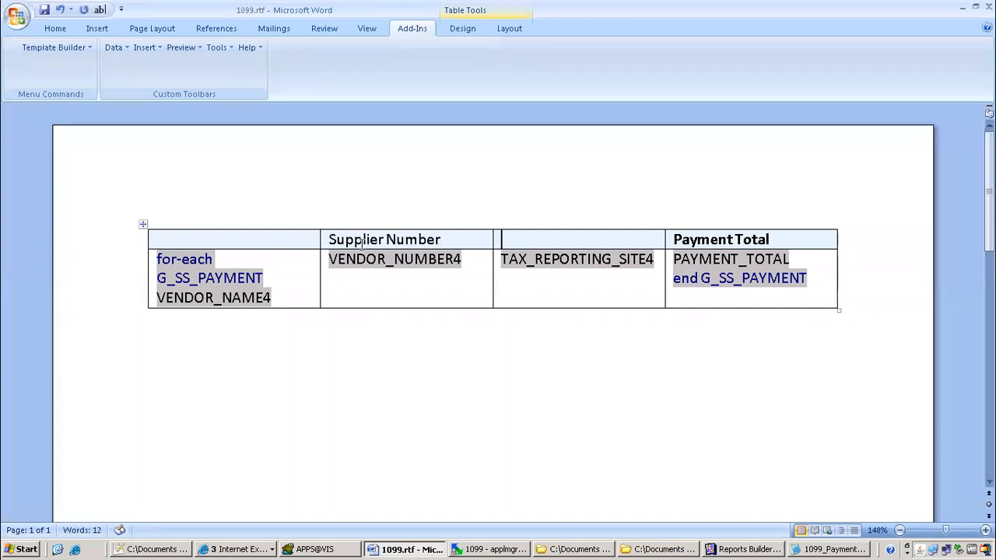
type("Tax Reporting Site")
left_click(267, 245)
type("Vendor Name")
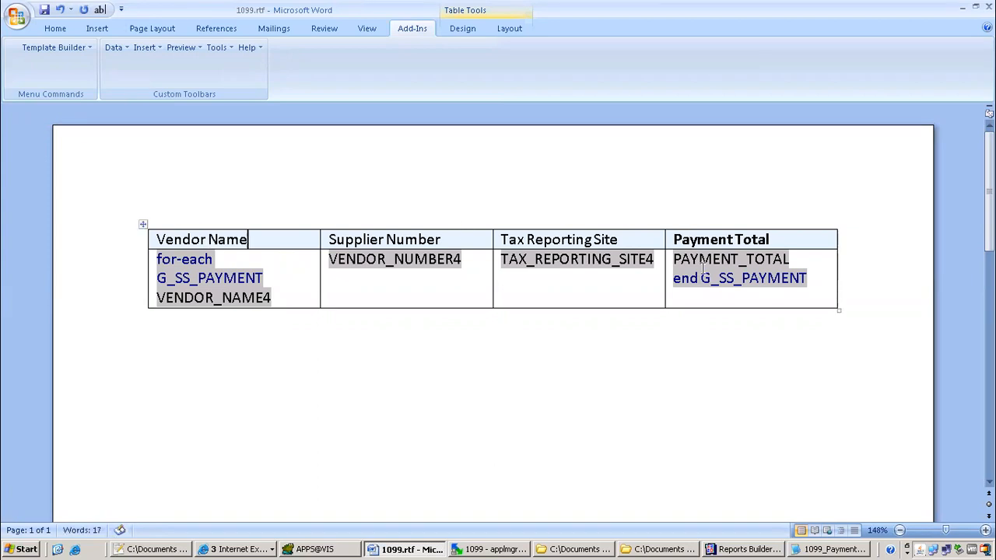
Make the header row bold and preview the template as a PDF
left_click_drag(801, 236, 151, 194)
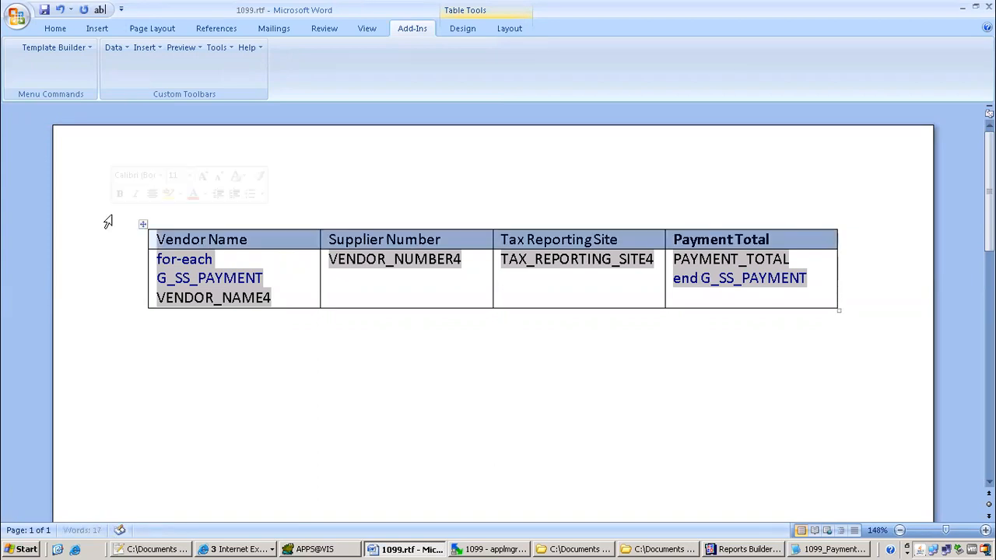
left_click(310, 327)
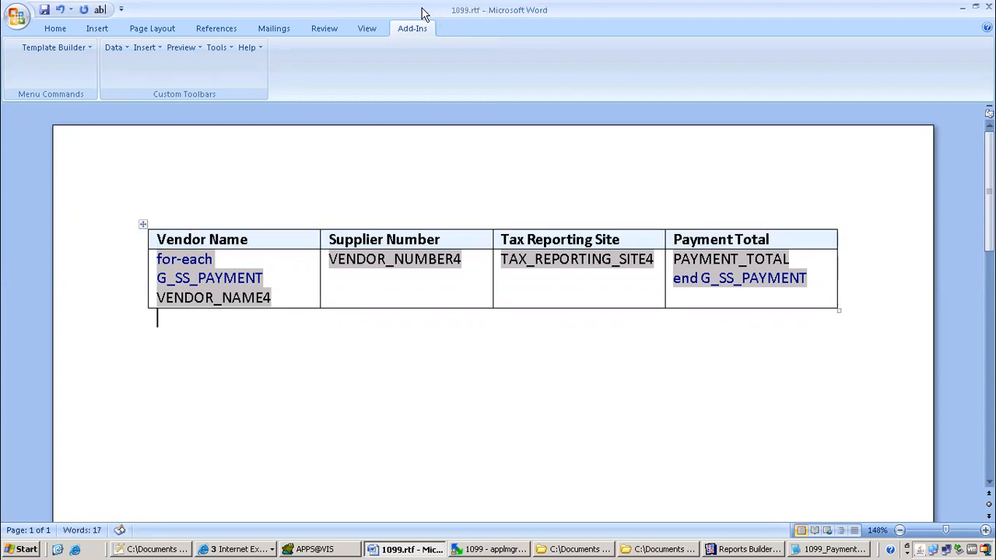
left_click(186, 47)
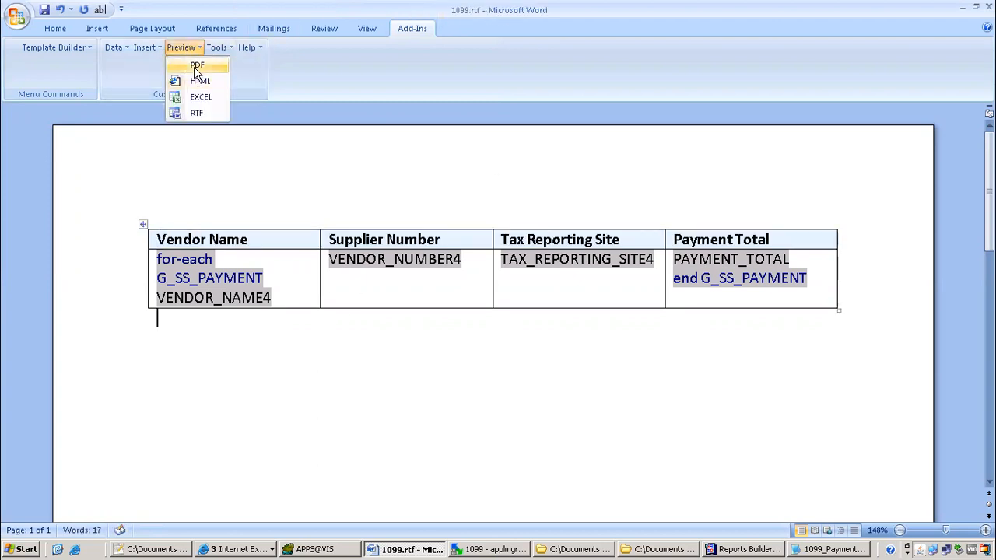
left_click(196, 66)
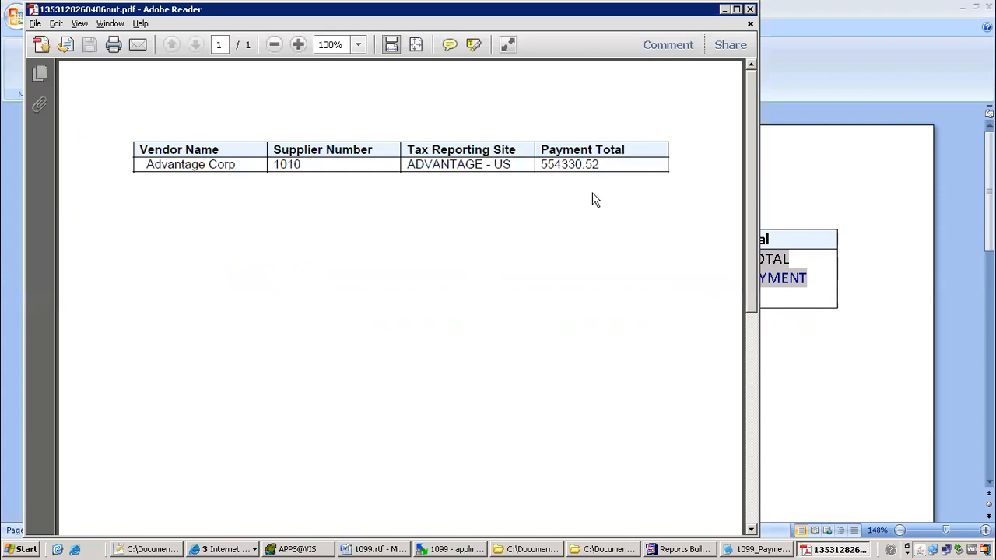
Close the PDF preview and add the heading 'how to refer master data into detail block' to the class 16 notes
left_click(750, 9)
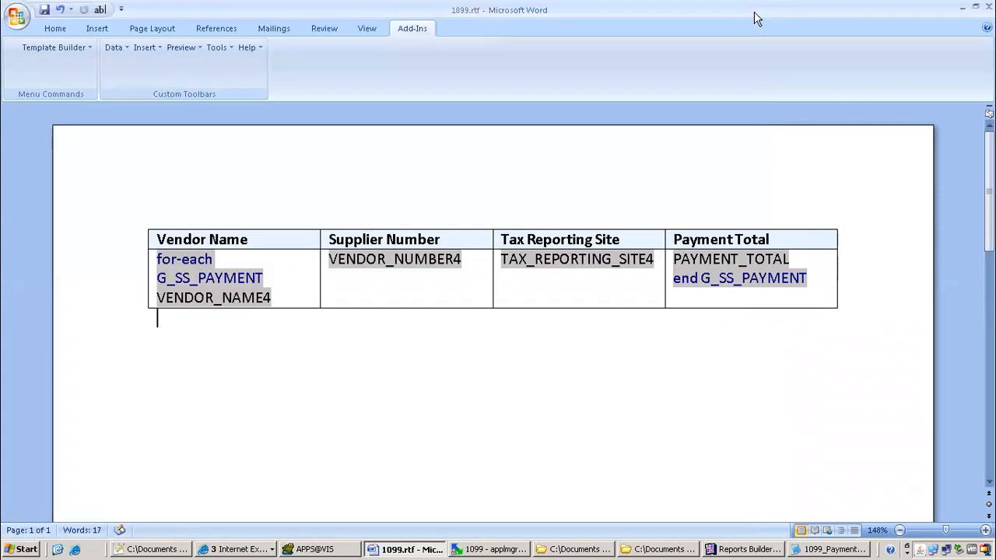
left_click(160, 549)
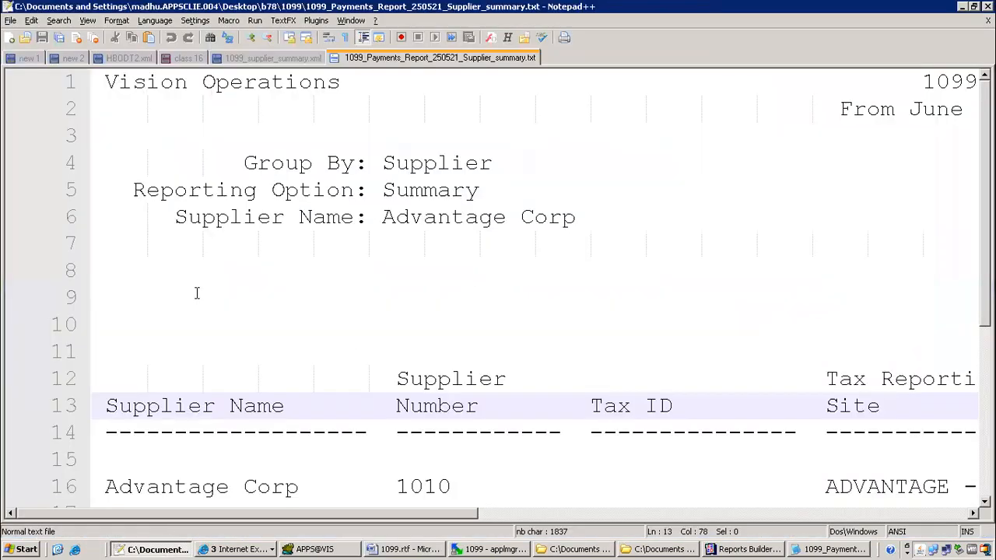
left_click(177, 59)
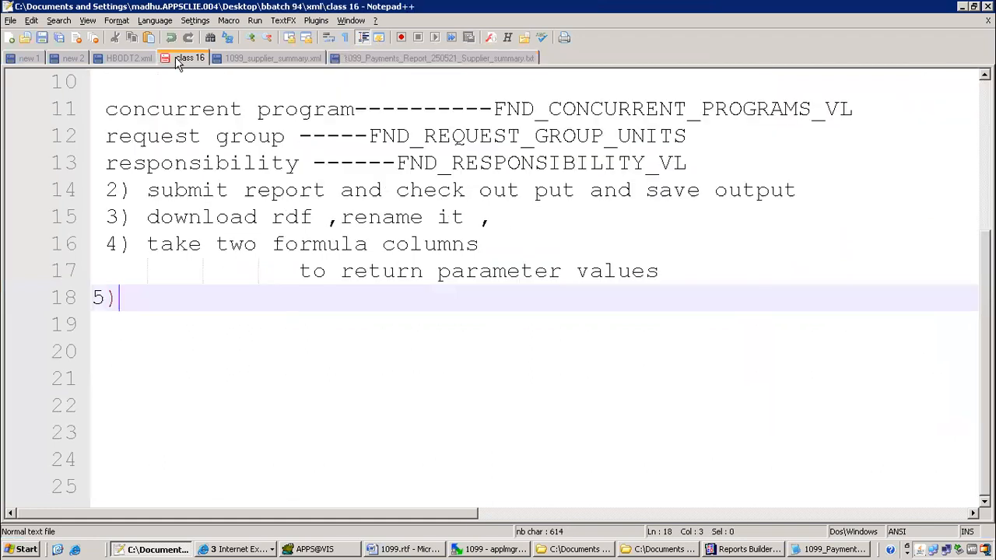
left_click(137, 364)
type("howt or")
key("BackSpace")
key("BackSpace")
key("BackSpace")
key("BackSpace")
type("to rf")
type("fer master data intode")
key("BackSpace")
key("BackSpace")
type("data")
key("BackSpace")
key("BackSpace")
type("etail block")
key("Return")
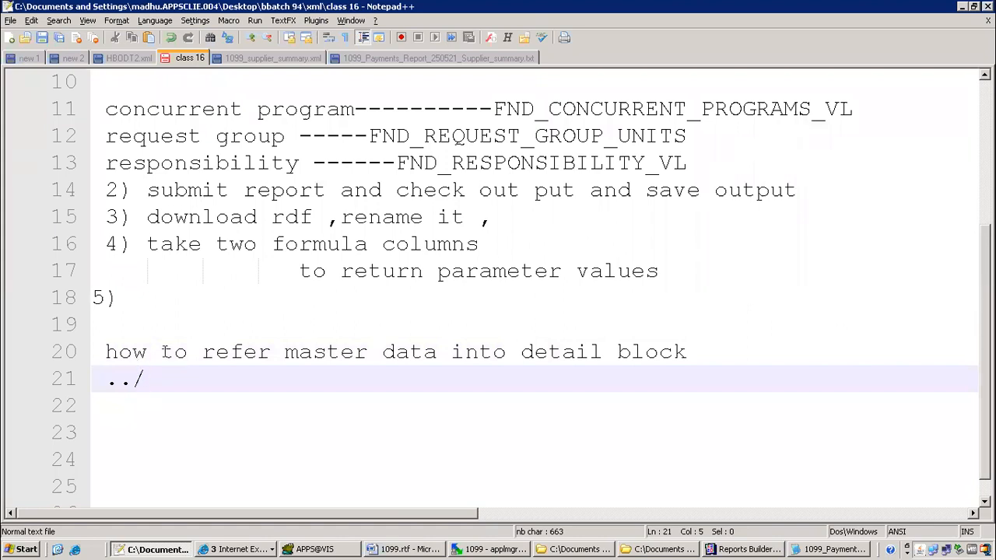
Write steps 5) move rdf to server, 6) executable, 7) concurrent program, 8) attach to request group
left_click(166, 292)
type("exmove rdg")
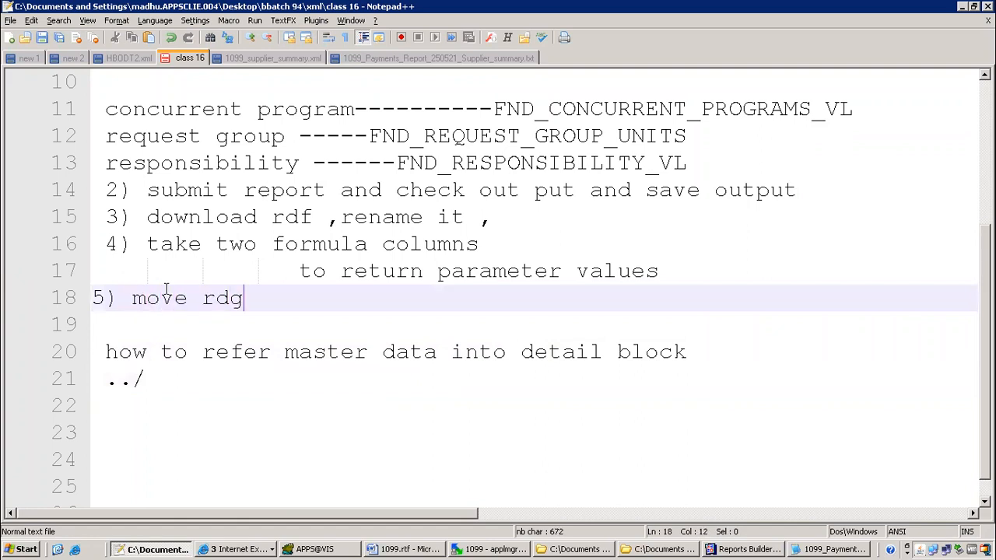
key("BackSpace")
key("BackSpace")
type("f to server")
key("Return")
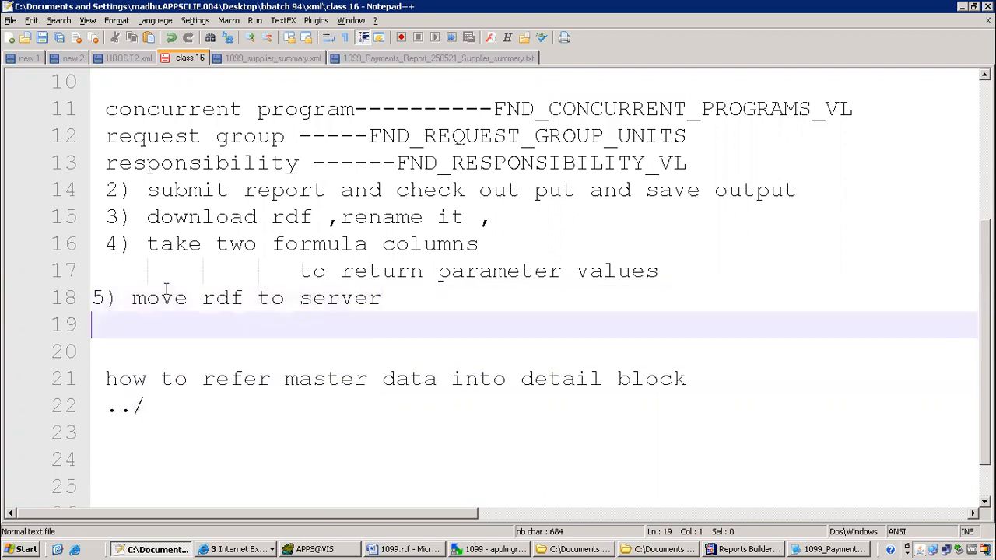
type("6)executable")
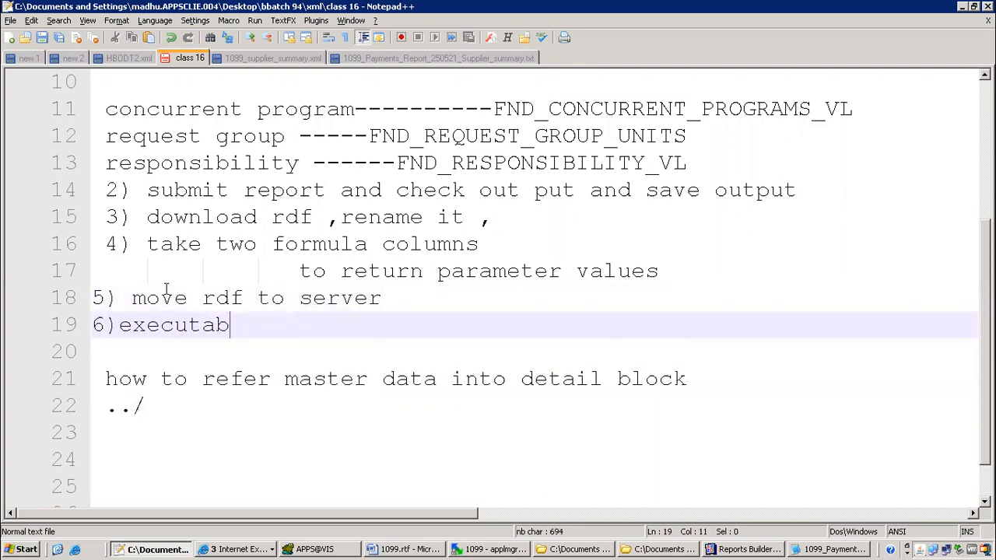
key("Return")
type("7)concurrent program")
key("Return")
type("8)attach")
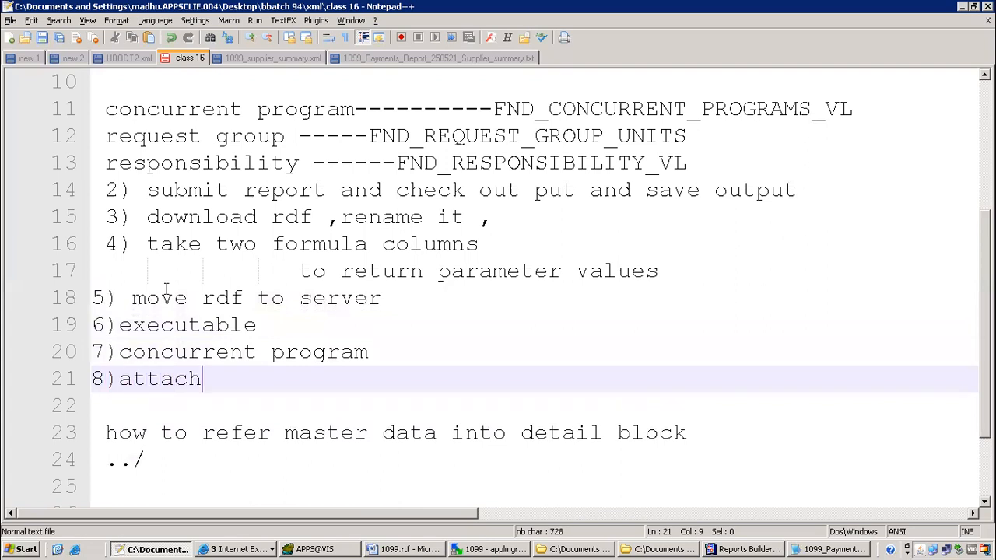
type(" to request group")
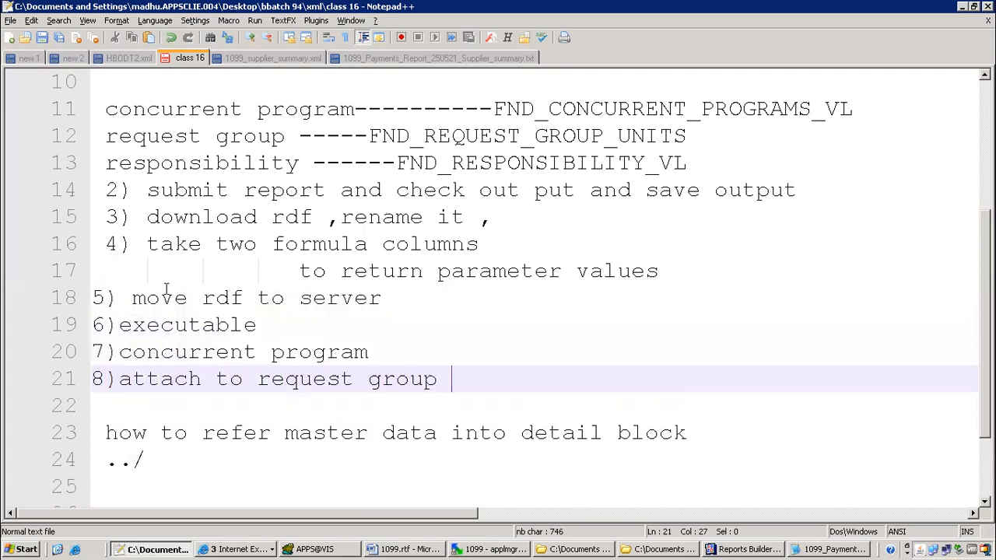
key("Return")
Add step 9) submit from responsibility and save as xml file, then 10) create rtf
type("9)")
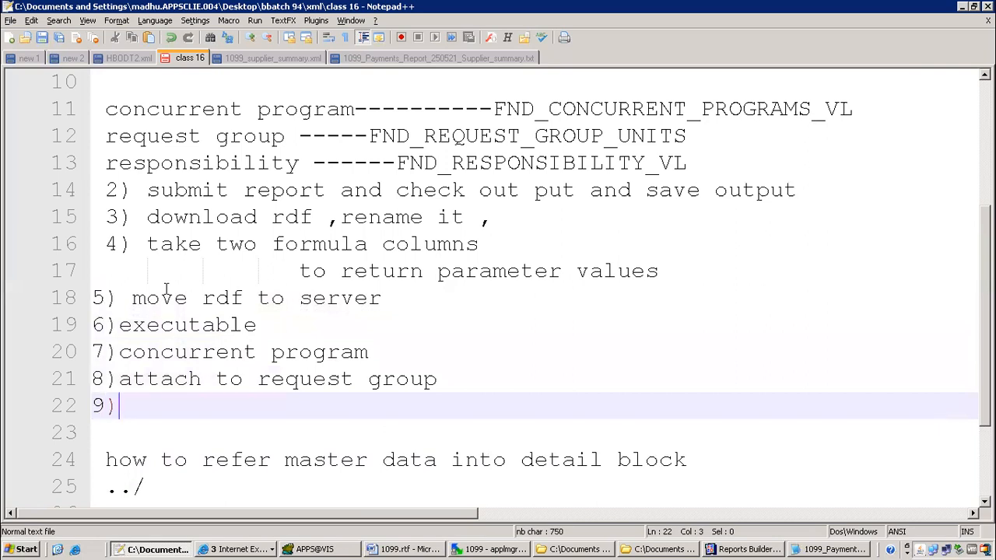
type("submit from responsiblty")
key("Return")
type("and sa")
type("e ")
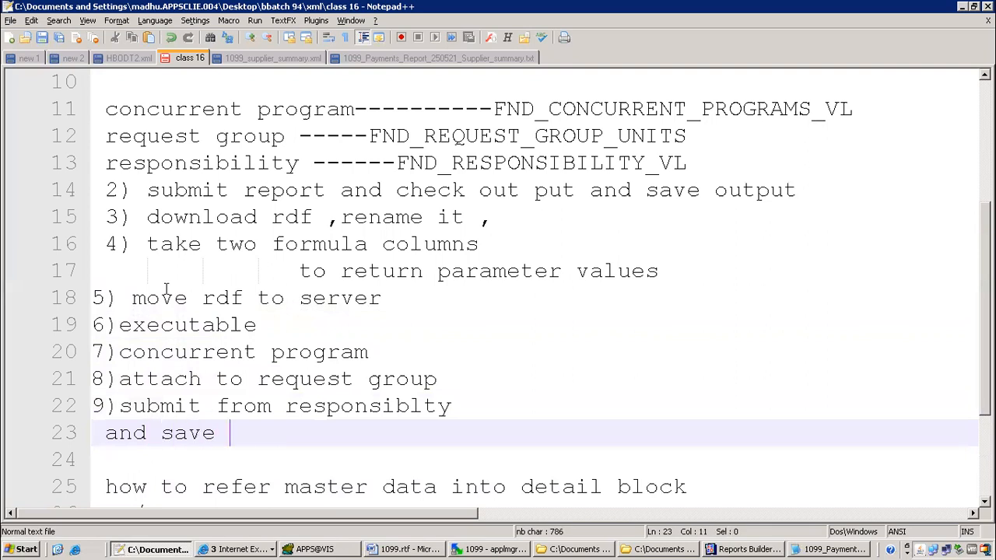
type("as xml file")
key("Return")
type("10( c")
key("BackSpace")
key("BackSpace")
key("BackSpace")
type(")create rtf")
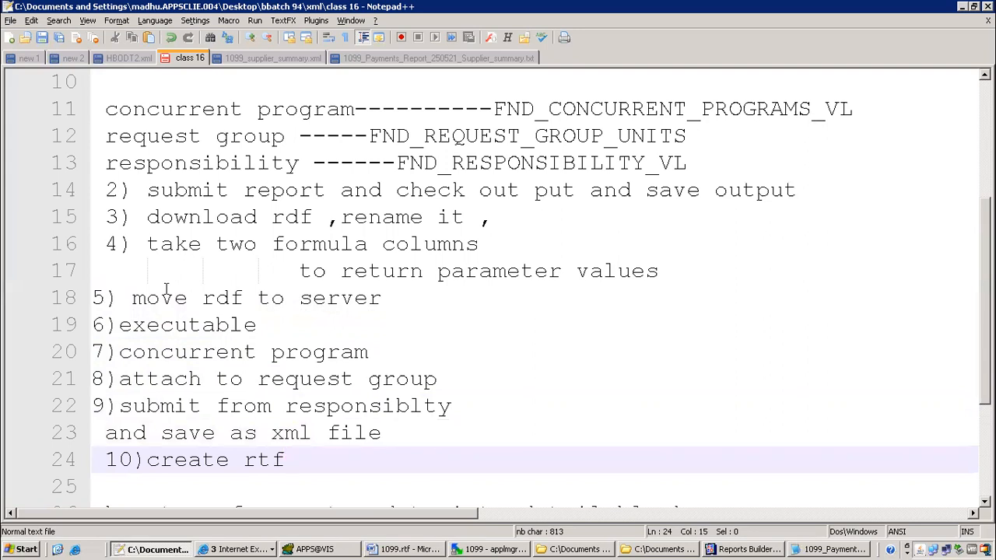
key("Return")
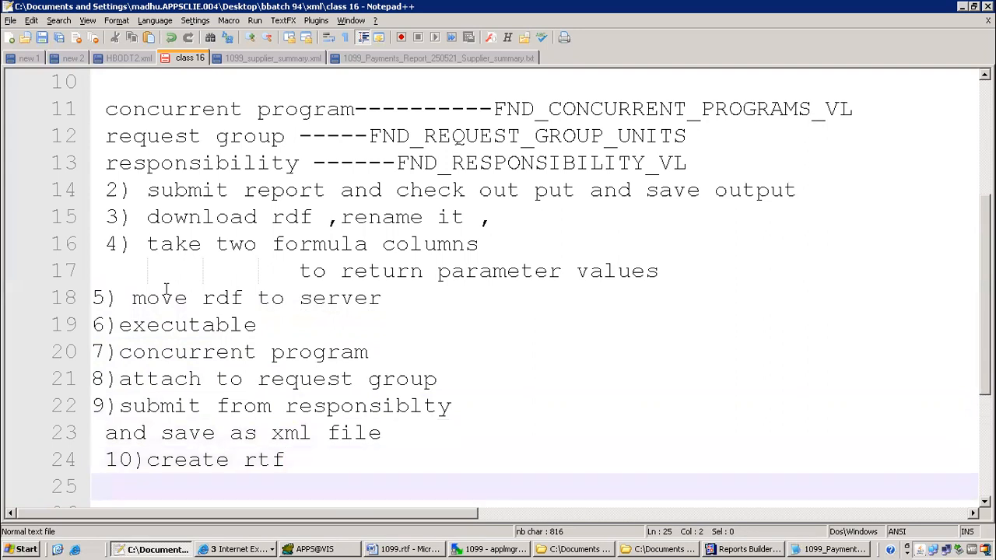
key("BackSpace")
scroll(292, 315, "down", 3)
left_click(122, 285)
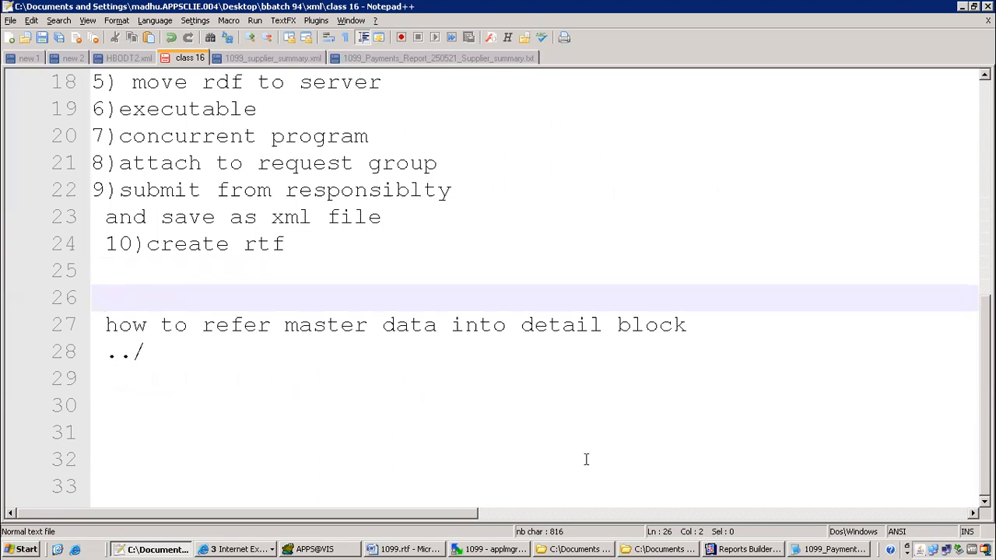
Inspect the M_SUPPLIER_SUMMARY frame's format trigger IF condition on Vendor and Summary, then return to Word
left_click(393, 550)
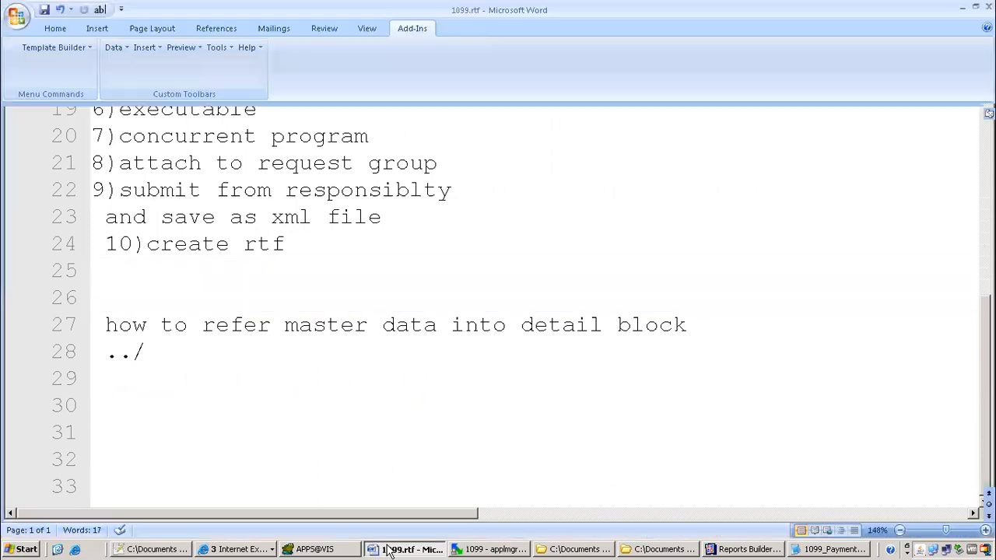
left_click(749, 549)
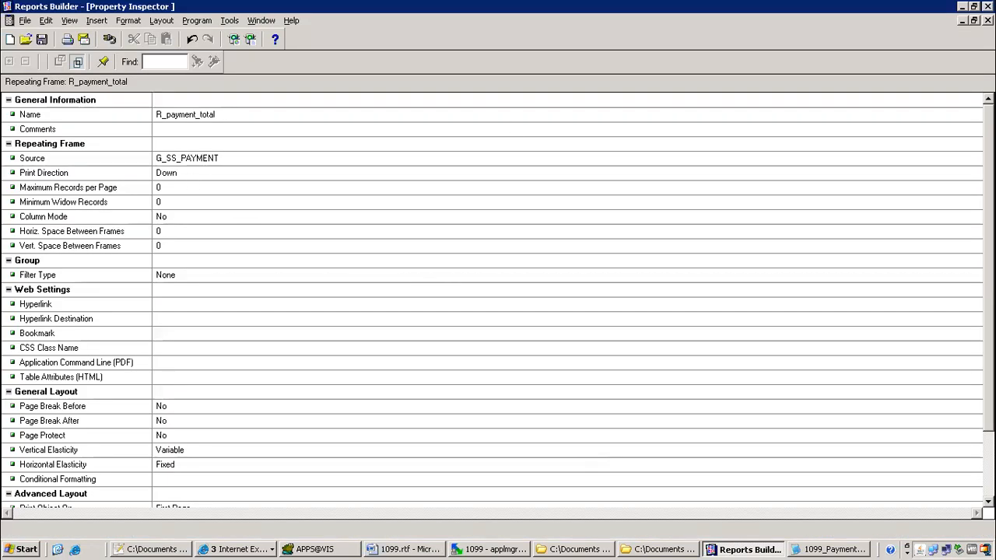
left_click(989, 20)
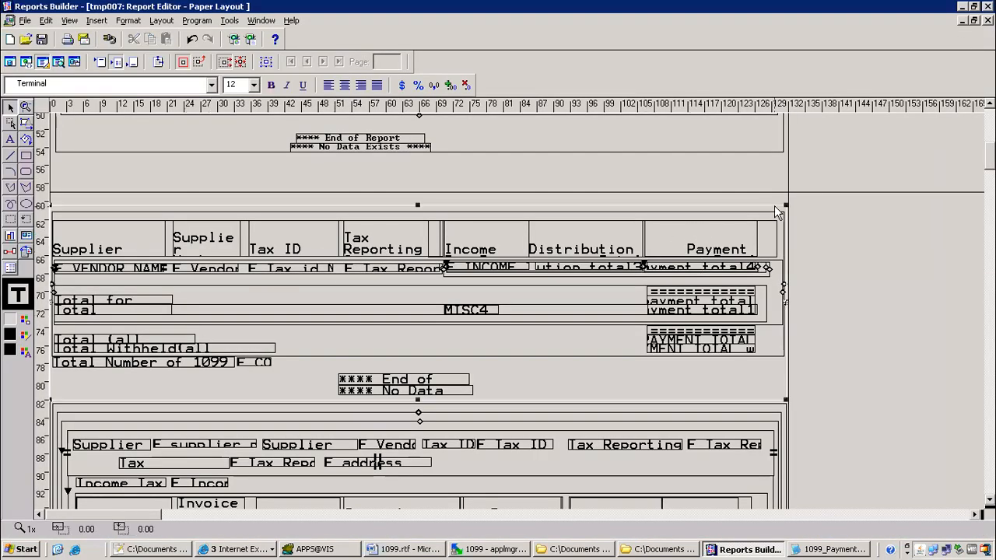
double_click(774, 205)
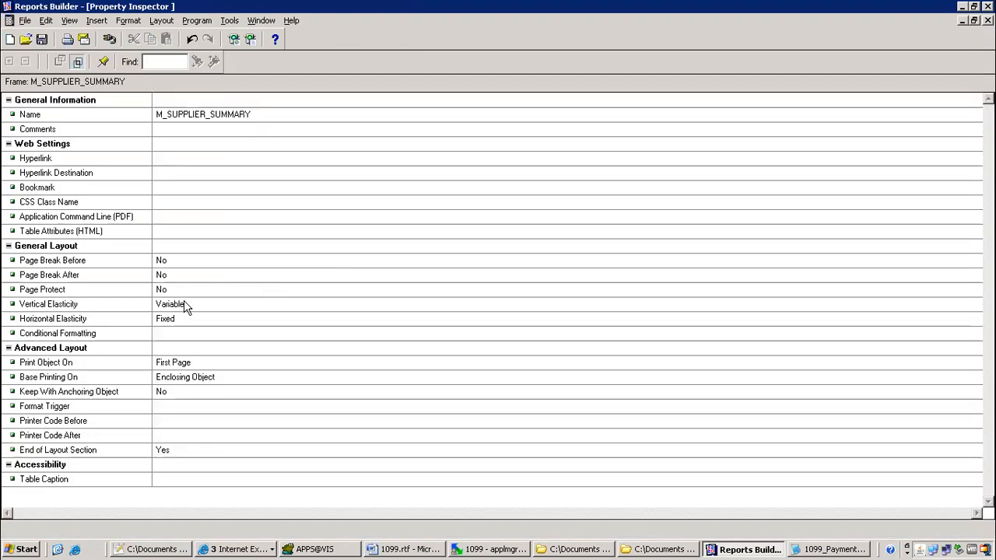
double_click(176, 411)
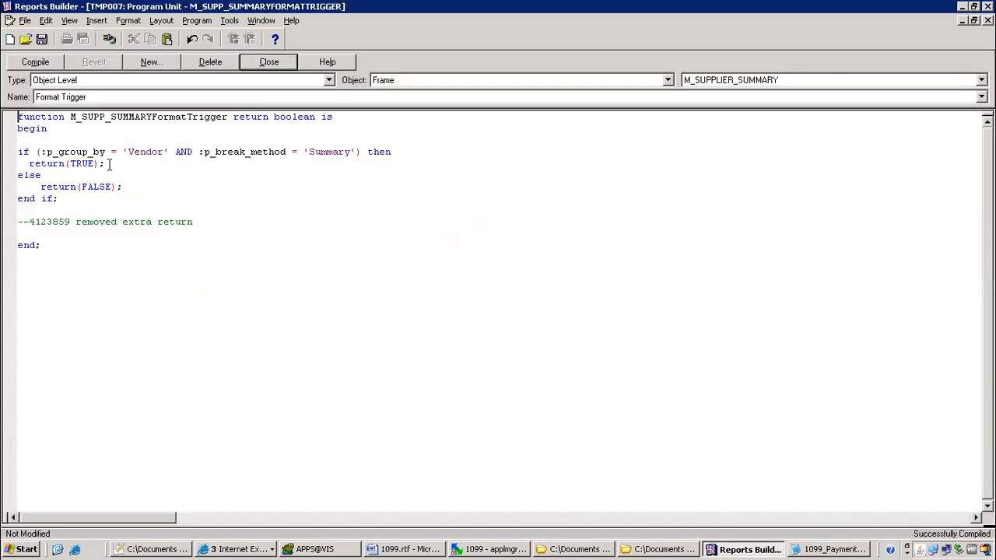
double_click(183, 152)
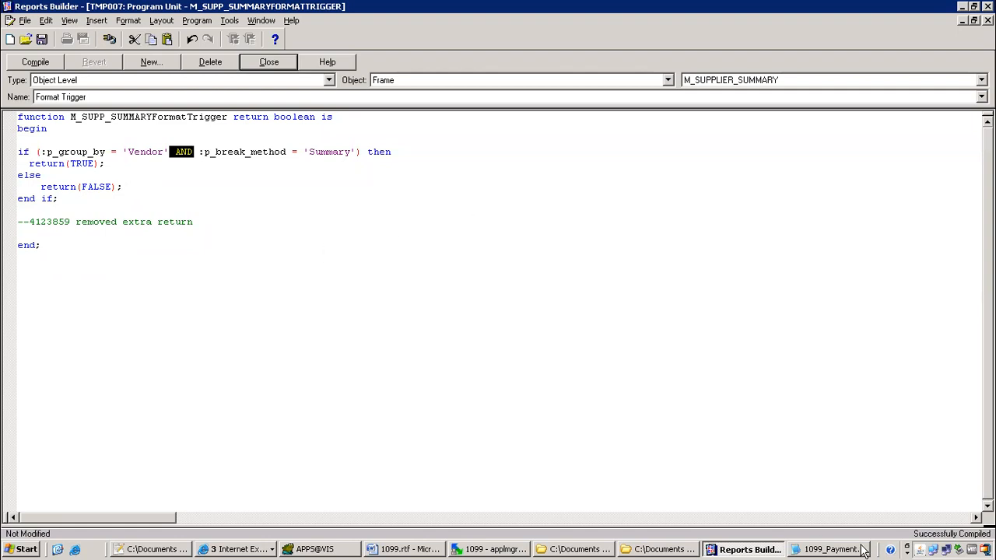
left_click(383, 549)
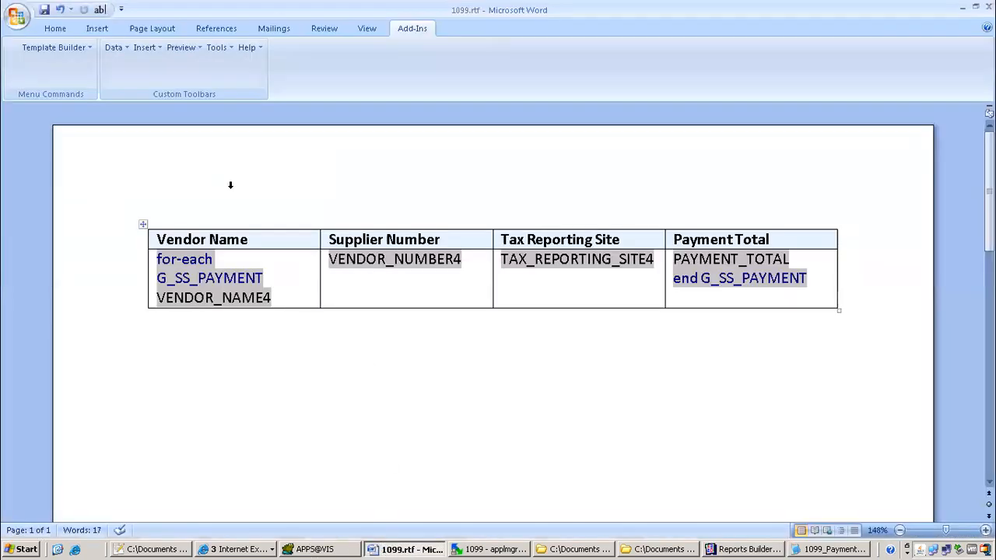
Above the table, enter <?if: CF_P_GROUP_BY='Vendor'?> using the name and value copied from 1099_supplier_summary.xml
key("Up")
key("Up")
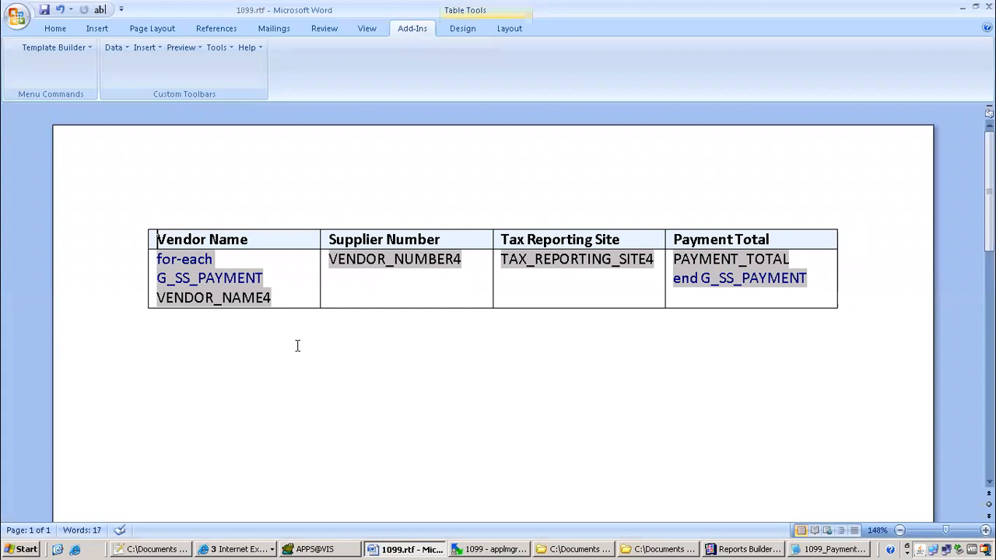
key("Return")
type("<>")
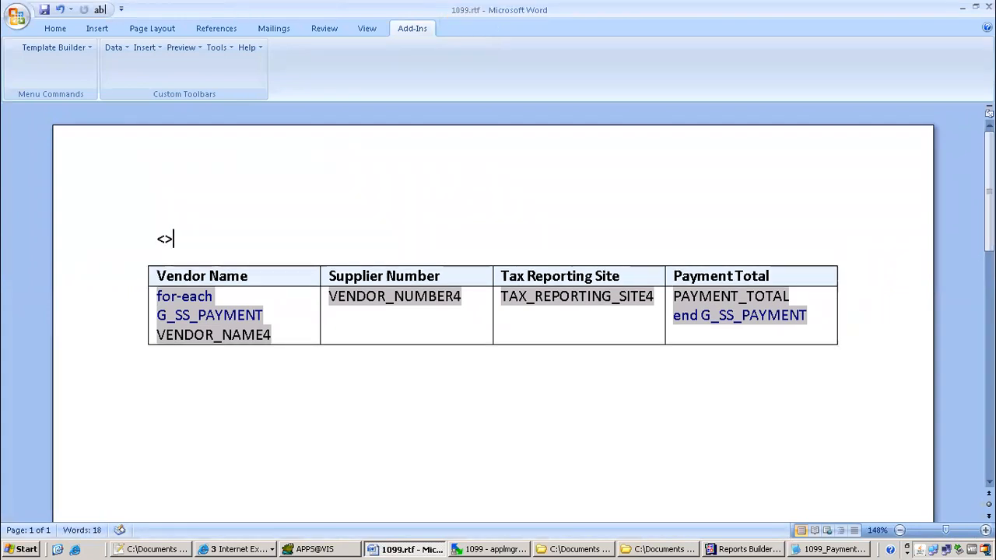
left_click(164, 238)
type("??>")
type("if:")
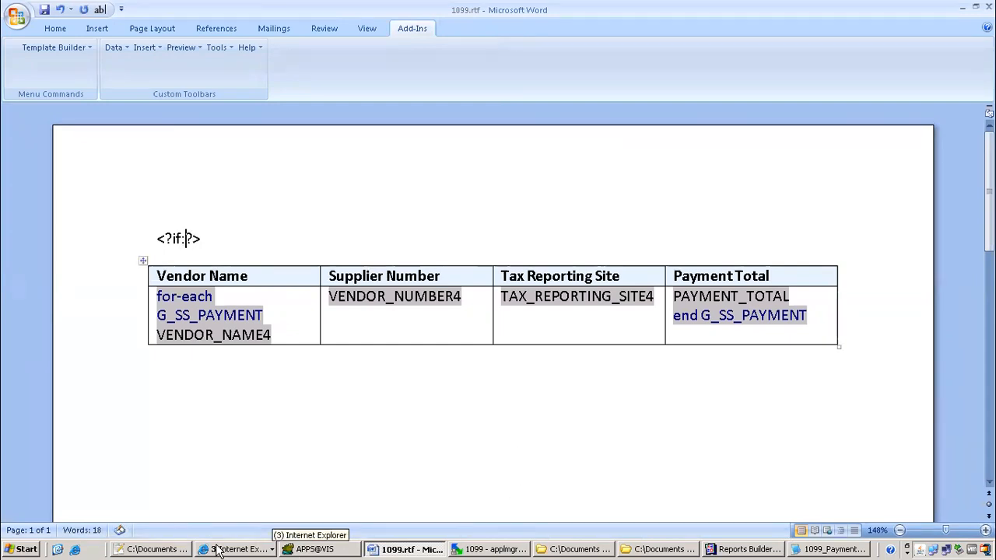
left_click(159, 550)
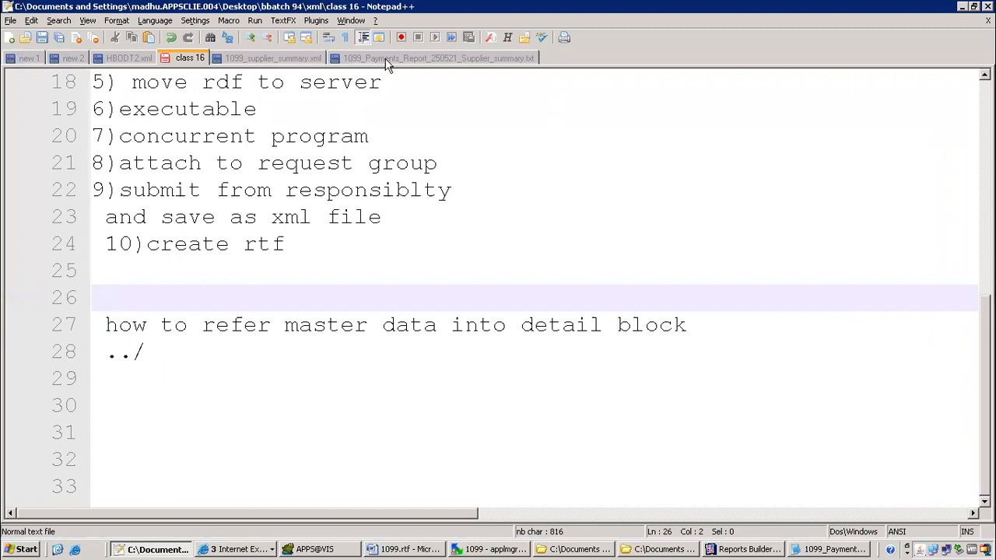
left_click(387, 61)
left_click(289, 59)
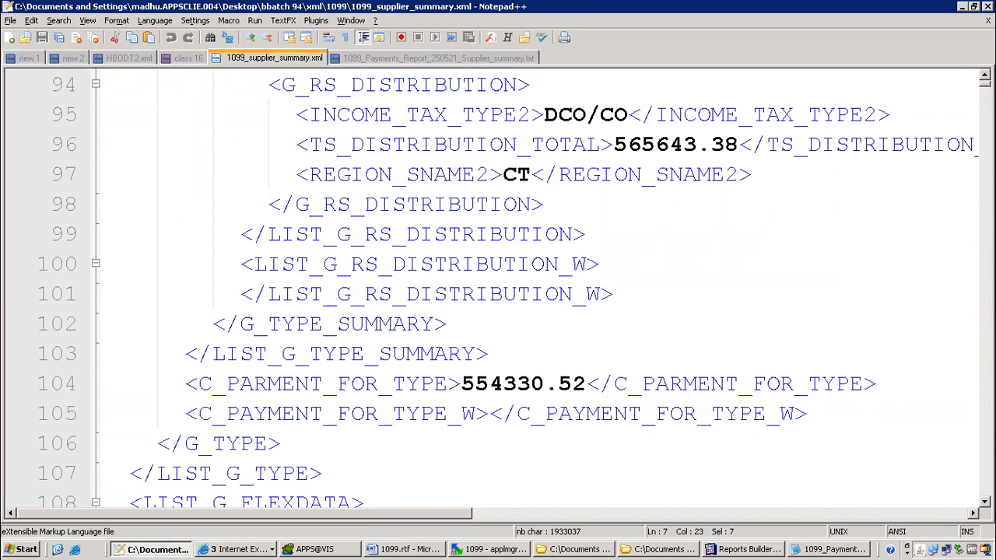
key("ctrl+End")
left_click_drag(145, 384, 319, 387)
key("ctrl+c")
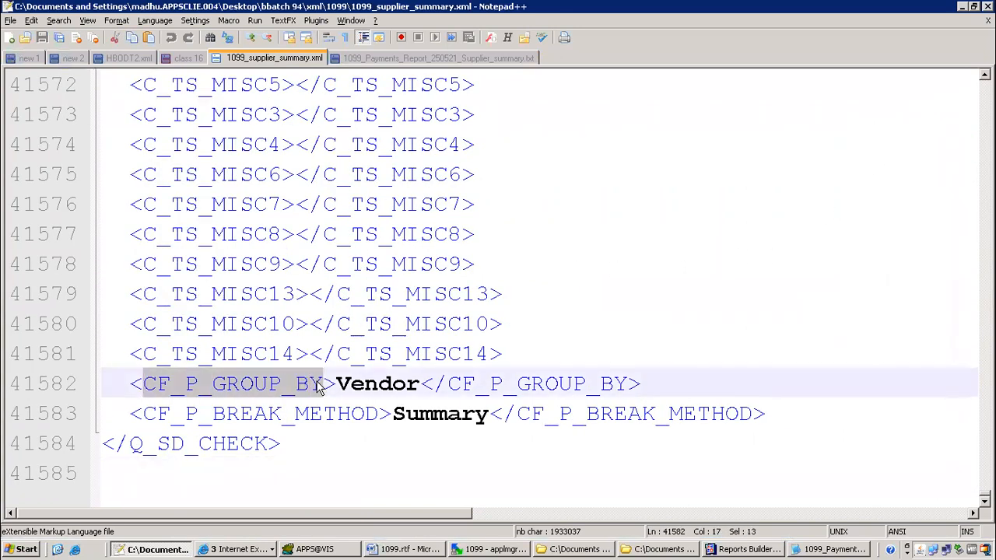
key("alt+Tab")
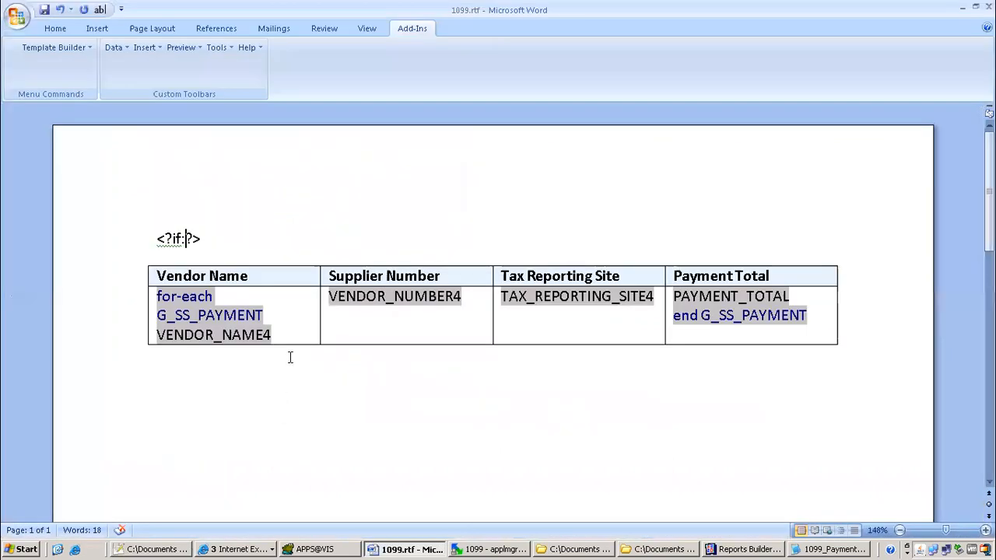
key("ctrl+v")
type("=''")
key("Left")
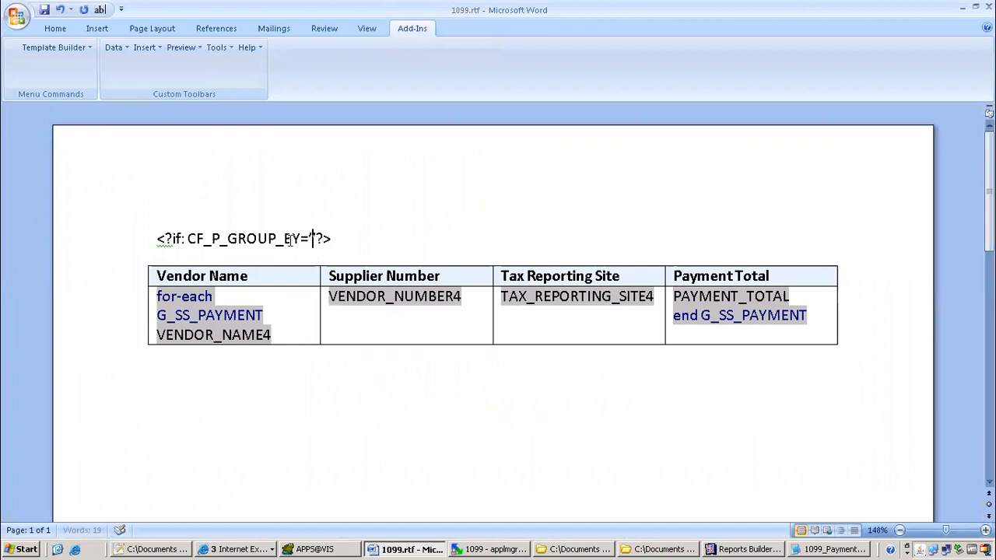
key("alt+Tab")
left_click_drag(339, 384, 418, 383)
key("ctrl+c")
key("alt+Tab")
key("ctrl+v")
Append the nested condition <?If:CF_P_BREAK_METHOD='Summary'?> with the field name copied from the XML
left_click(406, 245)
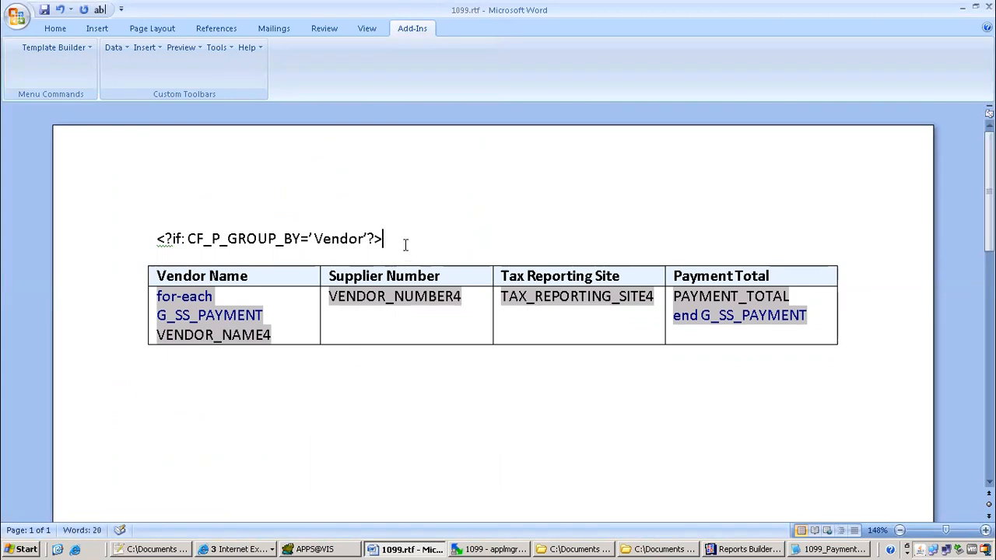
type("<>")
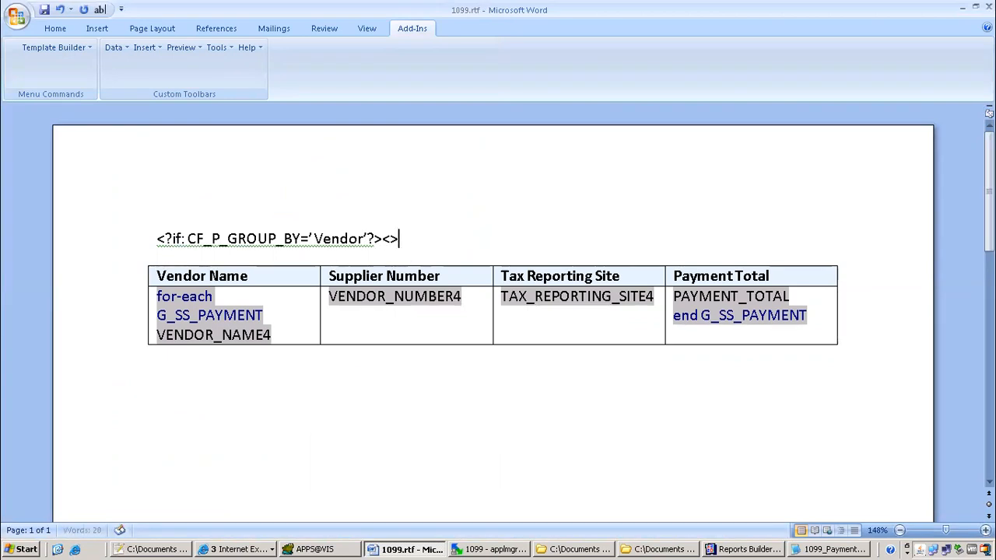
key("Left")
type("?")
key("alt+Tab")
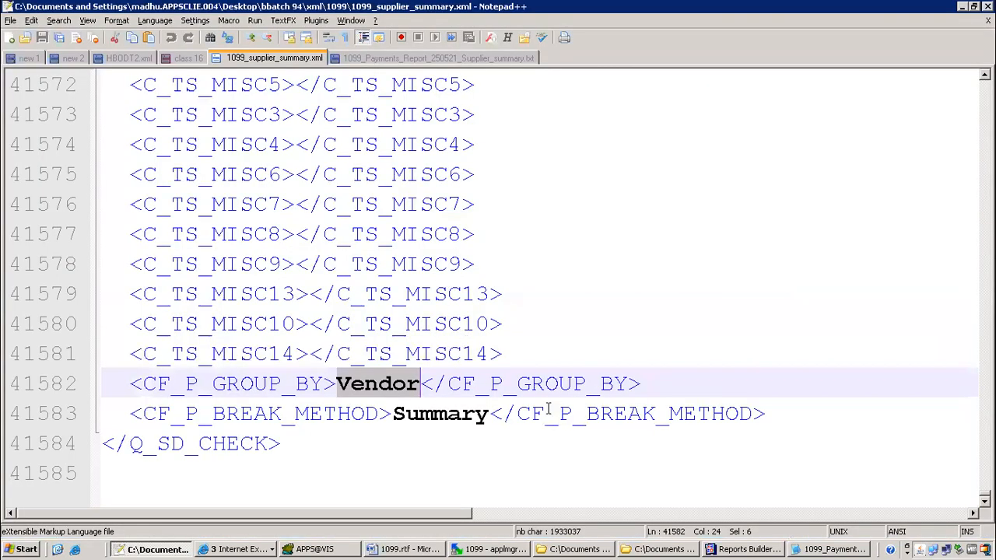
left_click_drag(517, 413, 752, 414)
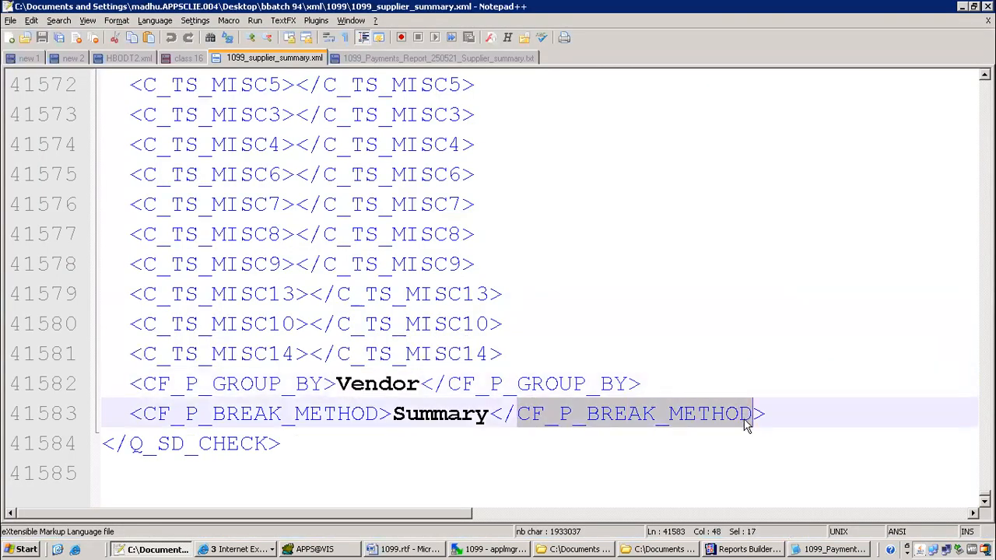
key("alt+Tab")
key("ctrl+v")
key("ctrl+Left")
type("If:")
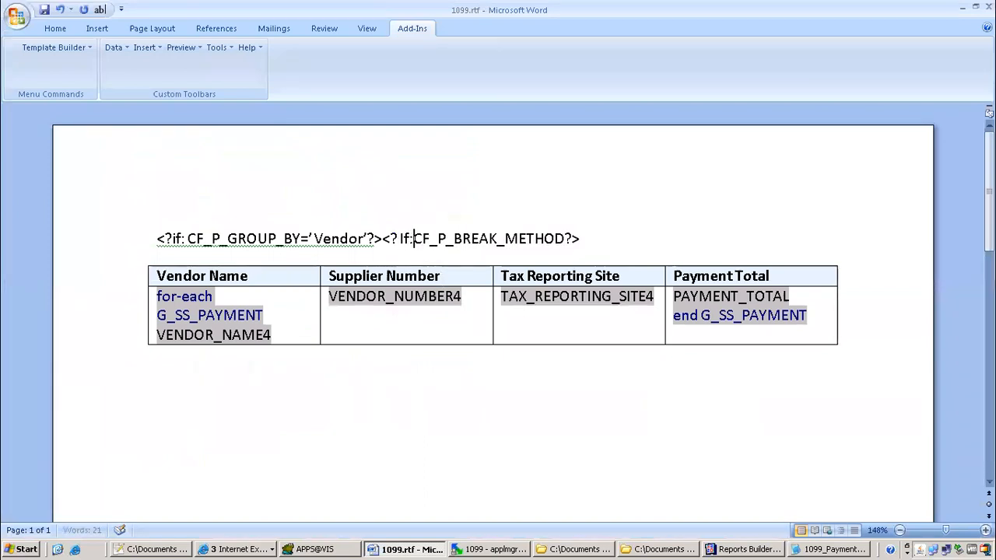
left_click(441, 278)
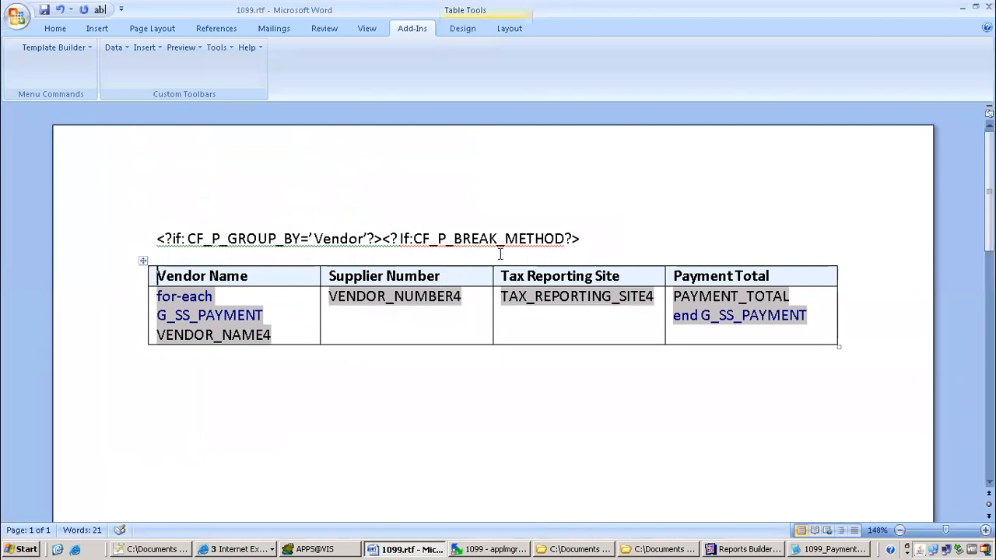
left_click(565, 239)
type("=''")
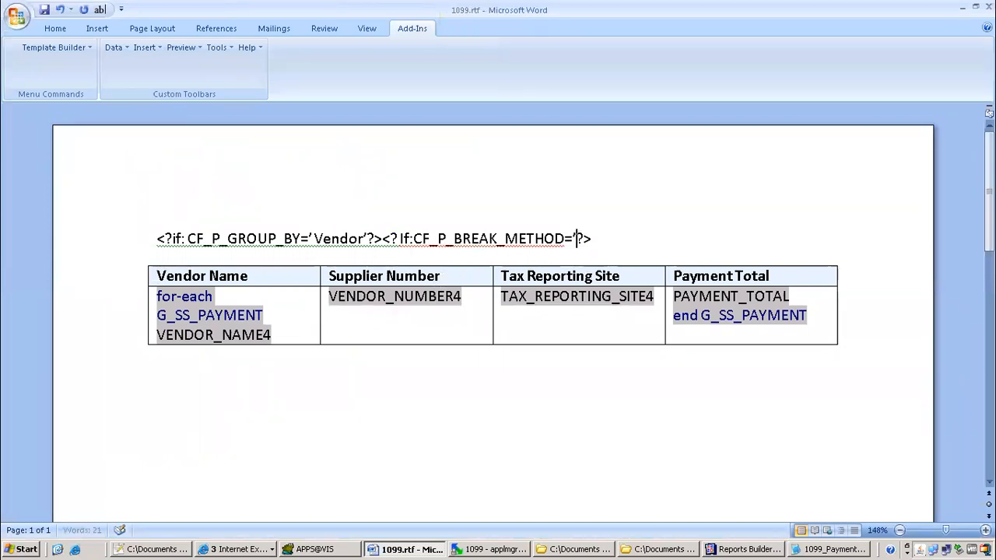
key("Left")
type("Summary")
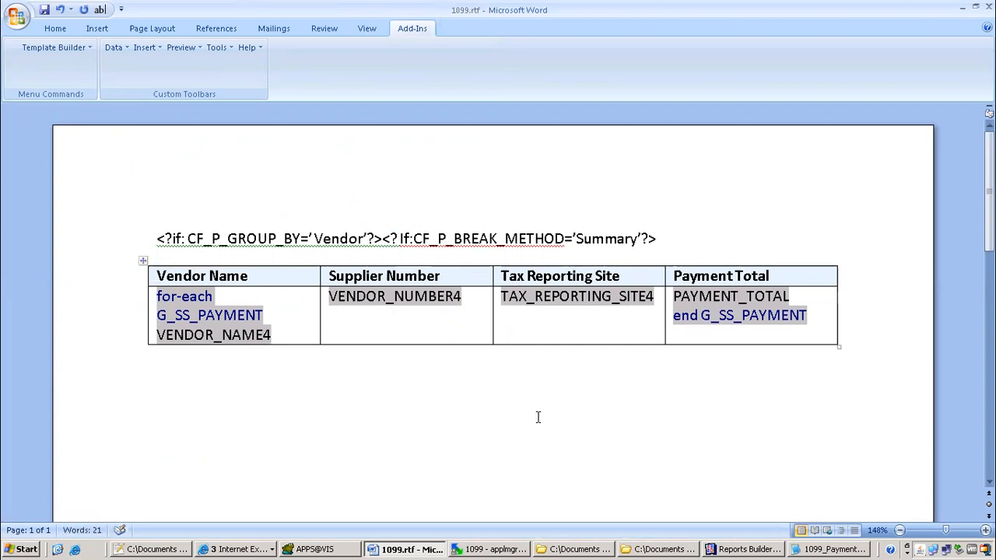
Type an <?end if?> tag on a new line below the supplier table
left_click(295, 382)
key("Return")
type("<>")
key("Left")
type("??")
key("Left")
type("end if")
key("Home")
key("shift+End")
key("ctrl+v")
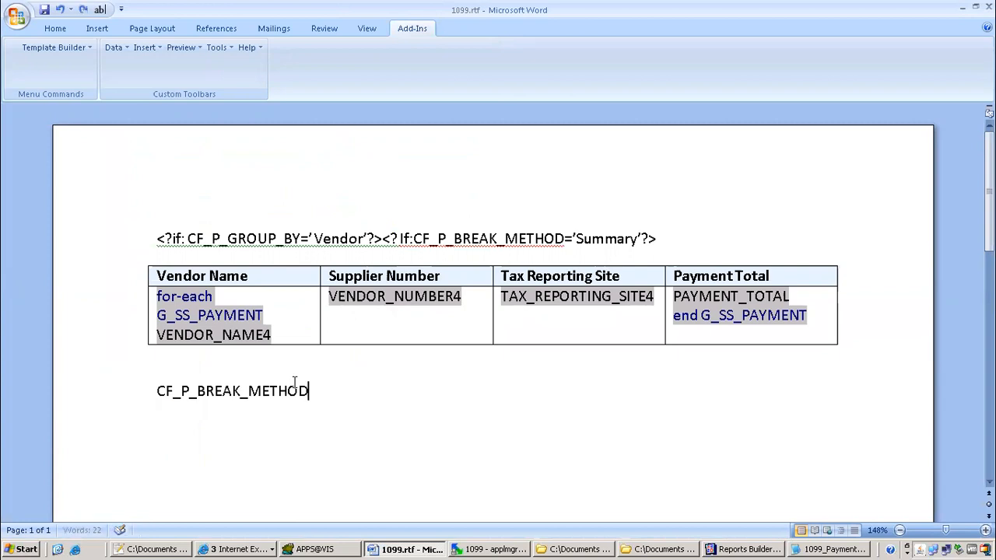
Add a second <?end if?> tag, then preview the template as PDF and close the preview
left_click(101, 405)
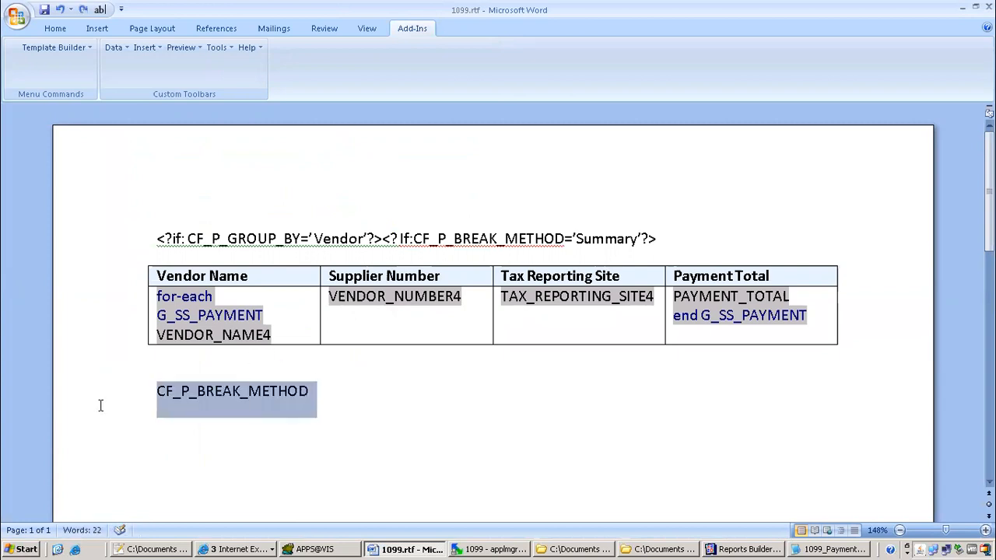
type("<>")
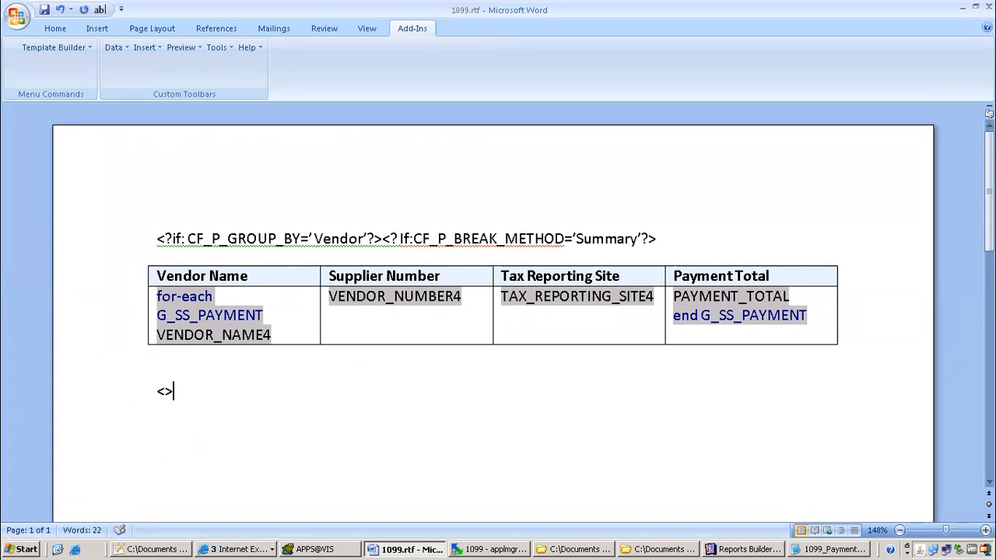
left_click(164, 391)
type("??")
type("end if?")
triple_click(157, 391)
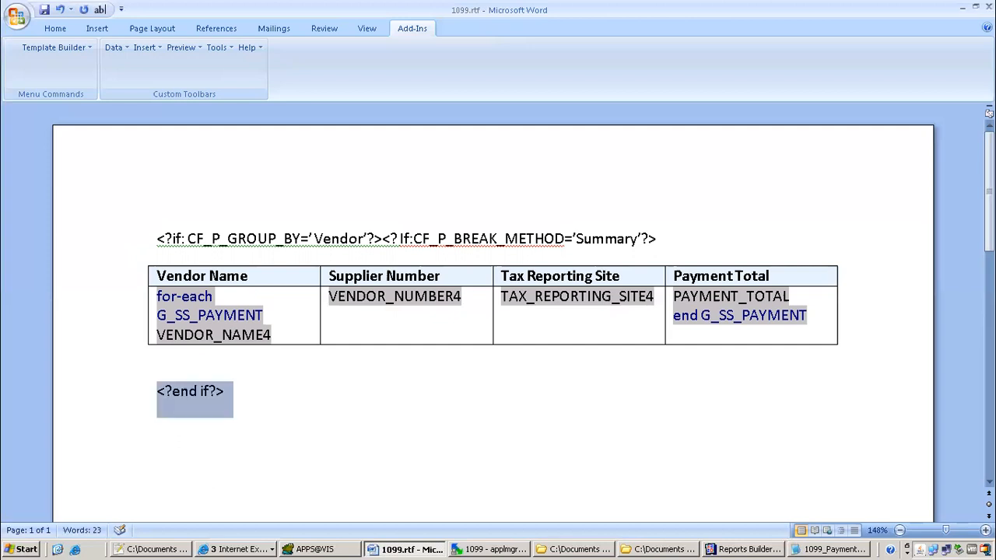
key("End")
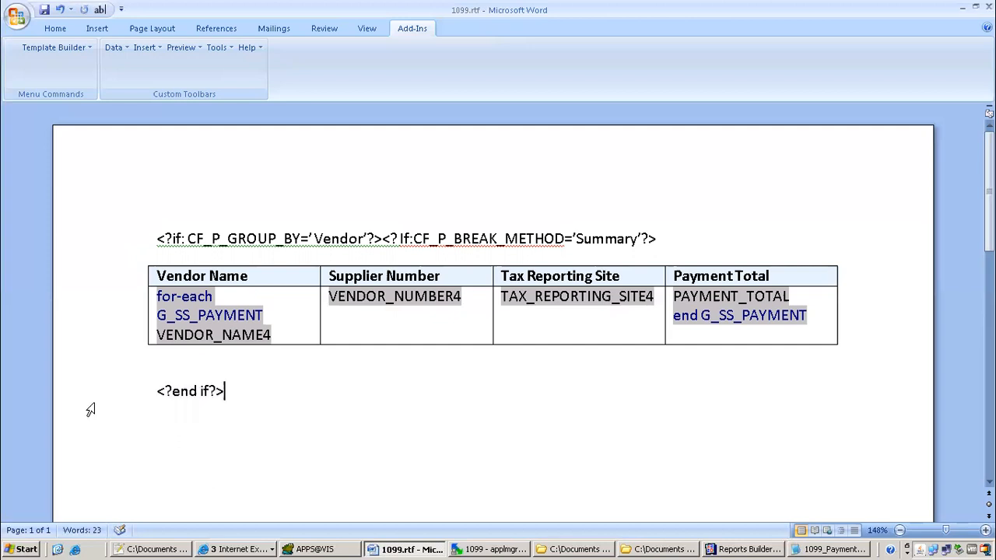
key("ctrl+v")
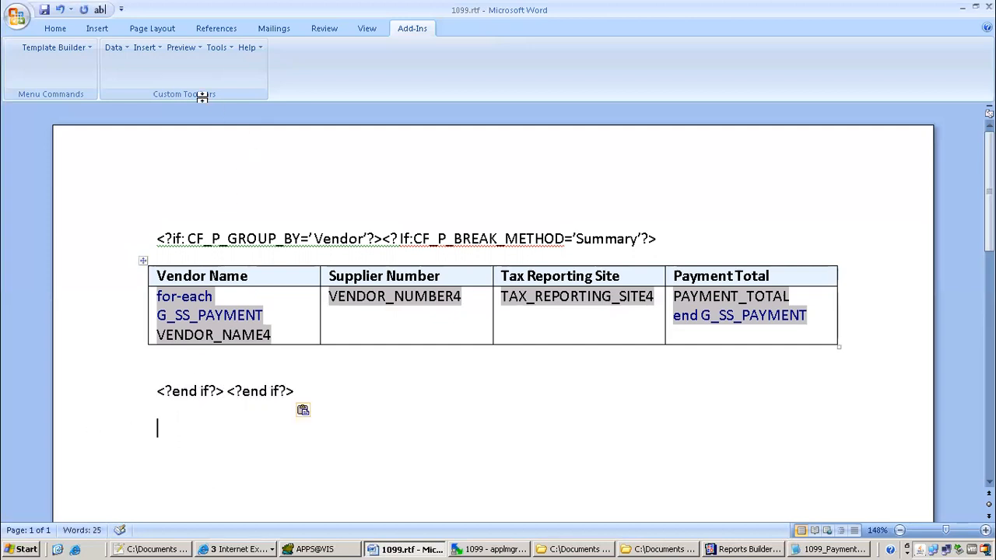
left_click(181, 47)
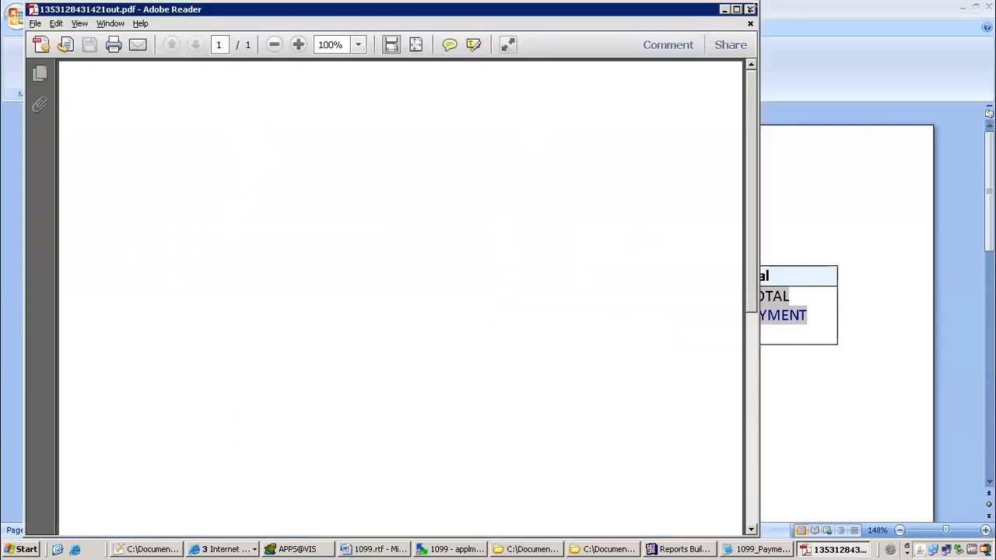
left_click(750, 9)
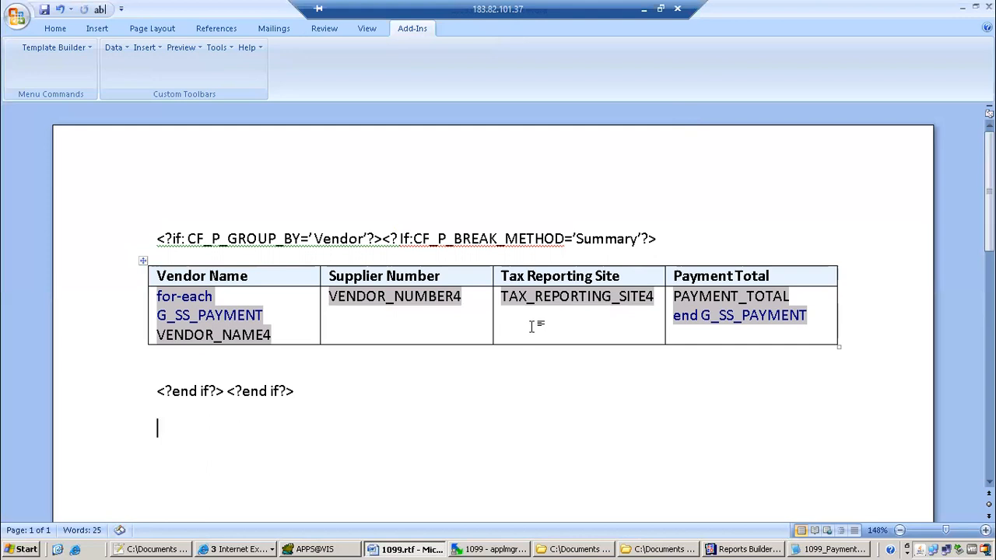
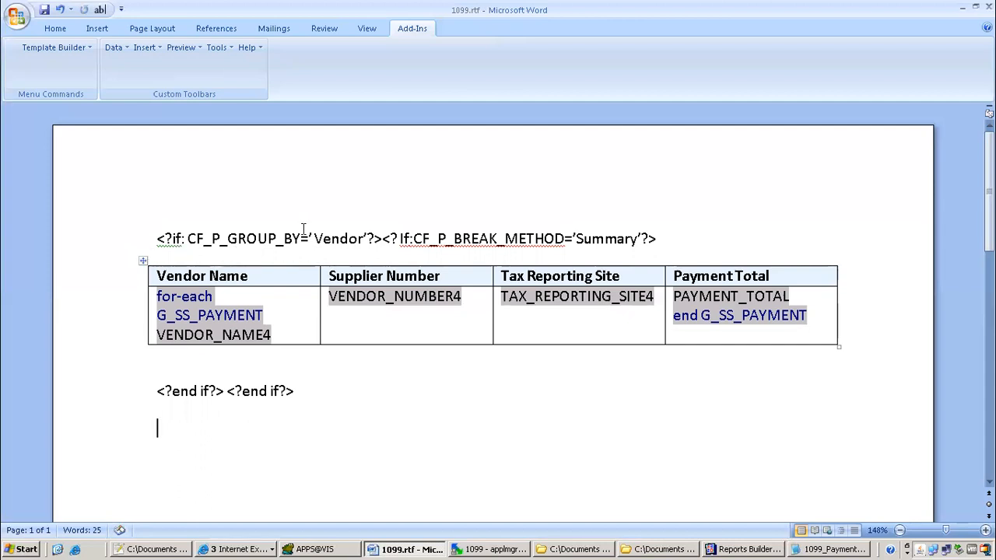
Load 1099_supplier_summary.xml as the template's sample XML data
left_click(126, 49)
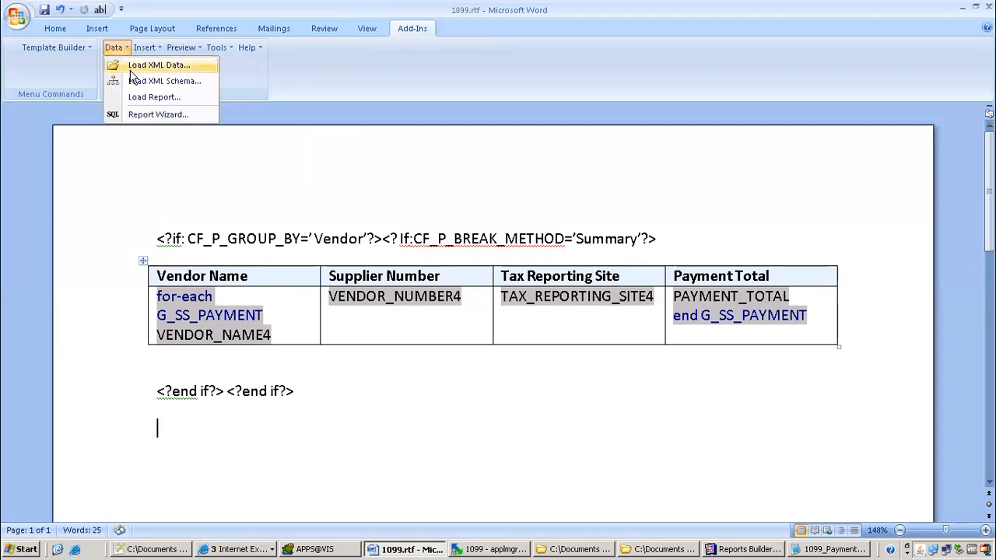
left_click(132, 69)
left_click(158, 92)
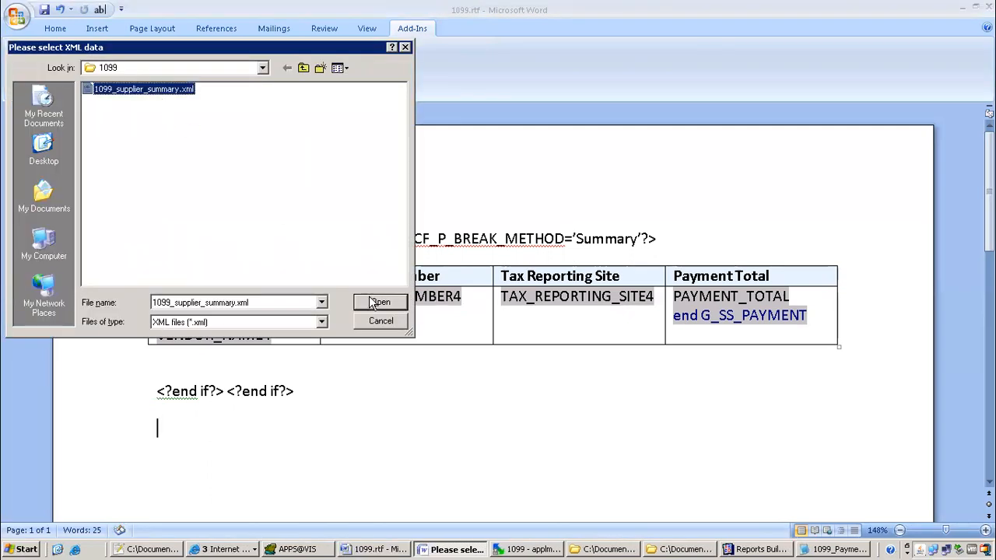
left_click(376, 302)
left_click(498, 303)
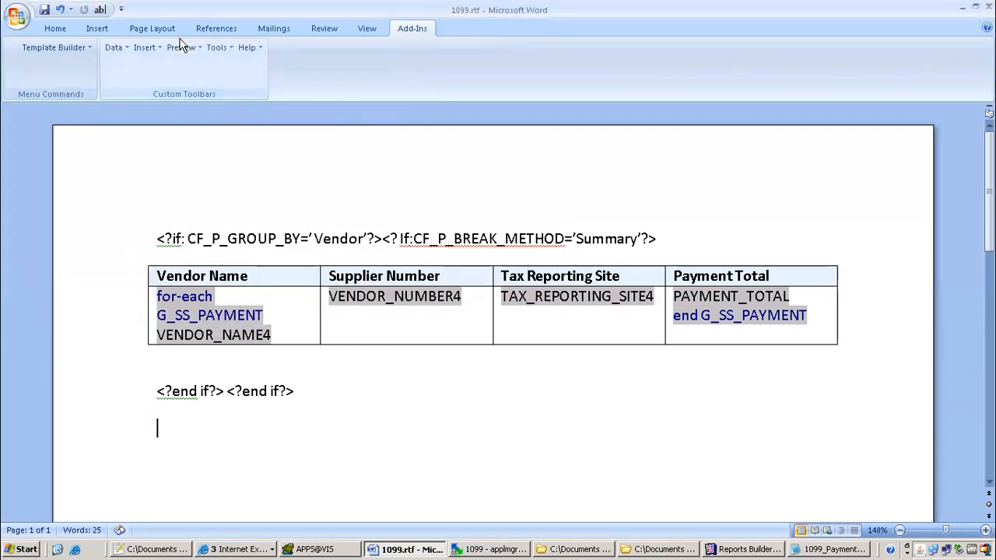
Preview the 1099.rtf template as PDF, then close the preview
left_click(182, 47)
left_click(196, 65)
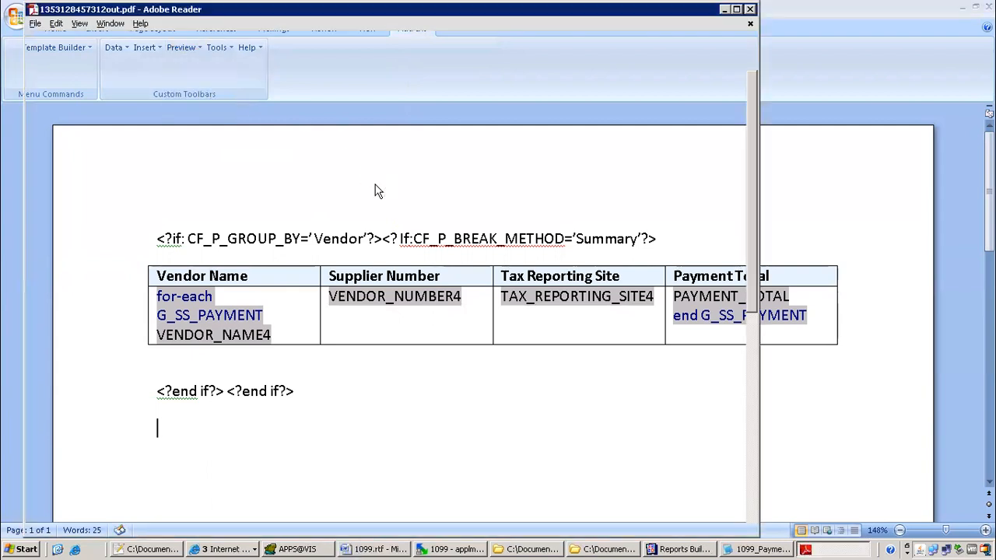
left_click(750, 9)
Delete the space after <?if: in the condition line and re-preview as PDF
left_click(190, 239)
key("BackSpace")
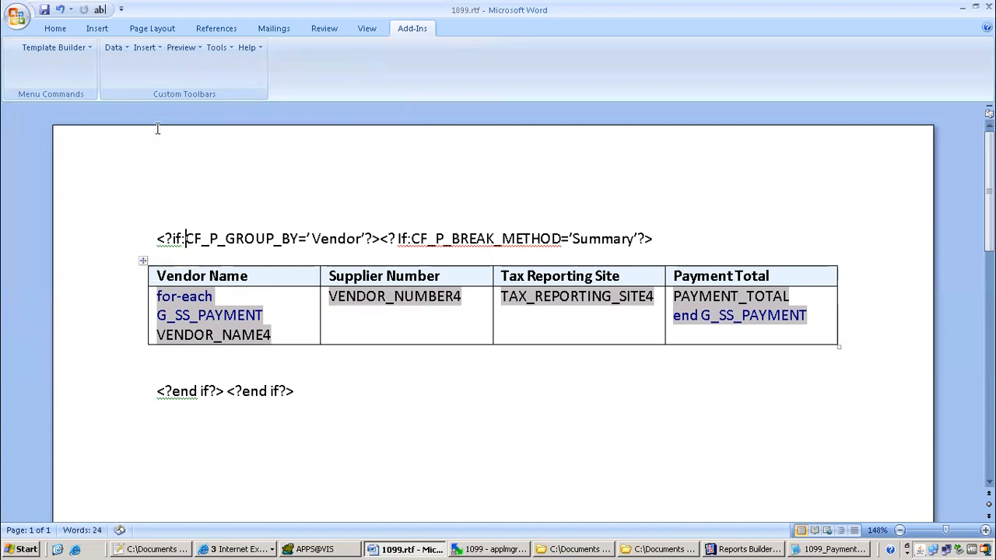
left_click(181, 48)
left_click(184, 66)
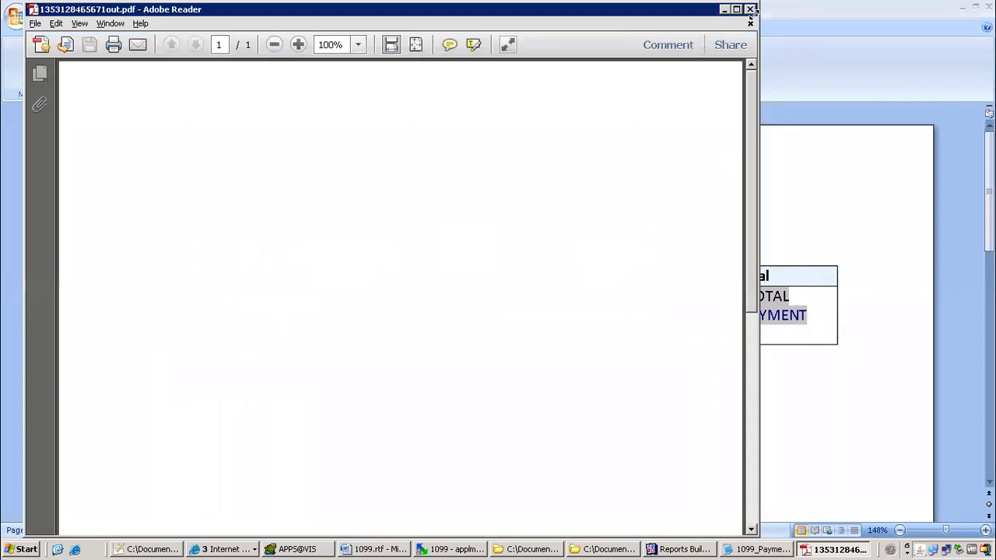
left_click(751, 10)
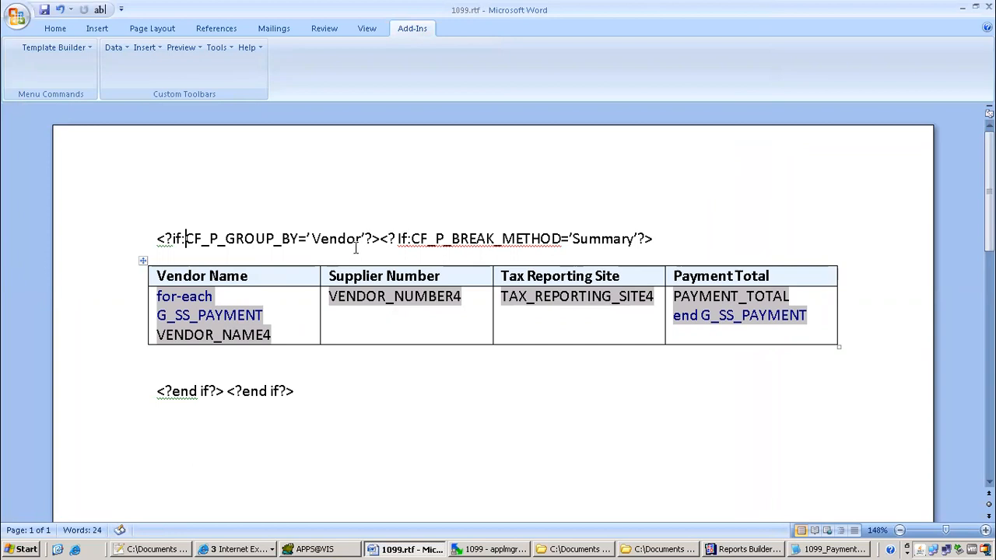
Retype the single quote before 'Vendor' in the if-condition
left_click(310, 238)
key("BackSpace")
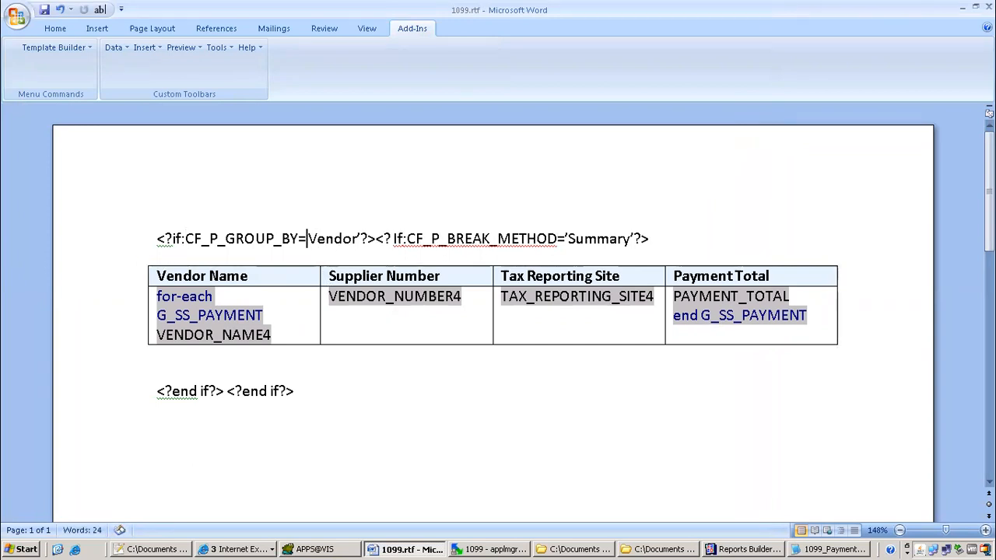
type("'")
left_click(372, 238)
left_click(370, 230)
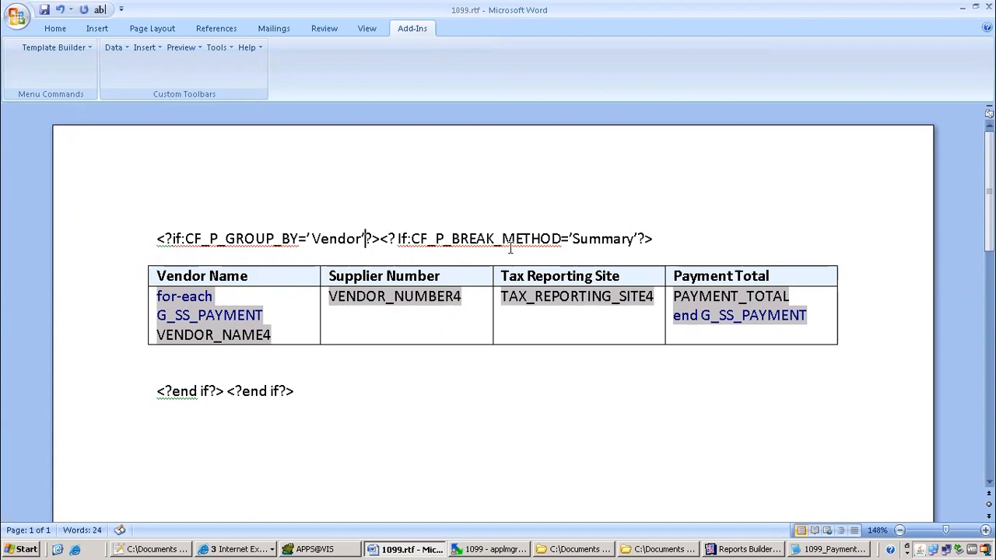
Separate the two if-conditions, adding blank lines above and below the supplier table
left_click(381, 239)
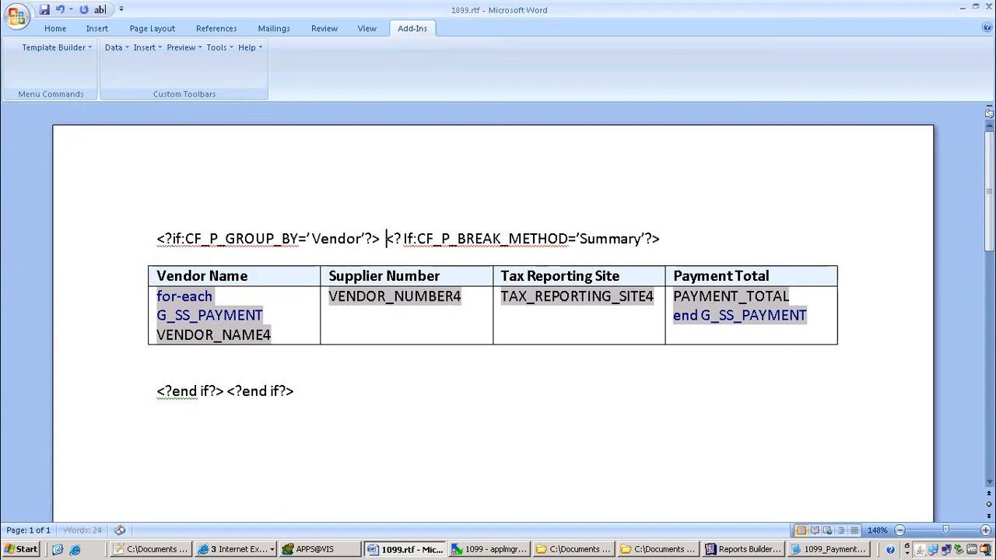
left_click(730, 232)
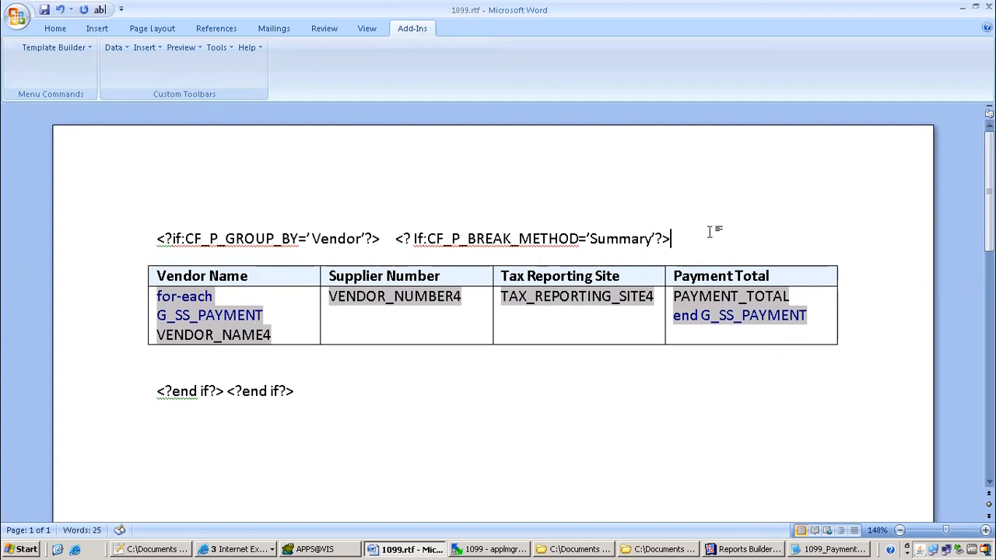
key("Return")
left_click(222, 404)
key("Return")
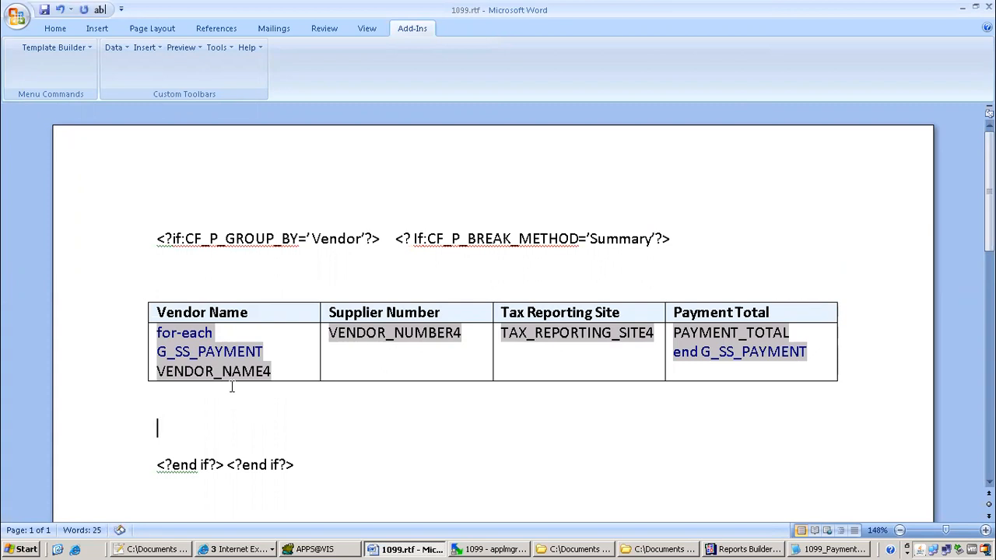
Remove the stray character before Vendor and preview the template as PDF again
left_click(312, 239)
key("BackSpace")
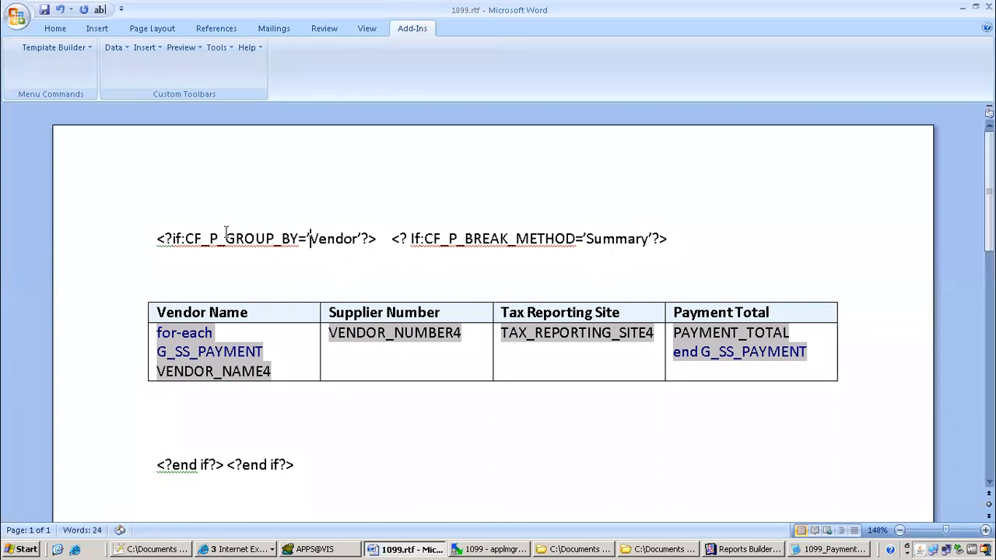
left_click(184, 48)
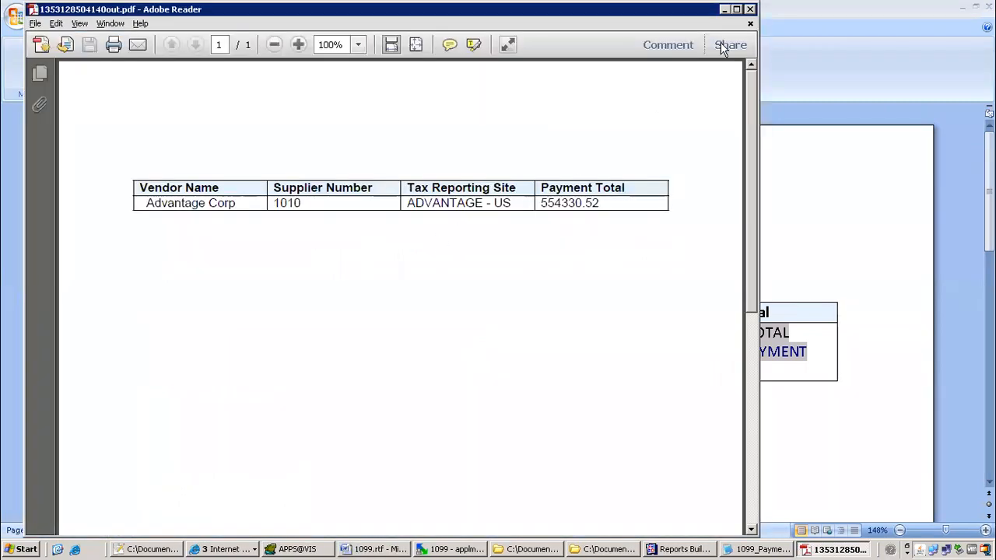
left_click(750, 9)
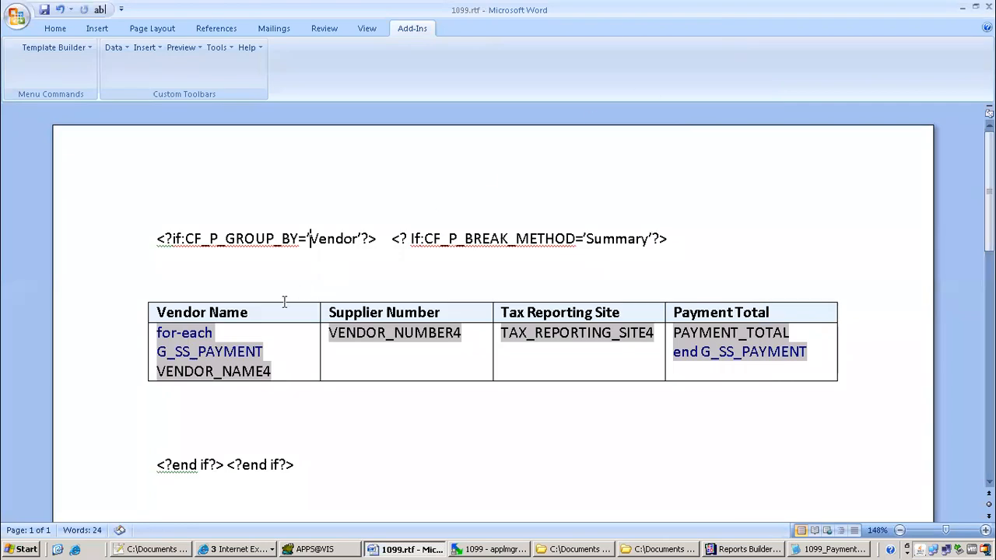
Duplicate the whole conditional block with its table below the end-if line
left_click_drag(155, 498, 165, 204)
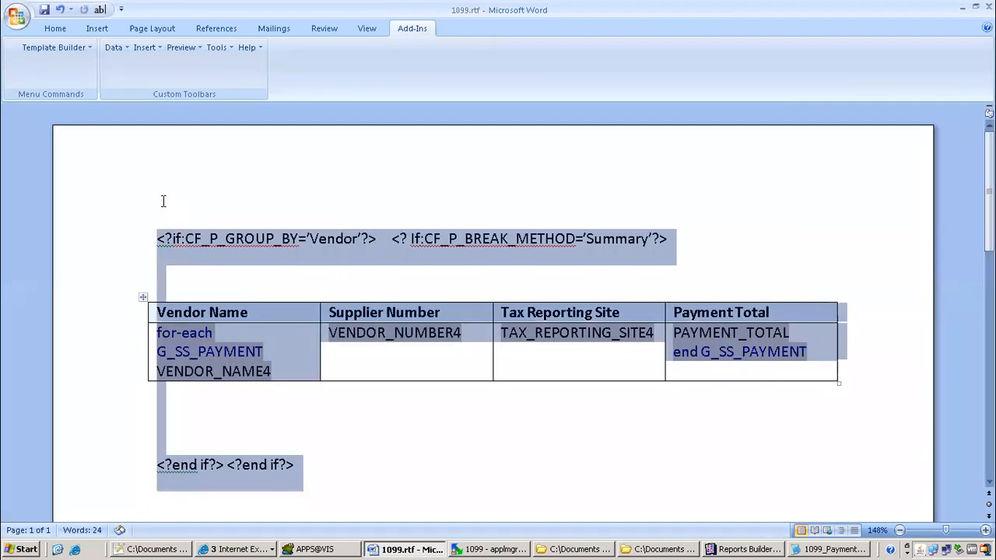
scroll(284, 364, "down", 3)
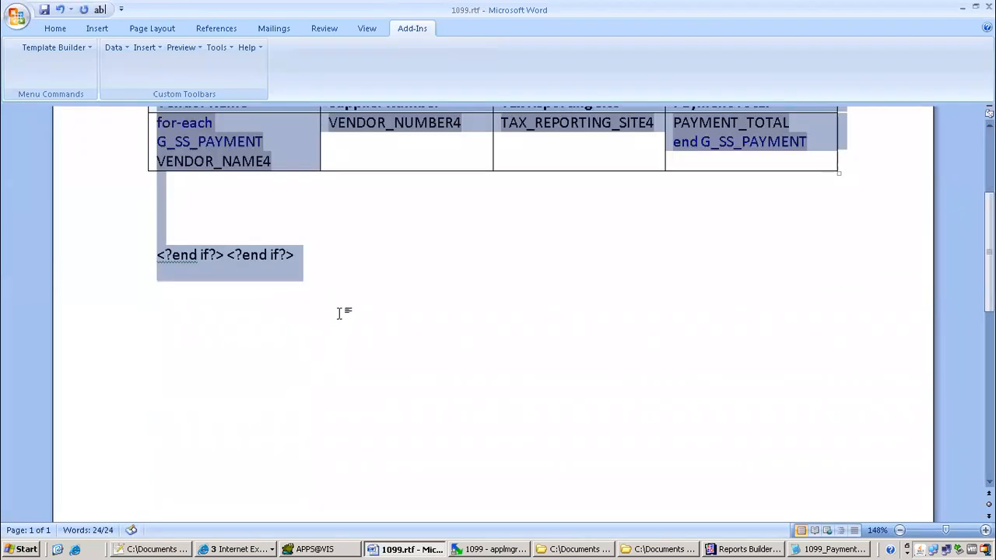
left_click(349, 289)
key("ctrl+v")
scroll(389, 196, "up", 3)
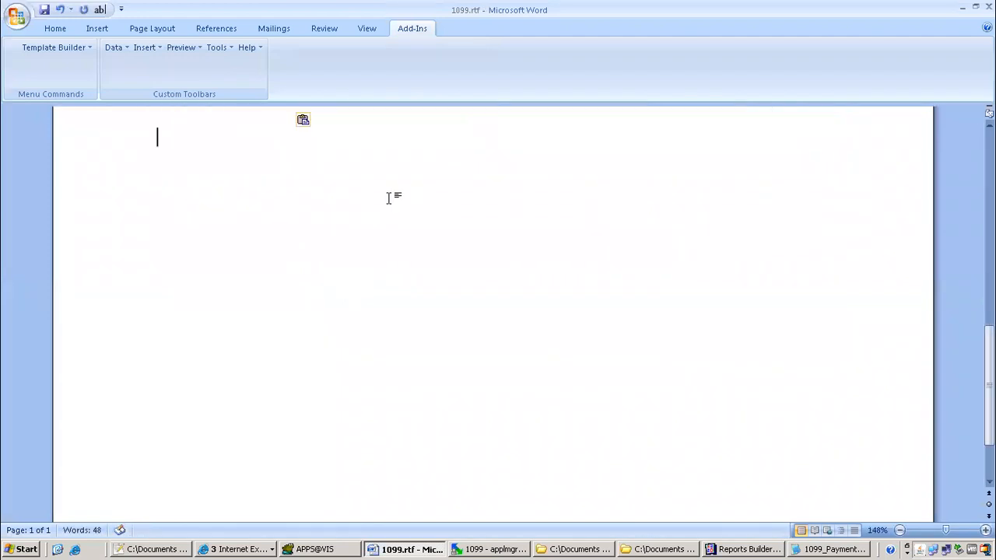
scroll(446, 228, "up", 1)
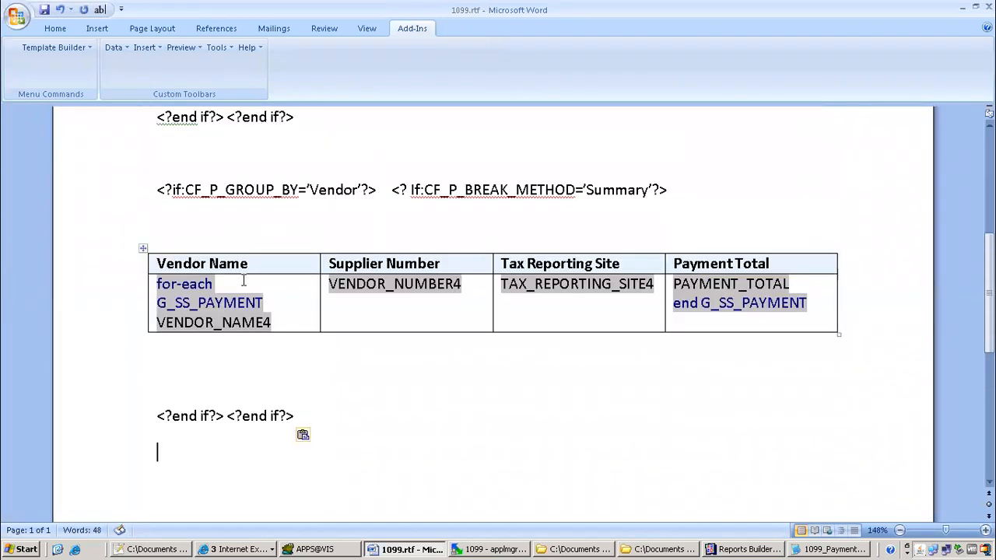
Clear the copied table's field placeholders and replace its headers with 'Detail layout'
left_click_drag(158, 280, 693, 305)
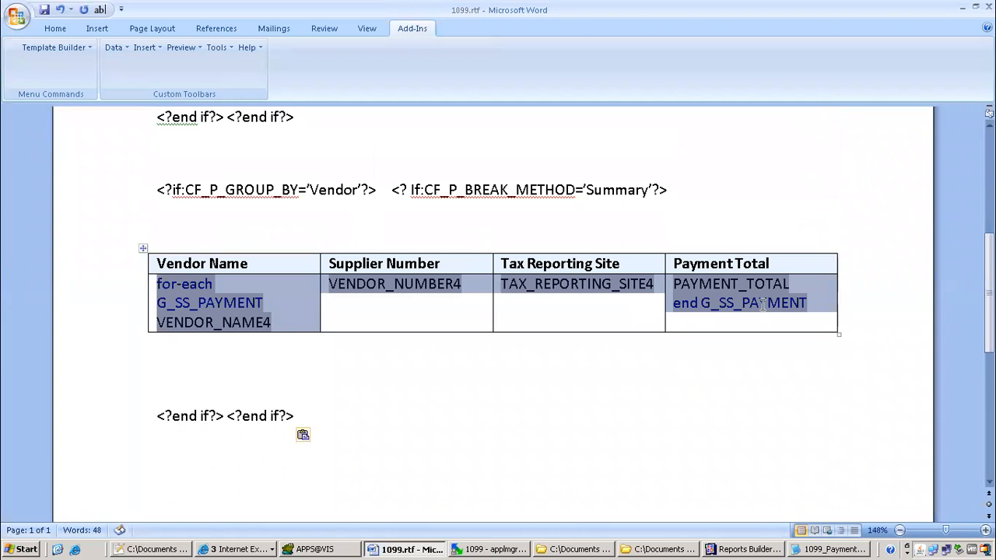
key("Delete")
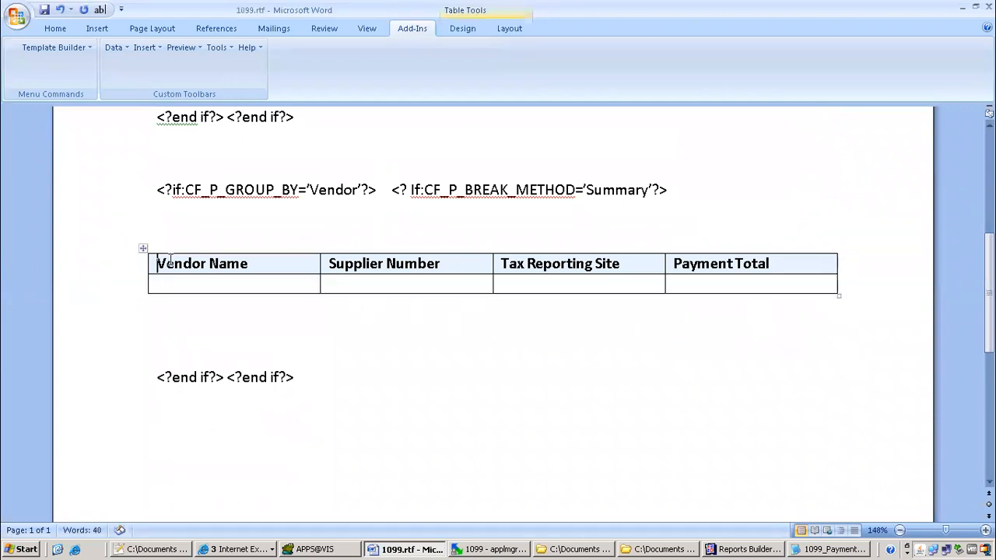
left_click_drag(160, 263, 782, 265)
type("De")
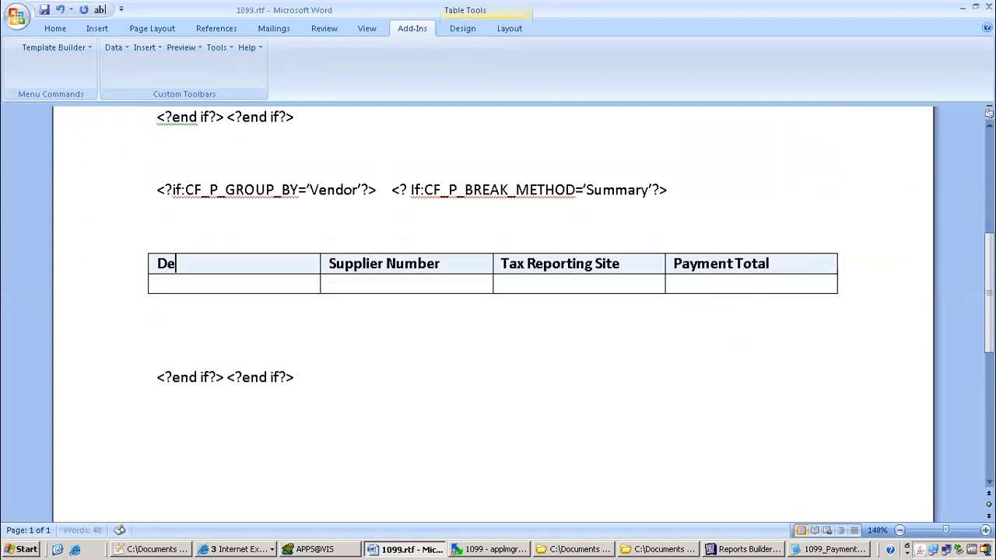
type("tail layout")
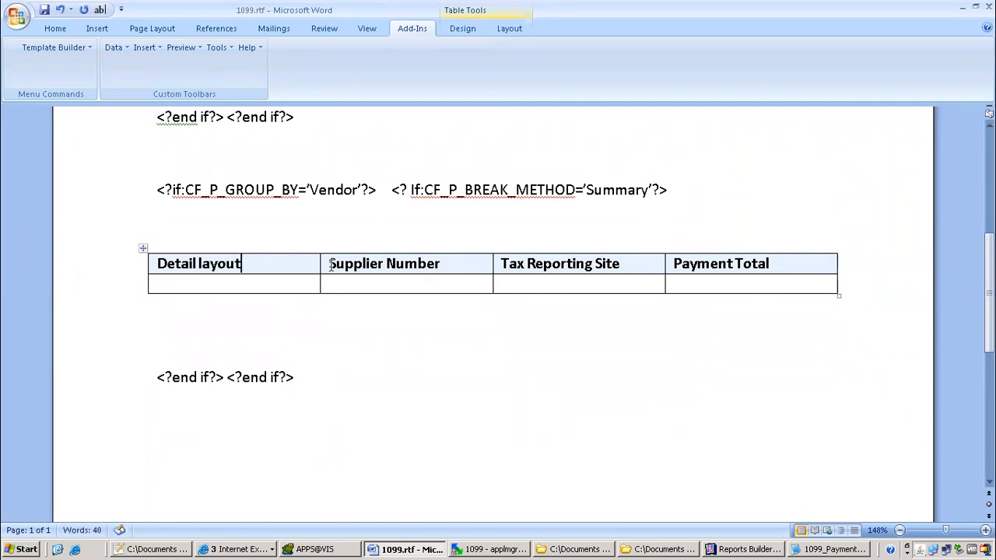
left_click_drag(330, 265, 786, 266)
key("Delete")
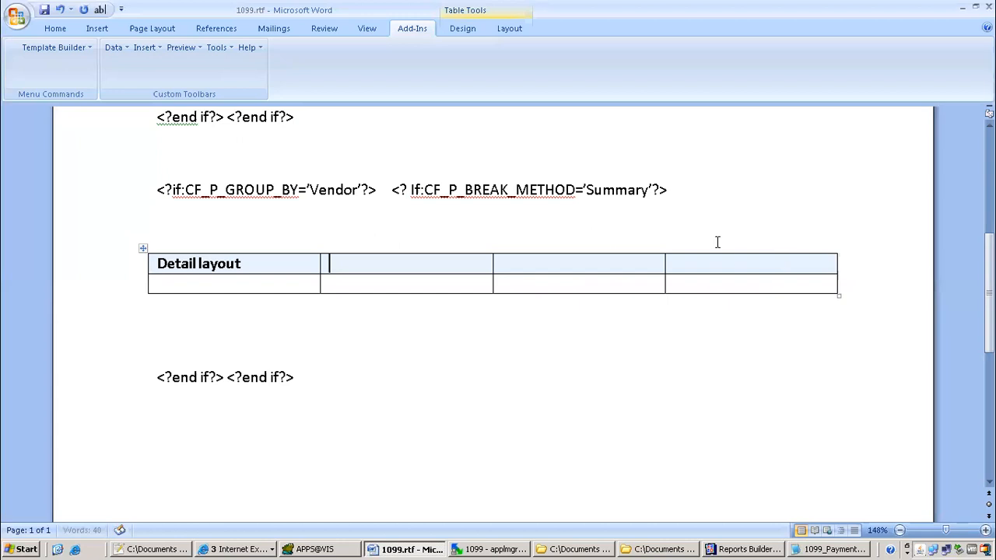
Change the copy's break condition from 'Summary' to 'Detail' and save
left_click_drag(650, 190, 589, 186)
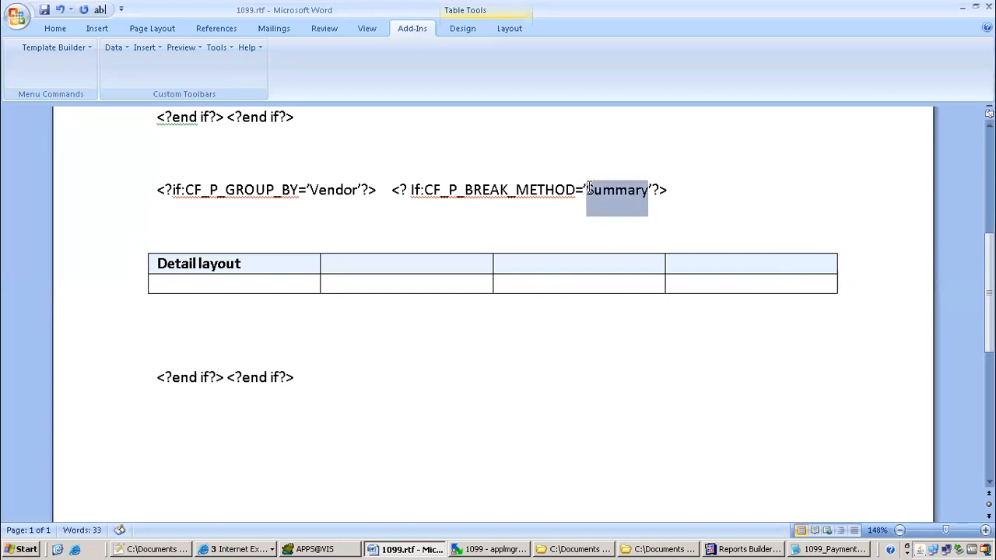
type("Detail")
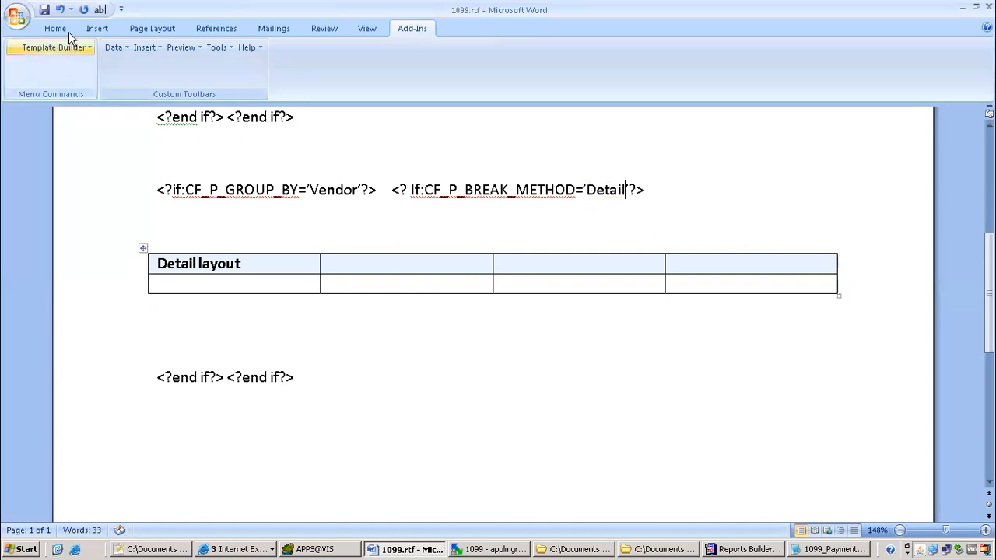
left_click(44, 9)
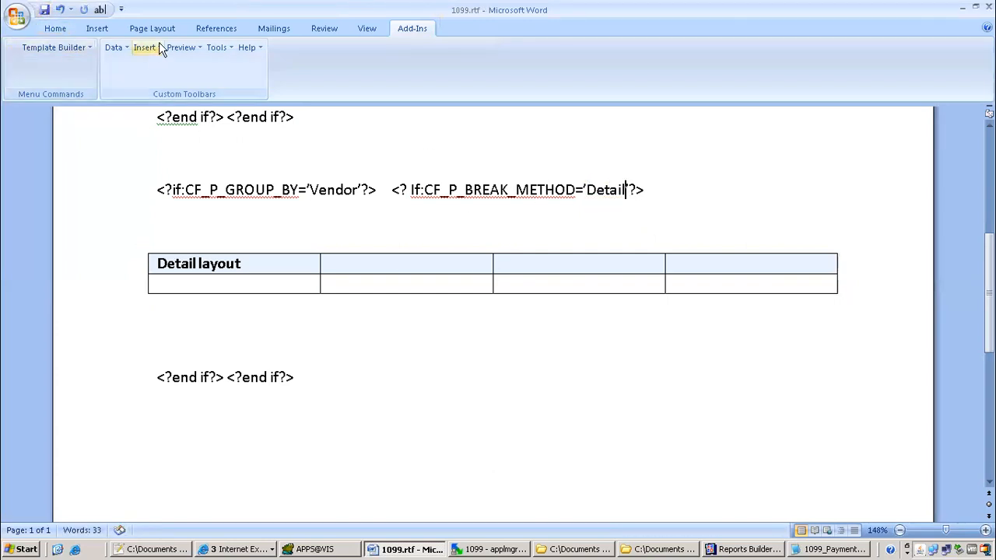
Preview the template as PDF, close it, and save 1099.rtf again
left_click(182, 47)
left_click(187, 66)
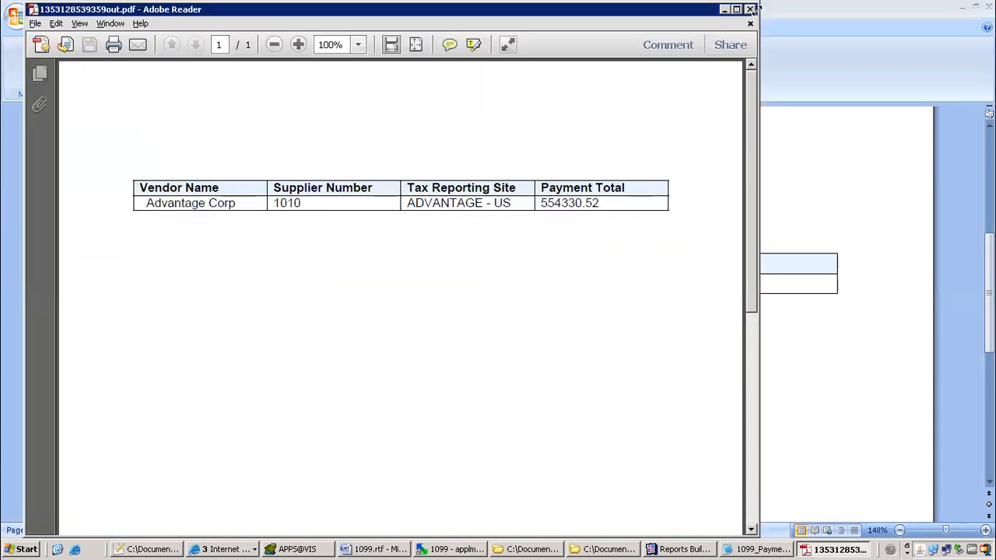
left_click(752, 10)
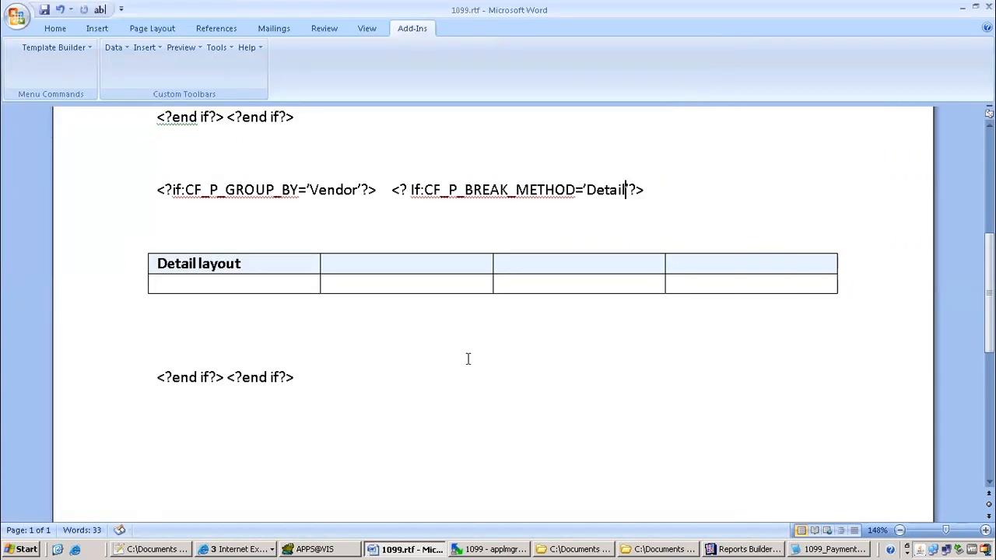
left_click(46, 11)
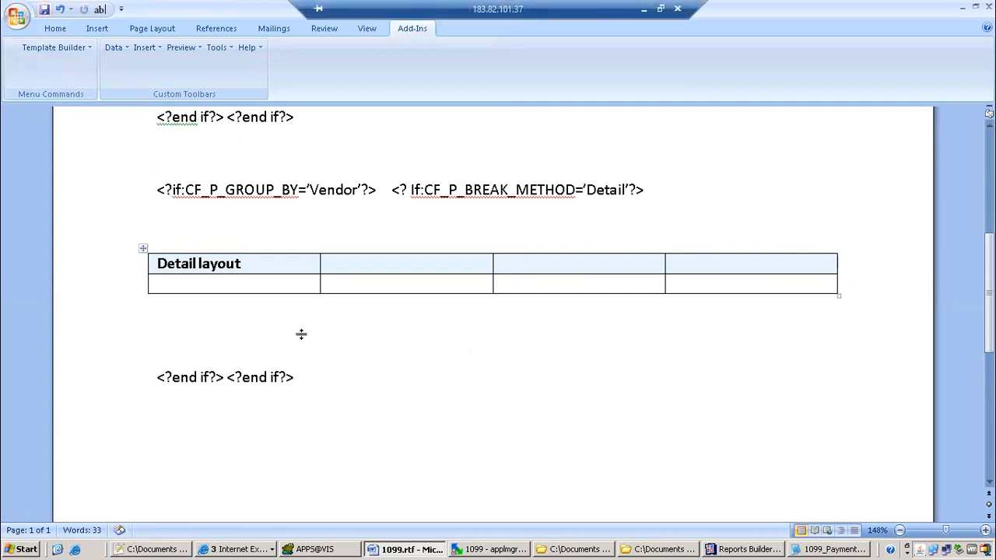
scroll(301, 334, "up", 5)
scroll(436, 342, "down", 5)
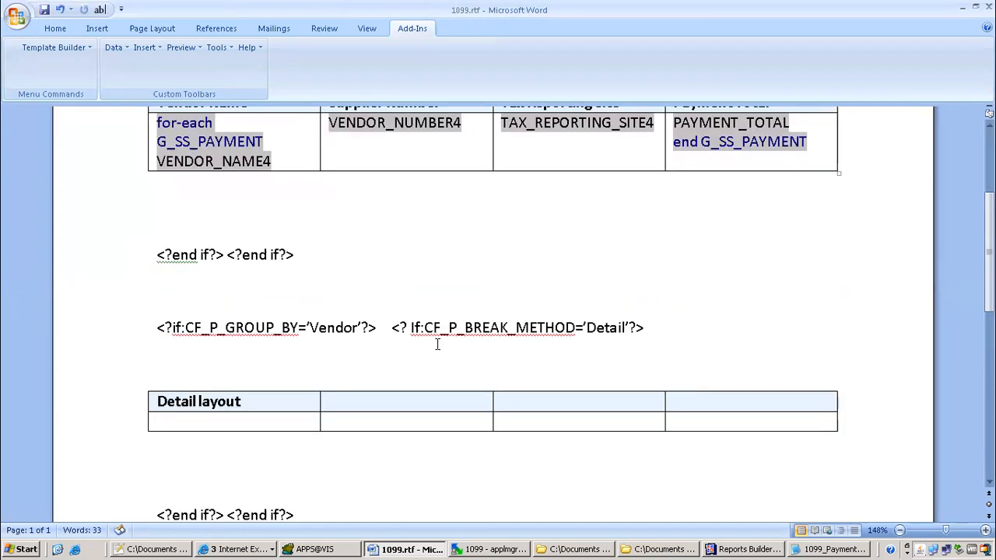
scroll(354, 285, "down", 5)
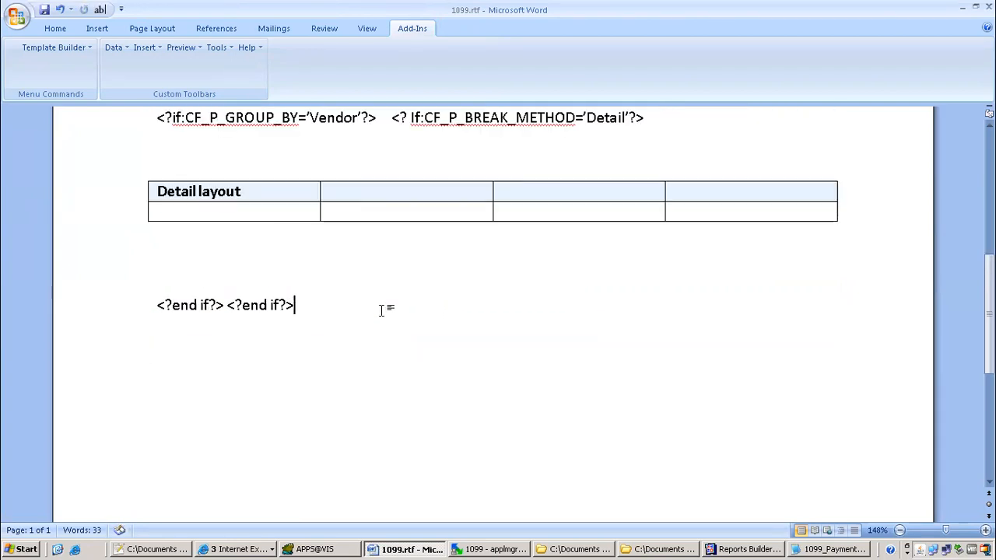
left_click(234, 550)
Refresh the requests list and review the latest 1099 request's XML output
left_click(252, 503)
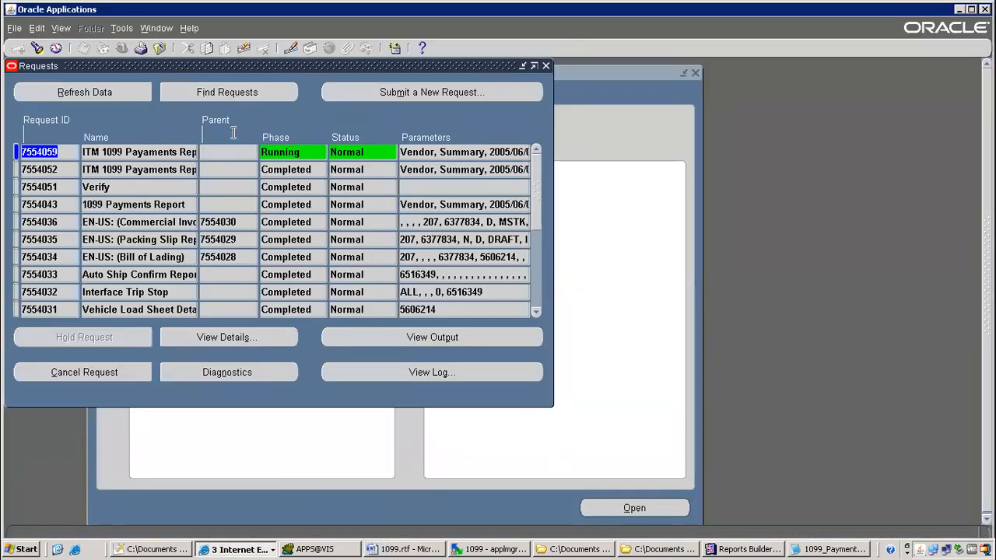
left_click(110, 93)
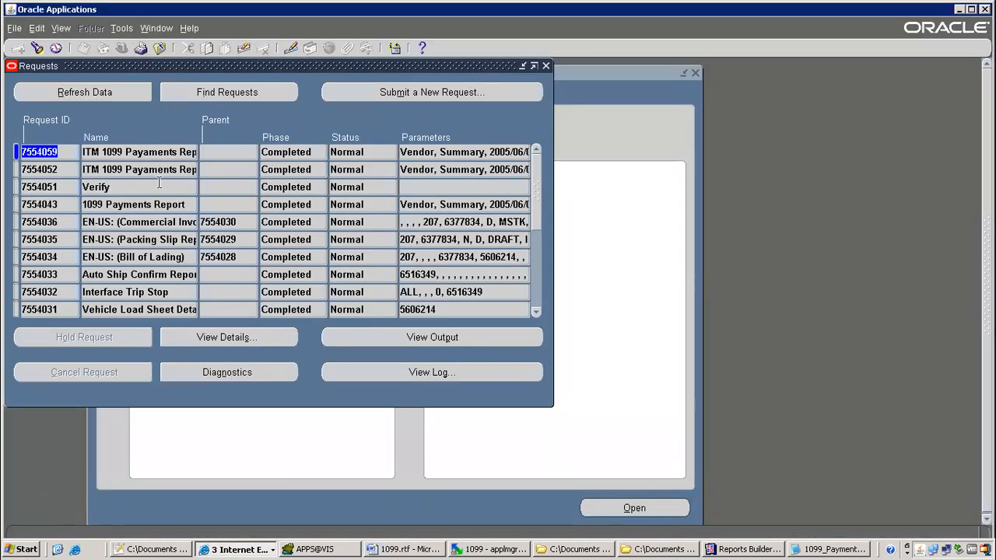
left_click(456, 342)
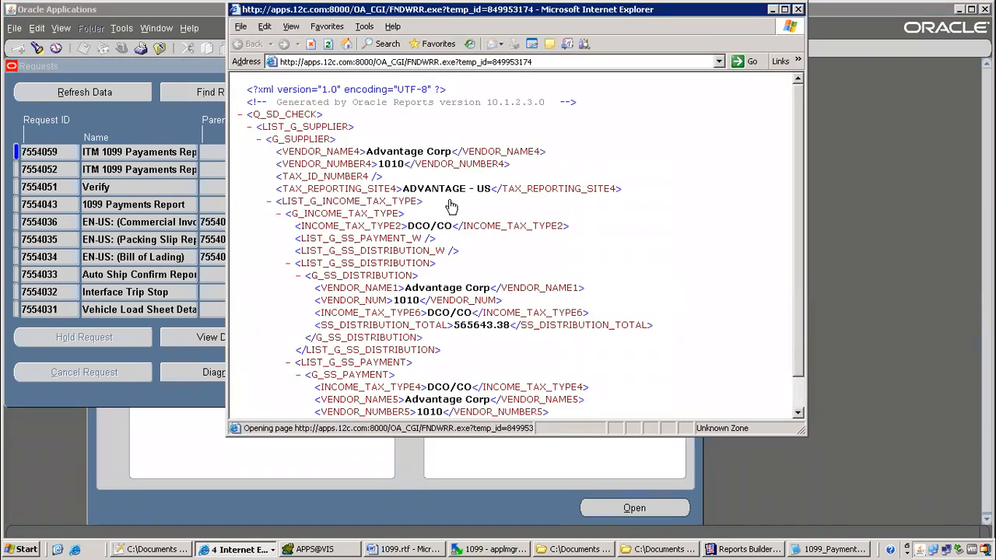
scroll(632, 267, "down", 20)
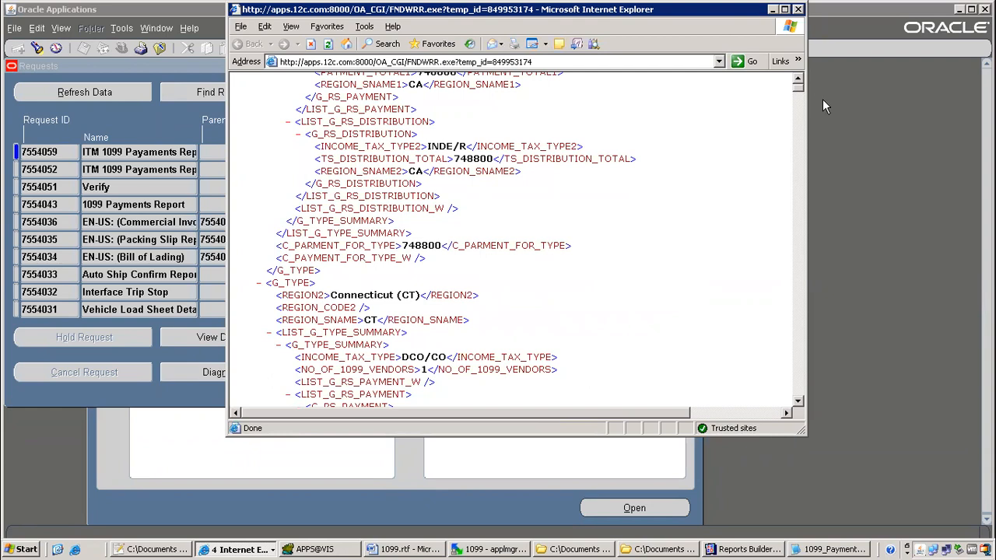
left_click_drag(797, 86, 793, 39)
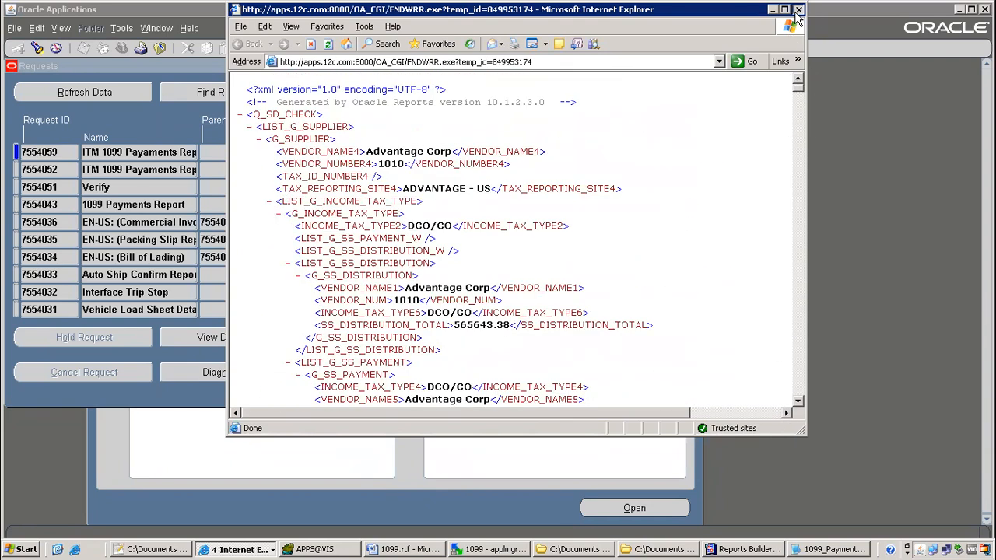
left_click(797, 10)
Close the requests form and switch to the XML Publisher Administrator responsibility
left_click(160, 49)
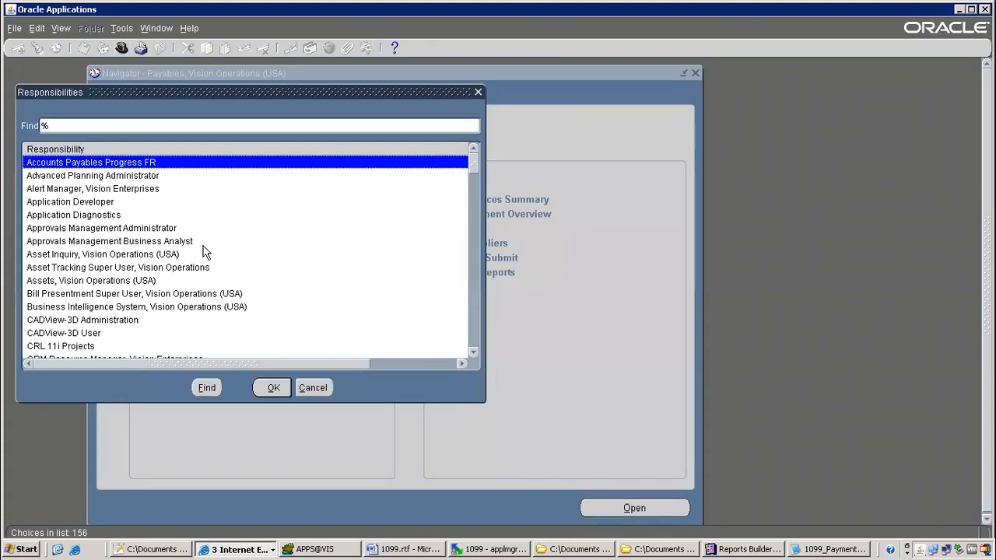
type("xmL")
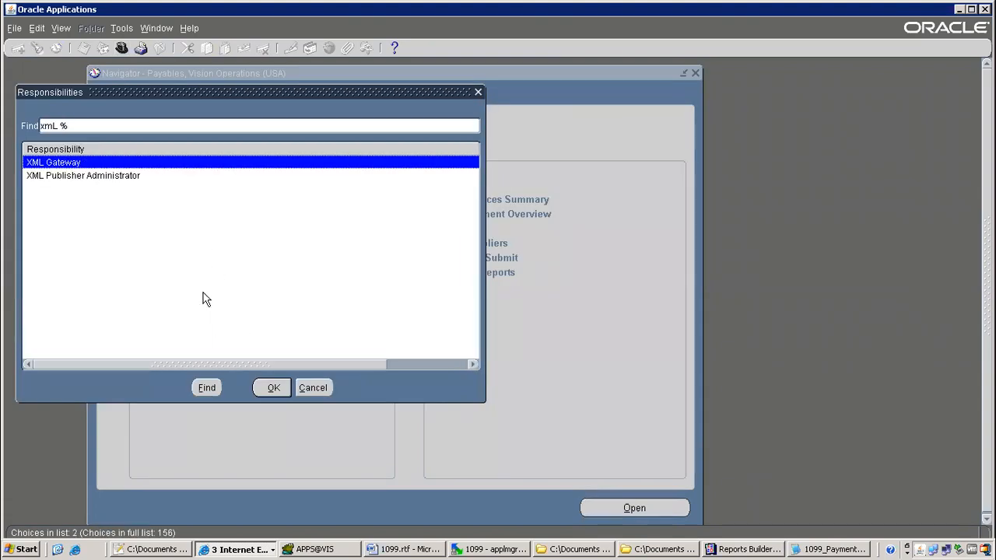
key("Down")
key("Return")
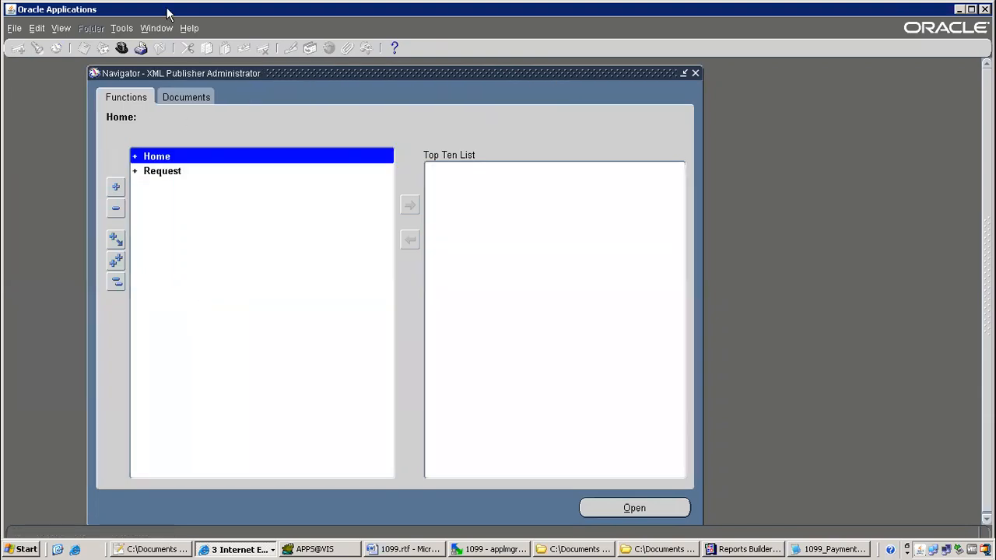
Open Data Definitions from Home and start a new data definition
double_click(172, 158)
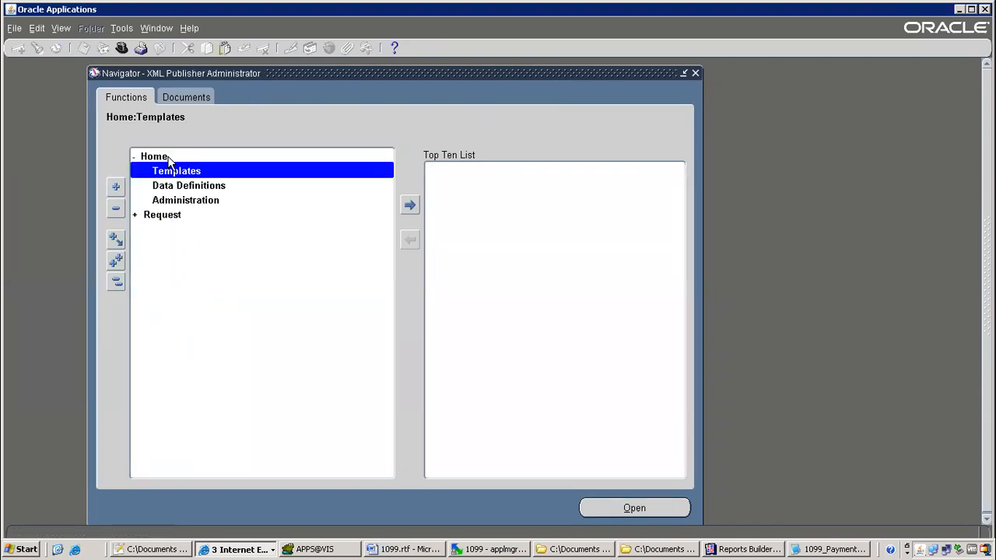
double_click(188, 185)
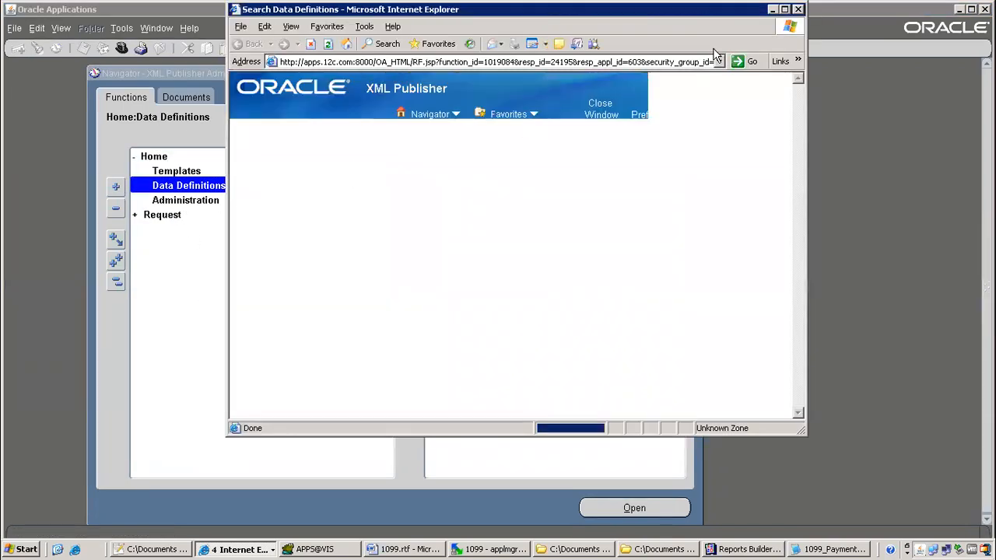
left_click(786, 10)
left_click(887, 247)
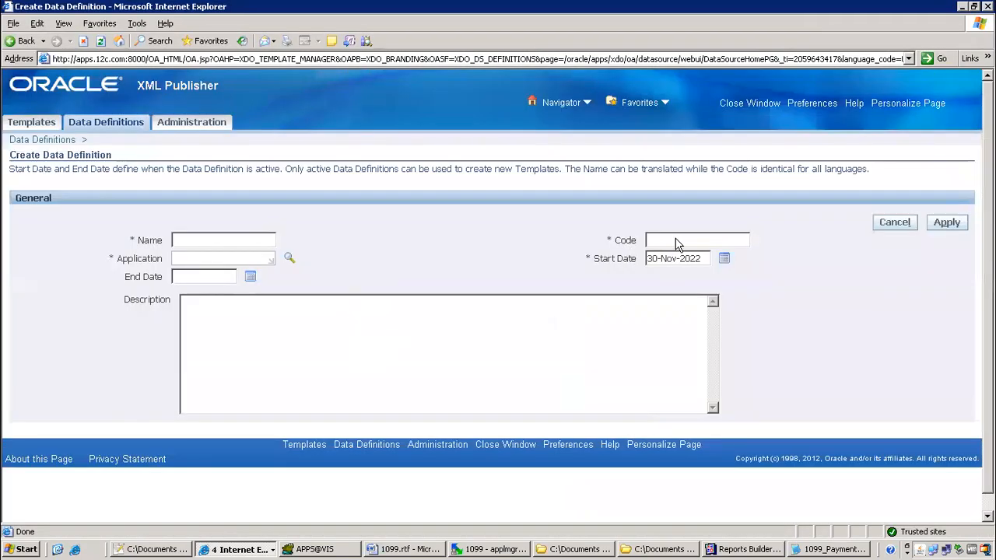
Return to the Oracle Applications window
left_click(606, 550)
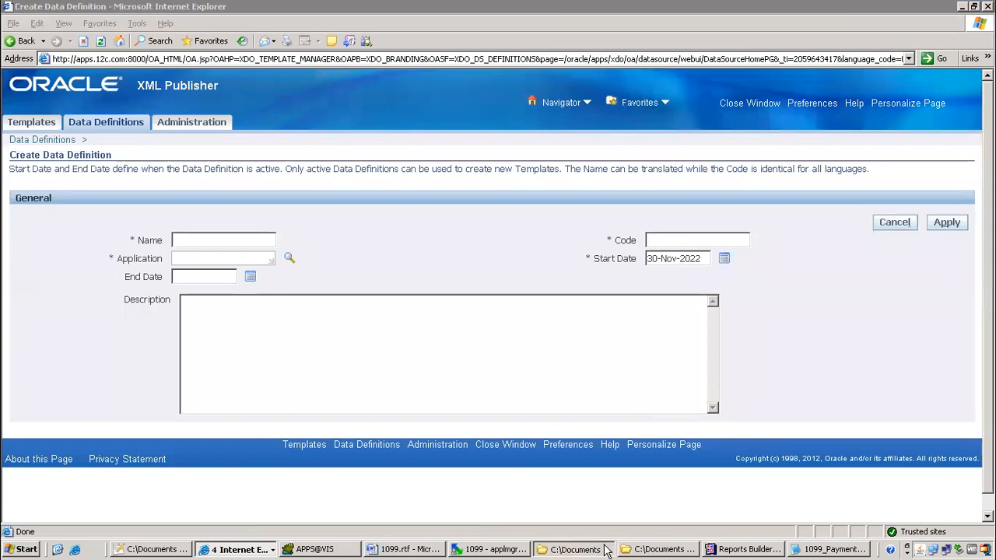
left_click(269, 549)
left_click(263, 501)
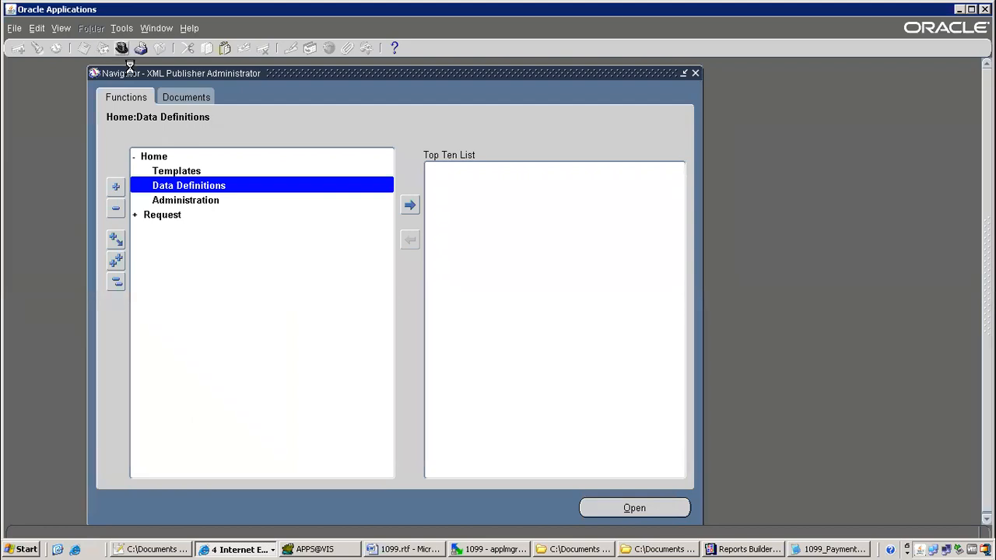
Switch to System Administrator and open the Concurrent Programs form
type("system Administrat%")
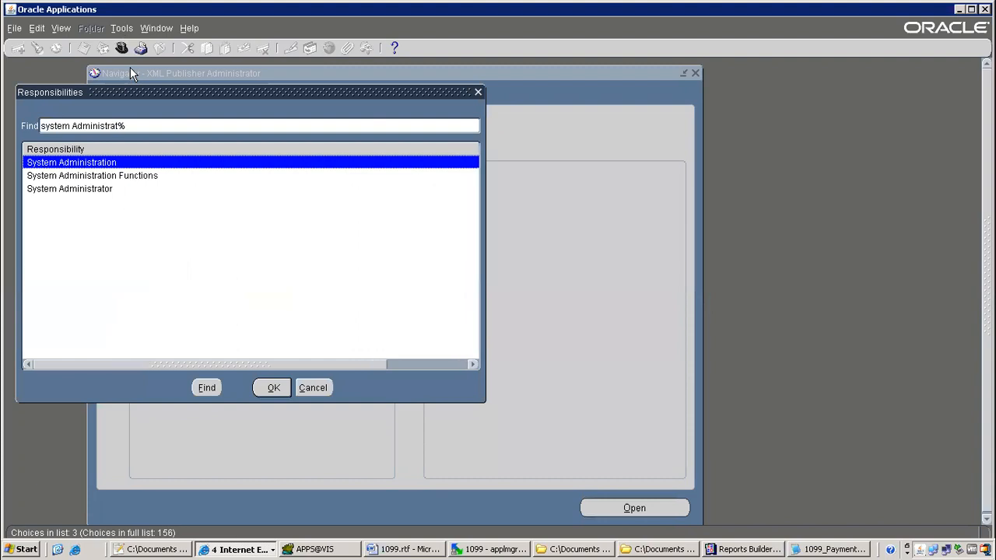
key("Down")
key("Down")
key("Return")
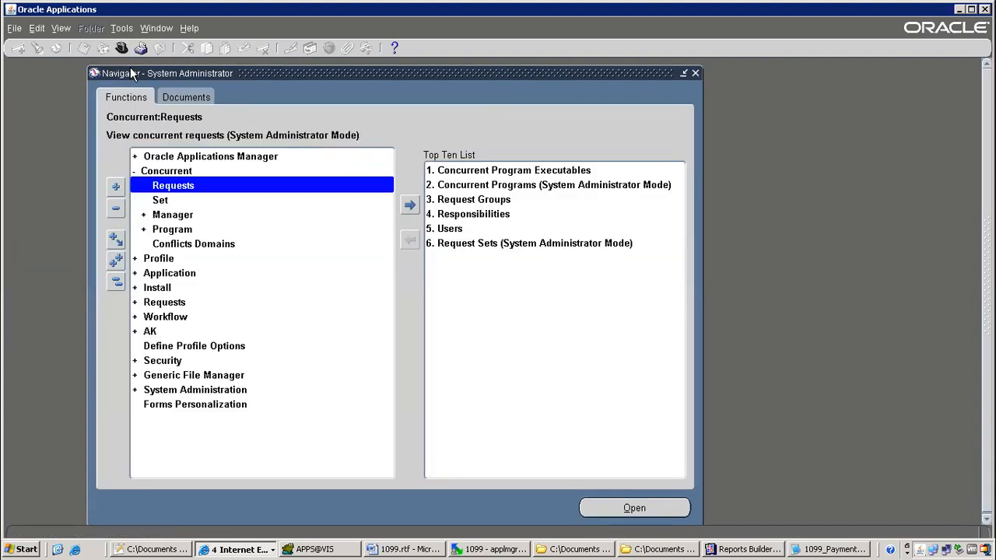
key("2")
Query programs matching ITM%1099% and copy the short name ITMAPXT7RVTNEW
key("F11")
key("ctrl+v")
key("shift+Home")
key("BackSpace")
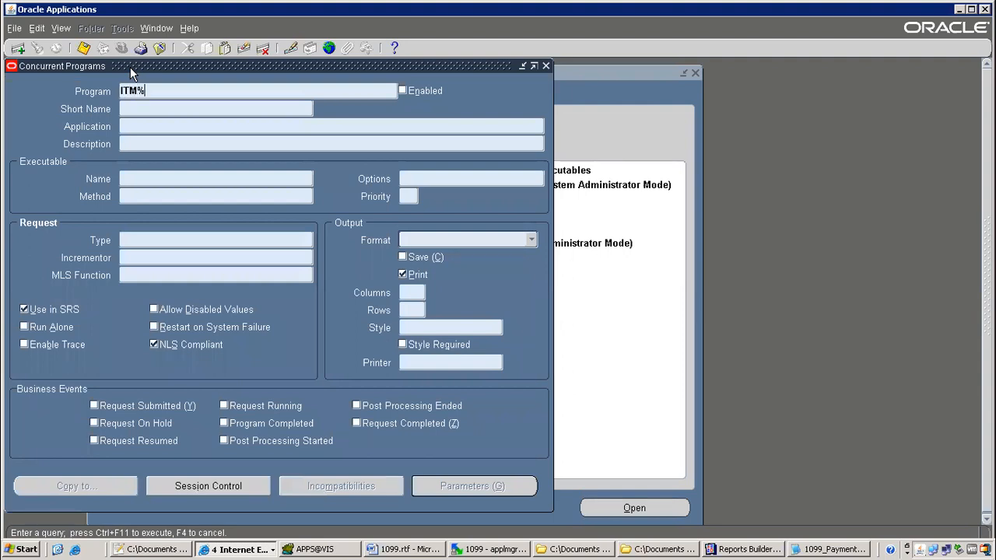
type("ITM%1099%")
key("ctrl+F11")
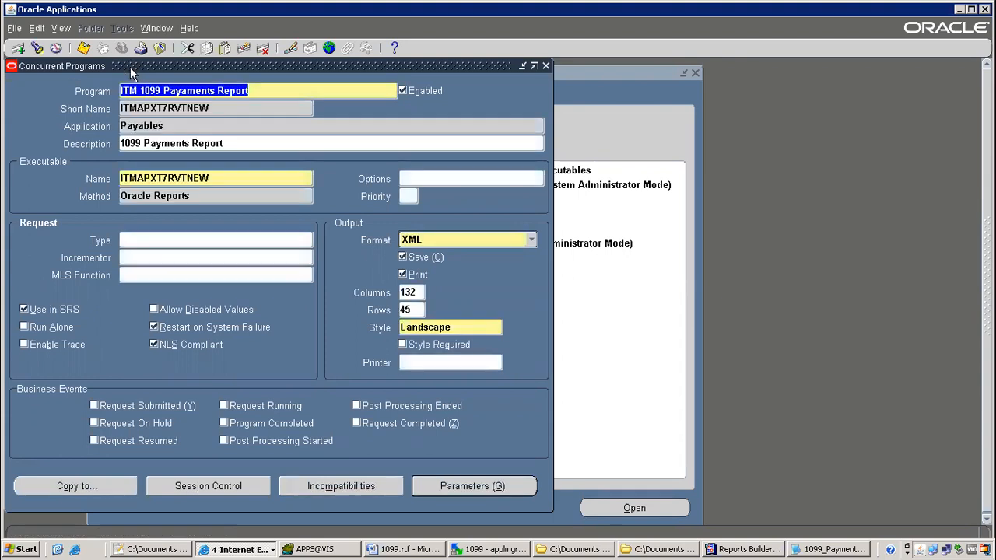
double_click(214, 109)
key("ctrl+c")
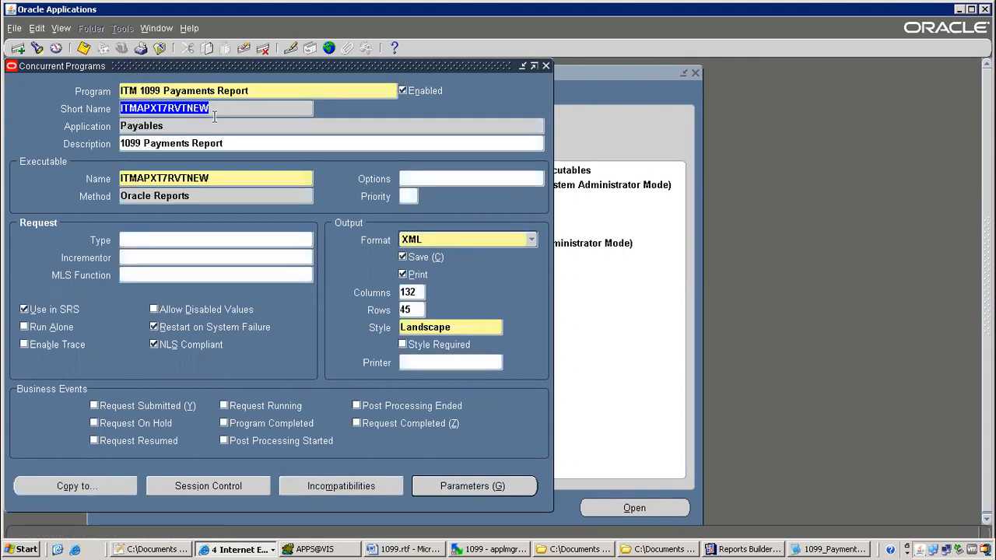
key("alt+Tab")
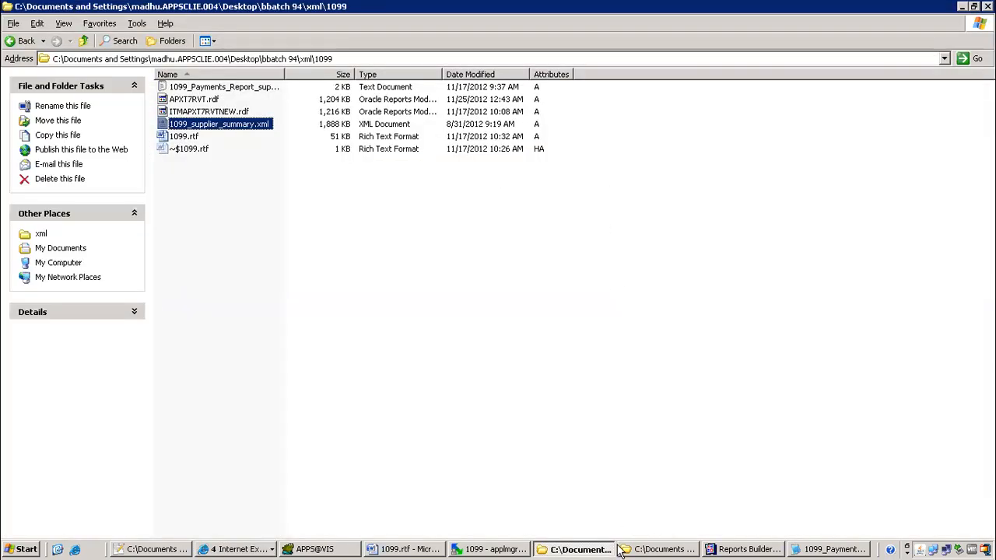
Create data definition with code ITMAPXT7RVTNEW for the Payables application
left_click(235, 550)
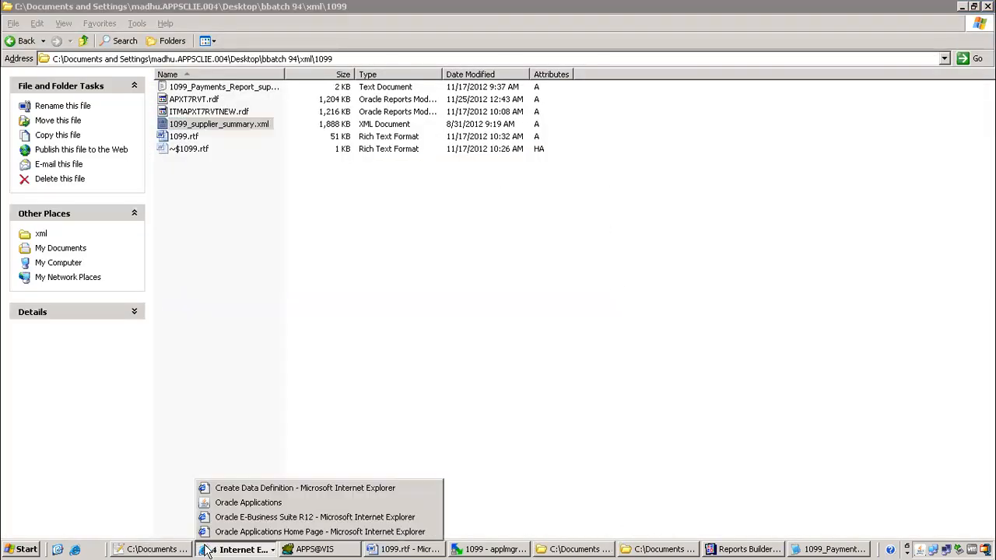
left_click(242, 481)
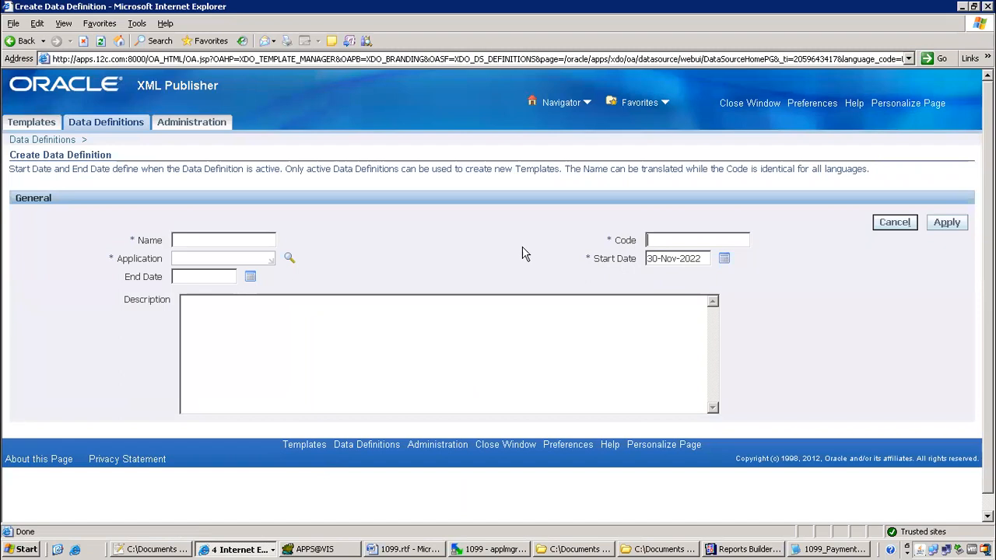
left_click(649, 240)
key("ctrl+v")
key("ctrl+v")
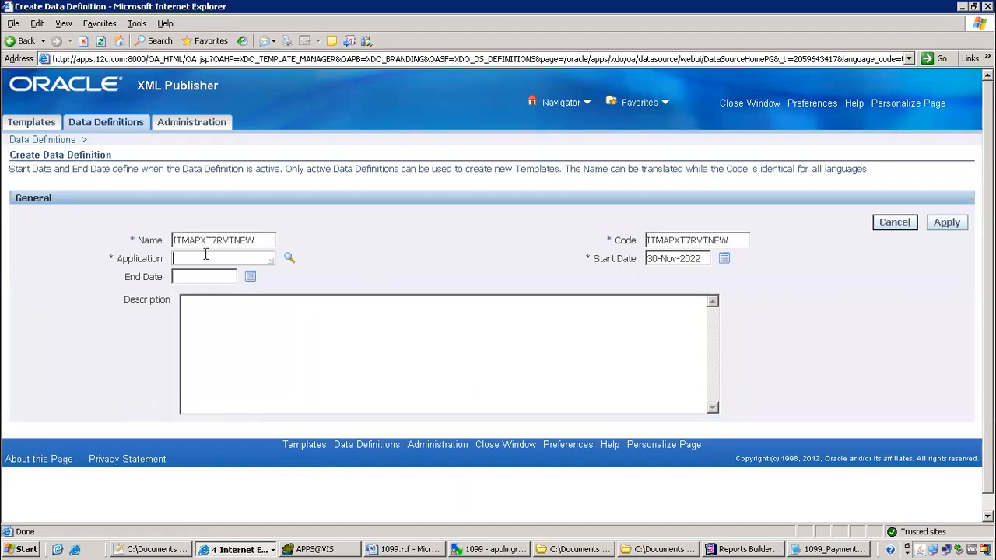
left_click(207, 258)
type("Payables")
left_click(948, 225)
Go to the Templates search page
scroll(295, 373, "down", 5)
scroll(241, 389, "up", 5)
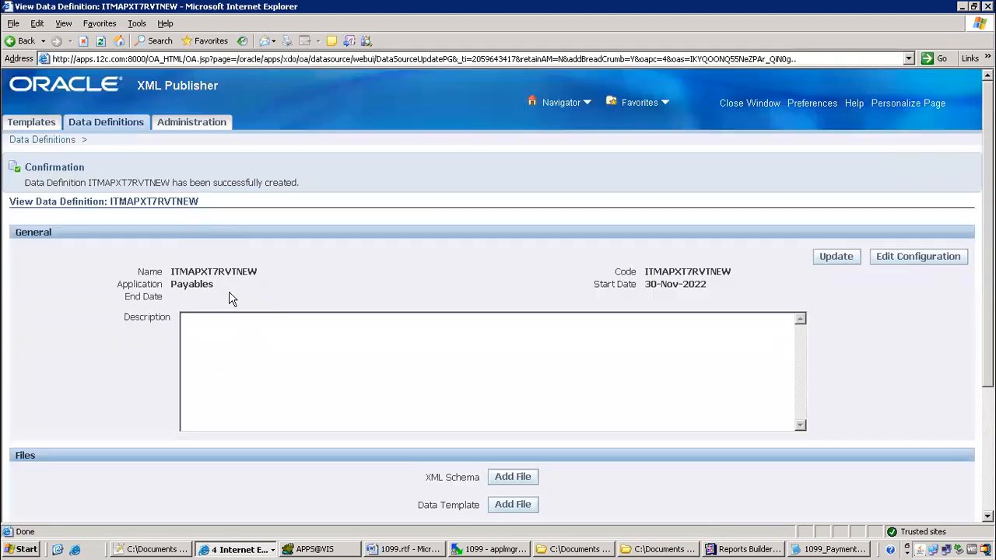
left_click(33, 124)
Start a new template named ITMAPXT7RVTNEW, code and data definition ITMAPXT7RVTNEW, application Payables
left_click(945, 266)
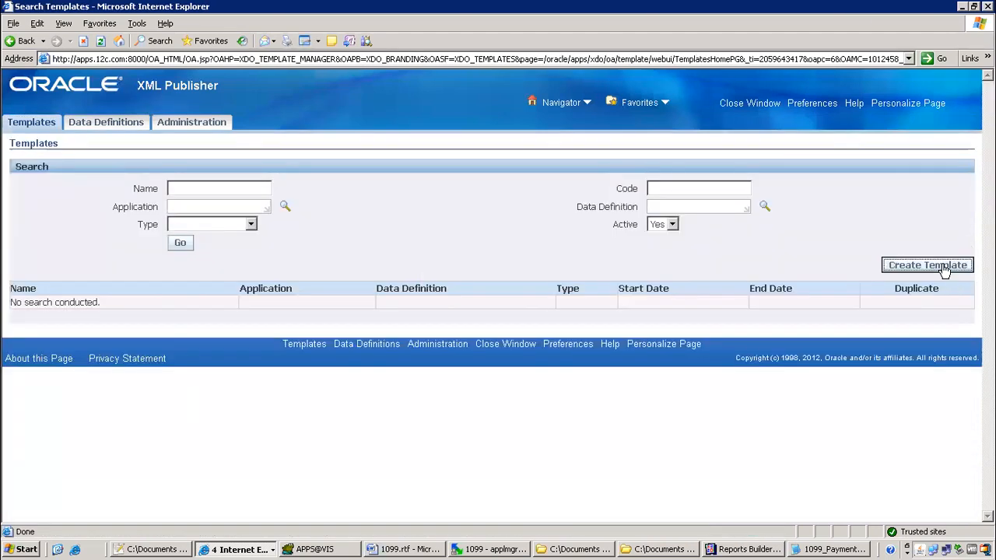
left_click(671, 226)
key("ctrl+v")
left_click(658, 243)
key("ctrl+v")
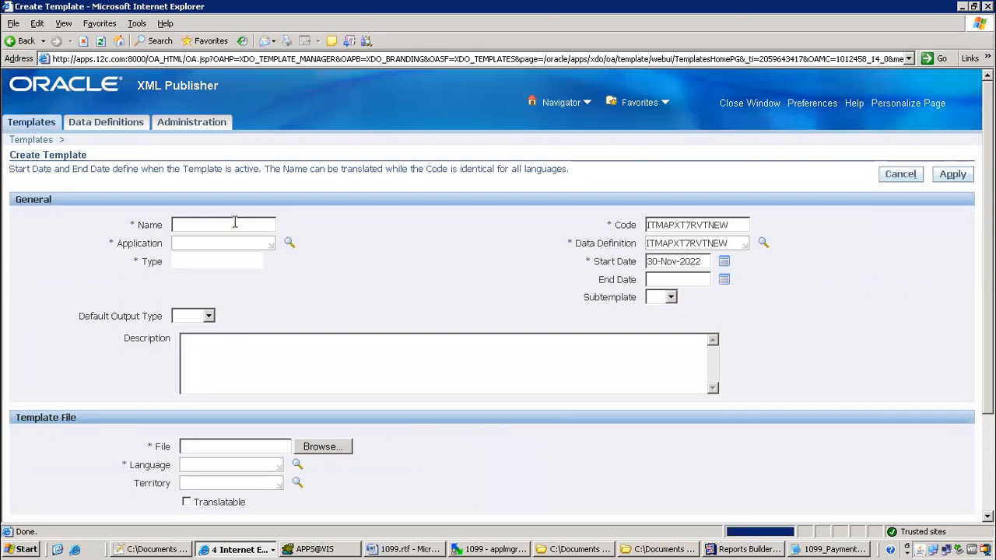
left_click(211, 243)
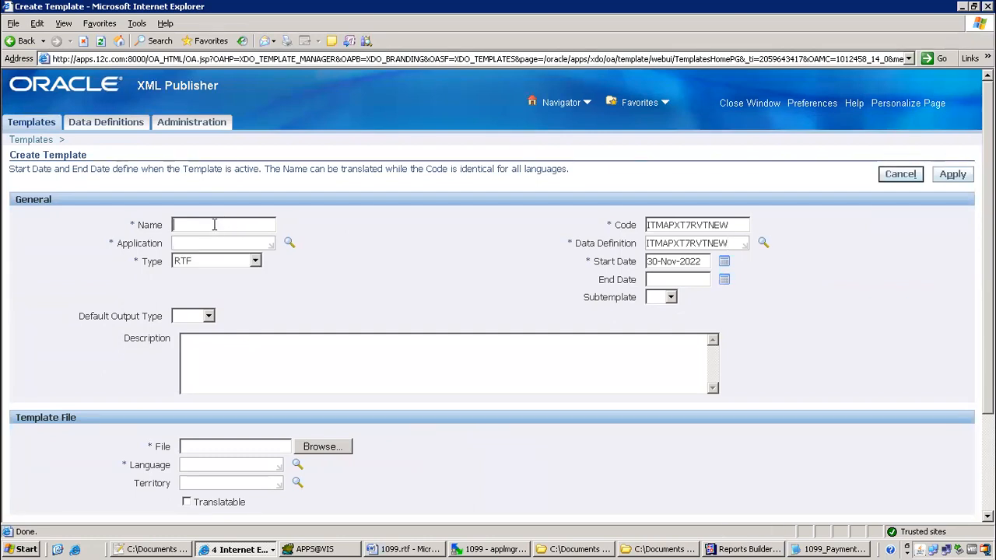
key("ctrl+v")
left_click(206, 244)
type("Payables")
key("Tab")
Choose 1099.rtf as the template file to upload
scroll(614, 335, "down", 2)
scroll(614, 340, "down", 2)
left_click(323, 316)
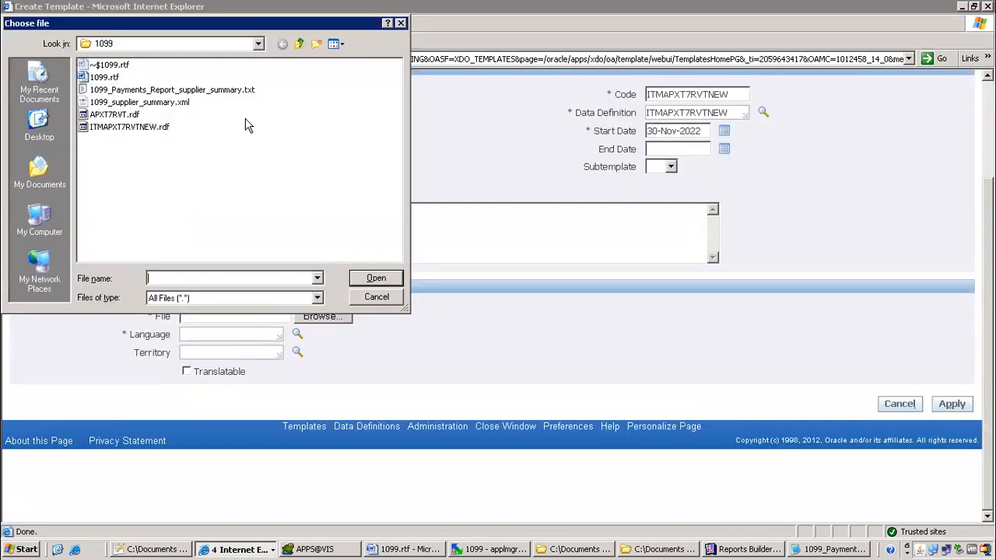
left_click(104, 77)
left_click(376, 278)
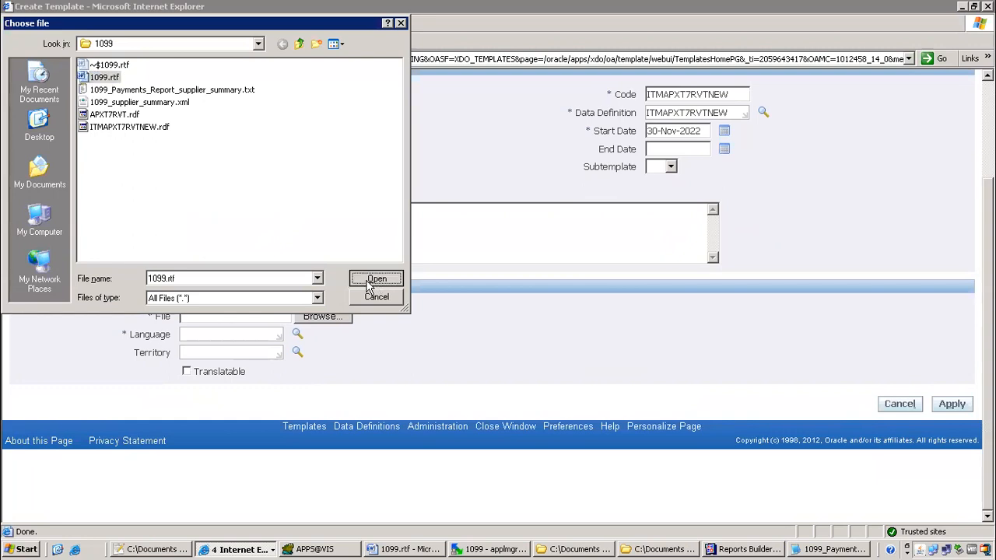
Set language English and territory United States, then apply to create the template
left_click(228, 337)
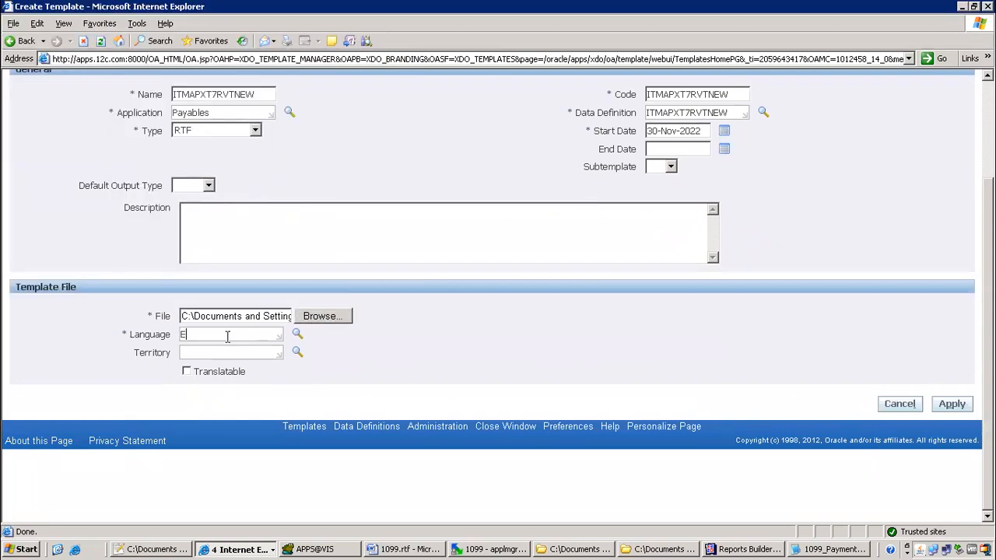
type("English")
key("Tab")
key("Tab")
type("United States")
key("Tab")
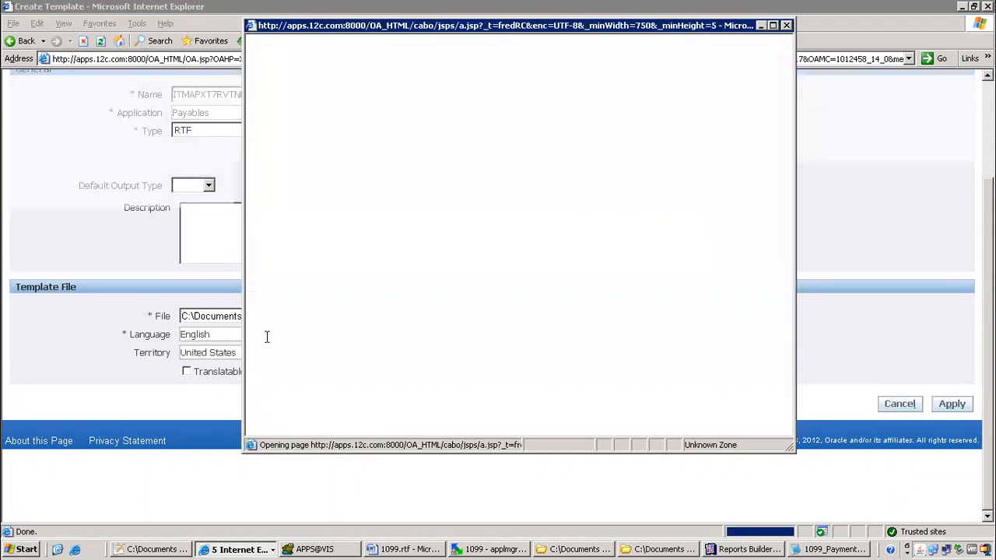
left_click(338, 199)
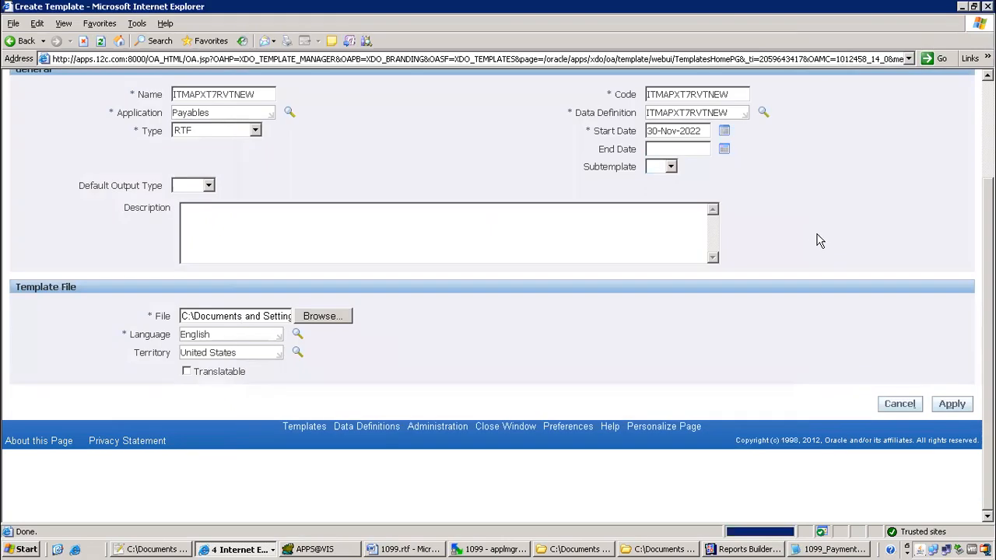
left_click(951, 405)
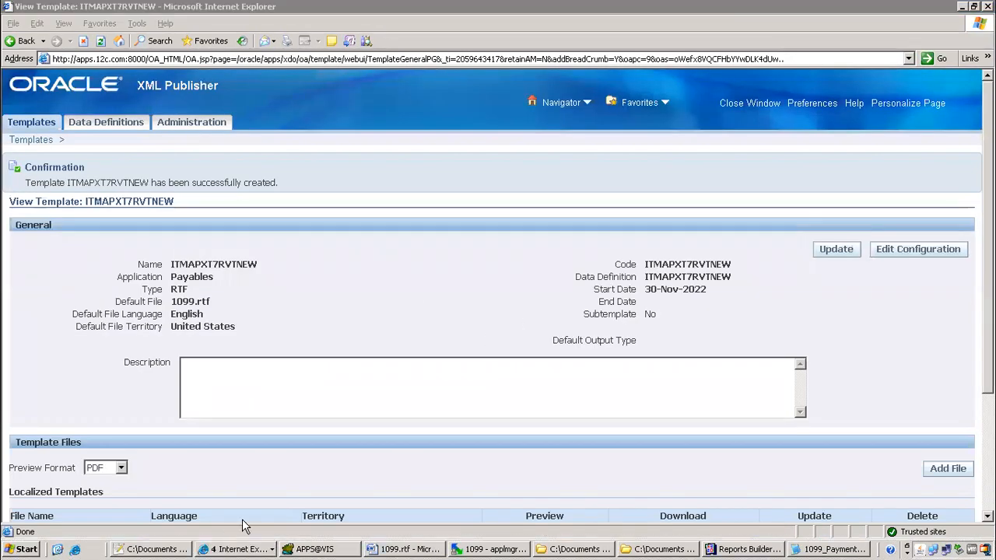
left_click(150, 550)
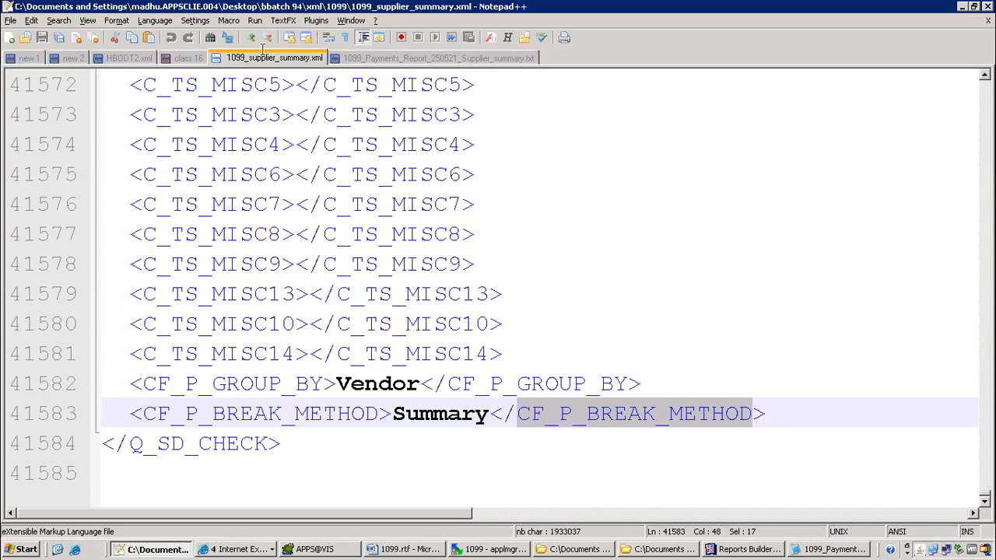
Add lines '11) data definition', '12)template', '13)submit from responsiblity' to the class 16 notes
left_click(185, 72)
left_click(184, 56)
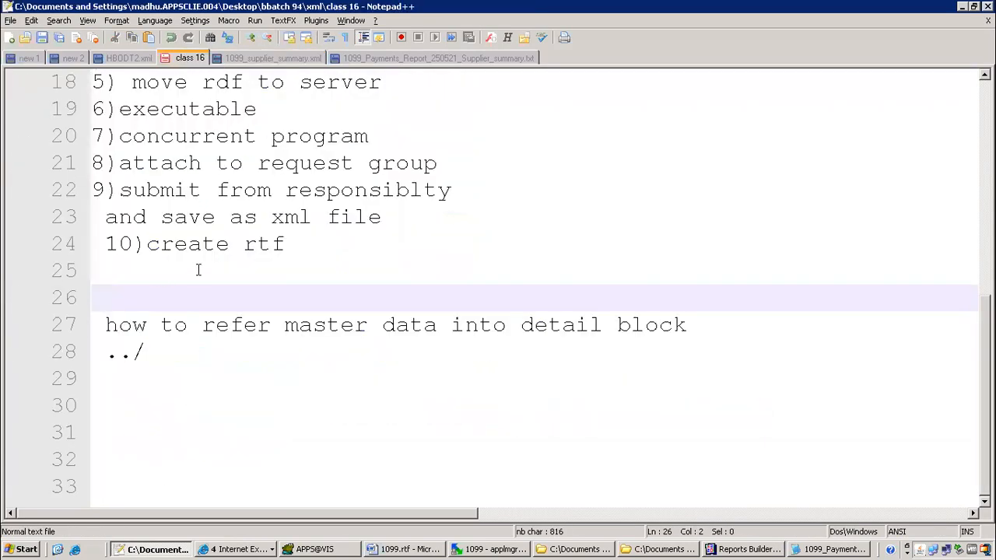
left_click(109, 278)
type("11) data ")
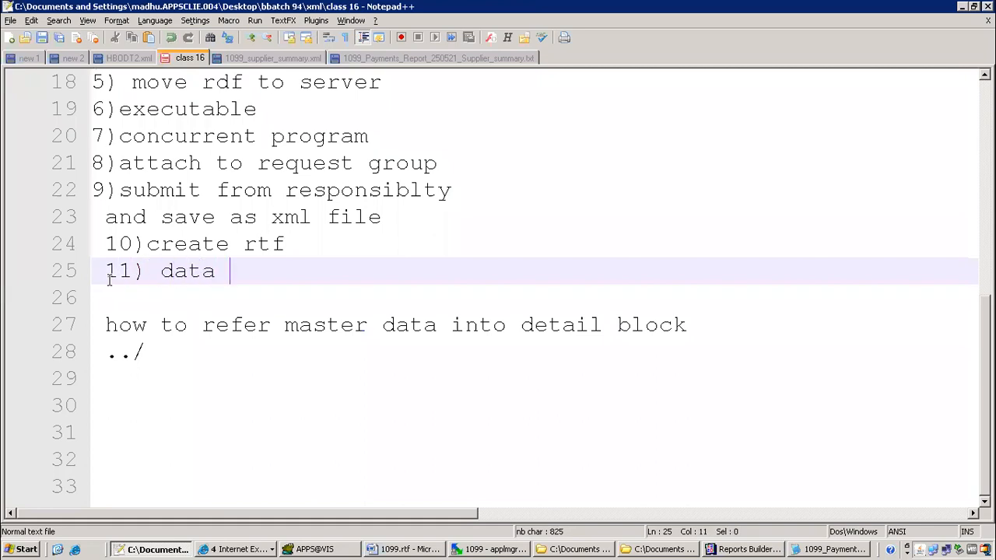
type("definition")
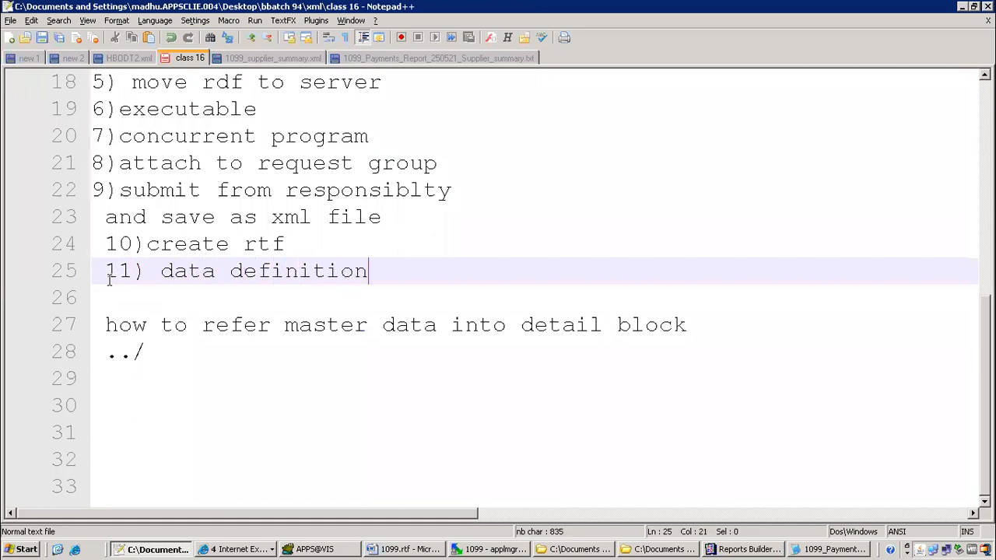
key("Return")
type("12)t")
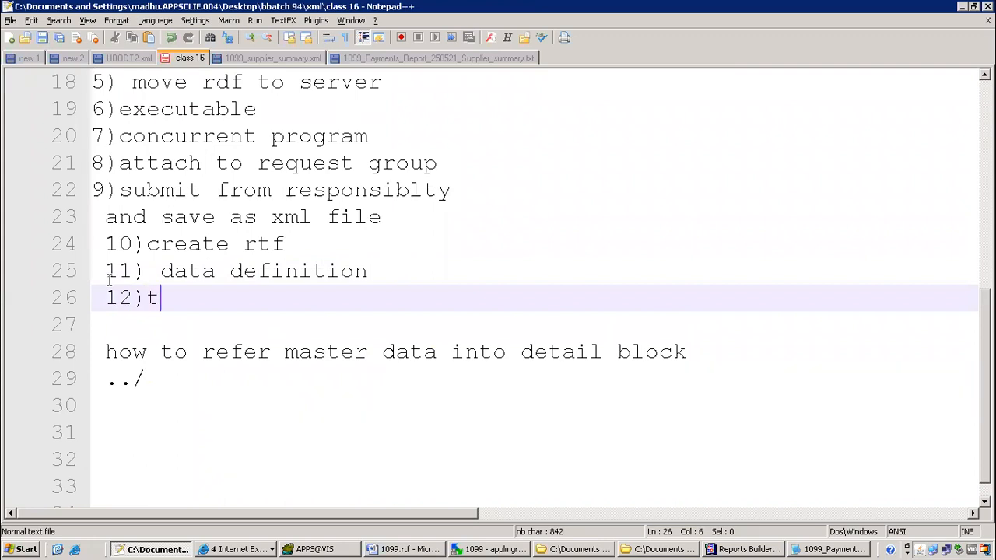
type("emplate")
key("Return")
type("13)submit from responsiblity")
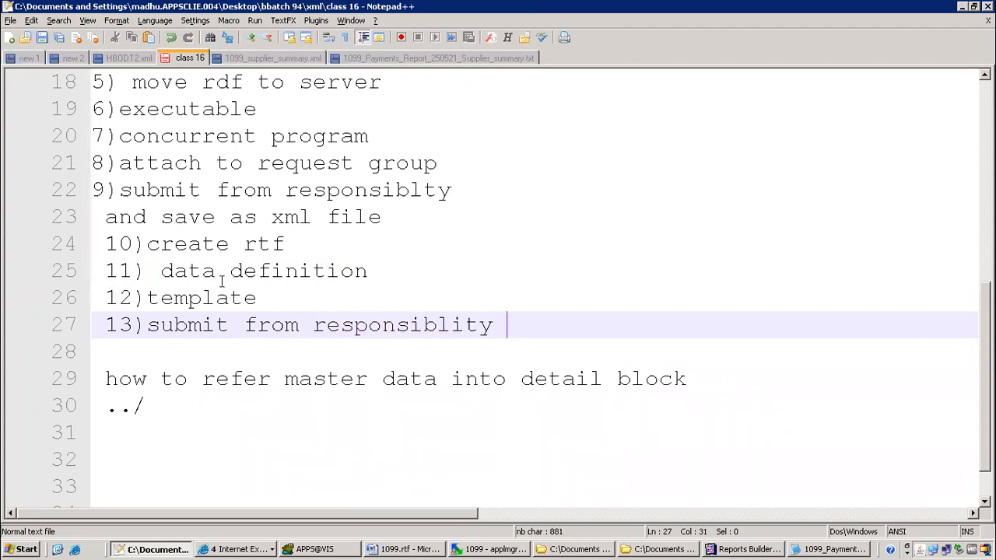
left_click(264, 550)
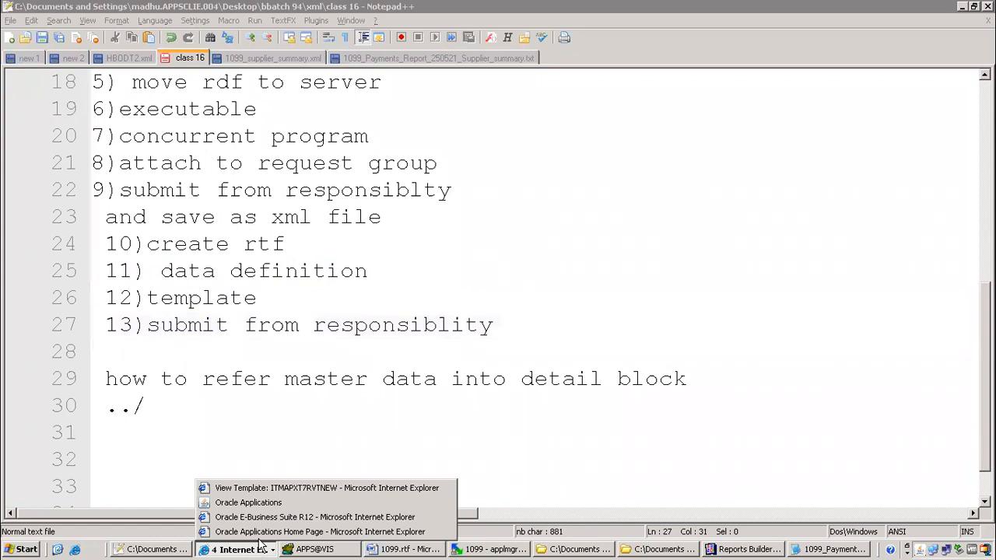
Copy the program name ITM 1099 Payaments Report and close the Concurrent Programs form
left_click(249, 502)
triple_click(175, 91)
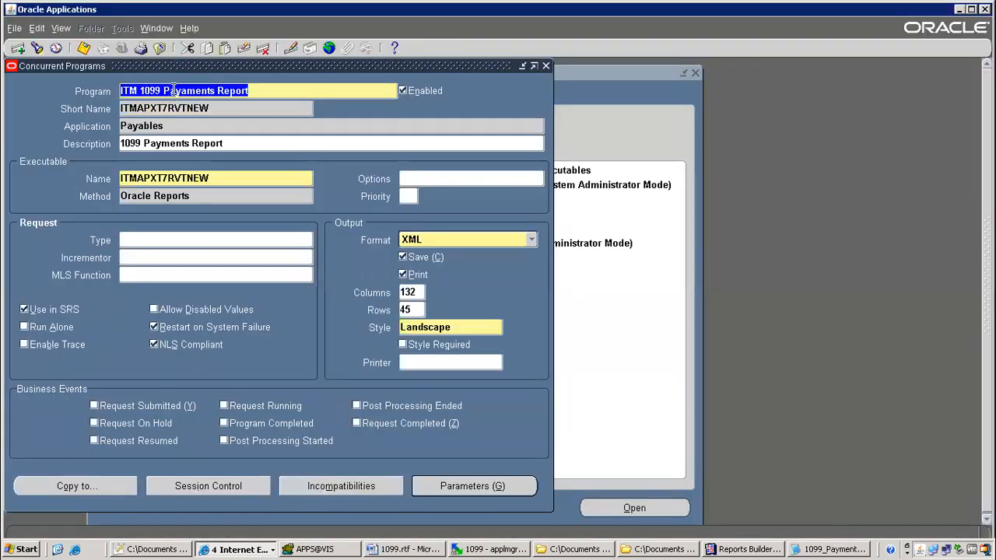
right_click(181, 92)
left_click(201, 114)
key("F4")
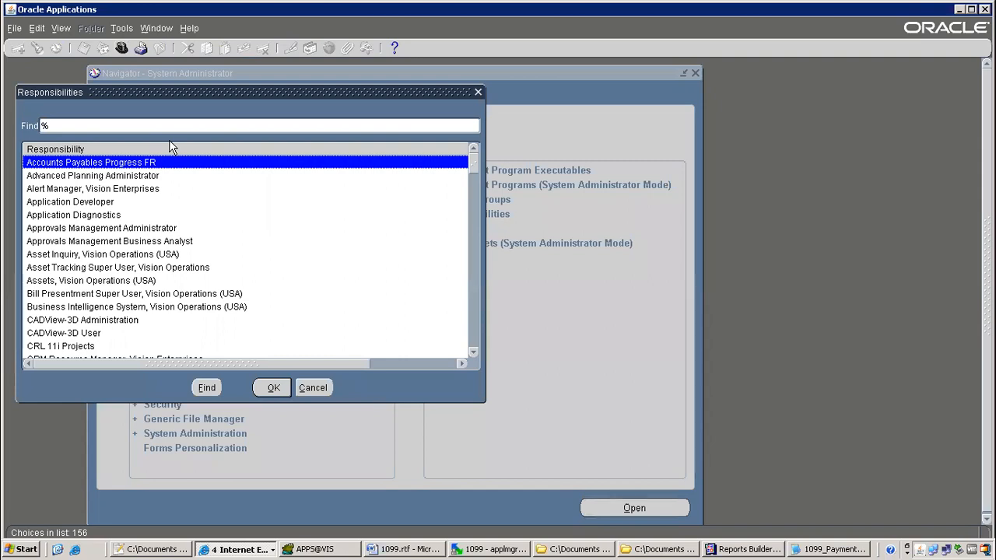
Switch to the Payables, Vision Operations (USA) responsibility
type("pay")
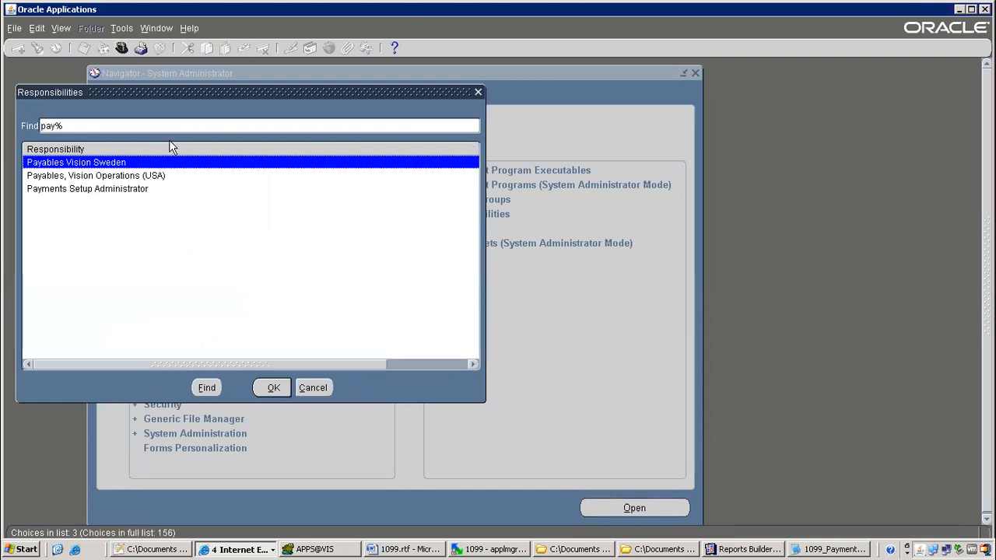
key("Down")
key("Down")
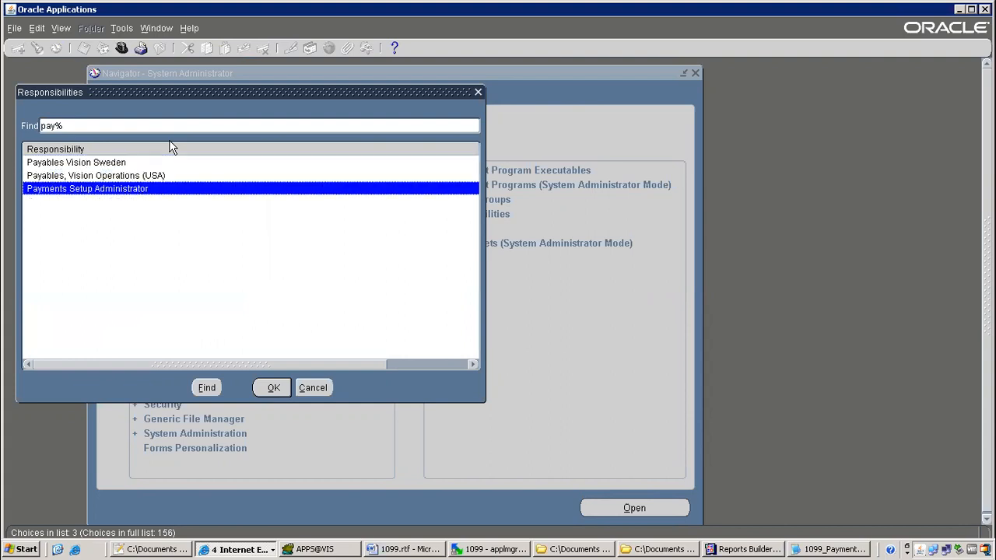
key("Up")
key("Return")
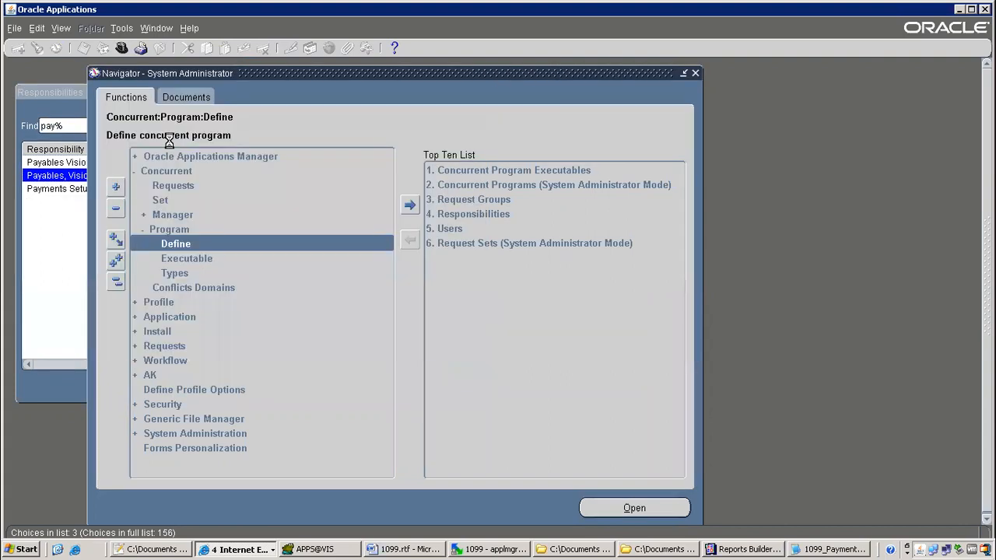
Submit a new single request for the pasted ITM 1099 Payaments Report program
key("alt+v")
key("r")
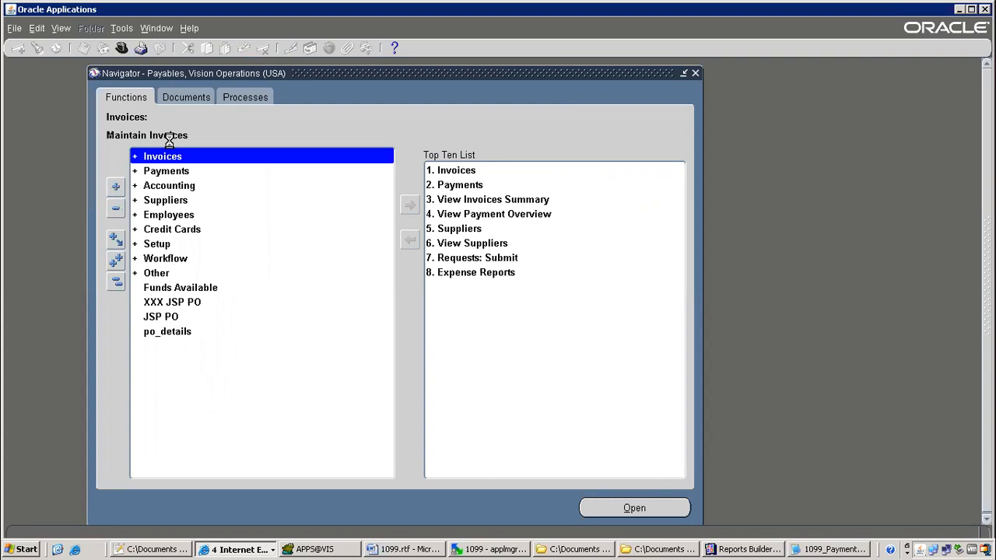
key("alt+n")
key("alt+o")
key("ctrl+v")
key("Tab")
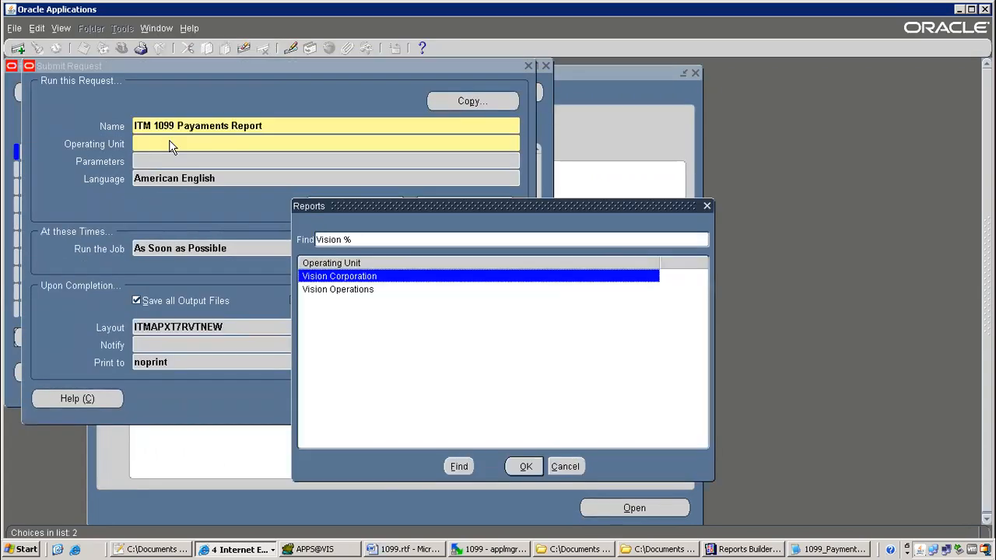
Pick Vision Operations, set Reporting Option to Detail and payment dates 01-JUN-2005 to 10-JUN-2005
double_click(367, 291)
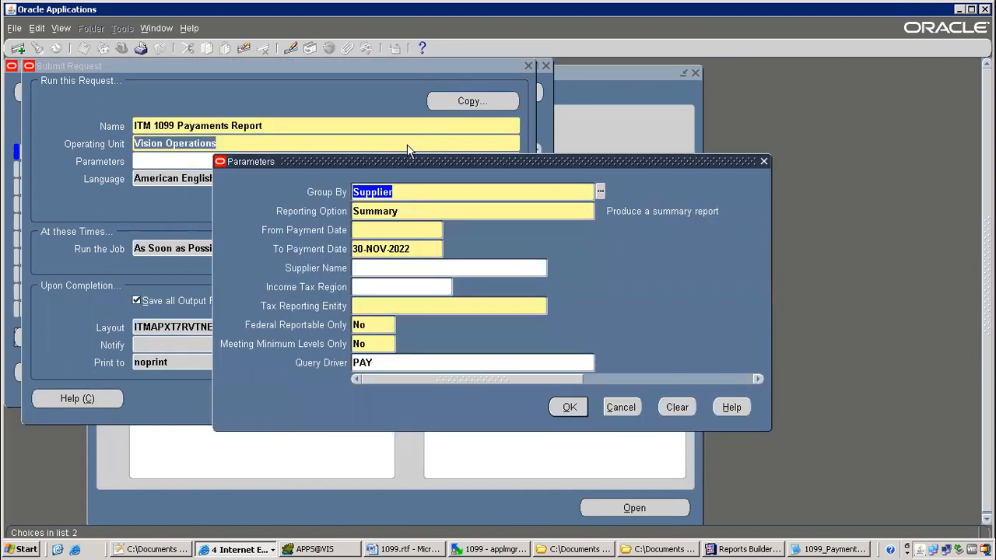
left_click(402, 212)
type("d")
key("Tab")
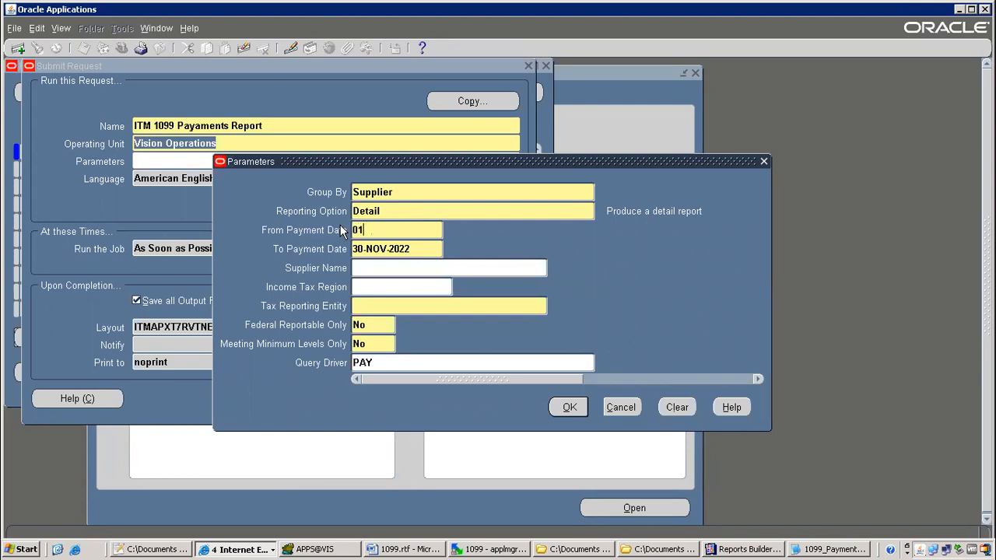
type("01-jun-200")
left_click(396, 248)
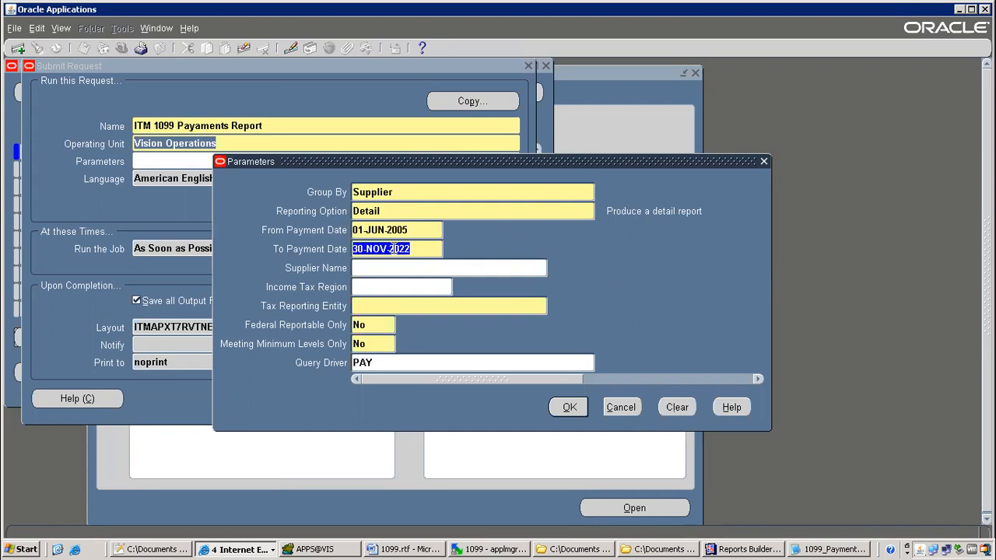
type("10-jun-")
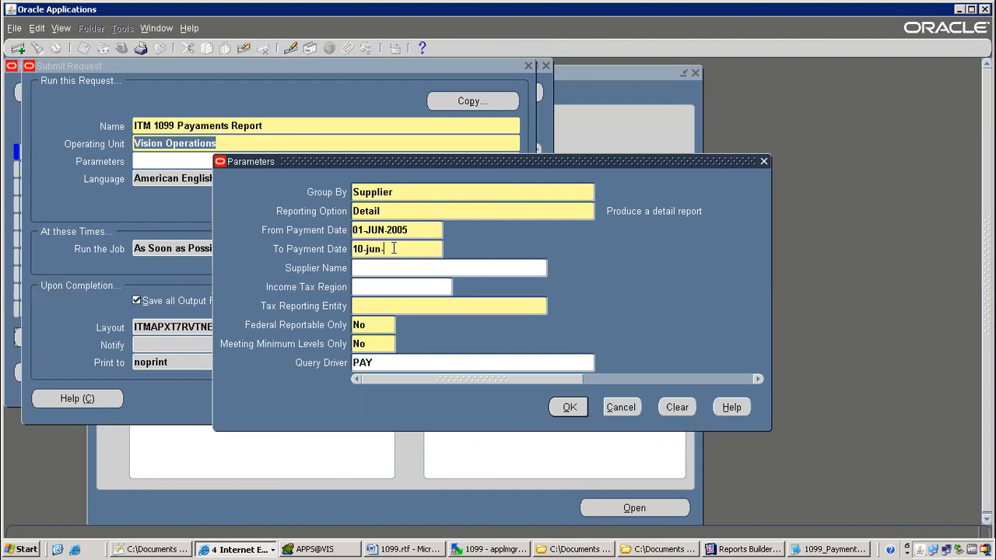
key("Tab")
Set the supplier to Advantage Corp and the tax reporting entity to Vision Operations
type("vision op")
key("BackSpace")
key("BackSpace")
key("BackSpace")
key("BackSpace")
key("BackSpace")
key("BackSpace")
key("BackSpace")
key("BackSpace")
key("BackSpace")
type("advan")
key("Tab")
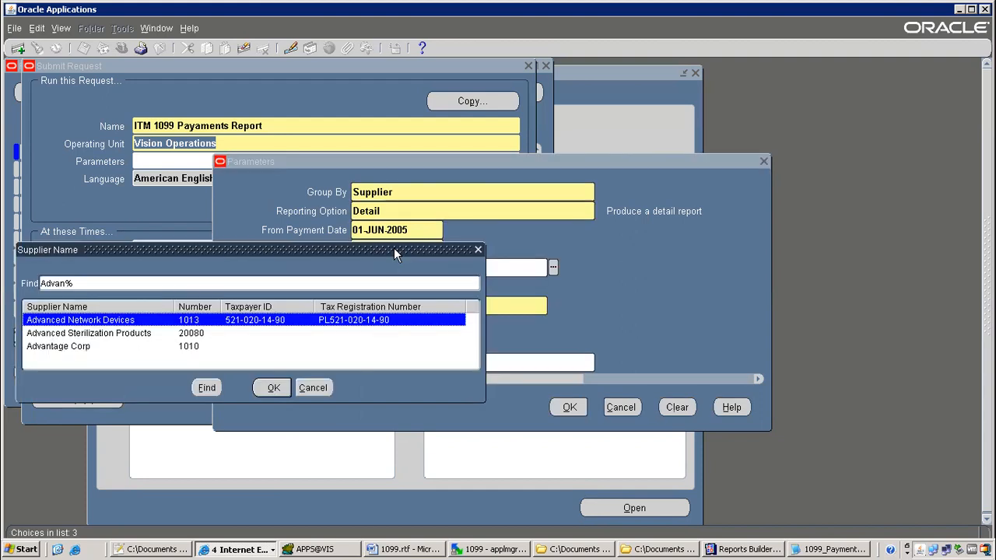
key("Down")
key("Down")
key("Return")
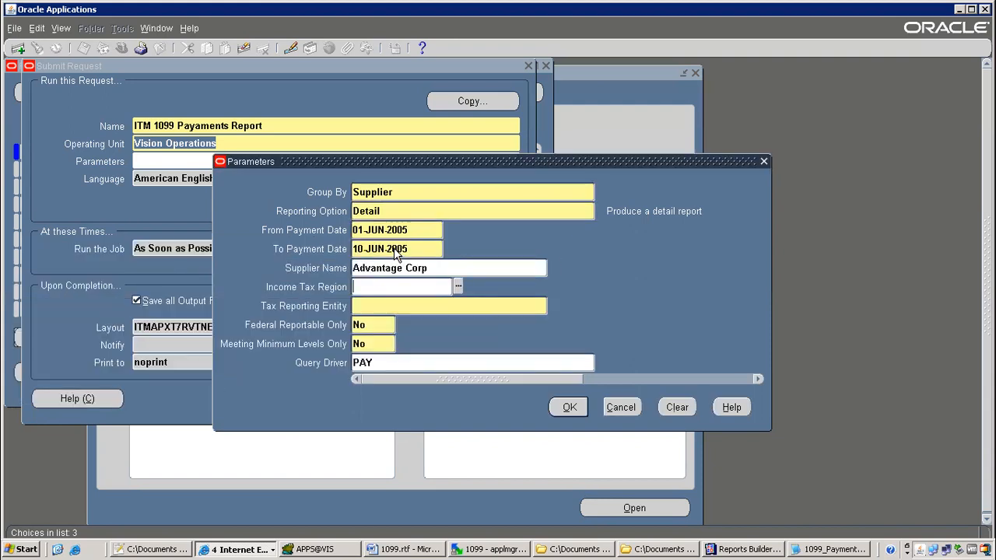
type("vision o")
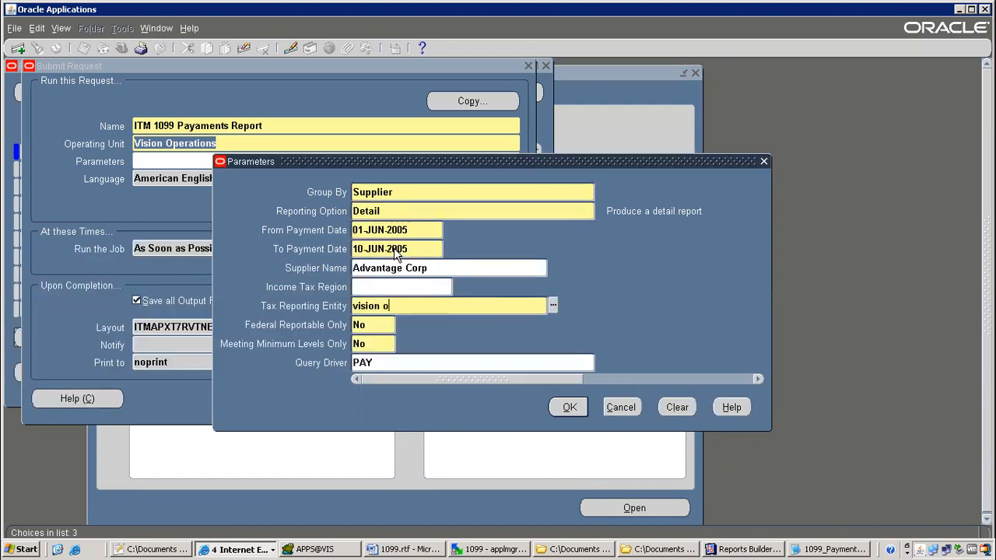
key("Tab")
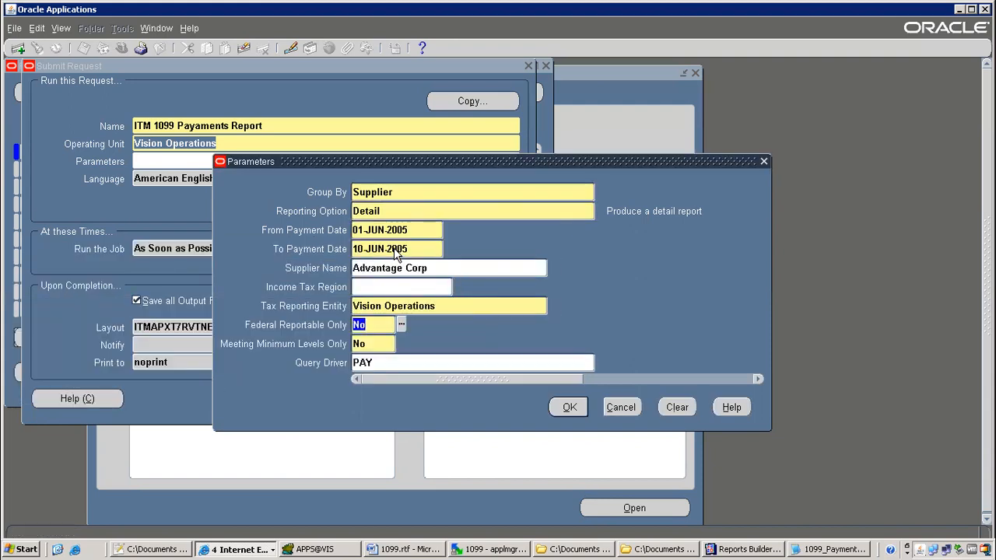
Confirm the parameters and submit the ITM 1099 Payaments Report request
left_click(571, 406)
left_click(378, 391)
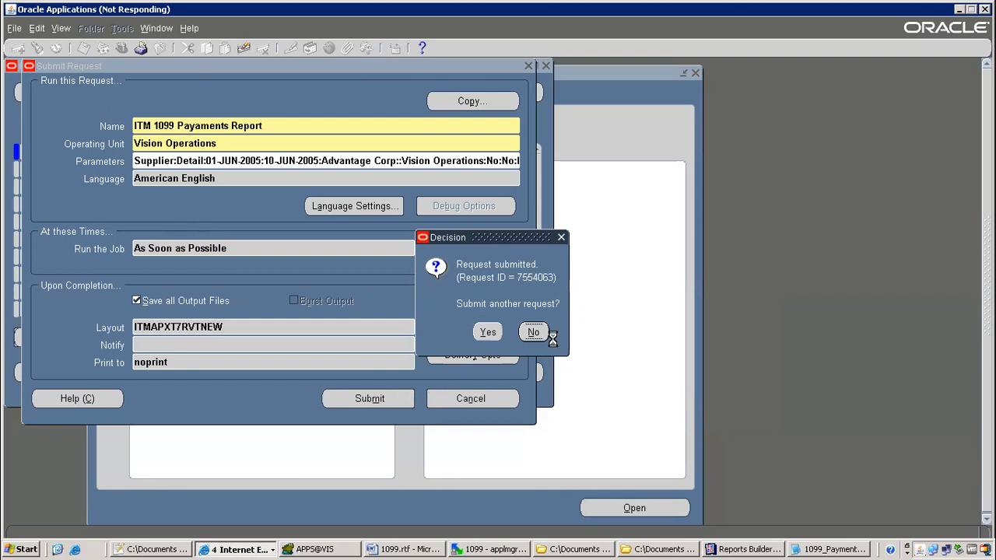
left_click(56, 550)
Close the Notepad summary output window
left_click(691, 247)
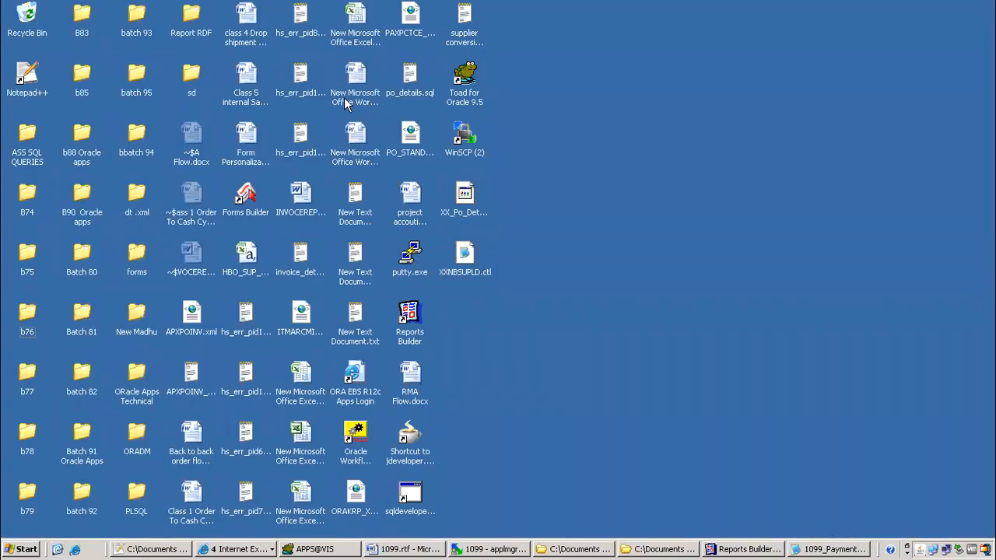
double_click(361, 388)
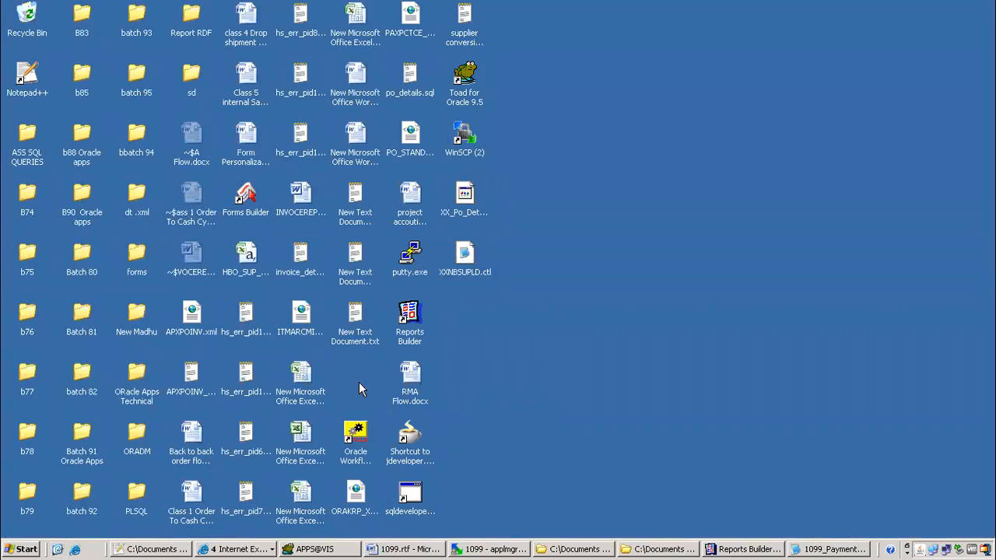
left_click(810, 549)
left_click(809, 550)
right_click(809, 550)
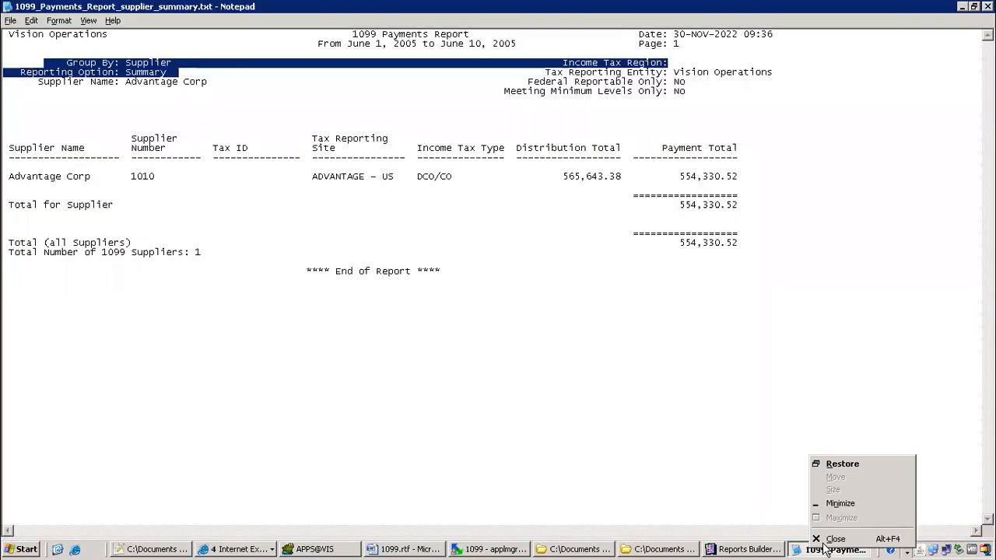
left_click(834, 534)
Close both Explorer folder windows
left_click(676, 550)
right_click(676, 550)
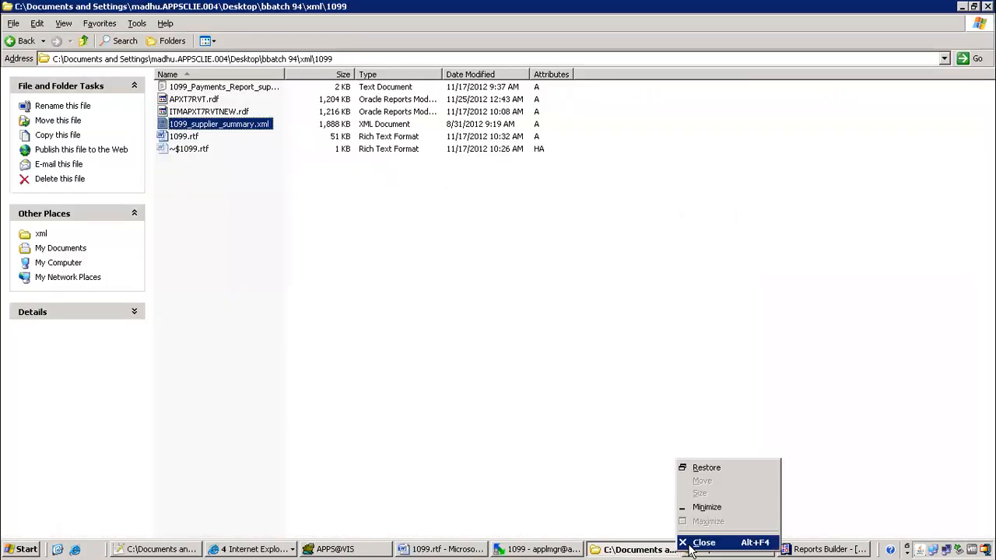
left_click(698, 543)
right_click(677, 550)
left_click(698, 544)
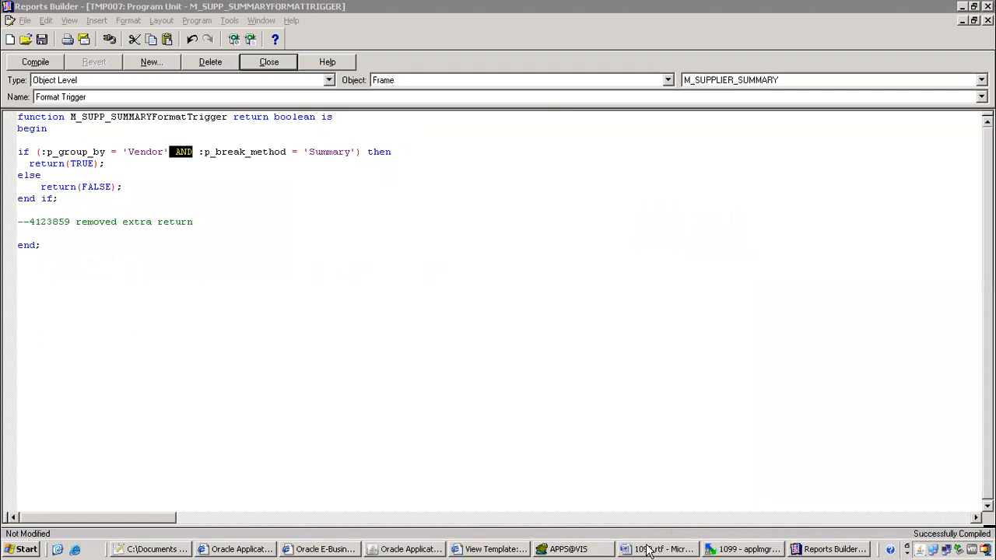
Close 1099.rtf in Word and end the server terminal session
left_click(681, 550)
right_click(674, 550)
left_click(699, 539)
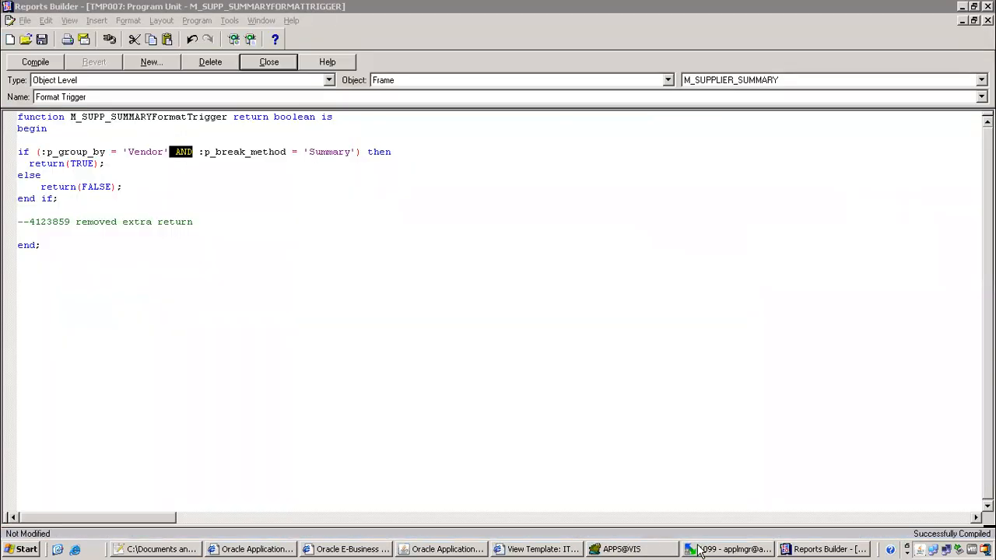
right_click(700, 550)
left_click(701, 539)
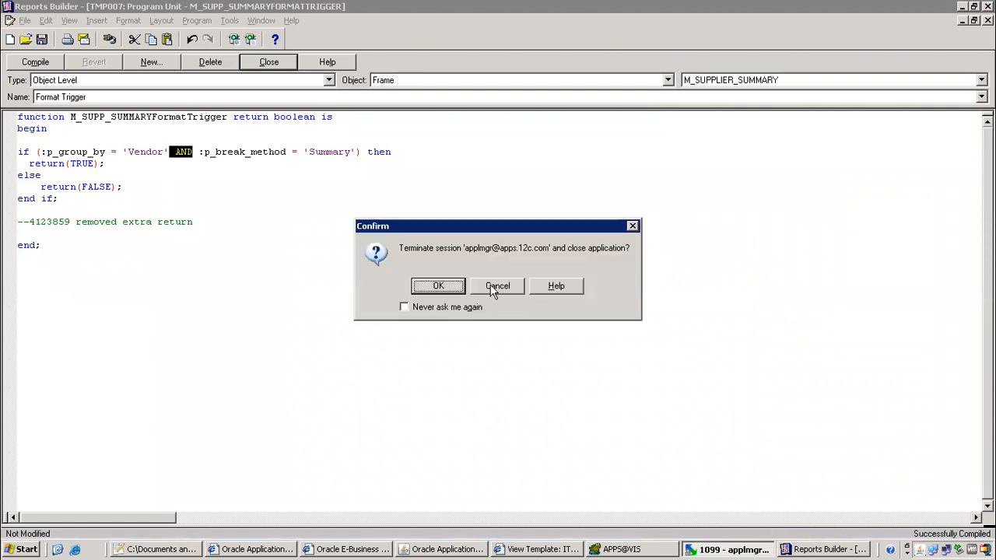
left_click(445, 285)
Close the View Template browser window
left_click(467, 549)
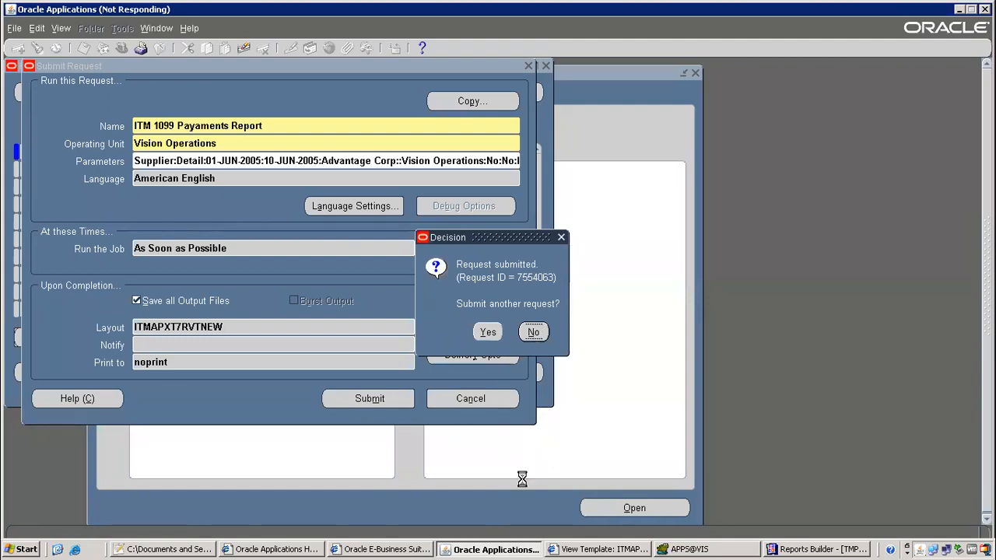
left_click(600, 550)
right_click(592, 550)
left_click(603, 538)
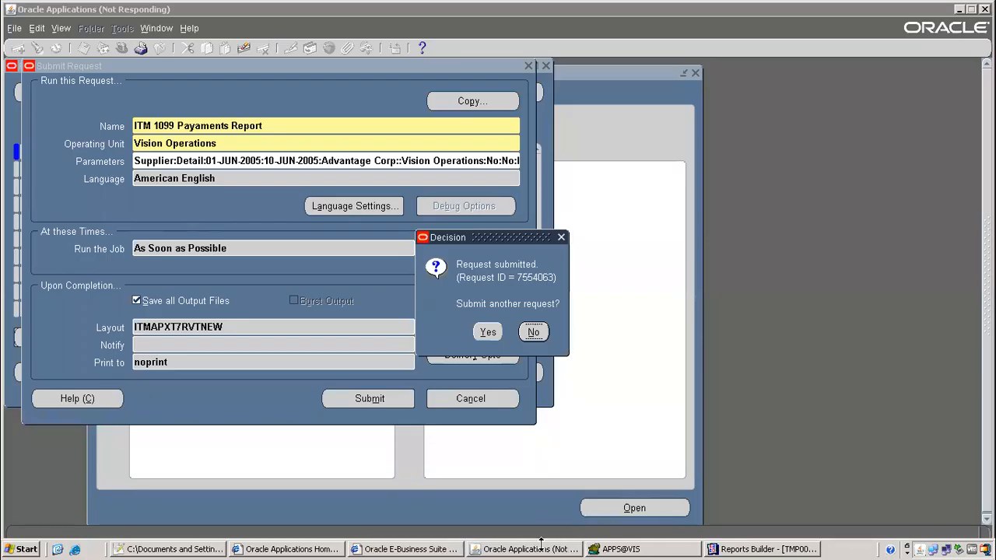
Return to Oracle Applications and minimise the remote desktop session
left_click(532, 330)
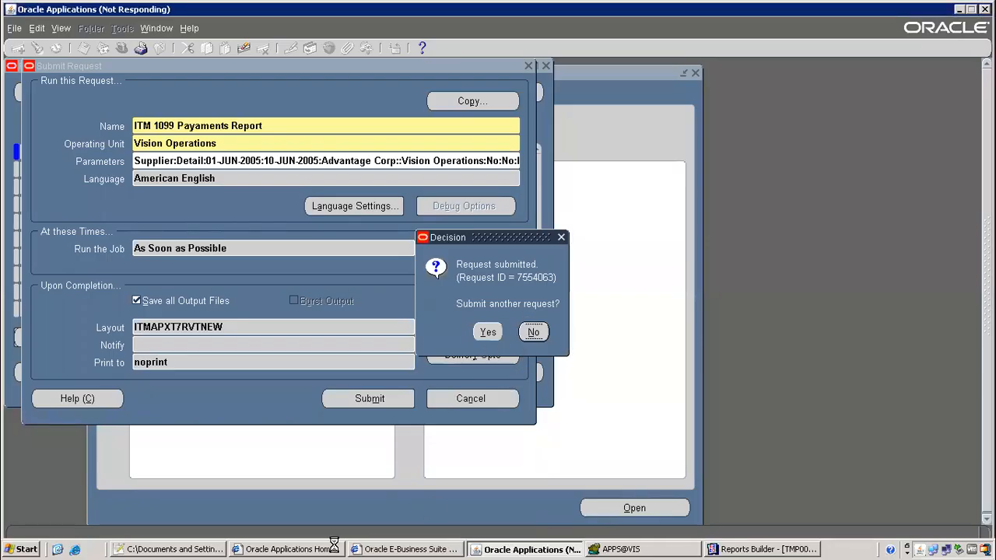
left_click(288, 549)
left_click(377, 549)
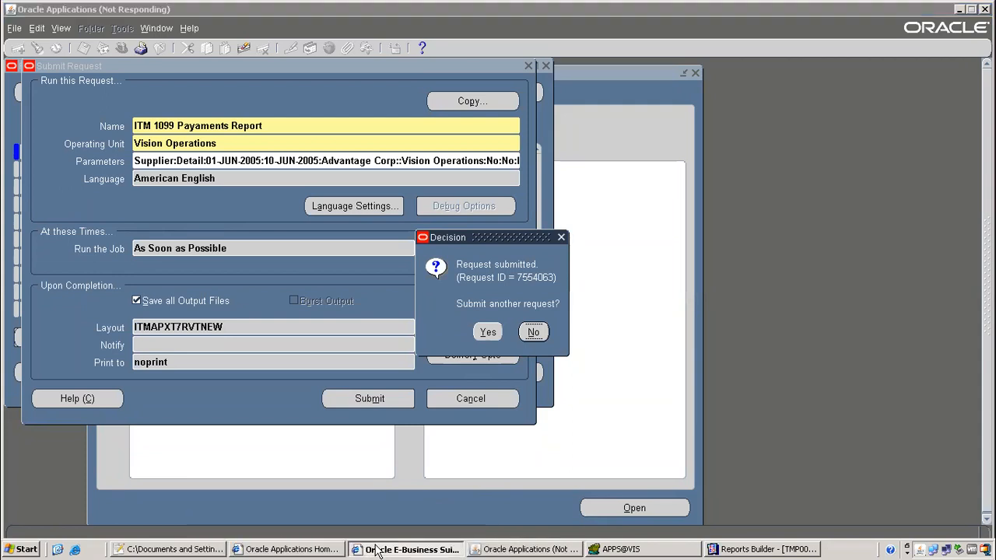
left_click(397, 545)
right_click(389, 548)
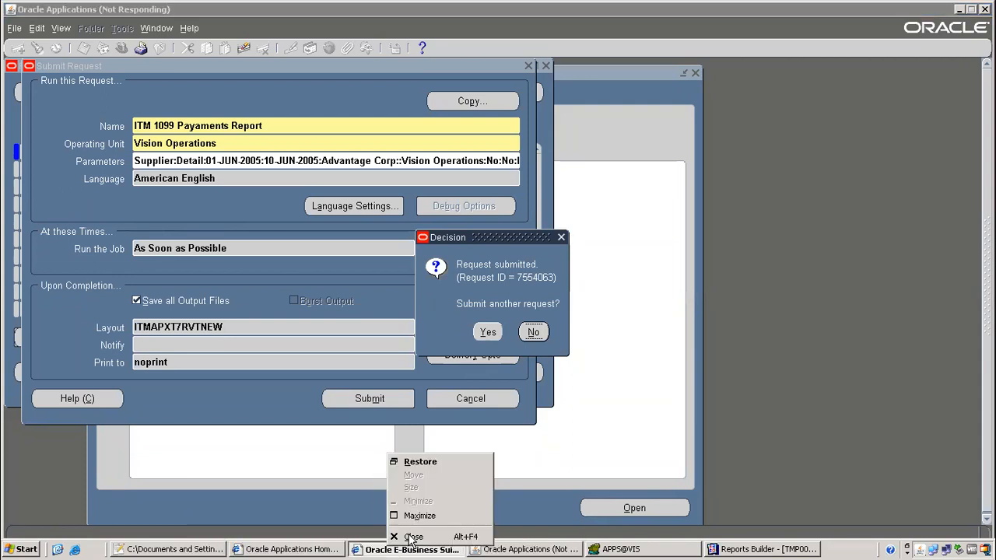
left_click(48, 545)
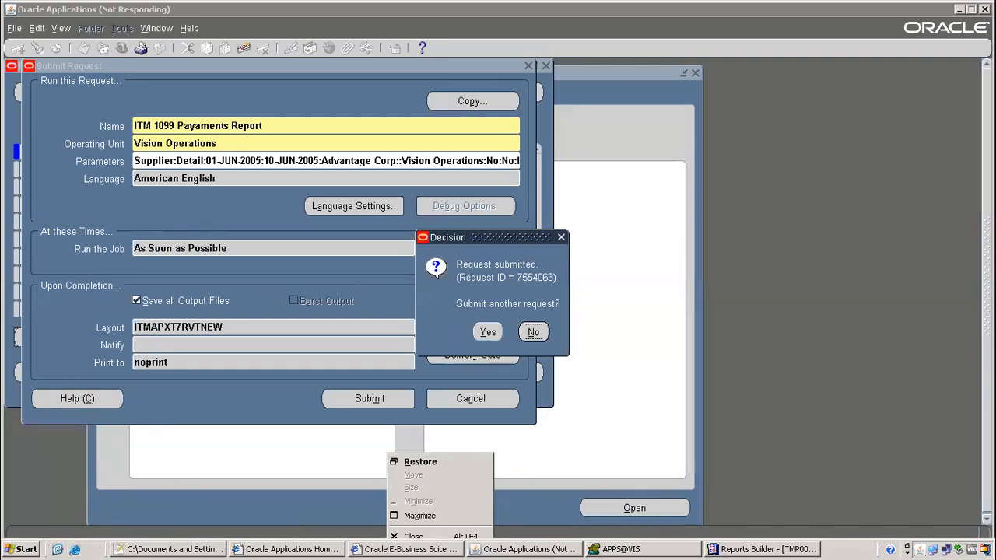
left_click(506, 333)
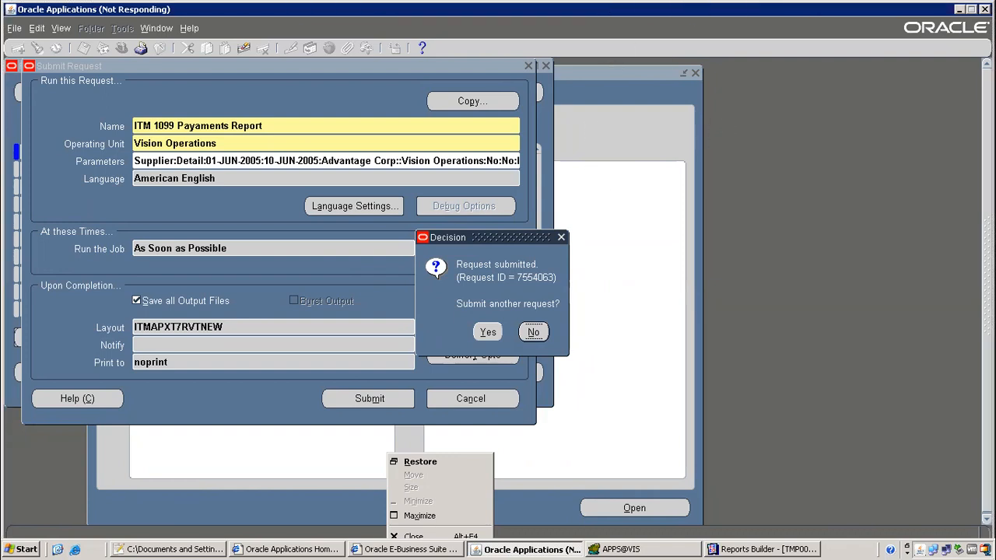
left_click(644, 8)
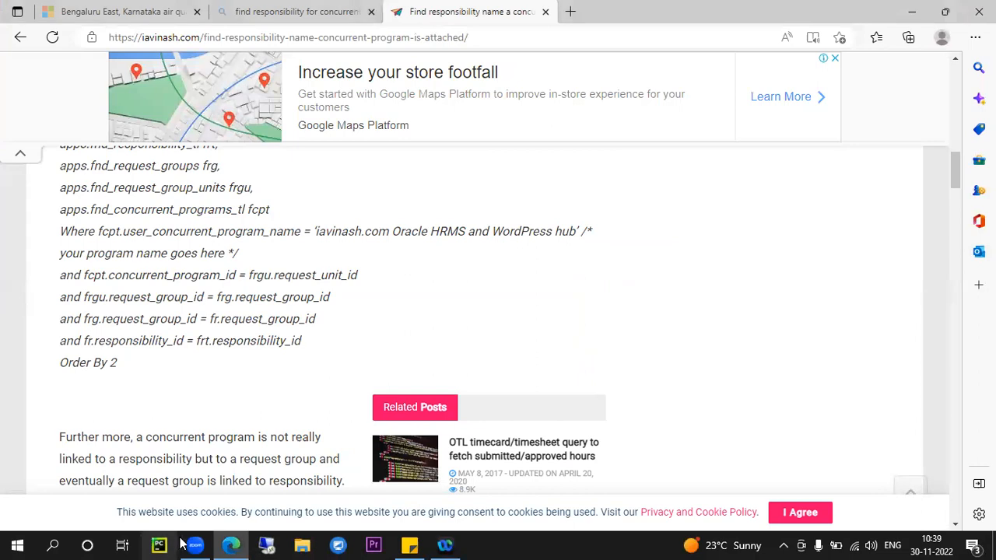
Reconnect the remote desktop and return to the Reports Builder format trigger code
left_click(266, 545)
left_click(530, 254)
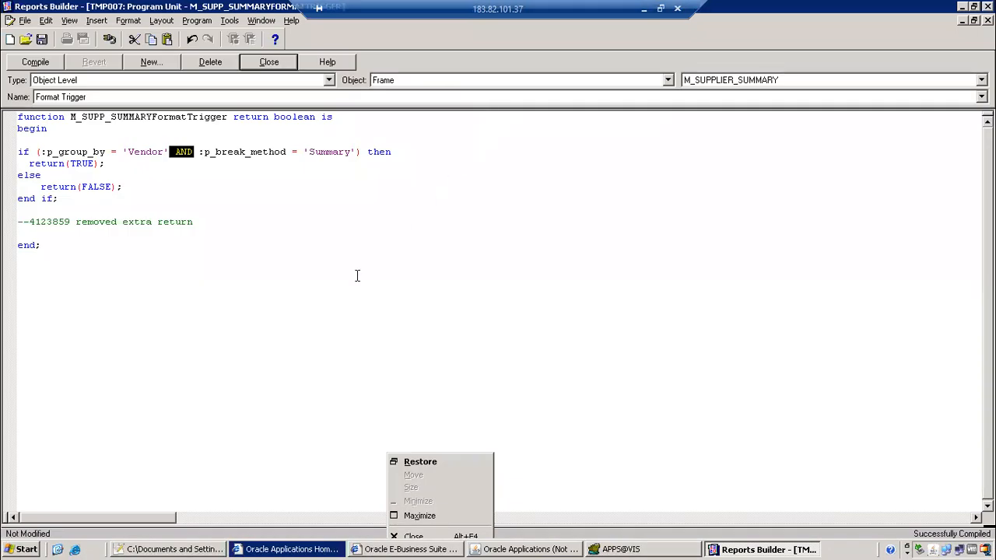
left_click(357, 276)
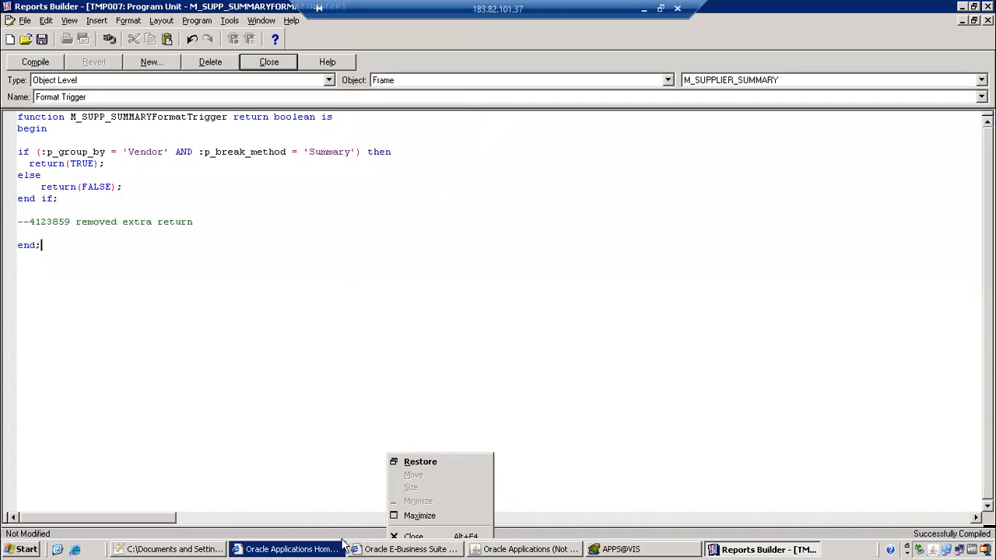
left_click(368, 551)
left_click(368, 551)
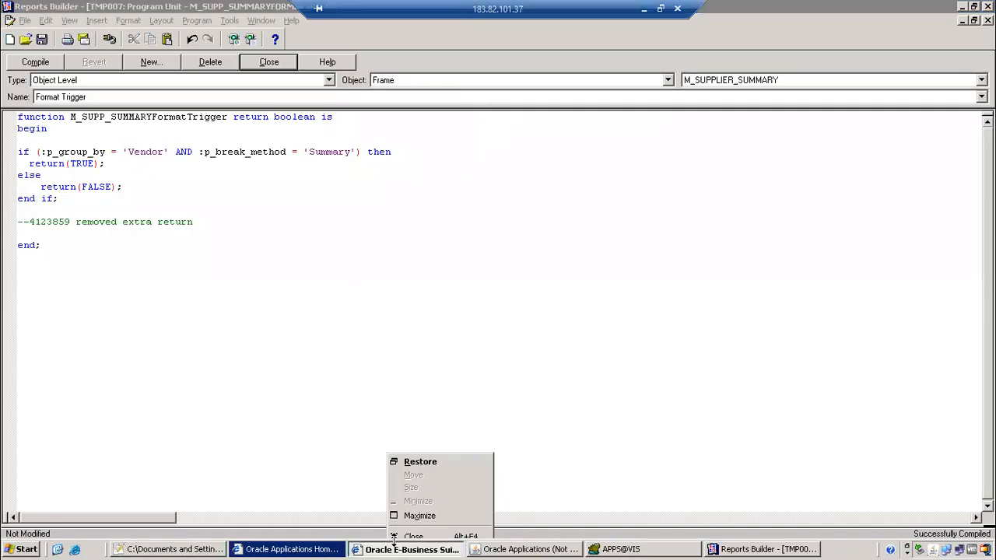
left_click(304, 550)
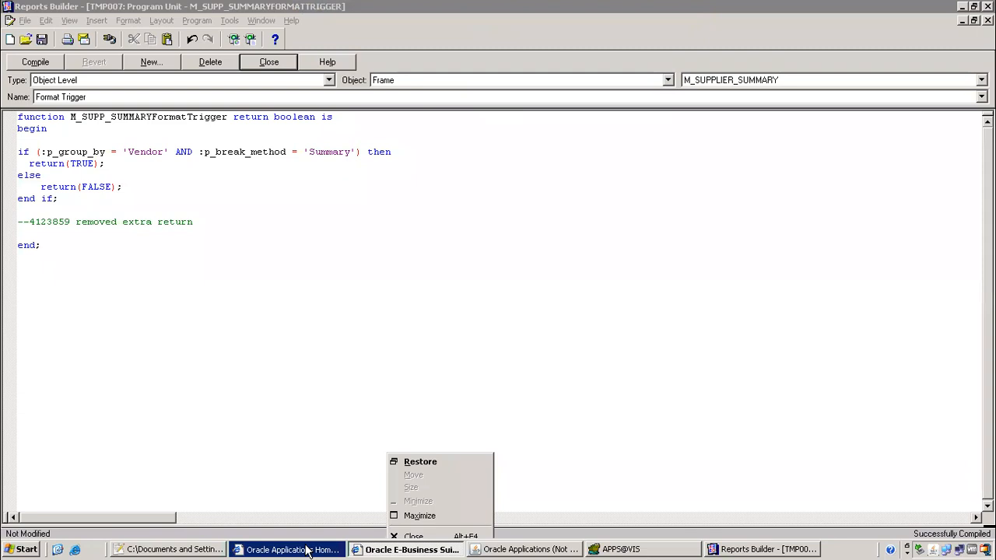
left_click(598, 317)
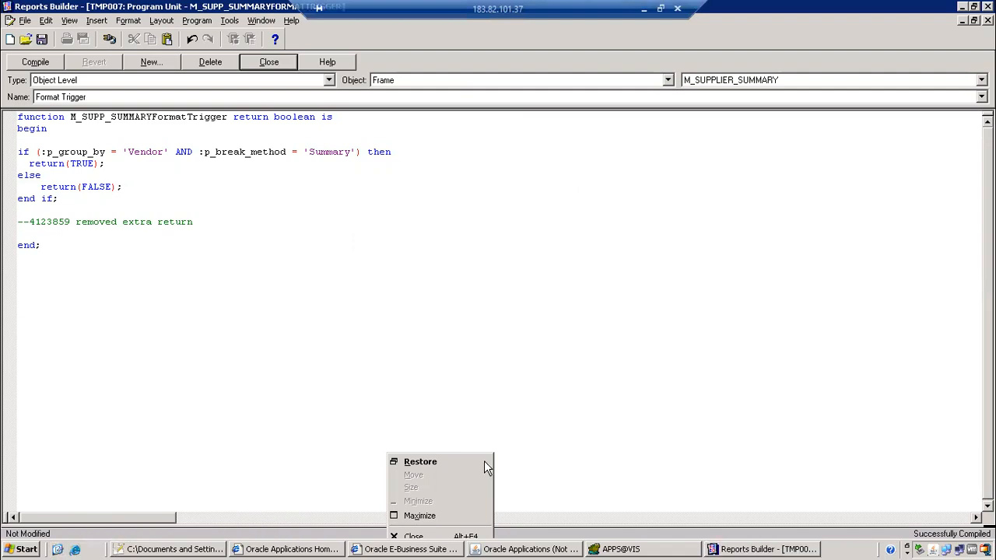
Close the format trigger editor and property sheet to show the tmp007 paper layout
left_click(715, 549)
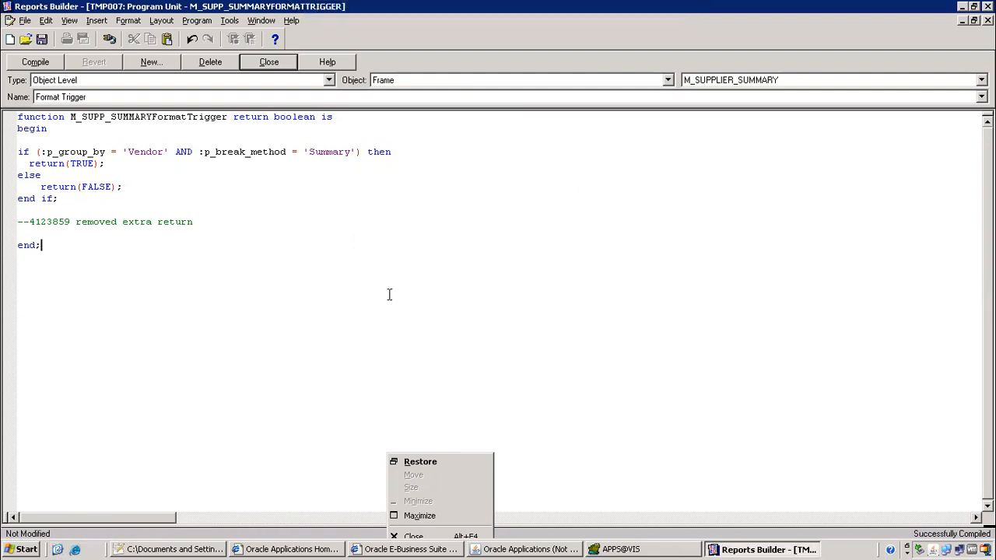
left_click(272, 68)
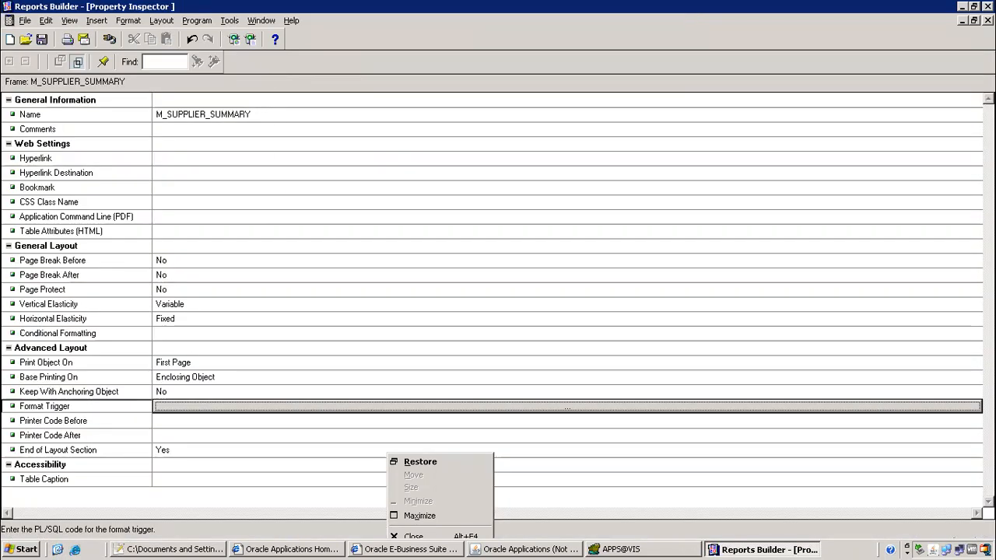
left_click(963, 19)
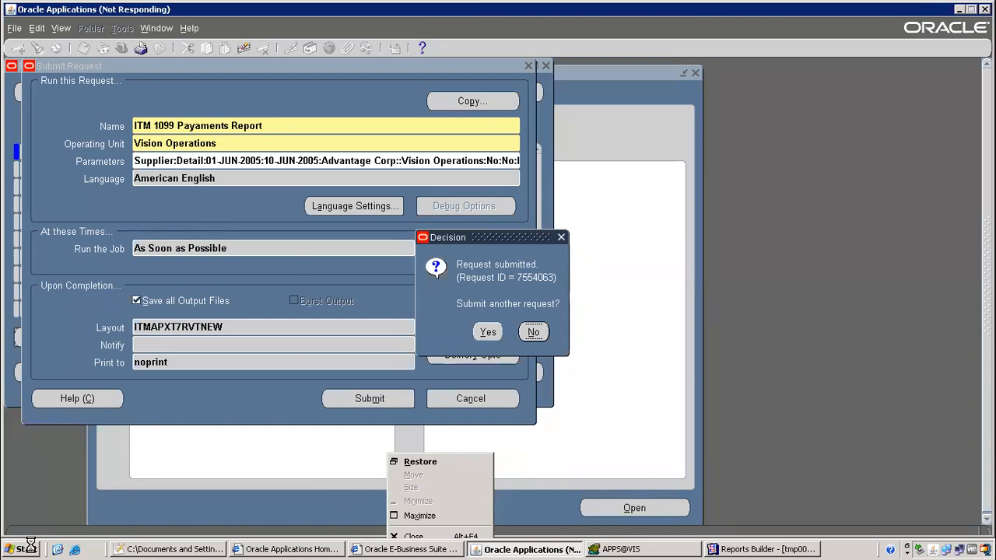
Force-end the frozen Oracle Applications window and bring Reports Builder forward
left_click(56, 551)
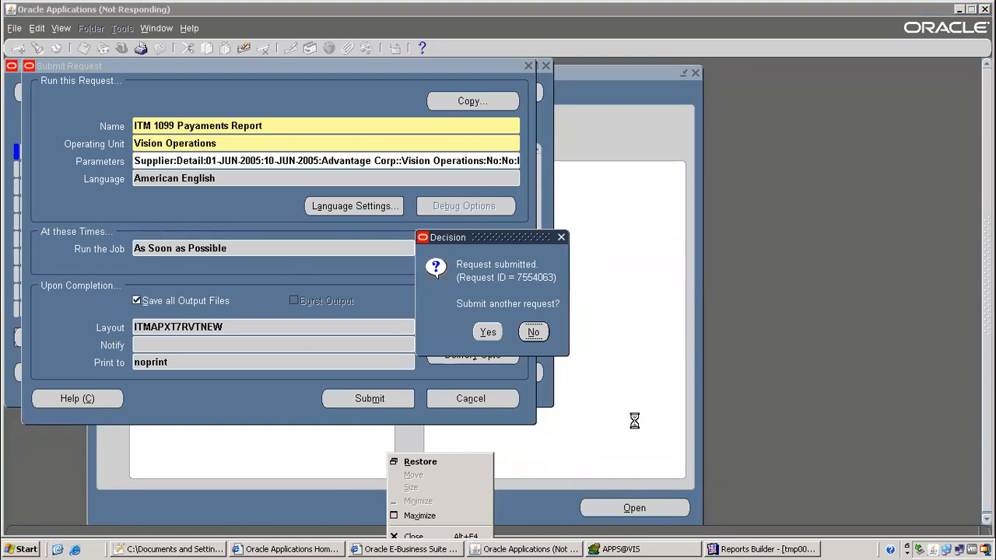
right_click(547, 549)
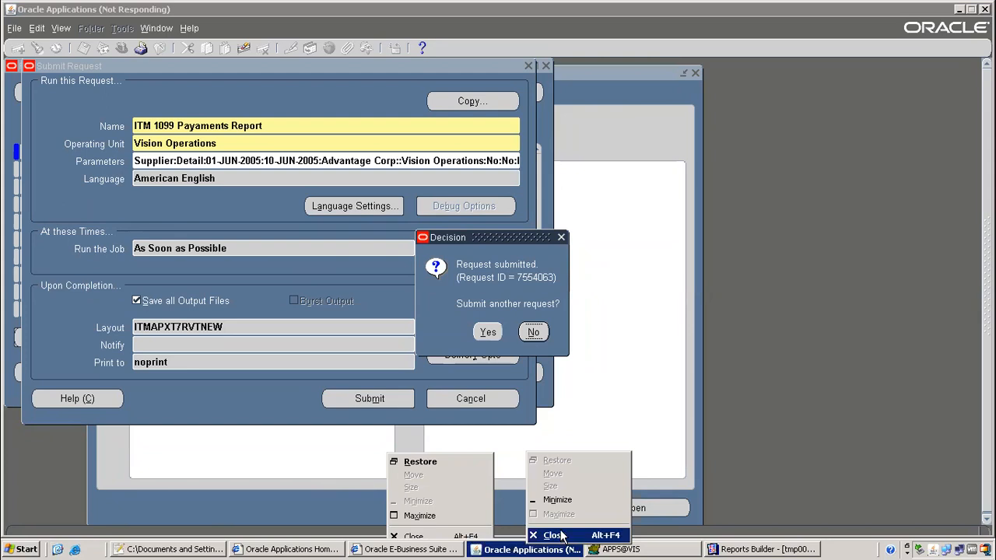
left_click(554, 535)
left_click(537, 337)
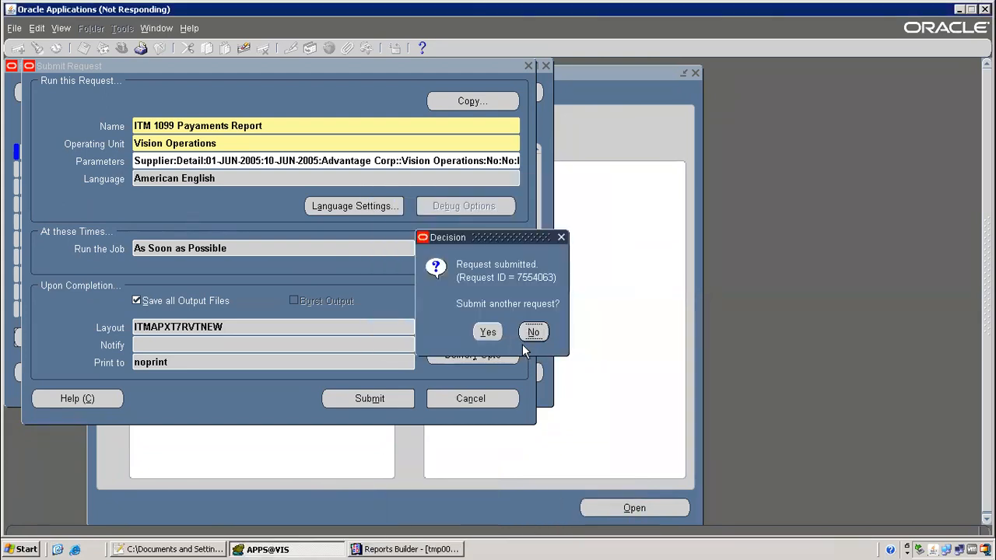
left_click(380, 550)
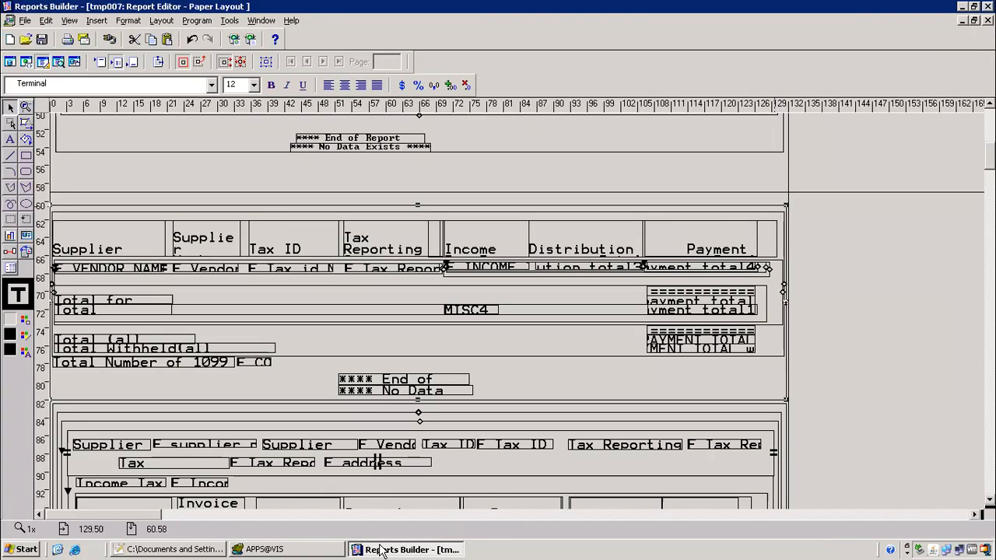
Close Reports Builder, discarding unsaved changes to tmp007
right_click(382, 549)
left_click(405, 535)
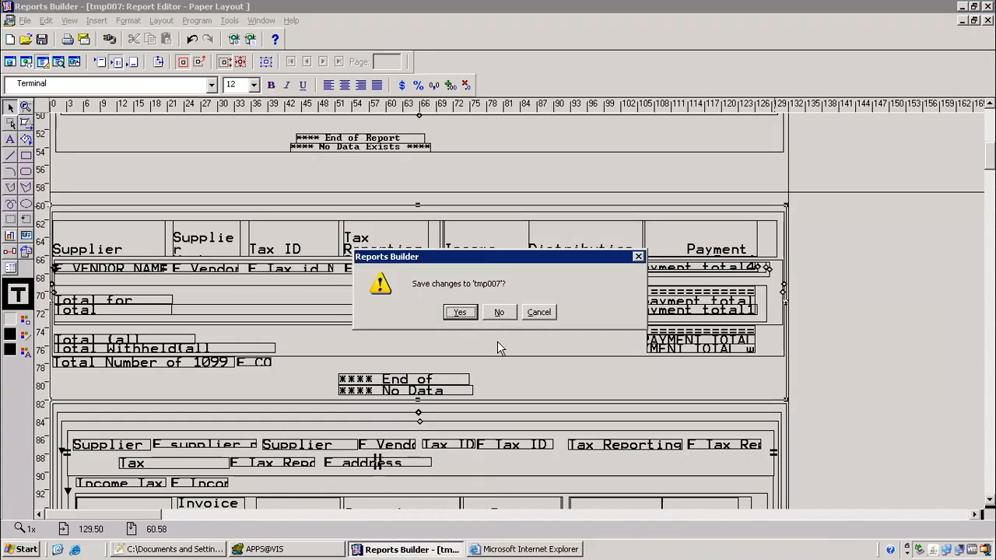
left_click(501, 312)
Log in to E-Business Suite and launch the Application Developer responsibility
left_click(637, 187)
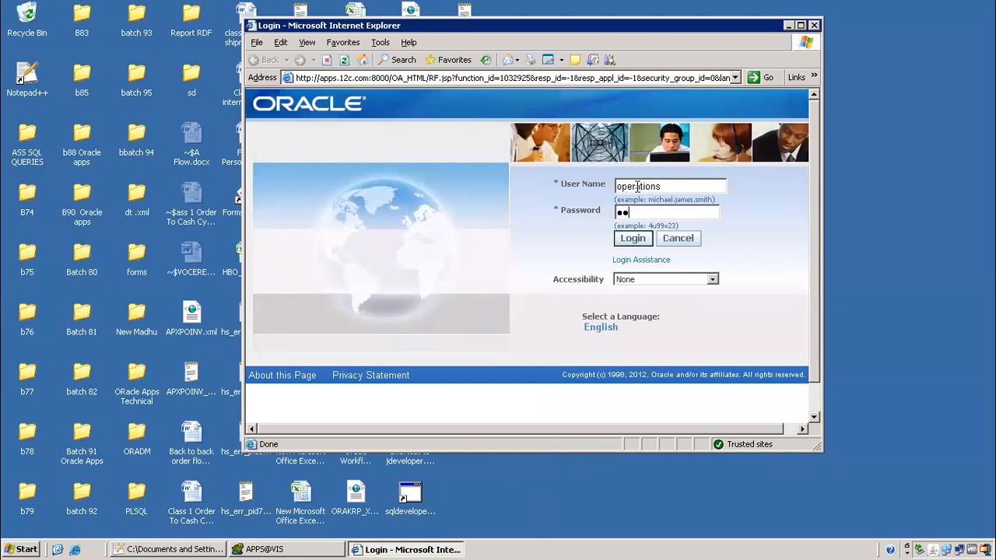
key("Return")
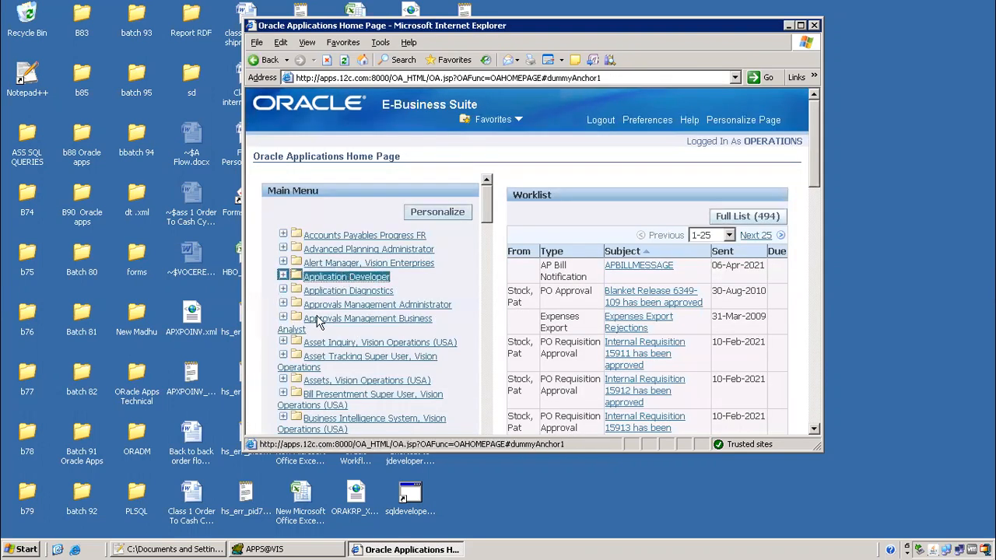
left_click(327, 277)
left_click(317, 291)
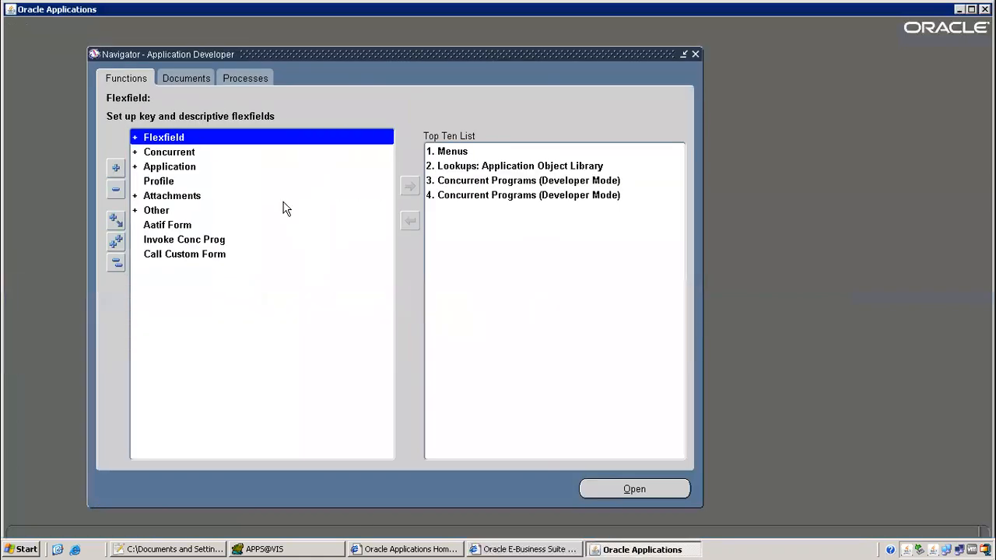
Close the Profile form and switch to the Payables, Vision Operations (USA) responsibility
left_click(160, 49)
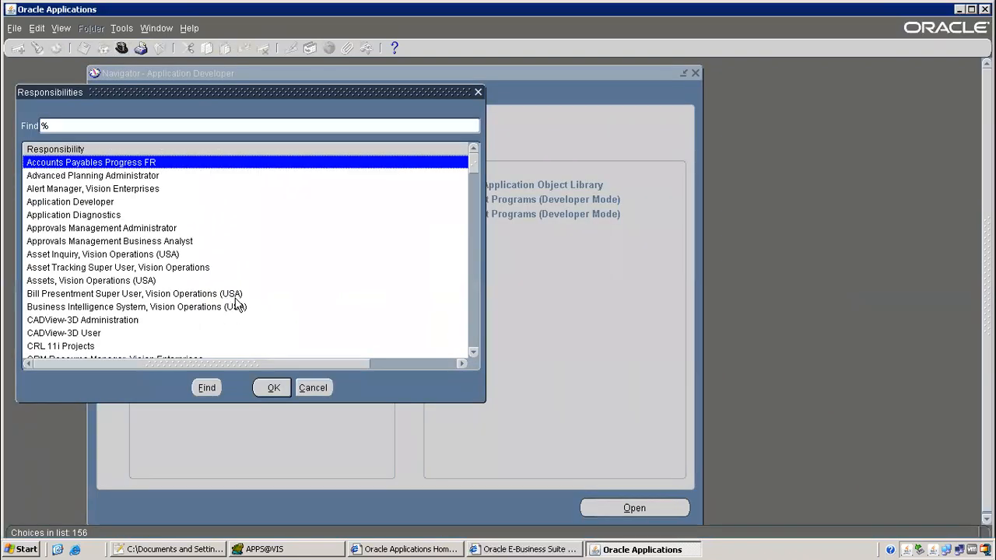
type("pay")
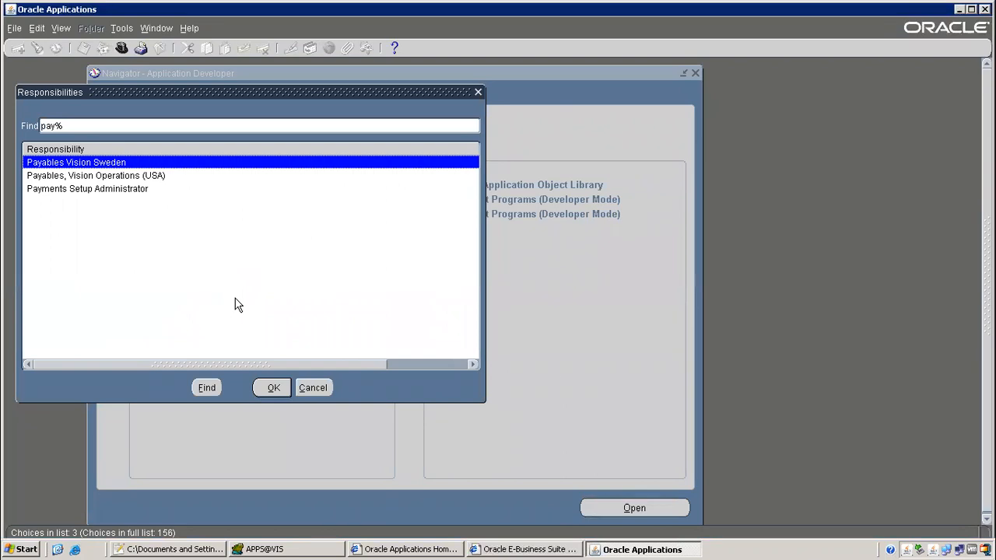
key("Down")
key("Return")
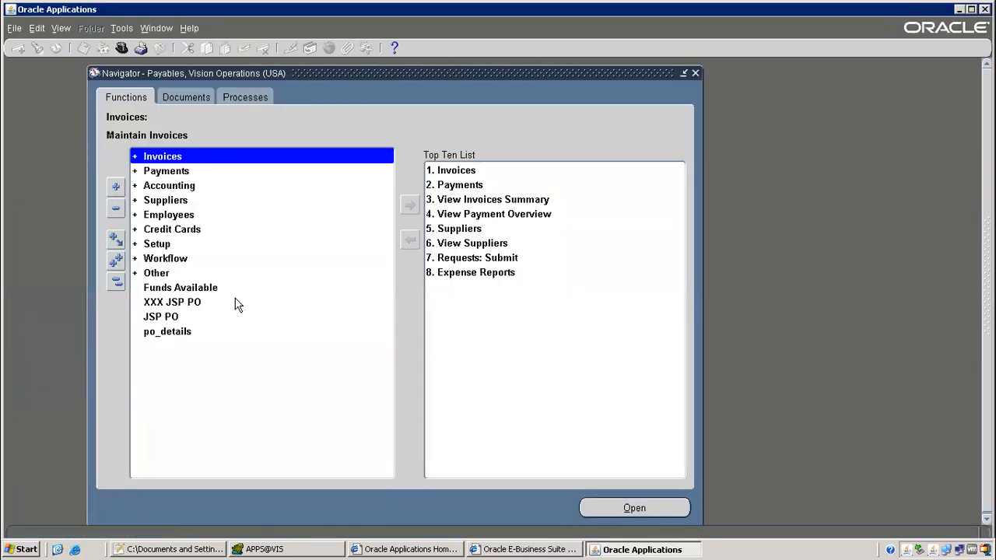
Open Requests and start a new single request submission
key("alt+v")
key("r")
key("alt+n")
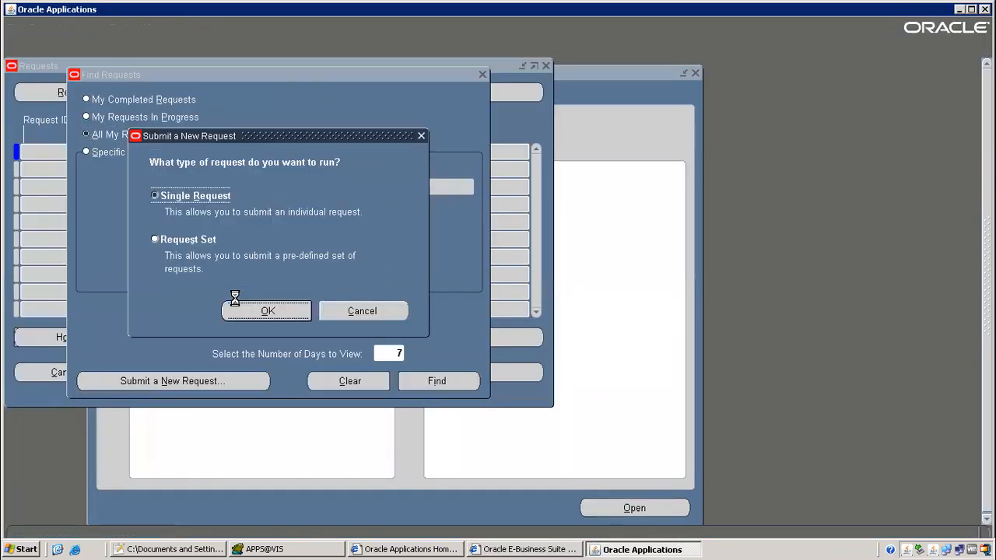
key("Return")
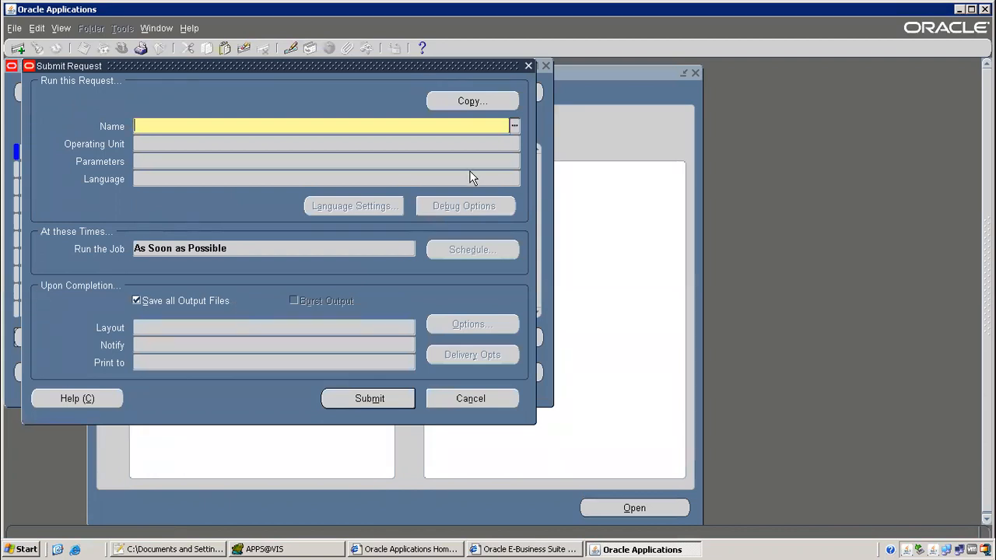
Cancel the blank submission form and open the requests list to inspect the latest request
left_click(470, 399)
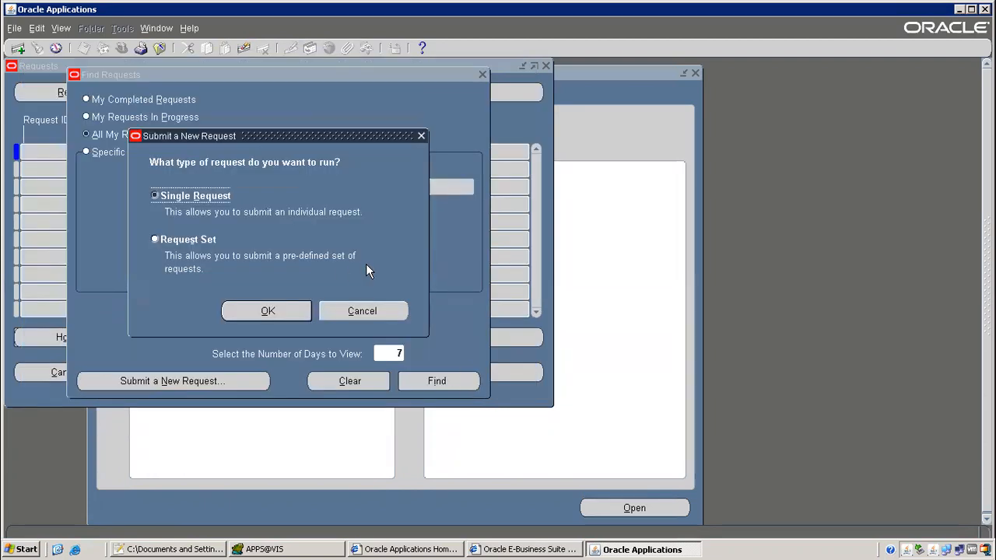
left_click(355, 309)
key("Return")
left_click(148, 152)
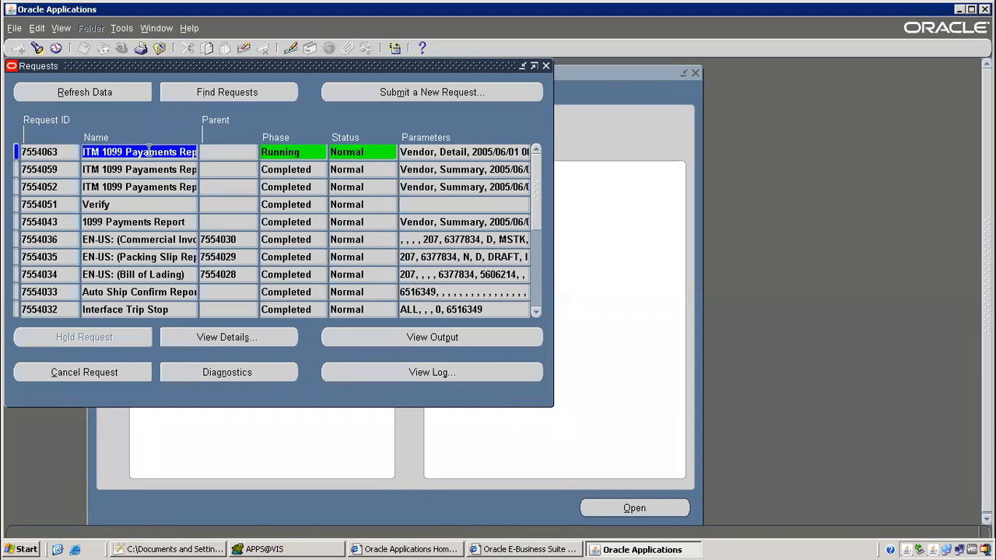
left_click(106, 152)
left_click(472, 147)
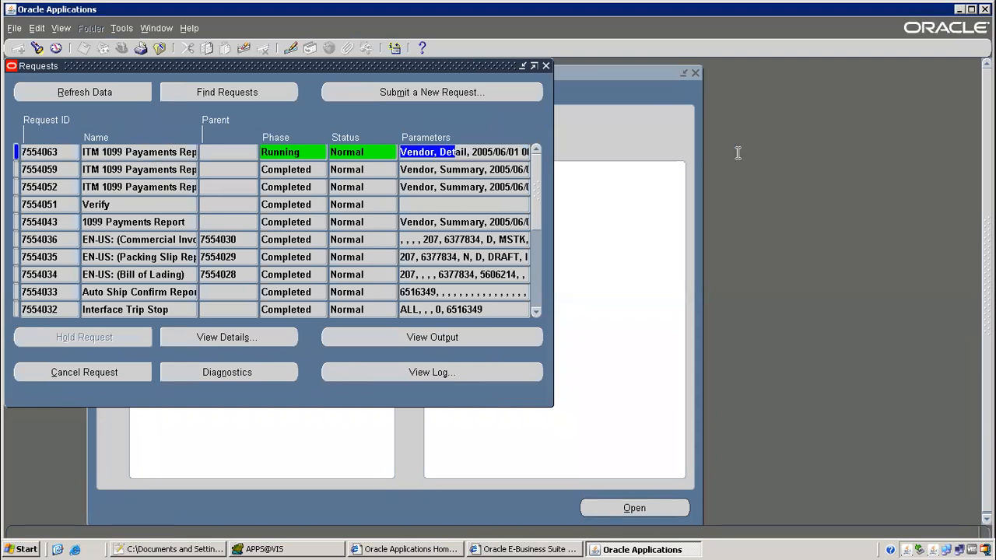
Refresh the requests repeatedly to confirm Detail request 7554063 is still running
left_click(88, 95)
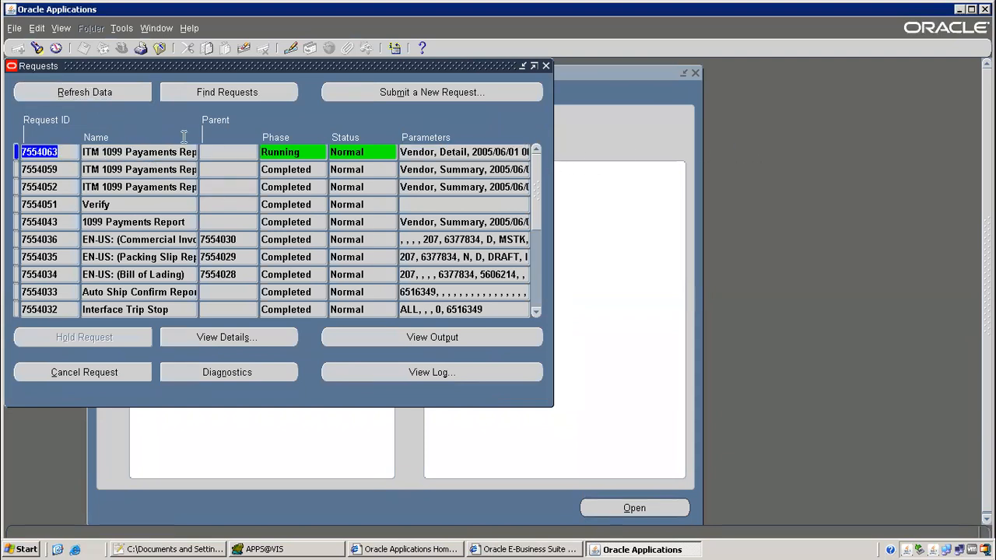
left_click(97, 93)
left_click(132, 149)
left_click_drag(274, 152, 192, 137)
left_click(116, 100)
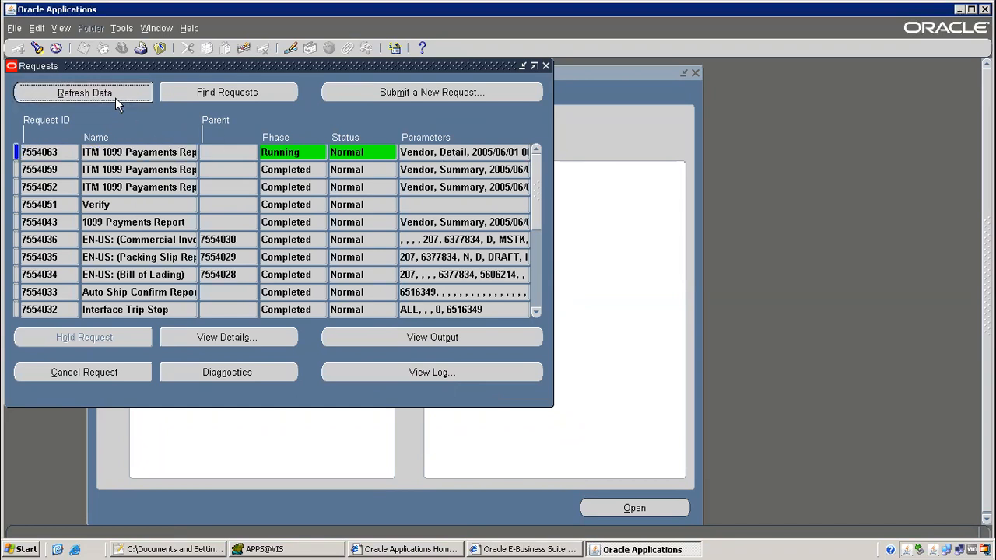
left_click(132, 91)
left_click(94, 86)
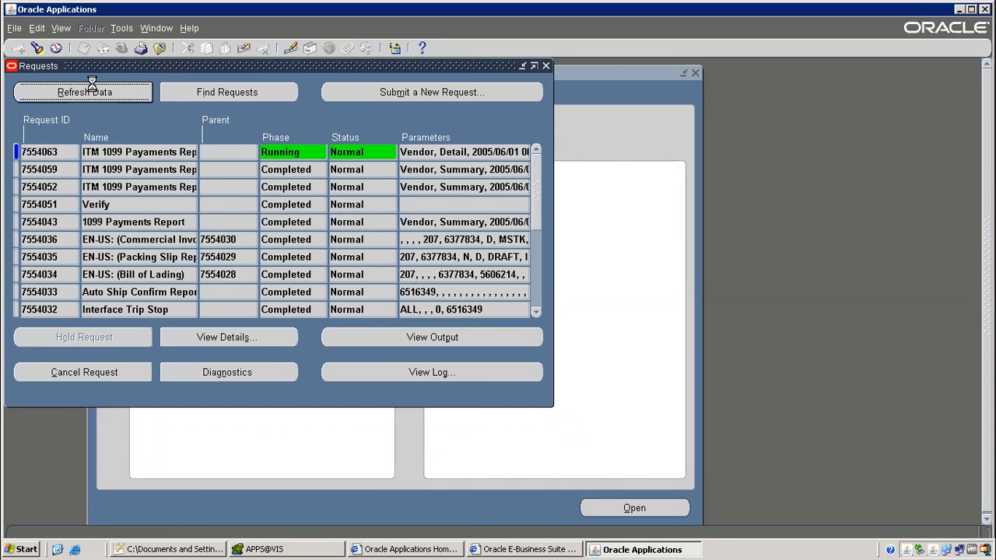
left_click(83, 97)
left_click(73, 92)
left_click(111, 94)
left_click(121, 93)
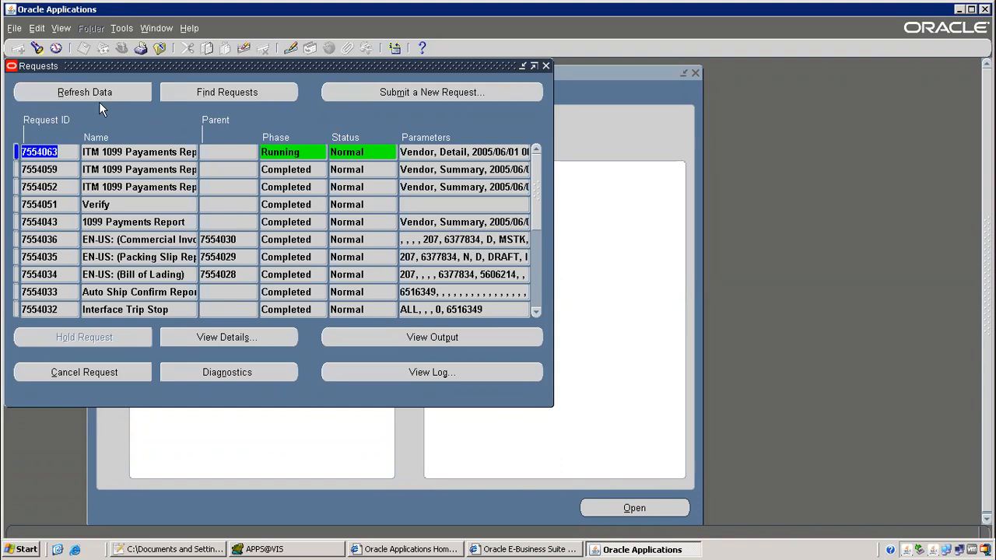
left_click(101, 97)
left_click(162, 153)
Copy the earlier ITM 1099 Payaments Report, change Reporting Option to Summary, and submit it
left_click(451, 93)
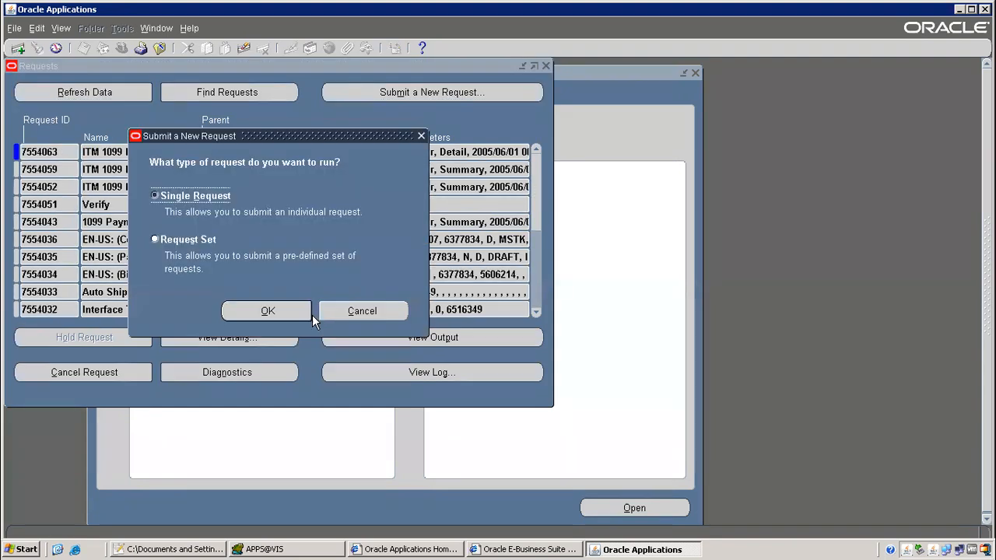
left_click(282, 310)
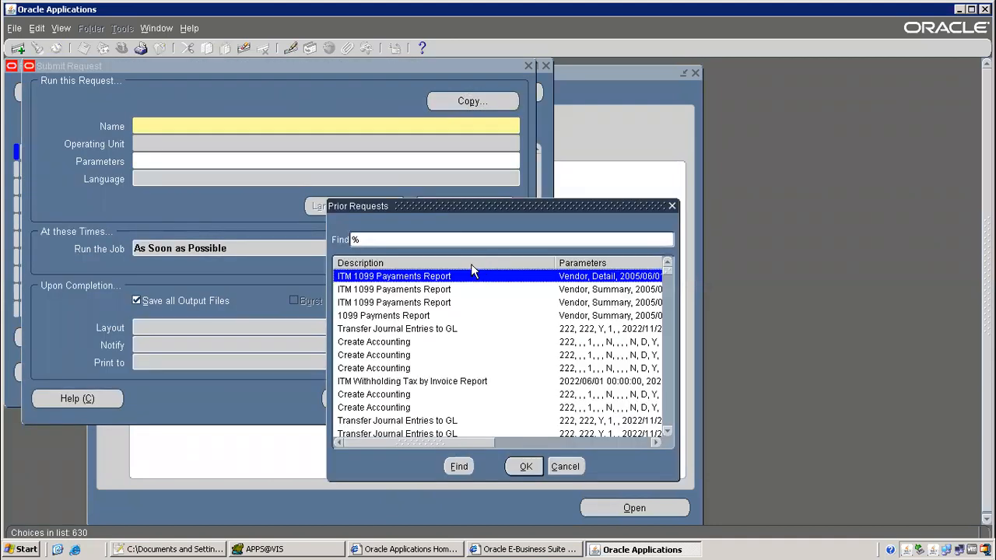
double_click(459, 278)
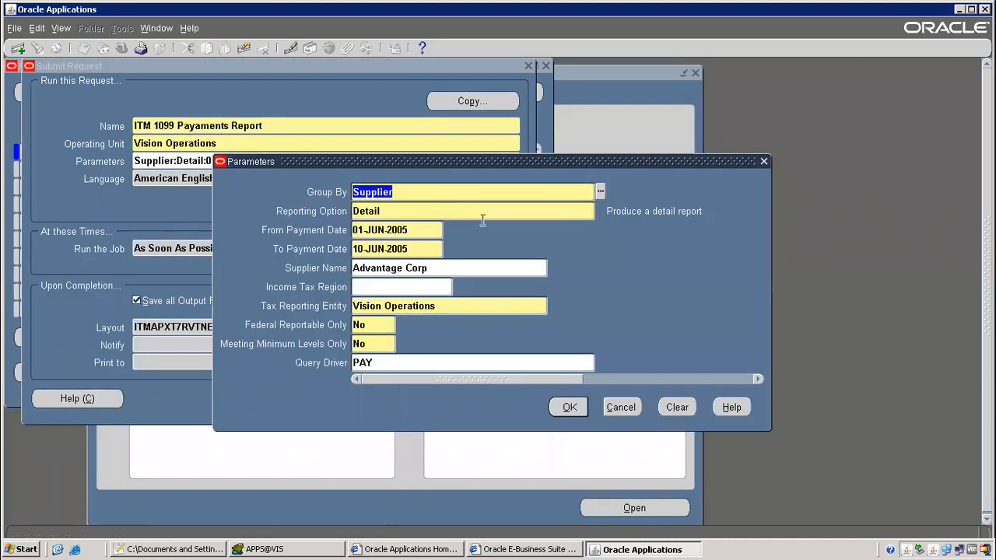
key("Tab")
type("sum")
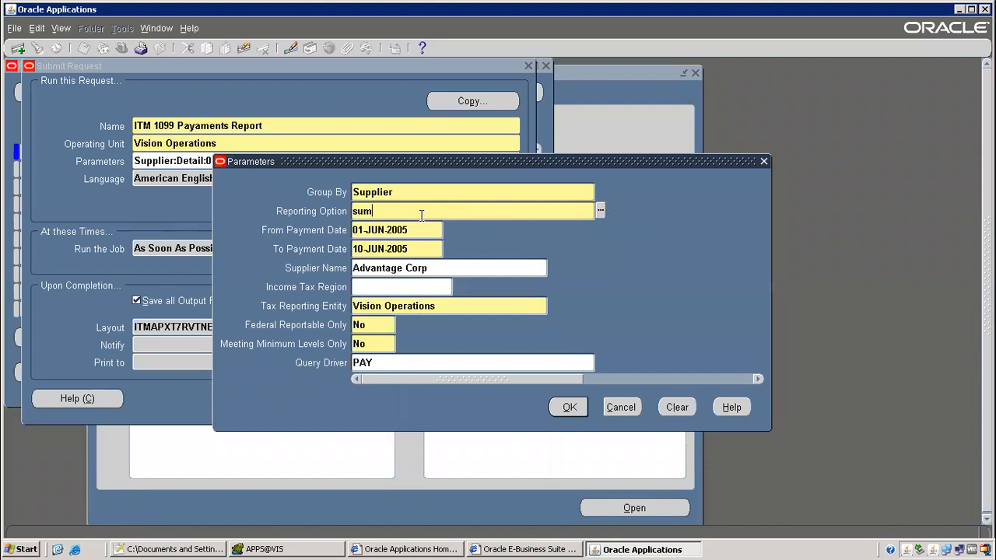
key("Tab")
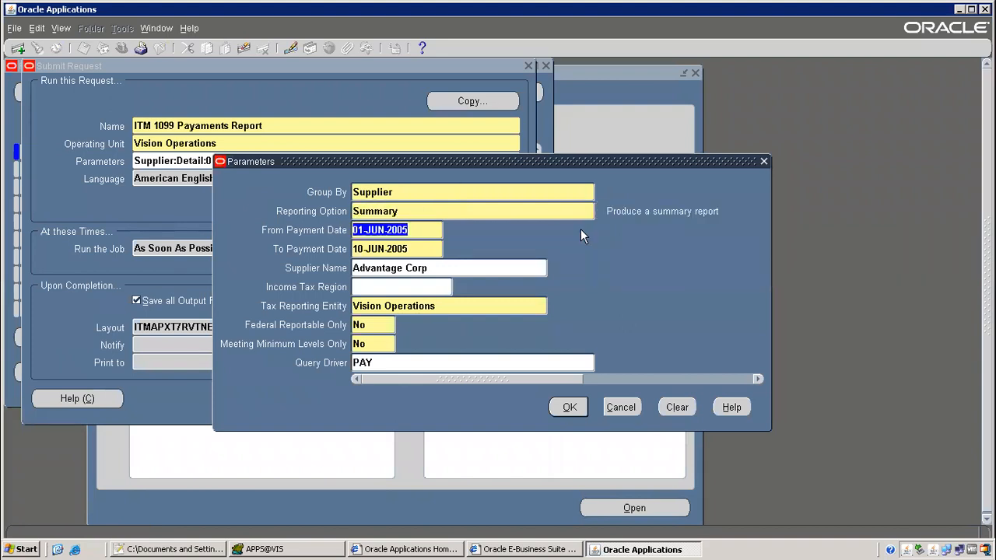
left_click(570, 406)
left_click(369, 399)
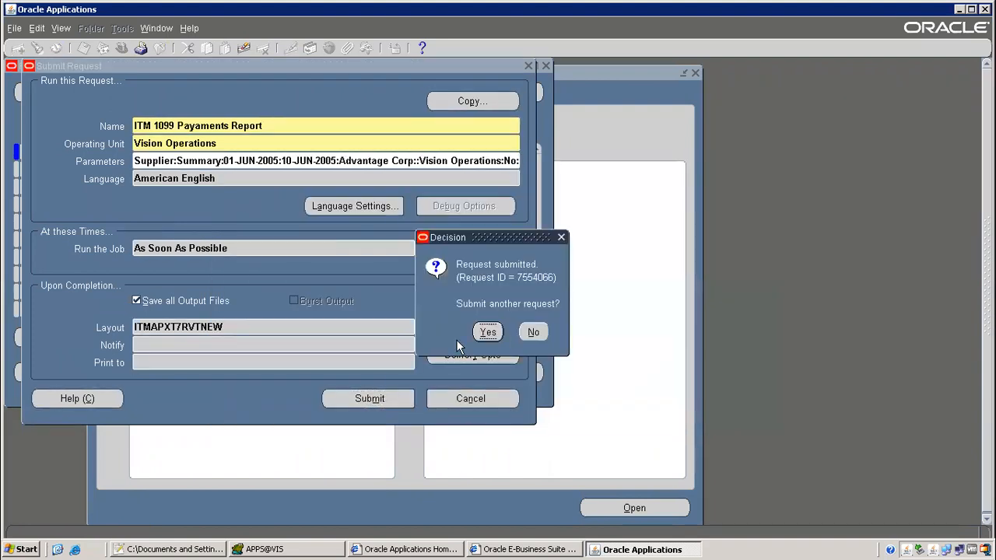
left_click(534, 330)
left_click(114, 99)
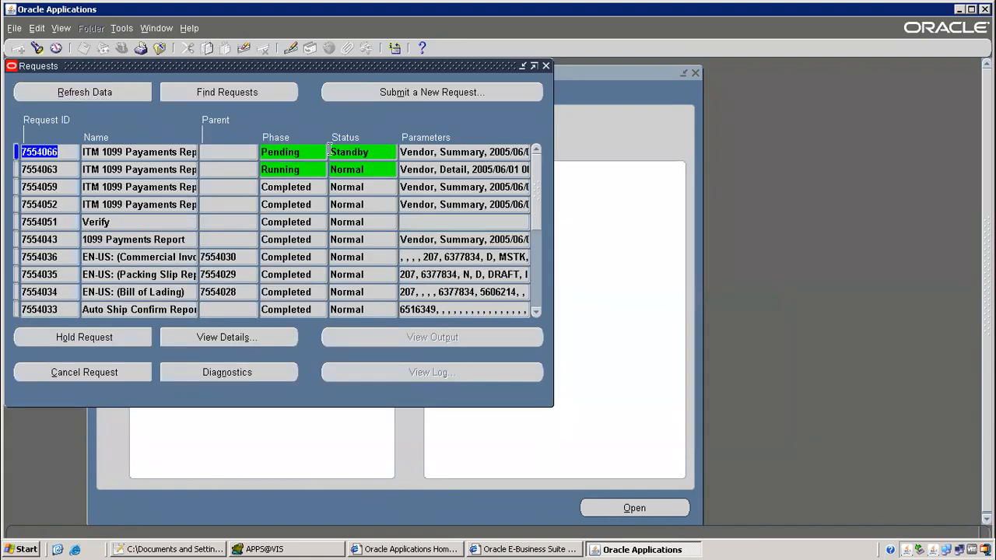
Keep refreshing the requests while checking Detail request 7554063's status
left_click(315, 170)
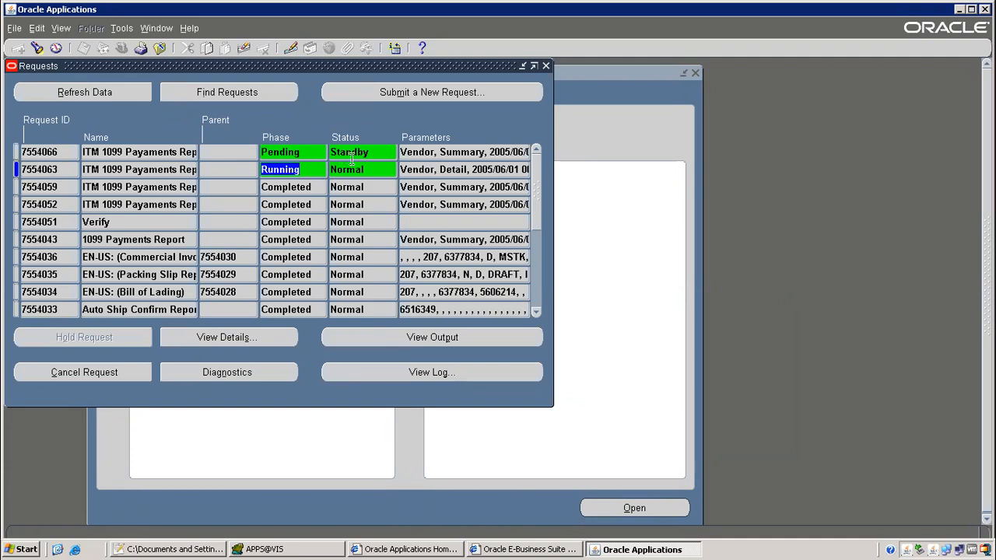
left_click(125, 90)
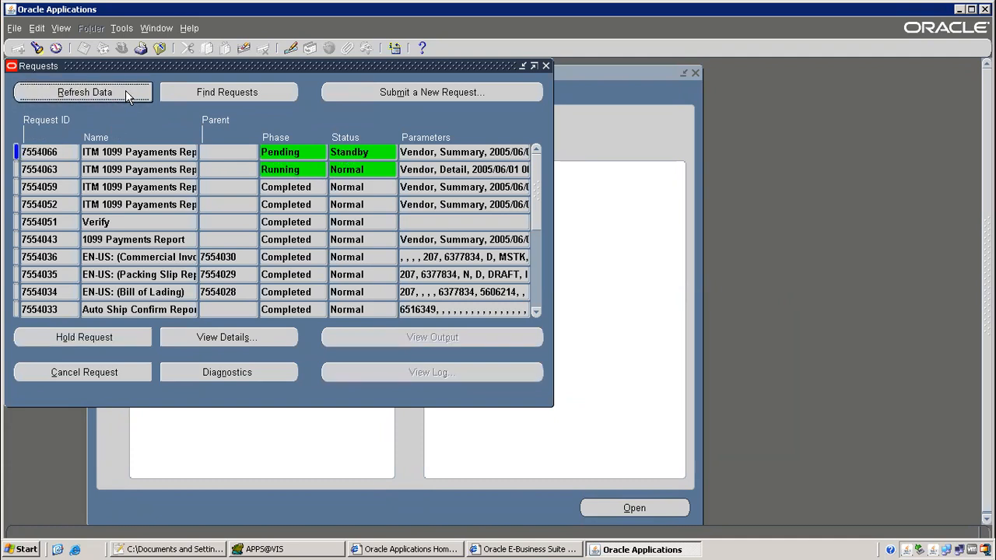
left_click(352, 170)
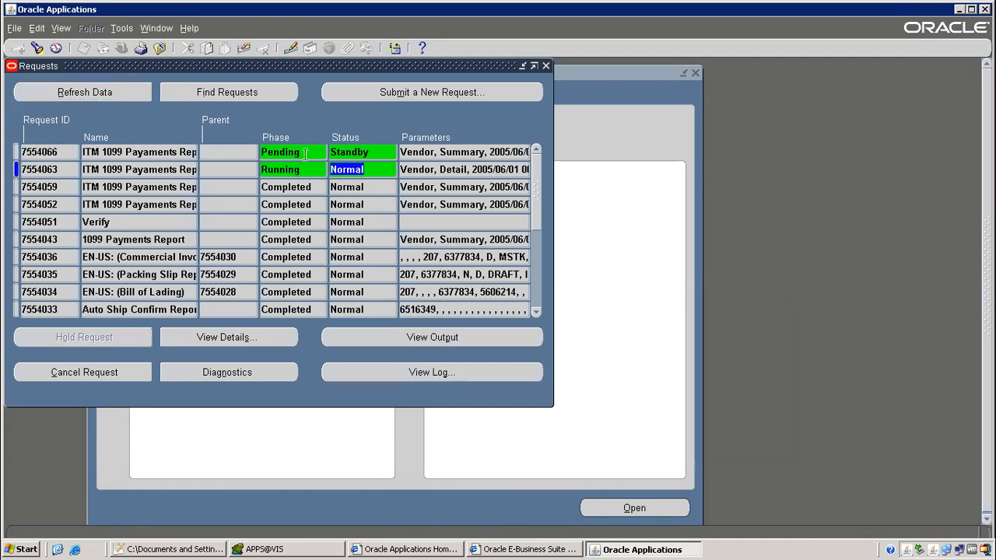
left_click(86, 89)
left_click(85, 89)
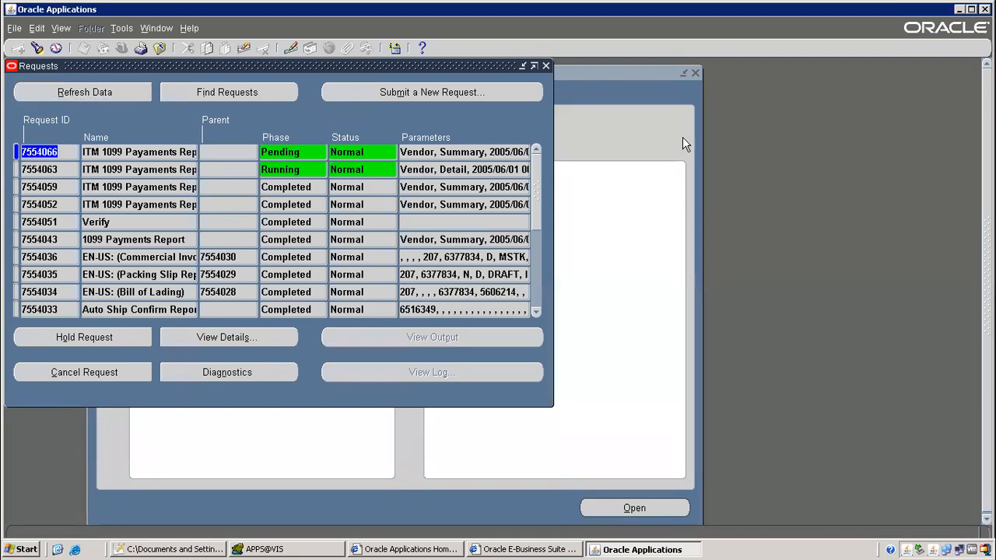
left_click(477, 169)
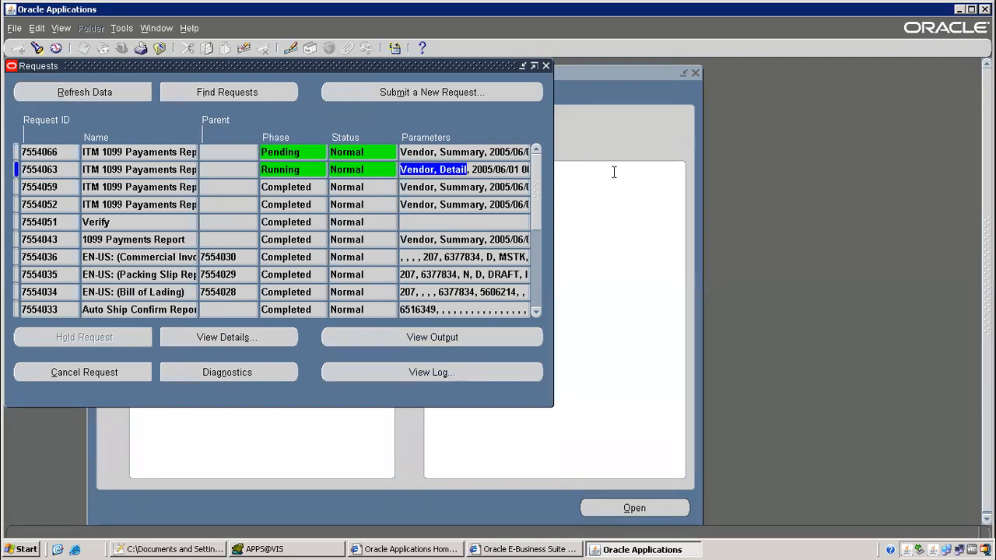
left_click(135, 92)
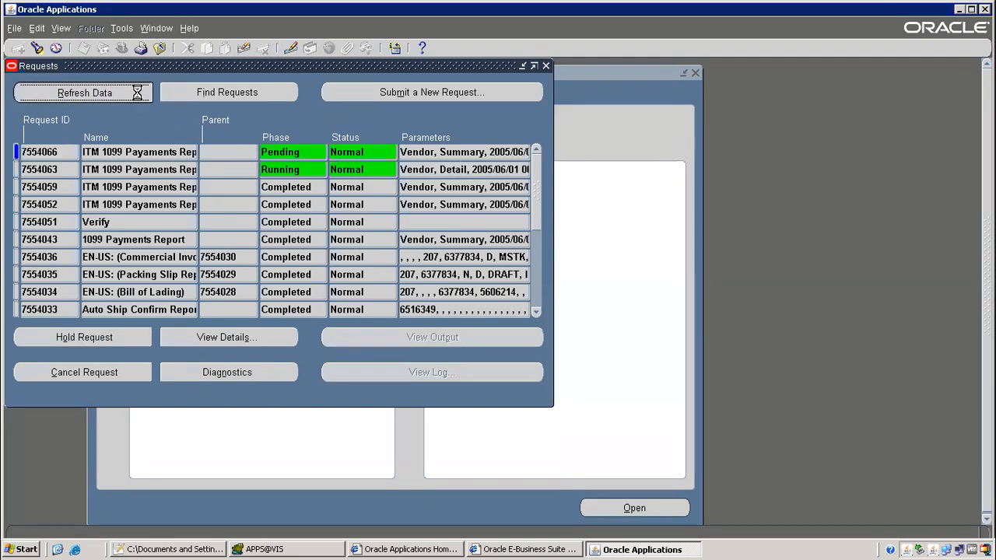
left_click(325, 171)
left_click(136, 92)
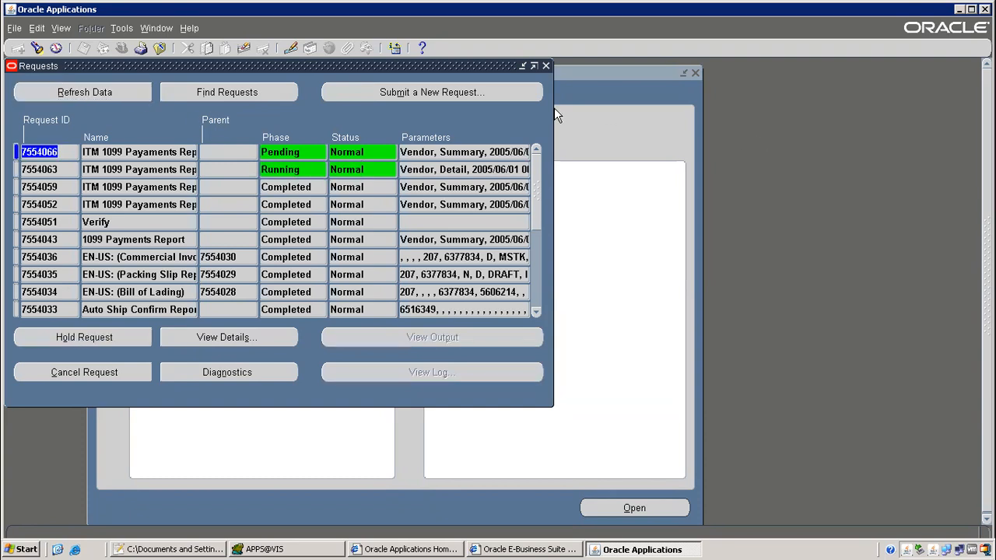
left_click(134, 94)
left_click(349, 165)
left_click(88, 91)
left_click(105, 92)
left_click(430, 170)
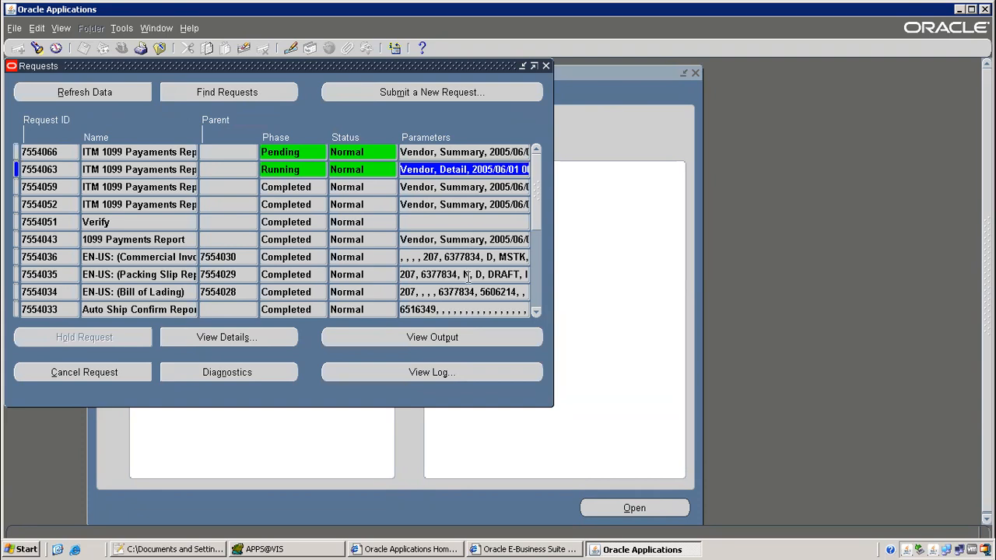
Select Summary request 7554066 and requery until it shows Running
left_click(430, 144)
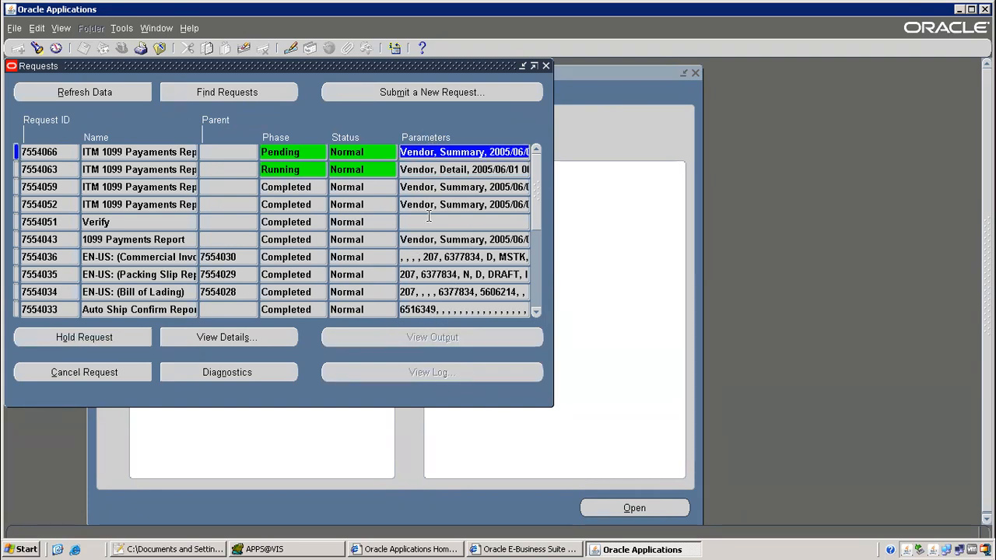
left_click(95, 99)
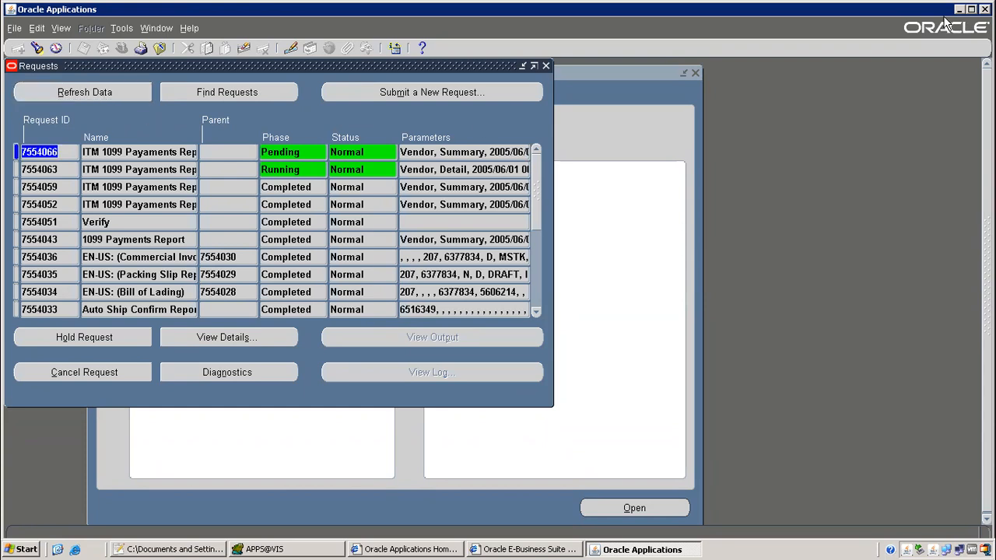
left_click(126, 166)
left_click(99, 95)
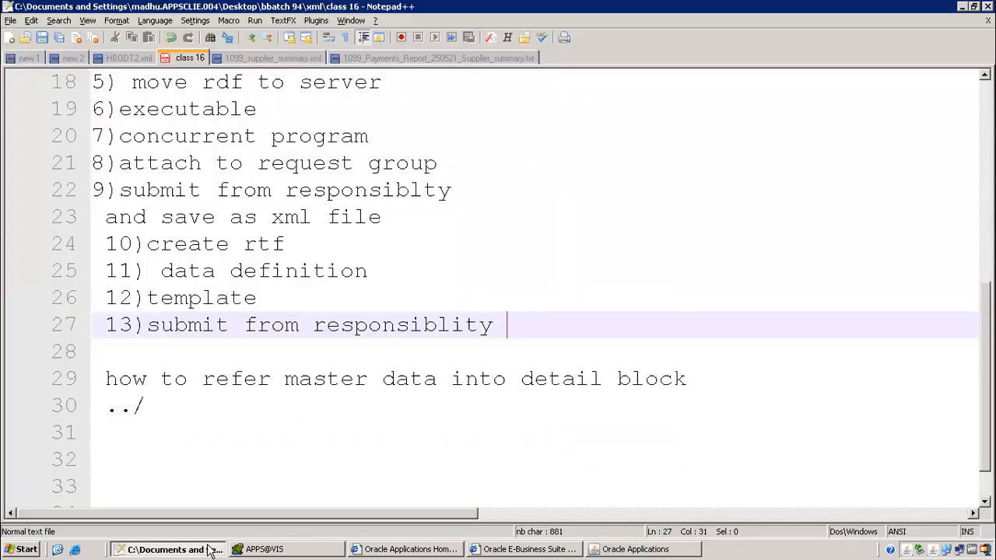
Review the class 16 notes, highlighting the step 1 text and the master-detail note on lines 28–31
left_click(214, 550)
scroll(276, 201, "up", 4)
scroll(277, 201, "up", 2)
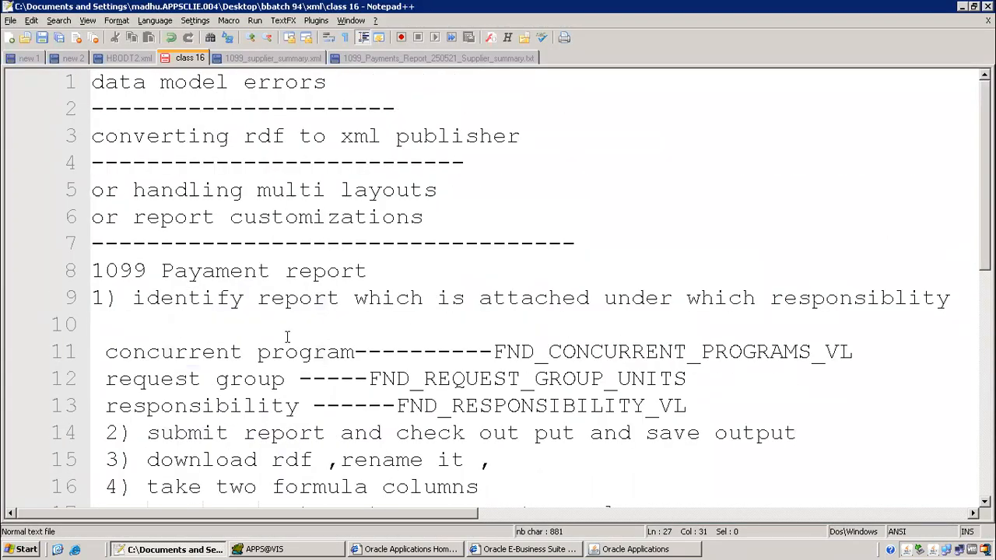
left_click_drag(175, 298, 660, 298)
scroll(473, 260, "down", 2)
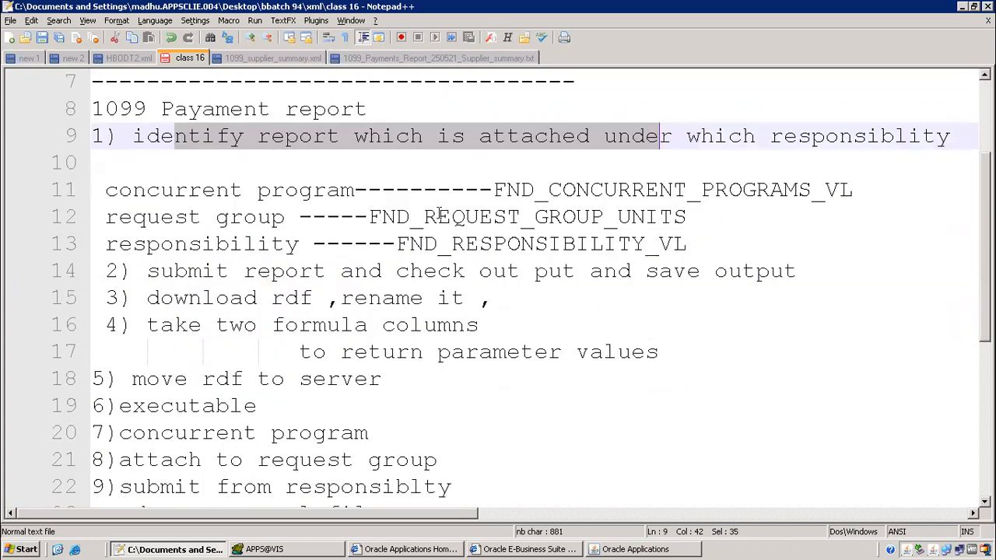
scroll(441, 216, "down", 3)
scroll(345, 247, "down", 1)
left_click_drag(182, 305, 353, 371)
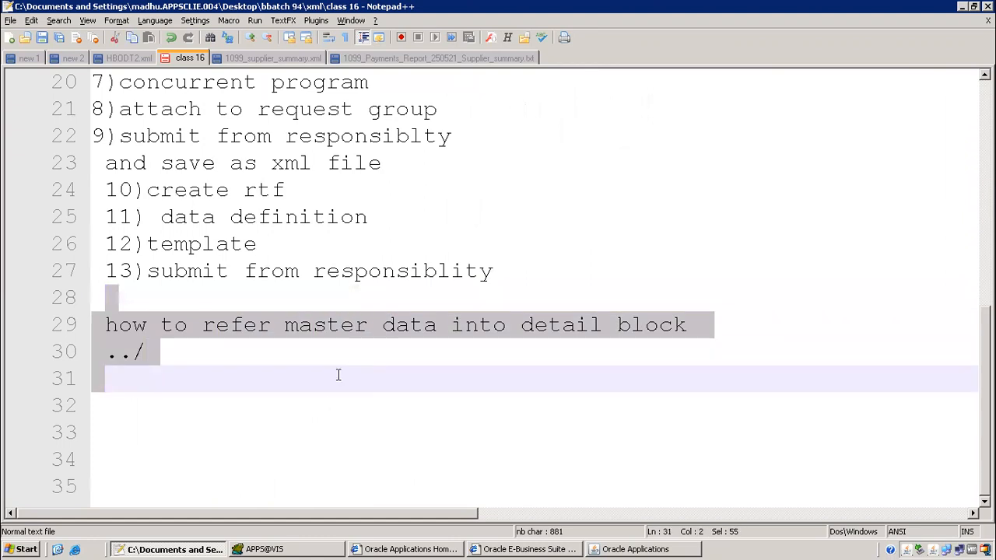
Add 'generate xml tags for parameters' on line 31, then go back to Oracle Applications
left_click(253, 376)
type("g")
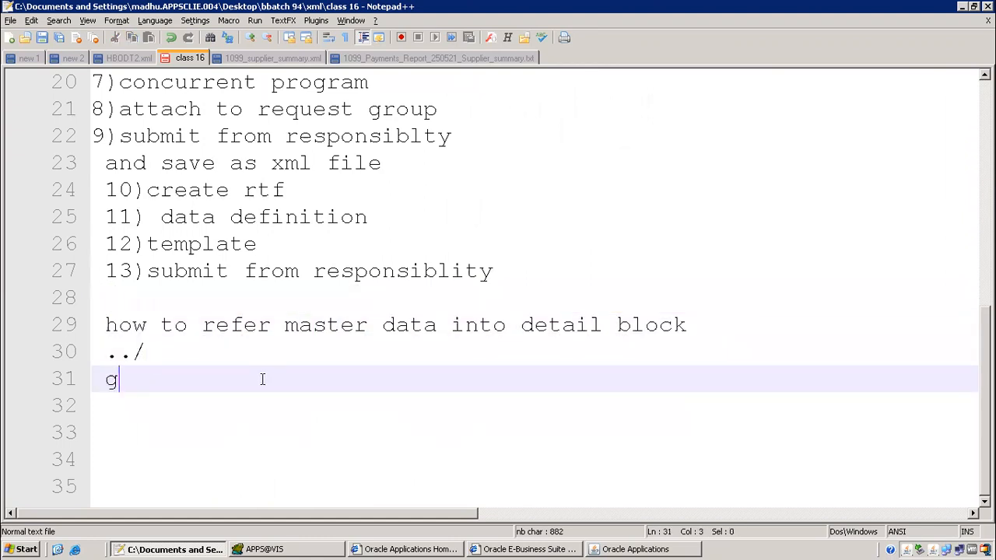
type("enerate xml tab")
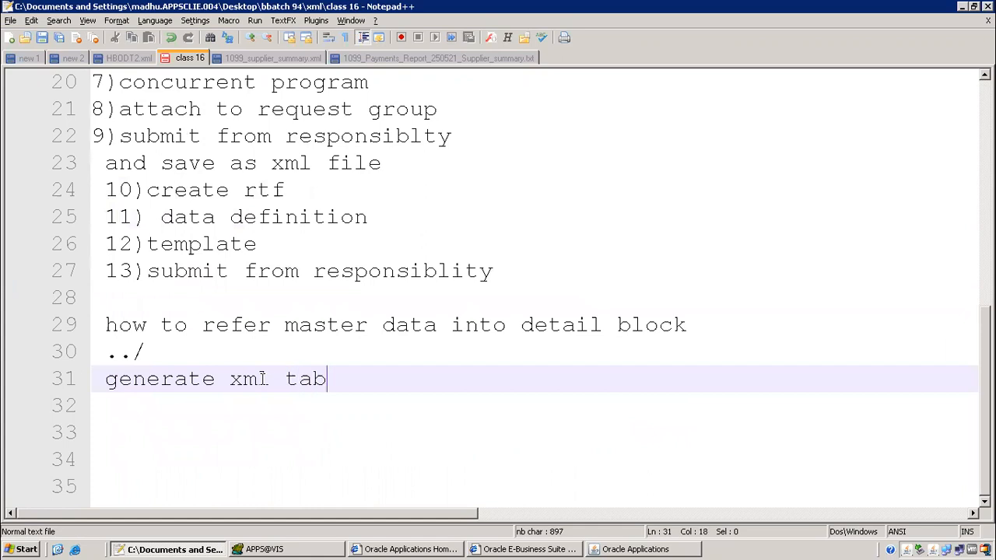
key("BackSpace")
type("gs fo")
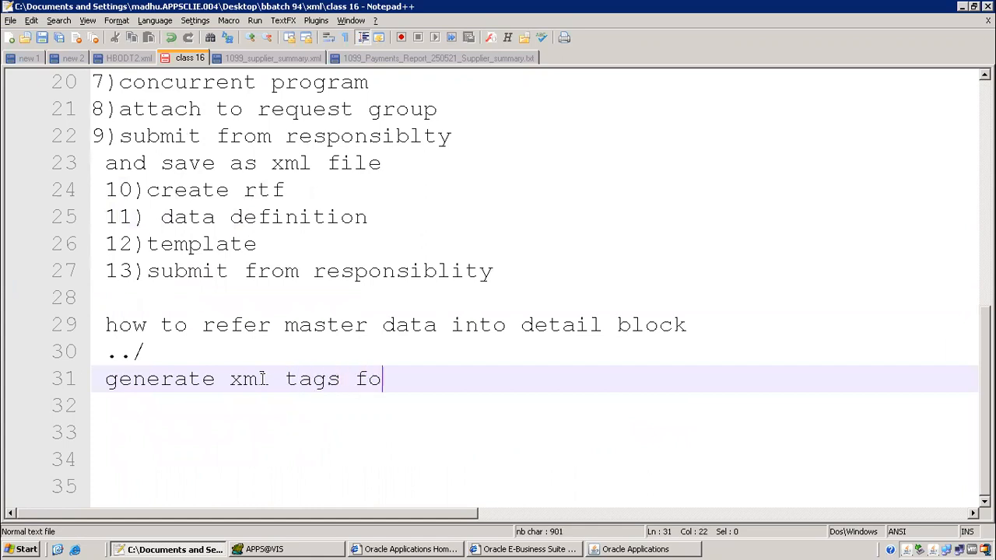
type("r parameters")
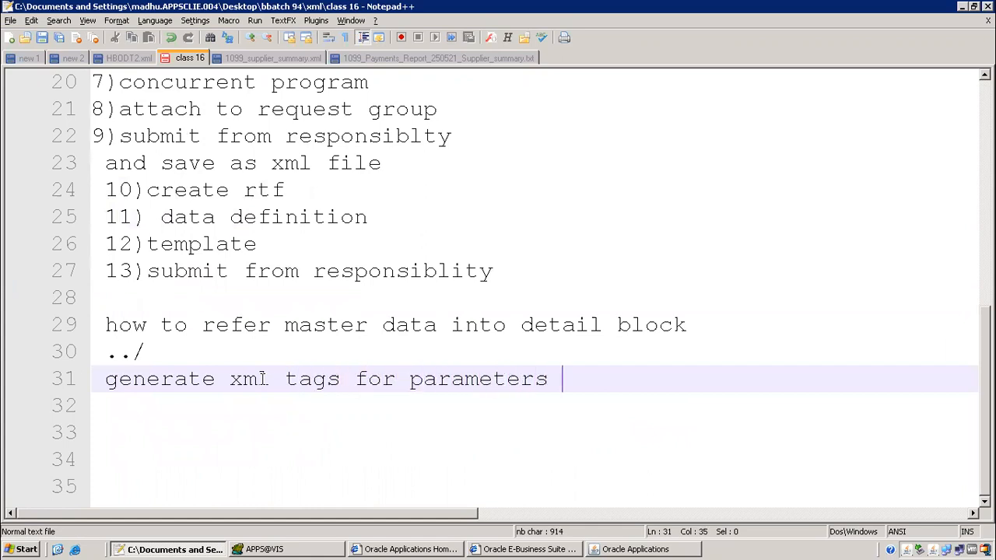
key("Return")
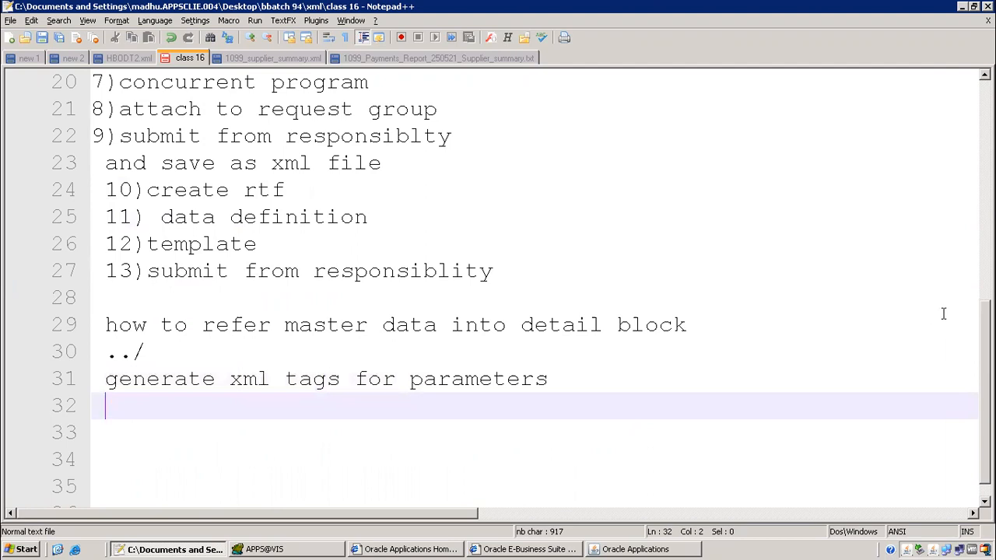
left_click(442, 272)
scroll(353, 184, "up", 6)
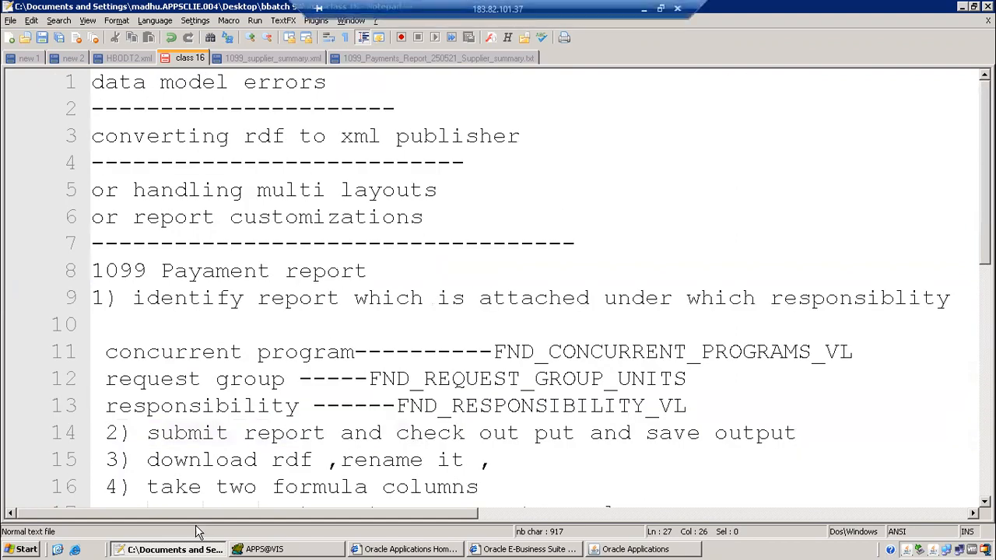
left_click(633, 549)
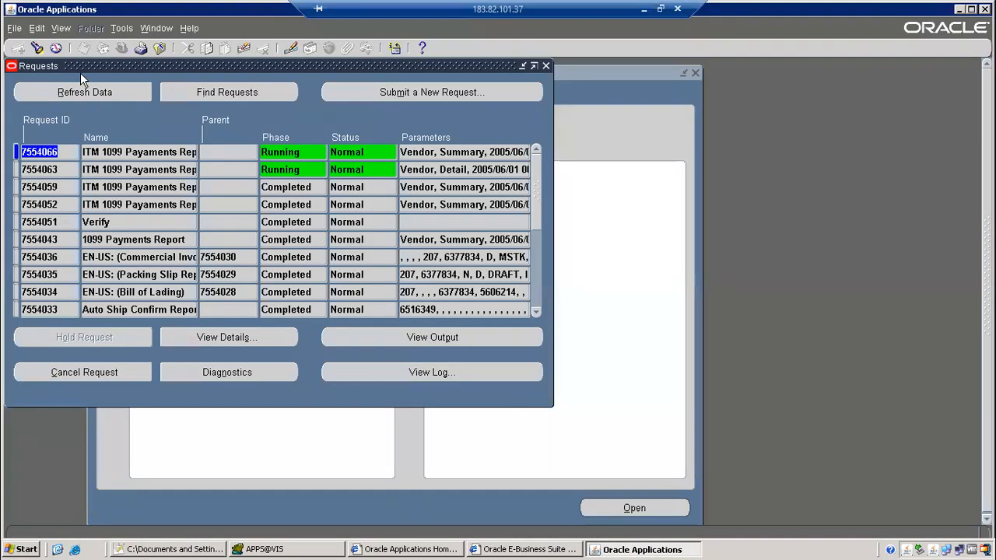
Refresh the requests list and check the Vendor, Summary parameters of request 7554066
left_click(80, 97)
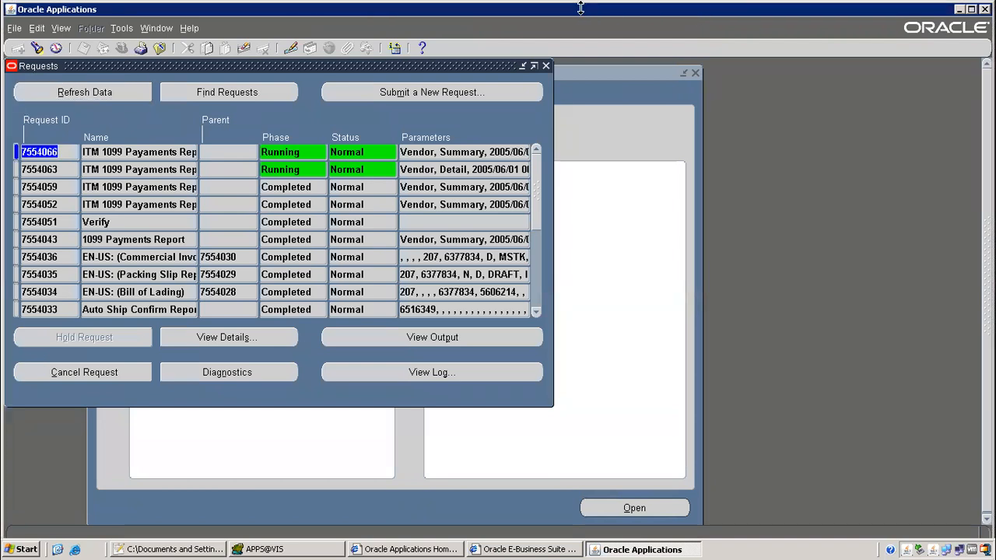
left_click(82, 95)
left_click(126, 97)
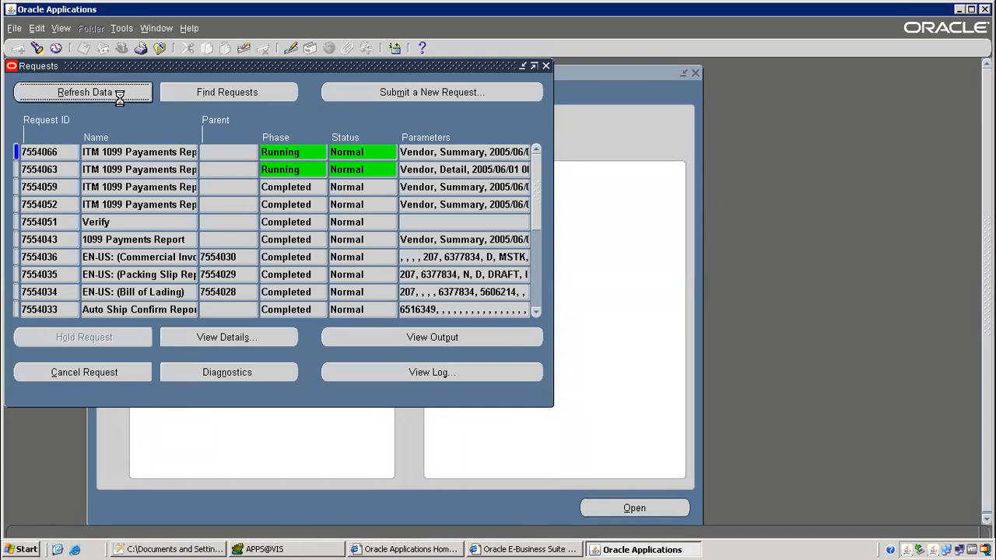
left_click(455, 153)
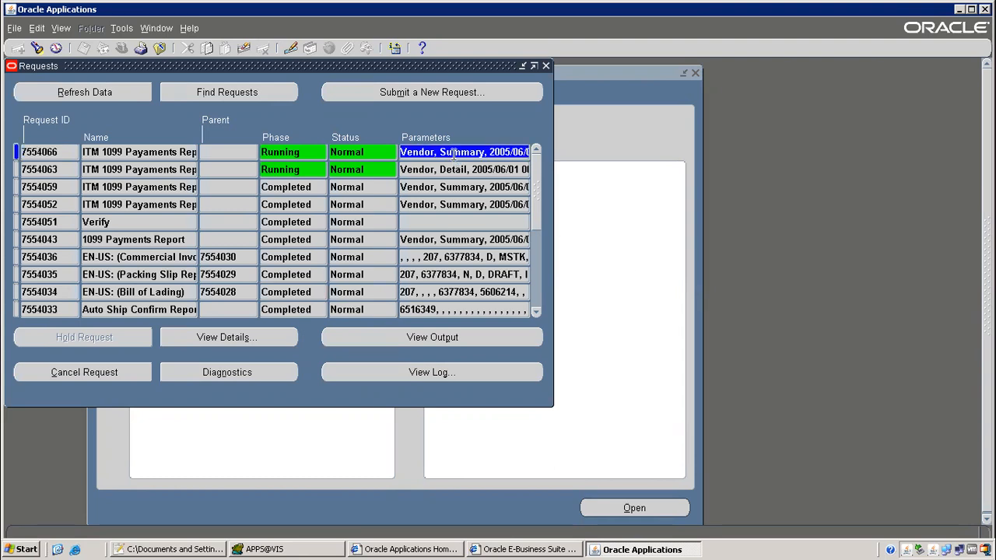
left_click(79, 95)
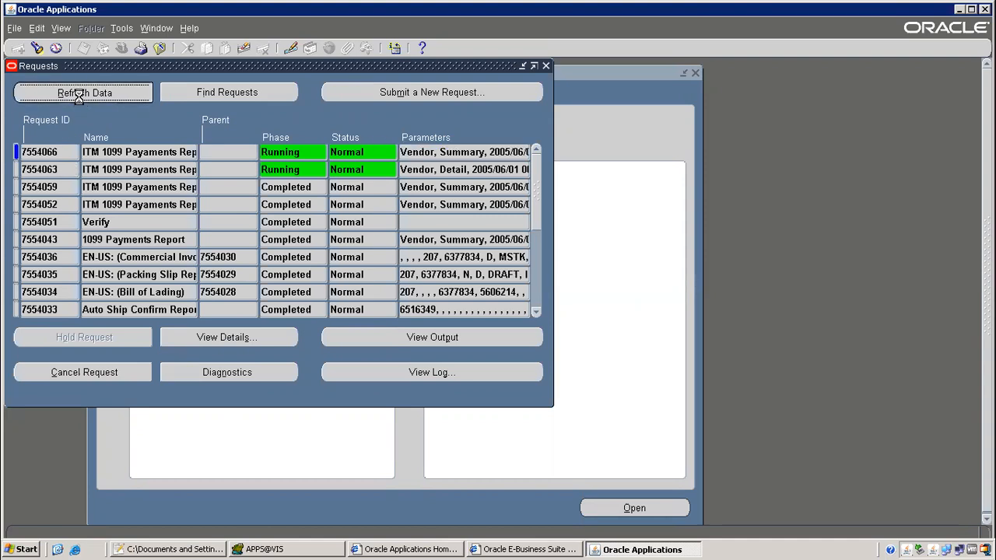
left_click(463, 153)
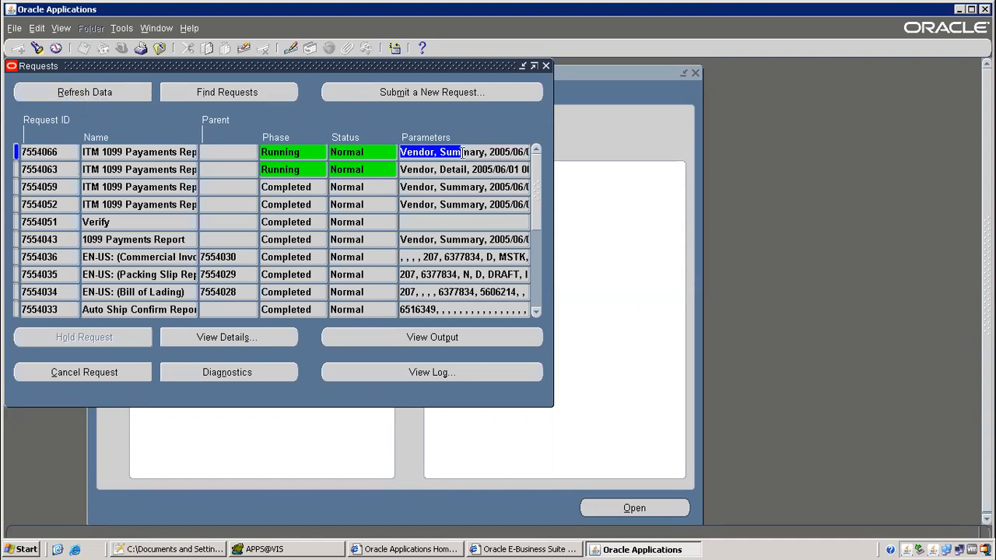
Cancel the Start > Run prompt and minimise all windows to show the desktop
left_click(13, 550)
left_click(169, 376)
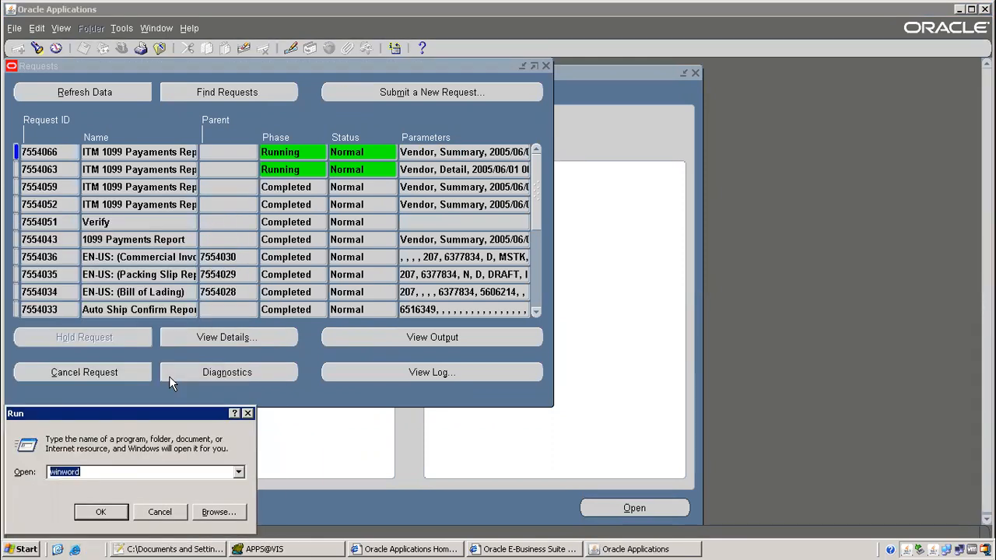
left_click(160, 512)
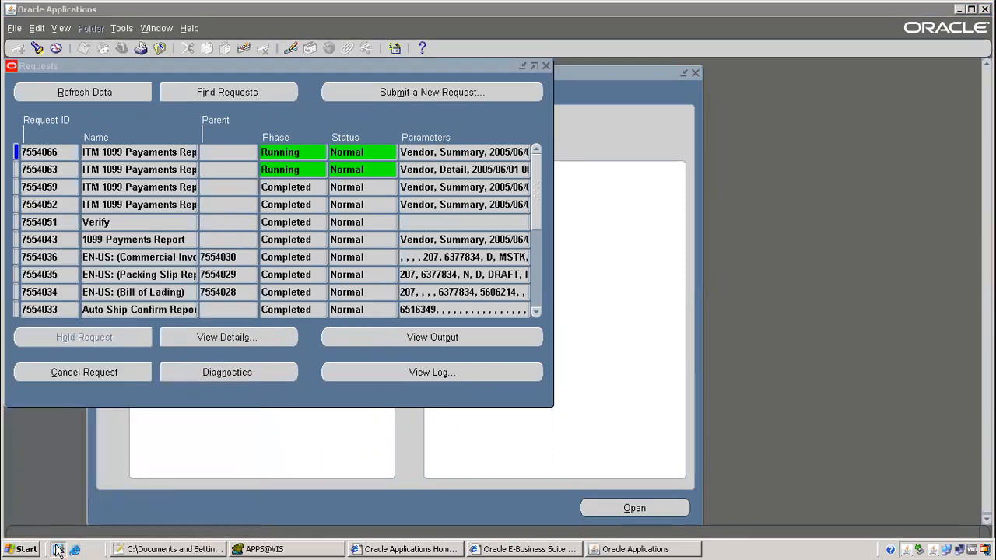
left_click(57, 550)
left_click(464, 356)
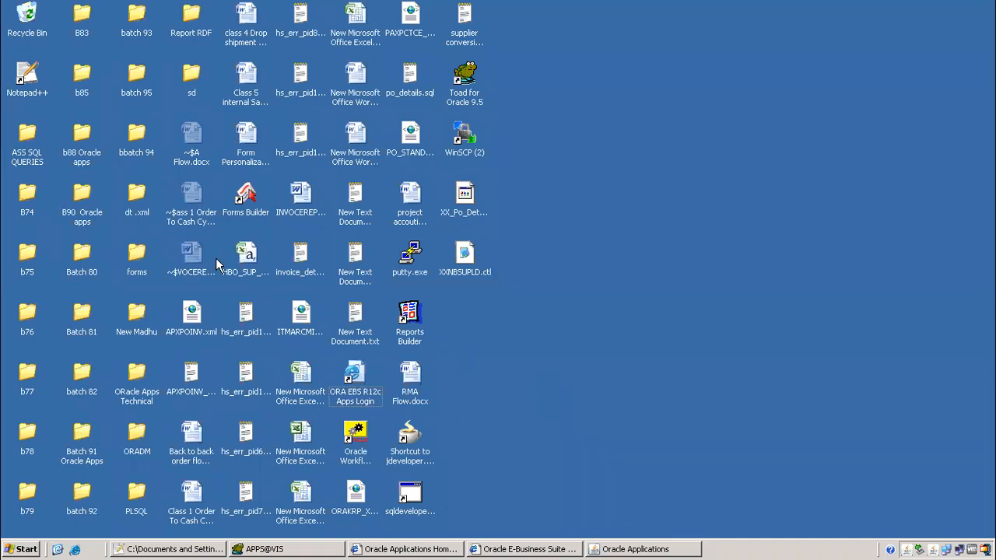
Open 1099.rtf in Word from the desktop's bbatch 94\xml\1099 folder
double_click(136, 140)
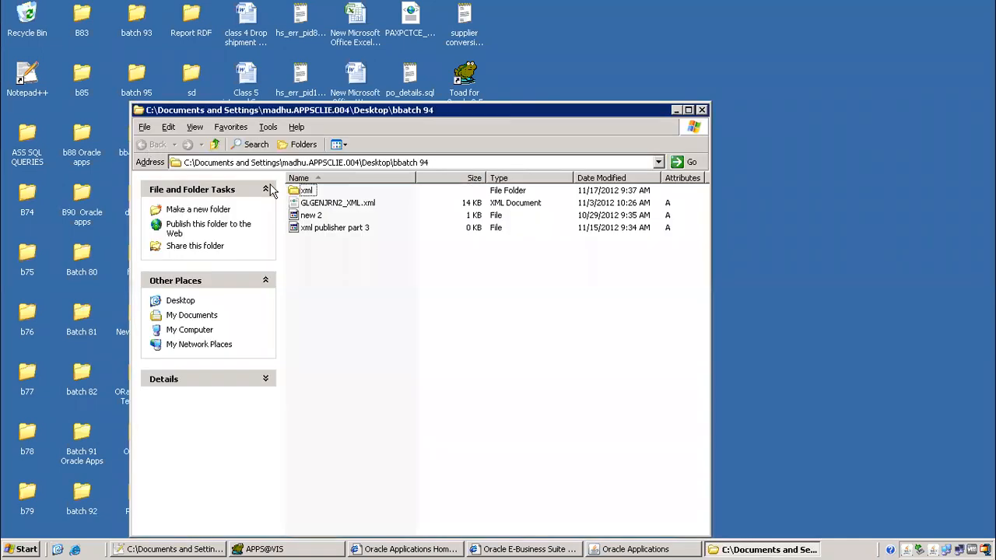
double_click(304, 191)
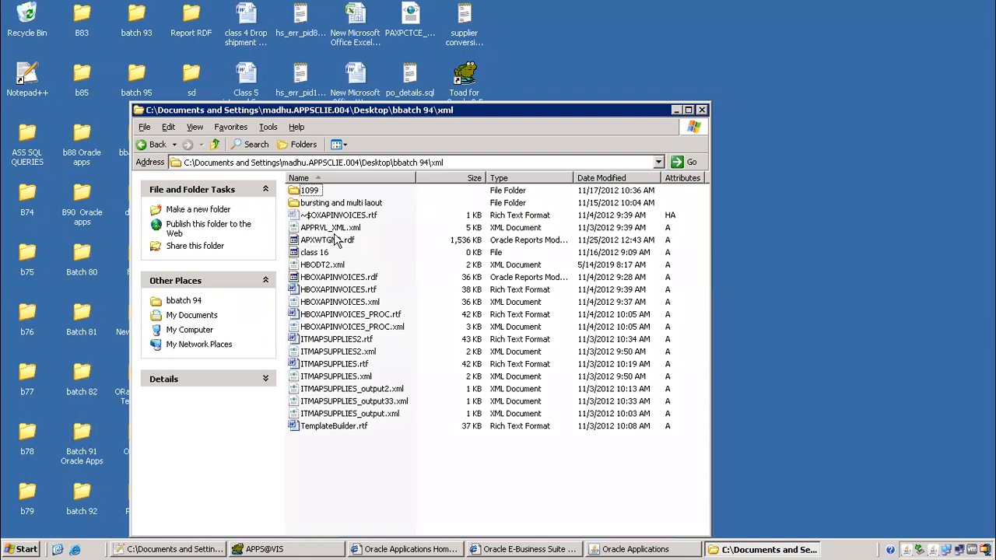
double_click(309, 191)
double_click(312, 192)
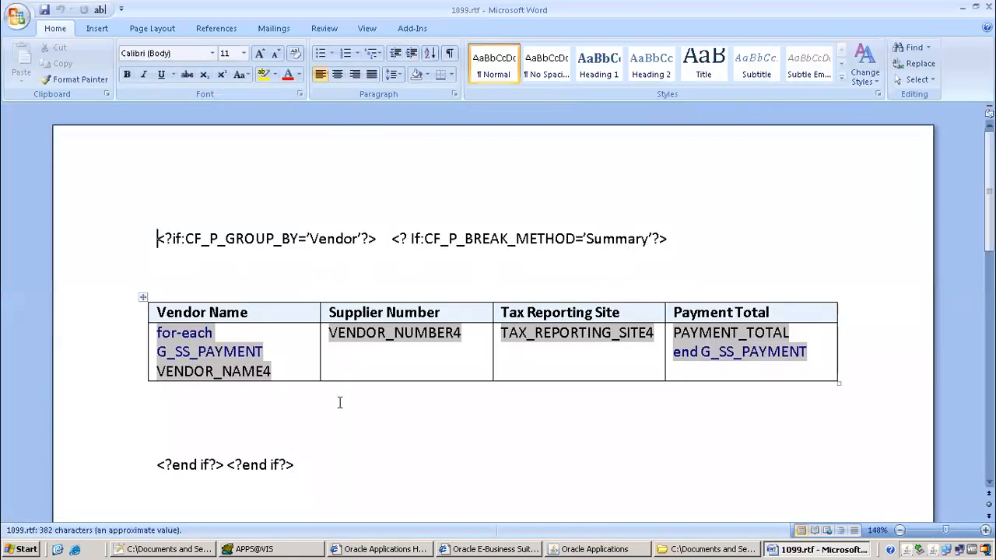
Browse the Template Builder preview formats without previewing, then minimise and restore the remote session
left_click(410, 28)
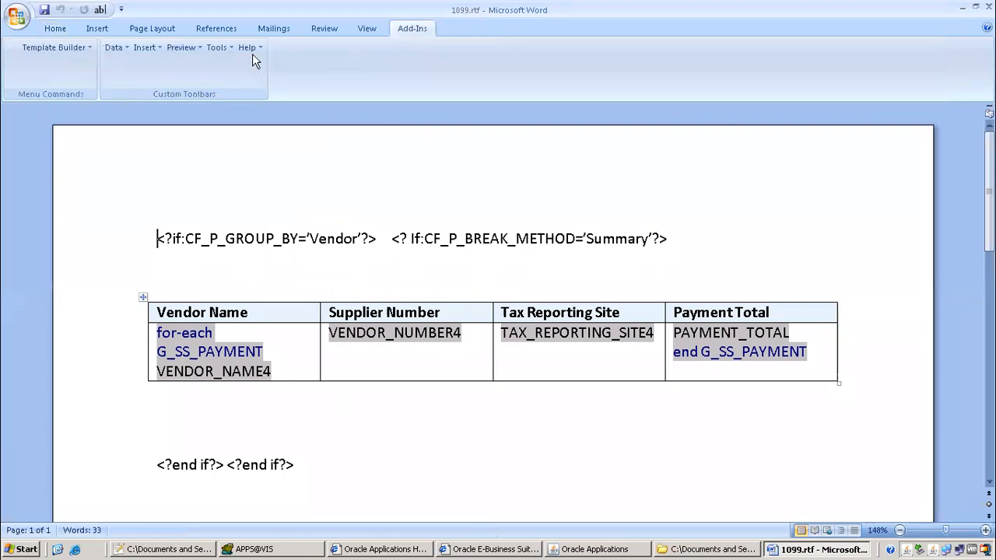
left_click(192, 49)
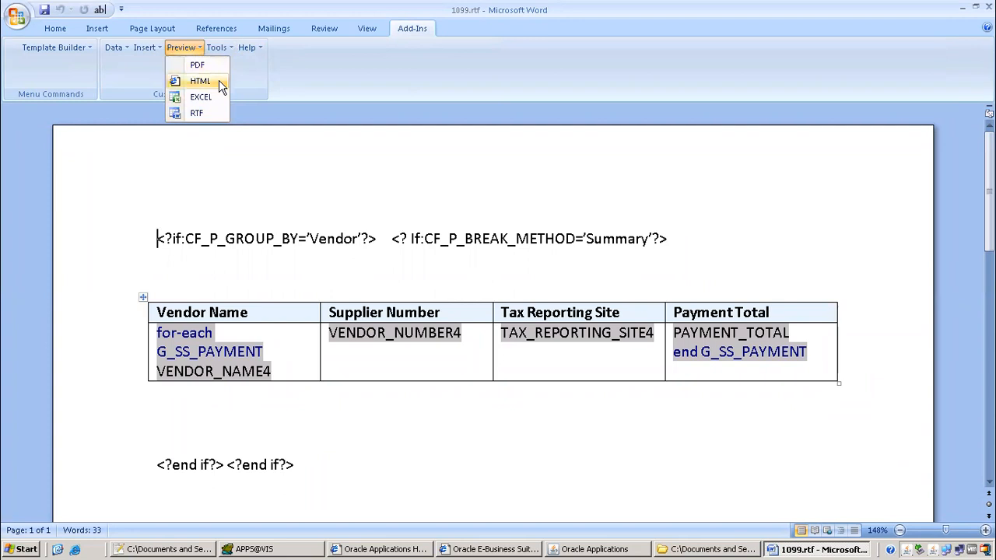
left_click(462, 208)
mouse_move(630, 6)
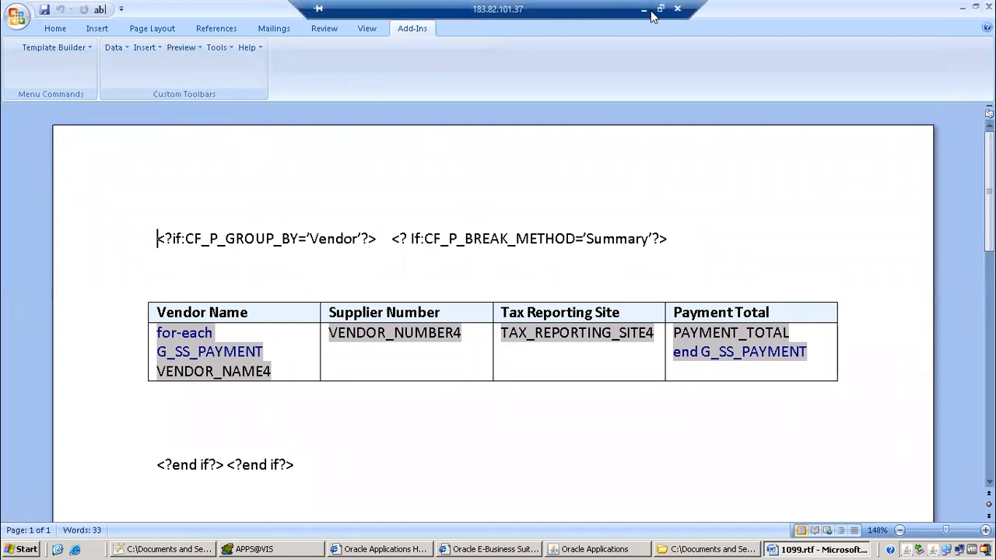
left_click(646, 10)
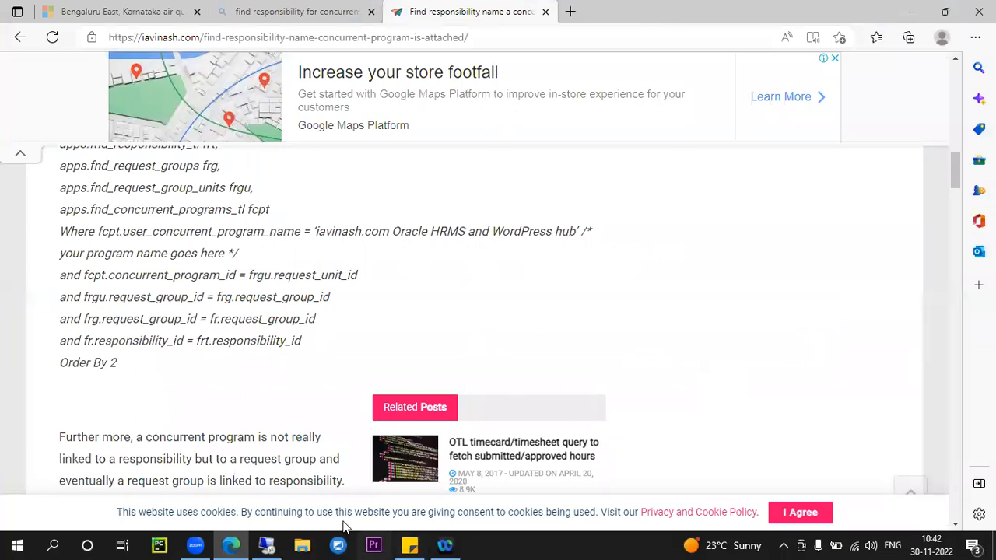
left_click(337, 545)
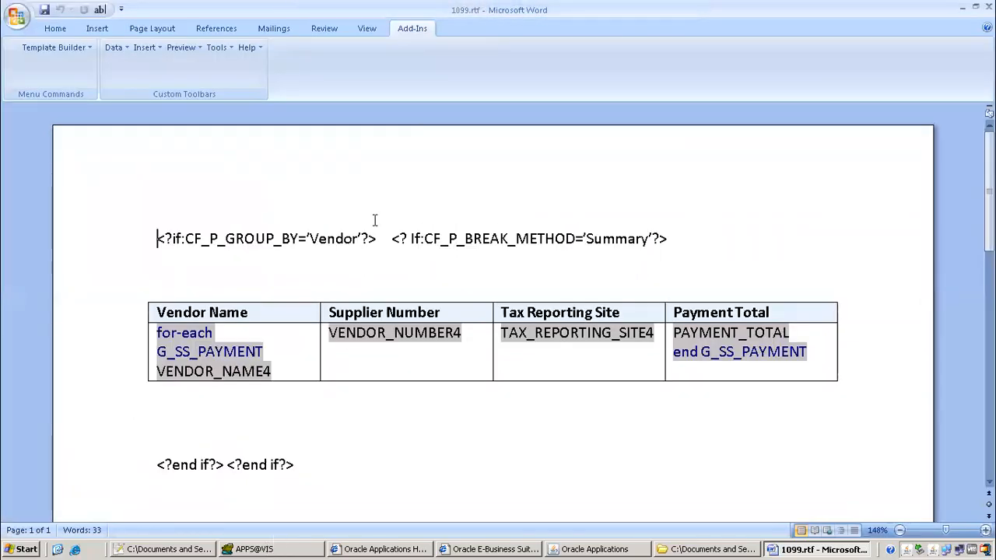
Explore Template Builder tools and insert options; inserting a chart fails until a data source is loaded
left_click(209, 52)
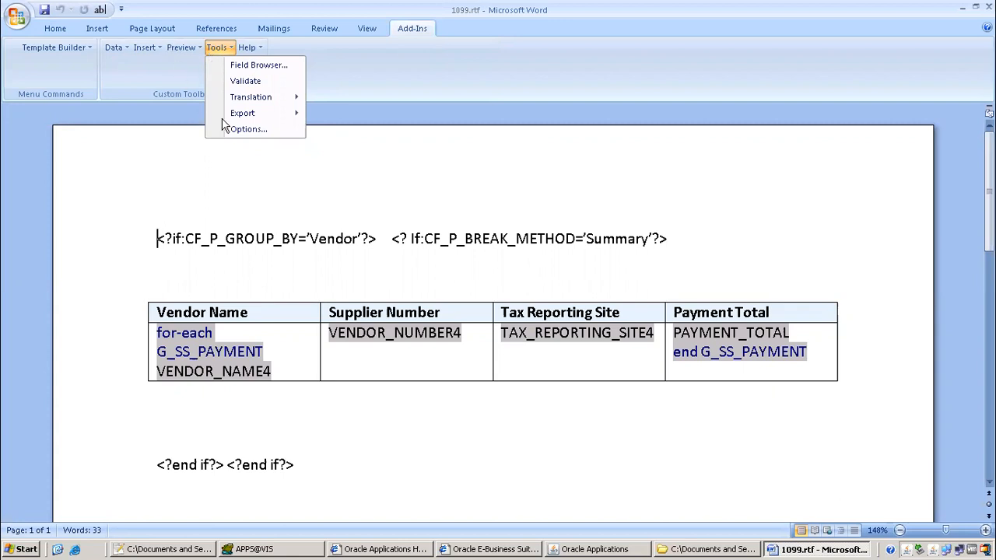
left_click(251, 196)
left_click(185, 48)
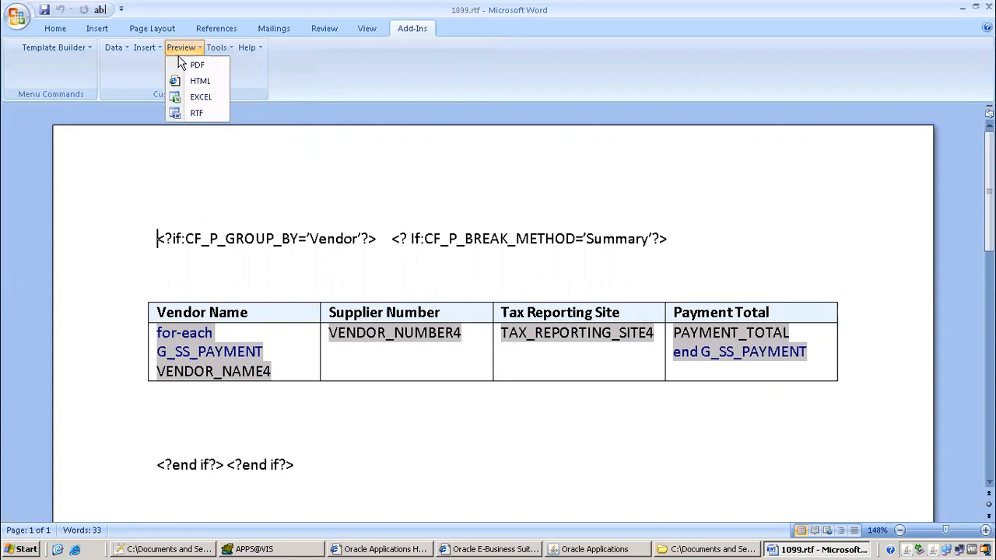
mouse_move(146, 50)
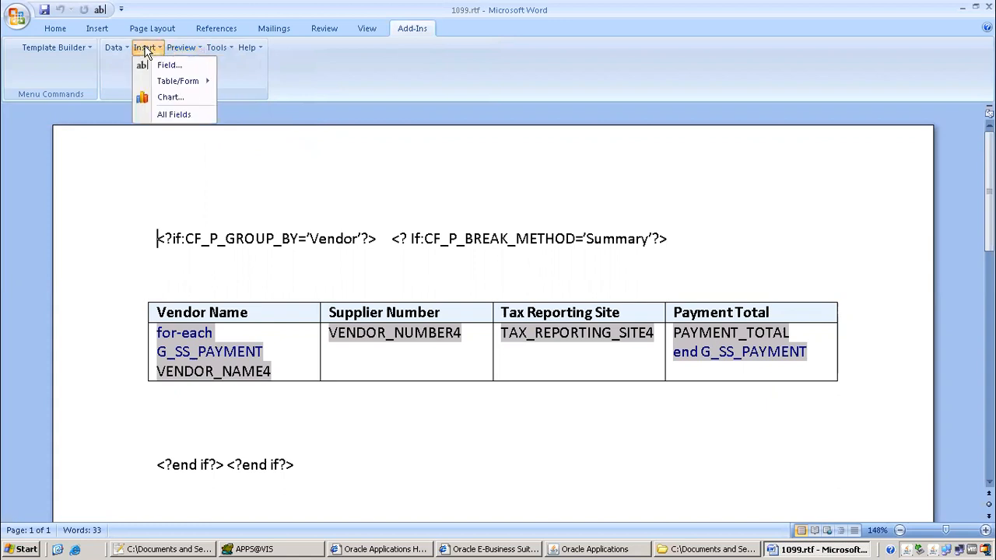
left_click(178, 99)
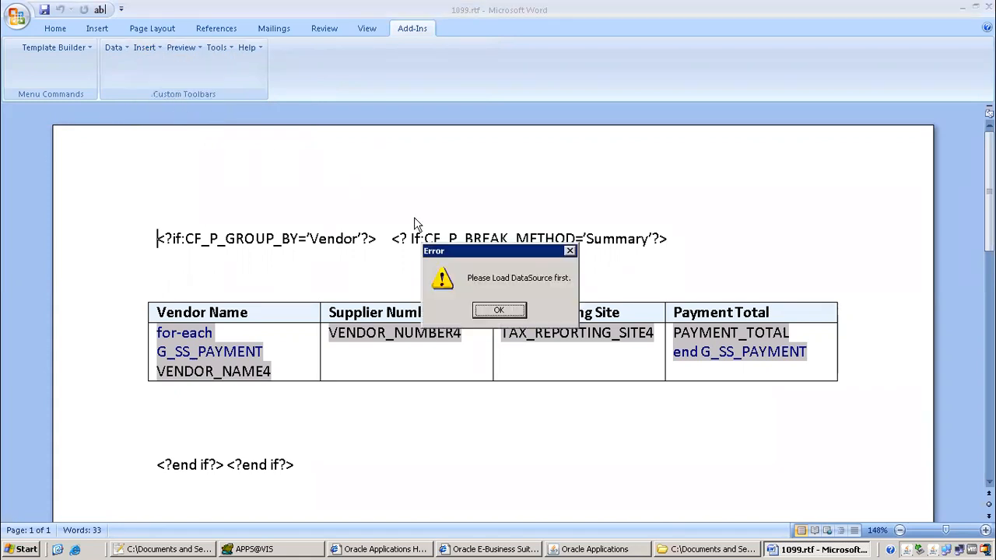
left_click(498, 310)
left_click(315, 255)
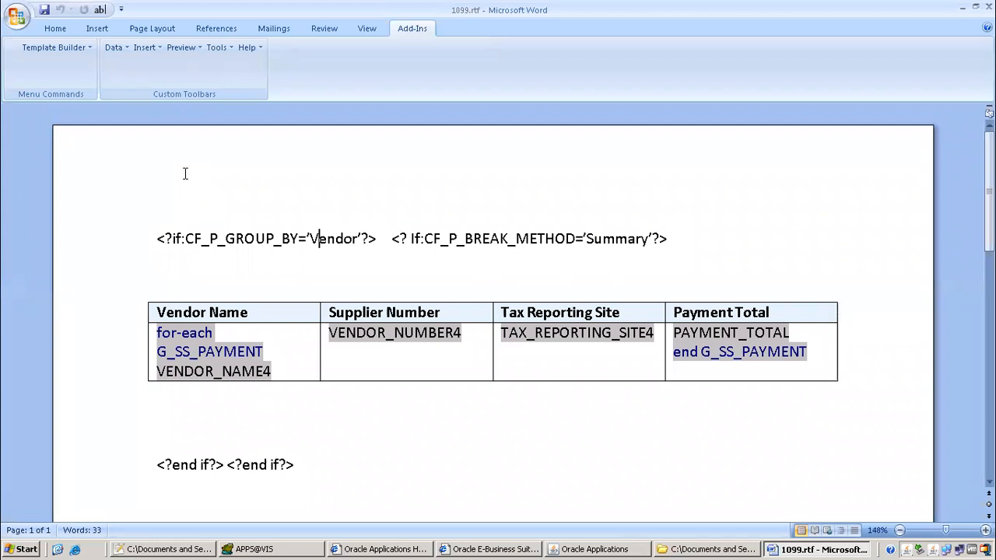
left_click(143, 49)
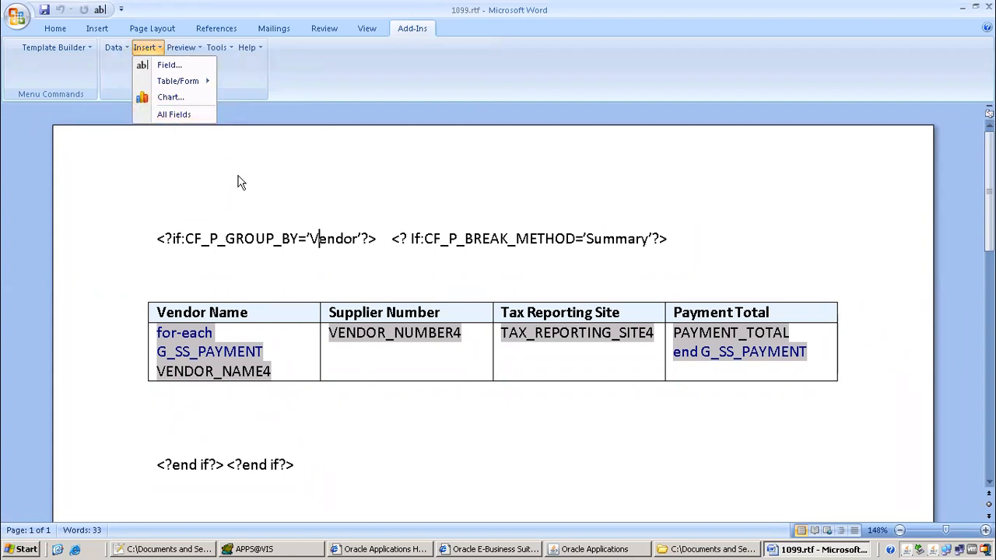
left_click(321, 192)
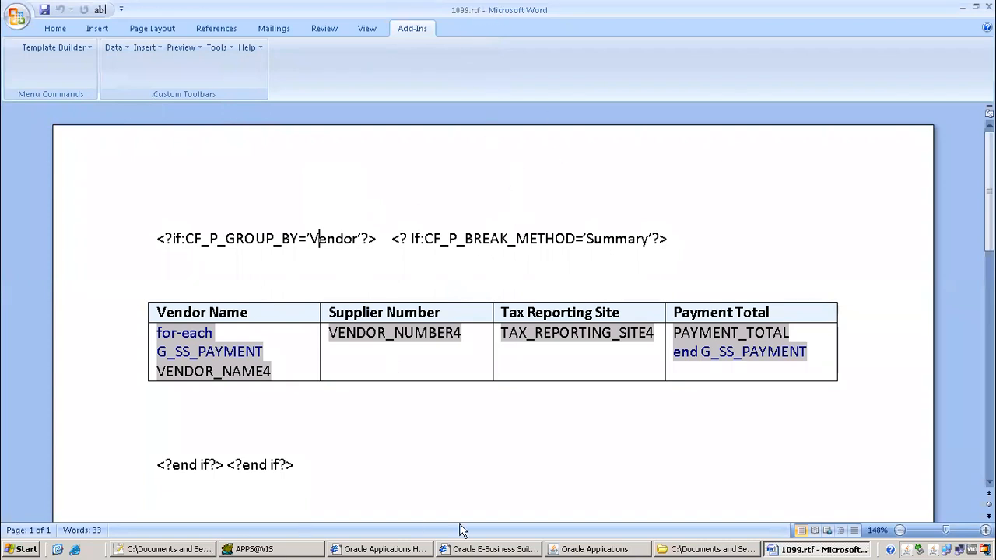
Refresh the Oracle requests and view the output of completed Vendor, Detail request 7554063
left_click(578, 549)
left_click(133, 94)
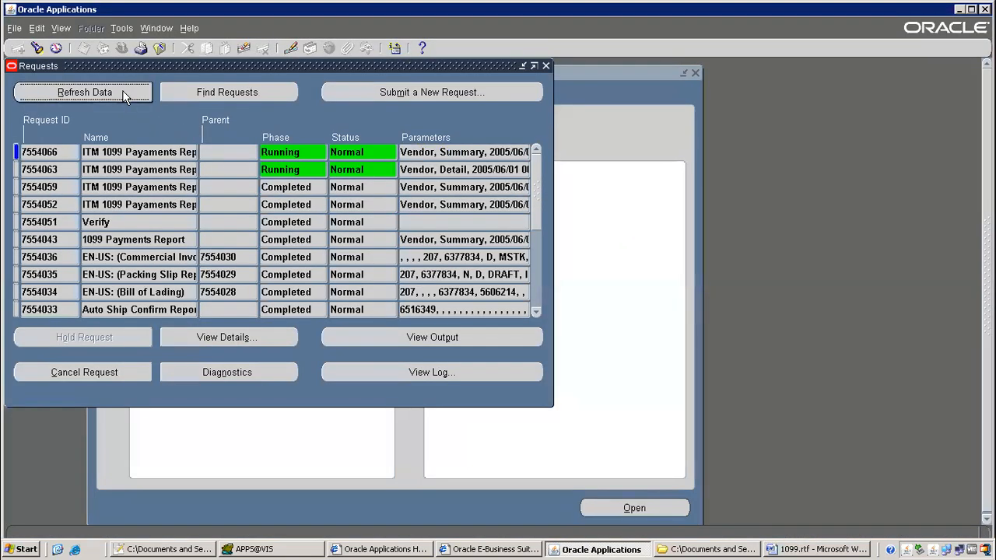
left_click(130, 93)
left_click(174, 170)
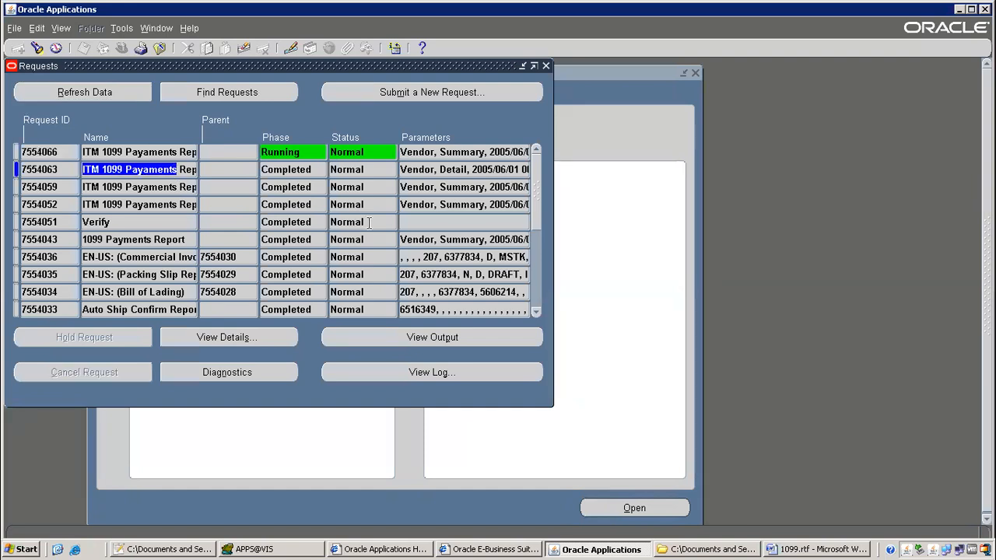
left_click(458, 337)
left_click(474, 333)
Open the downloaded request output in Word and scroll through the Detail layout table
left_click(477, 280)
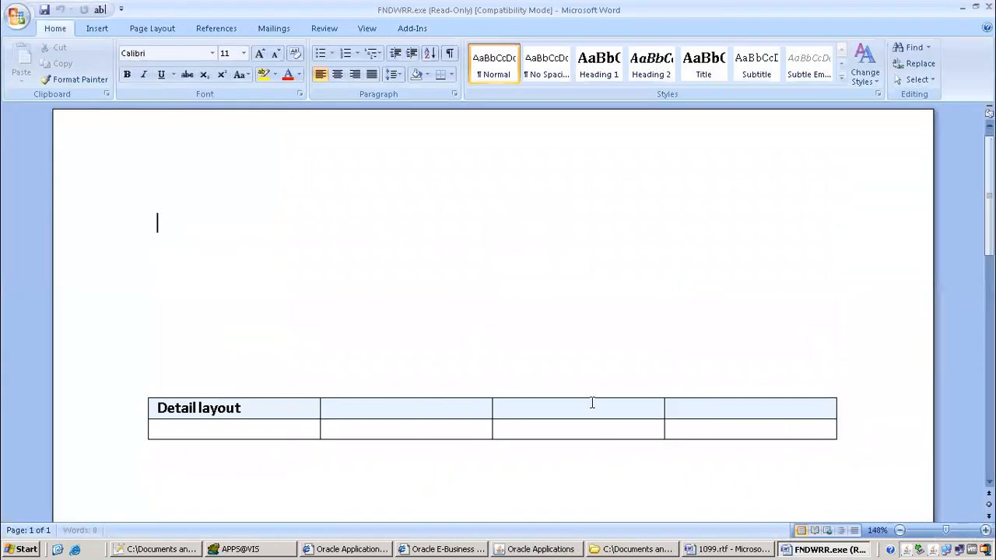
scroll(438, 312, "down", 3)
scroll(260, 351, "up", 3)
scroll(300, 338, "down", 3)
scroll(244, 343, "up", 1)
scroll(245, 342, "up", 1)
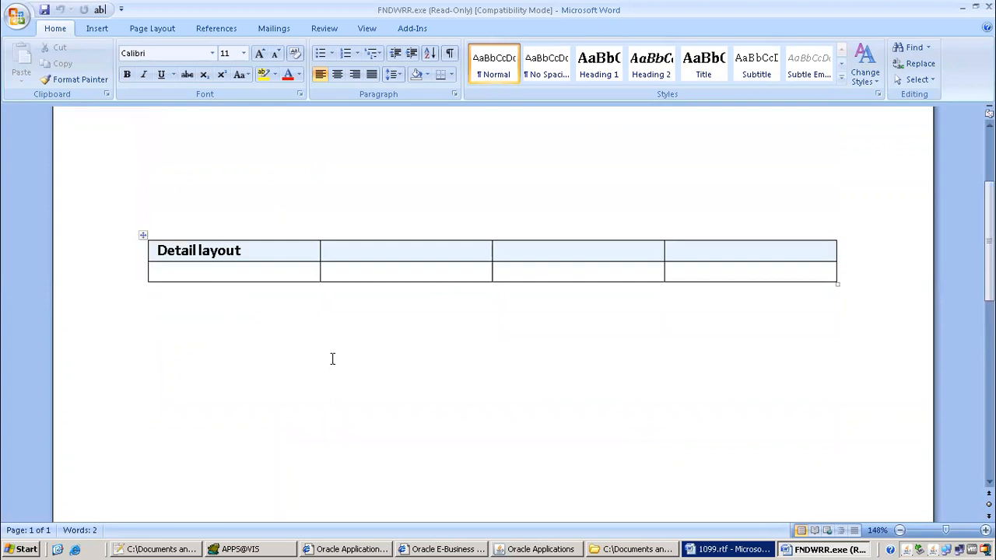
Inspect the Detail table's header cells, then bring the class 16 notes forward in Notepad++
left_click(379, 255)
left_click(580, 253)
left_click(685, 256)
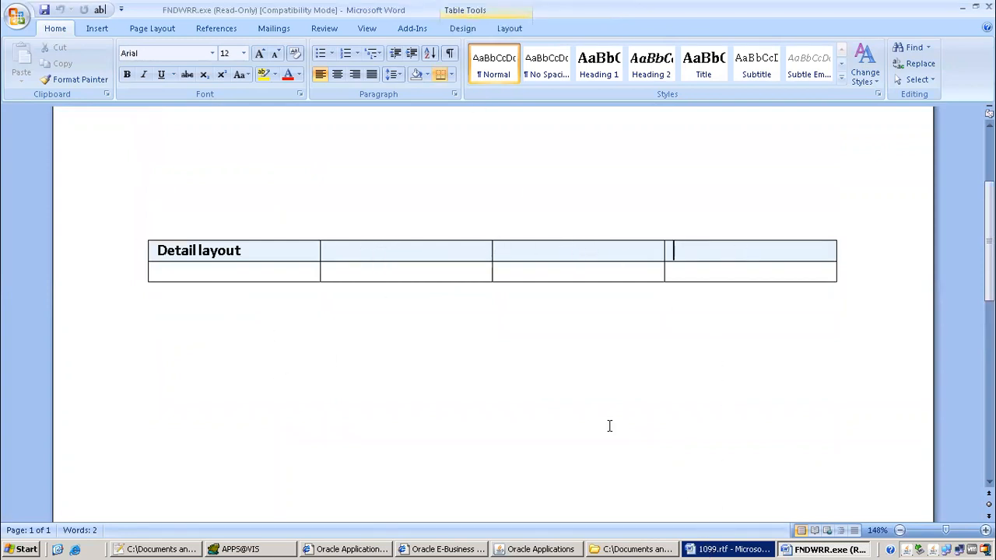
scroll(478, 299, "up", 3)
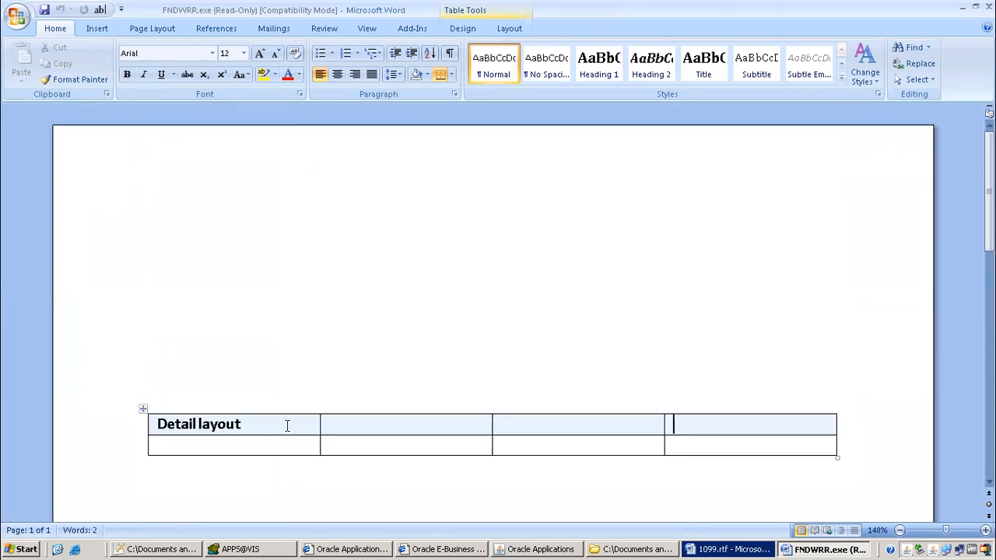
left_click(136, 551)
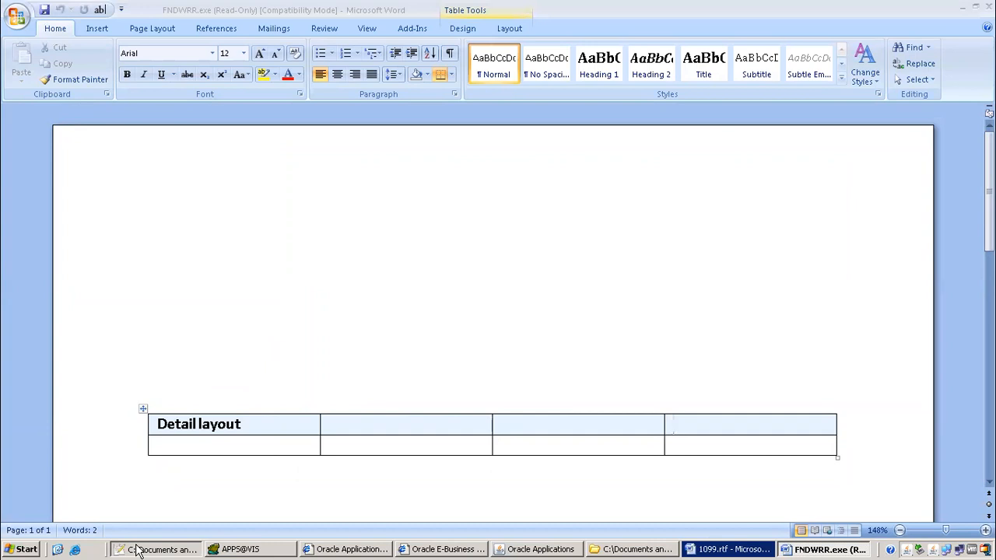
scroll(137, 368, "down", 7)
Type 'multi layout -- if conditions' on line 32 of the class 16 notes, then return to 1099.rtf
left_click(138, 380)
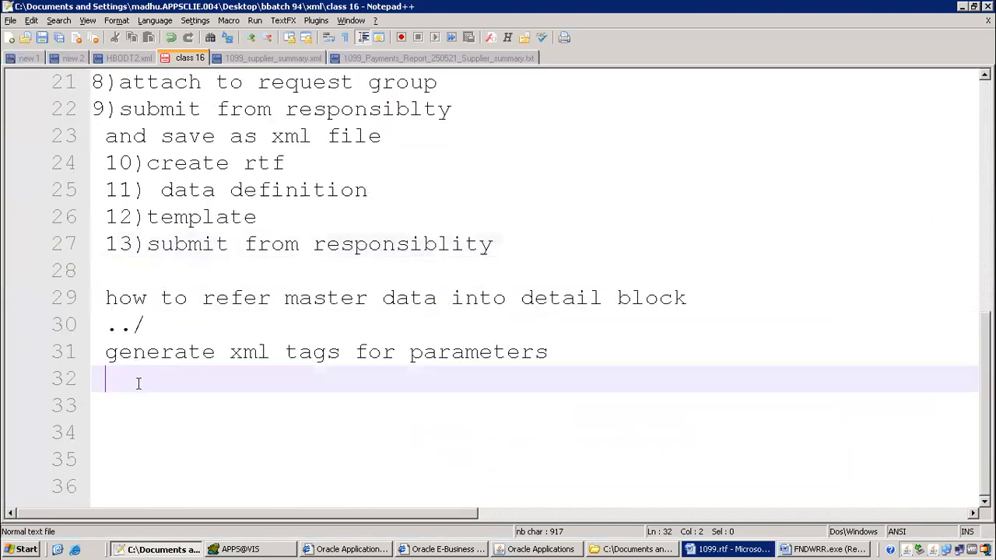
type("multi la")
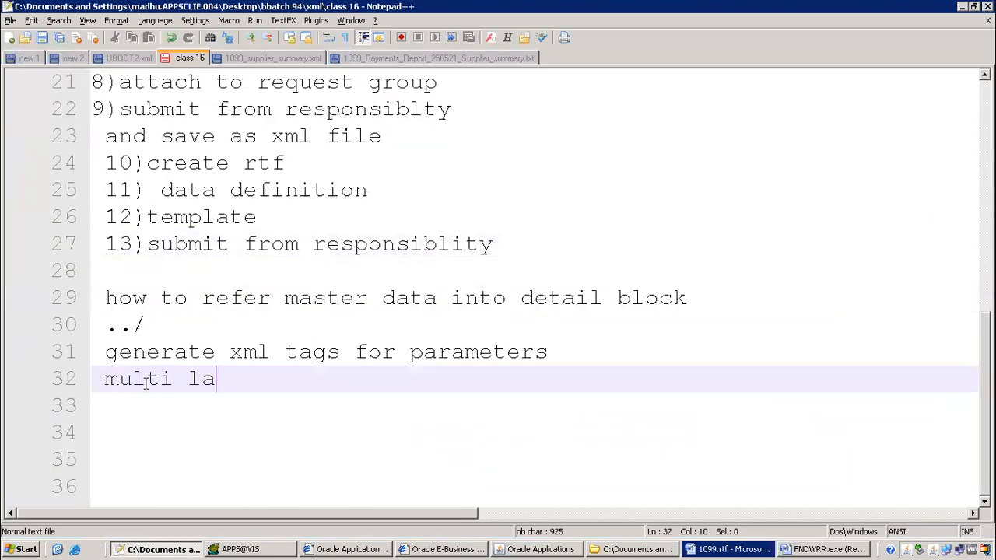
type("yout -- if conditiosn")
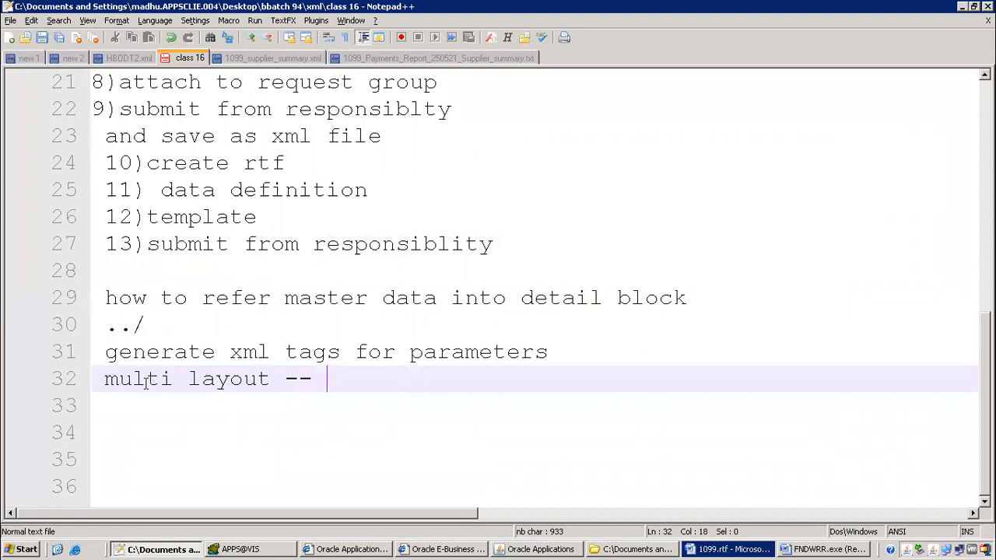
key("BackSpace")
key("BackSpace")
type("ns")
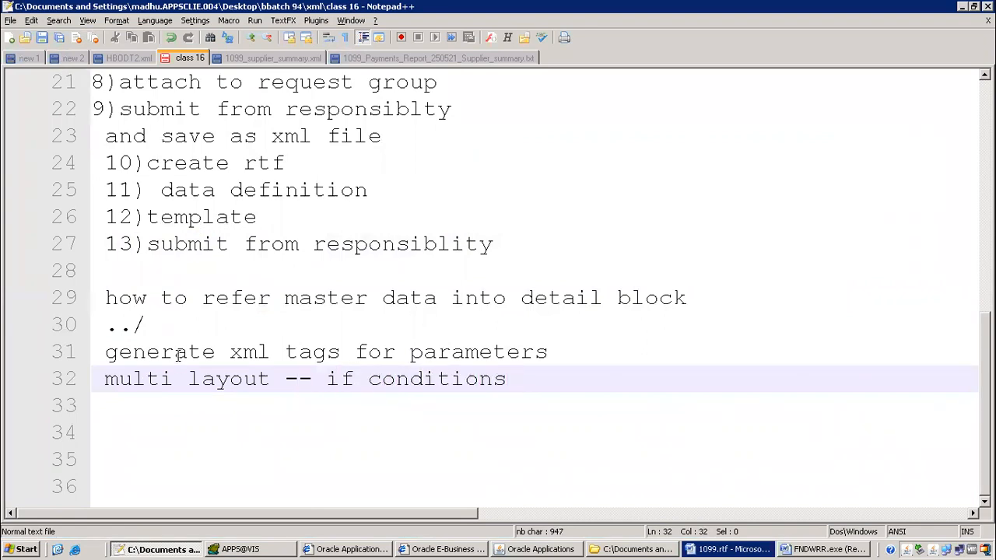
scroll(179, 355, "up", 1)
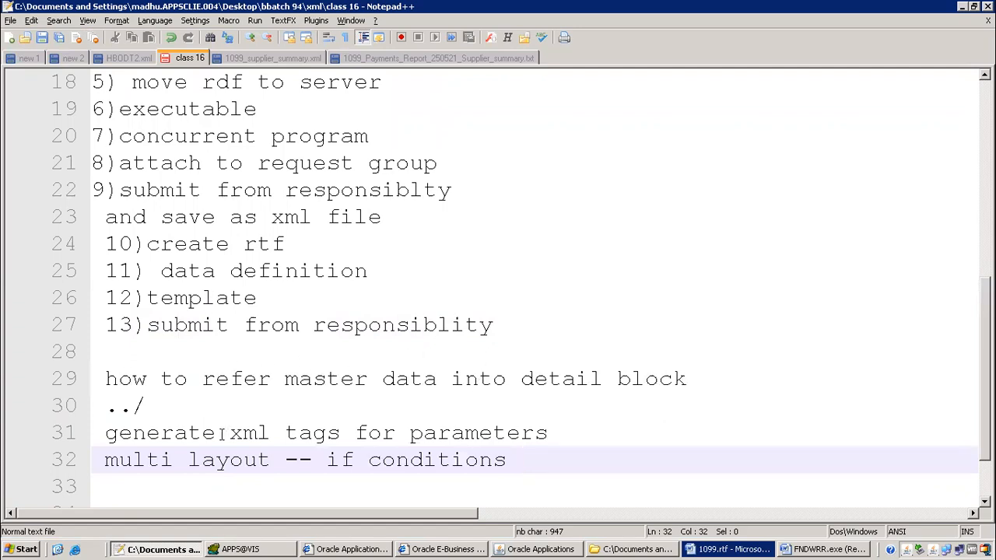
scroll(222, 433, "down", 1)
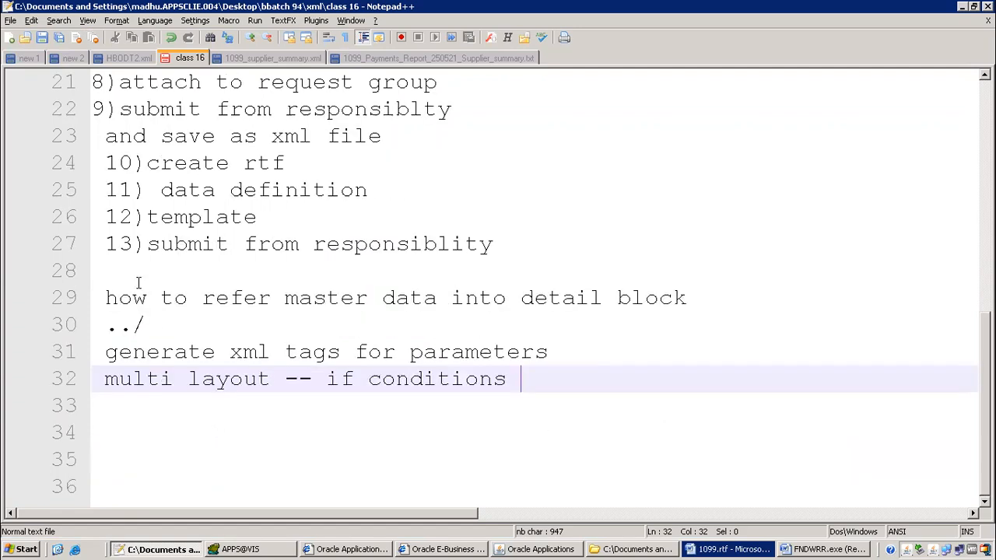
left_click(767, 550)
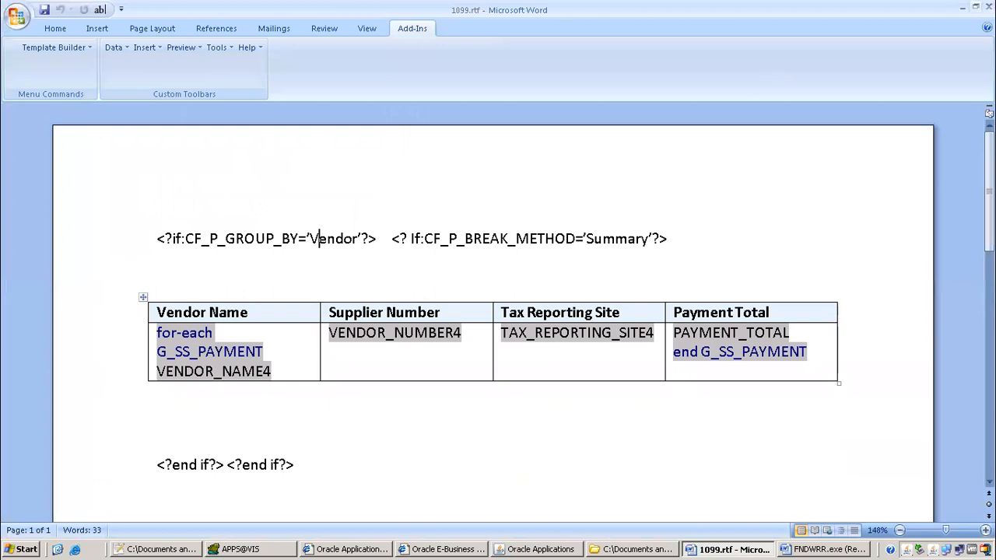
Close the 1099.rtf template, then refresh the requests list and close the Requests window
left_click(989, 6)
left_click(440, 277)
scroll(272, 298, "up", 1)
scroll(272, 297, "up", 6)
scroll(272, 297, "down", 7)
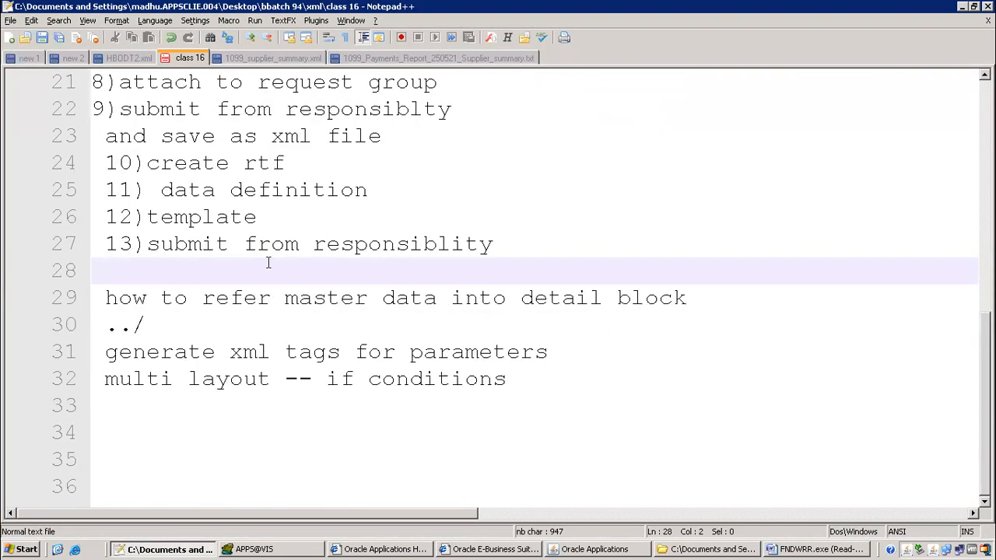
left_click(608, 548)
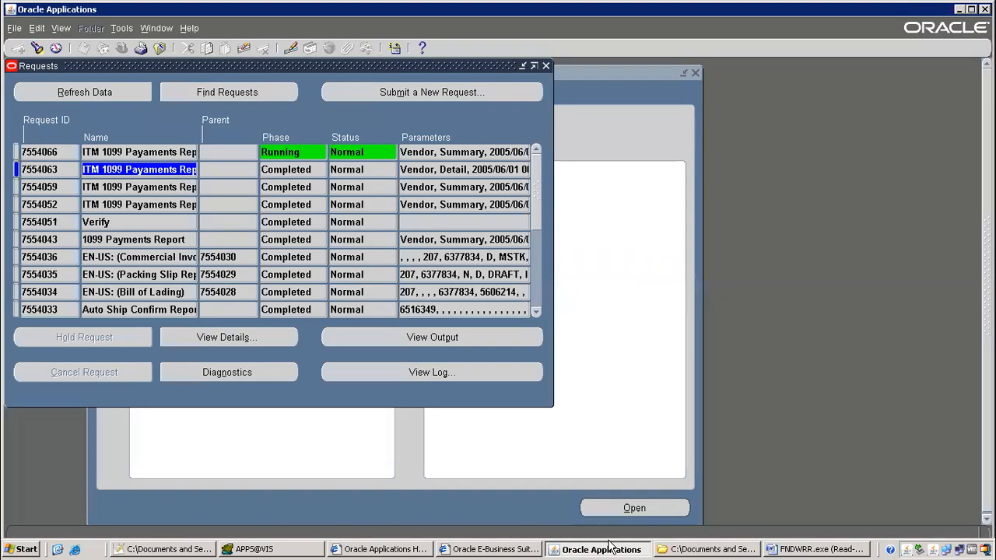
left_click(69, 94)
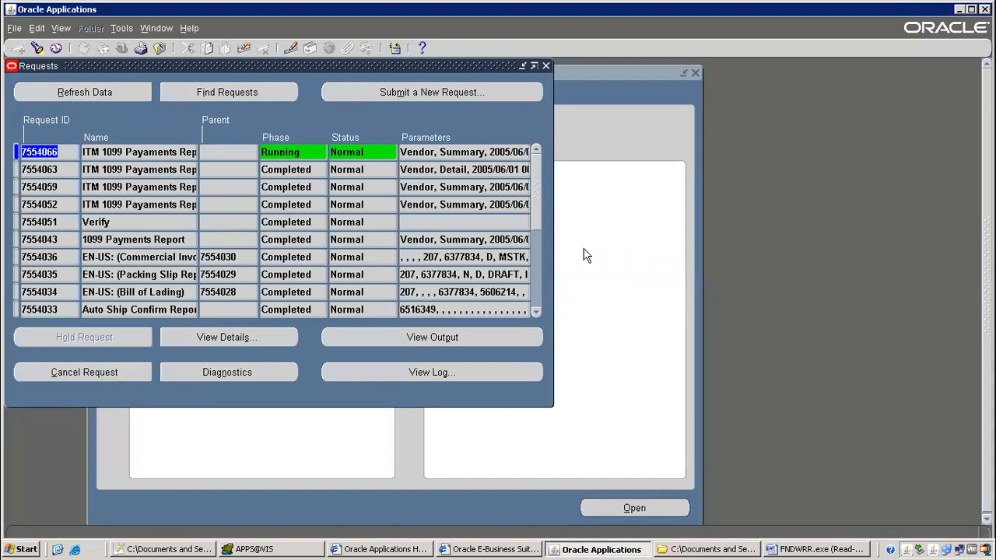
left_click(546, 66)
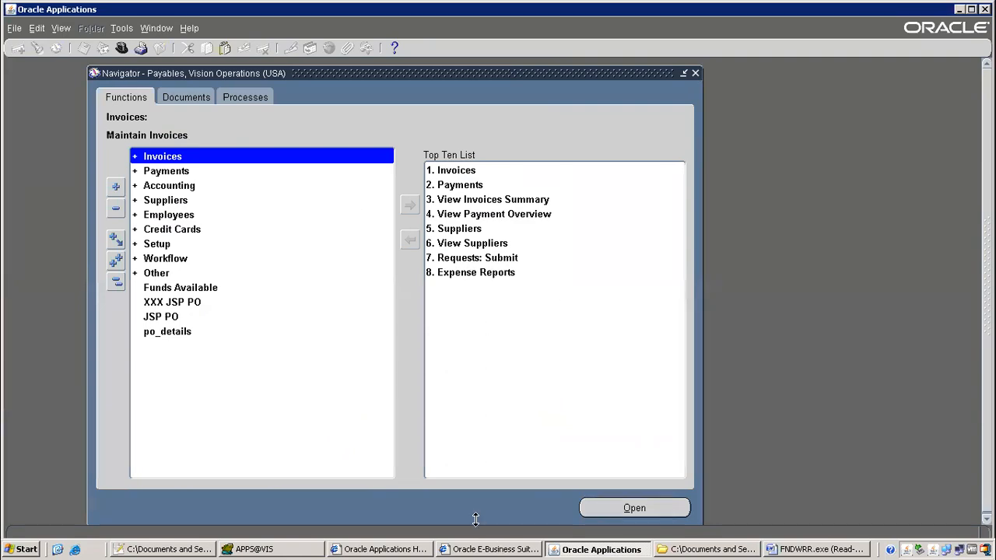
Look over the class 16 notes again, then minimise the remote session to the local iavinash.com article
left_click(195, 550)
left_click(241, 222)
scroll(222, 233, "up", 6)
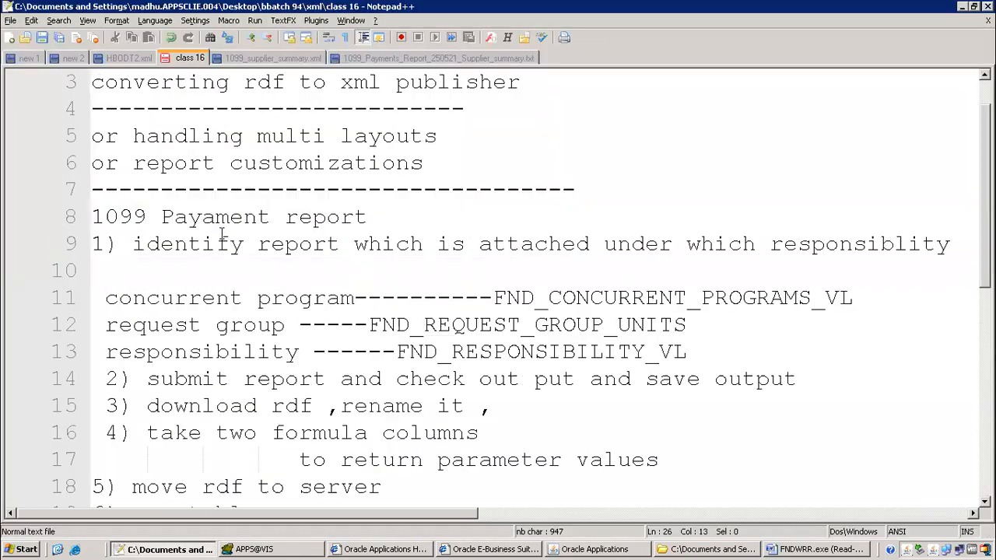
scroll(222, 235, "up", 1)
scroll(222, 233, "down", 7)
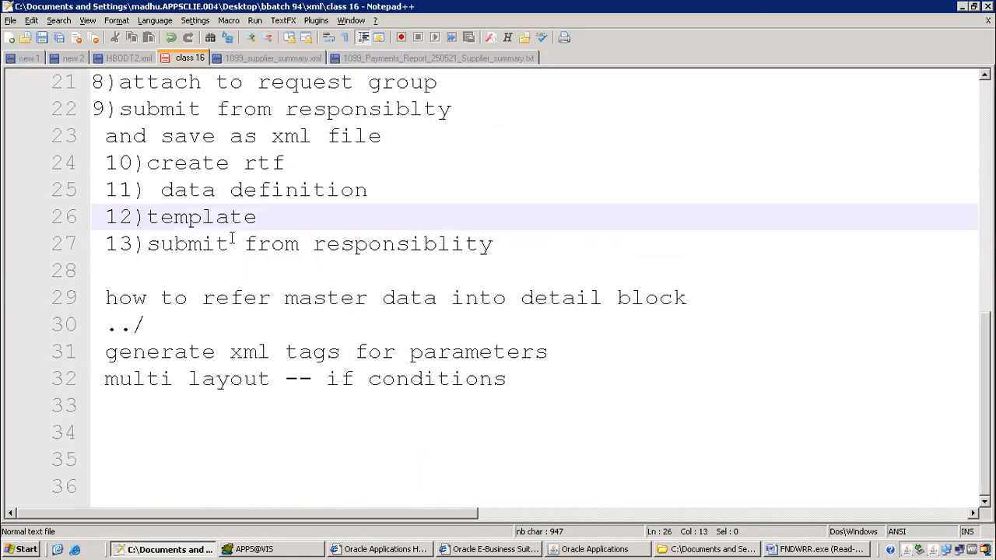
left_click(644, 8)
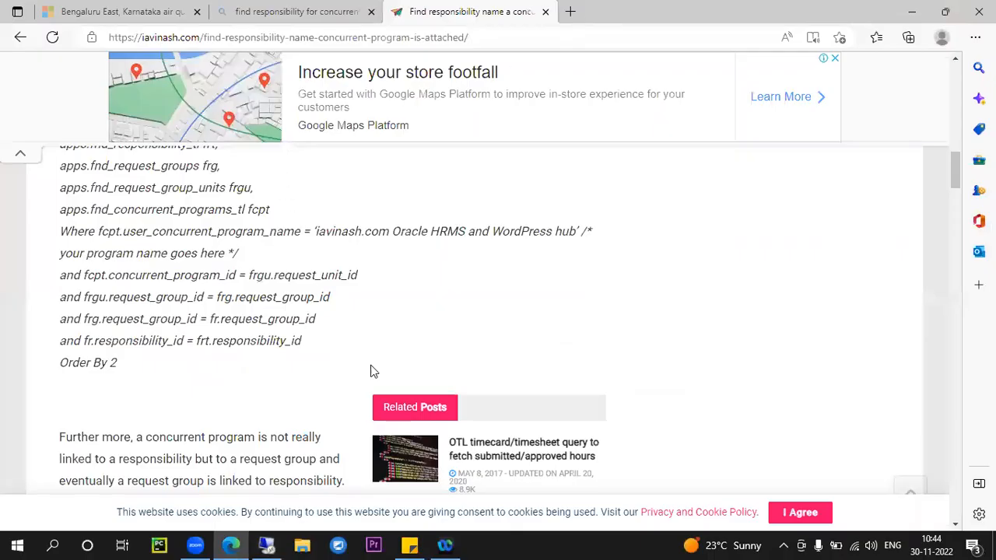
left_click(195, 545)
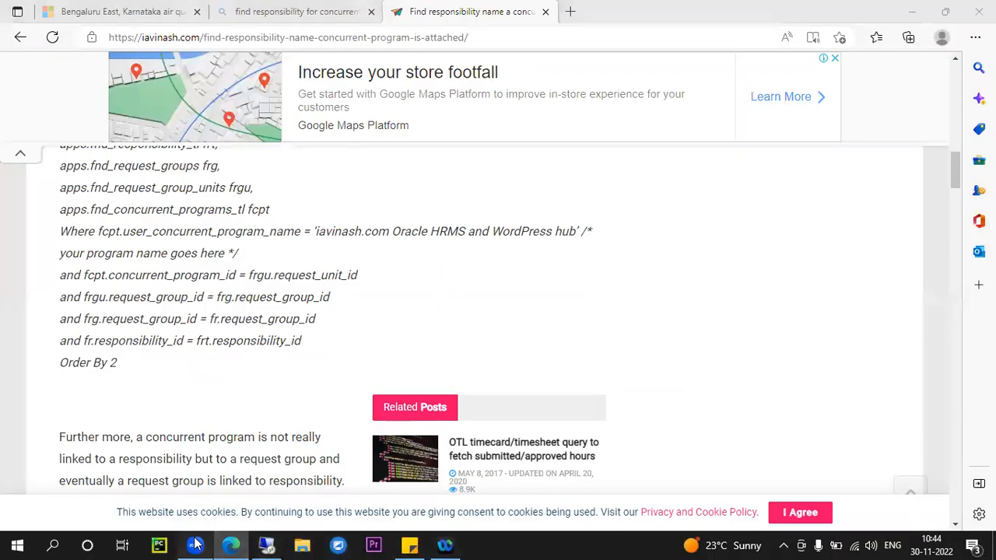